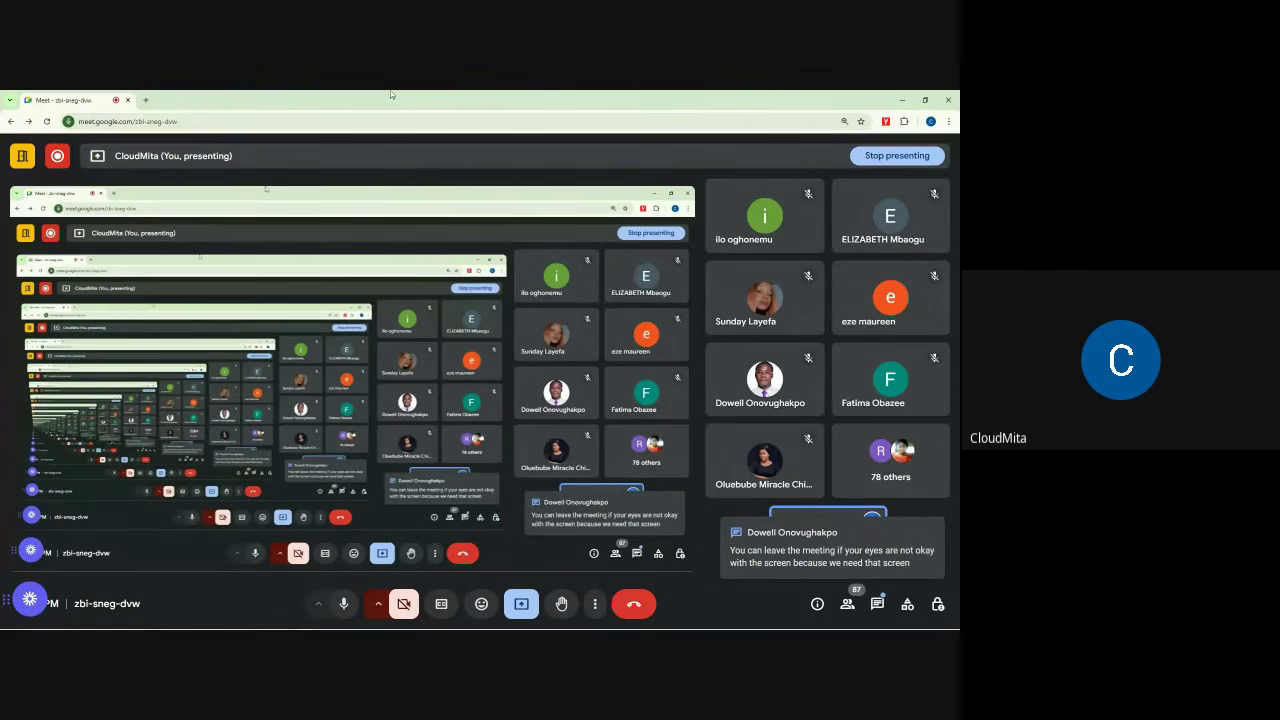
# Step: Open the In-call messages panel beside the ongoing screen presentation
pyautogui.click(877, 603)
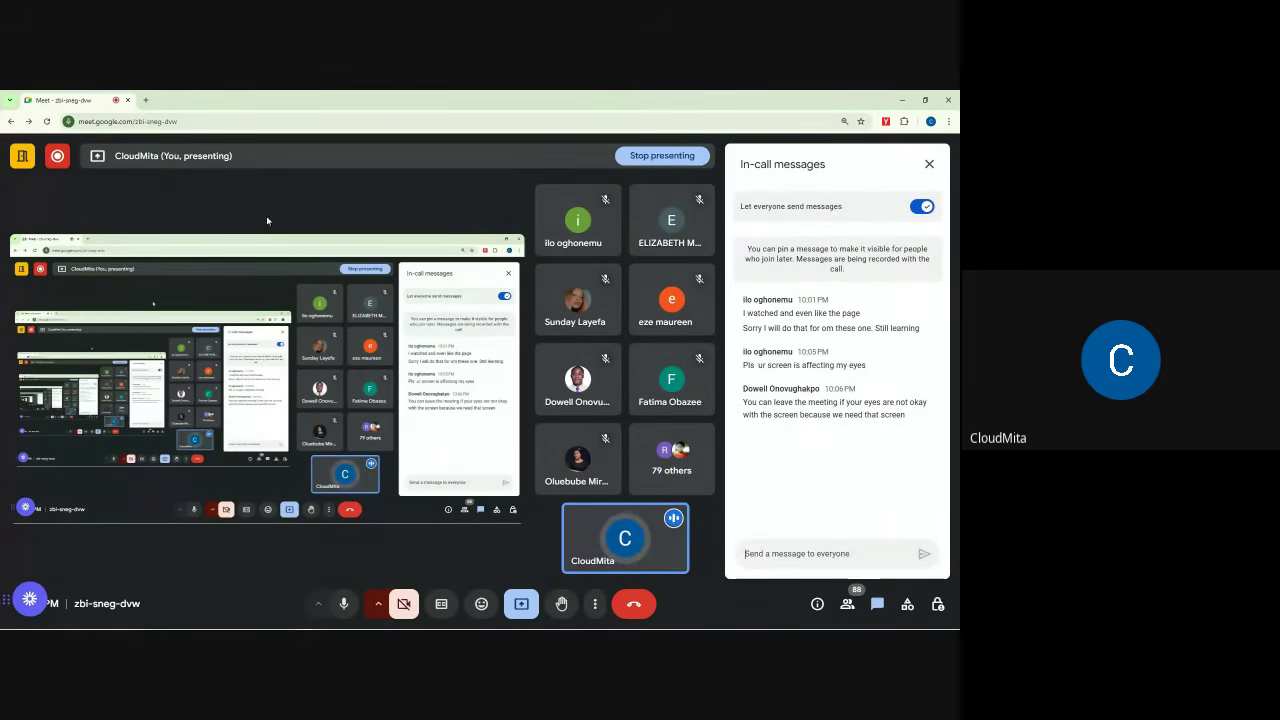
# Step: Open a new Chrome tab and search Google for 'loom website'
pyautogui.click(146, 101)
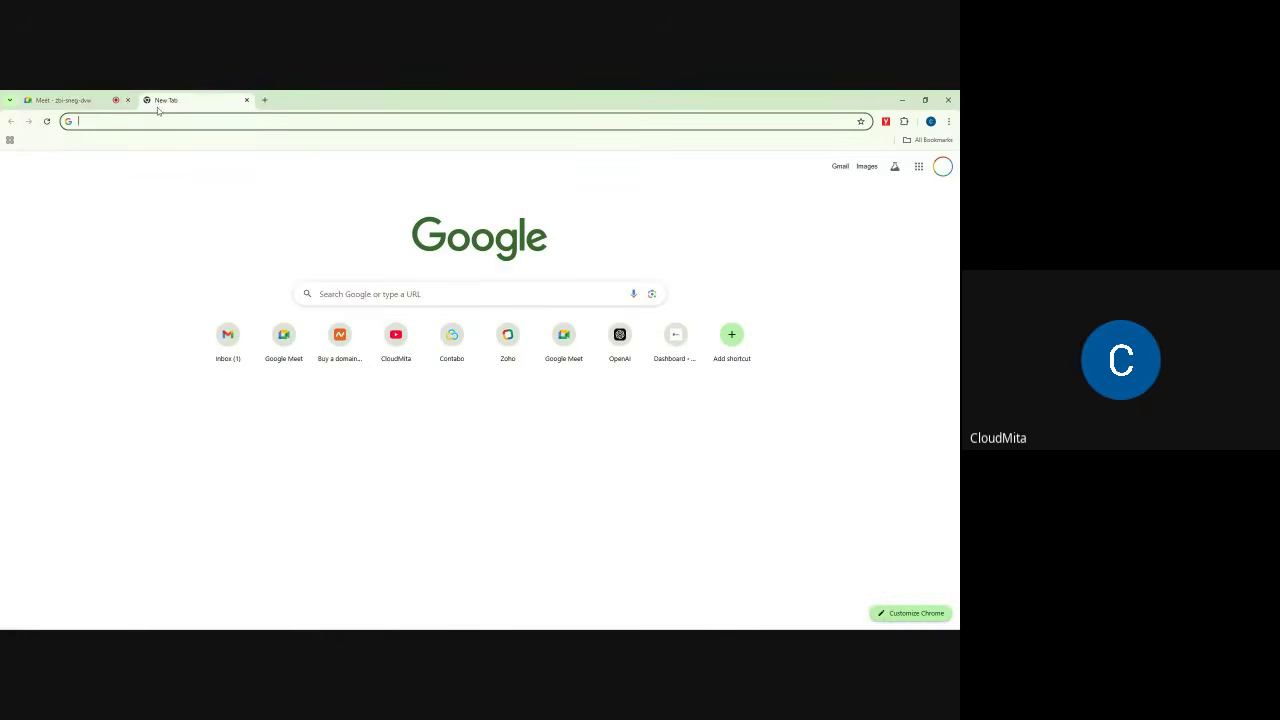
pyautogui.click(92, 97)
pyautogui.click(165, 100)
pyautogui.click(167, 120)
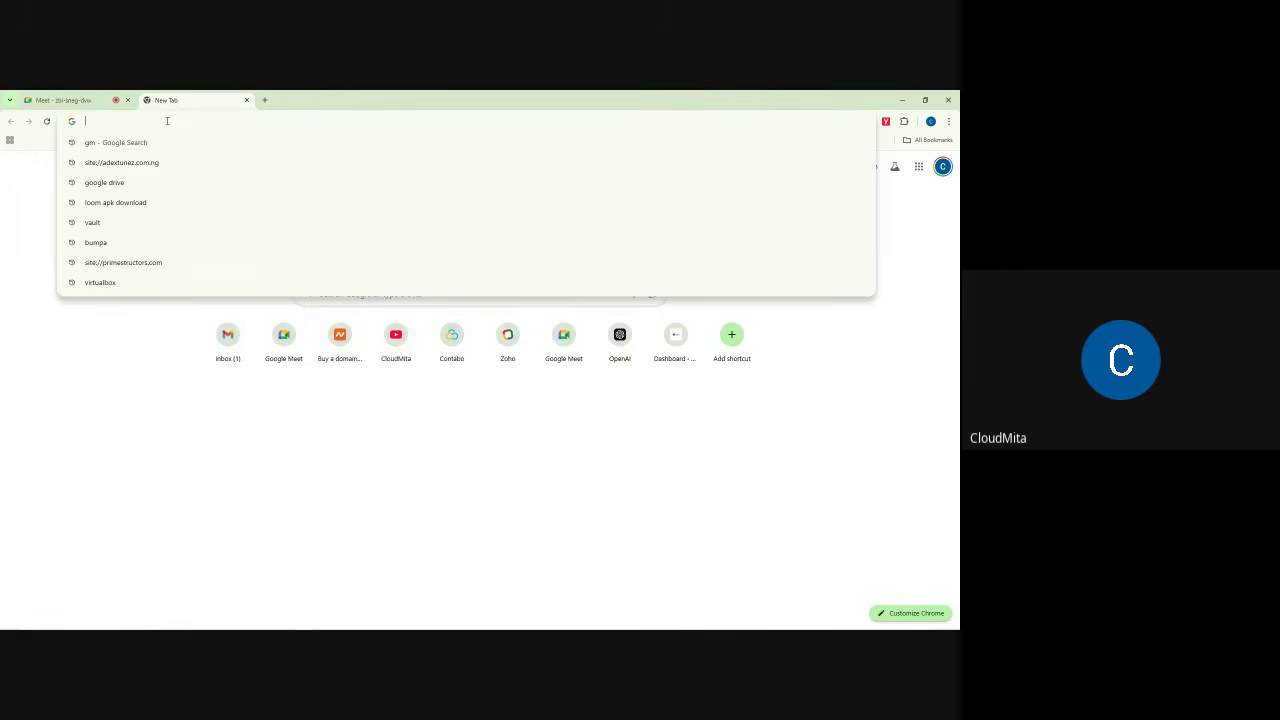
pyautogui.write('lo')
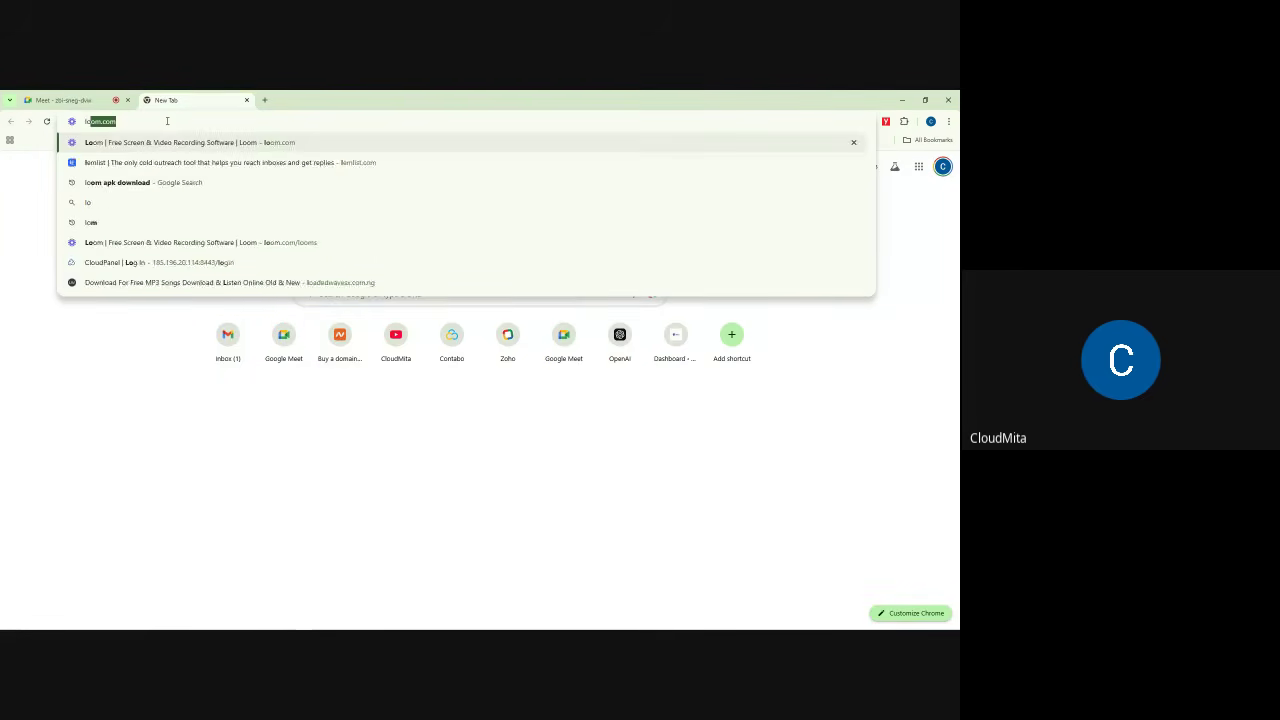
pyautogui.write('om website')
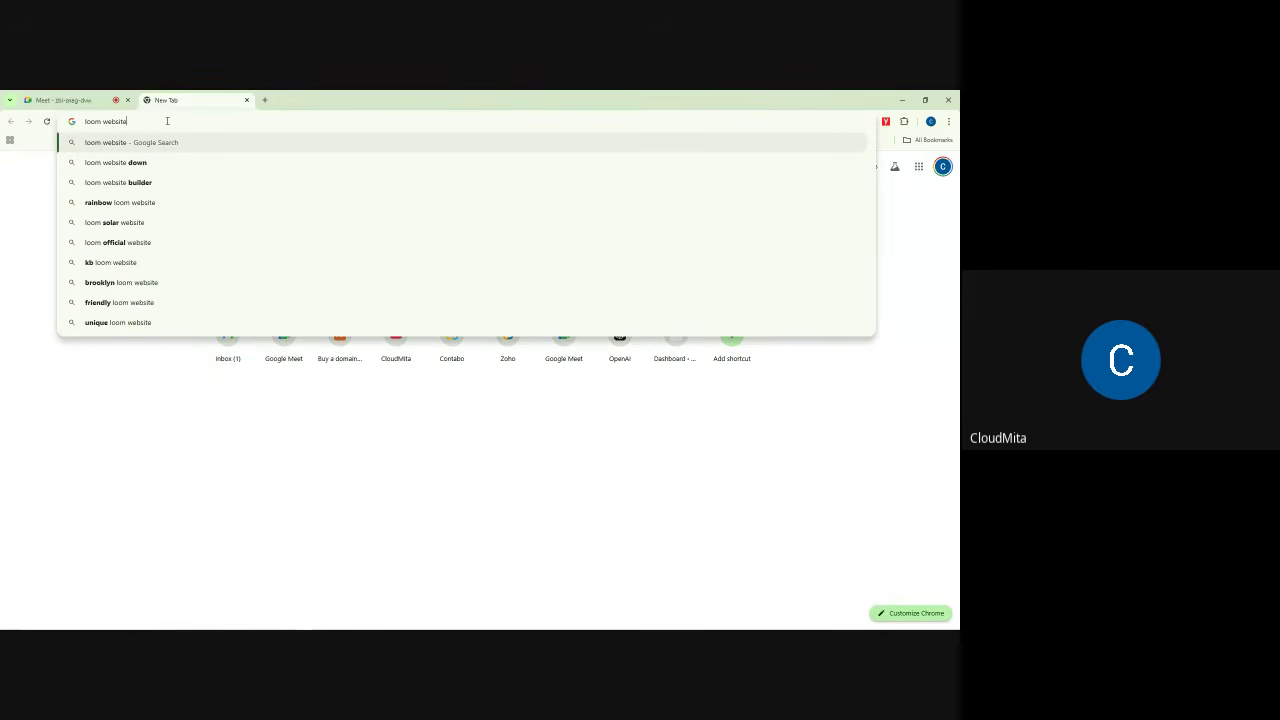
pyautogui.press('Return')
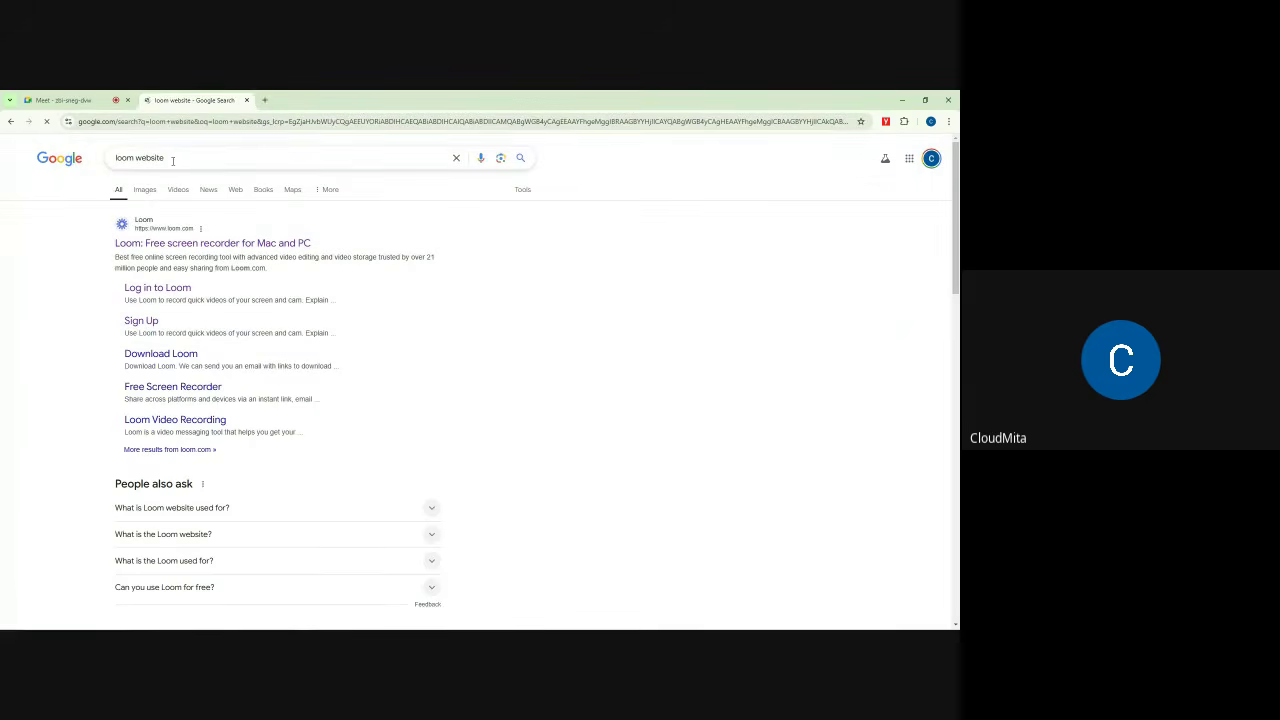
# Step: Open the first Loom search result in a new tab
pyautogui.moveTo(172, 160); pyautogui.dragTo(114, 158)
pyautogui.click(150, 158)
pyautogui.click(88, 188)
pyautogui.scroll(-15, 237, 427)
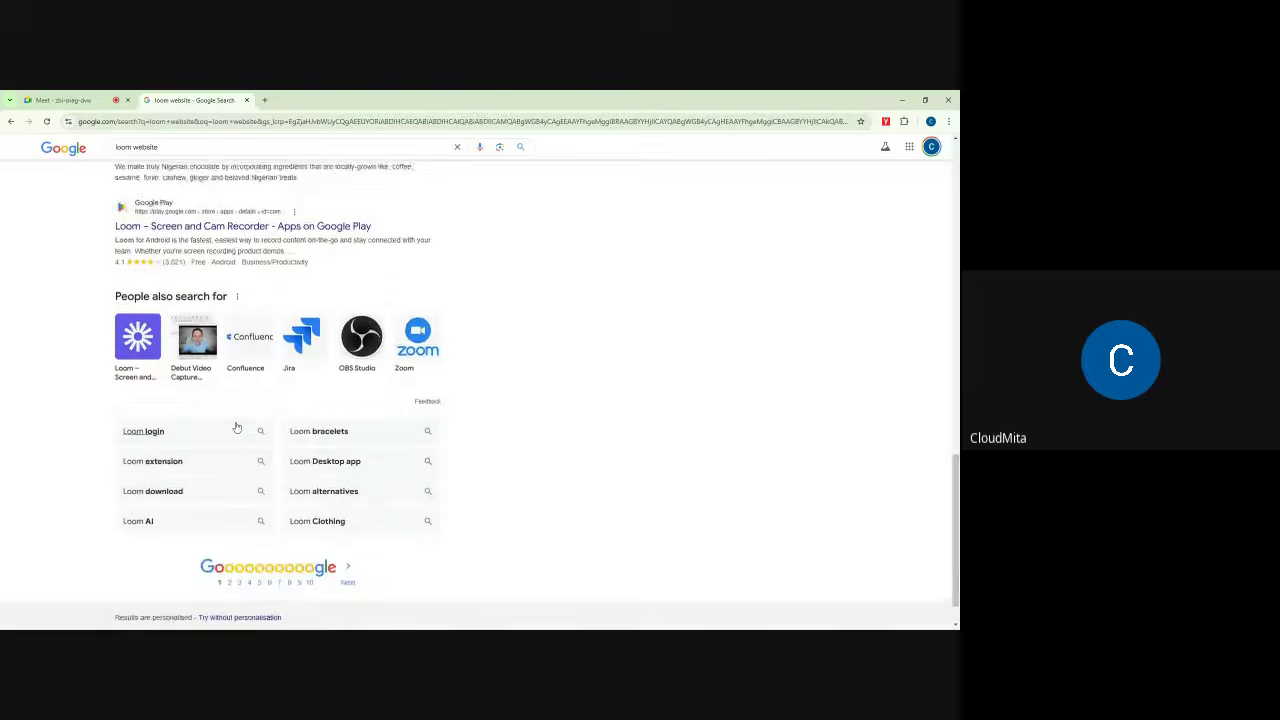
pyautogui.scroll(15, 237, 427)
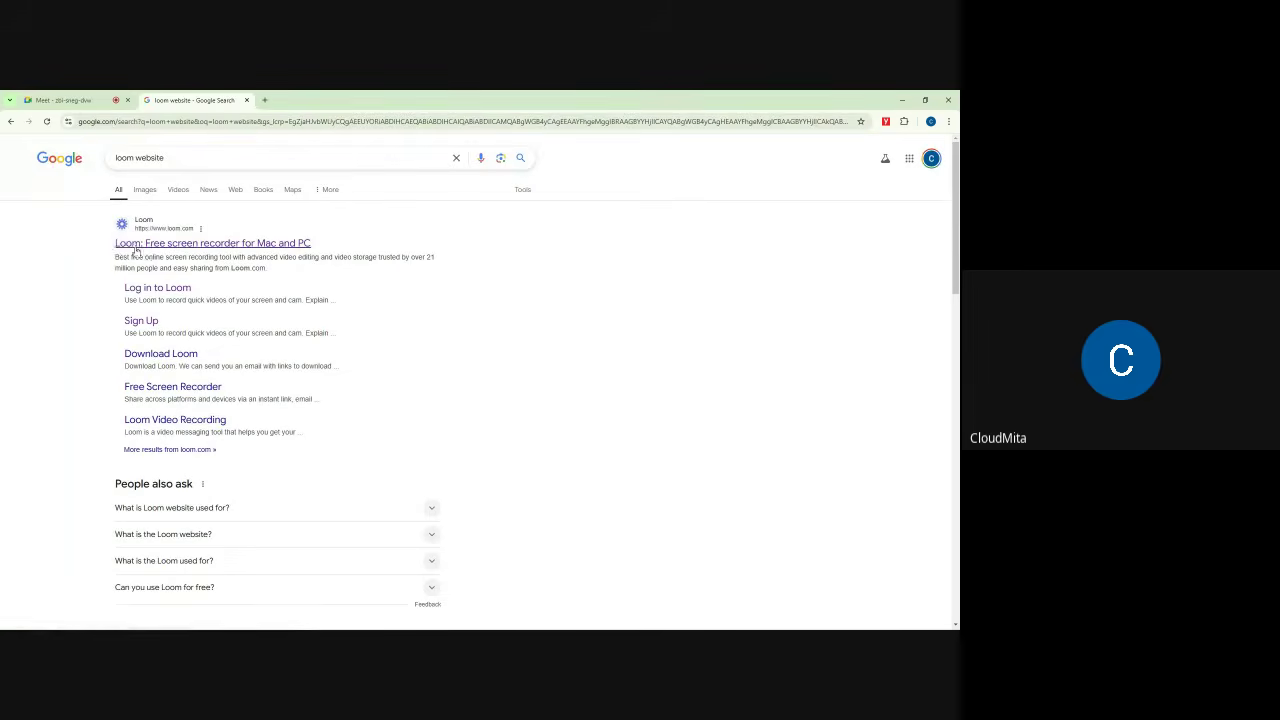
pyautogui.moveTo(108, 246); pyautogui.dragTo(322, 247)
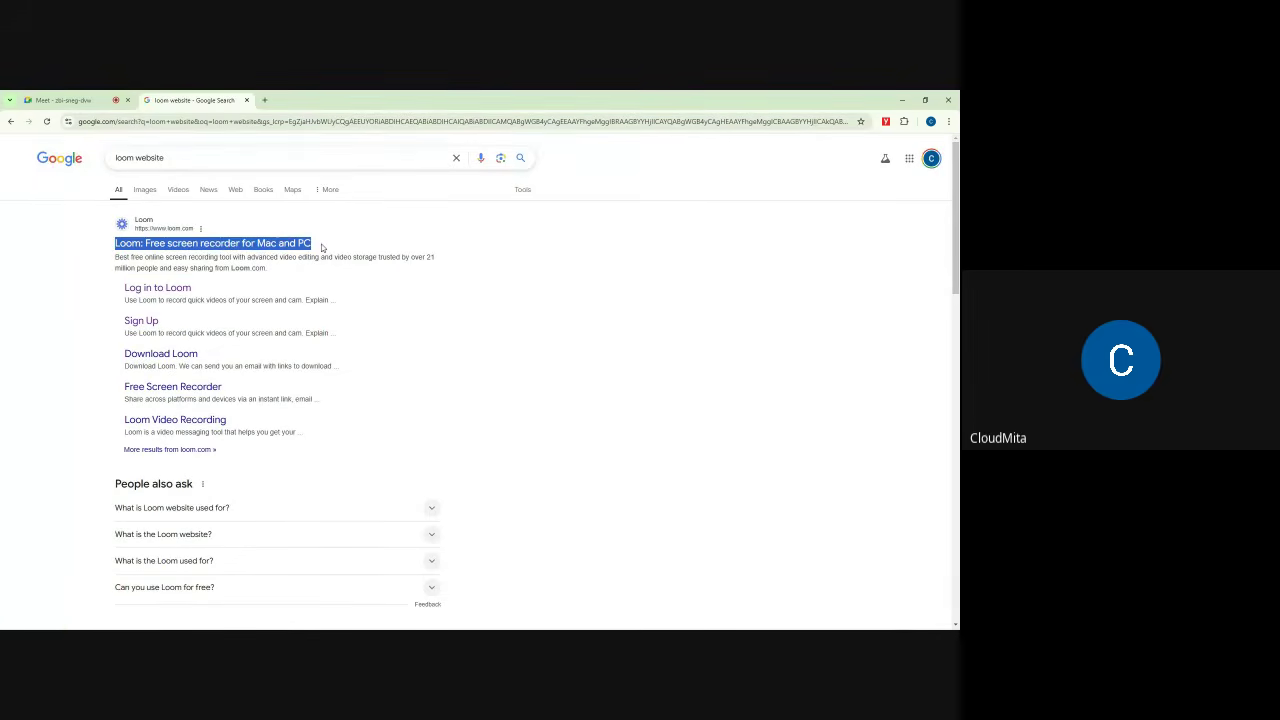
pyautogui.rightClick(206, 243)
pyautogui.click(247, 255)
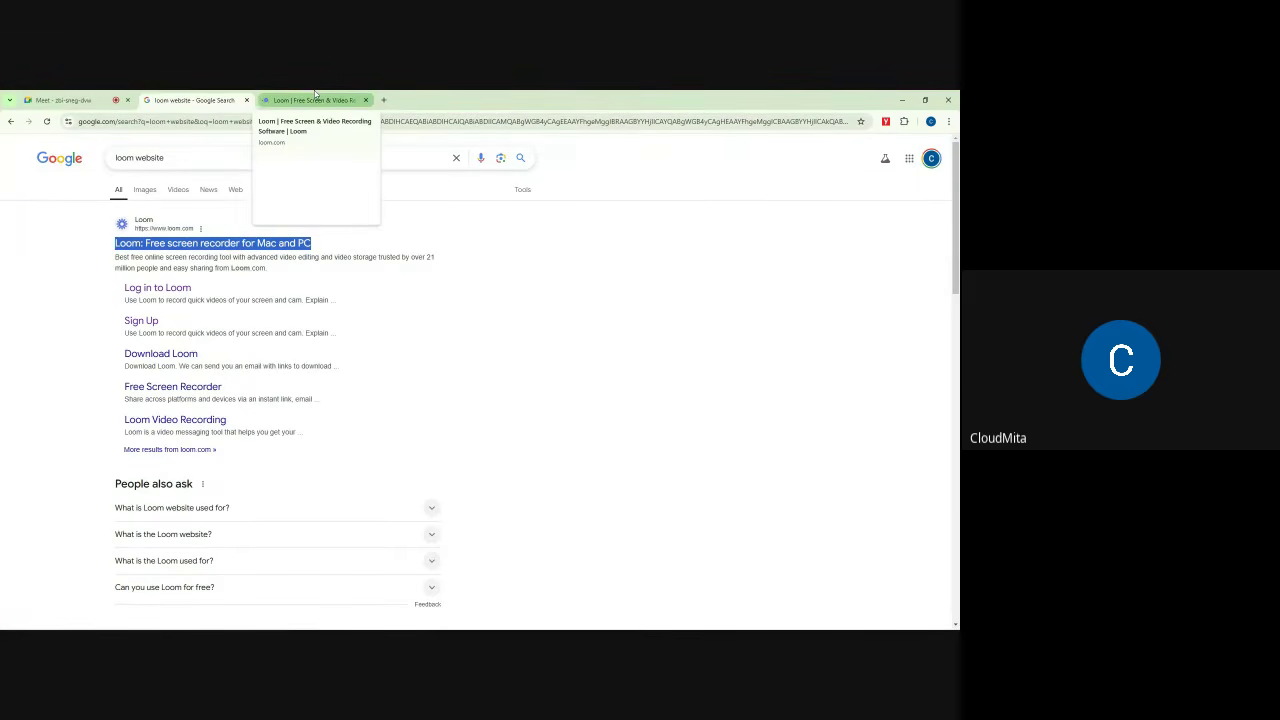
# Step: Check the Loom library tab, then copy the Loom result's link and return to Meet
pyautogui.click(315, 98)
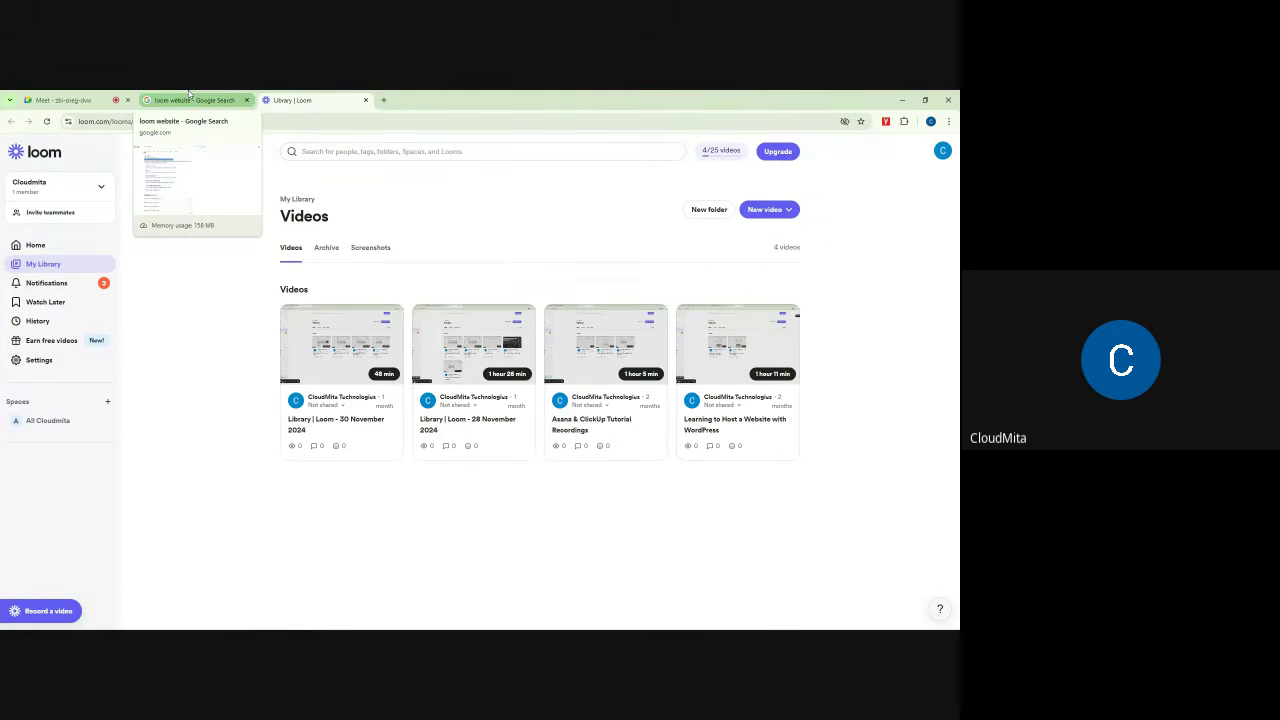
pyautogui.click(190, 97)
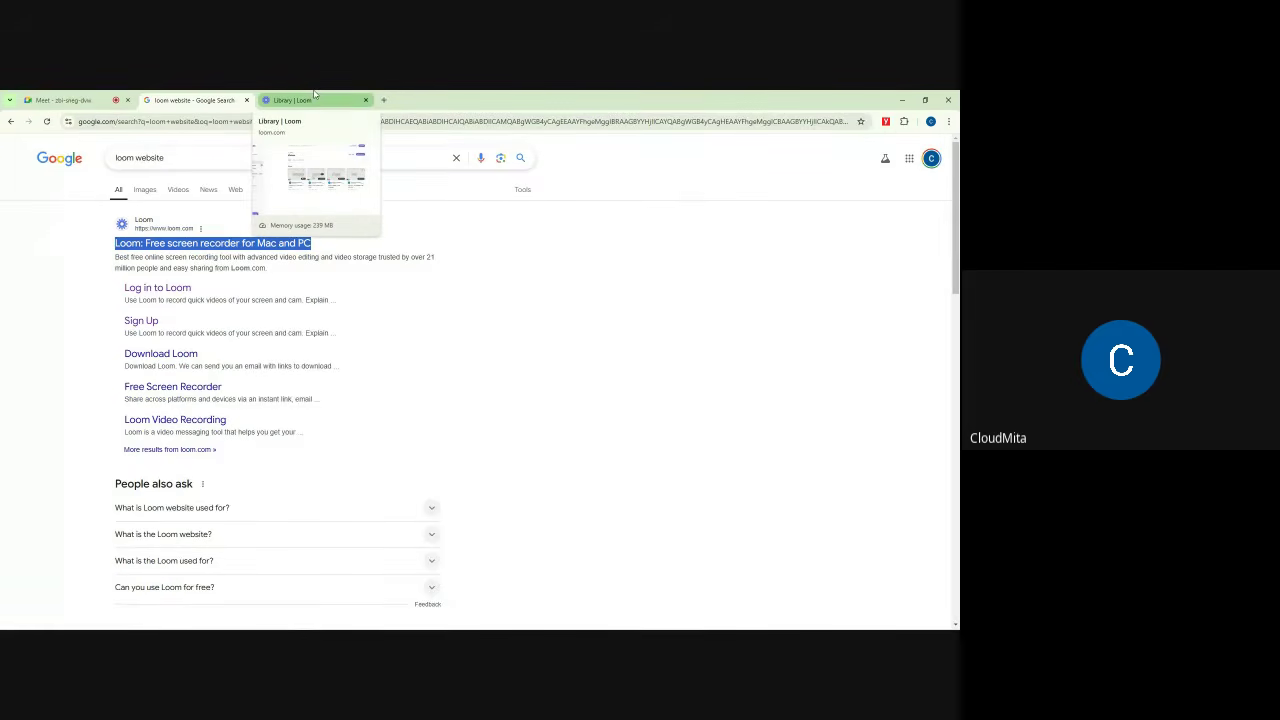
pyautogui.click(314, 97)
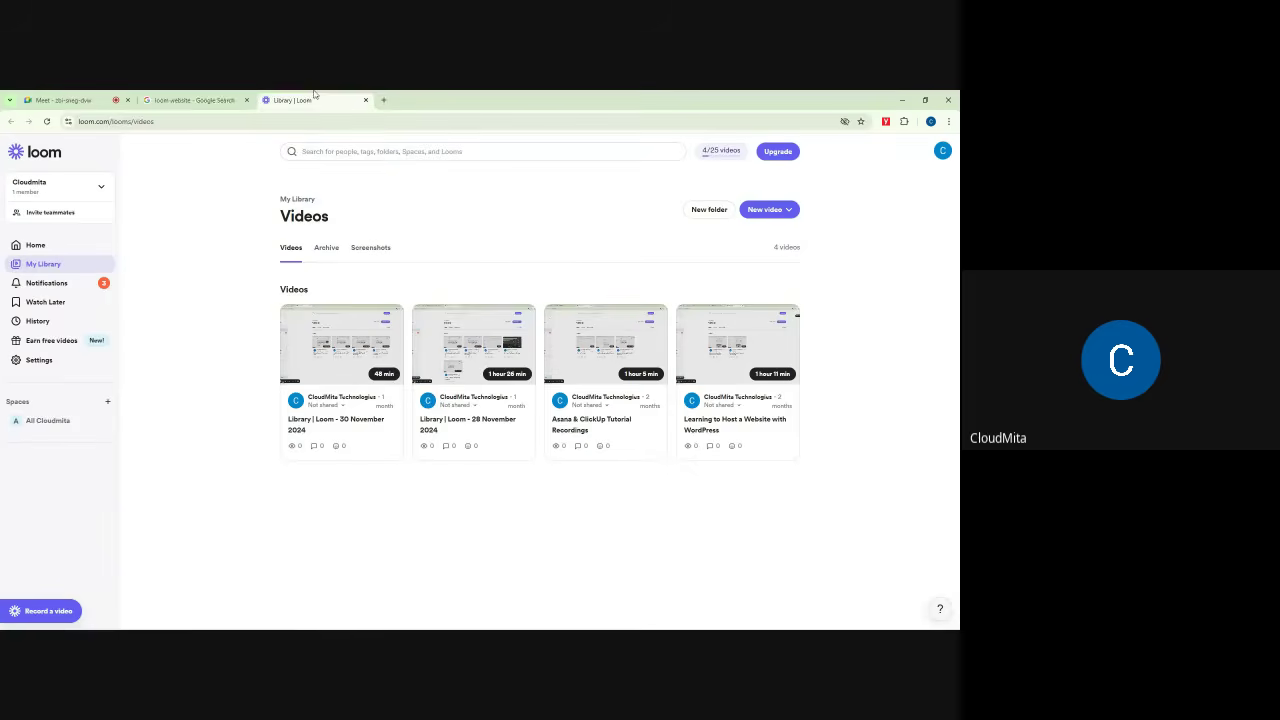
pyautogui.click(207, 97)
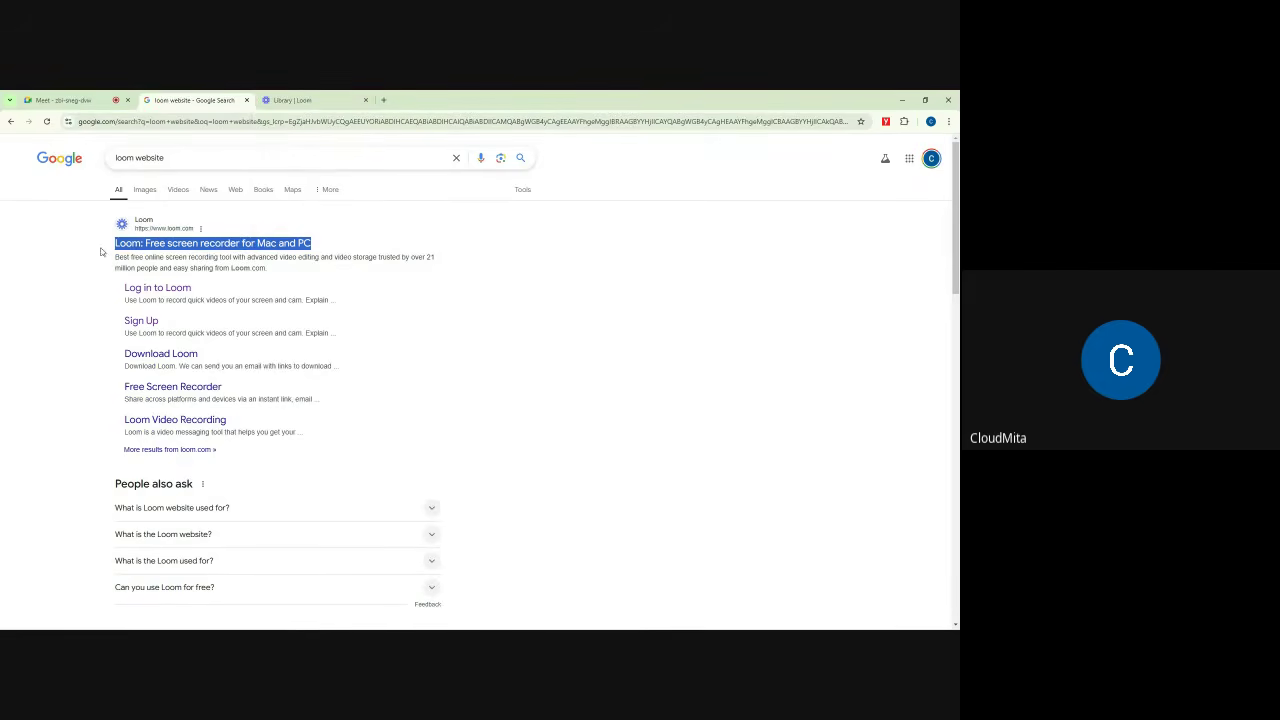
pyautogui.click(356, 242)
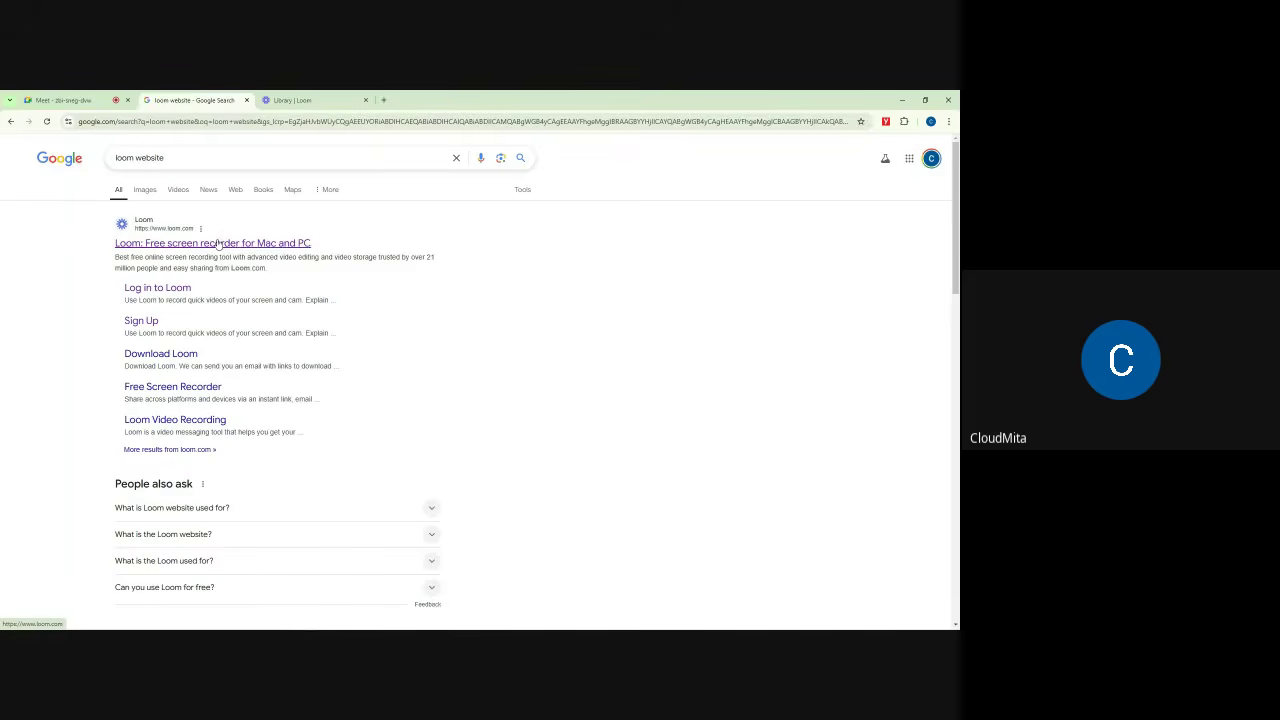
pyautogui.rightClick(218, 244)
pyautogui.click(241, 335)
pyautogui.click(60, 100)
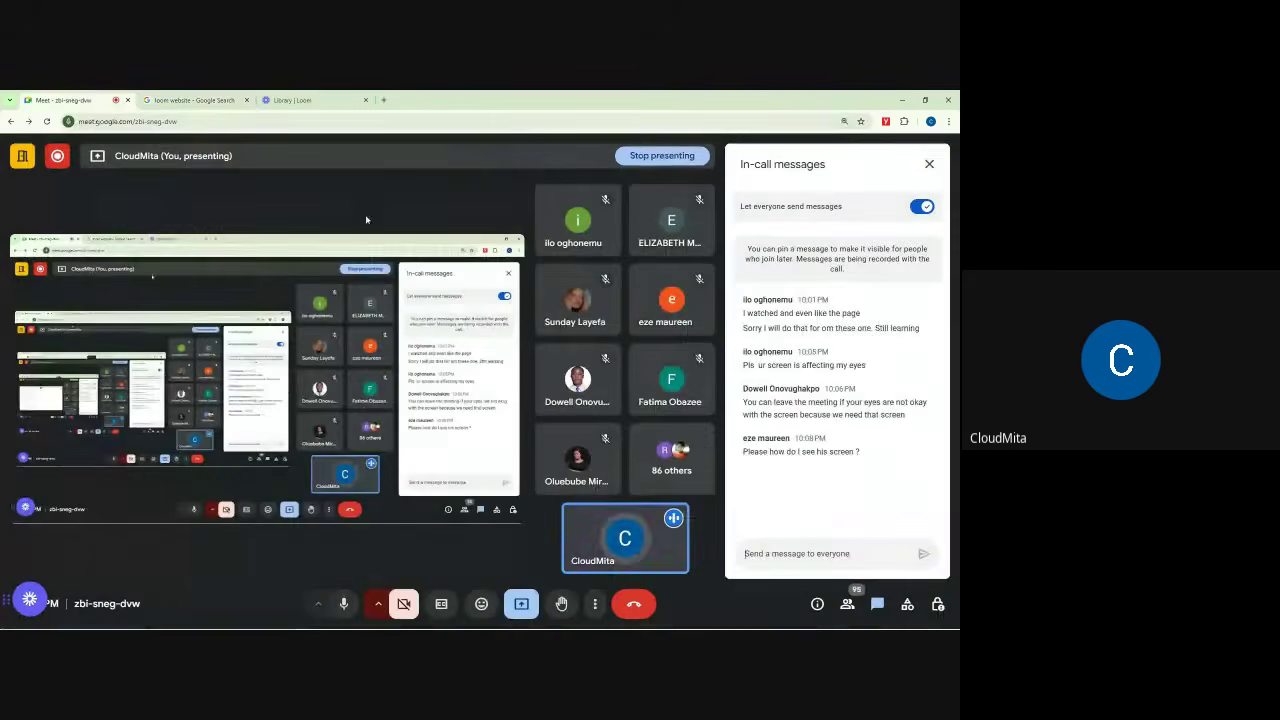
# Step: Paste and send the loom.com link in the Meet chat, then close the chat panel
pyautogui.click(801, 556)
pyautogui.hotkey('ctrl', 'v')
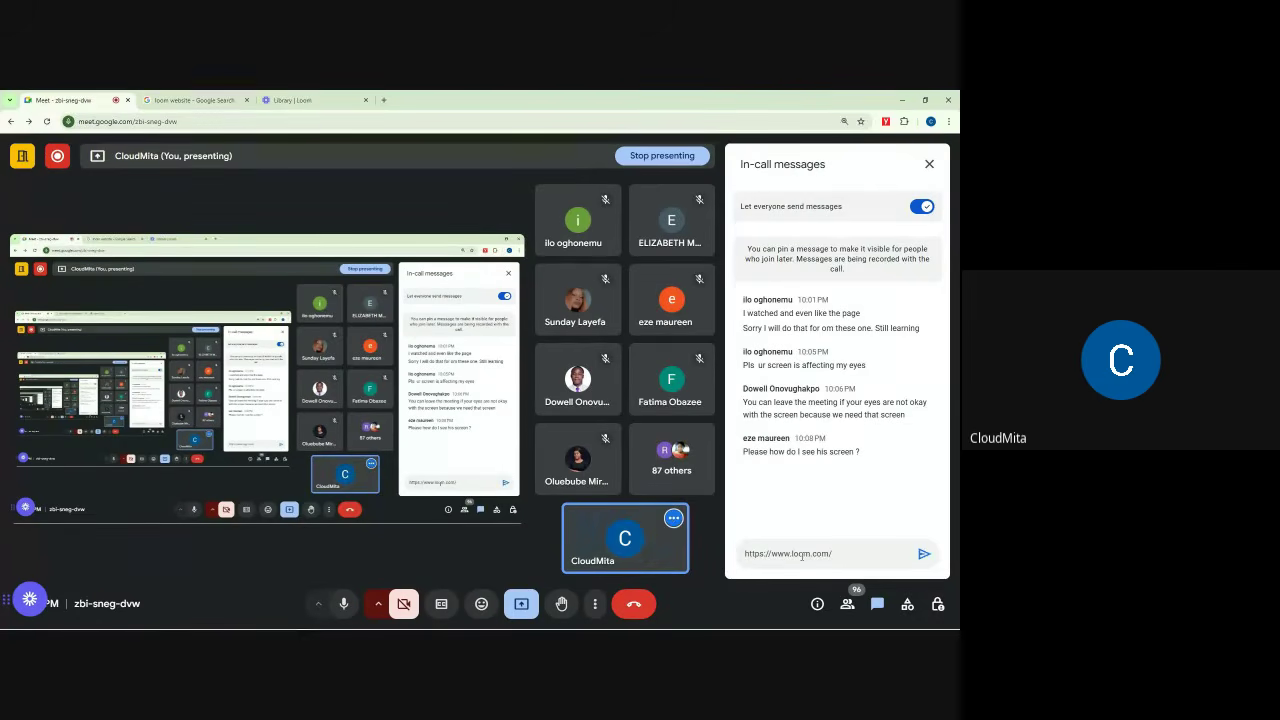
pyautogui.press('Return')
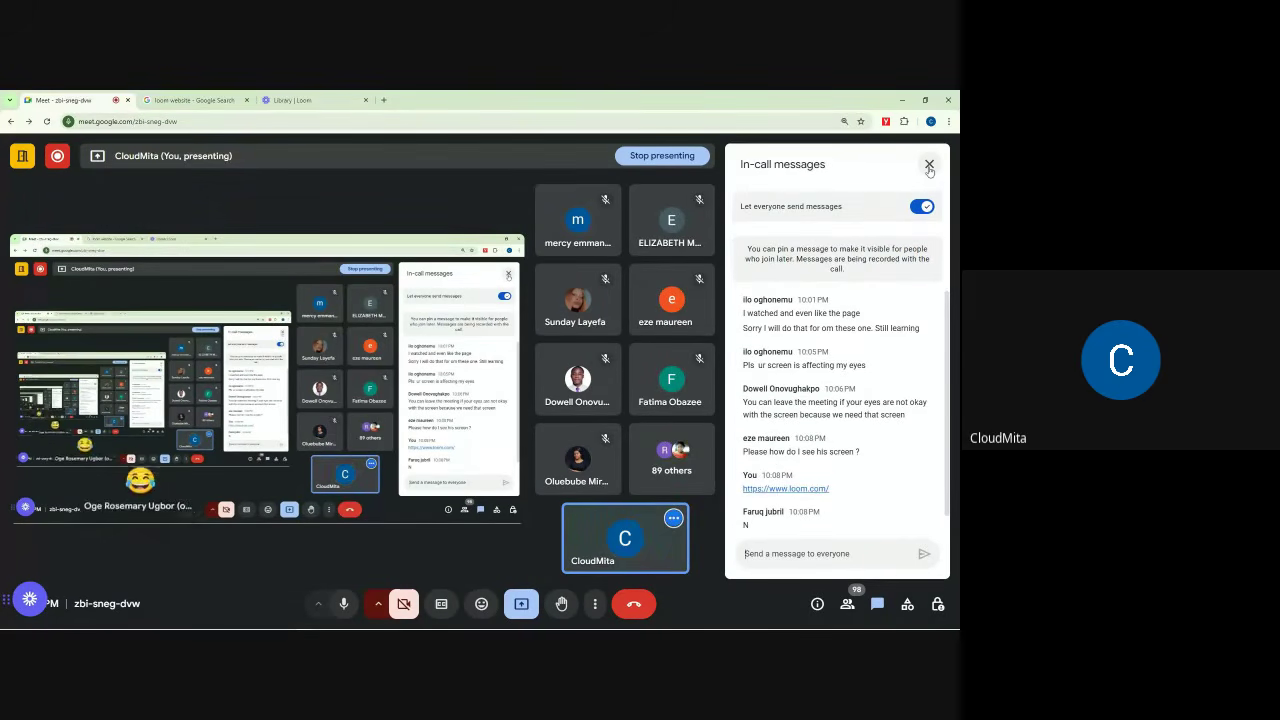
pyautogui.click(929, 164)
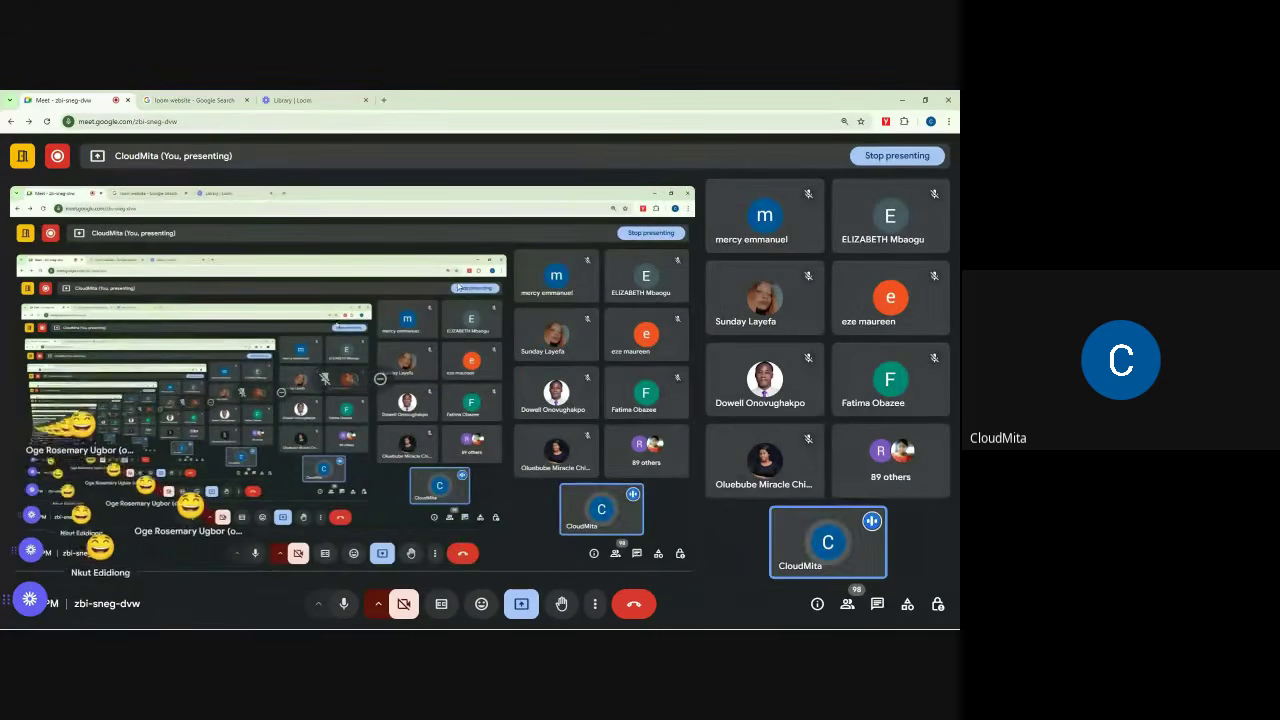
# Step: End on the Library | Loom tab, then minimise the Chrome window
pyautogui.click(227, 97)
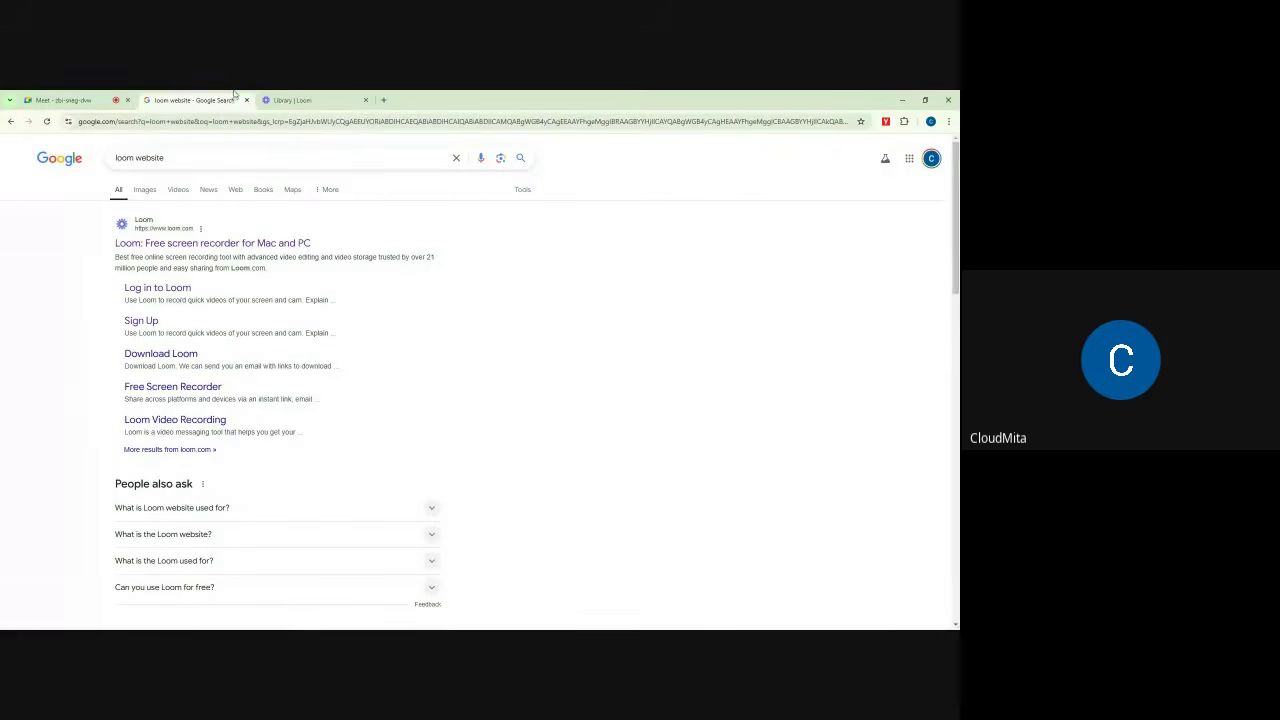
pyautogui.click(288, 98)
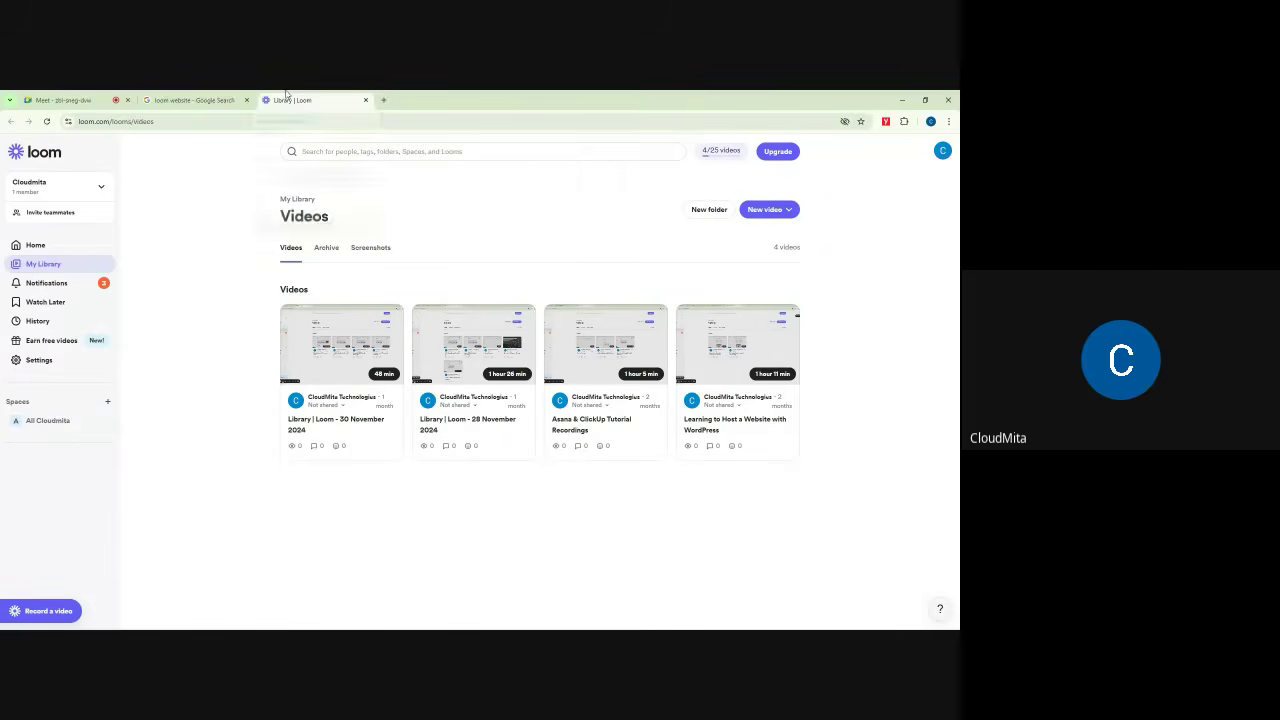
pyautogui.click(189, 97)
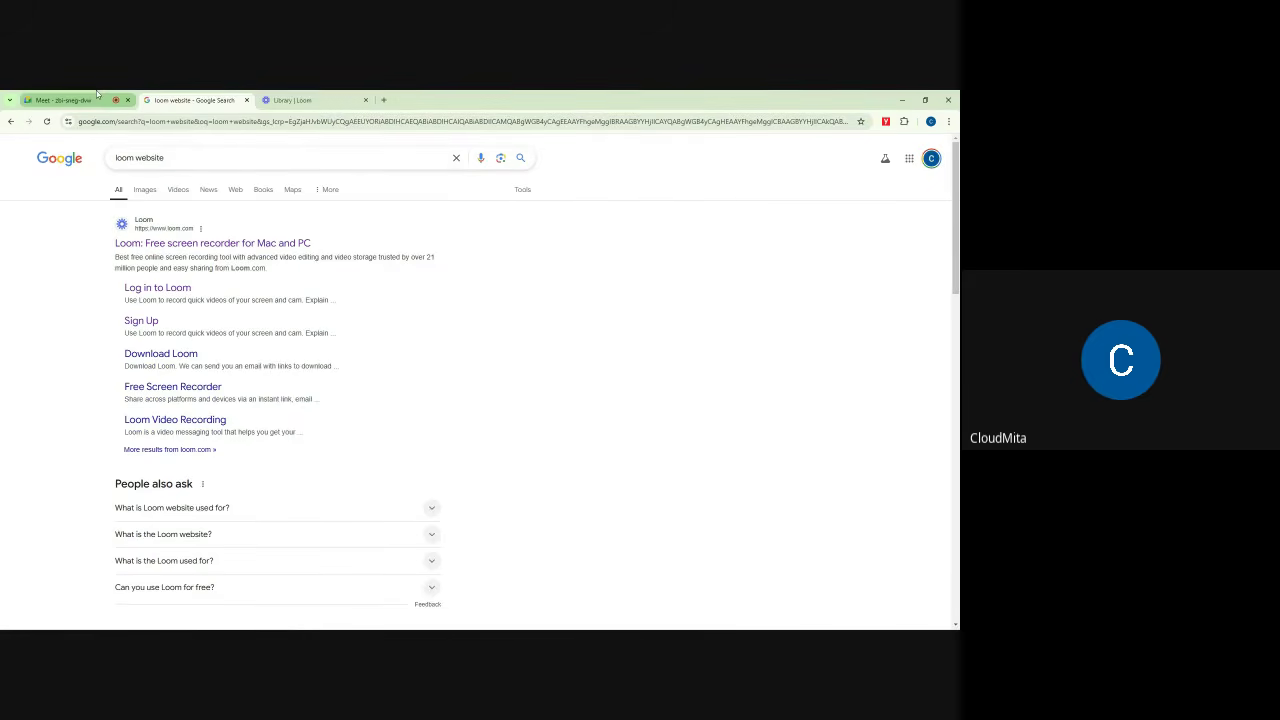
pyautogui.click(65, 100)
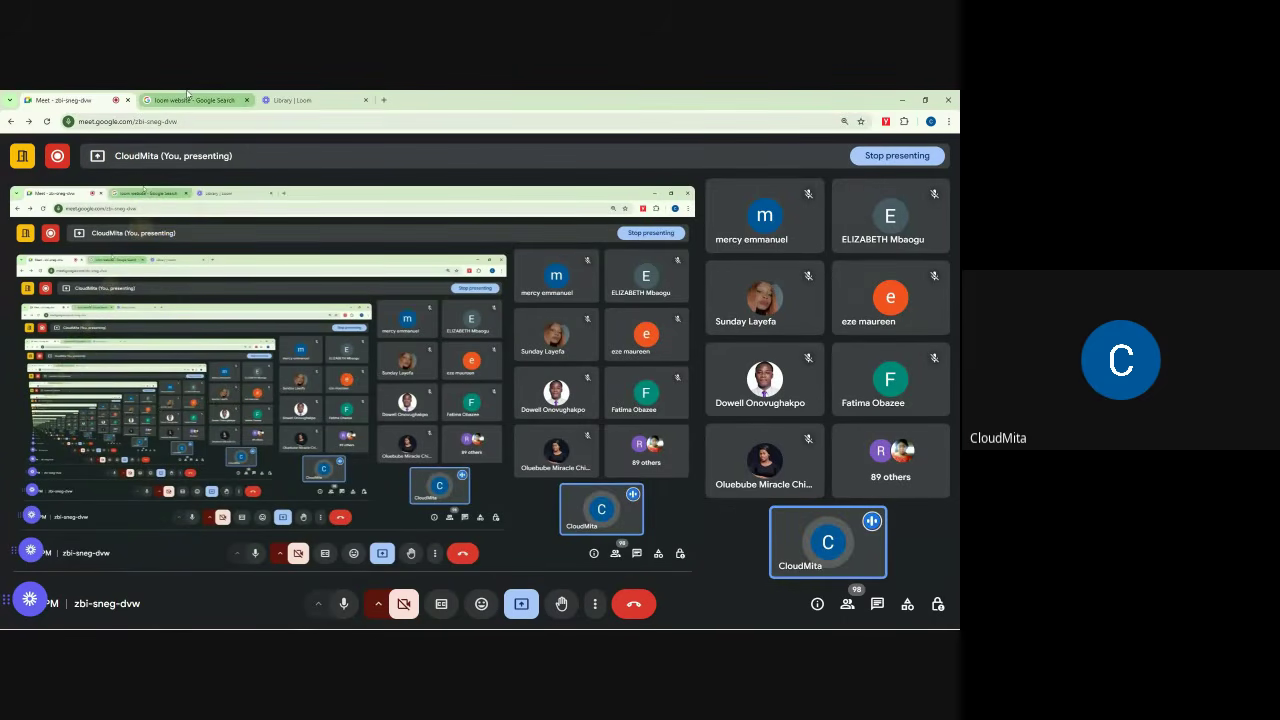
pyautogui.moveTo(187, 93)
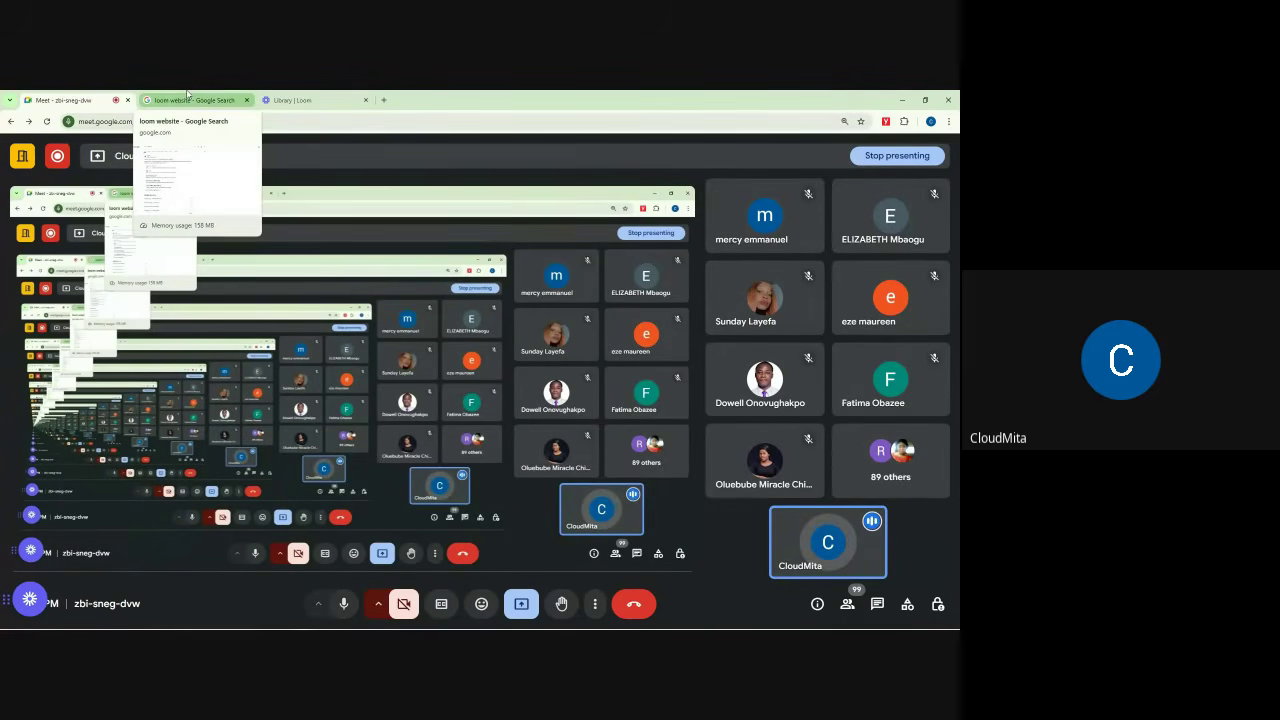
pyautogui.click(236, 95)
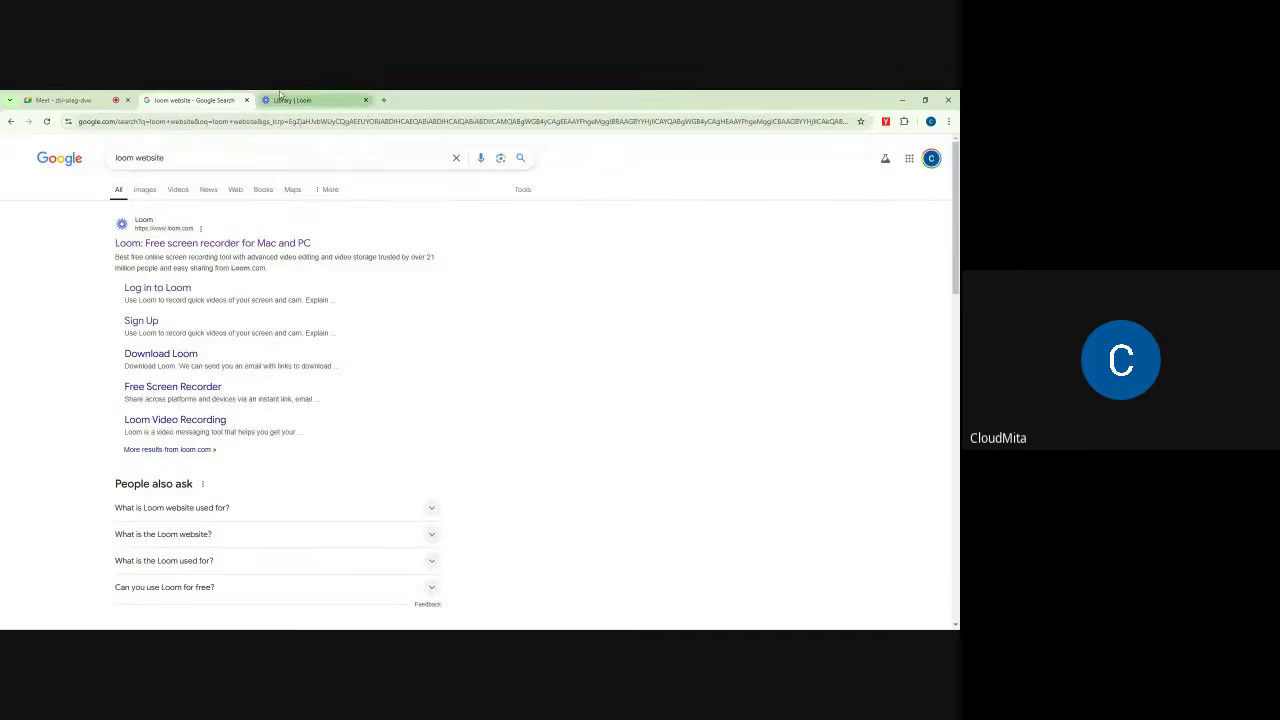
pyautogui.click(280, 97)
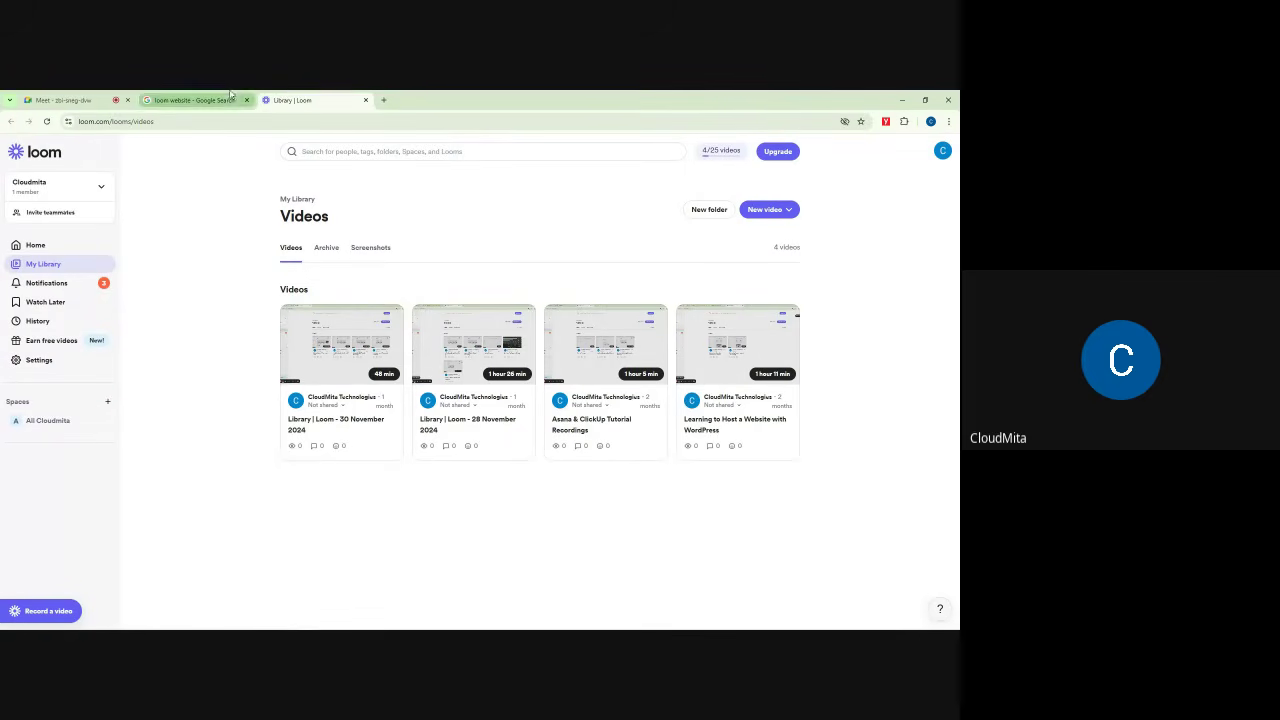
pyautogui.click(902, 100)
# Step: Launch Chrome, delete the half-made new profile, and open the 'work shop' profile
pyautogui.doubleClick(56, 392)
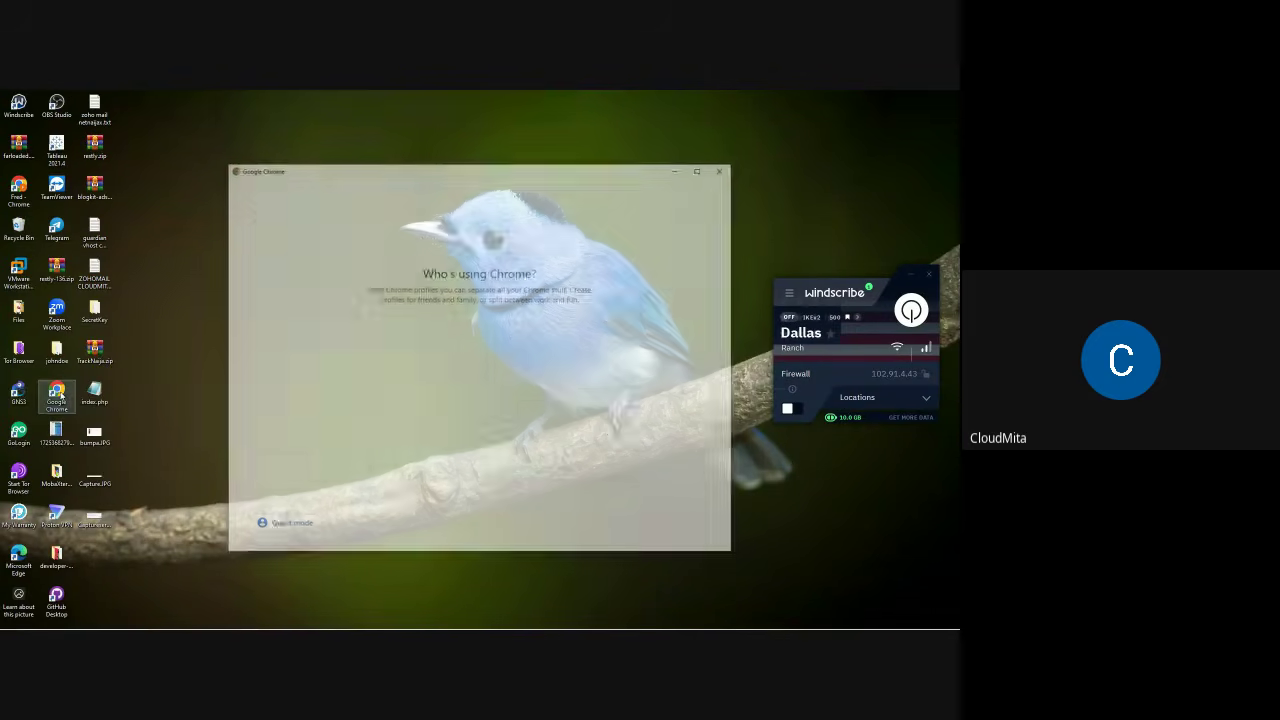
pyautogui.click(609, 440)
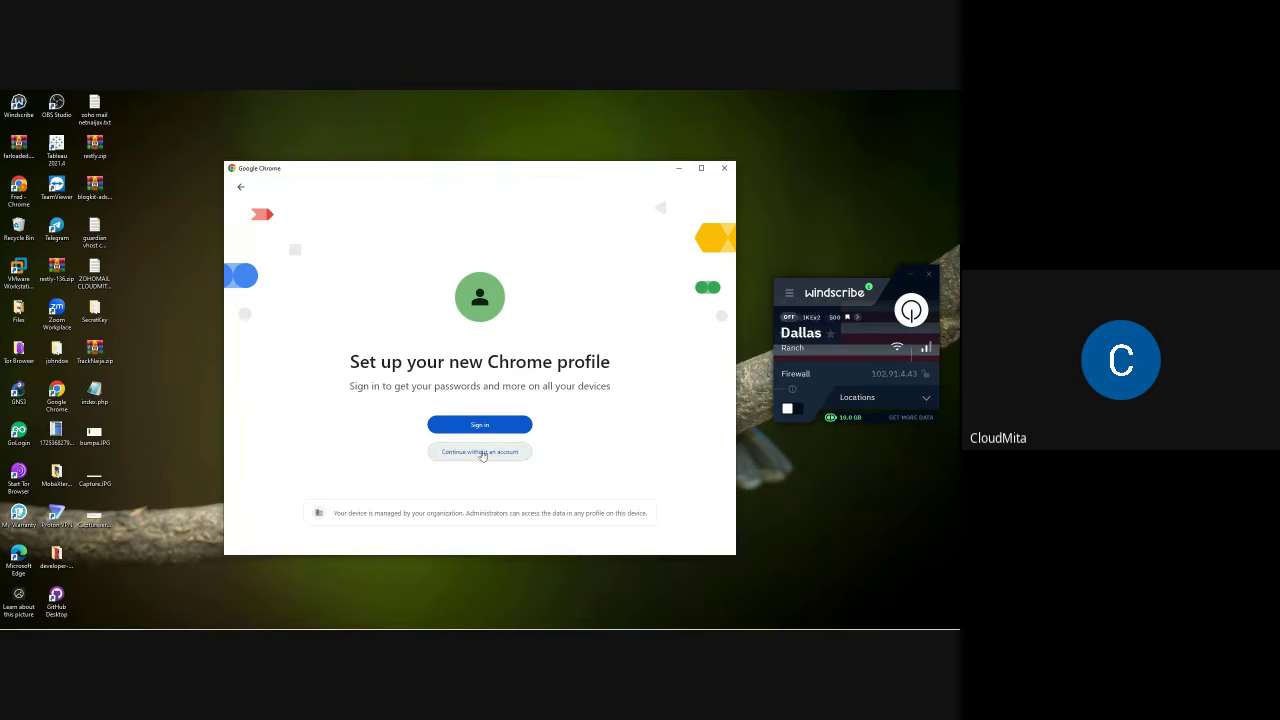
pyautogui.click(484, 452)
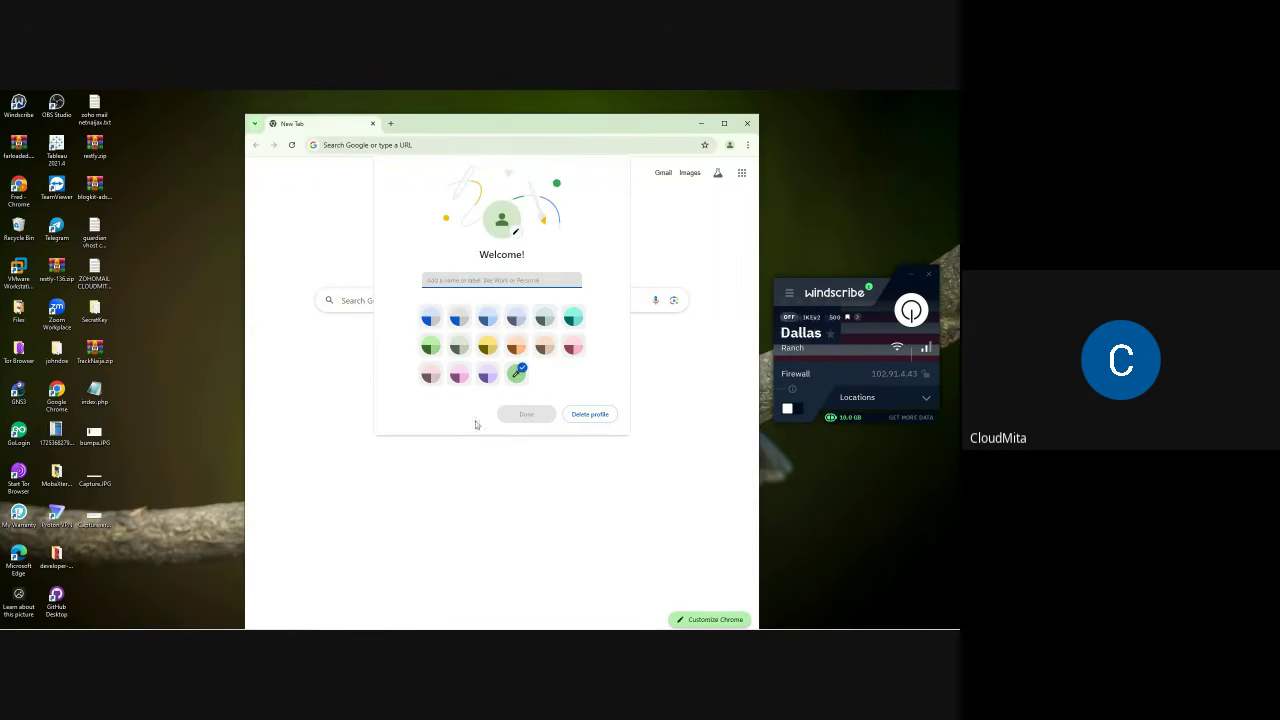
pyautogui.click(518, 374)
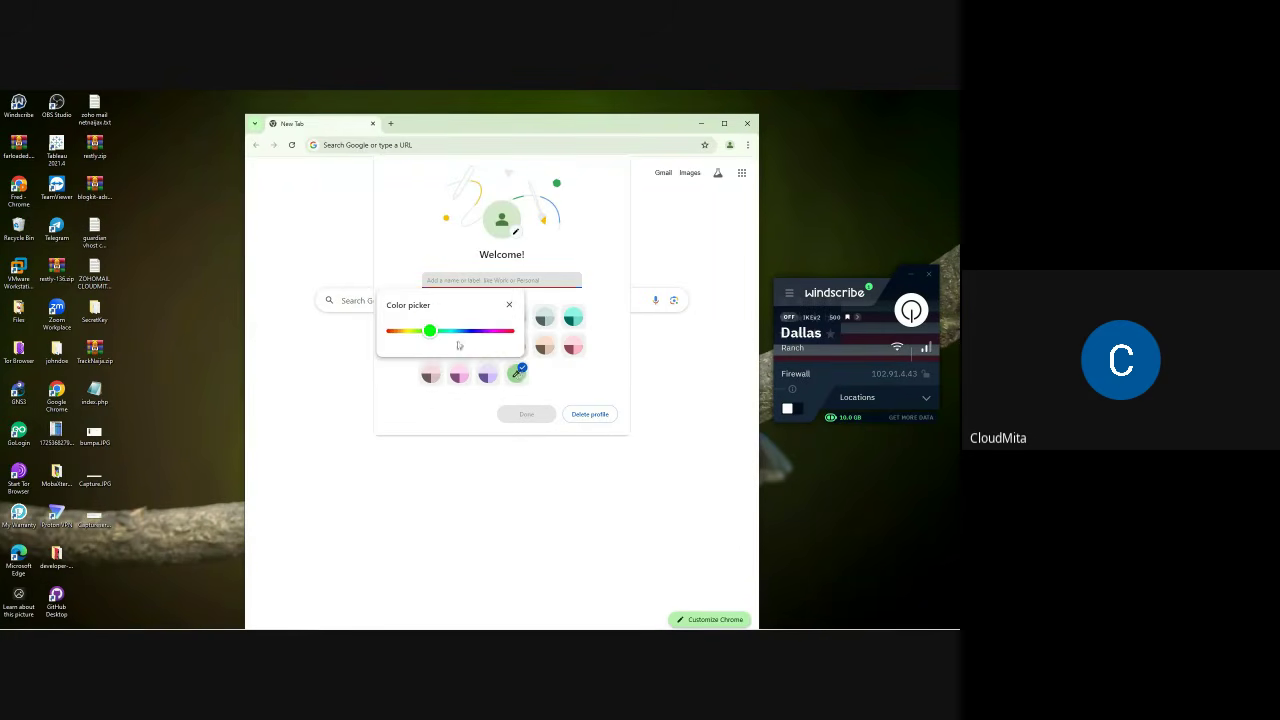
pyautogui.click(510, 306)
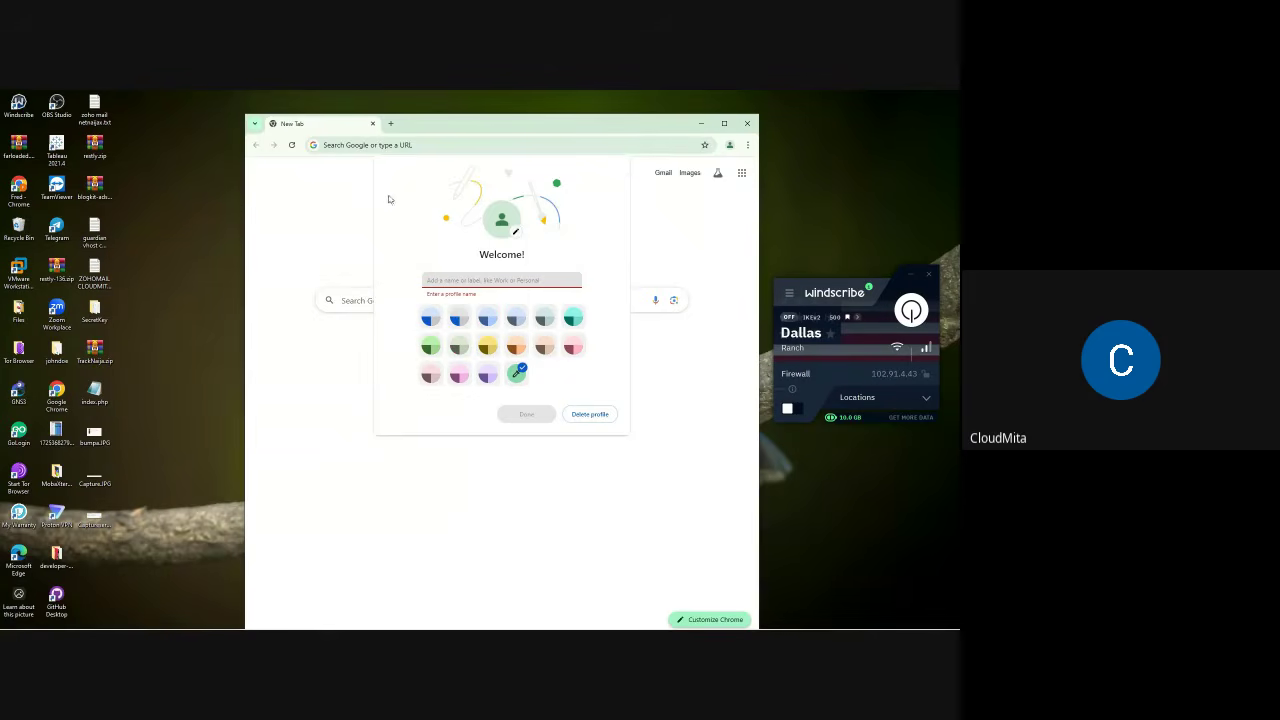
pyautogui.click(590, 414)
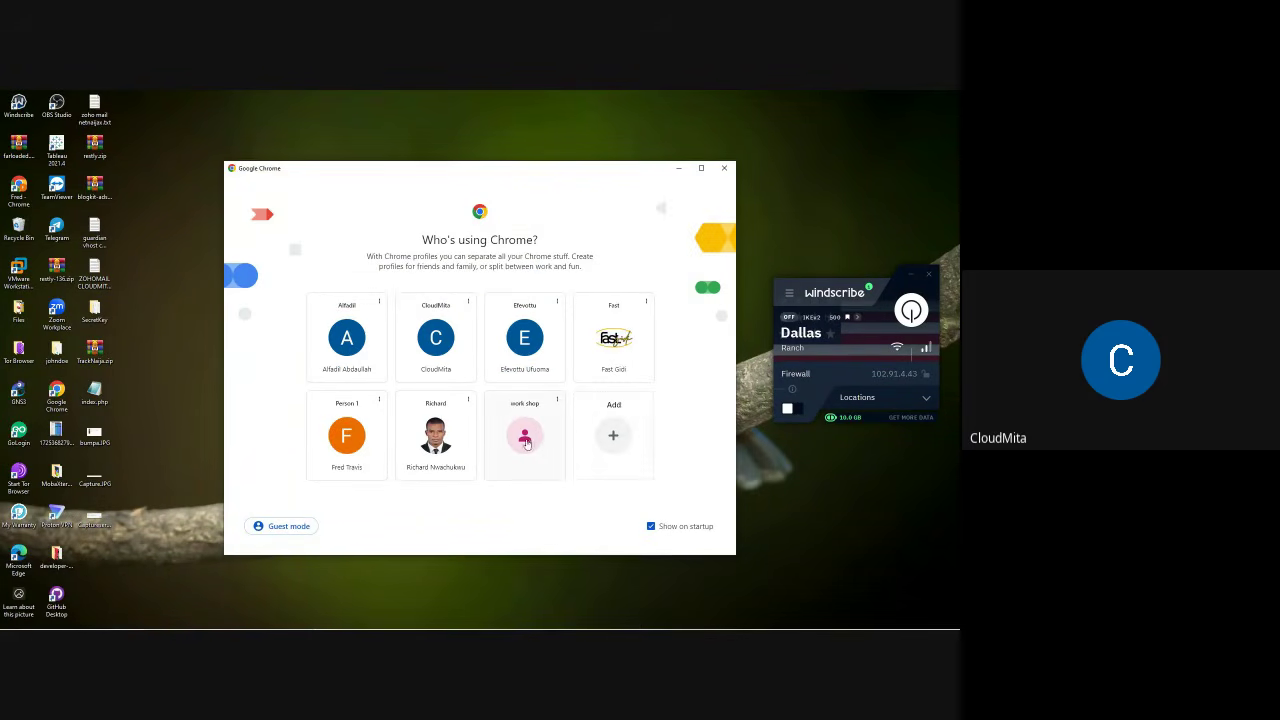
pyautogui.click(525, 438)
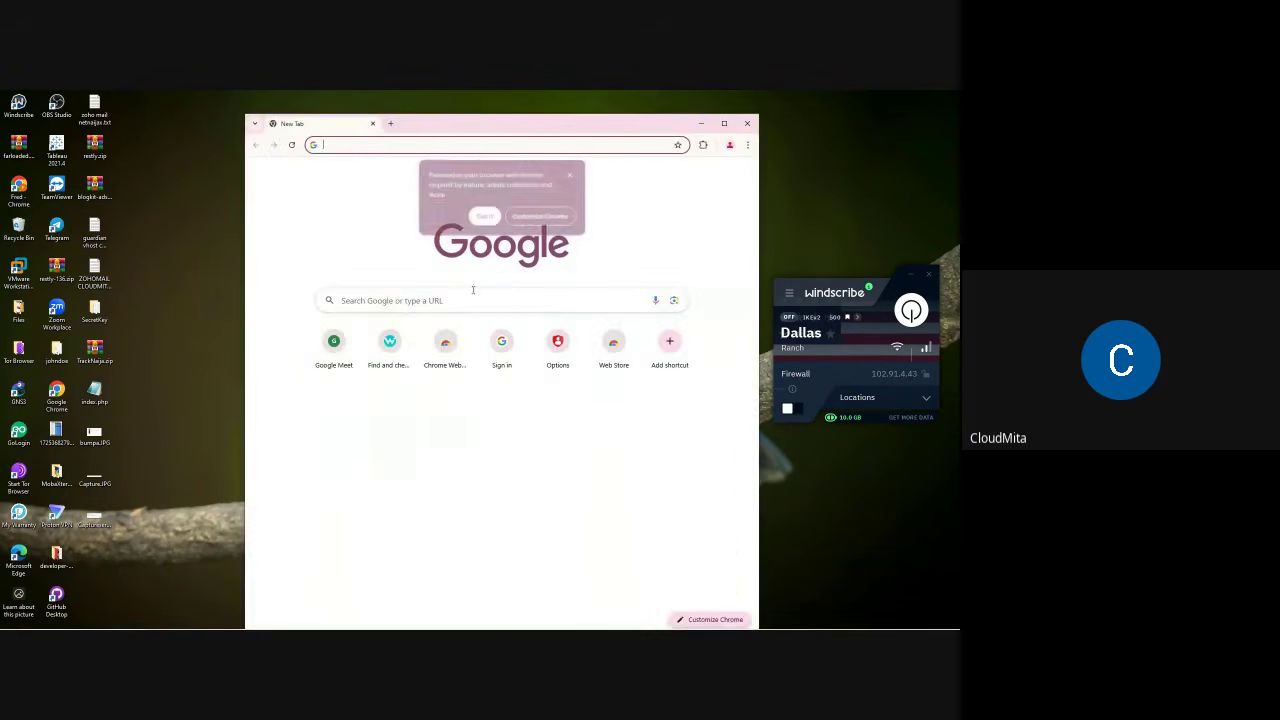
# Step: Go to loom.com and maximise the browser window
pyautogui.click(570, 177)
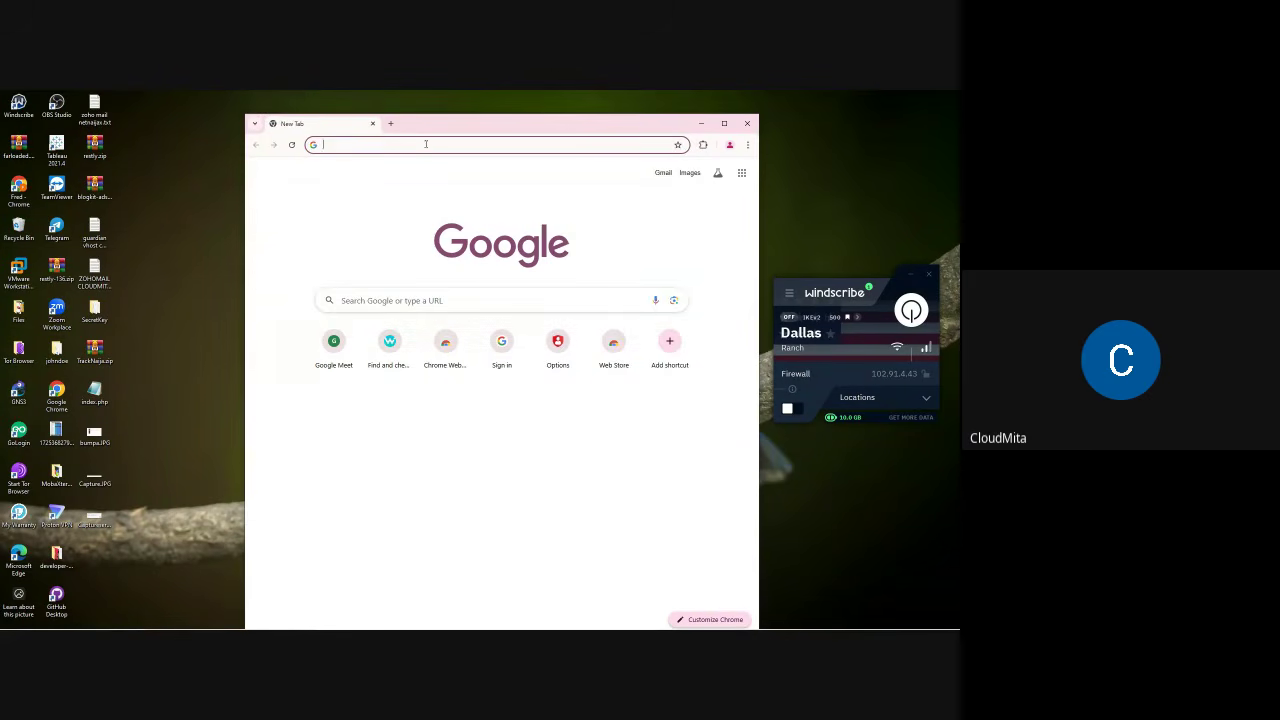
pyautogui.write('loom')
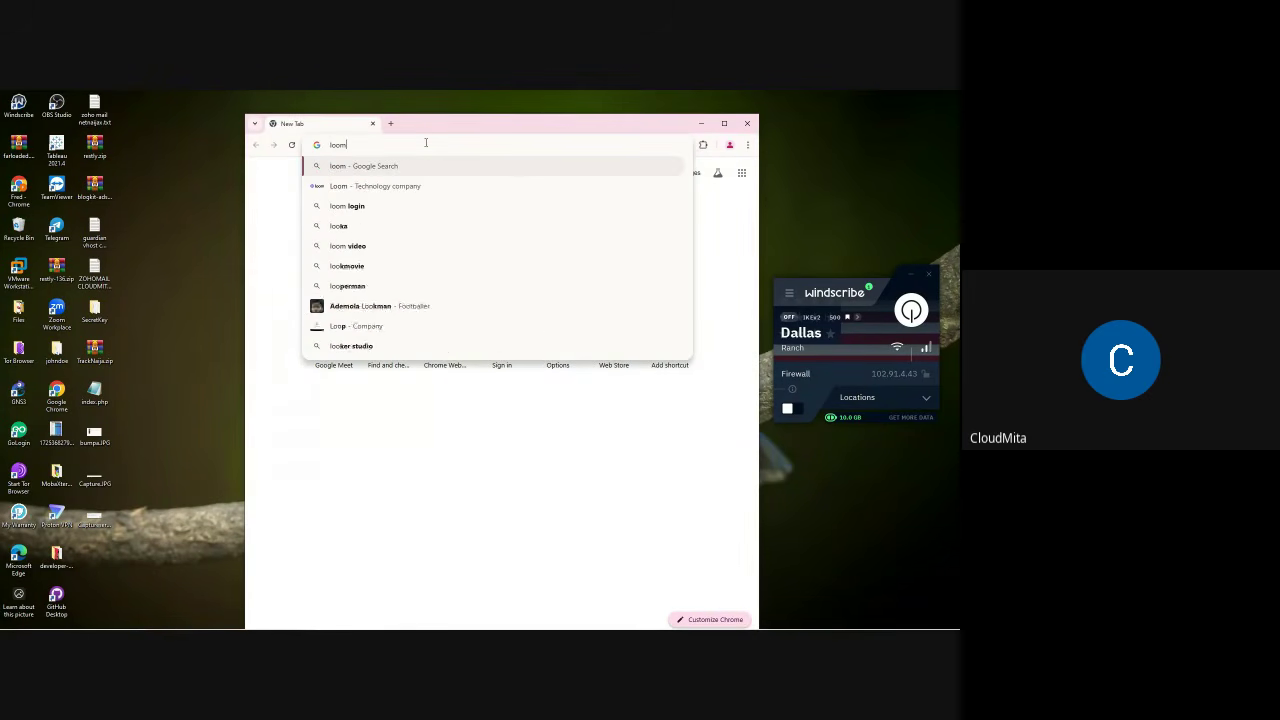
pyautogui.write('.com')
pyautogui.press('Return')
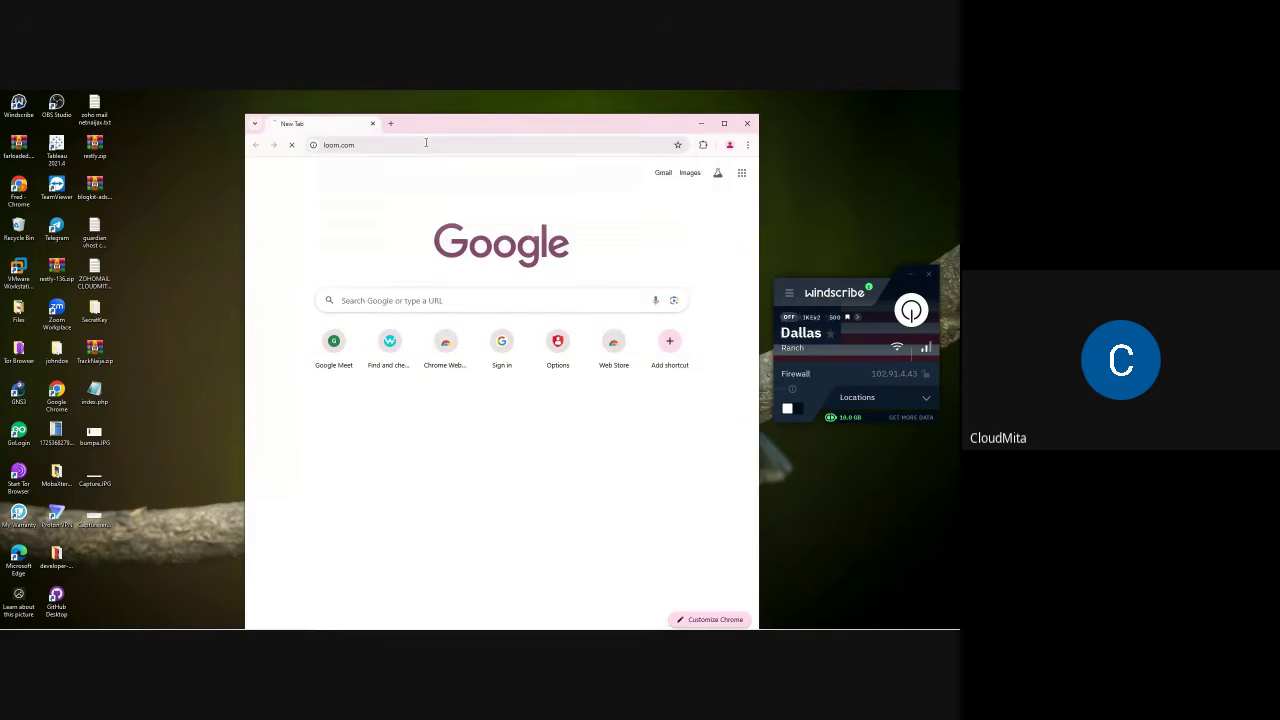
pyautogui.click(724, 123)
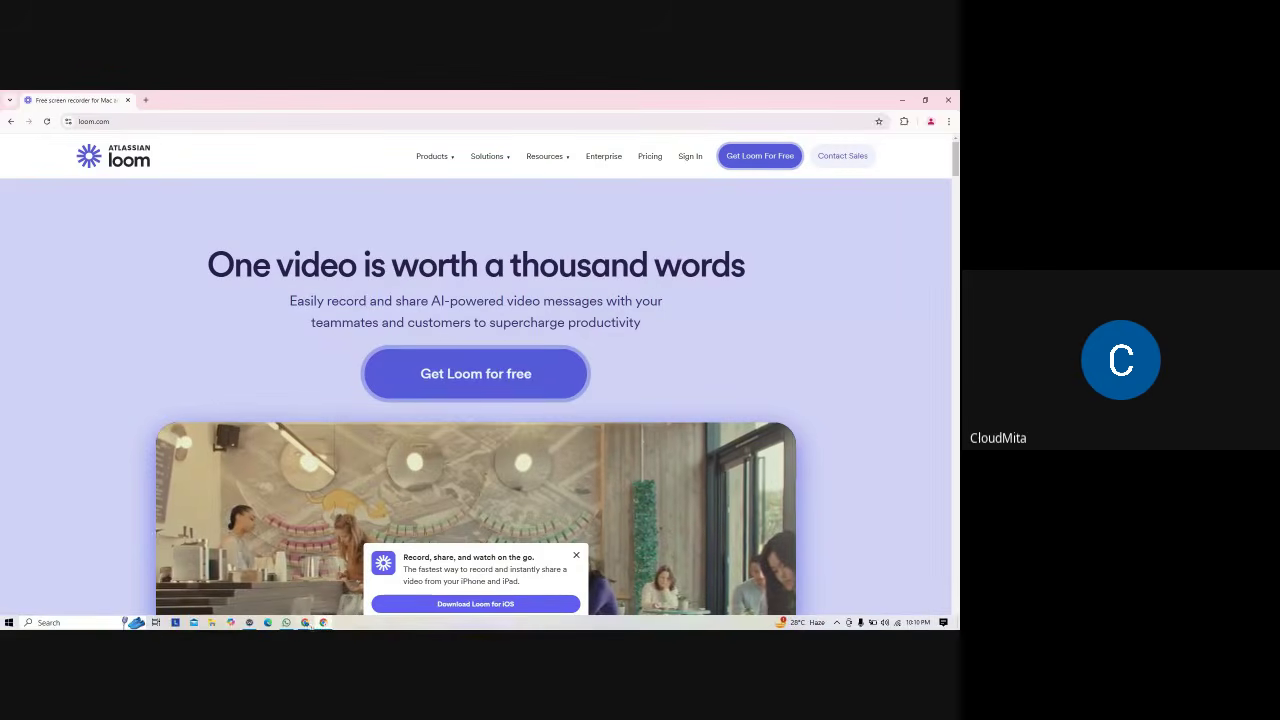
# Step: Scroll through the Loom homepage and close the iOS download promotion
pyautogui.moveTo(305, 622)
pyautogui.click(269, 580)
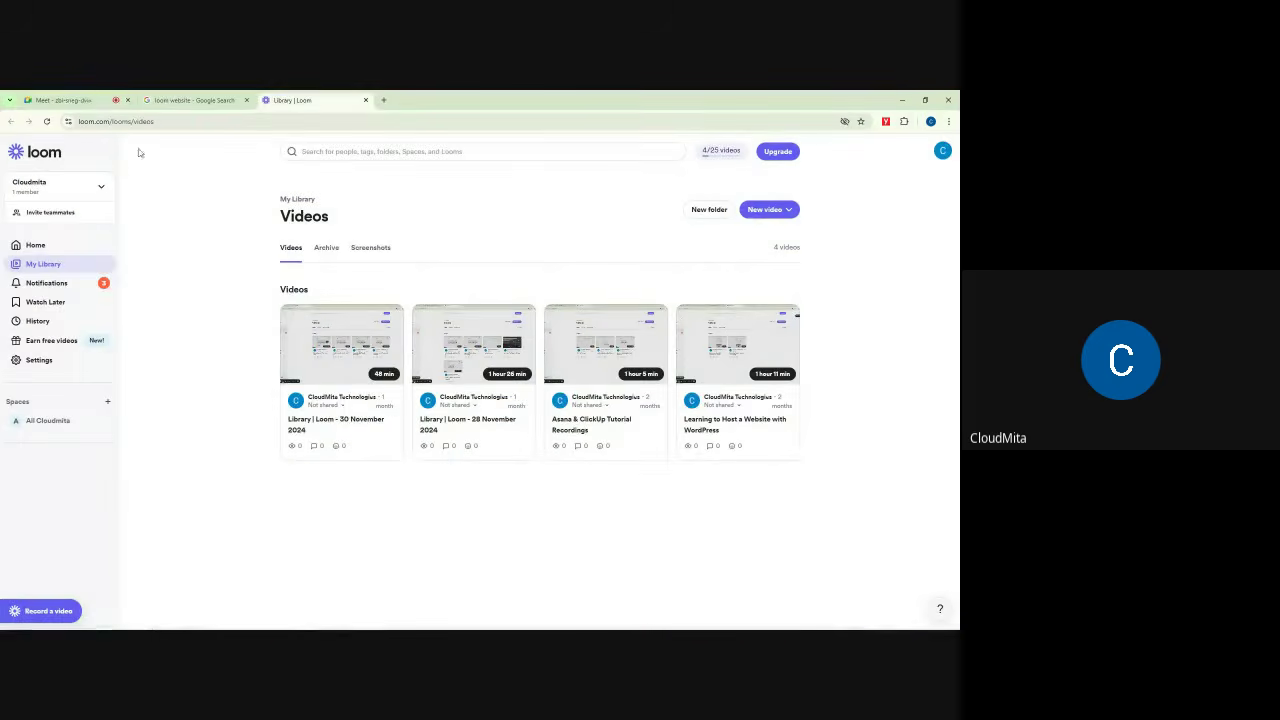
pyautogui.click(84, 101)
pyautogui.click(323, 622)
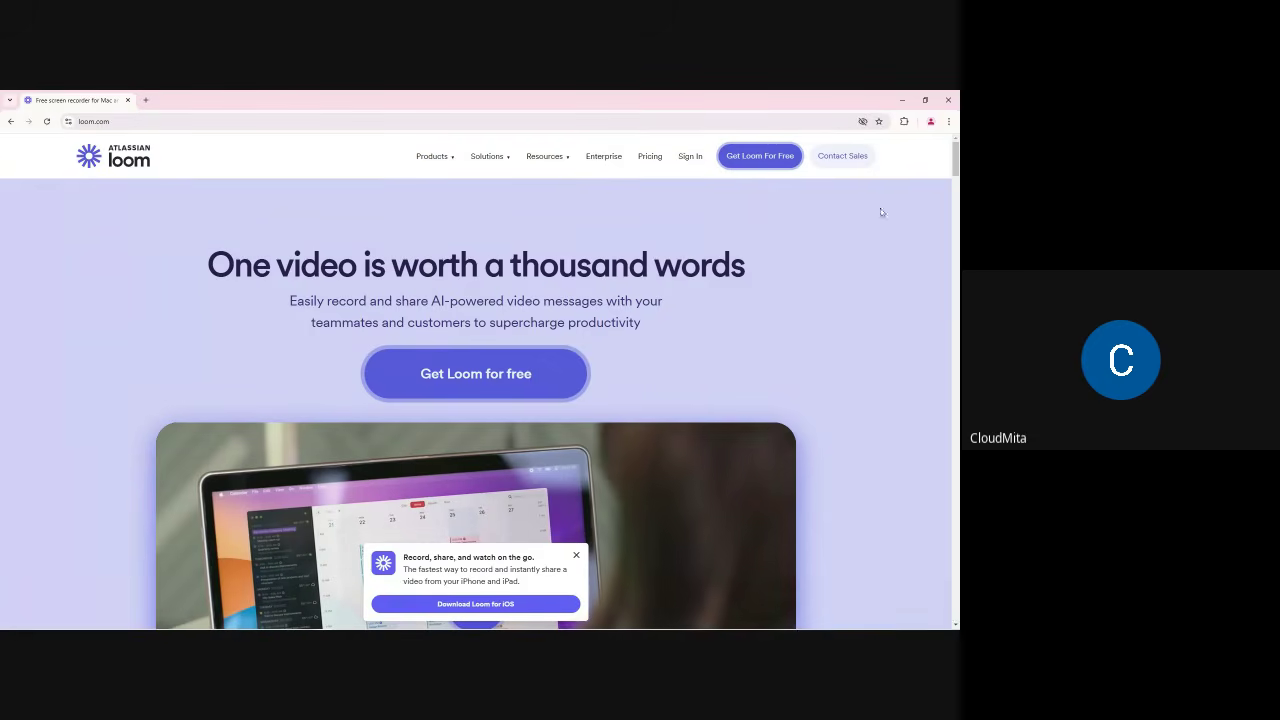
pyautogui.scroll(-10, 881, 212)
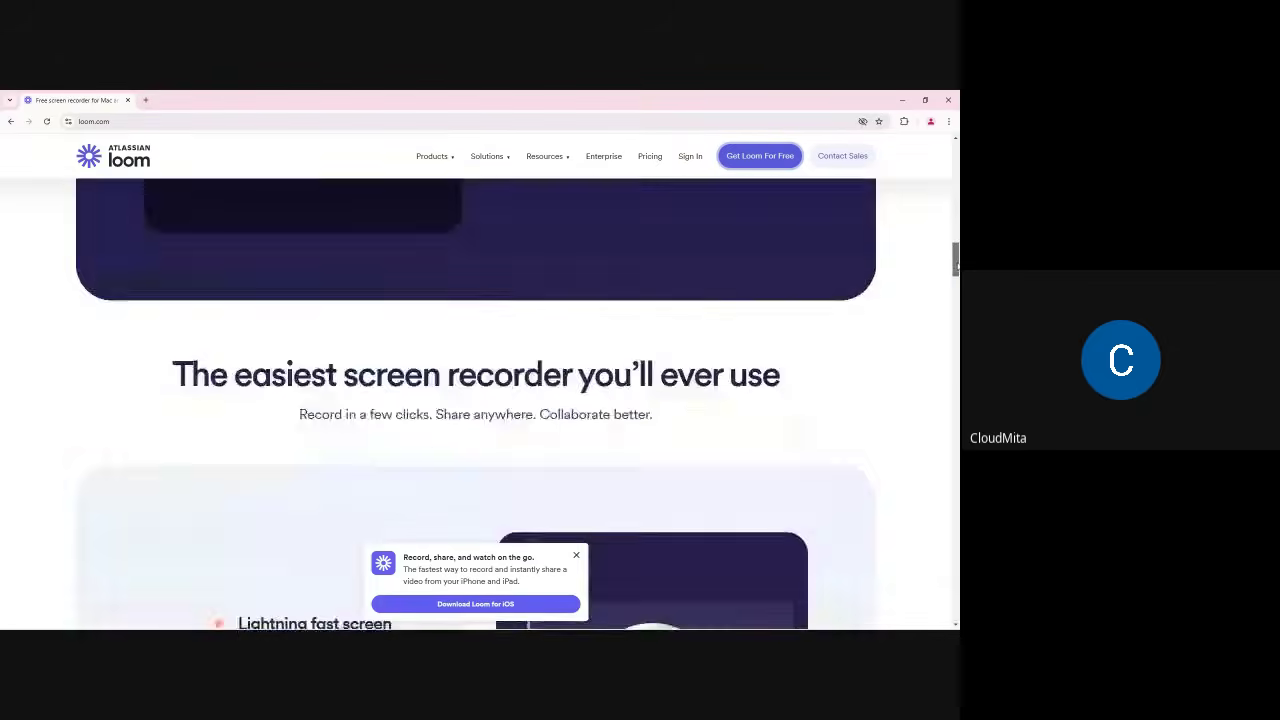
pyautogui.moveTo(957, 266); pyautogui.dragTo(958, 158)
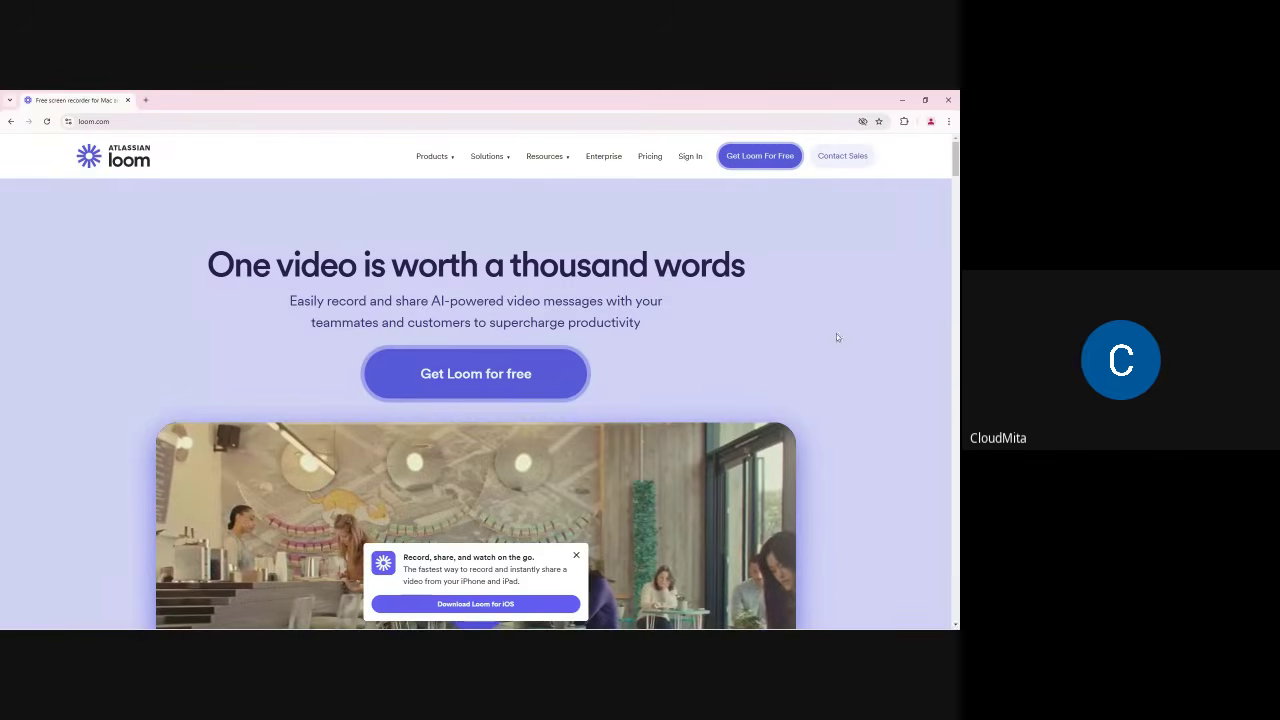
pyautogui.scroll(-10, 695, 371)
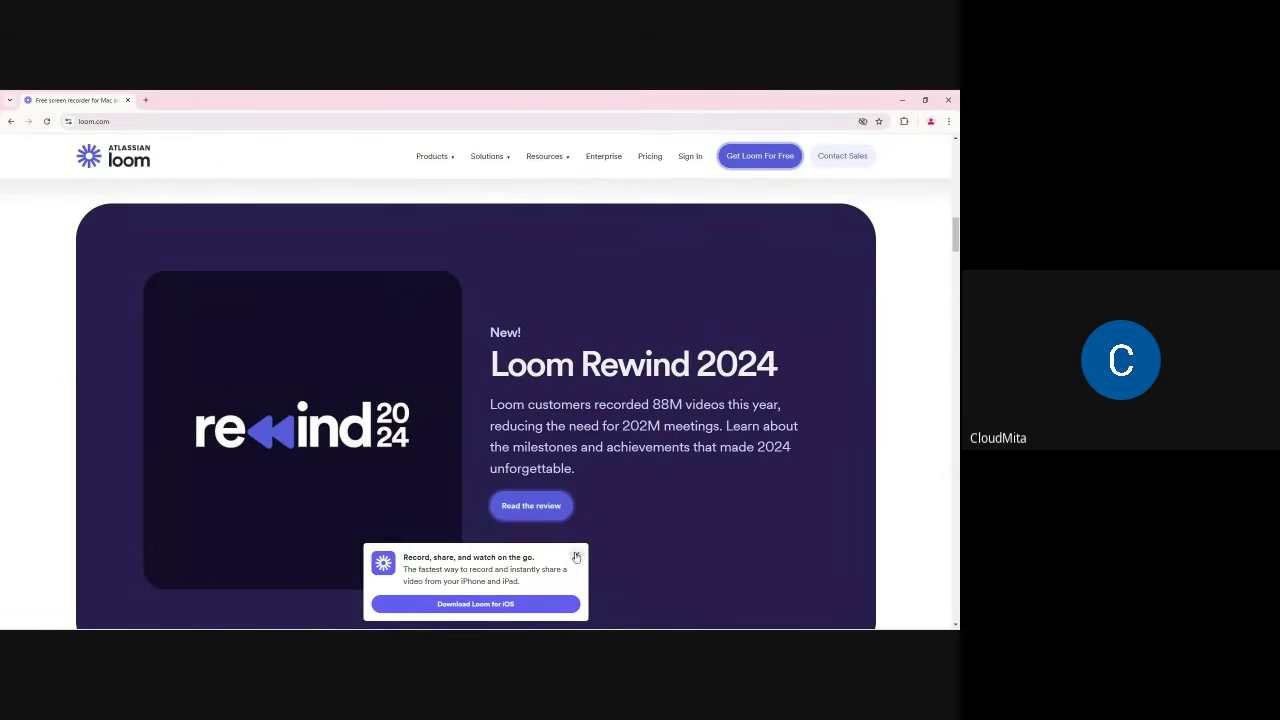
pyautogui.click(576, 557)
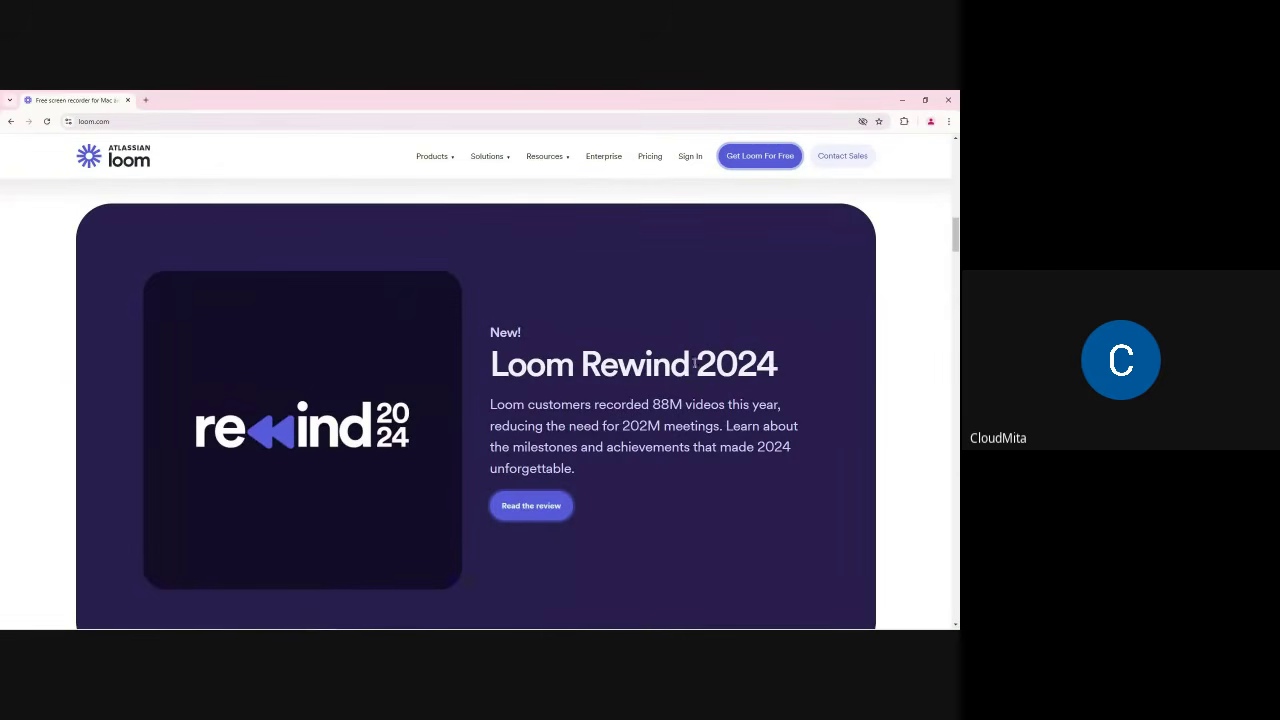
pyautogui.scroll(10, 700, 339)
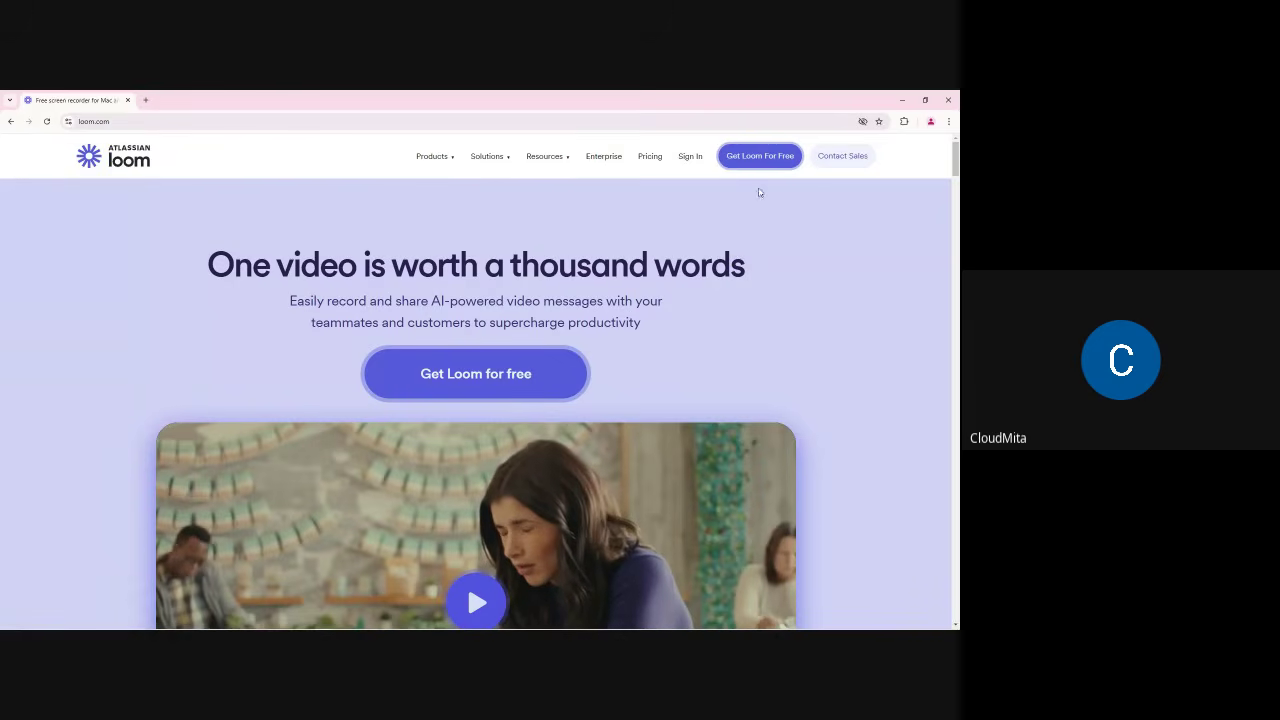
pyautogui.moveTo(412, 158)
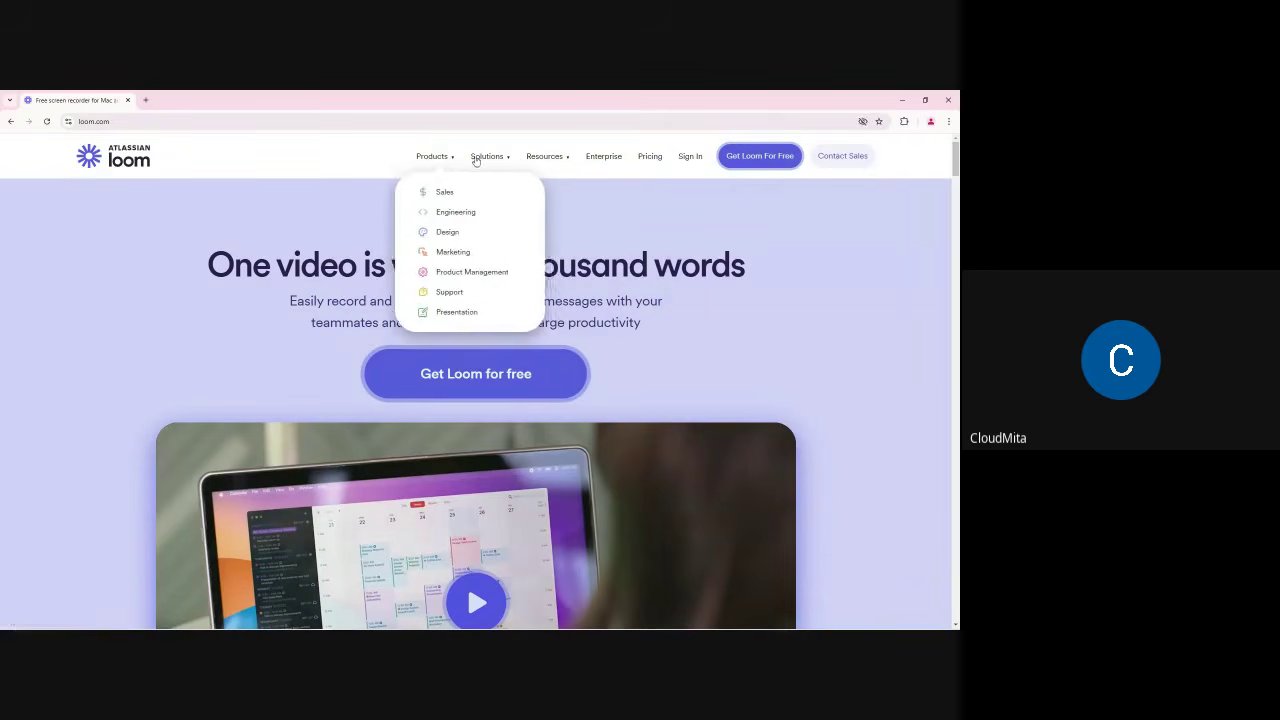
# Step: Open Loom's Download page from the Resources menu in a new tab
pyautogui.moveTo(551, 161)
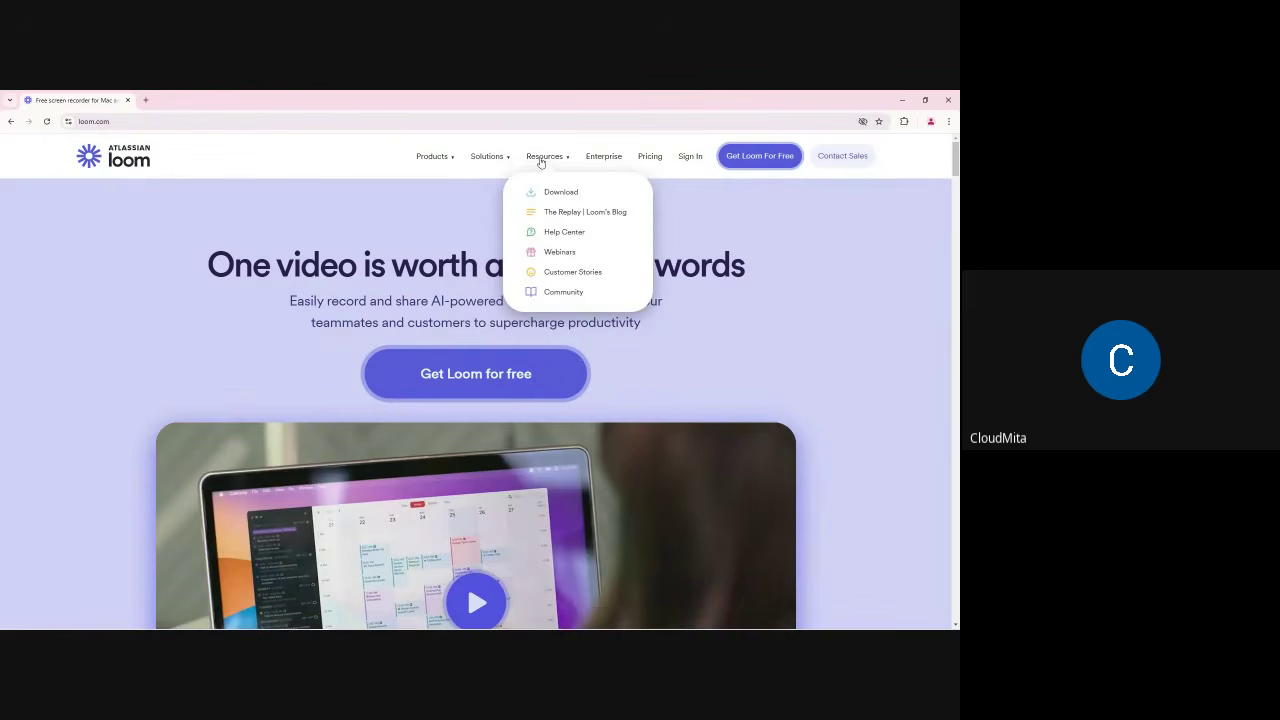
pyautogui.rightClick(561, 192)
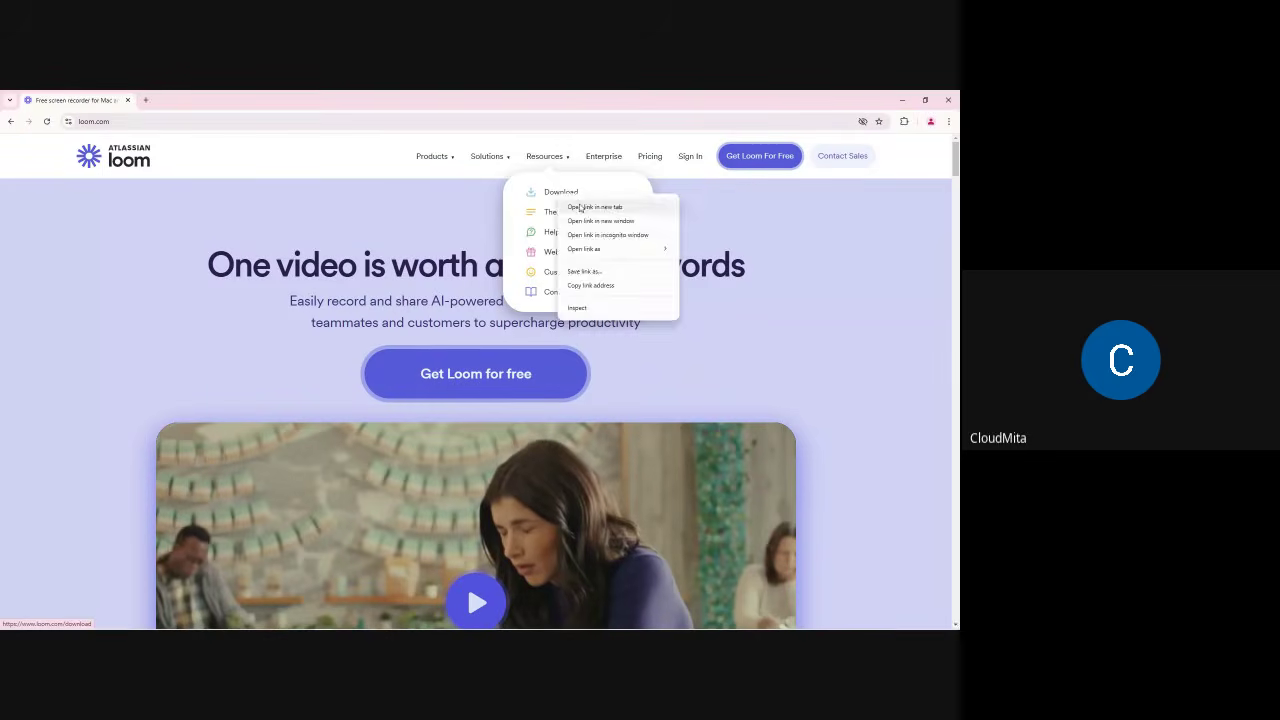
pyautogui.click(580, 206)
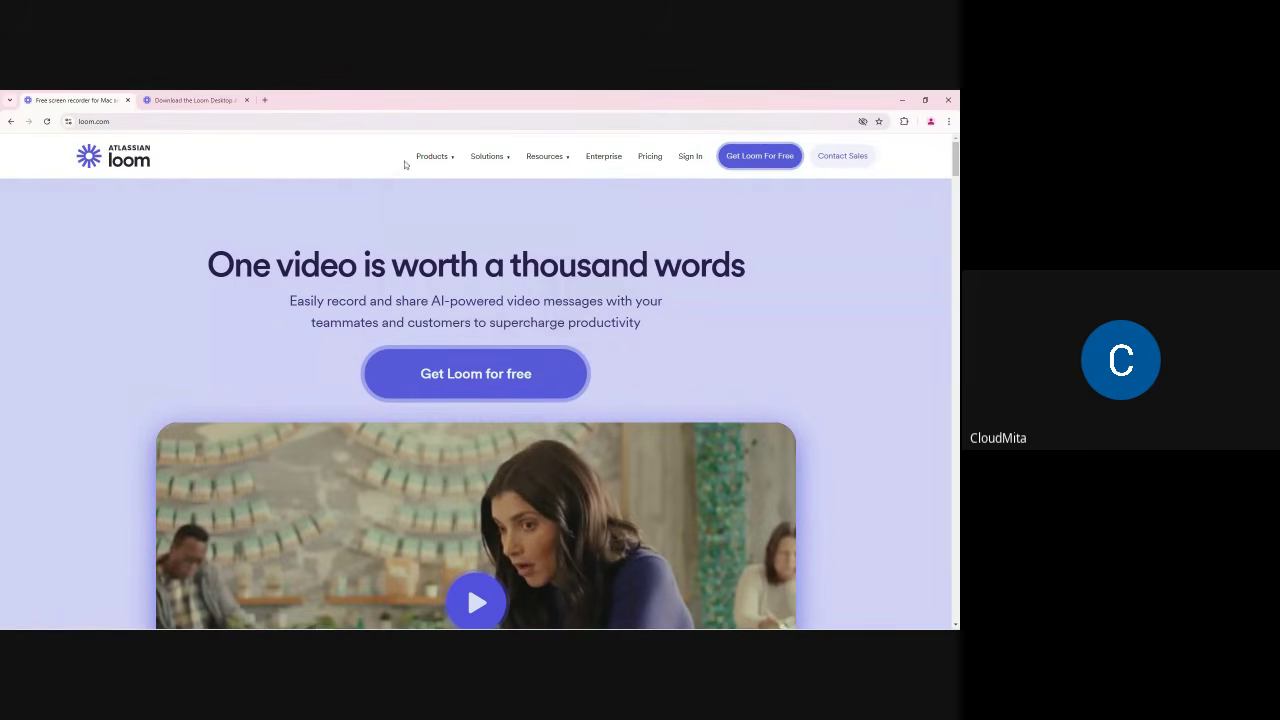
pyautogui.moveTo(556, 165)
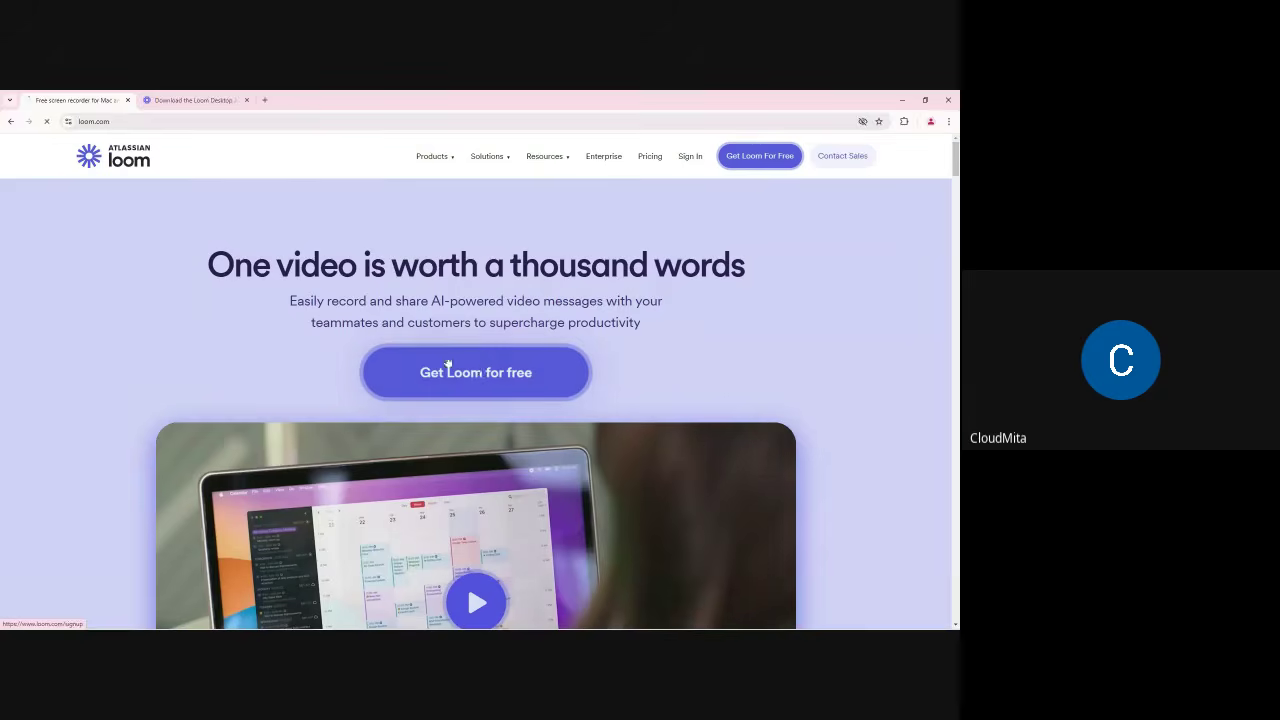
# Step: Start 'Sign up with Google' on Loom, then minimise the popup and browser
pyautogui.click(172, 99)
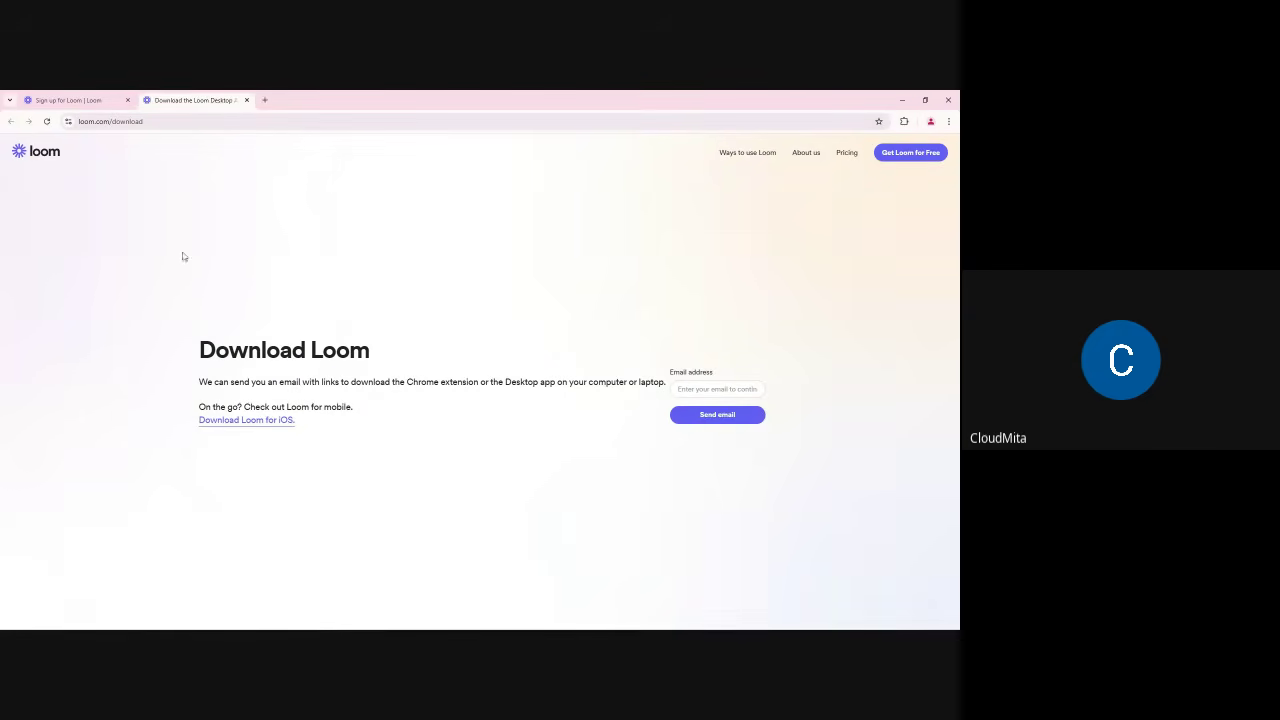
pyautogui.click(68, 100)
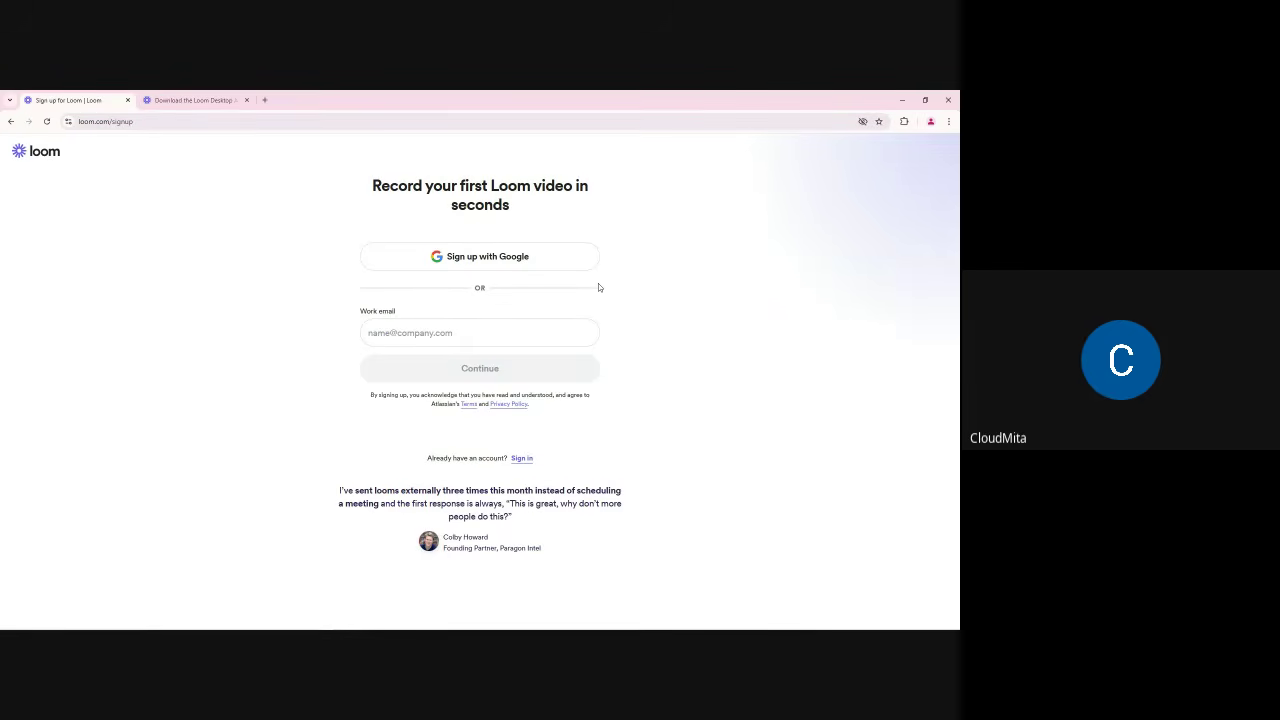
pyautogui.click(458, 259)
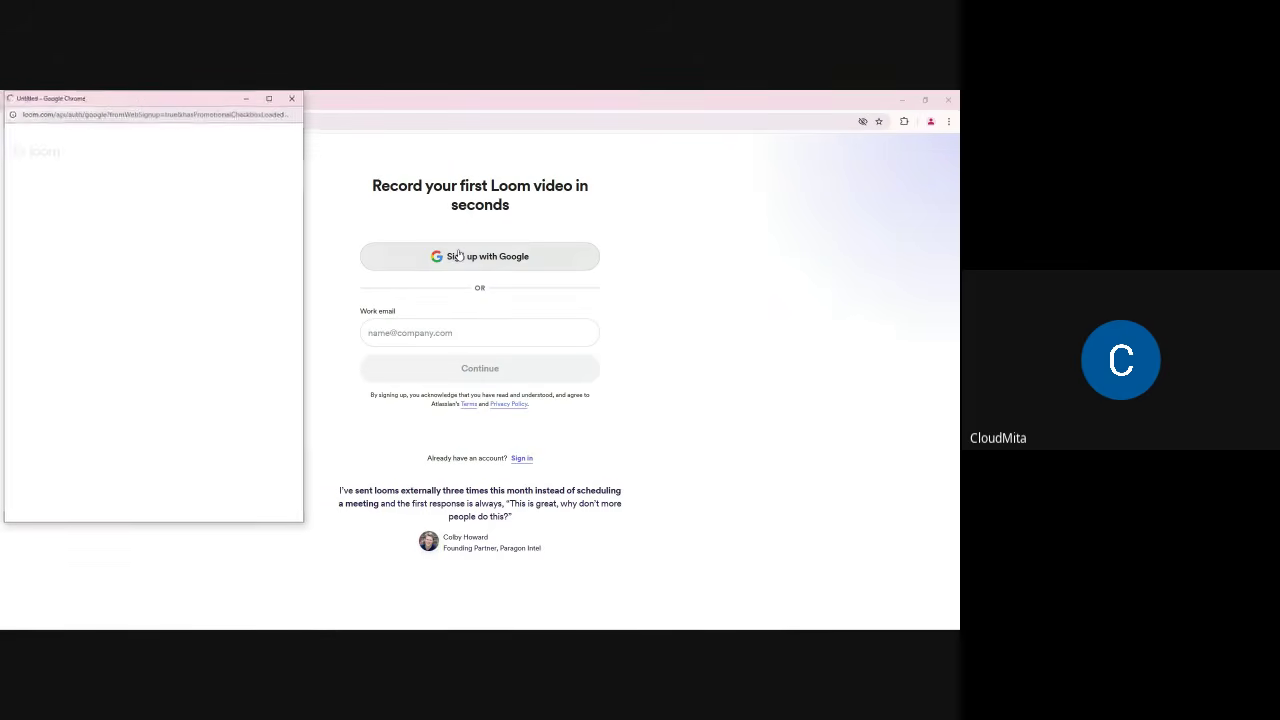
pyautogui.moveTo(128, 102); pyautogui.dragTo(443, 146)
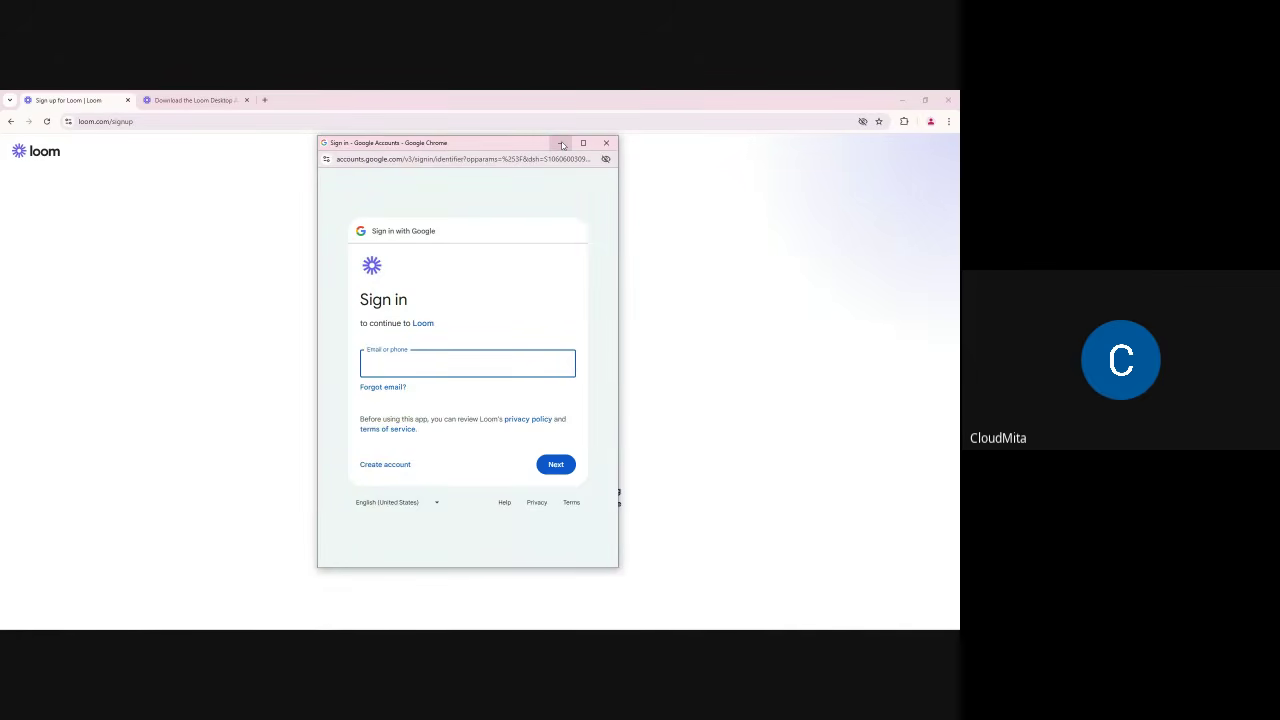
pyautogui.click(562, 146)
pyautogui.click(903, 101)
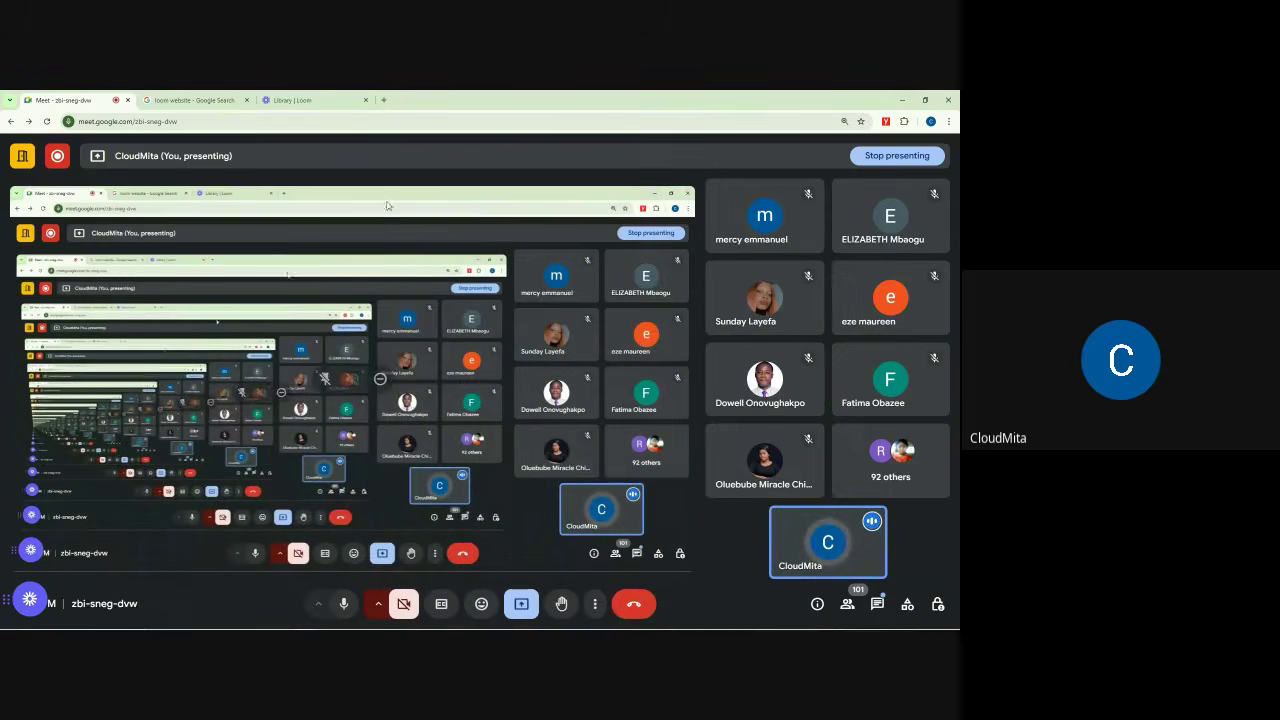
# Step: Sign out of the Loom library and open Loom's sign-up page
pyautogui.click(383, 100)
pyautogui.click(300, 100)
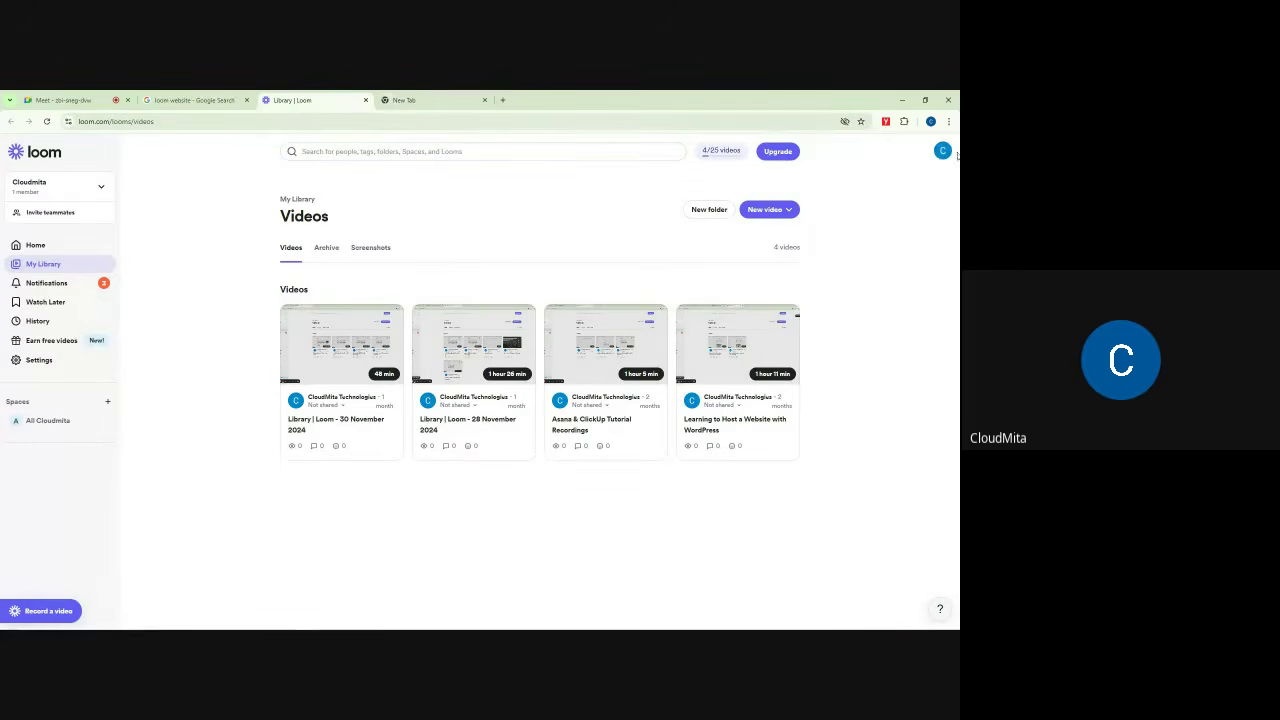
pyautogui.click(942, 150)
pyautogui.click(830, 450)
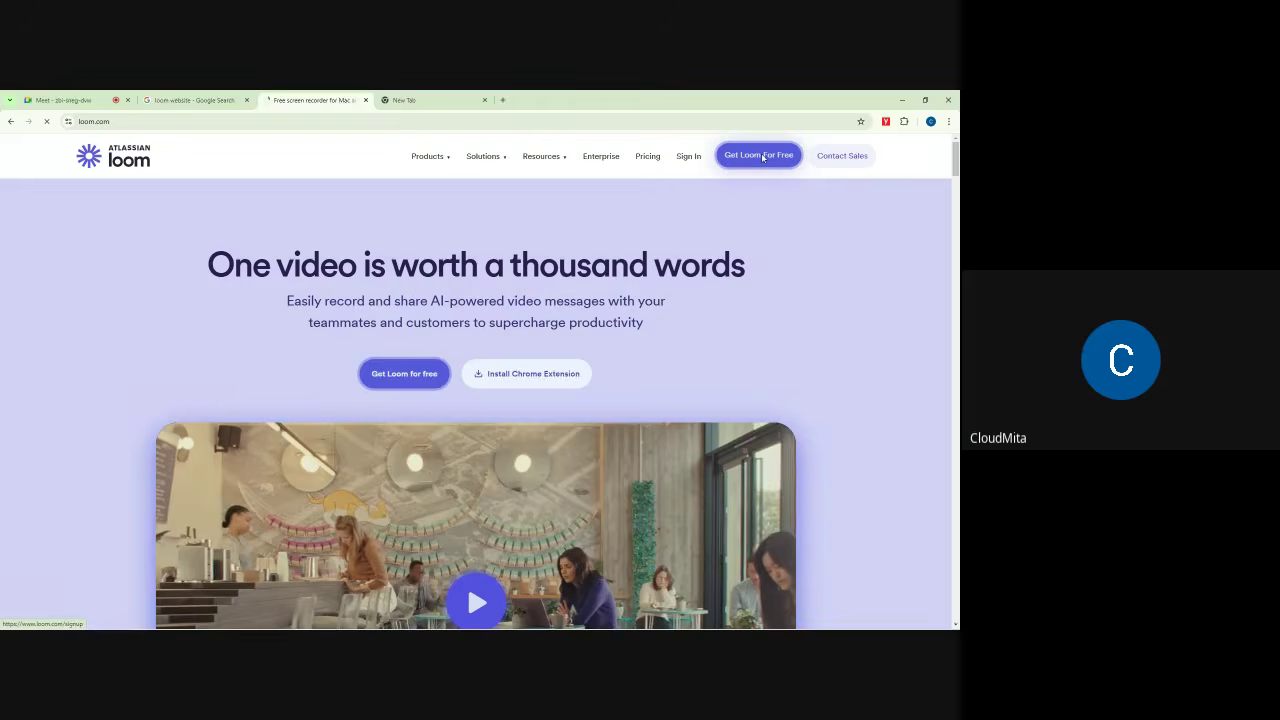
pyautogui.click(763, 156)
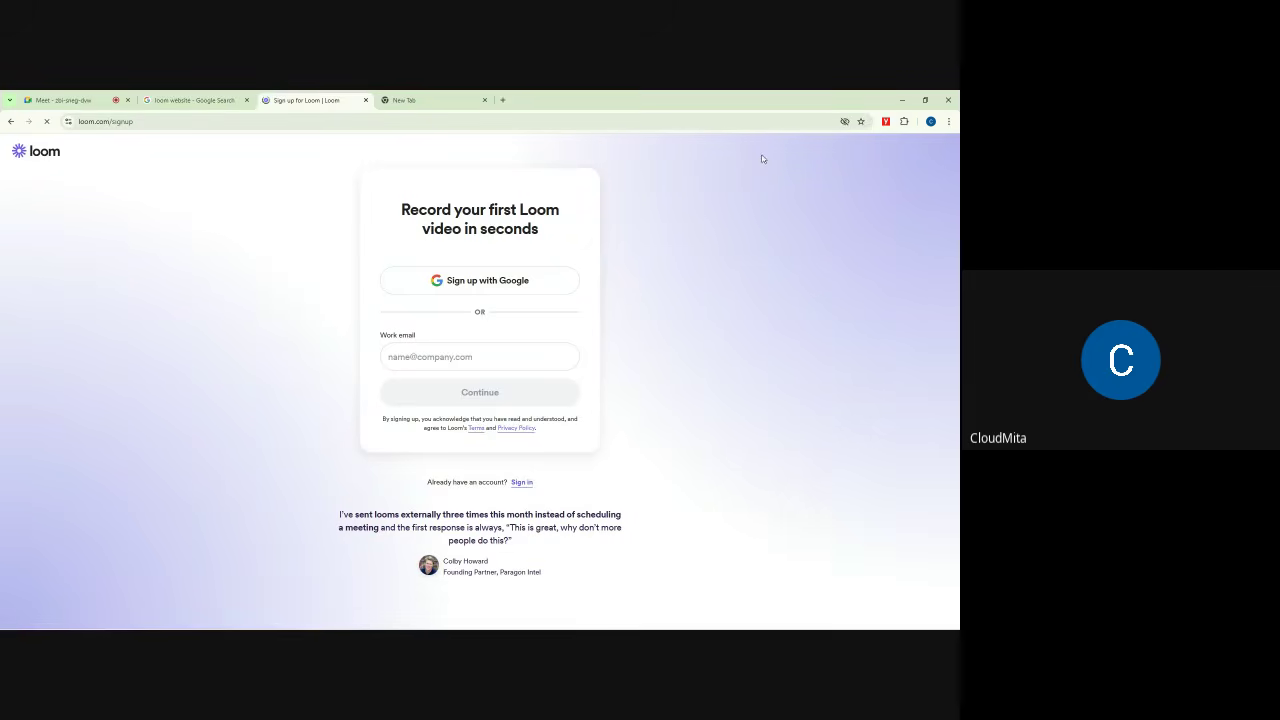
# Step: Sign up with Google, choose the account, and approve sharing it with Loom
pyautogui.click(477, 283)
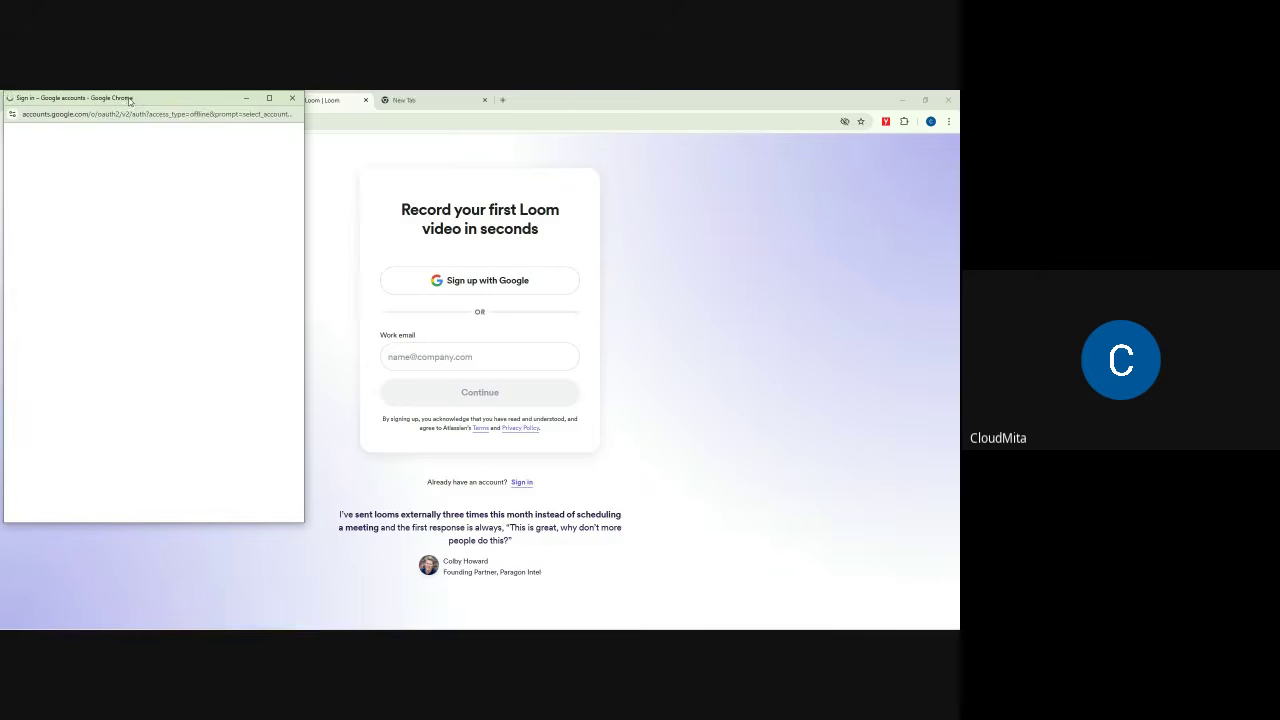
pyautogui.moveTo(129, 101); pyautogui.dragTo(740, 137)
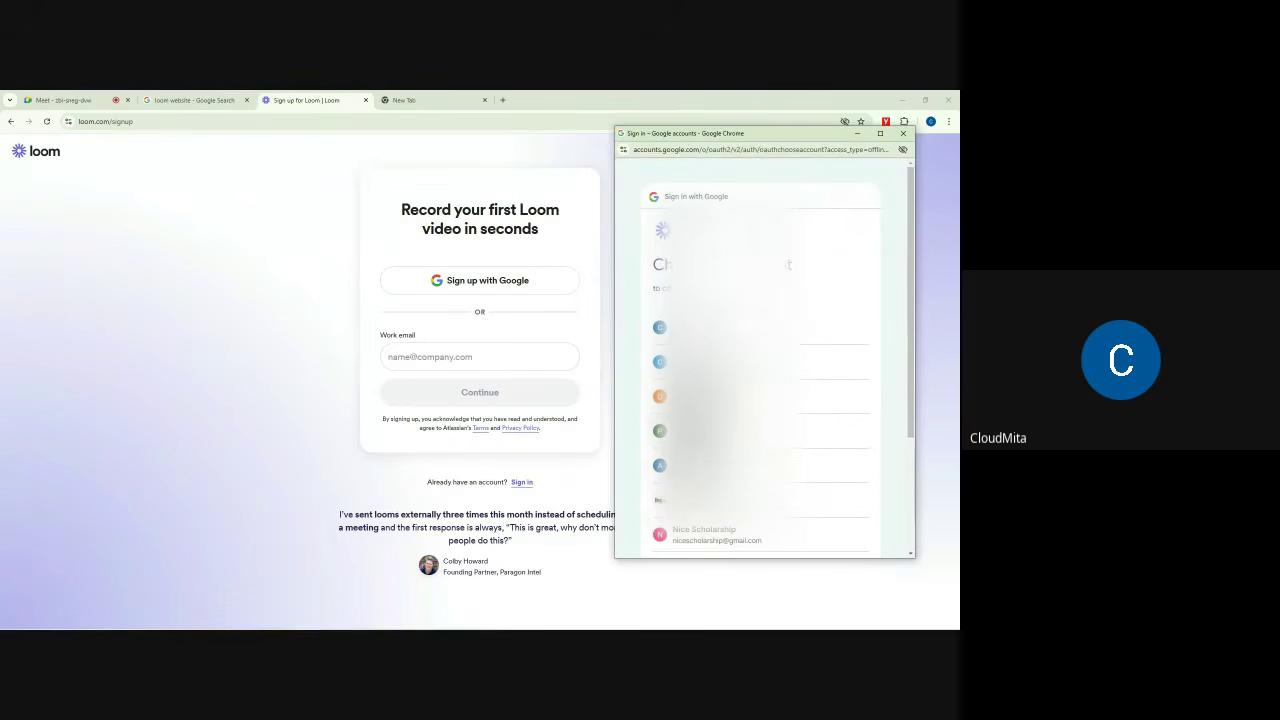
pyautogui.scroll(-3, 734, 457)
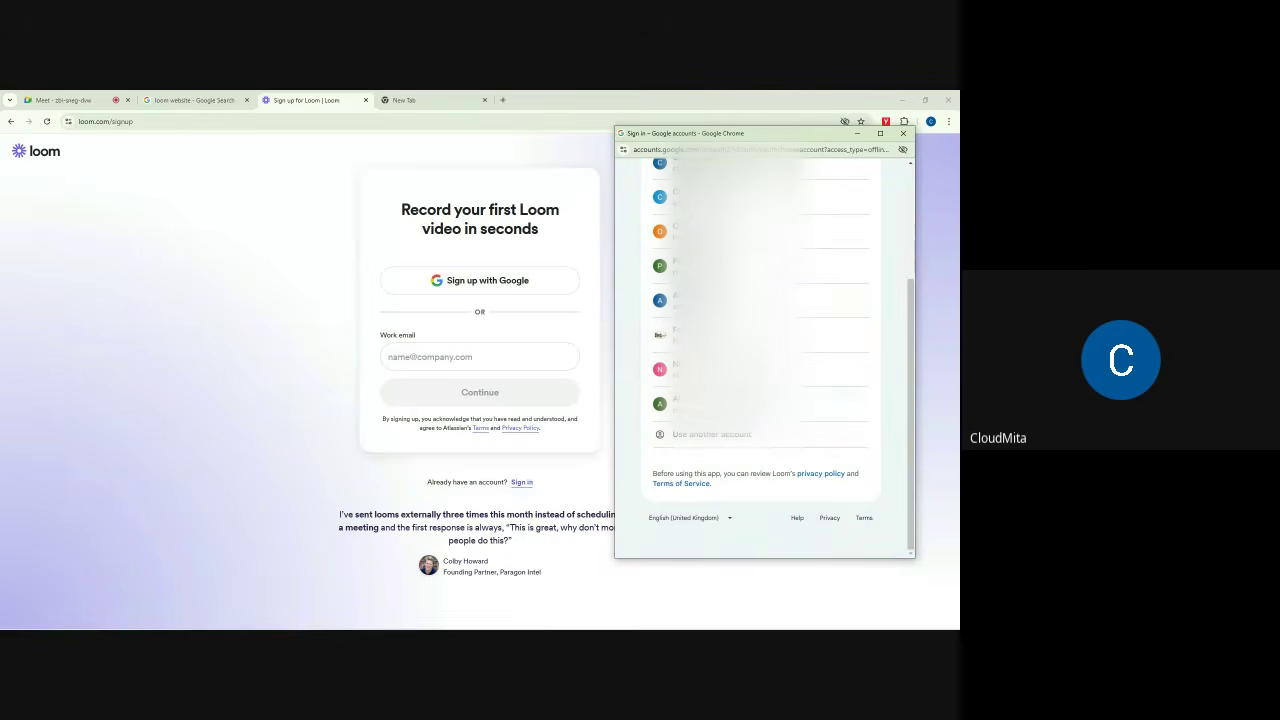
pyautogui.scroll(3, 760, 500)
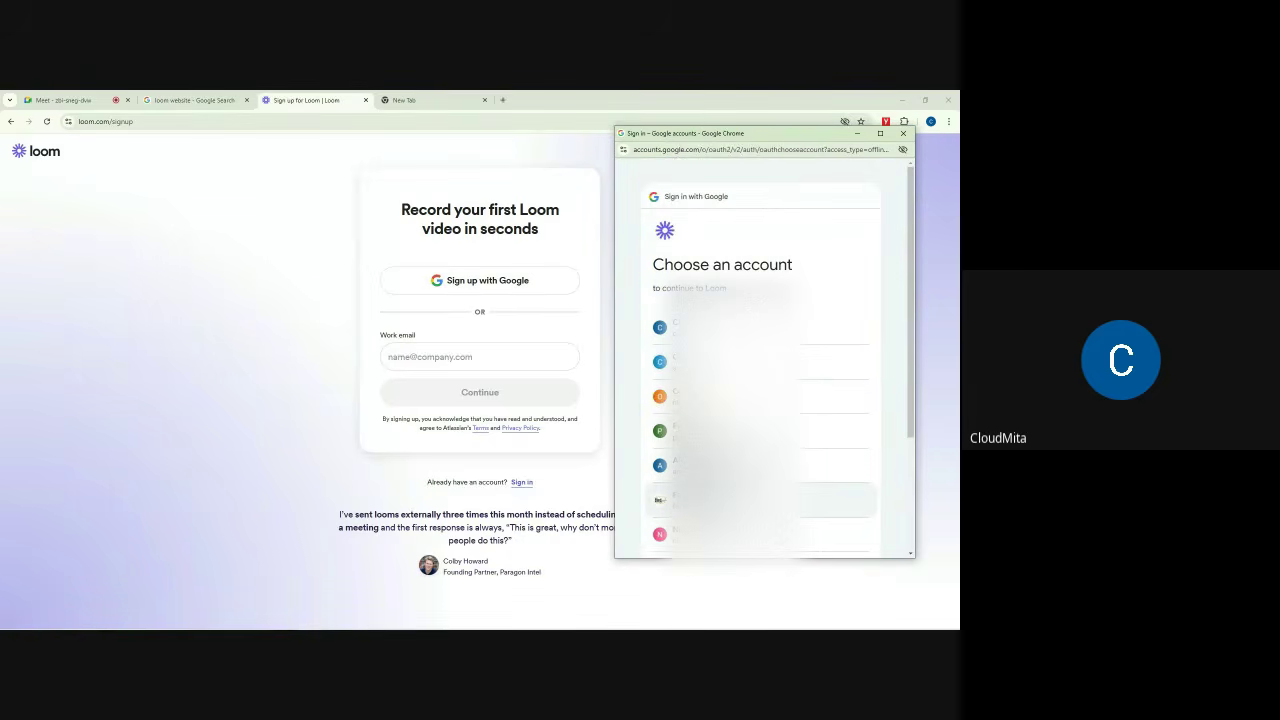
pyautogui.scroll(-3, 764, 400)
pyautogui.scroll(1, 764, 400)
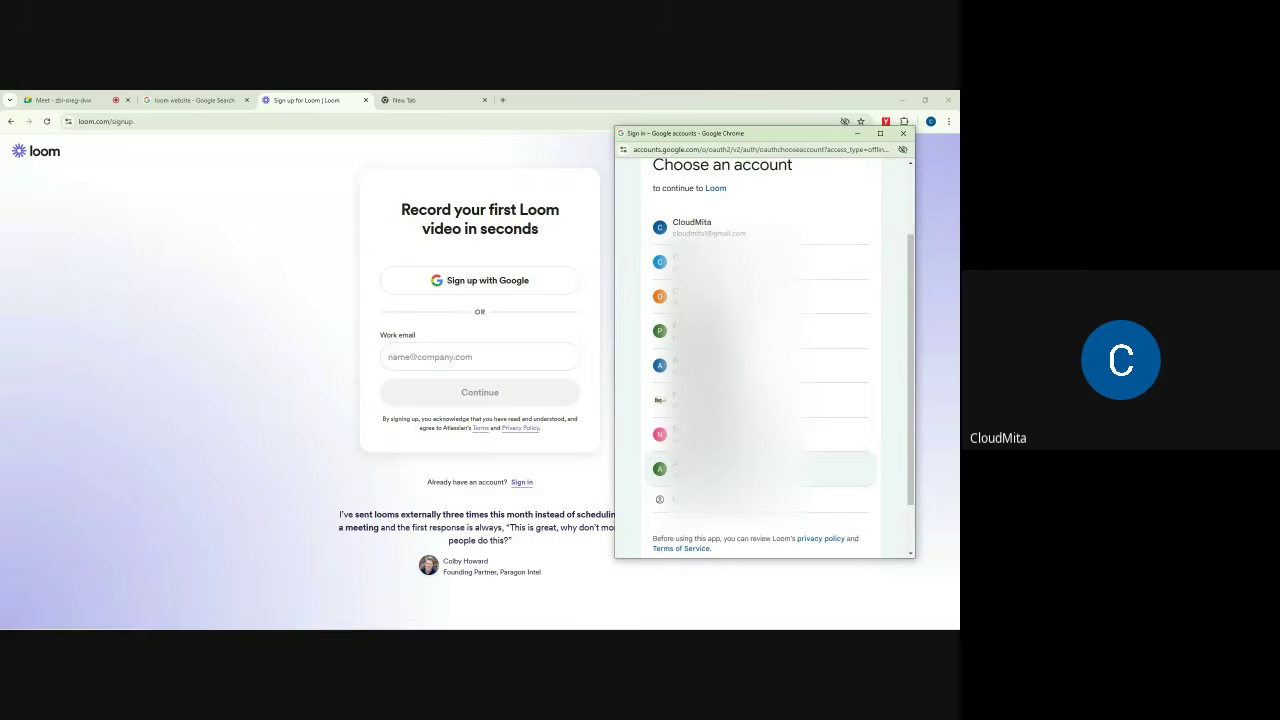
pyautogui.click(760, 469)
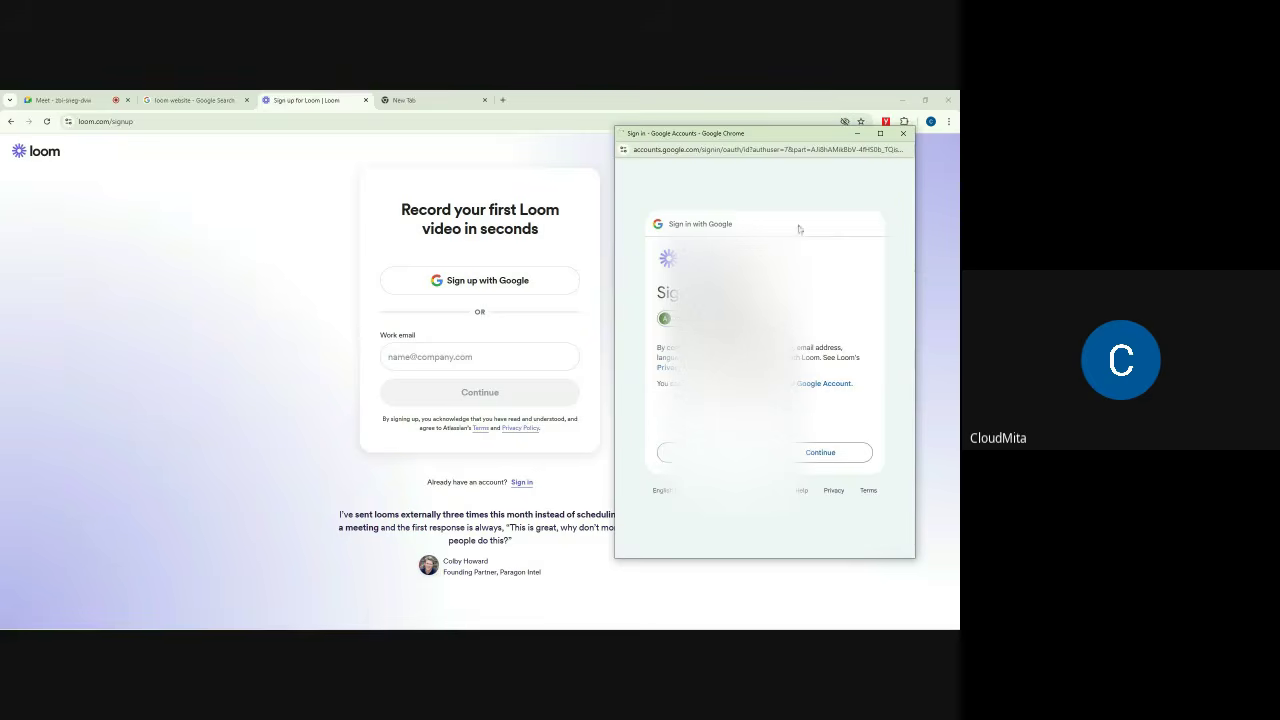
pyautogui.click(818, 452)
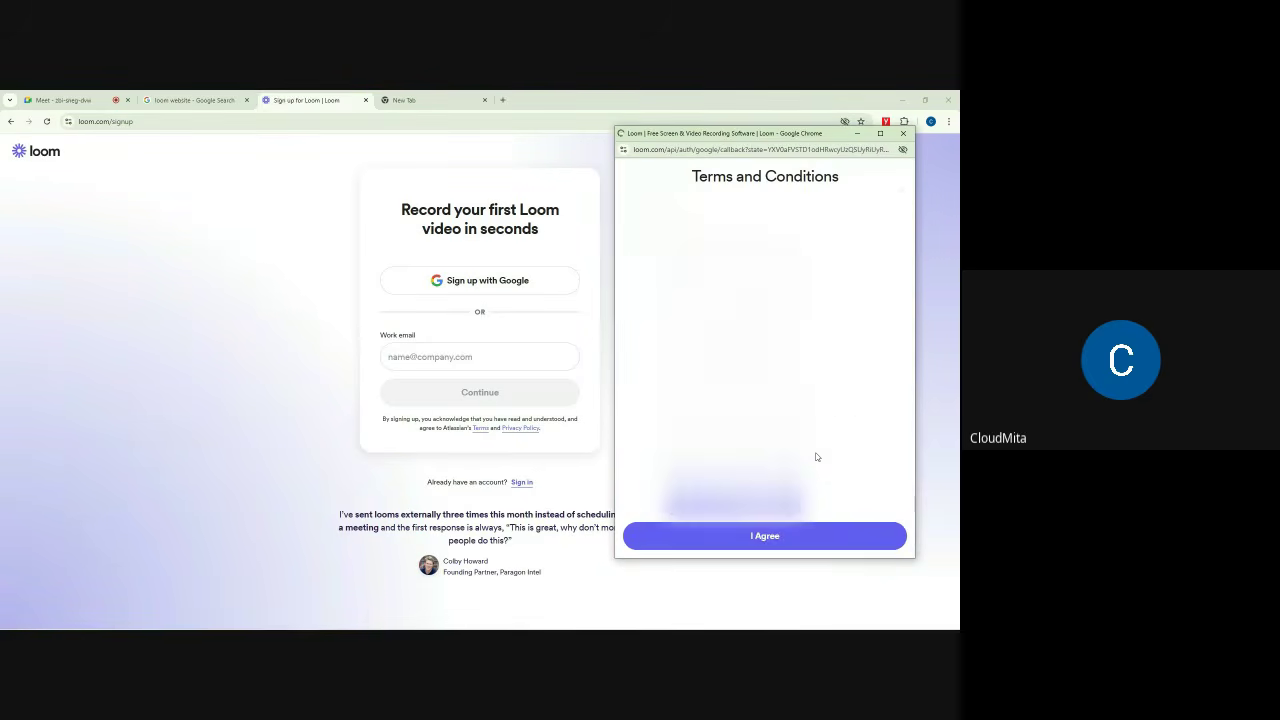
# Step: Scroll to the end of Loom's Terms and Conditions and agree to them
pyautogui.scroll(-10, 809, 430)
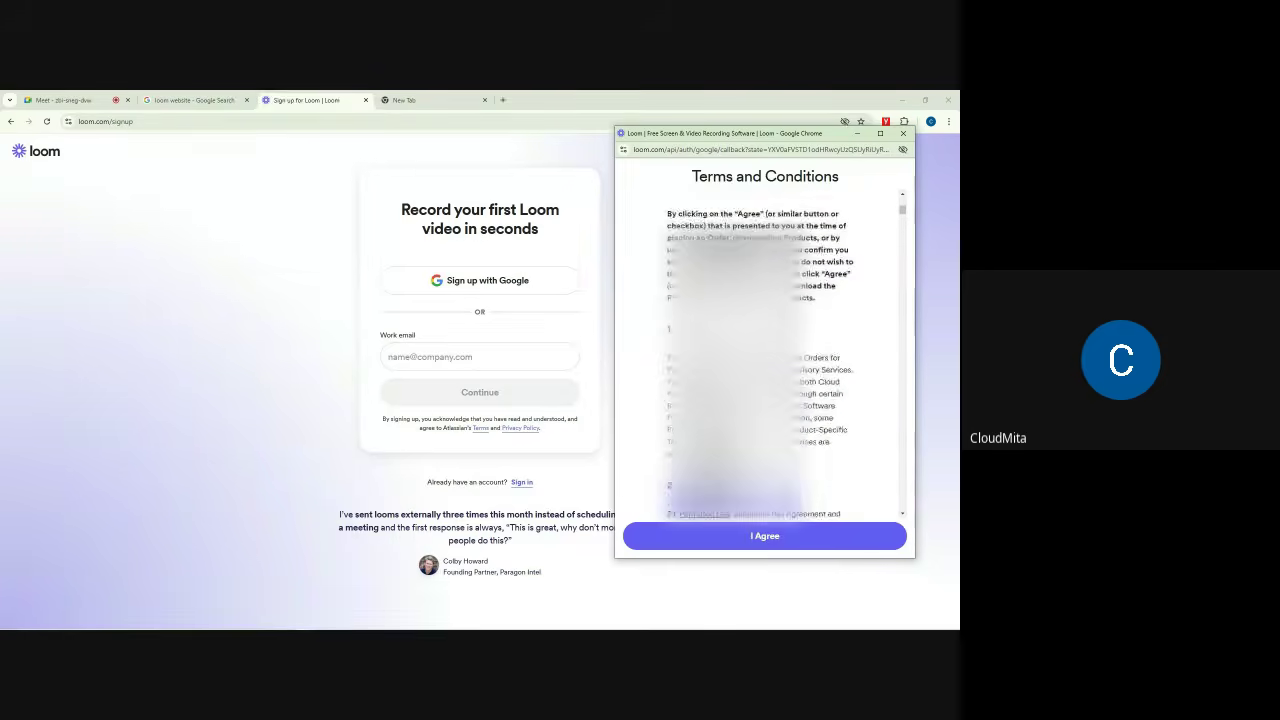
pyautogui.scroll(-15, 794, 265)
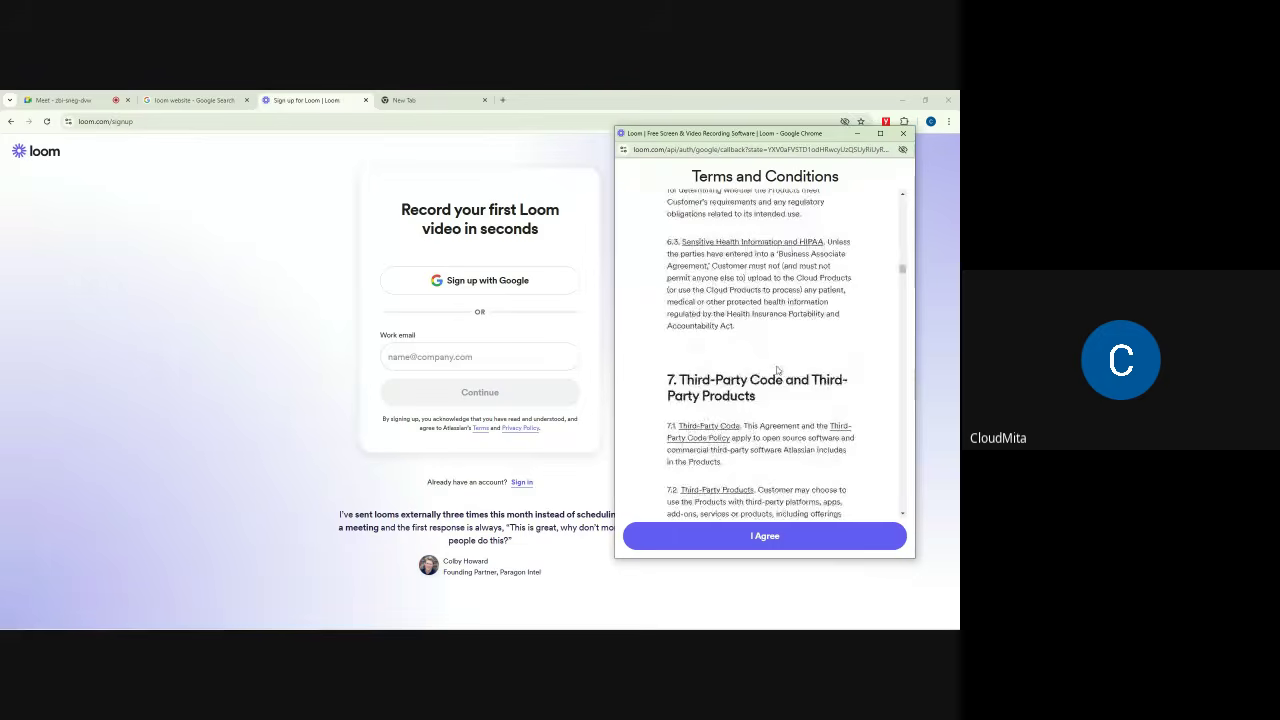
pyautogui.scroll(-8, 778, 377)
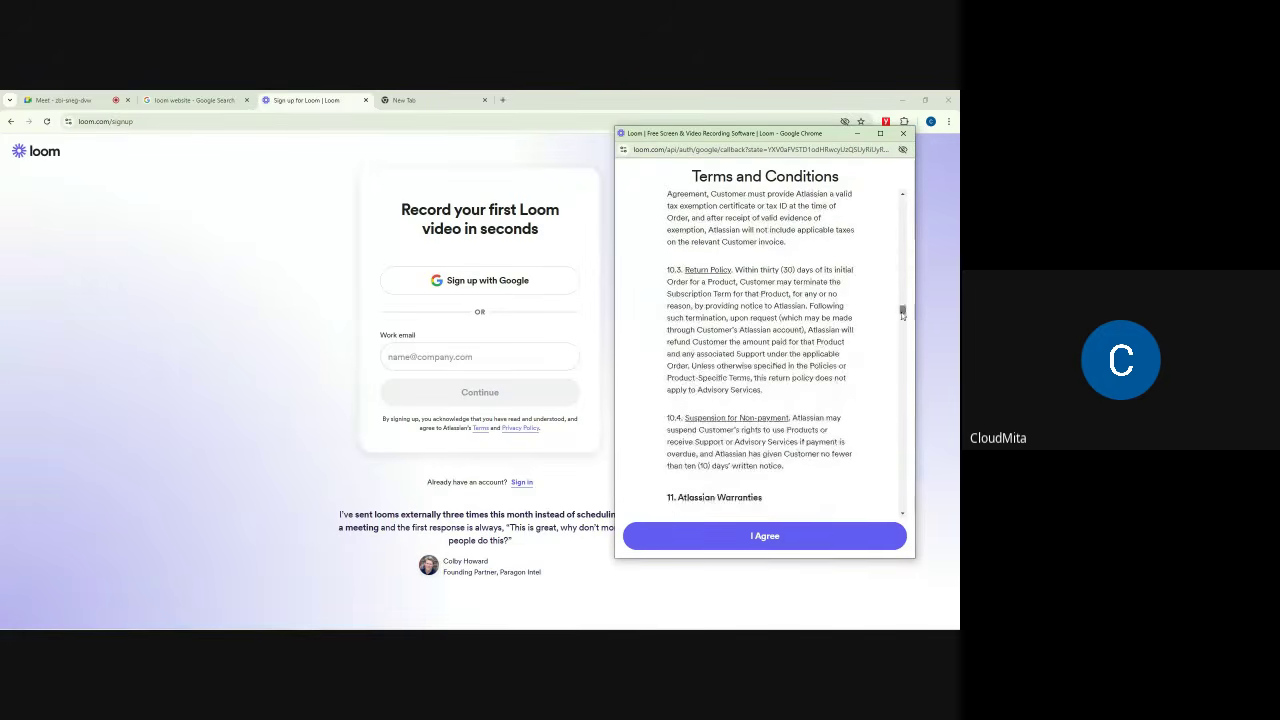
pyautogui.moveTo(903, 310); pyautogui.dragTo(902, 205)
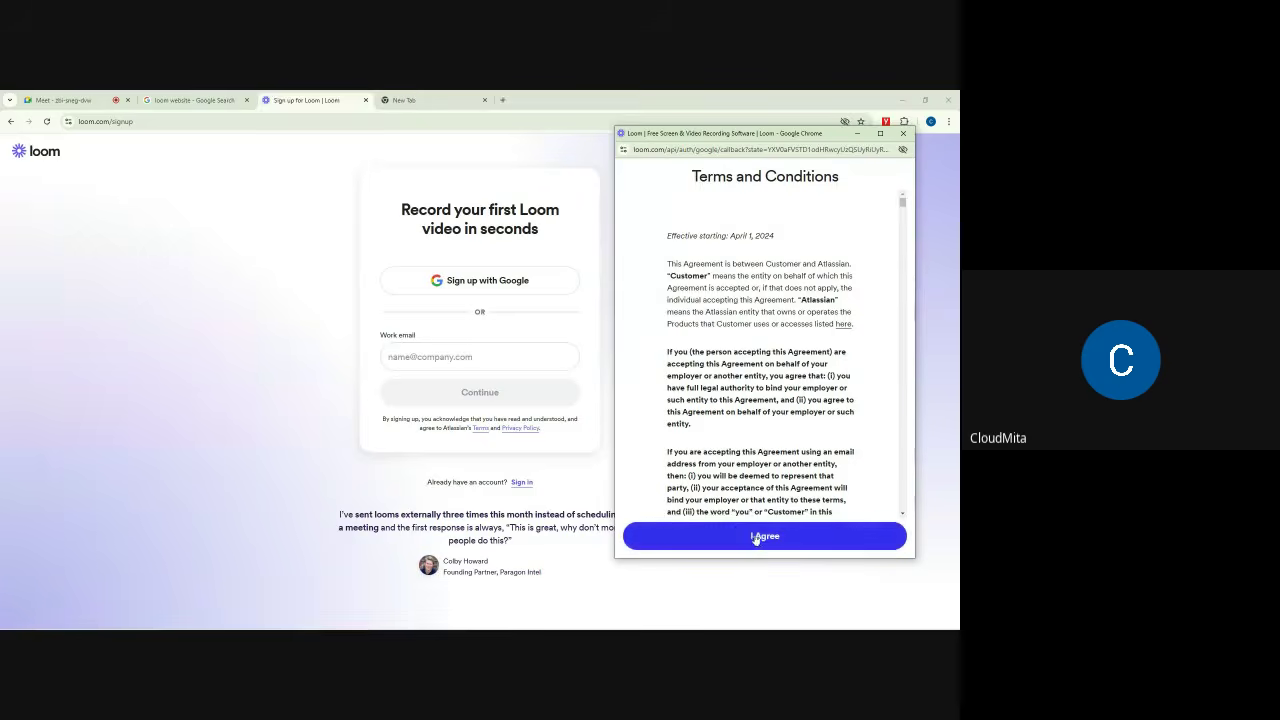
pyautogui.click(761, 535)
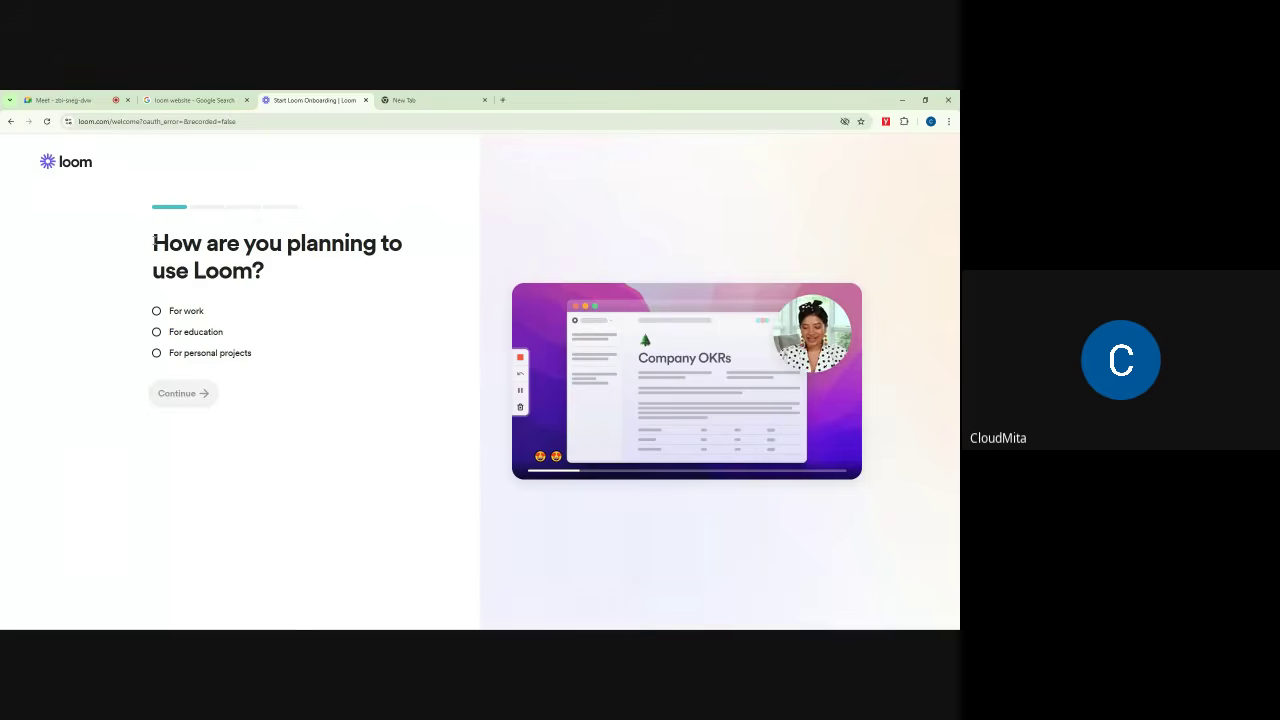
# Step: Review Loom's usage options, trying 'For education' and 'For work' as answers
pyautogui.moveTo(153, 243); pyautogui.dragTo(360, 277)
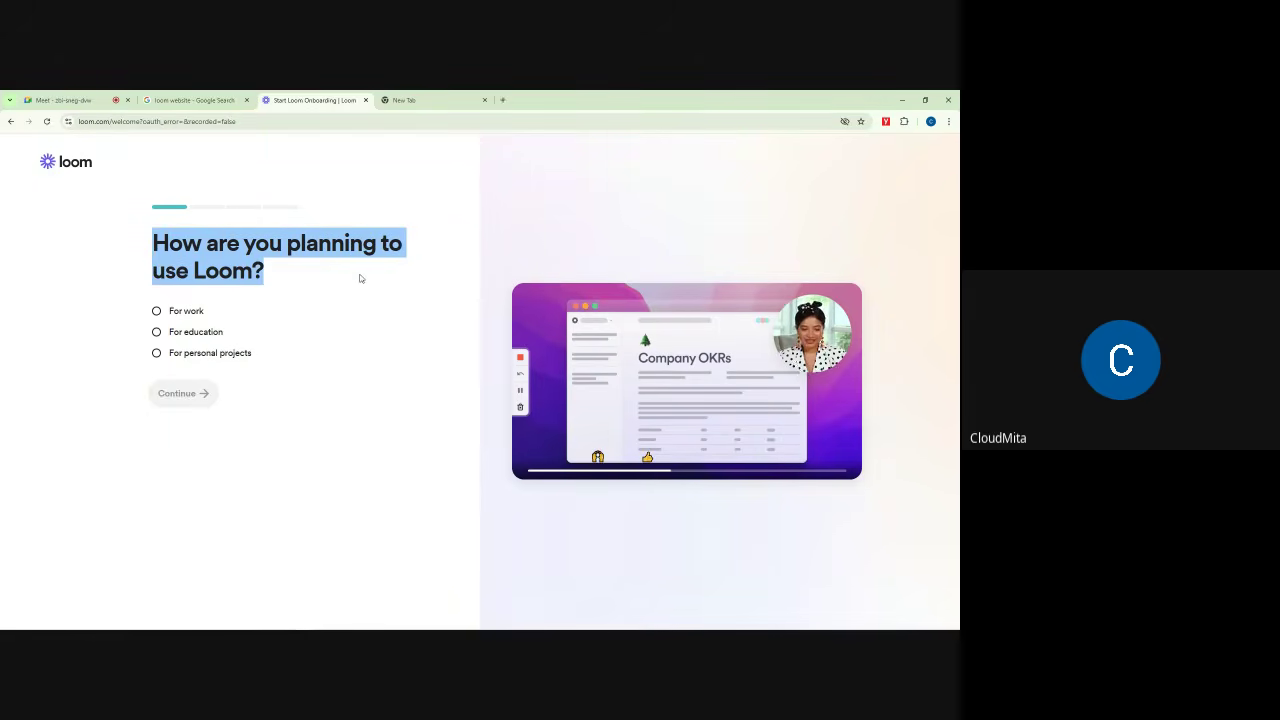
pyautogui.moveTo(206, 313); pyautogui.dragTo(169, 334)
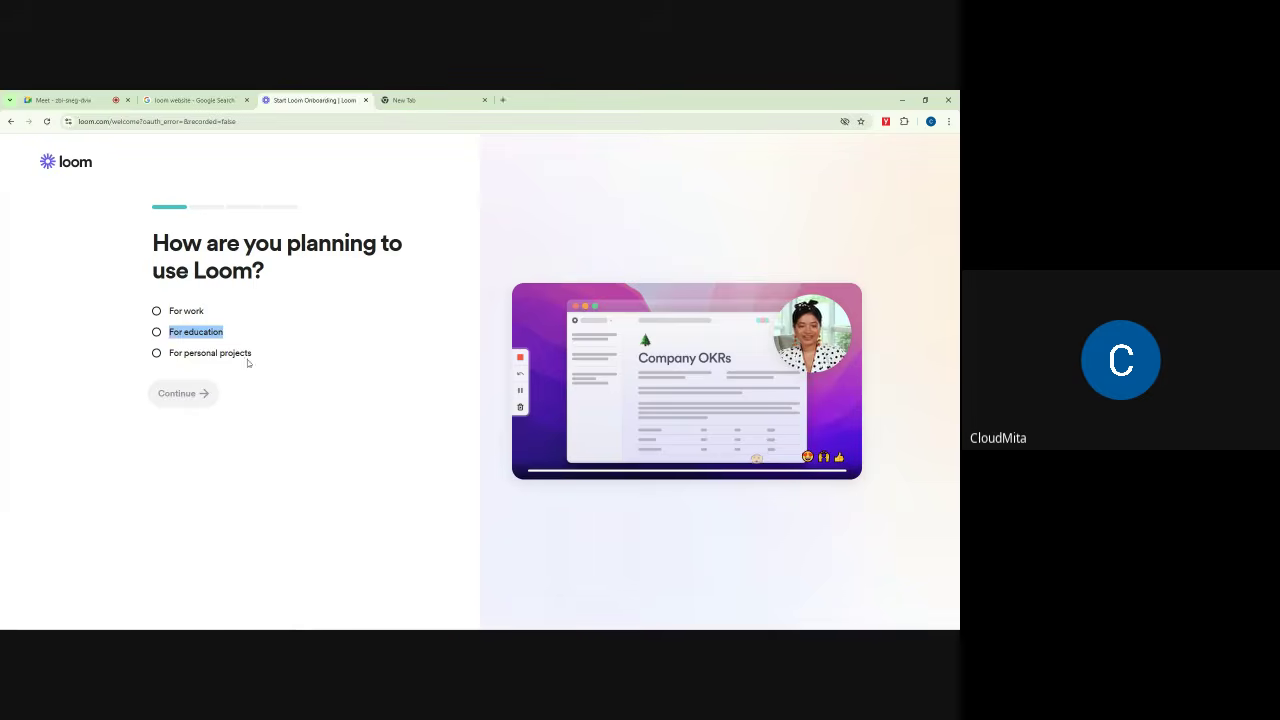
pyautogui.moveTo(259, 355); pyautogui.dragTo(168, 355)
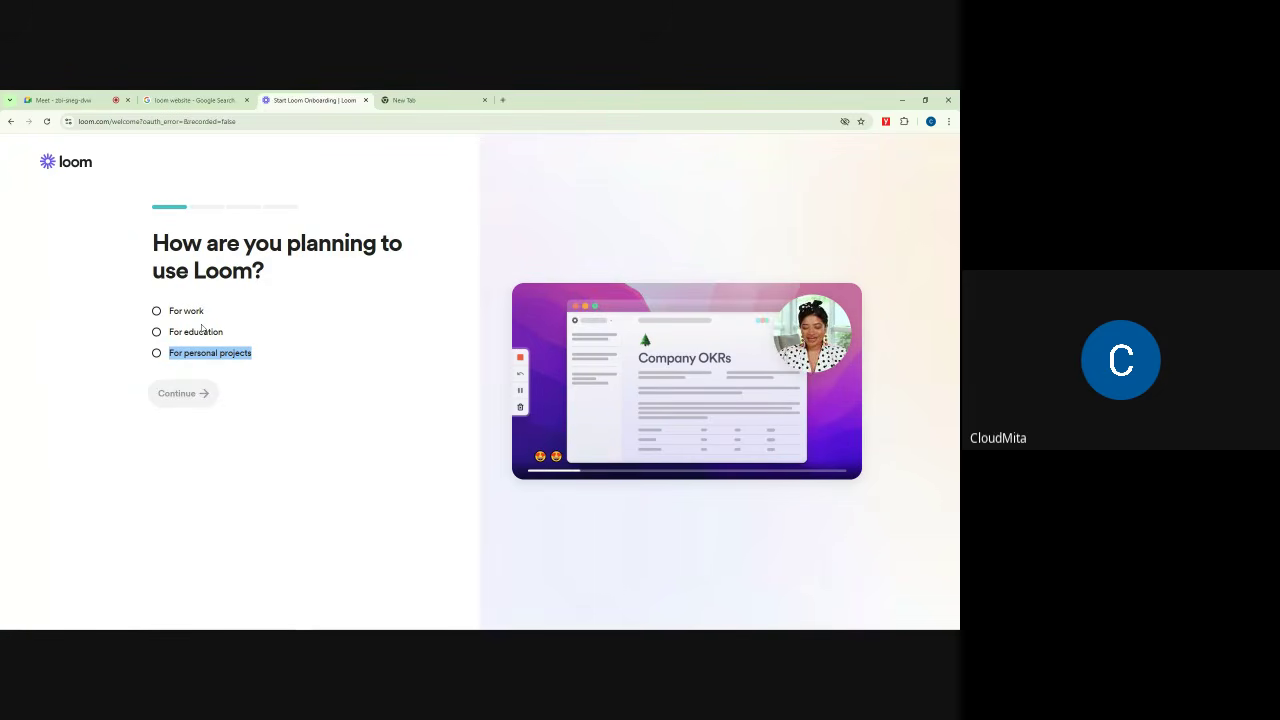
pyautogui.moveTo(168, 308); pyautogui.dragTo(268, 361)
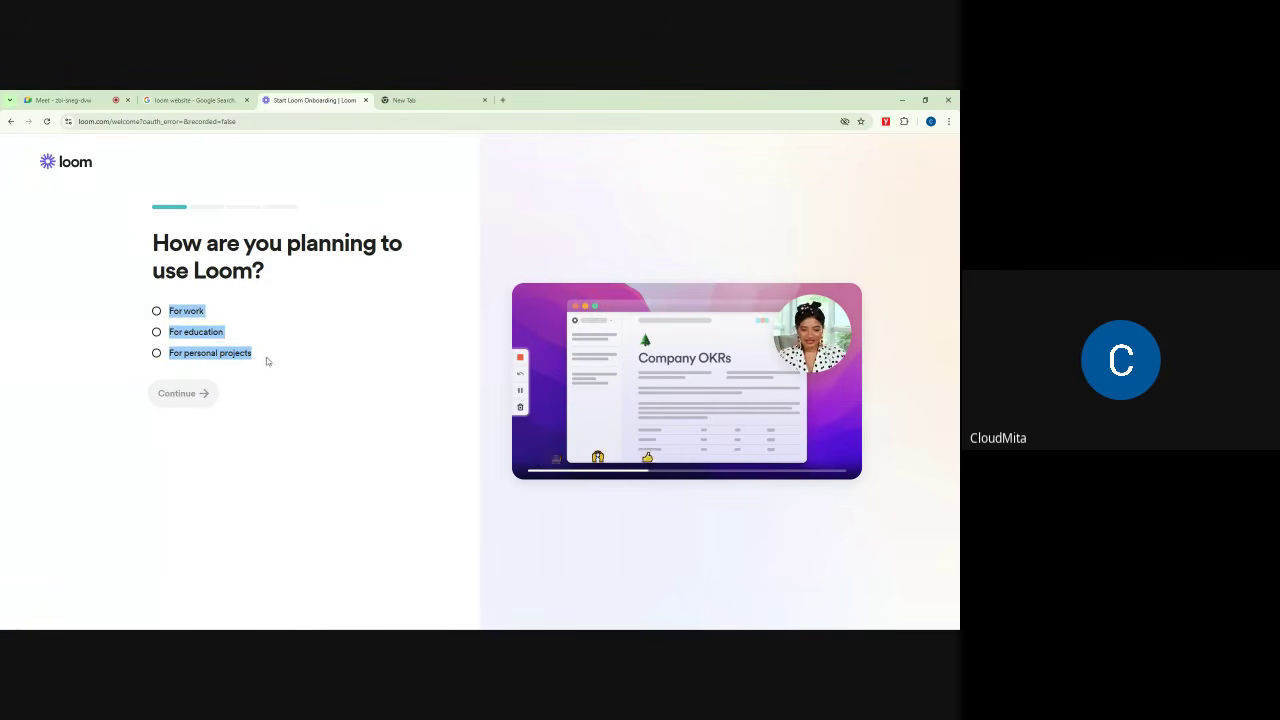
pyautogui.click(339, 334)
pyautogui.click(185, 311)
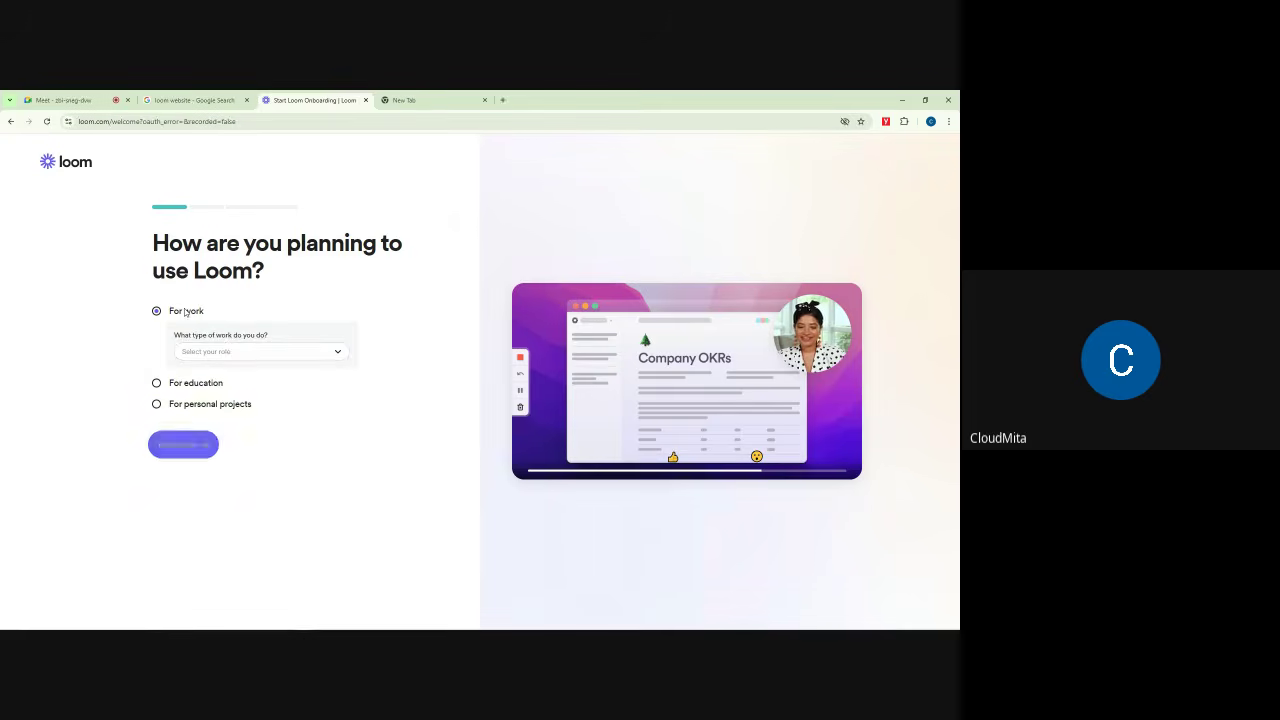
pyautogui.click(201, 384)
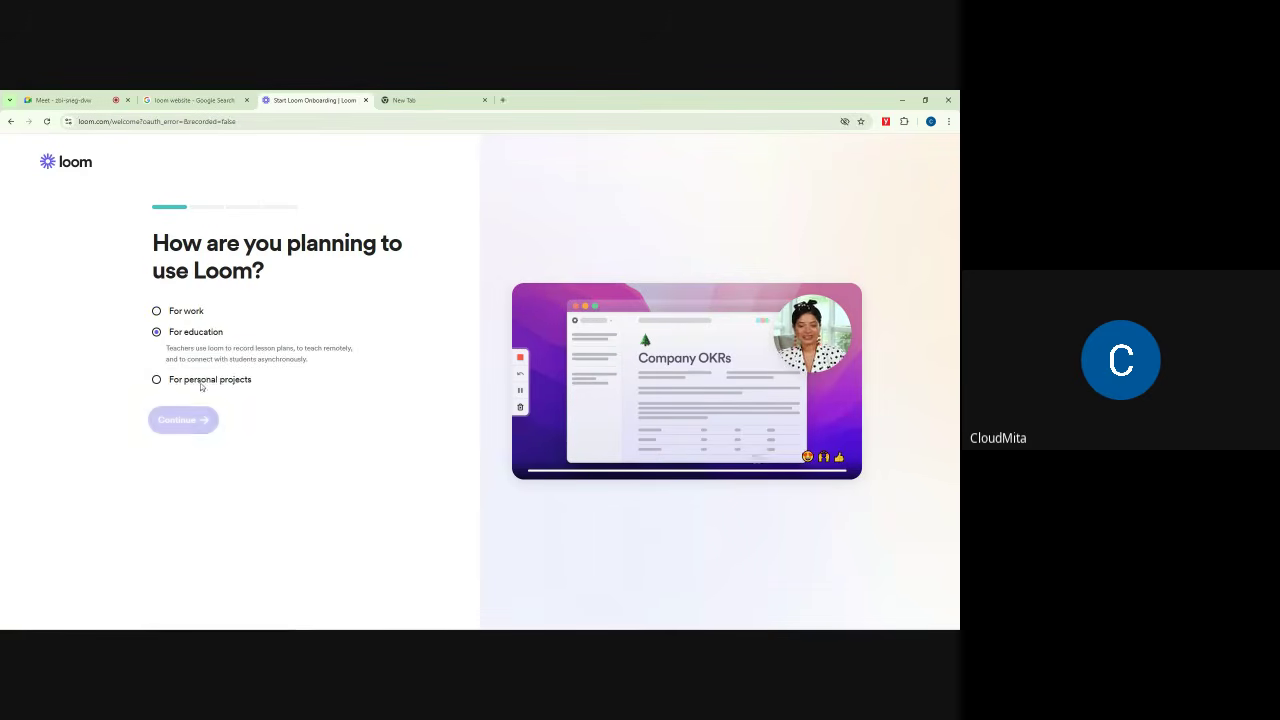
pyautogui.click(187, 311)
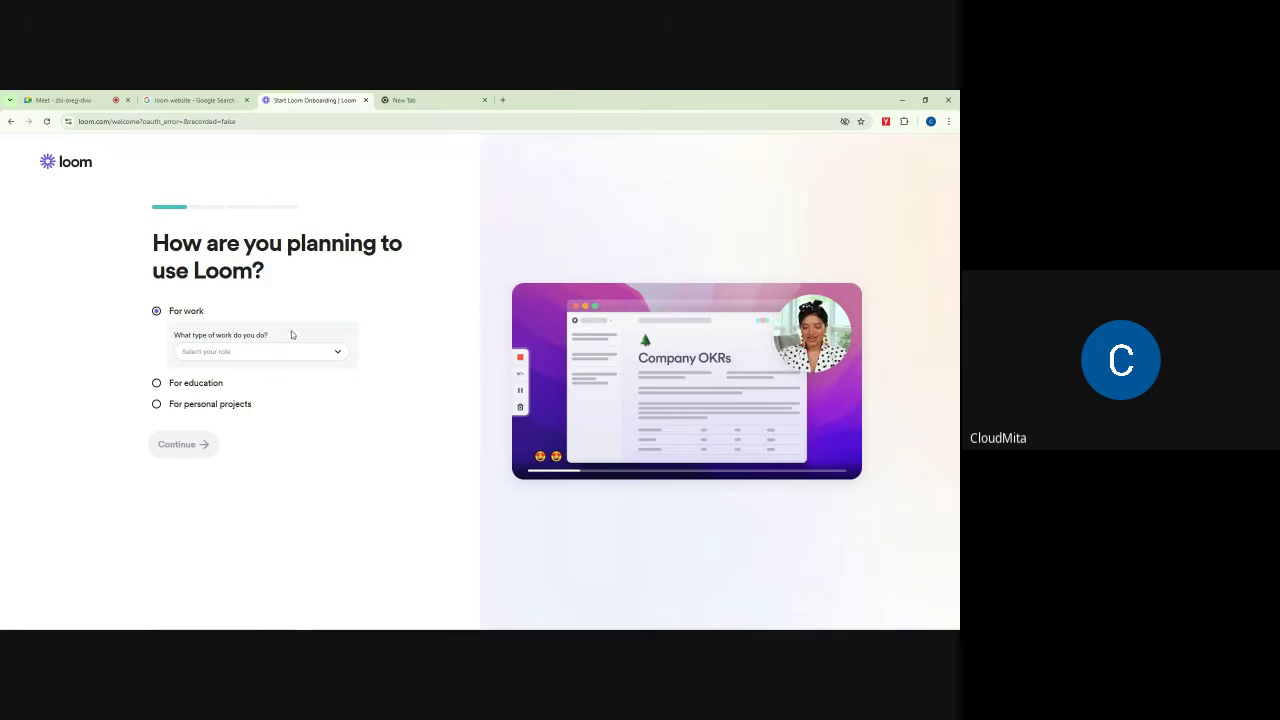
pyautogui.moveTo(173, 334); pyautogui.dragTo(324, 324)
pyautogui.click(343, 314)
# Step: Check the work role list, then answer 'For personal projects' and continue
pyautogui.click(240, 353)
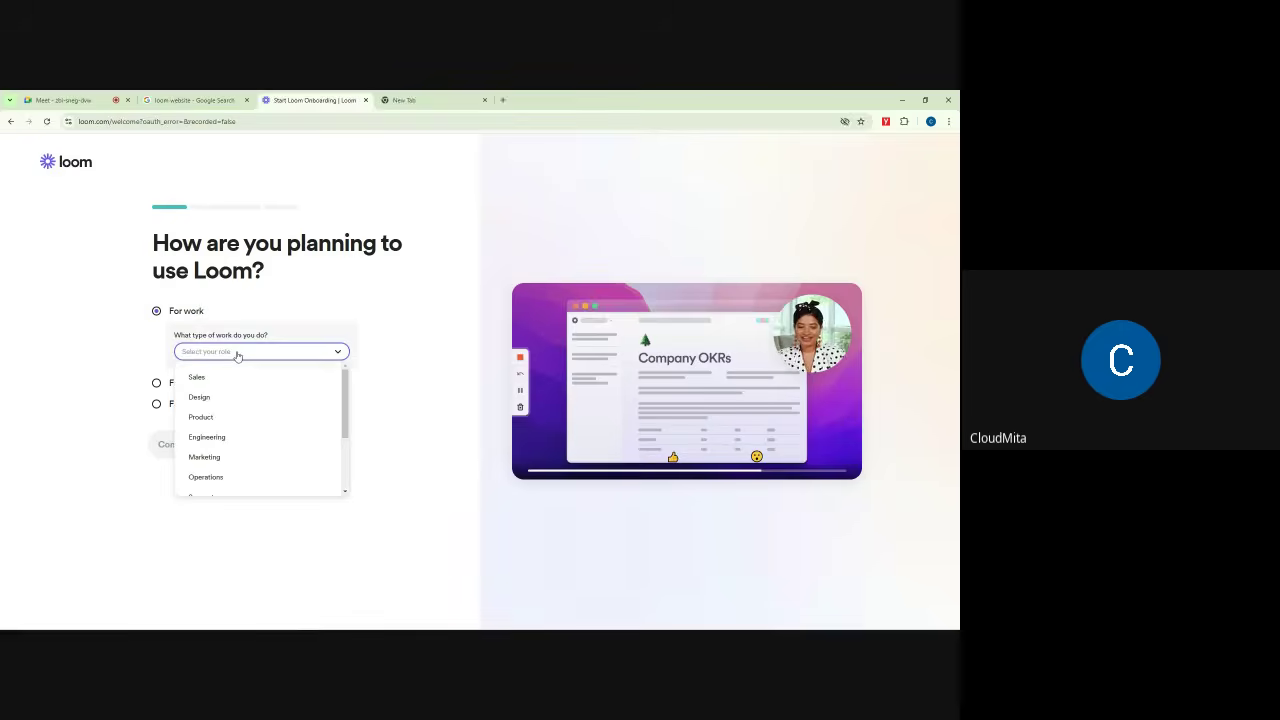
pyautogui.scroll(-2, 236, 432)
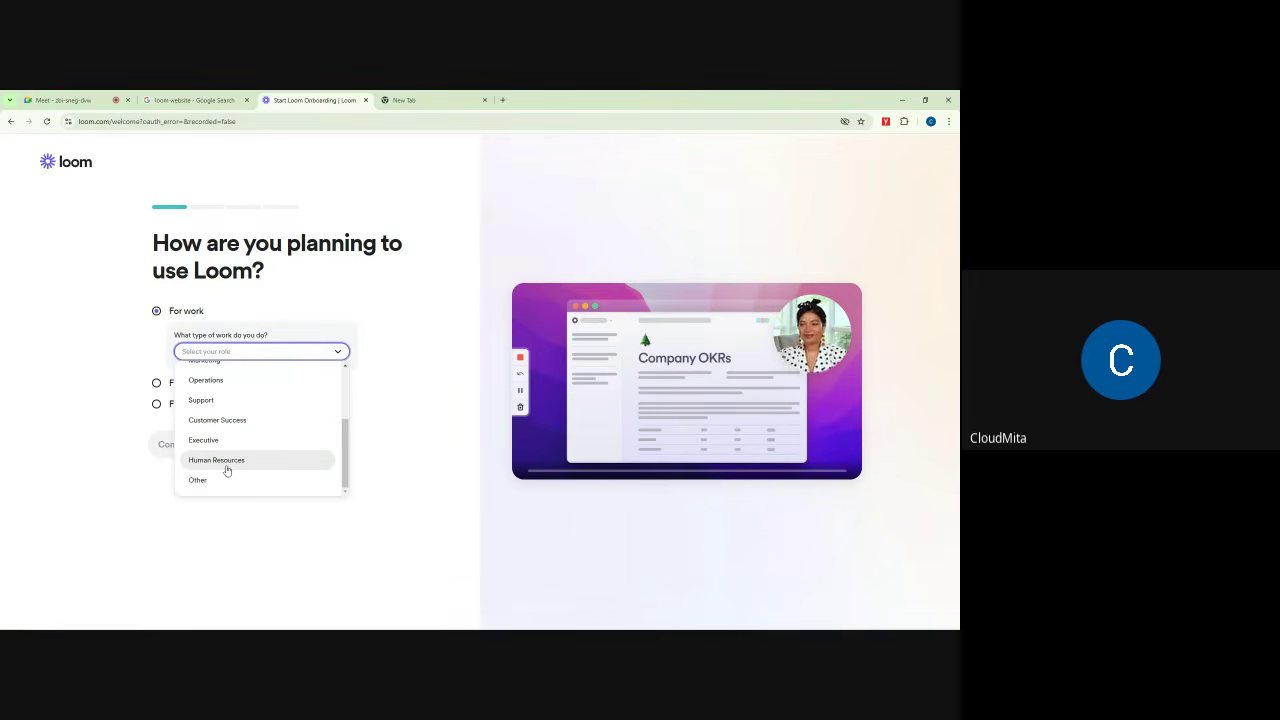
pyautogui.click(411, 353)
pyautogui.click(210, 405)
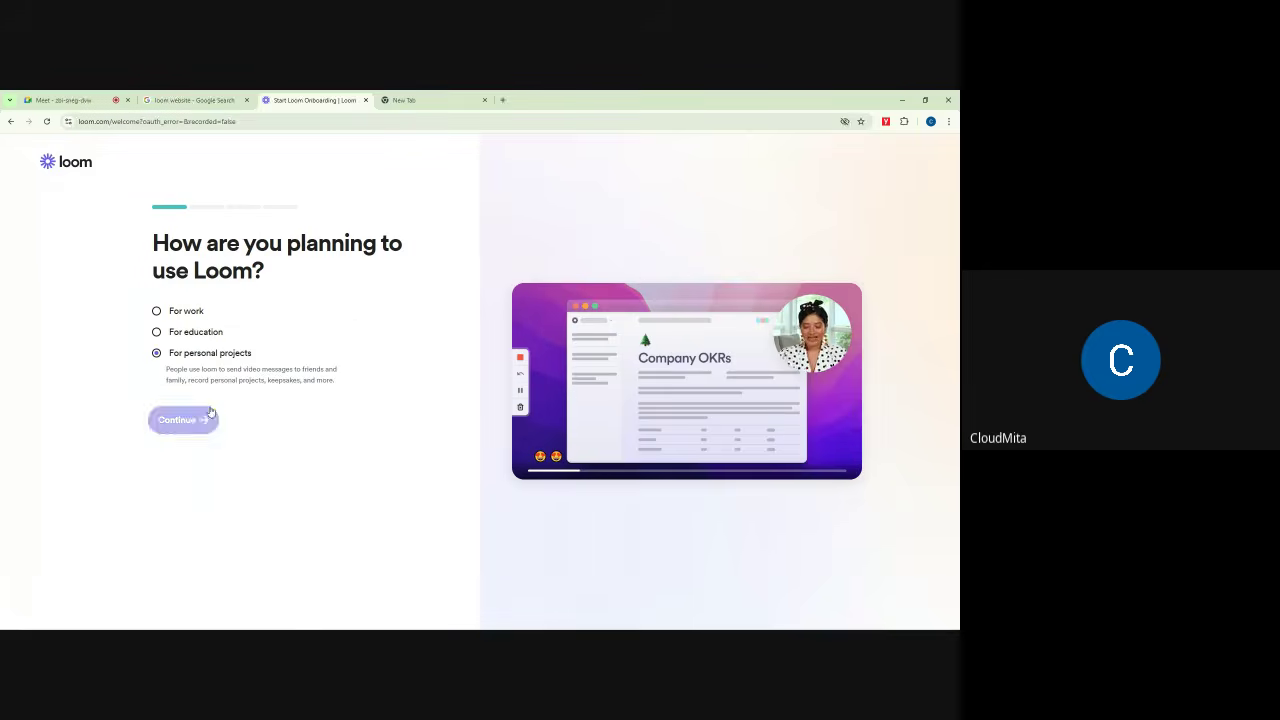
pyautogui.click(178, 419)
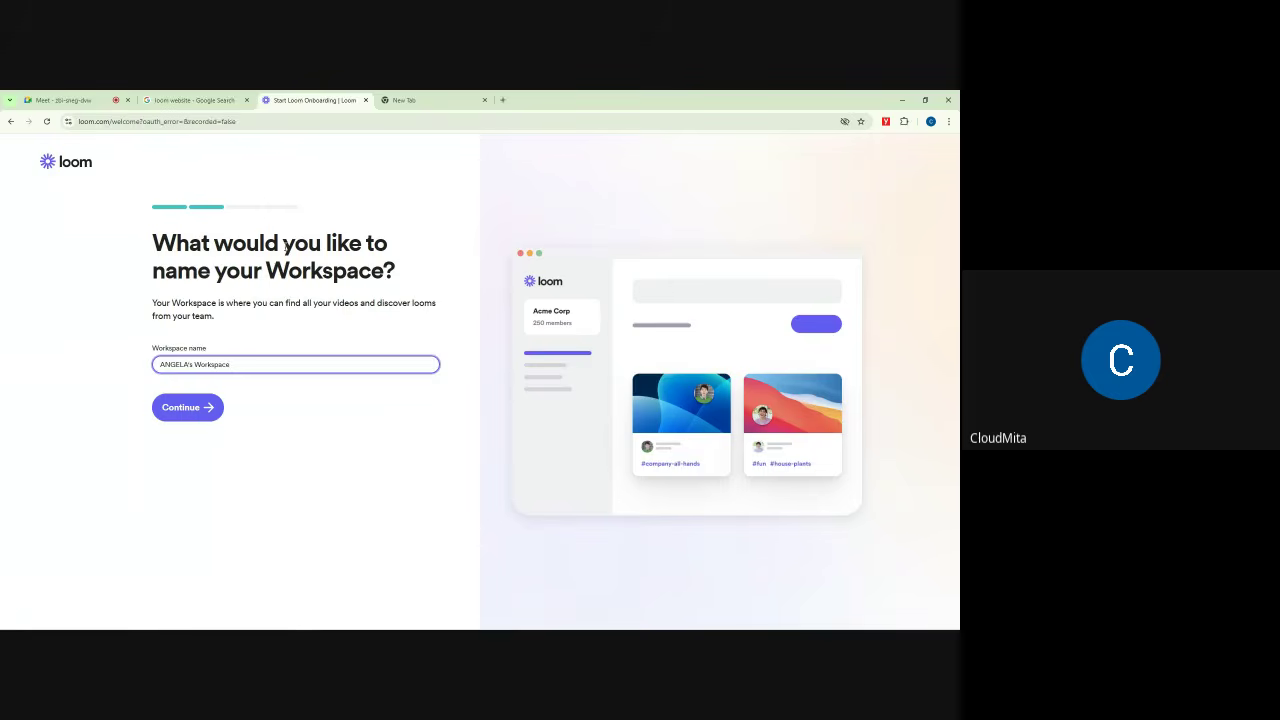
# Step: Highlight the workspace naming question while explaining it
pyautogui.moveTo(156, 259); pyautogui.dragTo(400, 268)
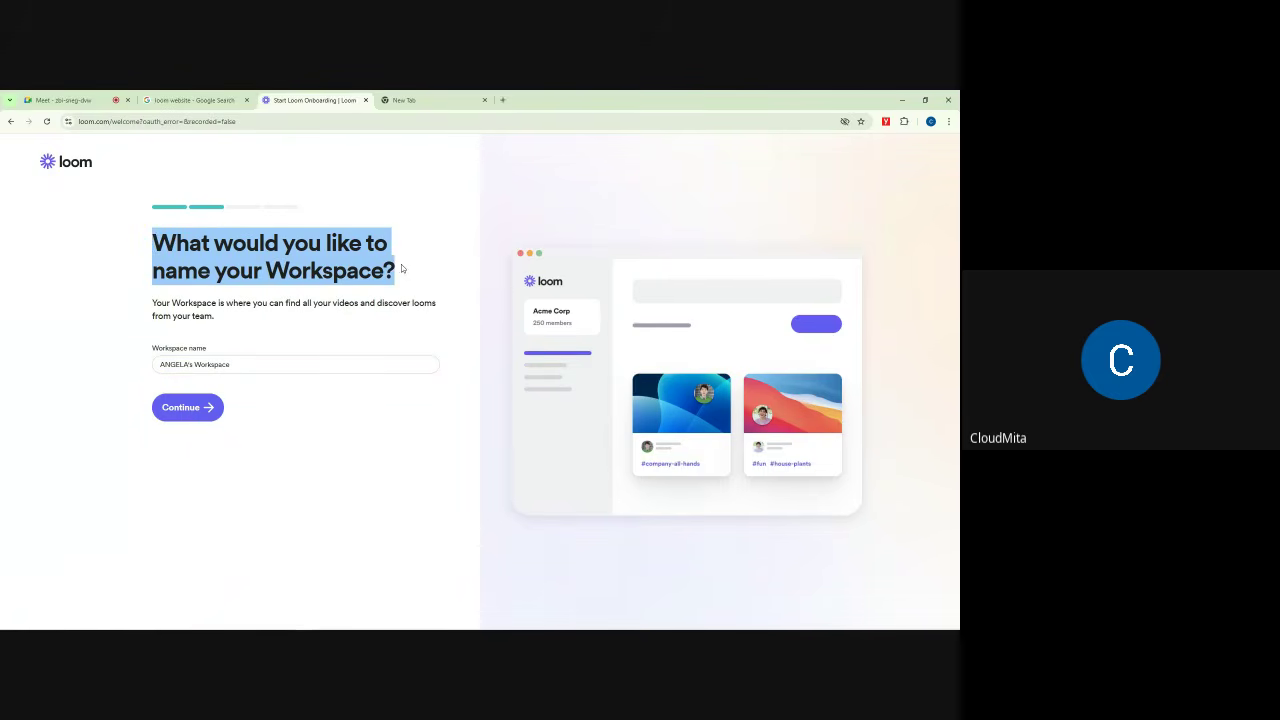
pyautogui.click(428, 251)
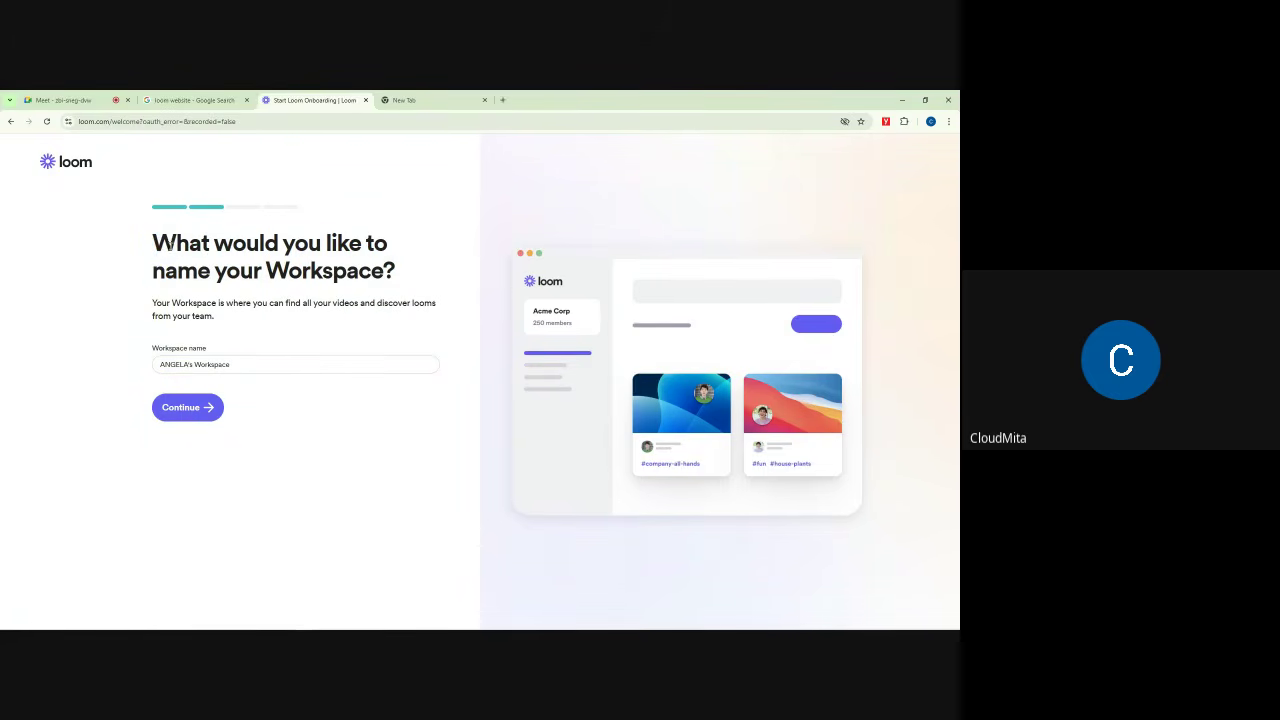
pyautogui.moveTo(158, 245); pyautogui.dragTo(436, 274)
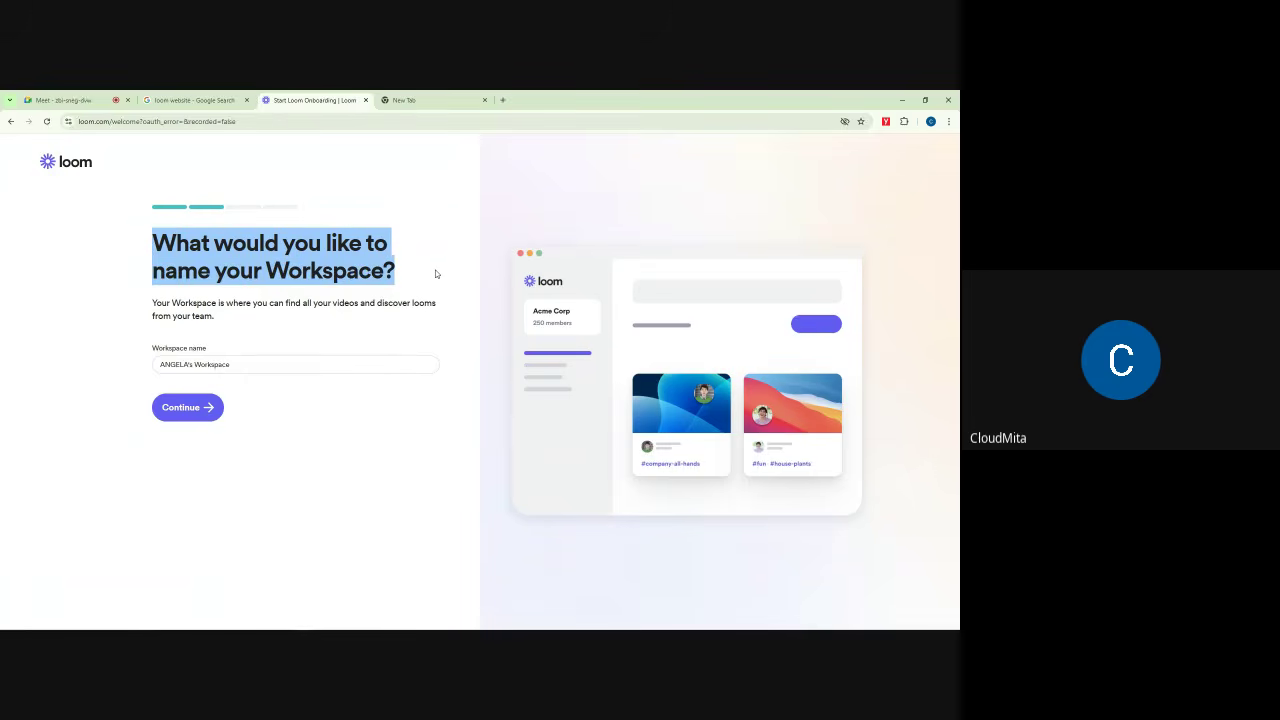
pyautogui.click(419, 271)
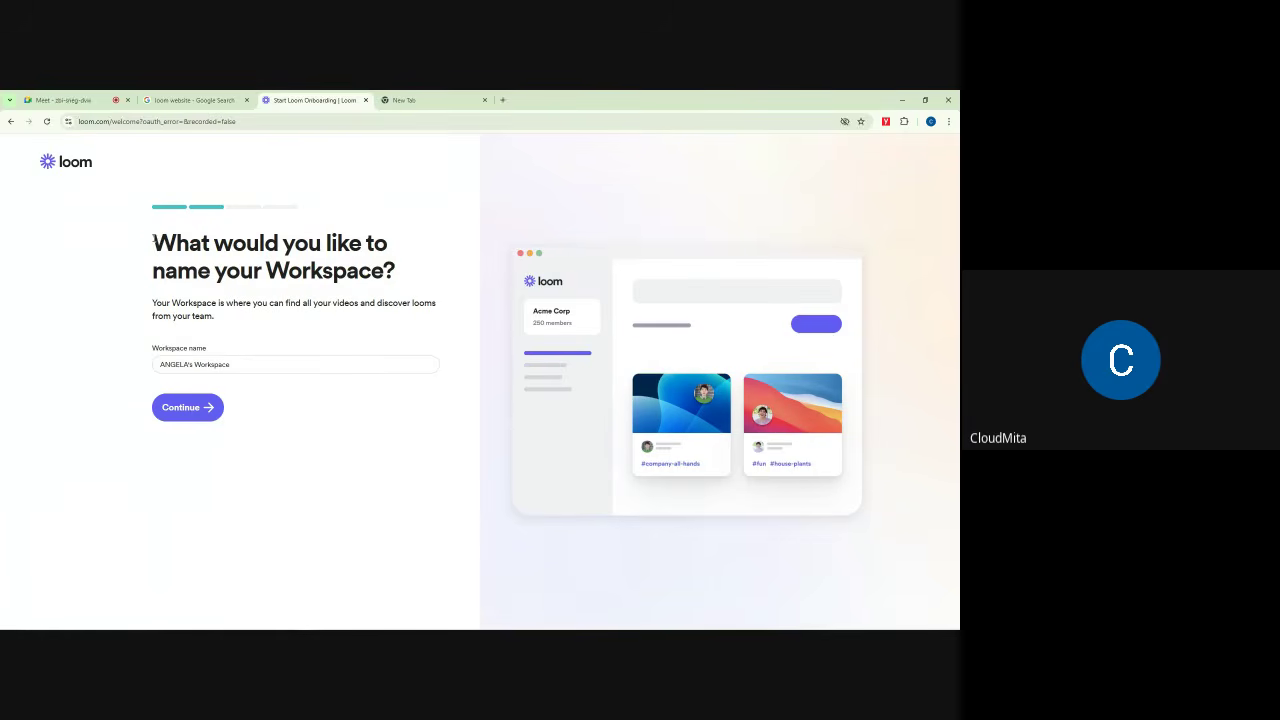
pyautogui.moveTo(153, 240); pyautogui.dragTo(394, 266)
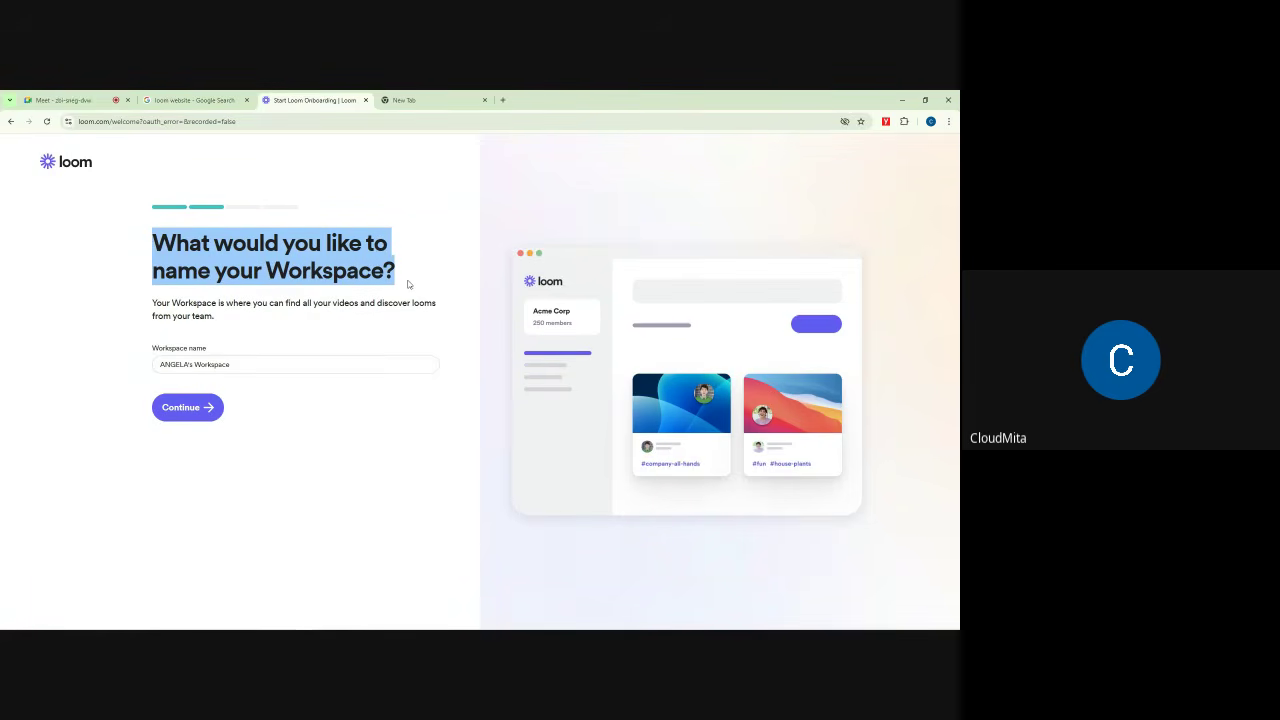
pyautogui.click(175, 236)
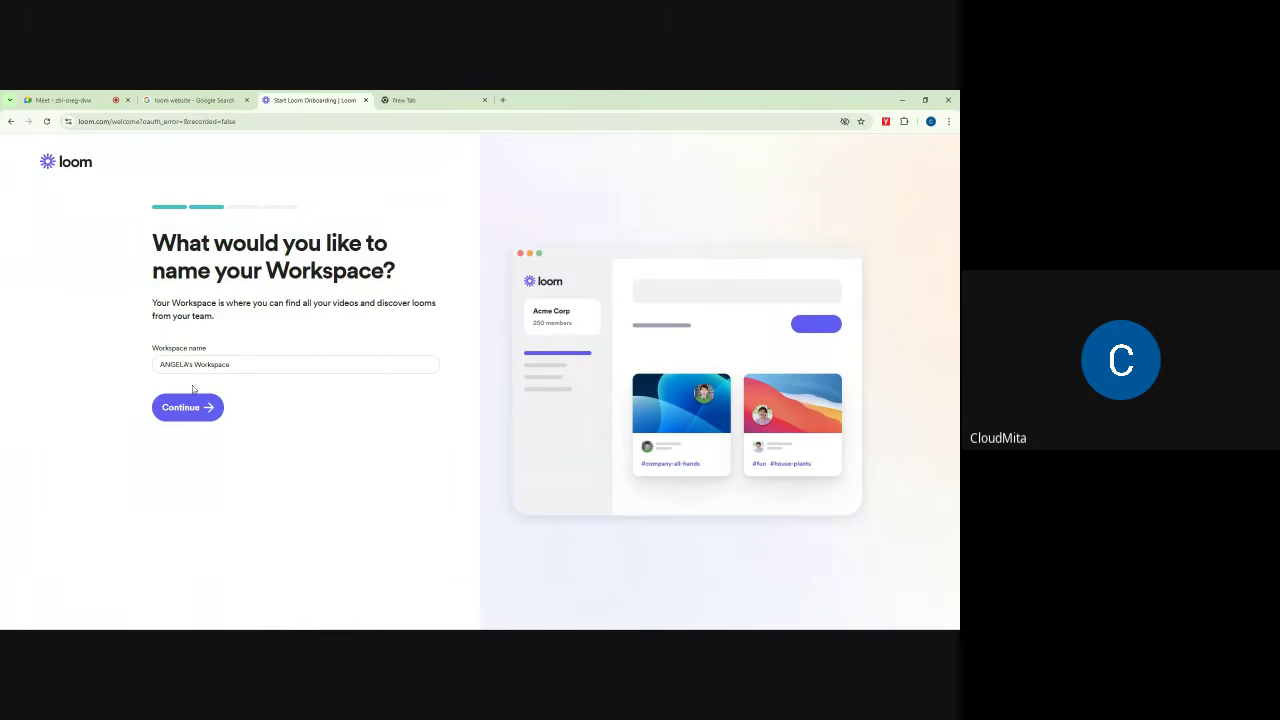
# Step: Replace the default workspace name with 'Otanwa PLC' and continue
pyautogui.click(240, 368)
pyautogui.moveTo(229, 366); pyautogui.dragTo(157, 365)
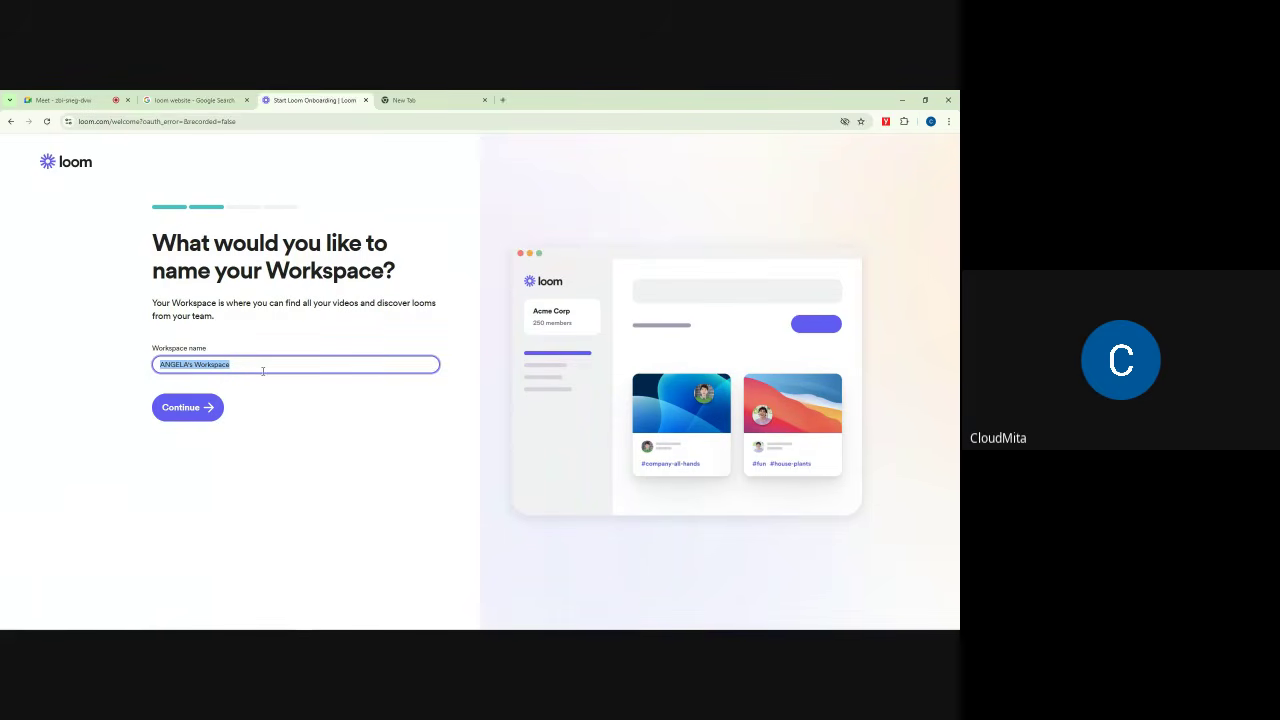
pyautogui.press('BackSpace')
pyautogui.write('Otanwa PLC')
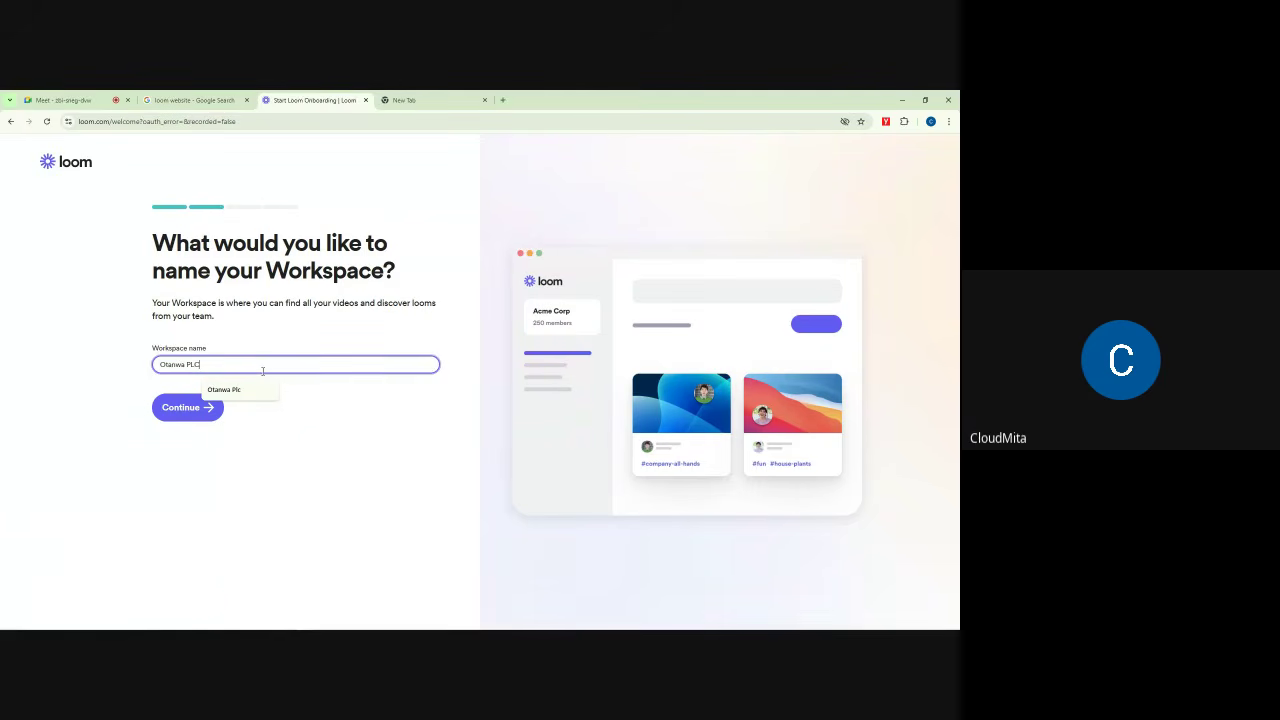
pyautogui.click(327, 429)
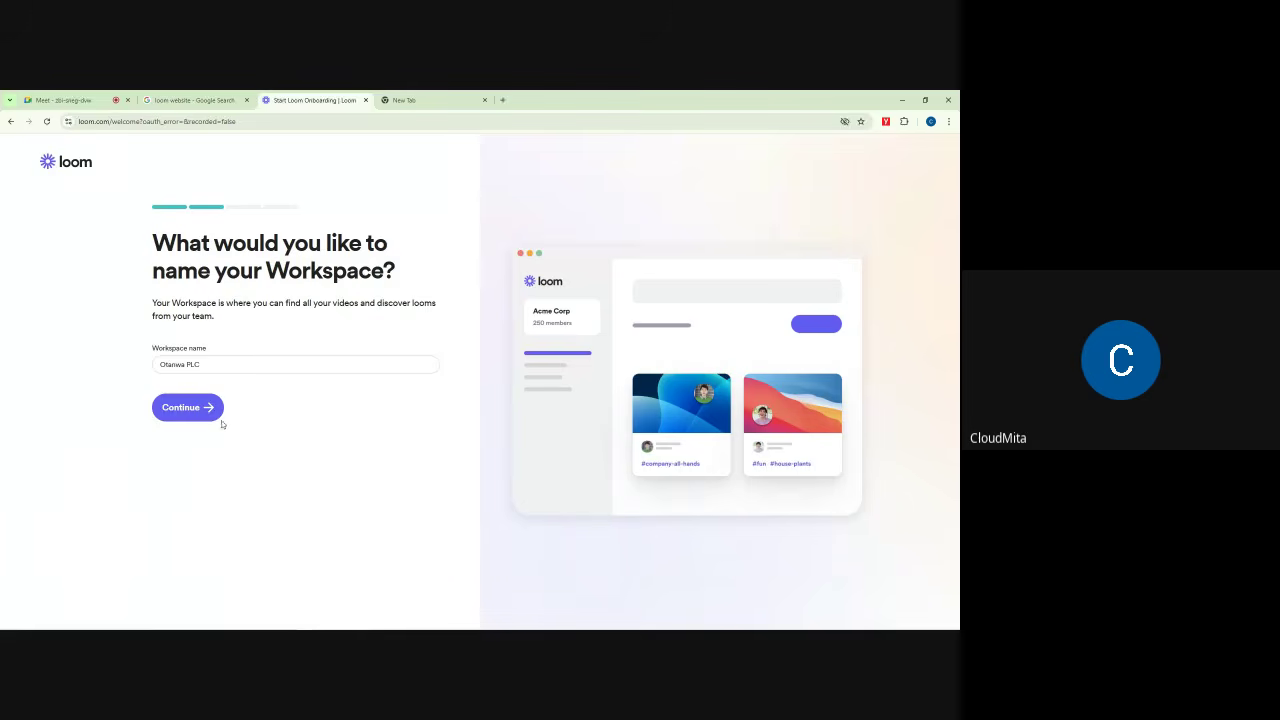
pyautogui.click(181, 410)
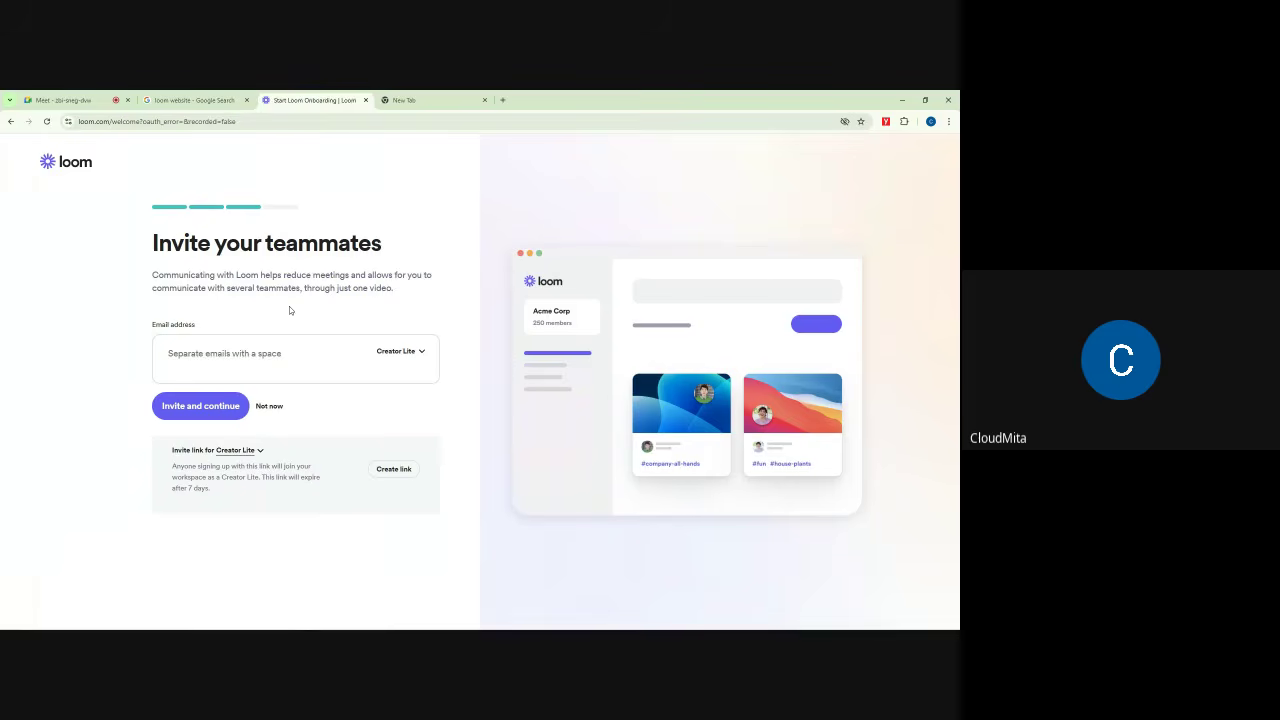
# Step: Skip the Invite your teammates step without adding any e-mail or role
pyautogui.click(418, 353)
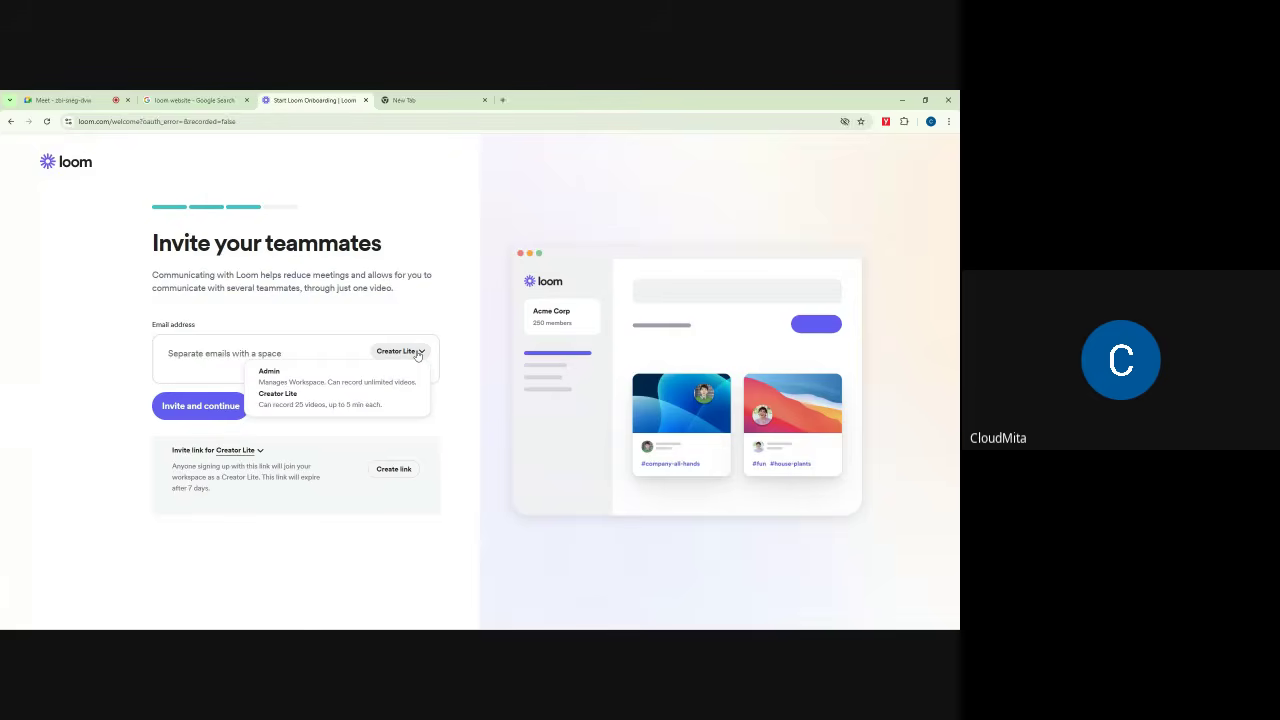
pyautogui.click(302, 287)
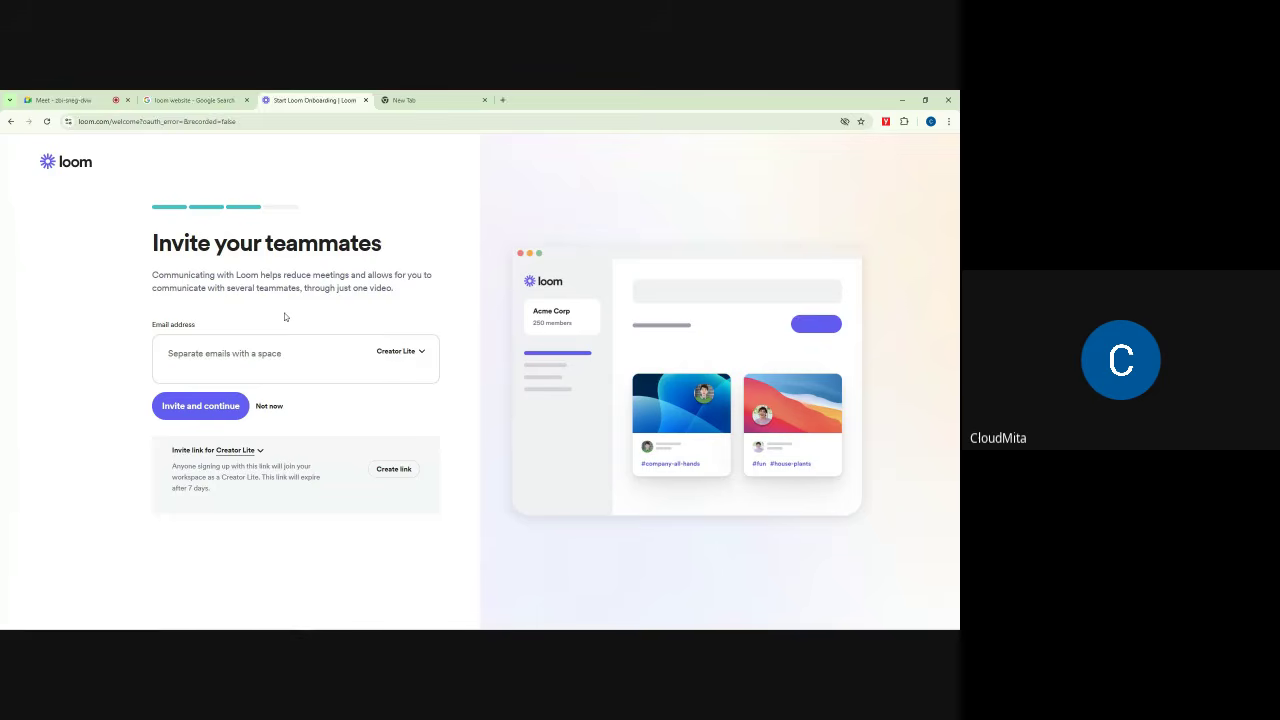
pyautogui.click(201, 355)
pyautogui.click(212, 352)
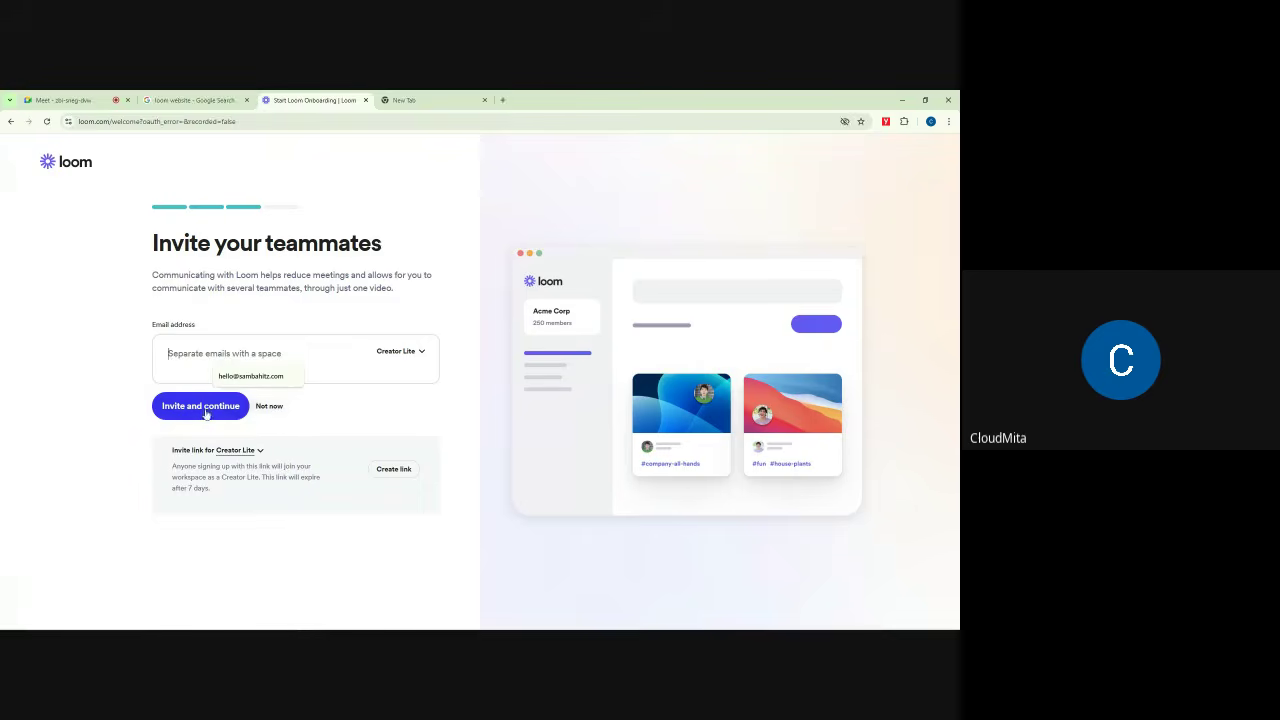
pyautogui.click(341, 411)
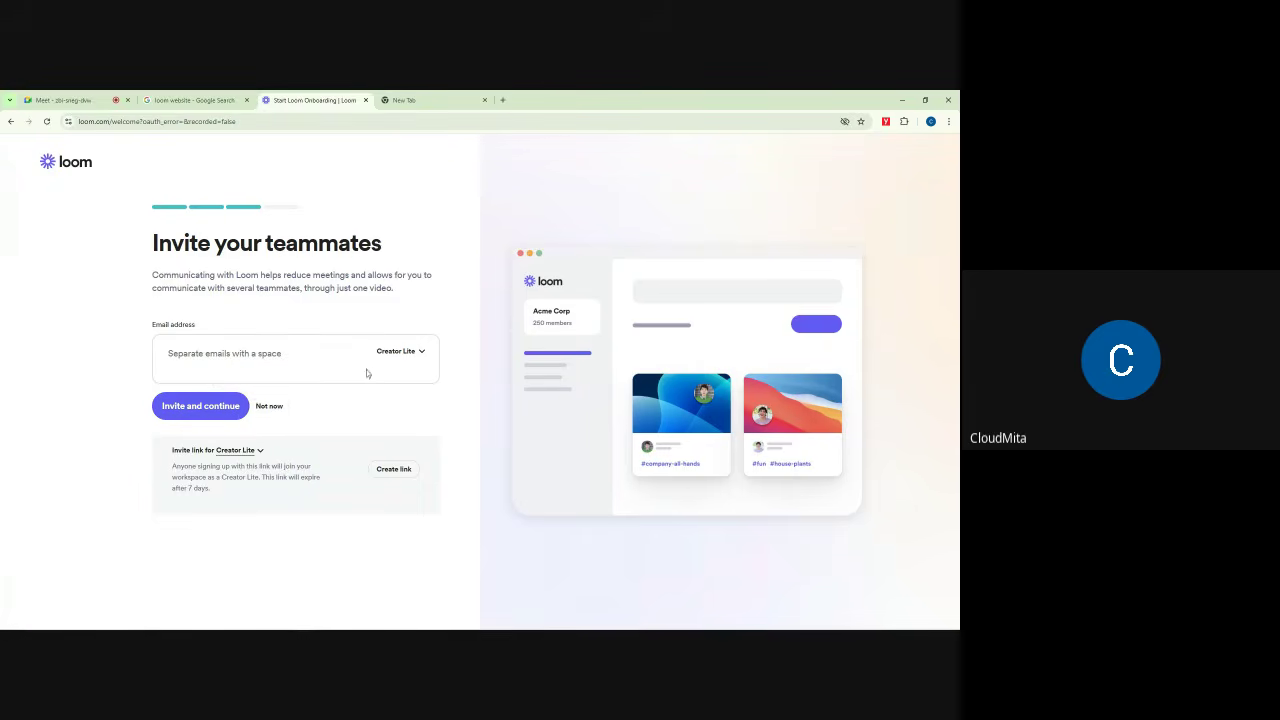
pyautogui.click(269, 407)
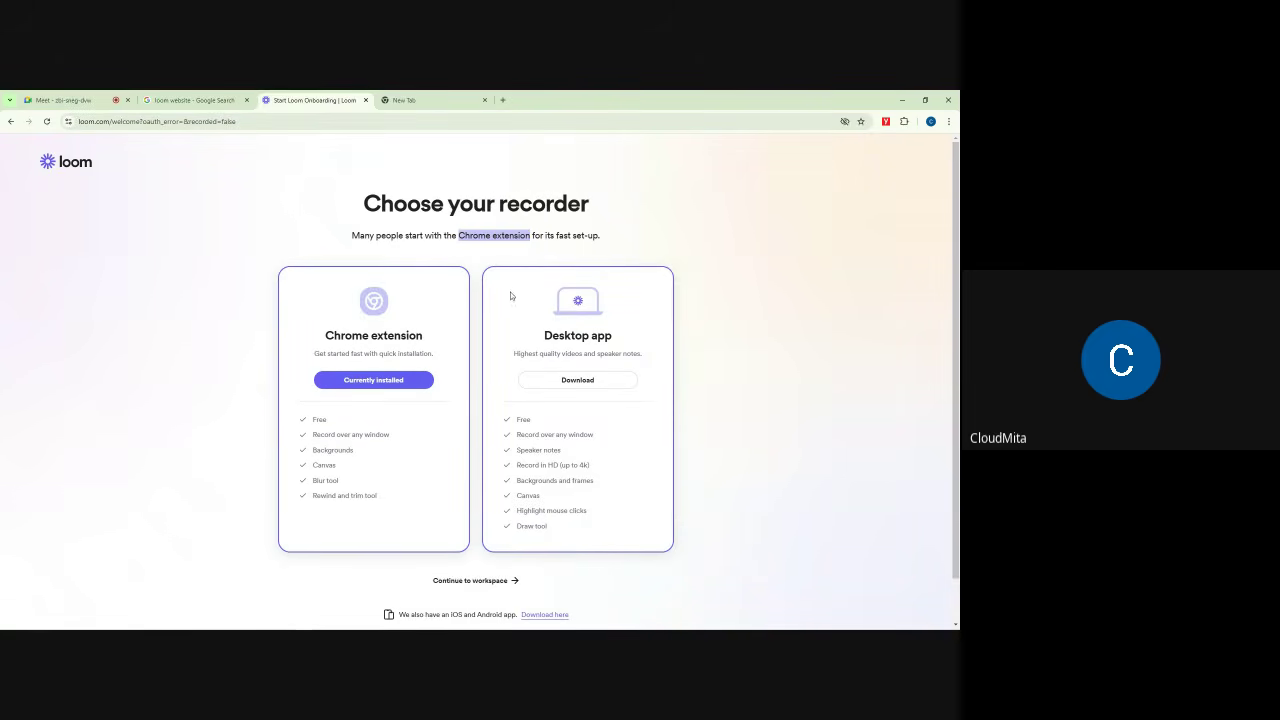
pyautogui.scroll(-1, 634, 263)
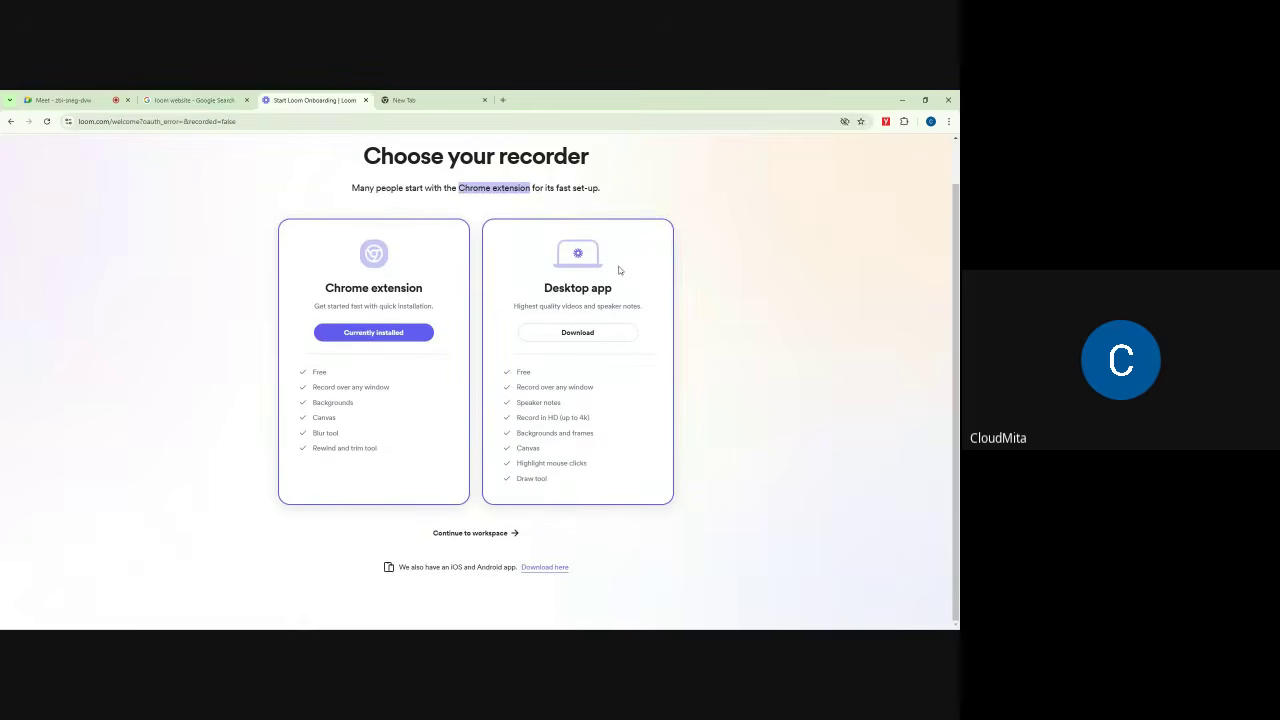
pyautogui.scroll(1, 549, 275)
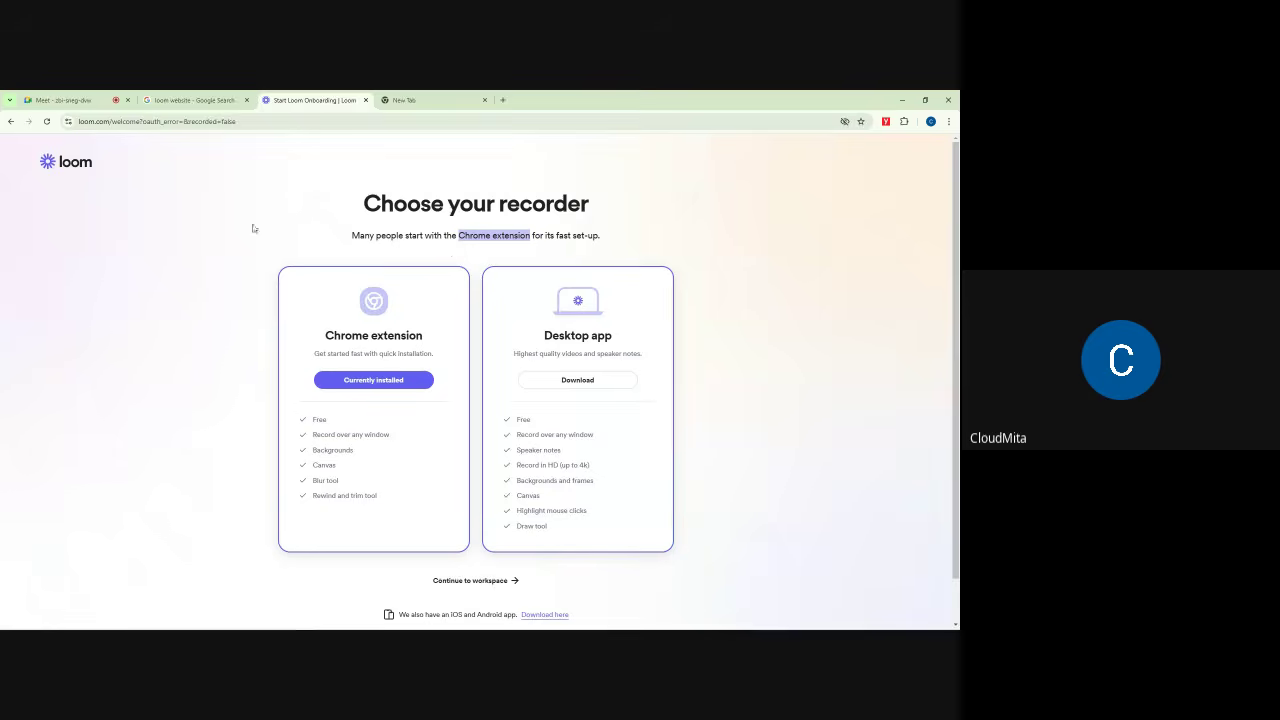
pyautogui.moveTo(371, 203); pyautogui.dragTo(606, 247)
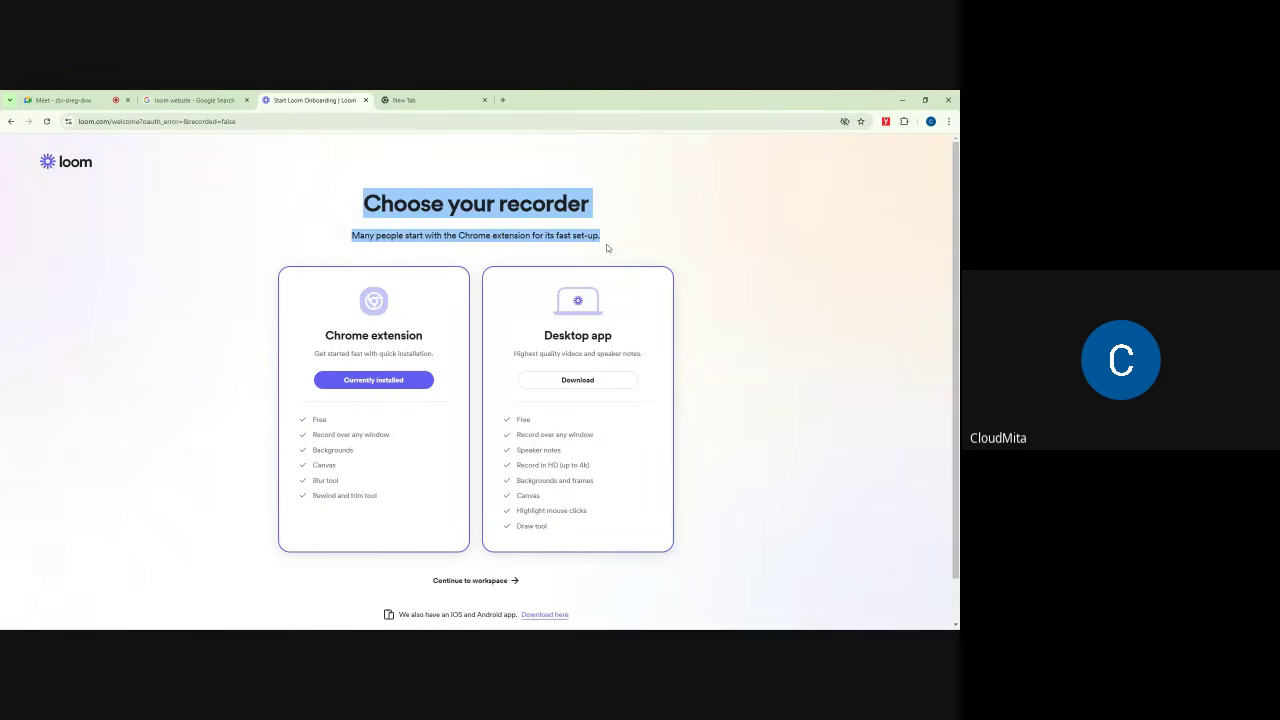
pyautogui.click(724, 229)
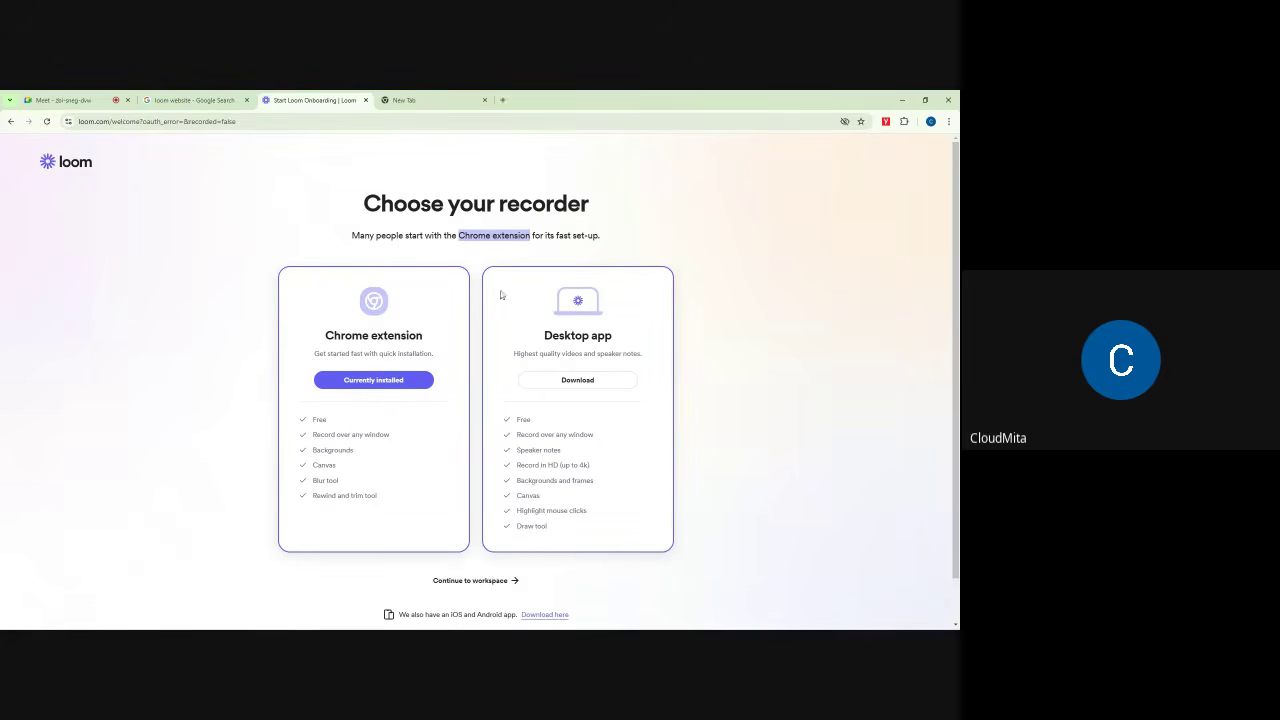
pyautogui.moveTo(368, 201); pyautogui.dragTo(591, 195)
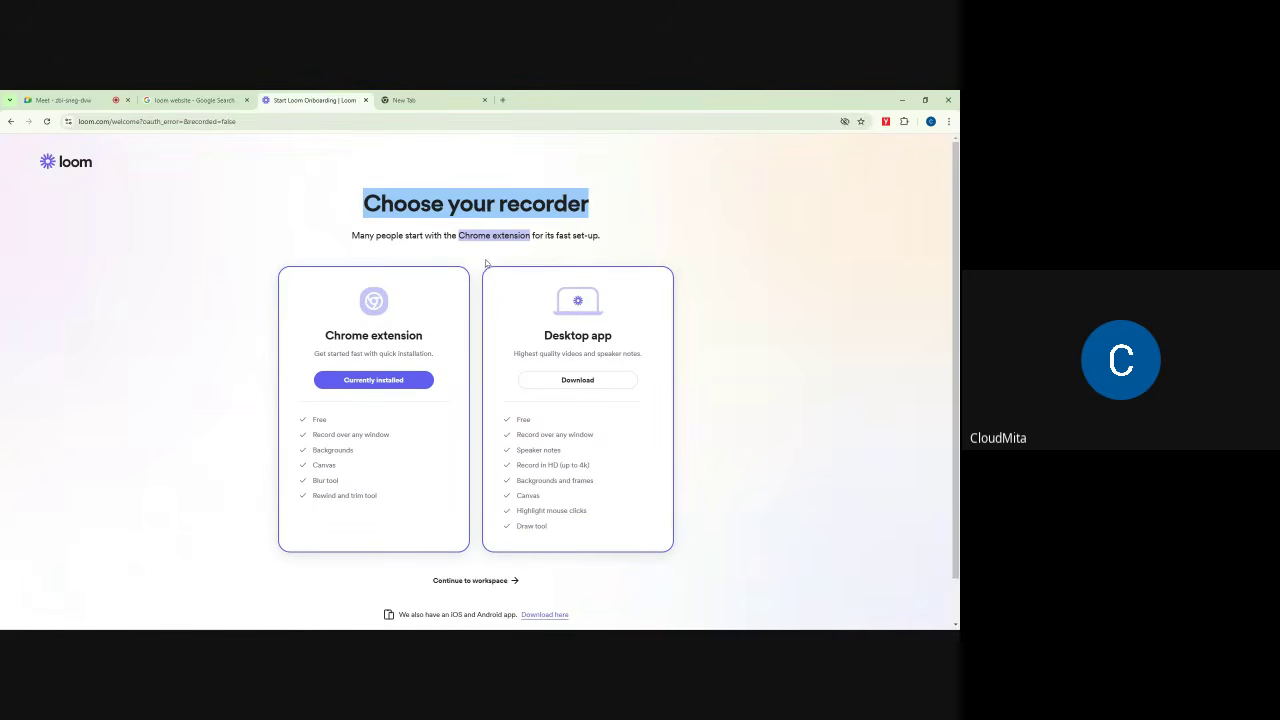
pyautogui.click(688, 260)
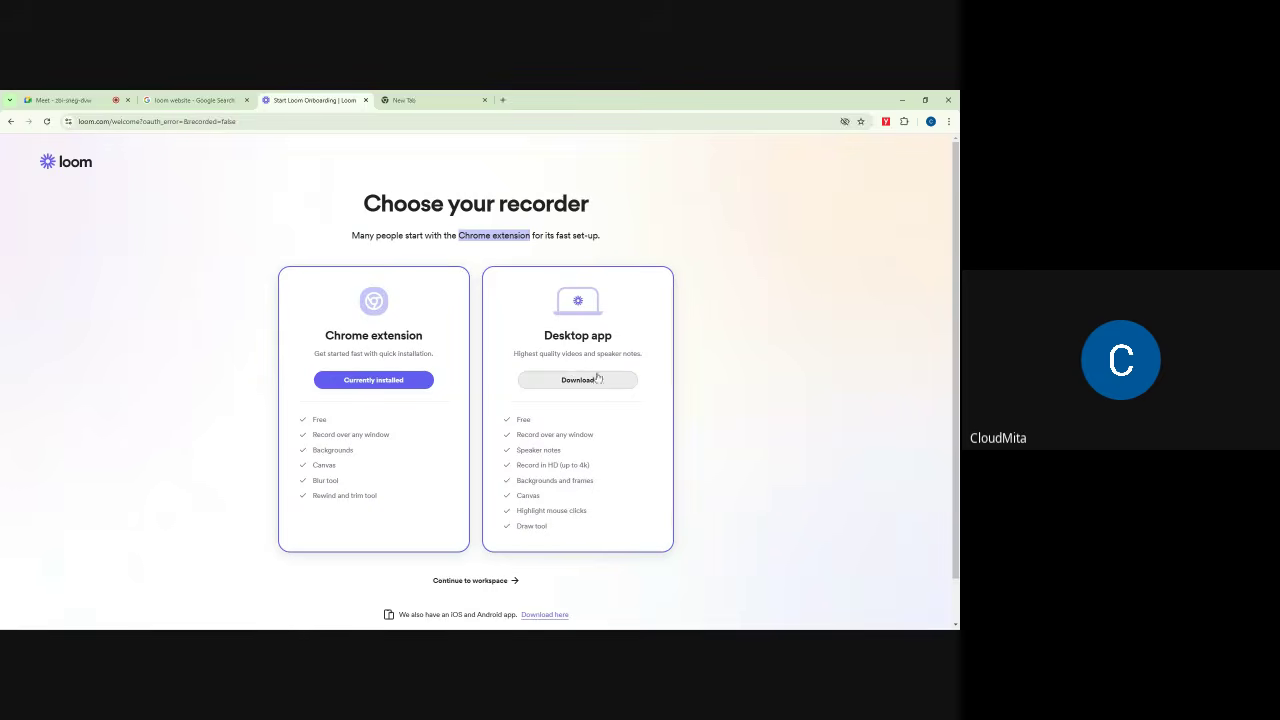
pyautogui.moveTo(539, 342); pyautogui.dragTo(636, 348)
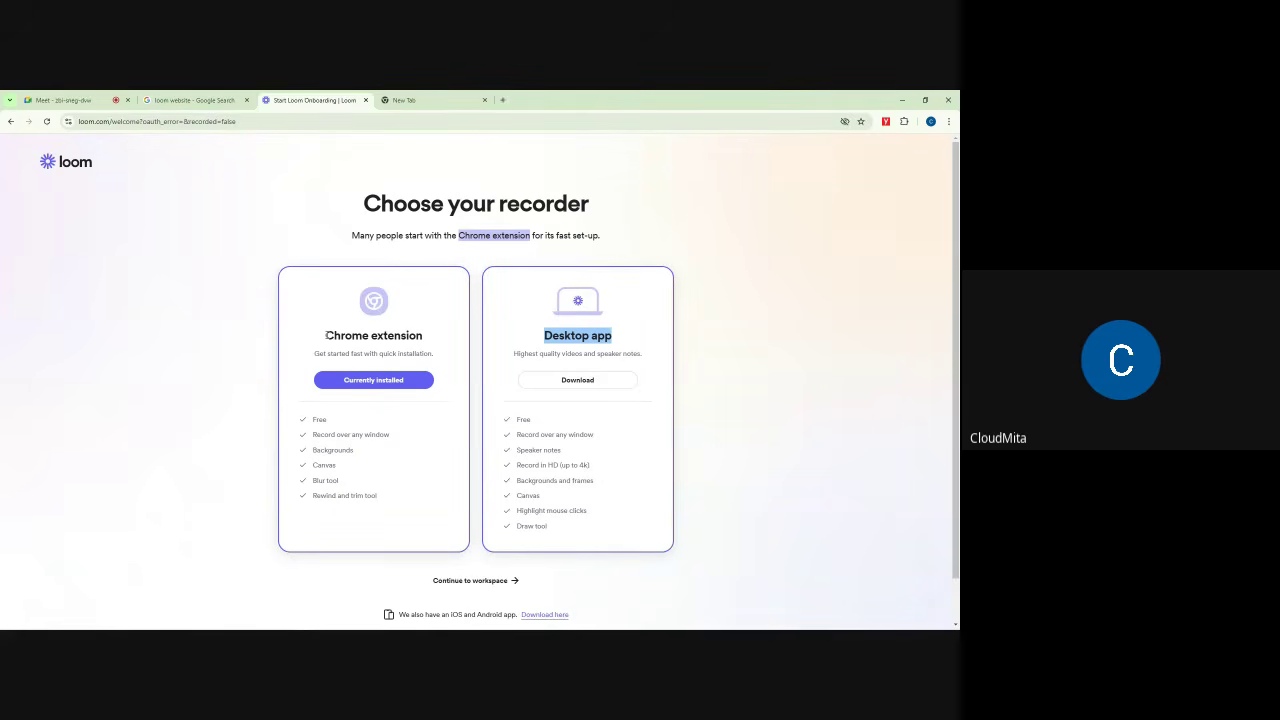
pyautogui.moveTo(326, 336); pyautogui.dragTo(429, 341)
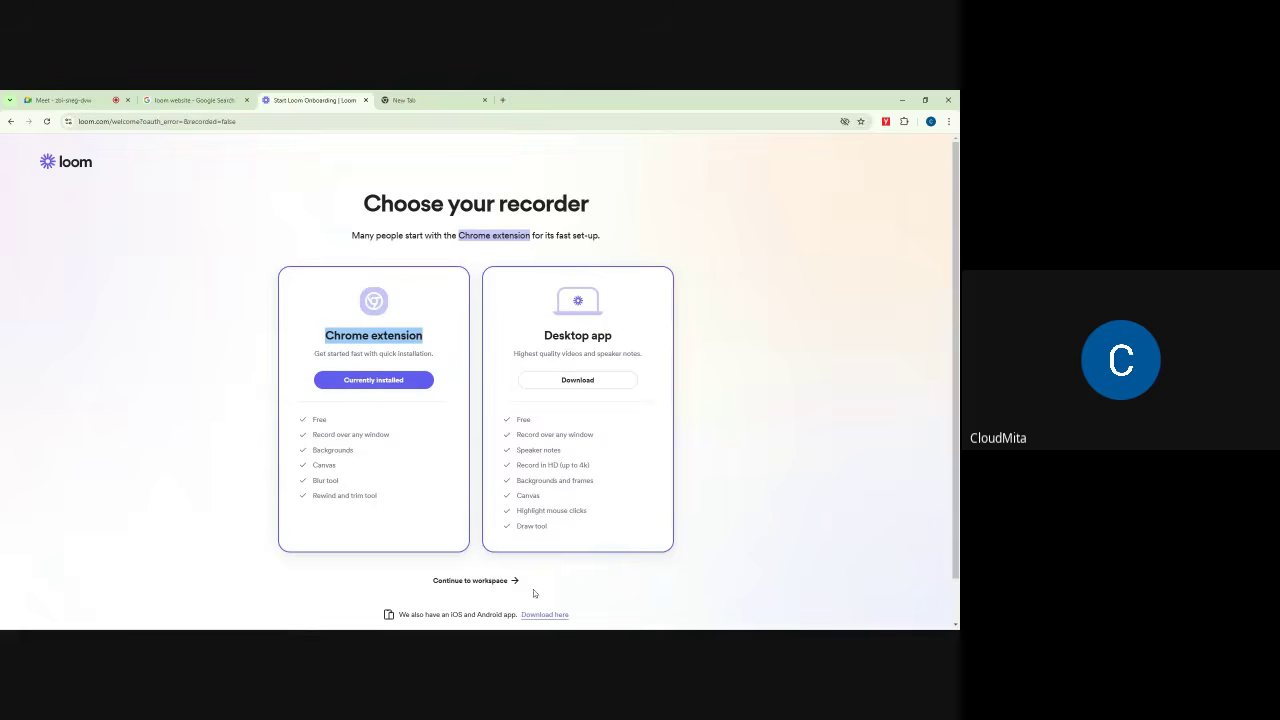
pyautogui.moveTo(338, 610)
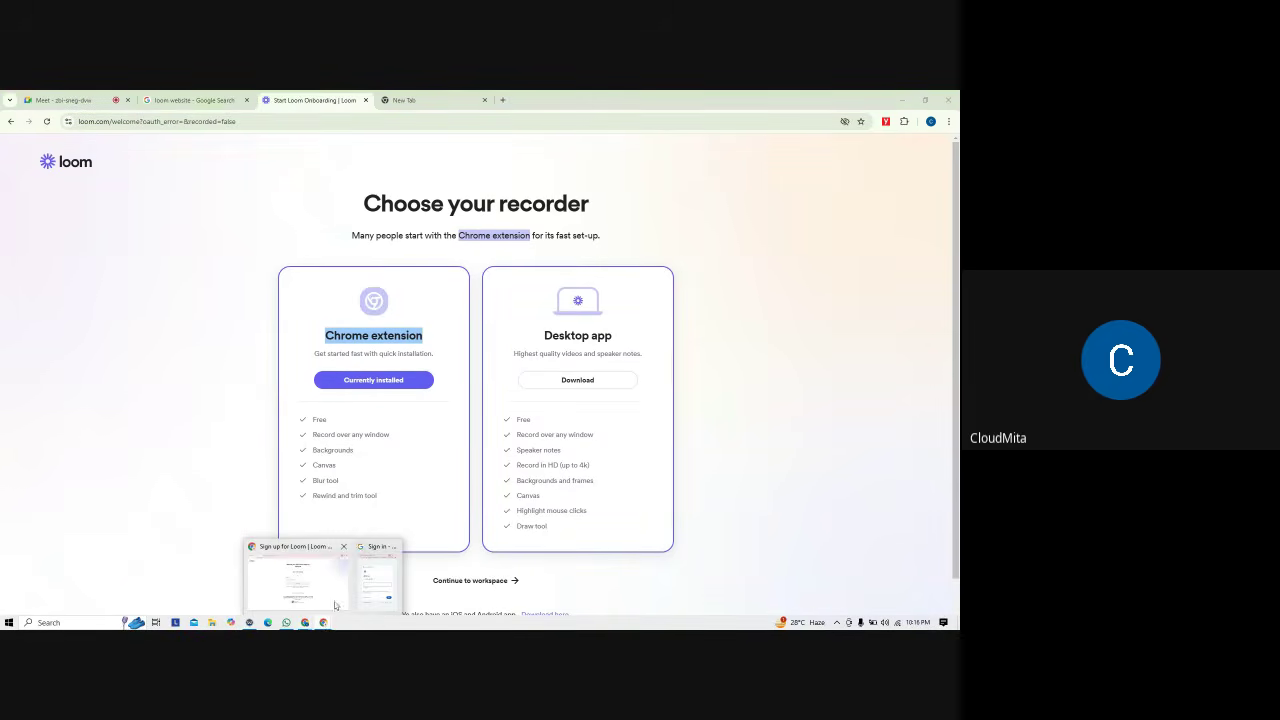
pyautogui.moveTo(376, 576)
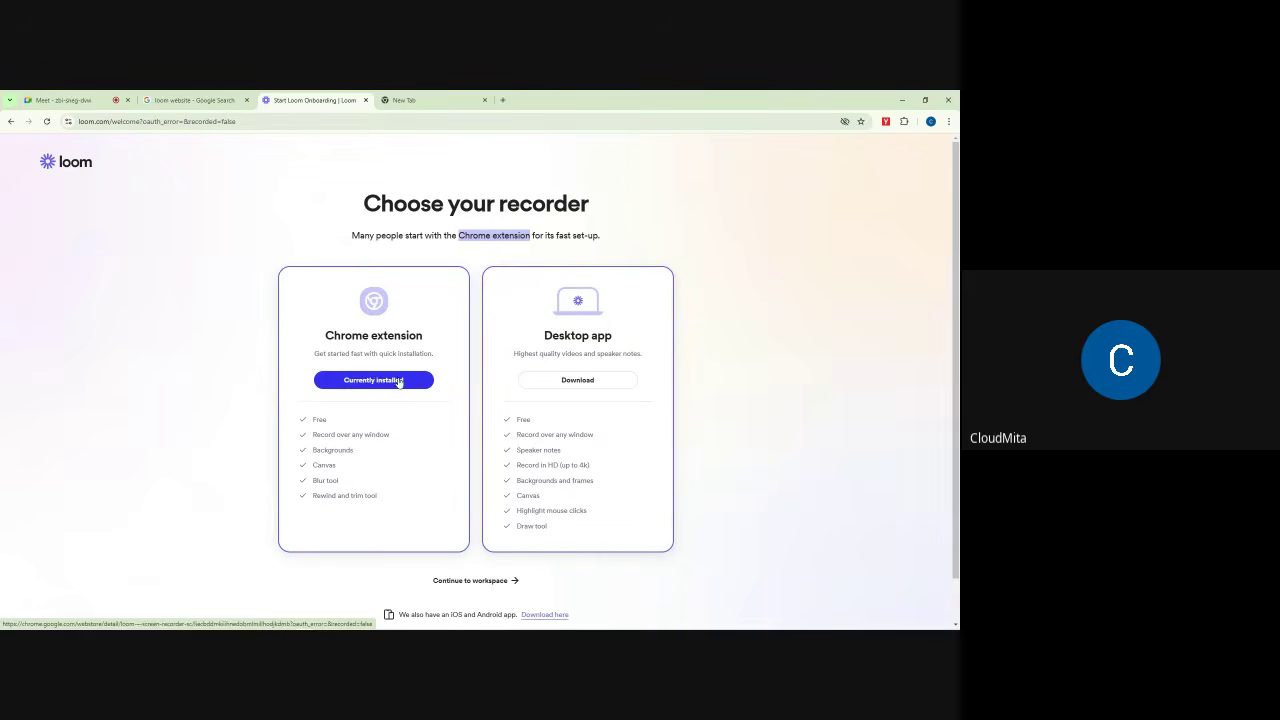
# Step: Remove the Loom extension from Chrome, reload the onboarding page, and return to Meet
pyautogui.click(904, 122)
pyautogui.click(890, 199)
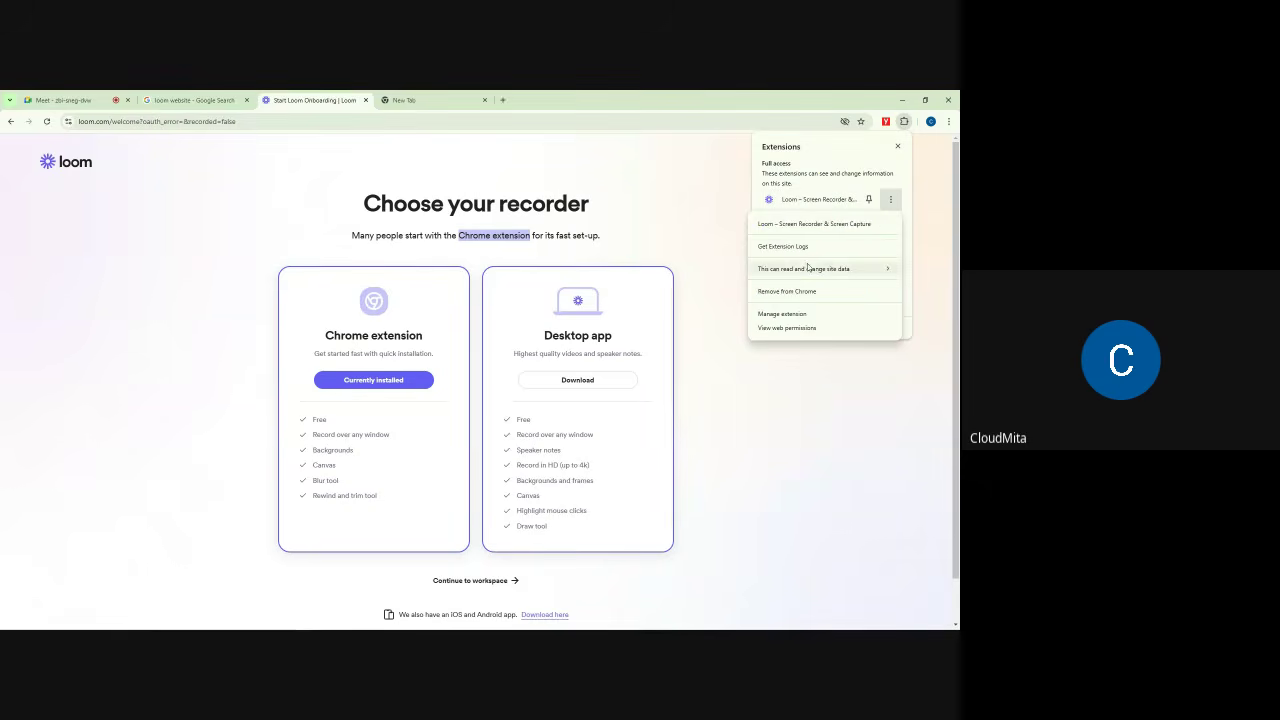
pyautogui.click(786, 291)
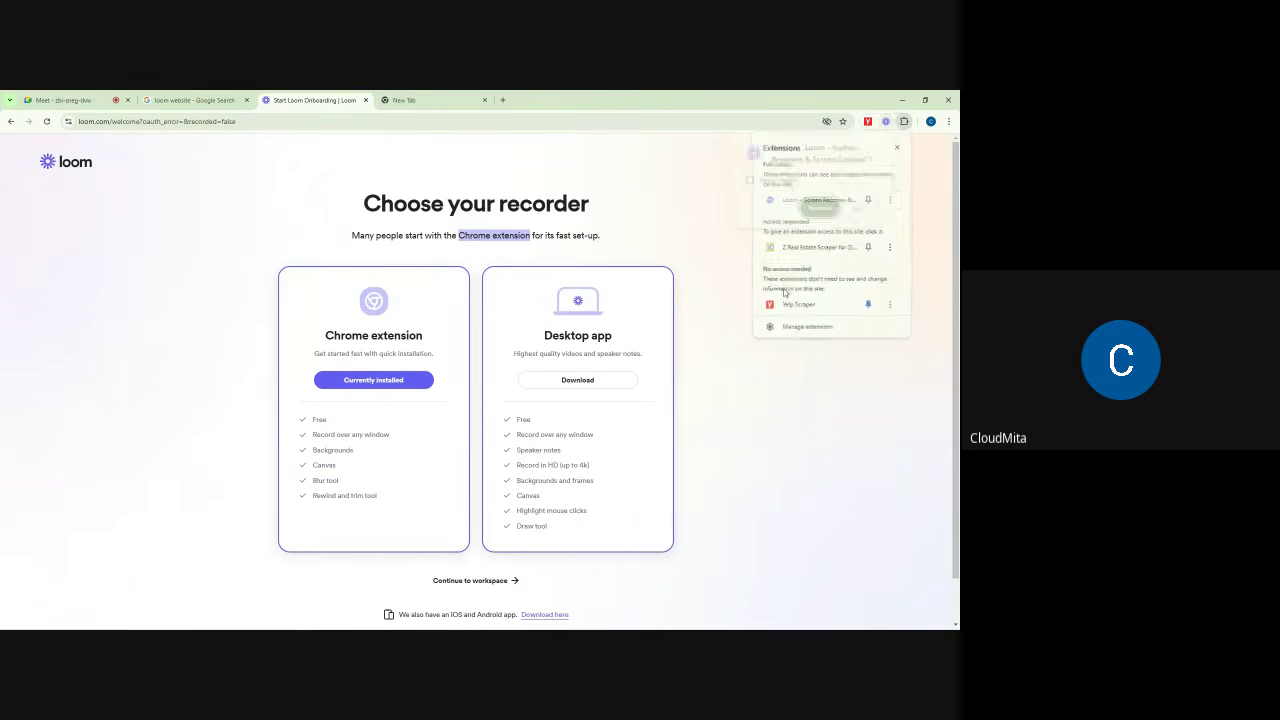
pyautogui.click(819, 210)
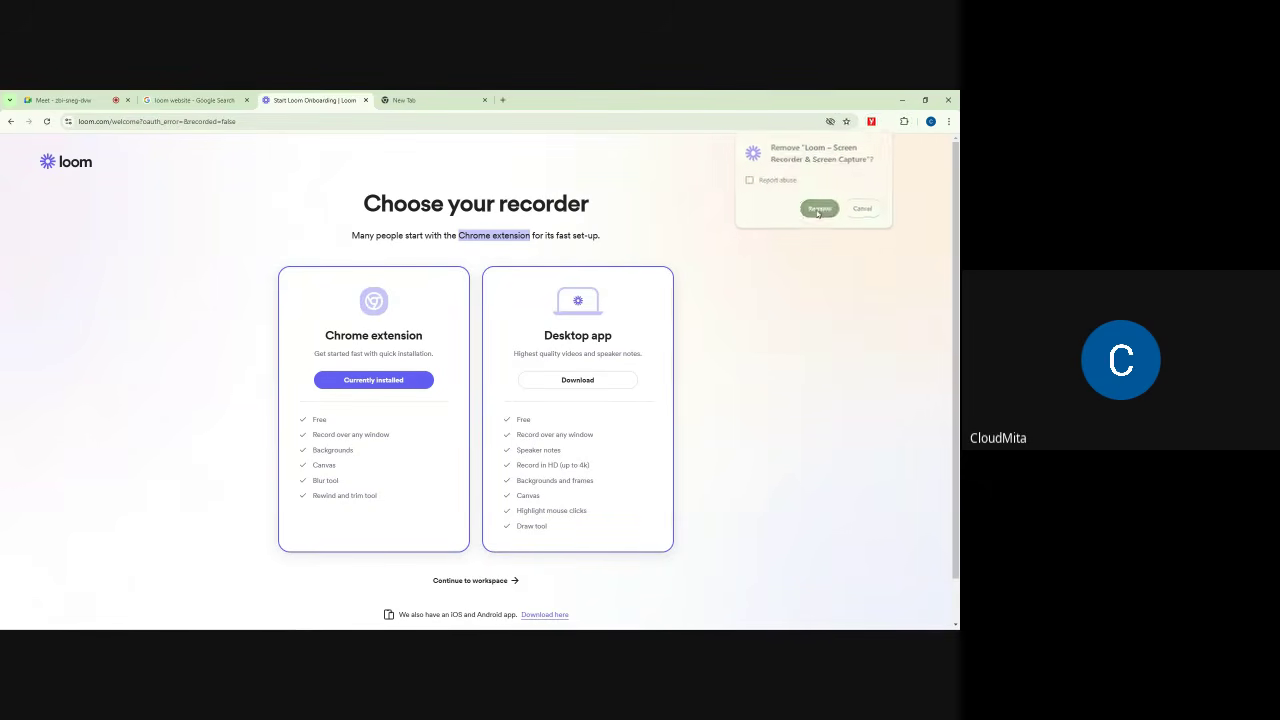
pyautogui.click(47, 121)
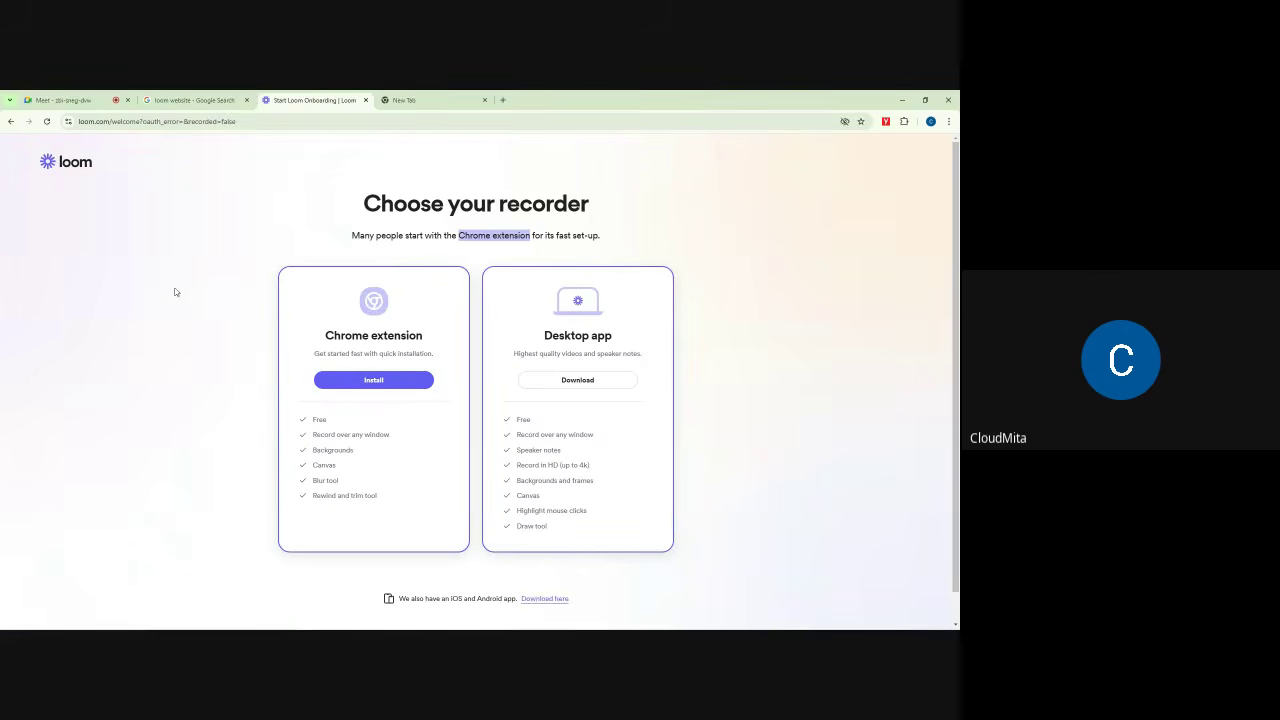
pyautogui.click(62, 100)
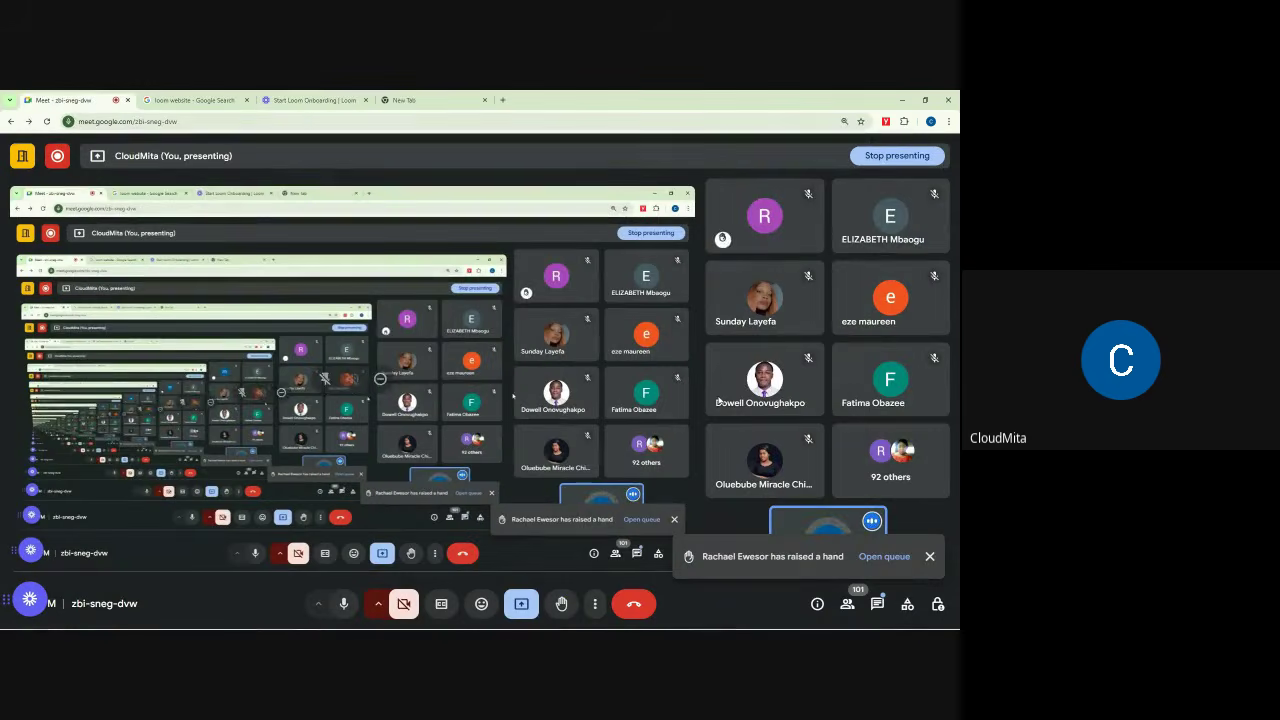
# Step: Glance at the Loom tab, then open and close the in-call chat
pyautogui.click(324, 96)
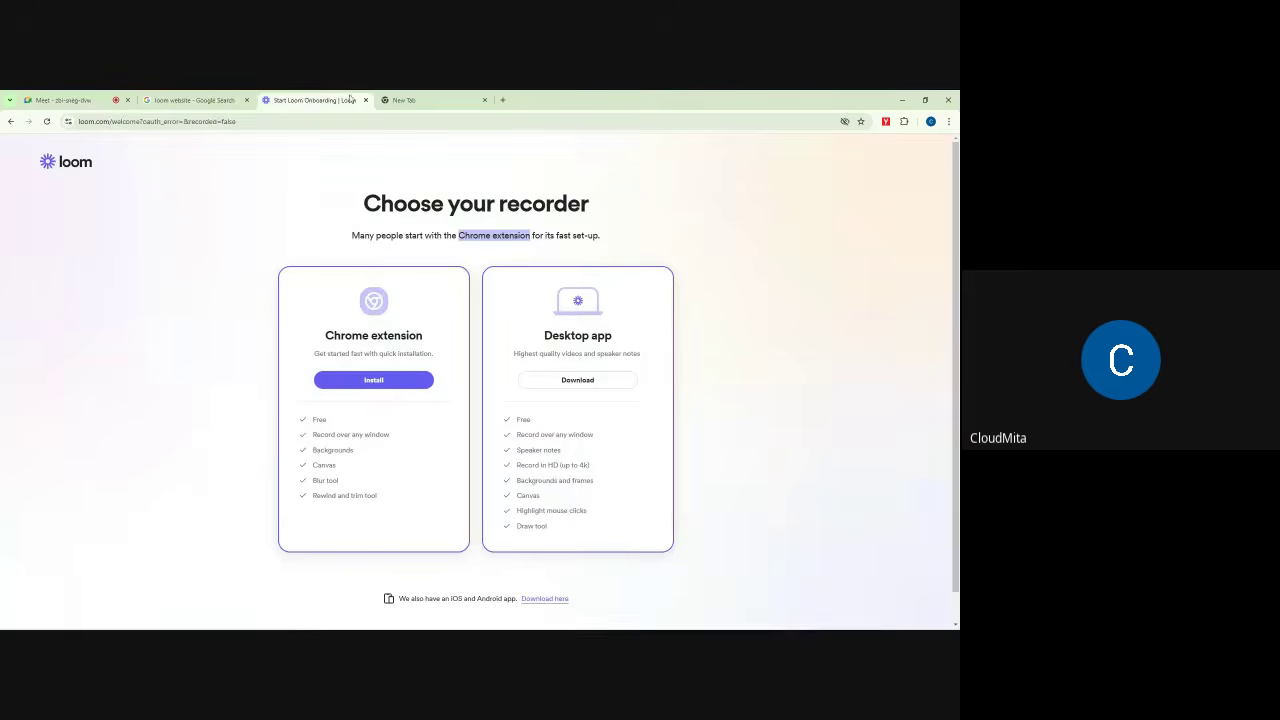
pyautogui.click(62, 100)
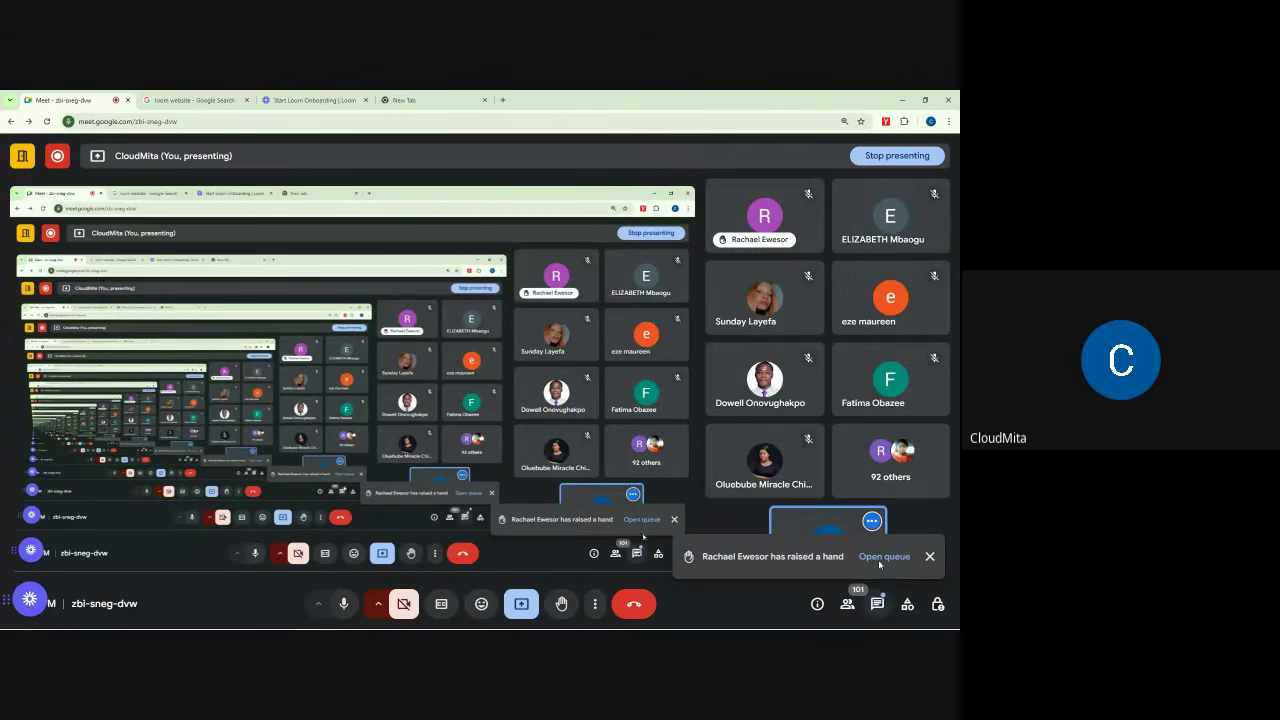
pyautogui.click(877, 604)
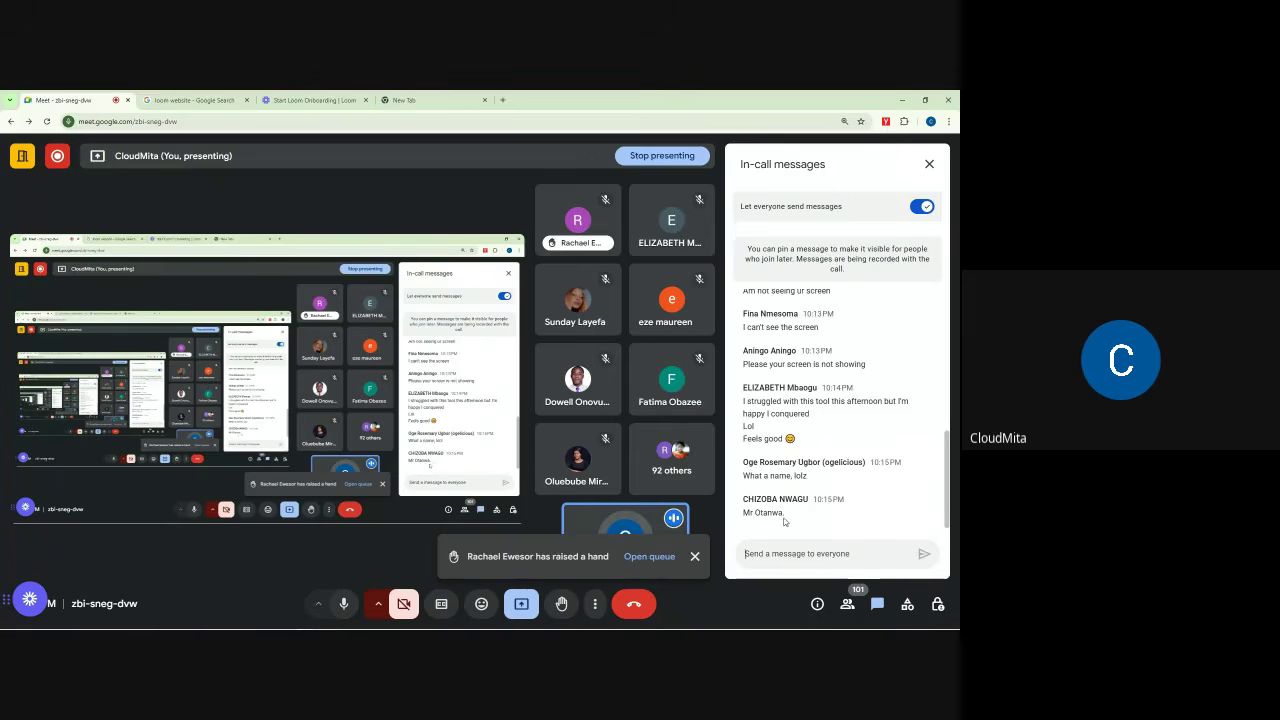
pyautogui.click(929, 163)
# Step: Bring up Host controls and turn off 'Turn on their microphone' for contributors
pyautogui.click(335, 98)
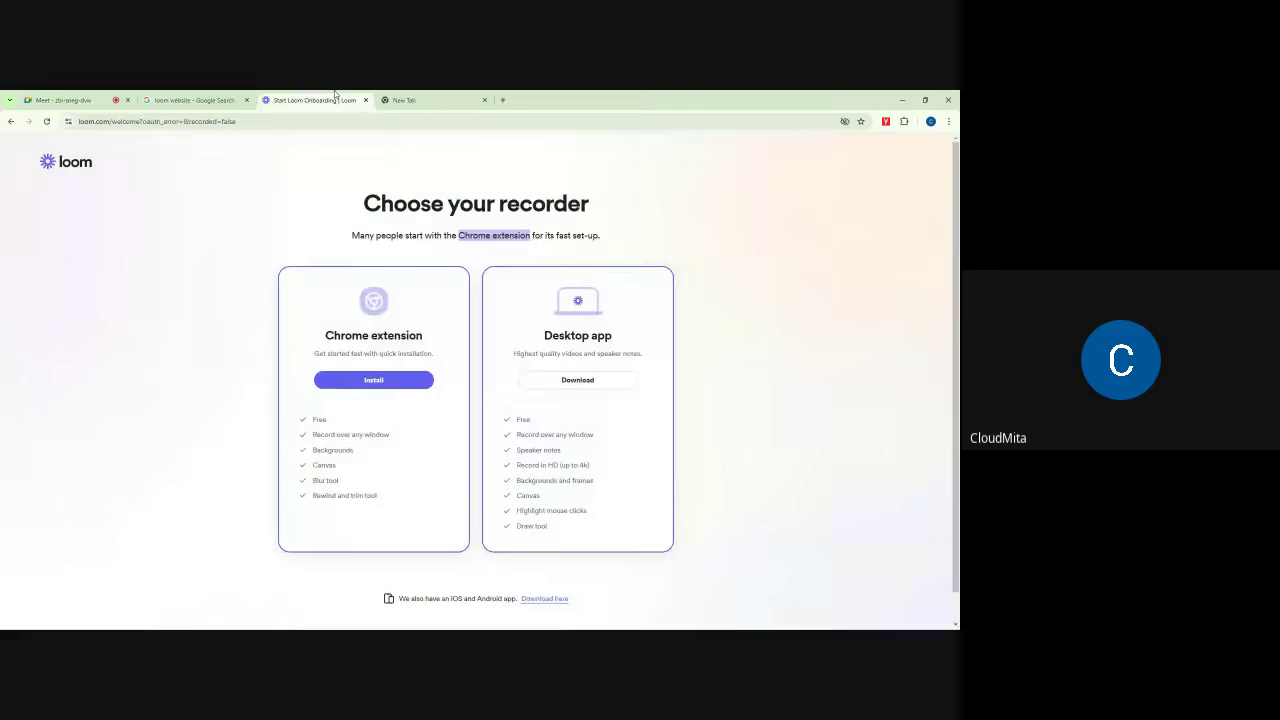
pyautogui.click(63, 100)
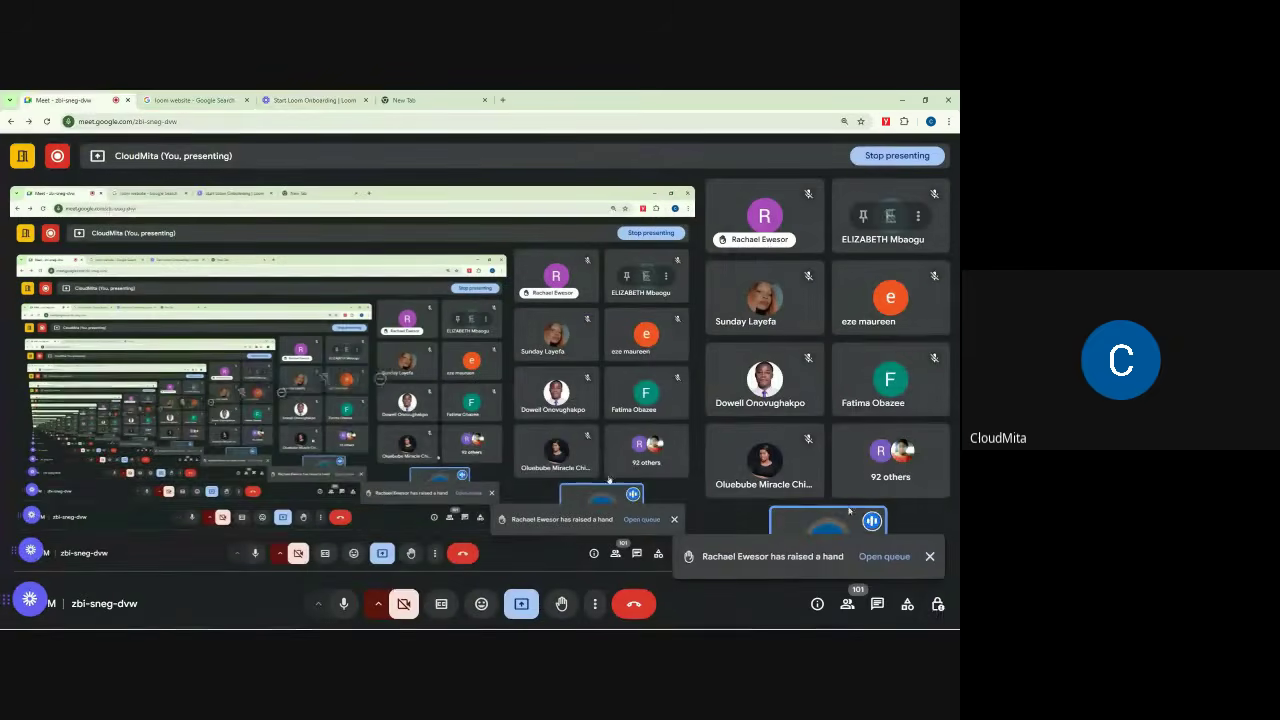
pyautogui.click(938, 604)
pyautogui.click(916, 452)
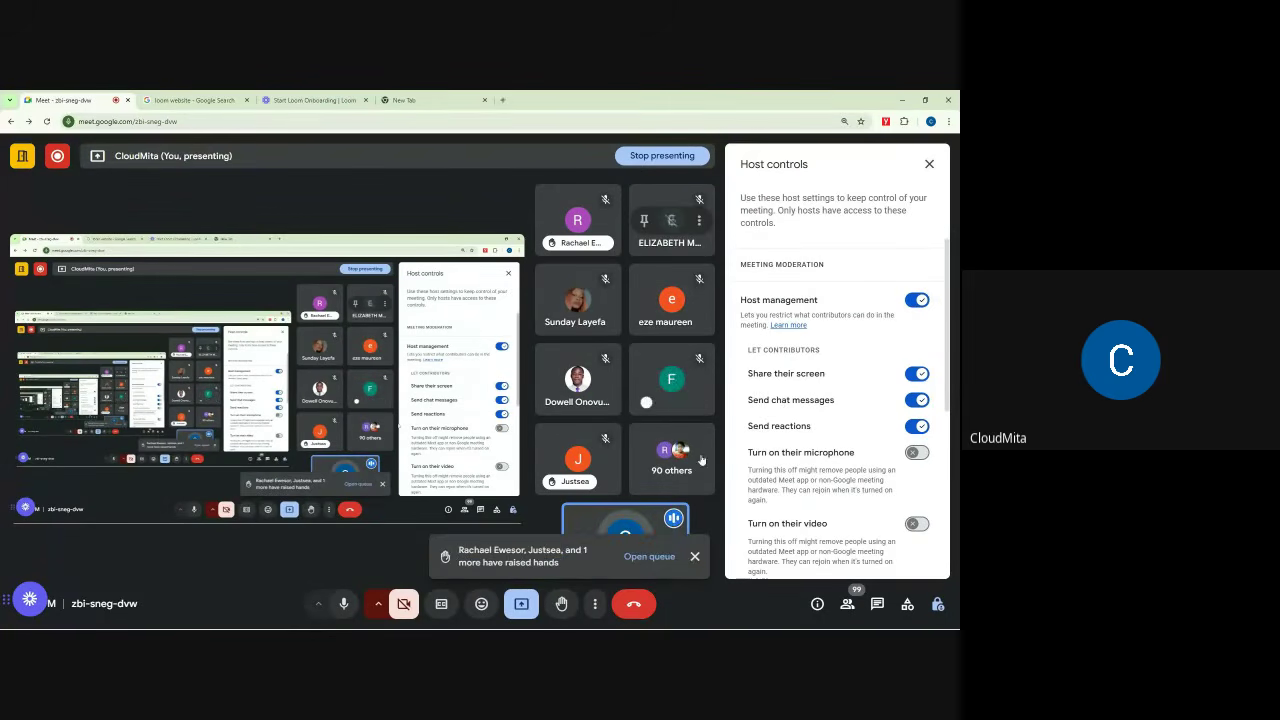
# Step: Dismiss the raised-hands toast, re-enable contributors' microphones, and close Host controls
pyautogui.click(695, 557)
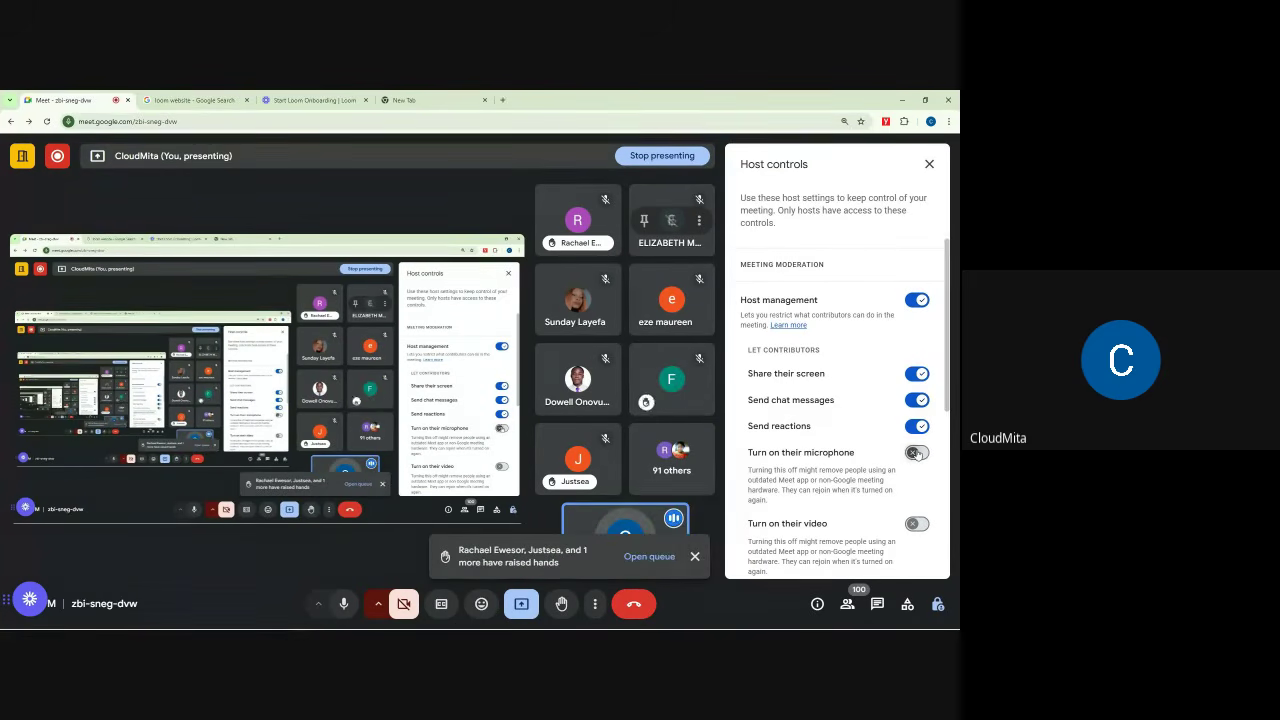
pyautogui.click(695, 556)
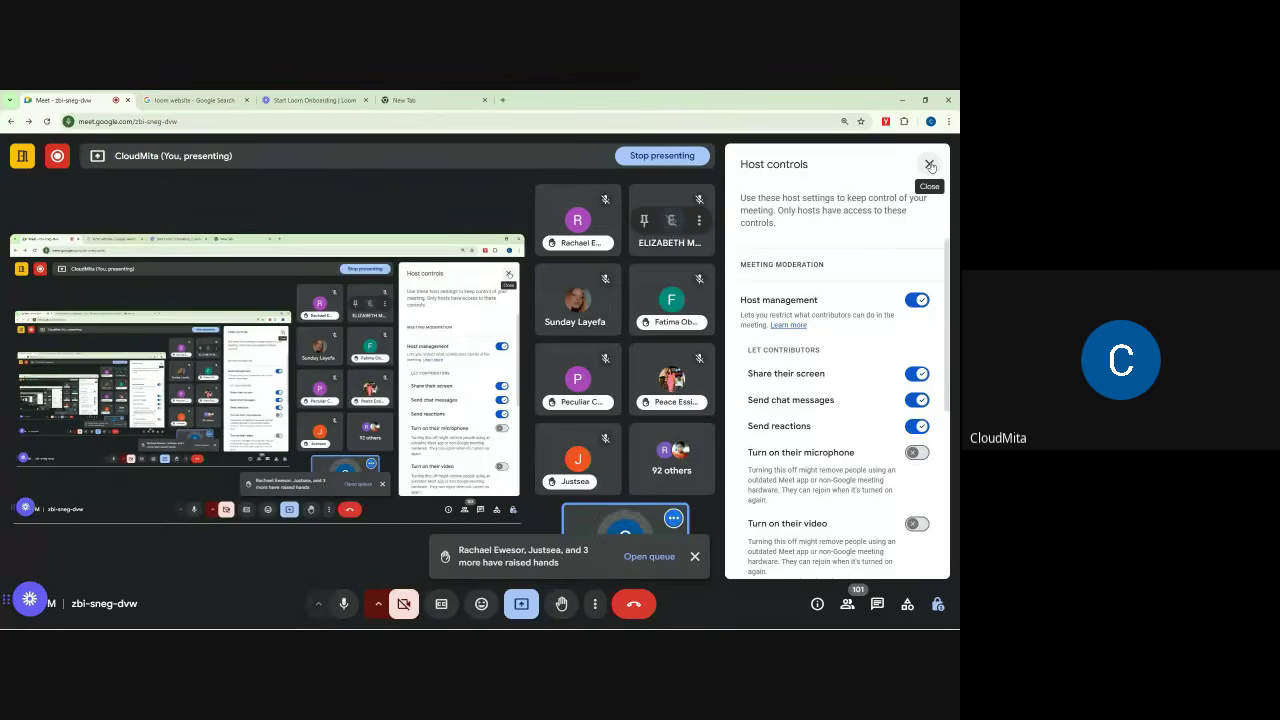
pyautogui.click(917, 453)
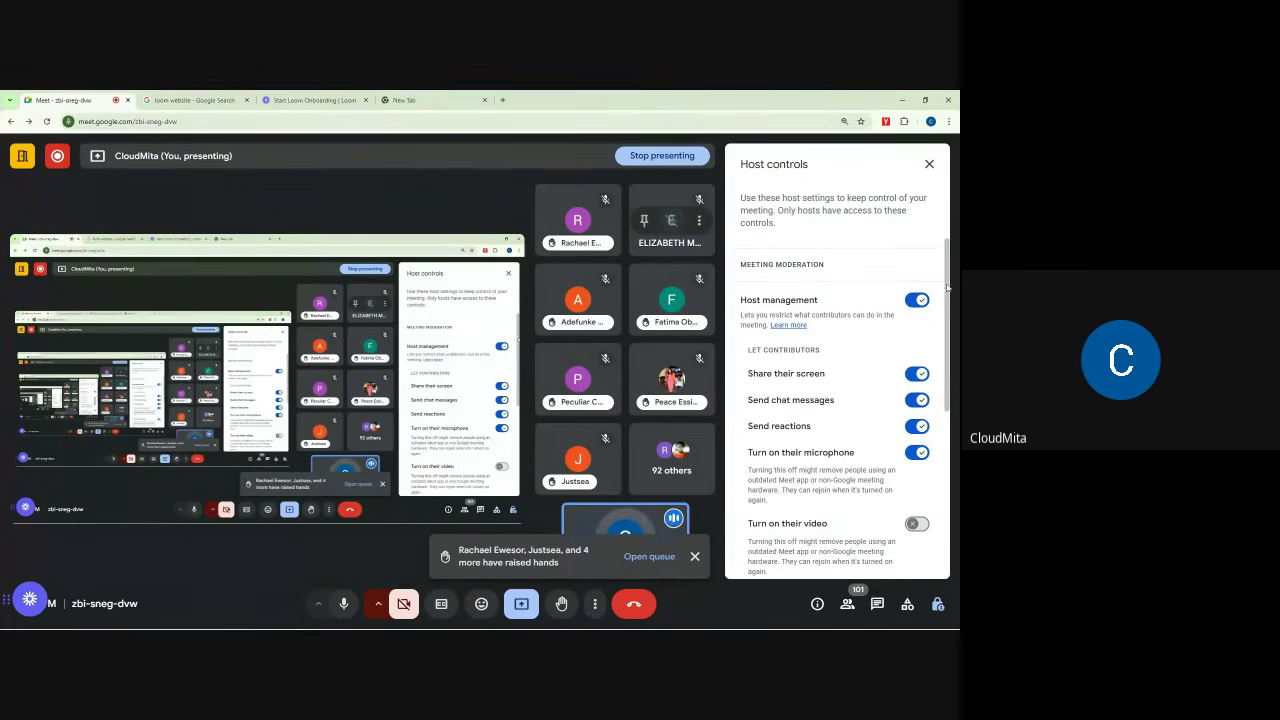
pyautogui.click(929, 164)
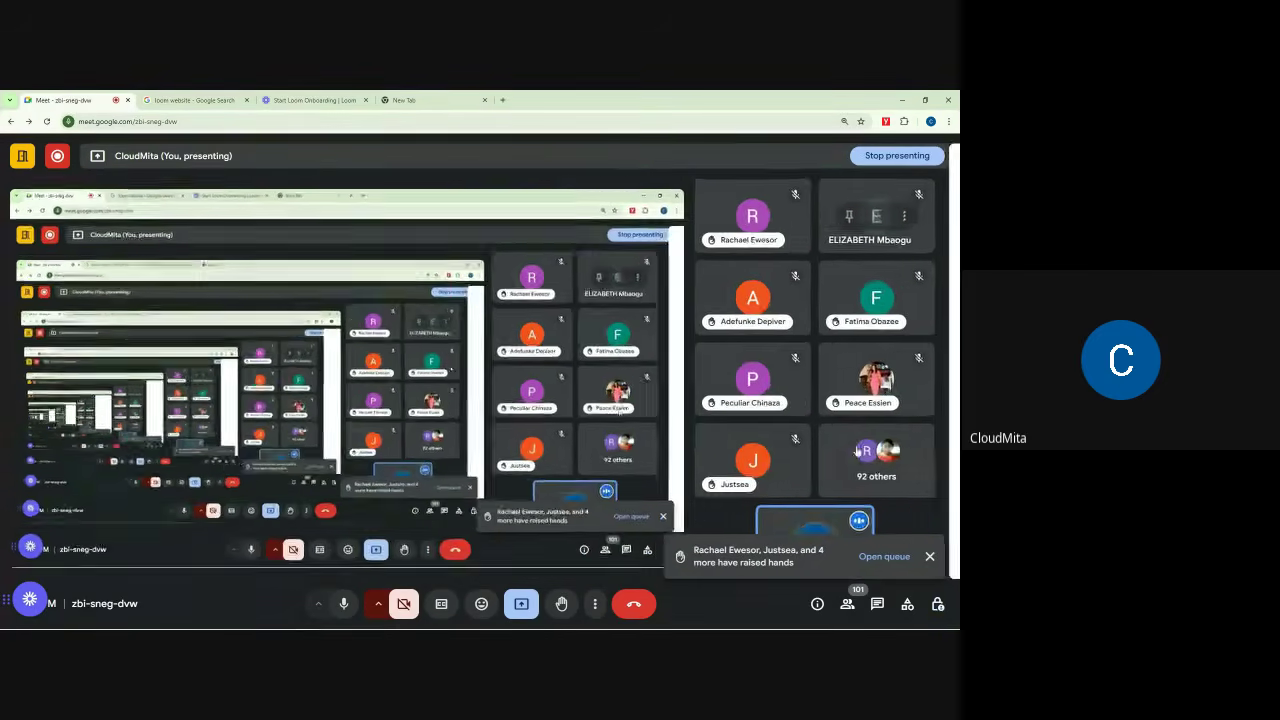
# Step: Dismiss the raised-hands toast and mute the speaking participant for everyone
pyautogui.click(929, 556)
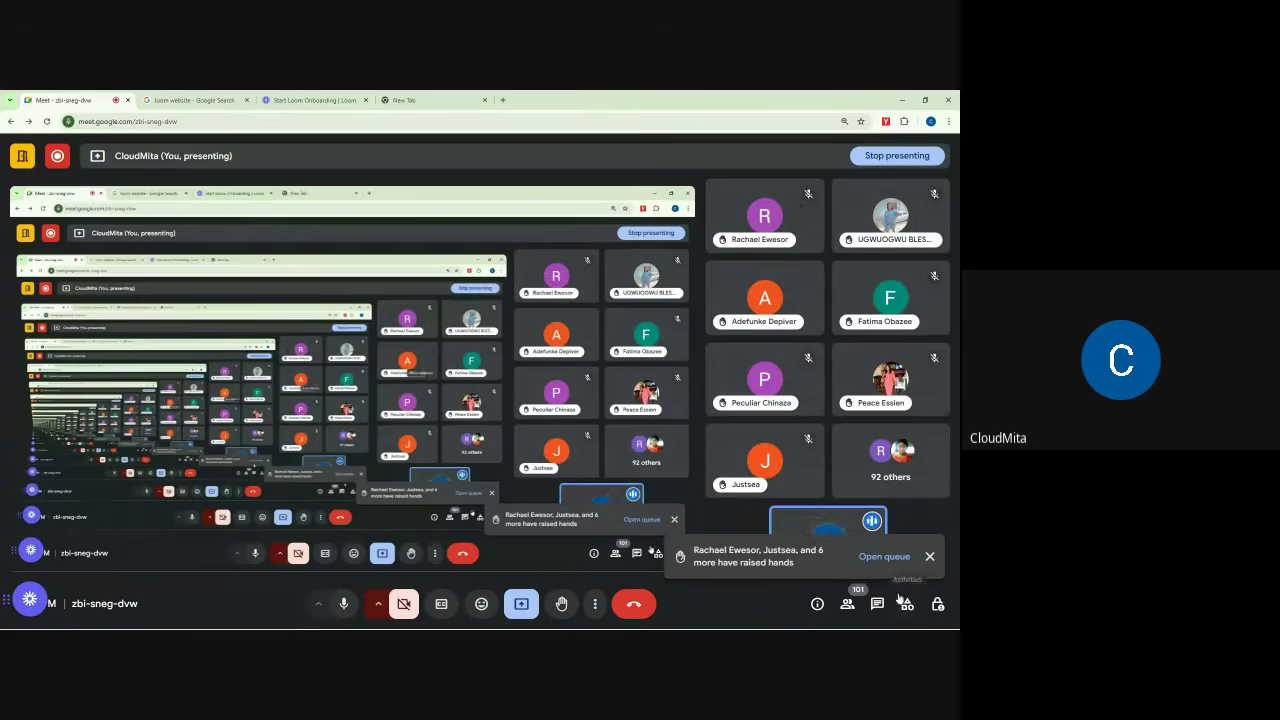
pyautogui.click(929, 557)
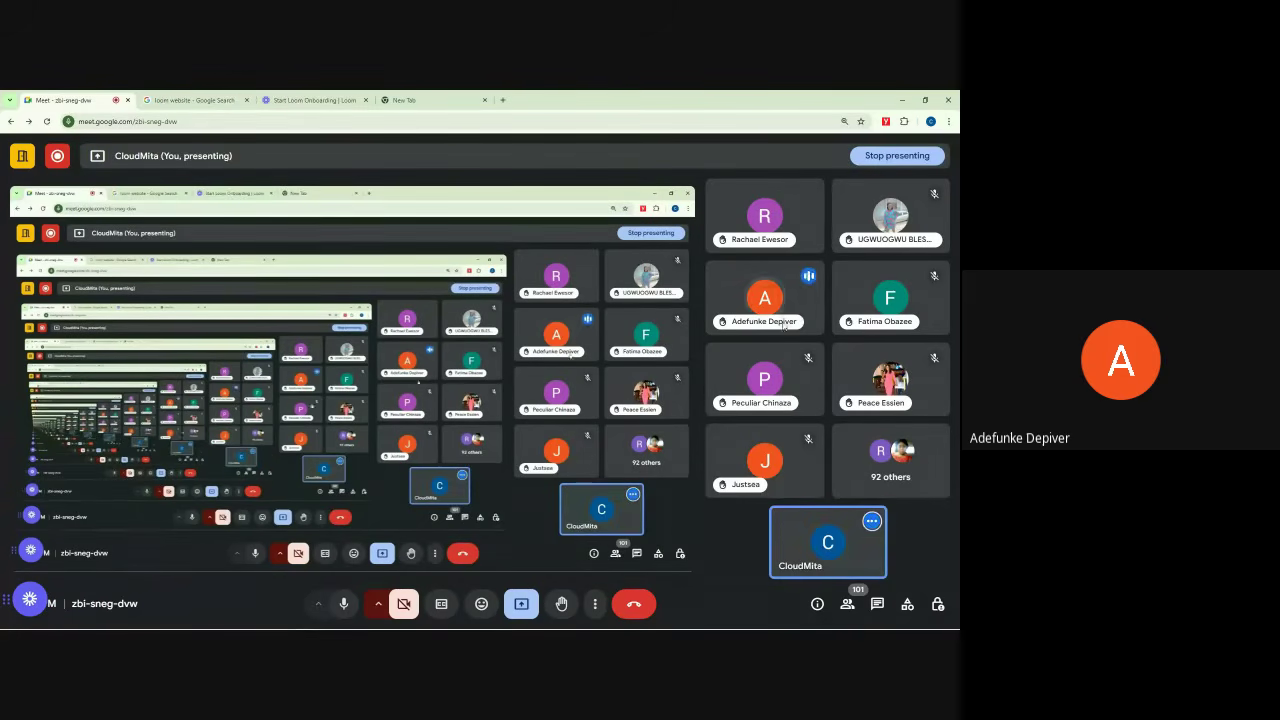
pyautogui.click(766, 298)
pyautogui.click(567, 406)
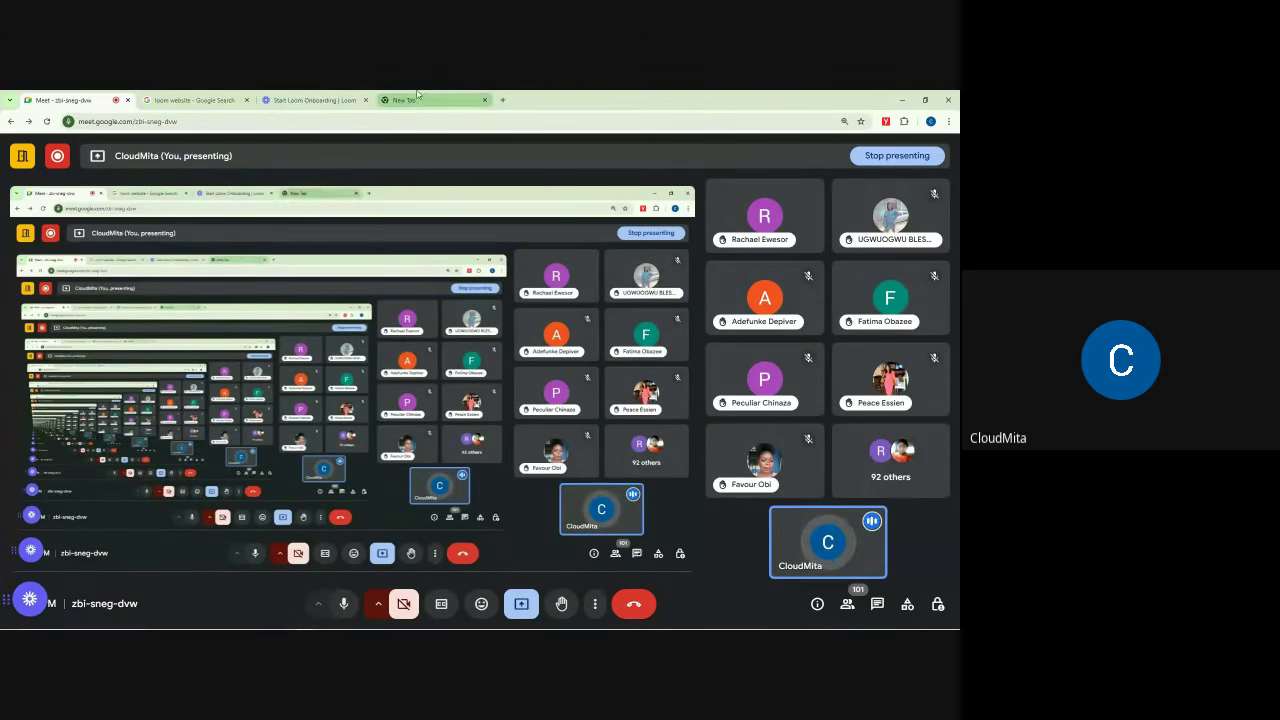
# Step: Check the Loom tab, then mute a second participant and dismiss the raised-hands toast
pyautogui.click(356, 95)
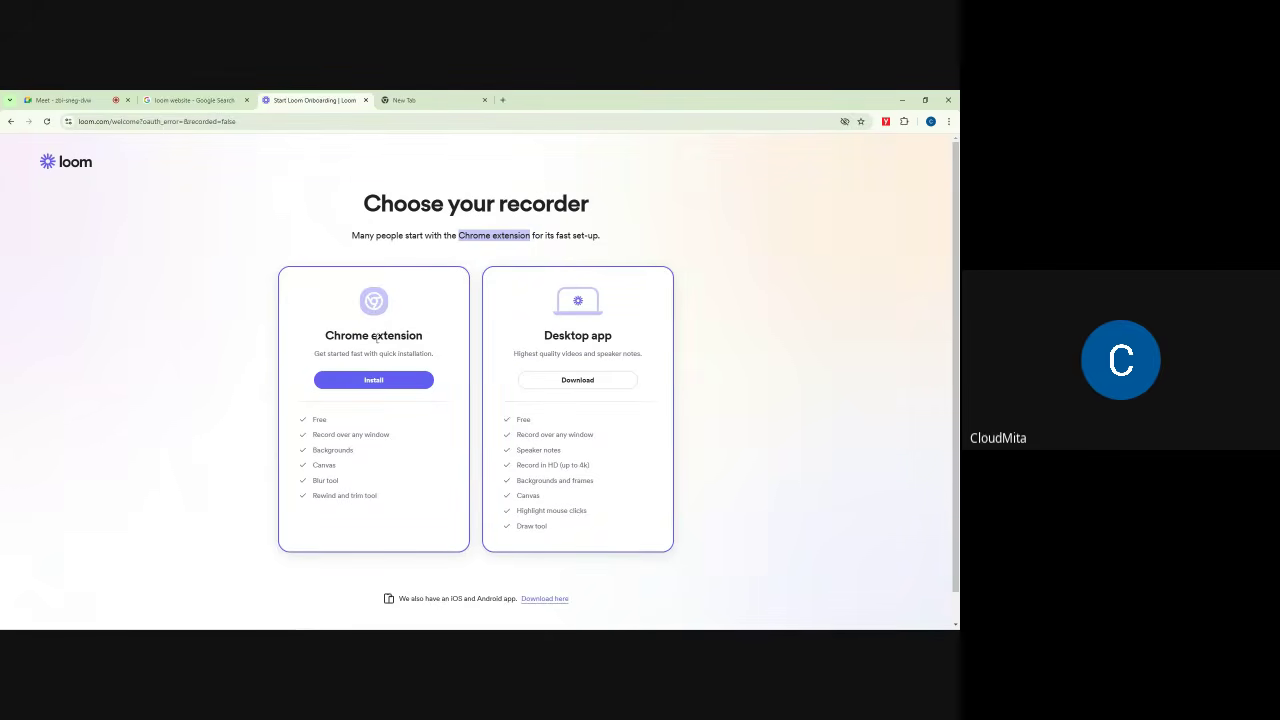
pyautogui.click(364, 381)
pyautogui.click(60, 100)
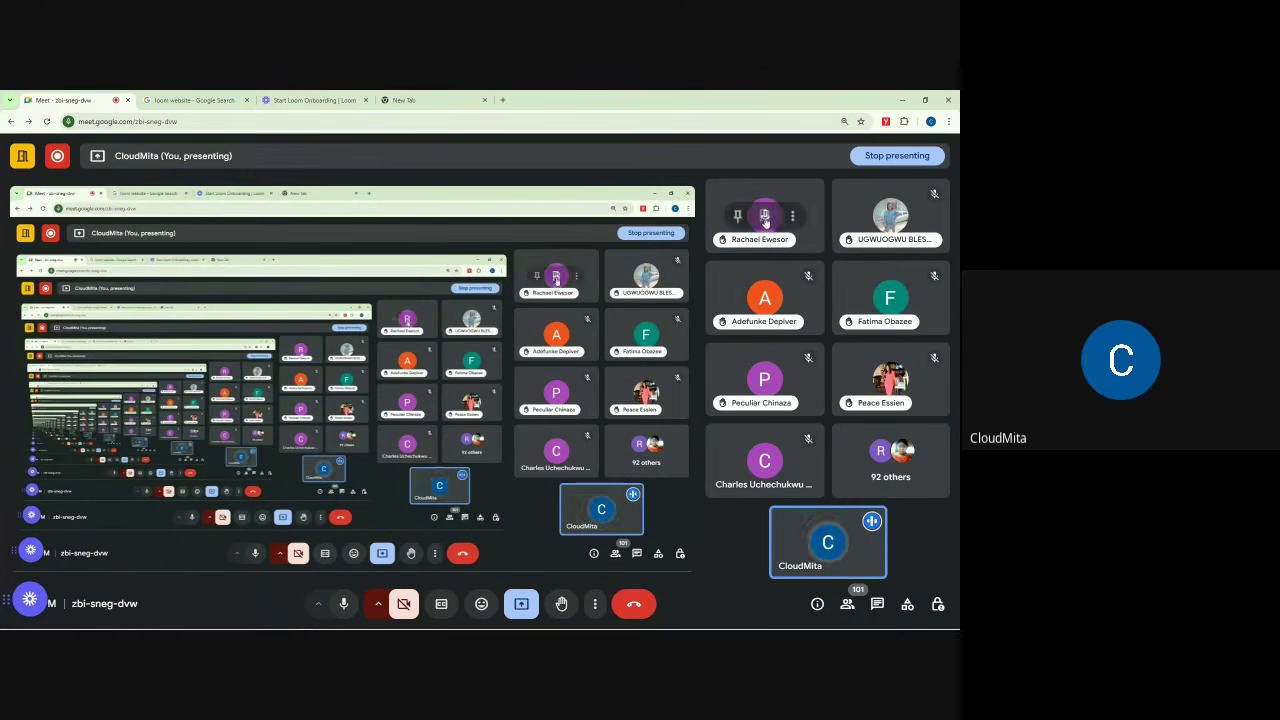
pyautogui.click(765, 218)
pyautogui.click(570, 405)
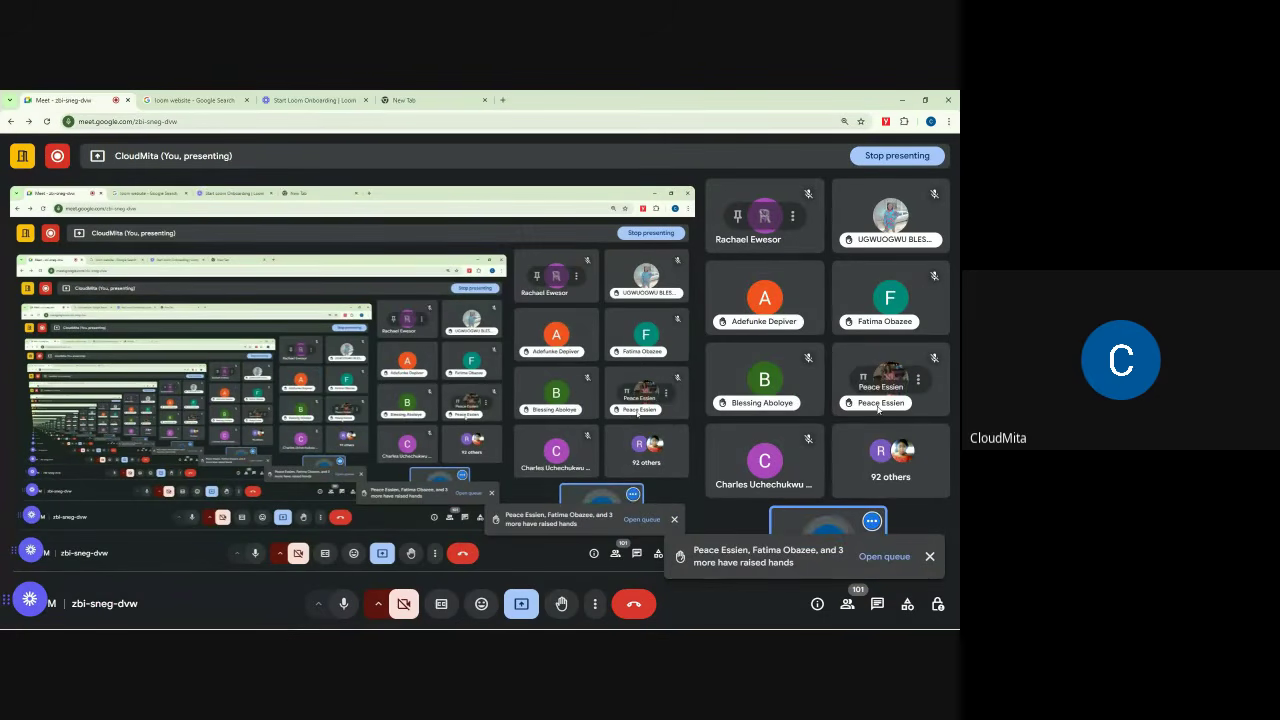
pyautogui.click(929, 556)
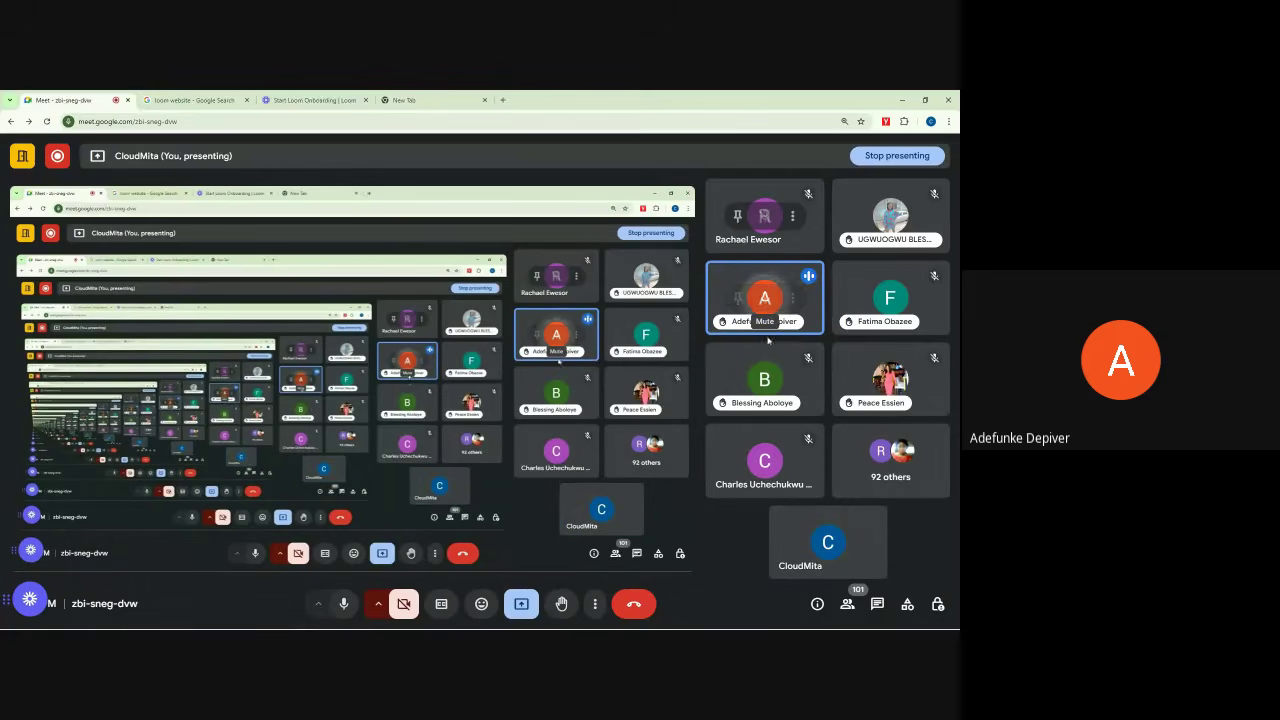
pyautogui.click(847, 604)
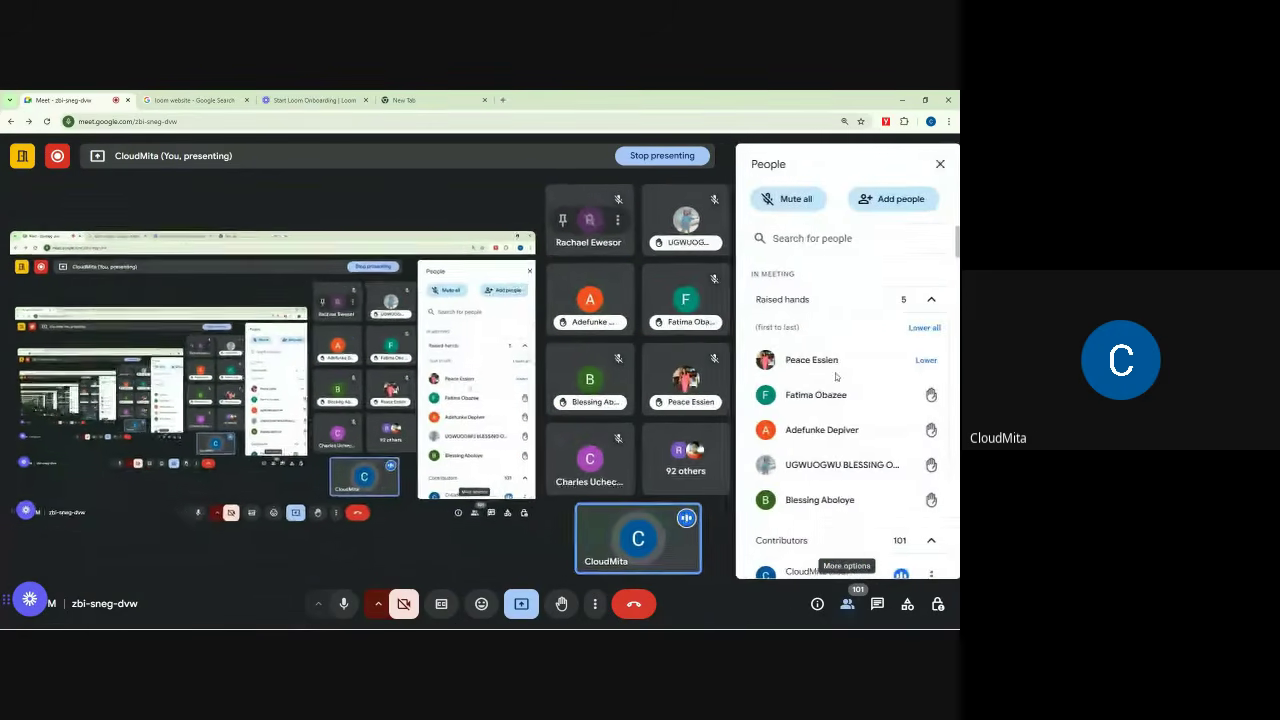
pyautogui.scroll(-5, 832, 380)
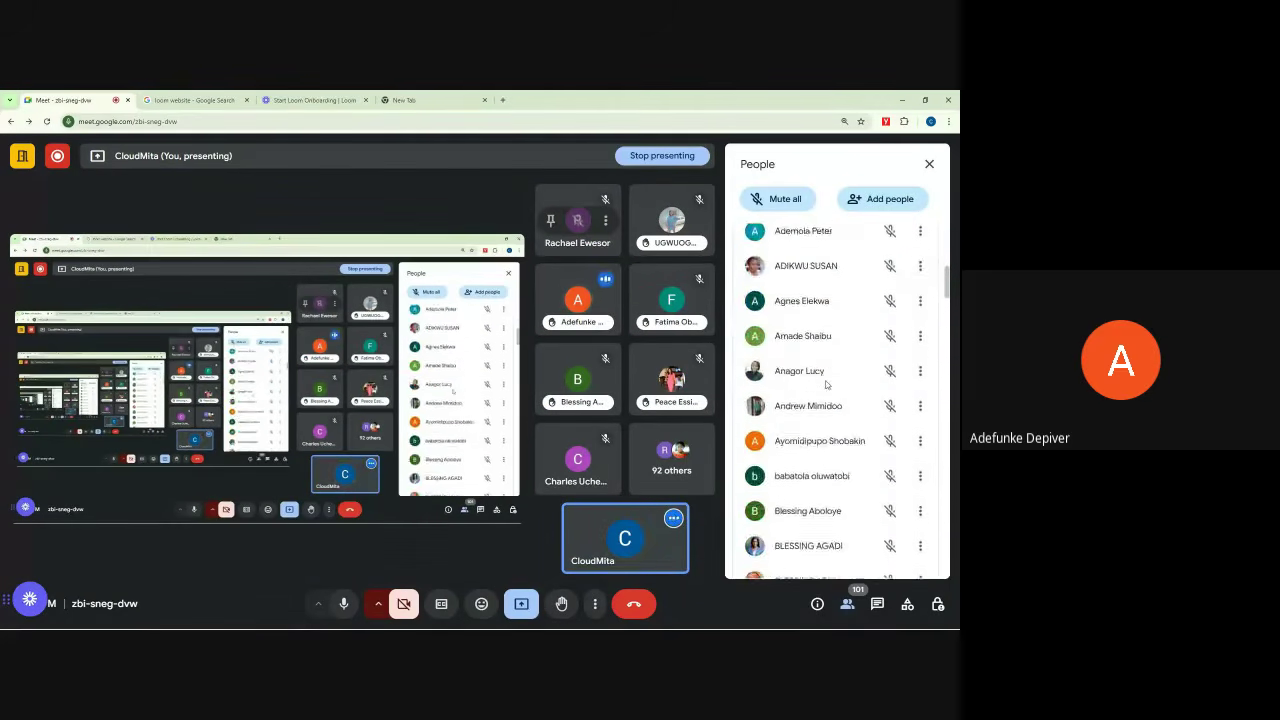
pyautogui.scroll(-9, 826, 383)
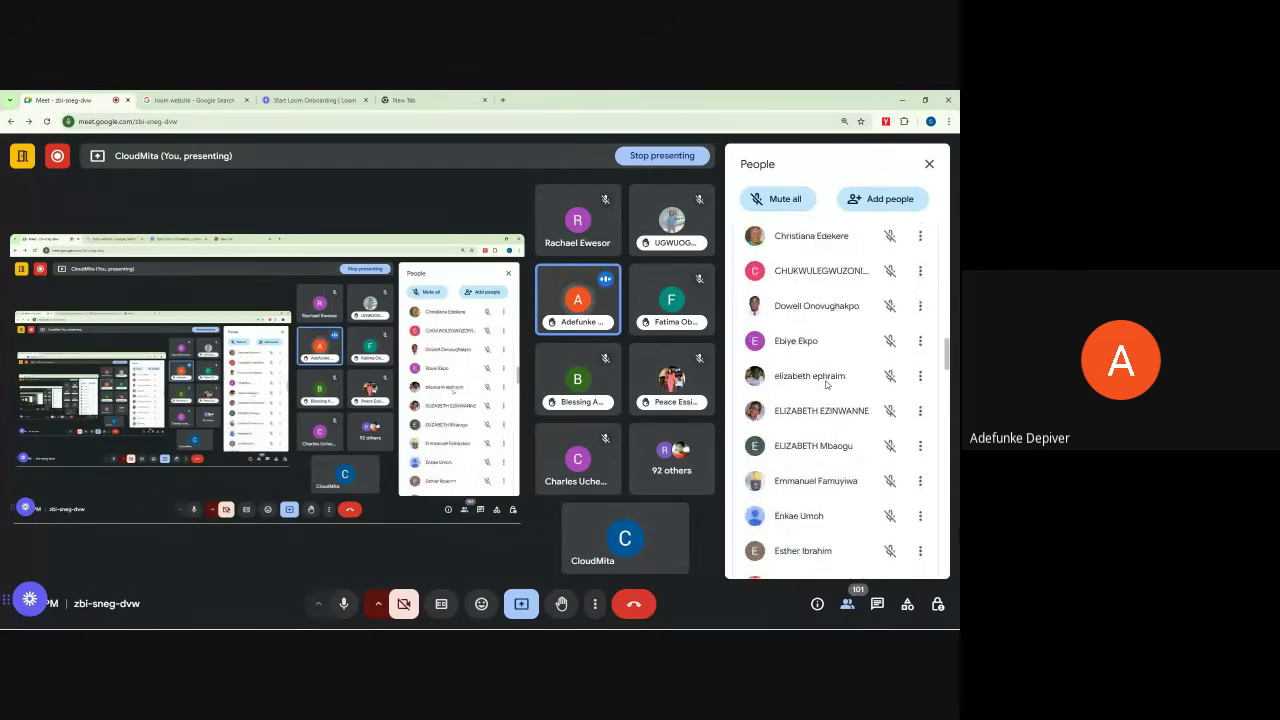
pyautogui.scroll(-10, 826, 383)
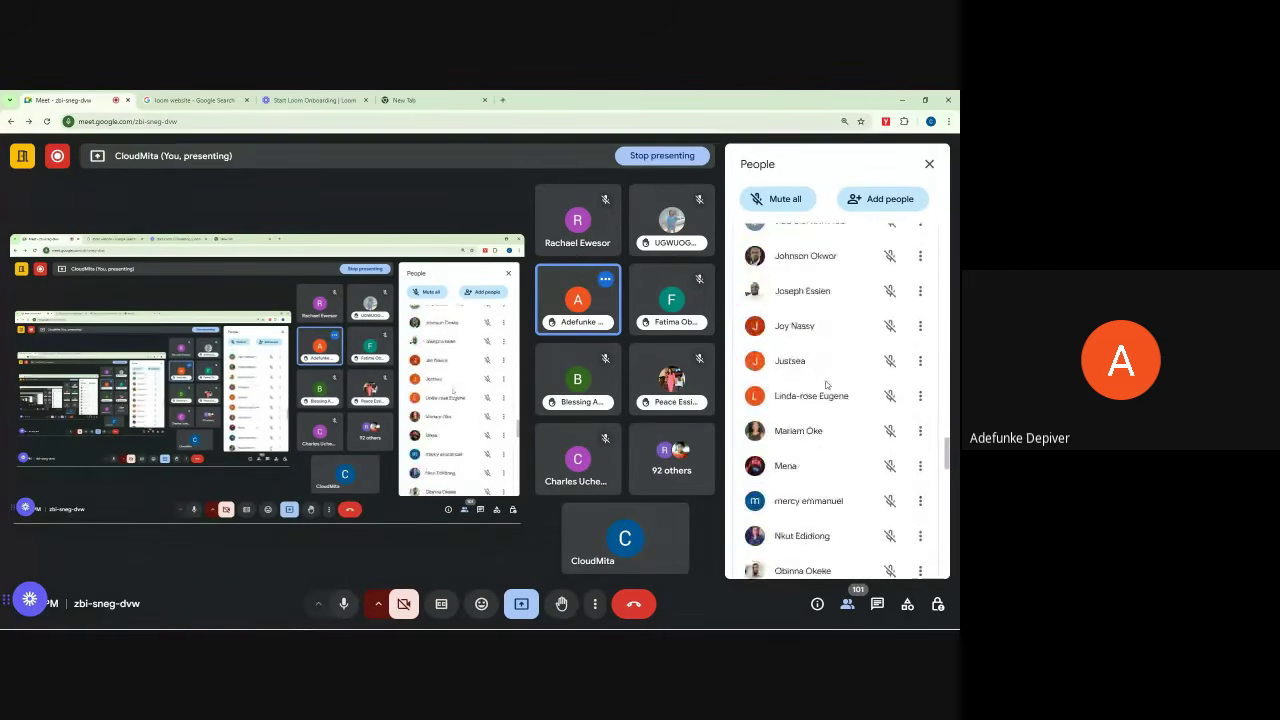
pyautogui.scroll(-10, 826, 383)
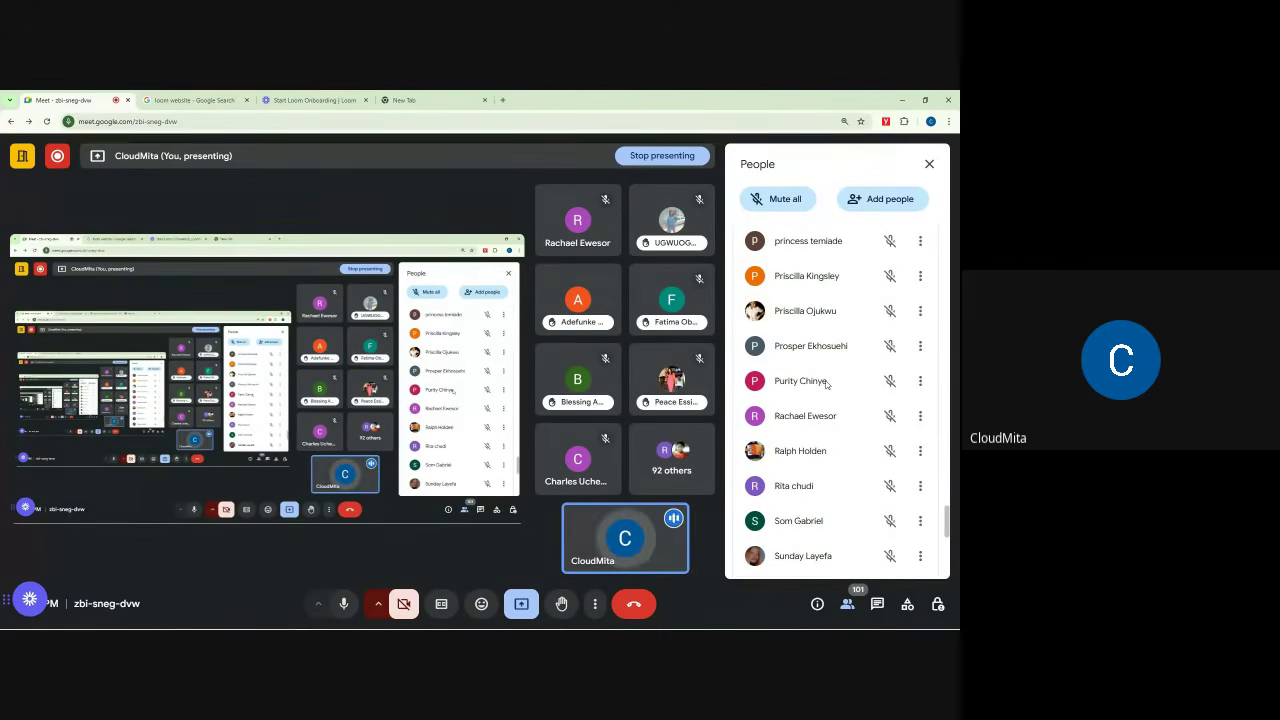
pyautogui.scroll(-5, 826, 383)
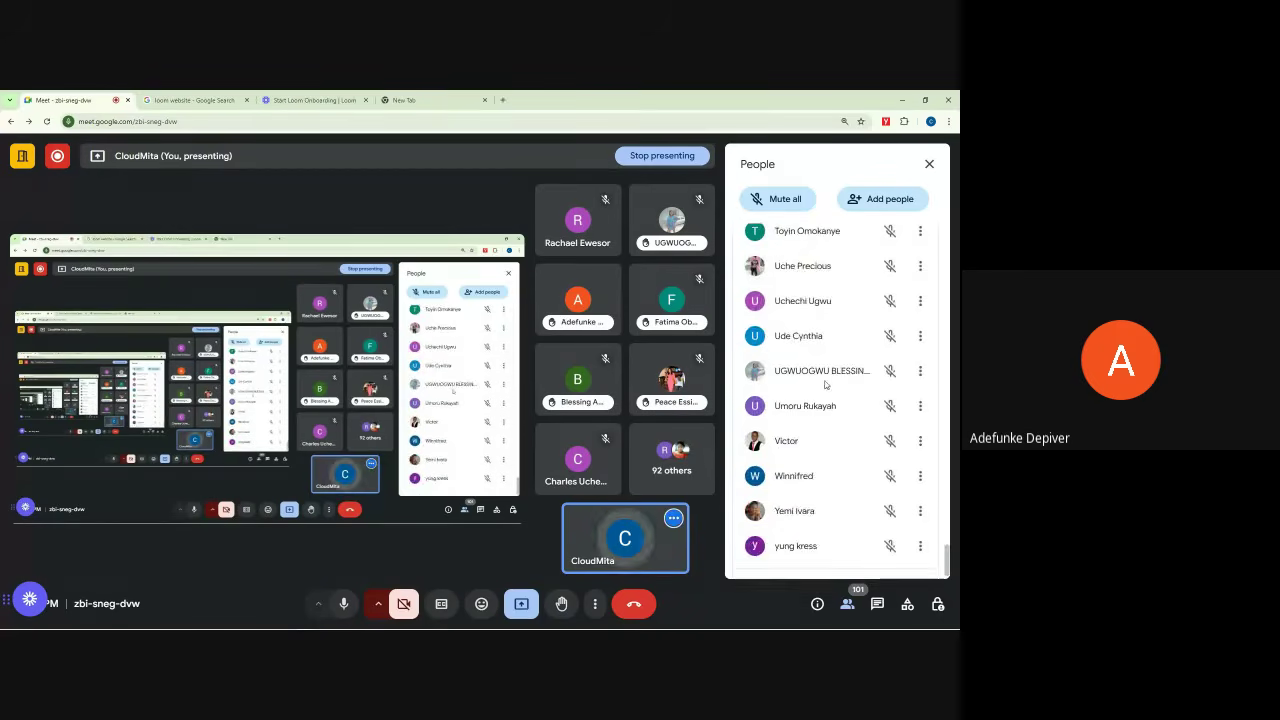
pyautogui.scroll(20, 826, 383)
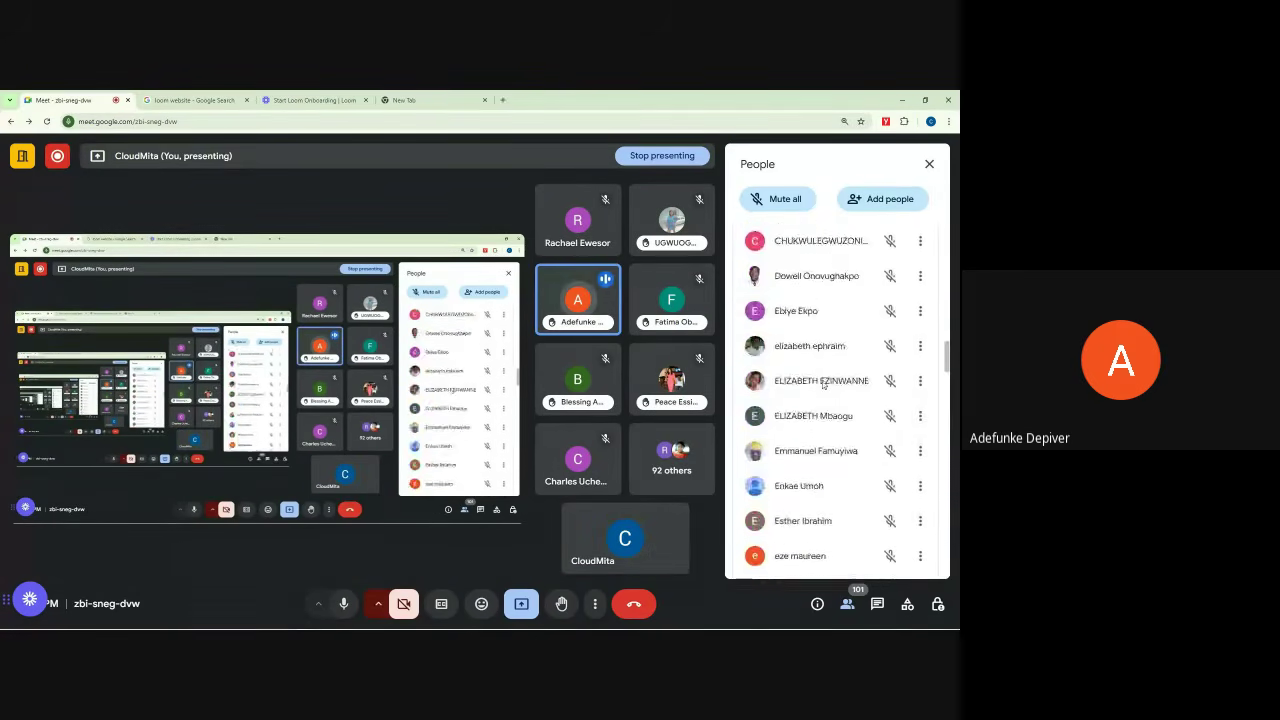
pyautogui.scroll(15, 822, 383)
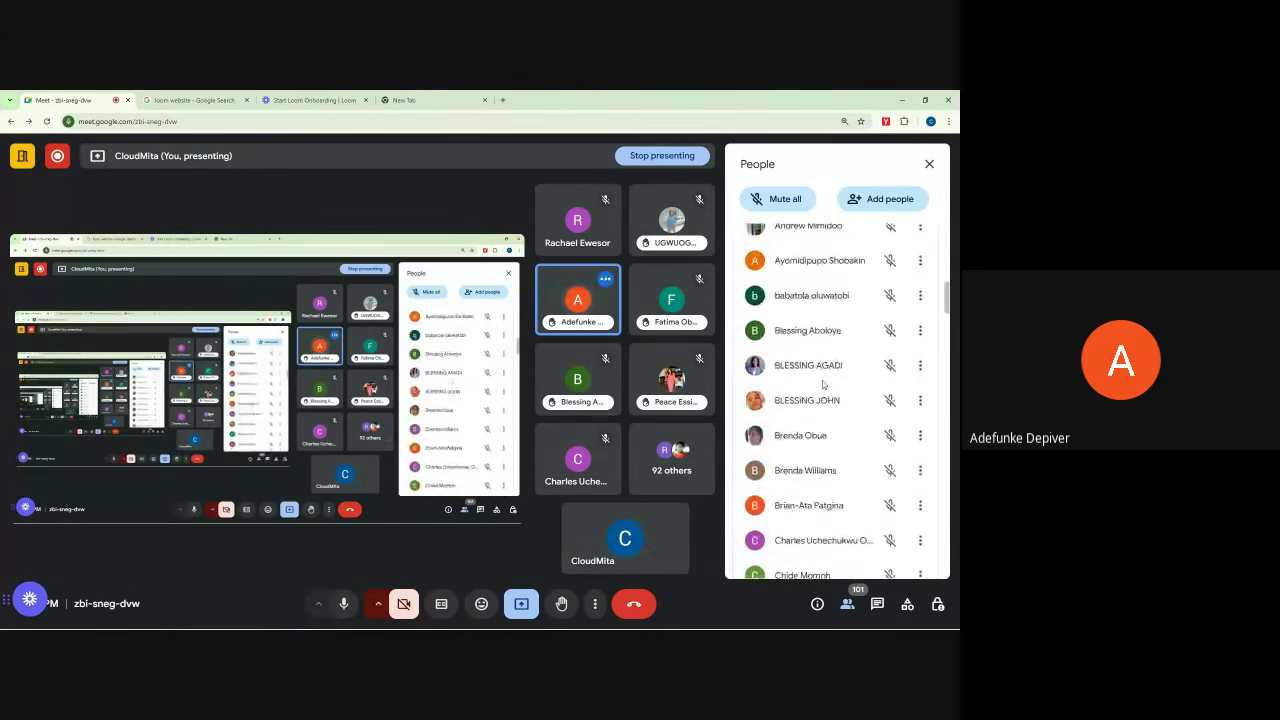
pyautogui.click(930, 166)
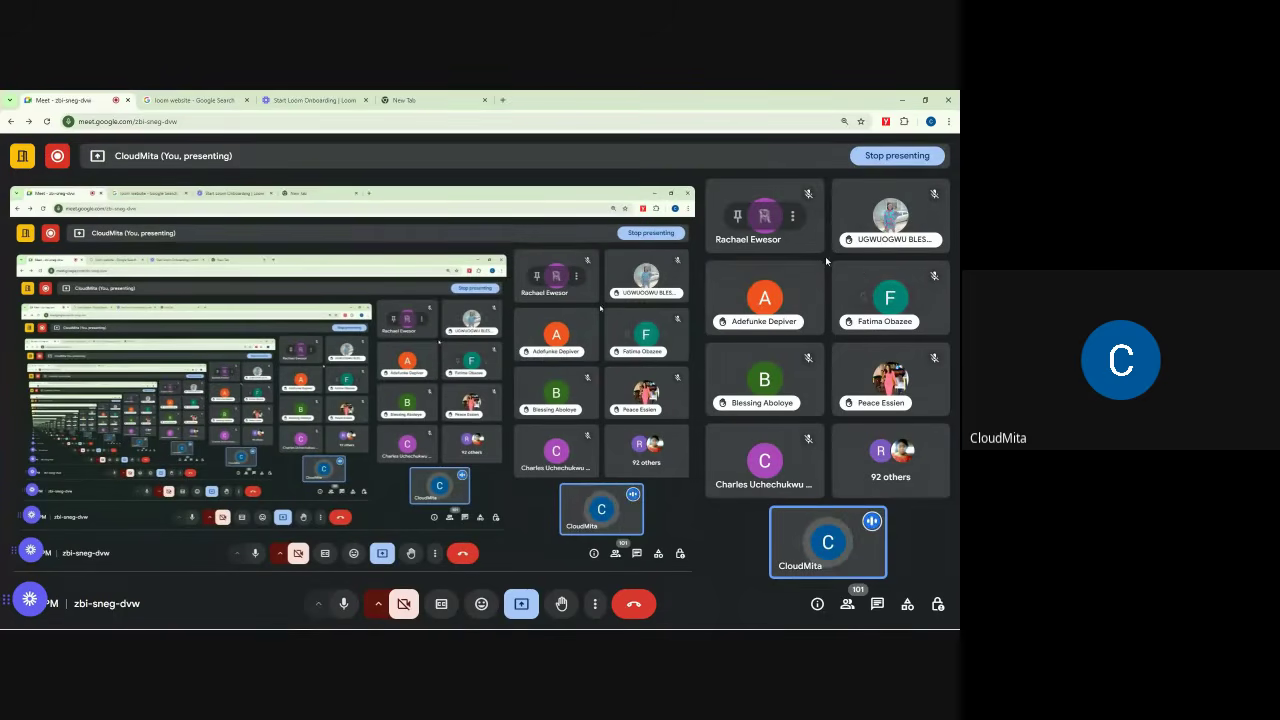
# Step: Mute the participant who resumed speaking for everyone in the call
pyautogui.click(765, 298)
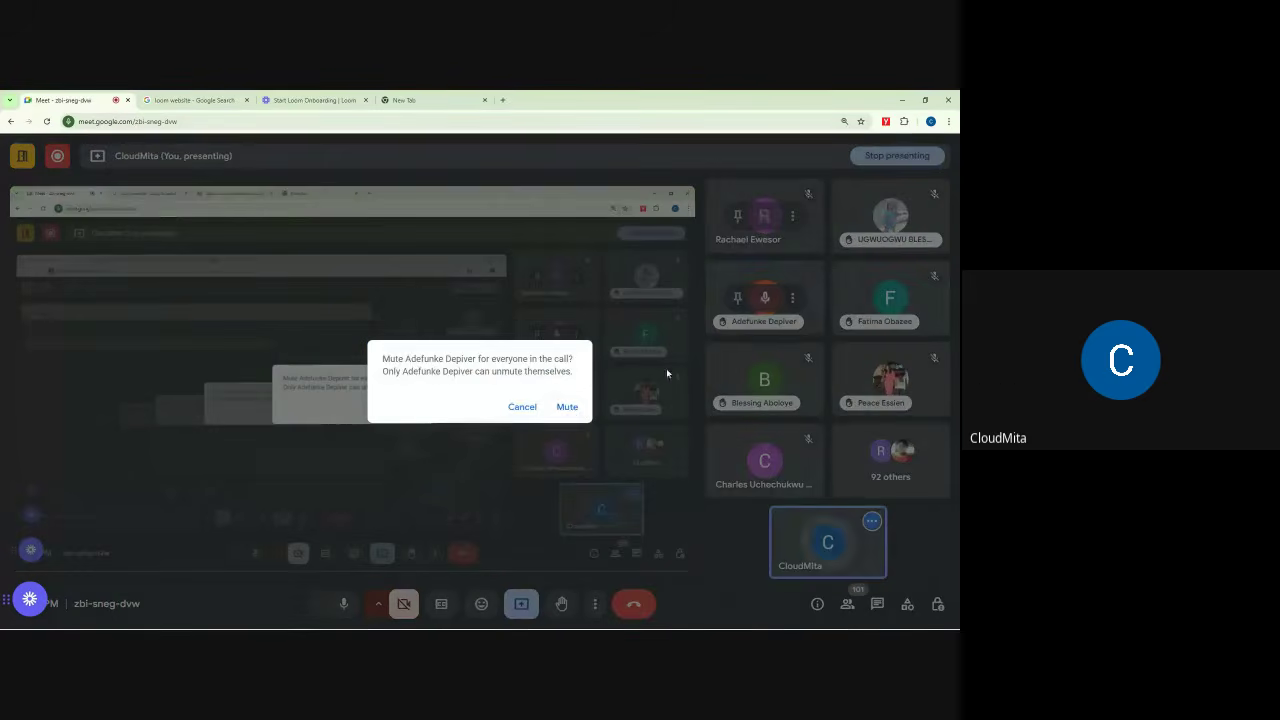
pyautogui.click(567, 408)
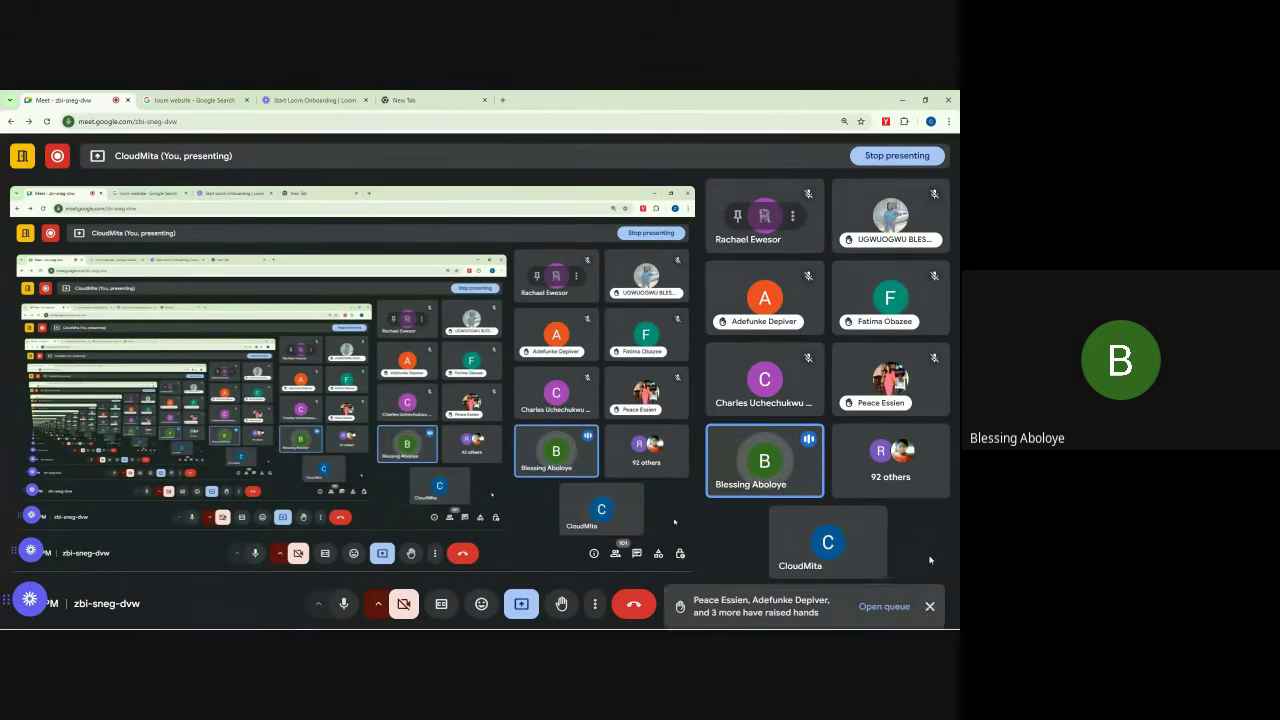
# Step: Close both raised-hands notifications as they reappear over the tiles
pyautogui.click(929, 558)
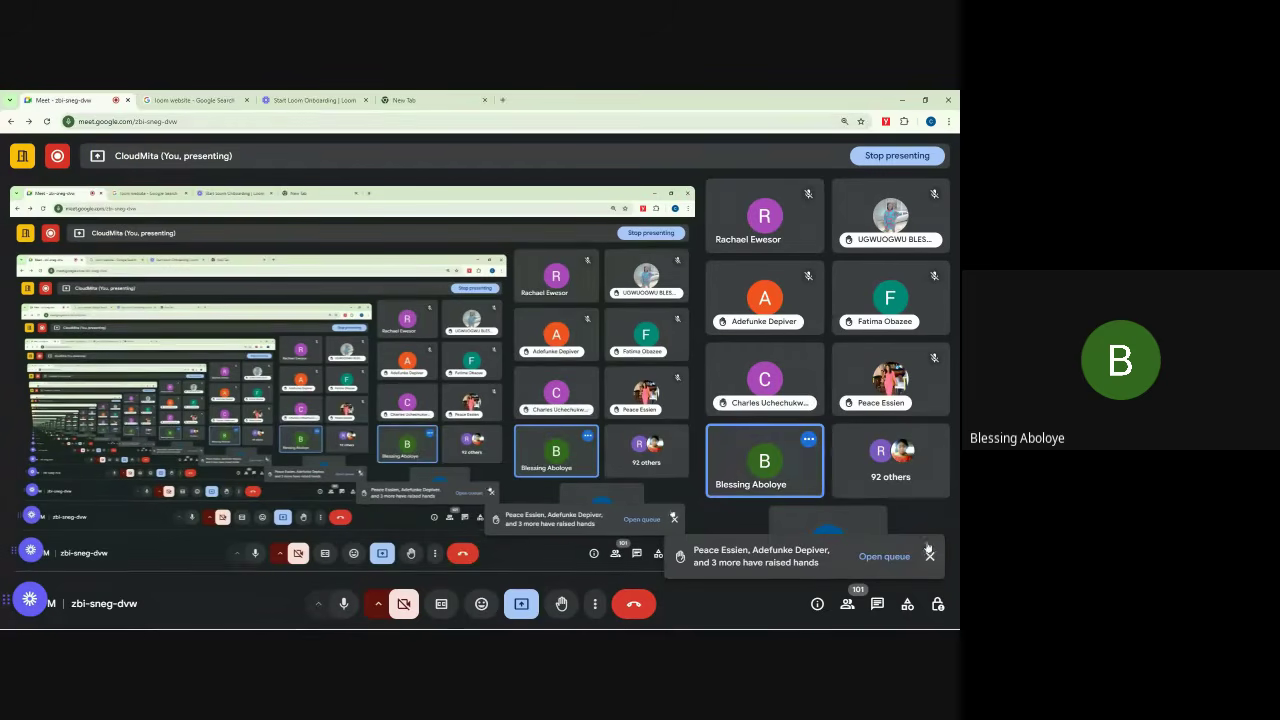
pyautogui.click(930, 557)
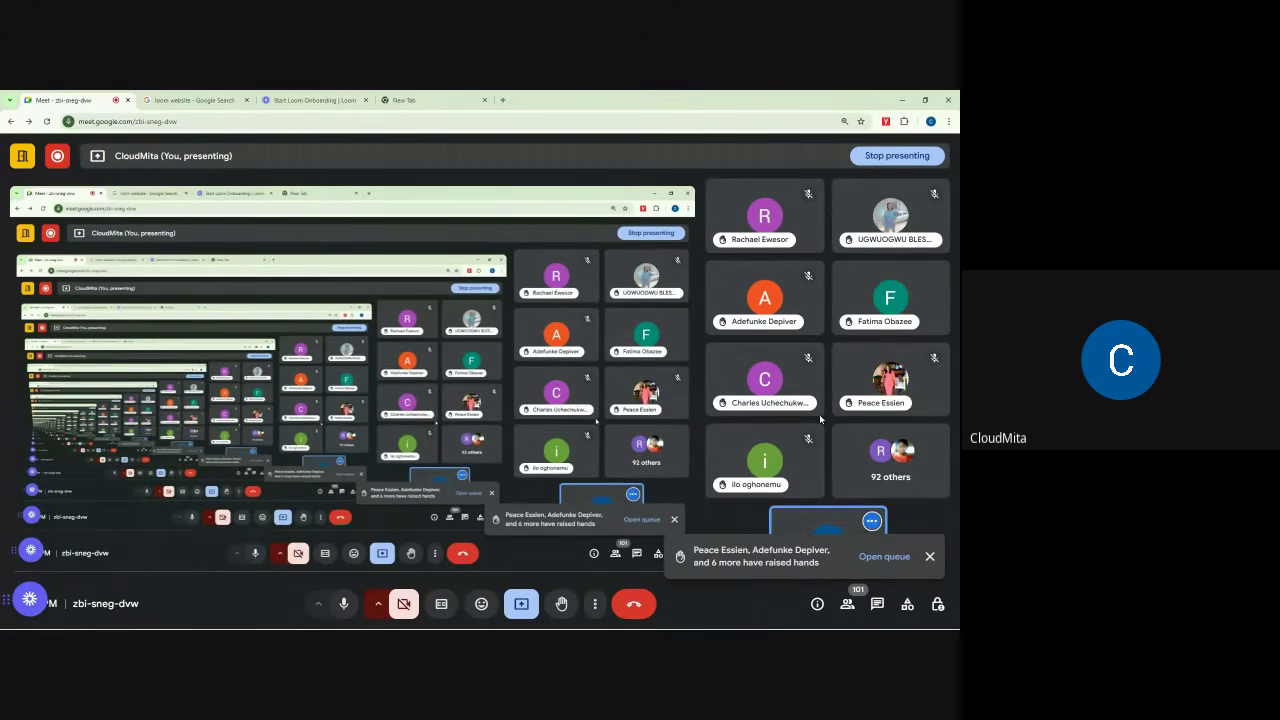
# Step: Mute the speaking participant for everyone and dismiss both raised-hands notifications
pyautogui.click(891, 298)
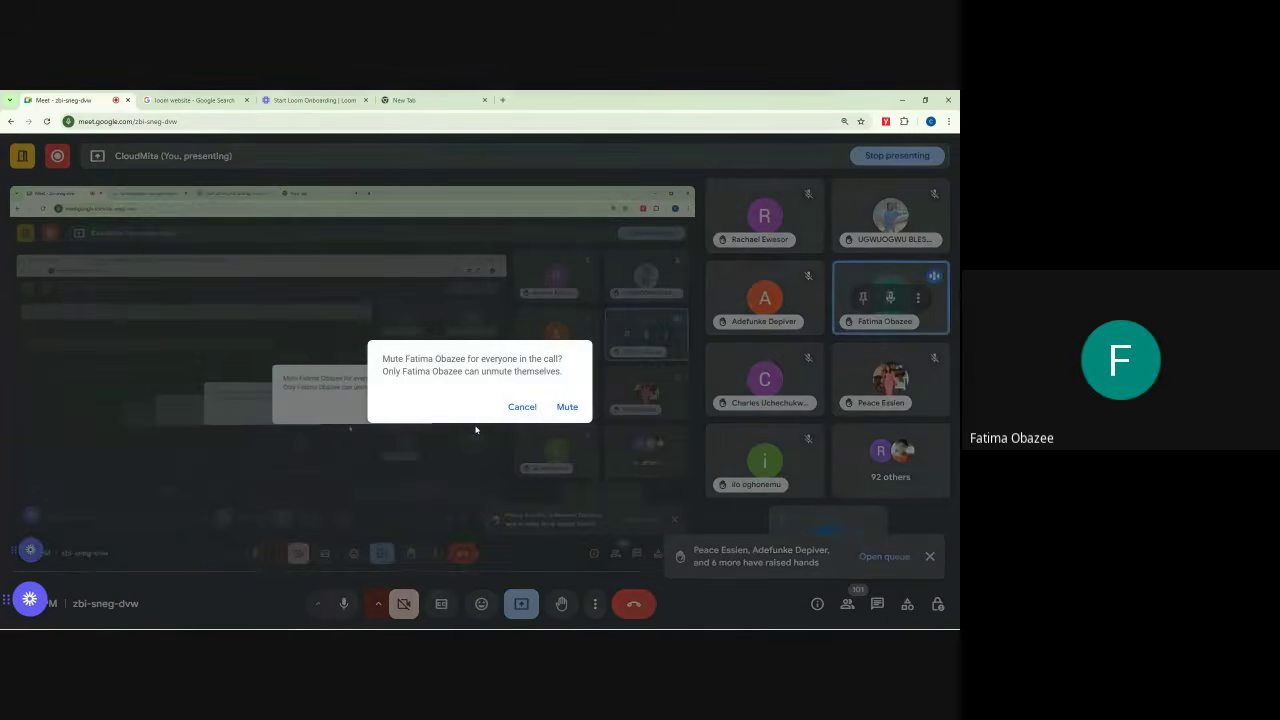
pyautogui.click(567, 407)
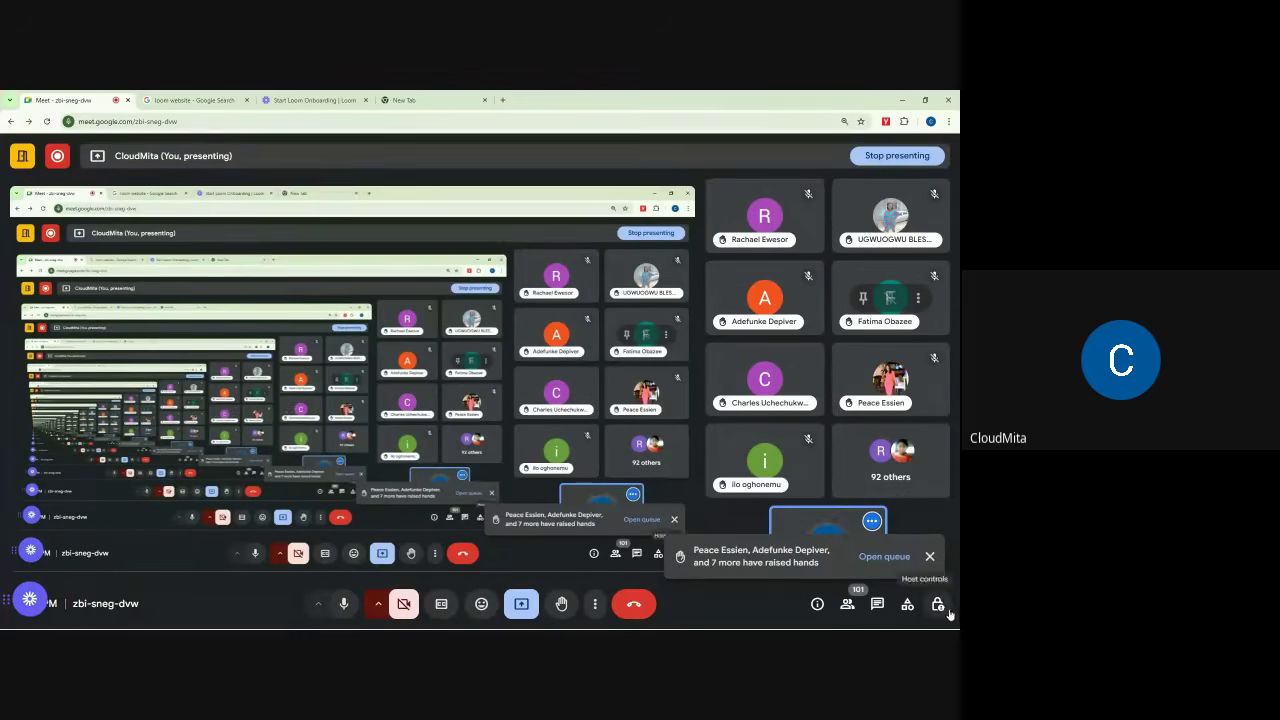
pyautogui.click(930, 557)
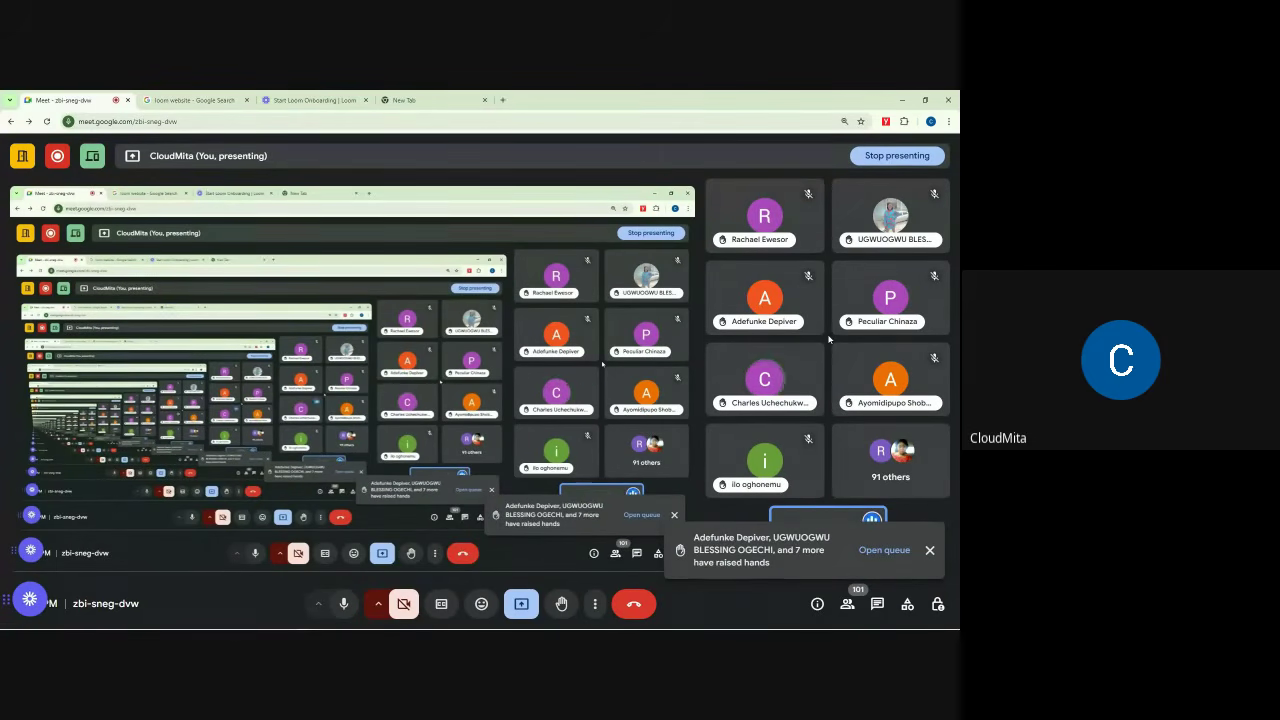
pyautogui.click(928, 555)
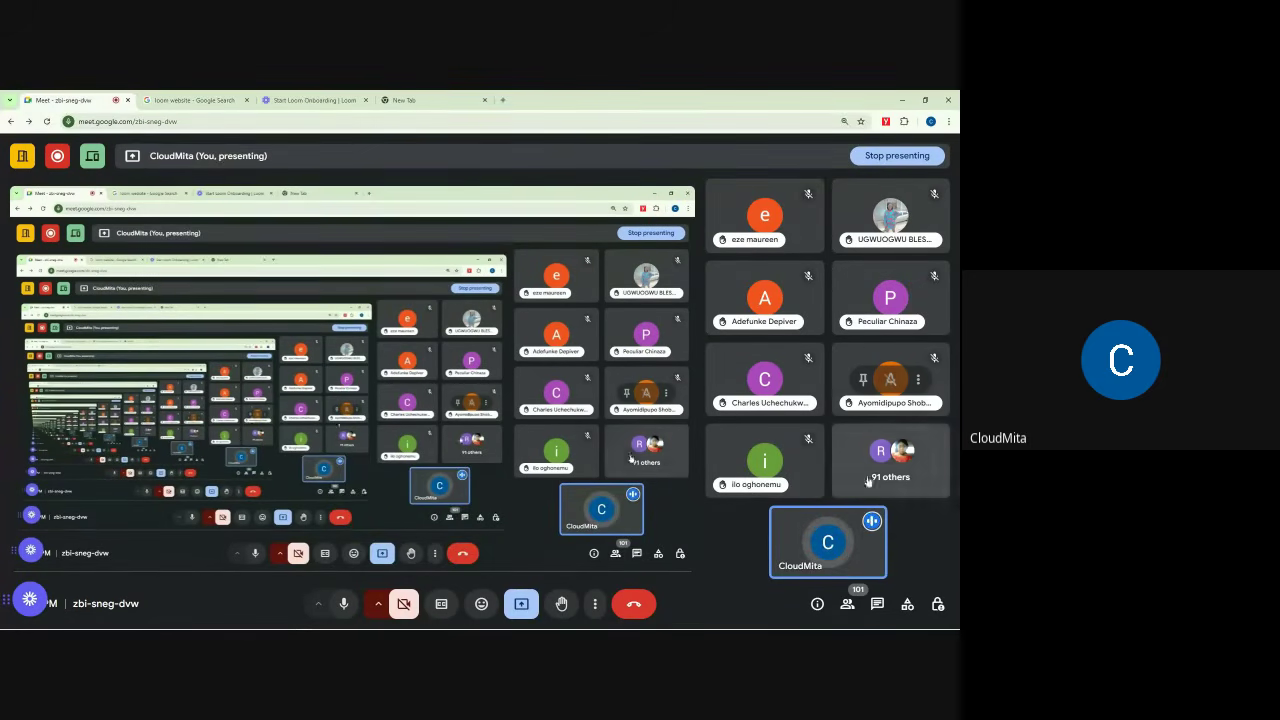
pyautogui.click(847, 604)
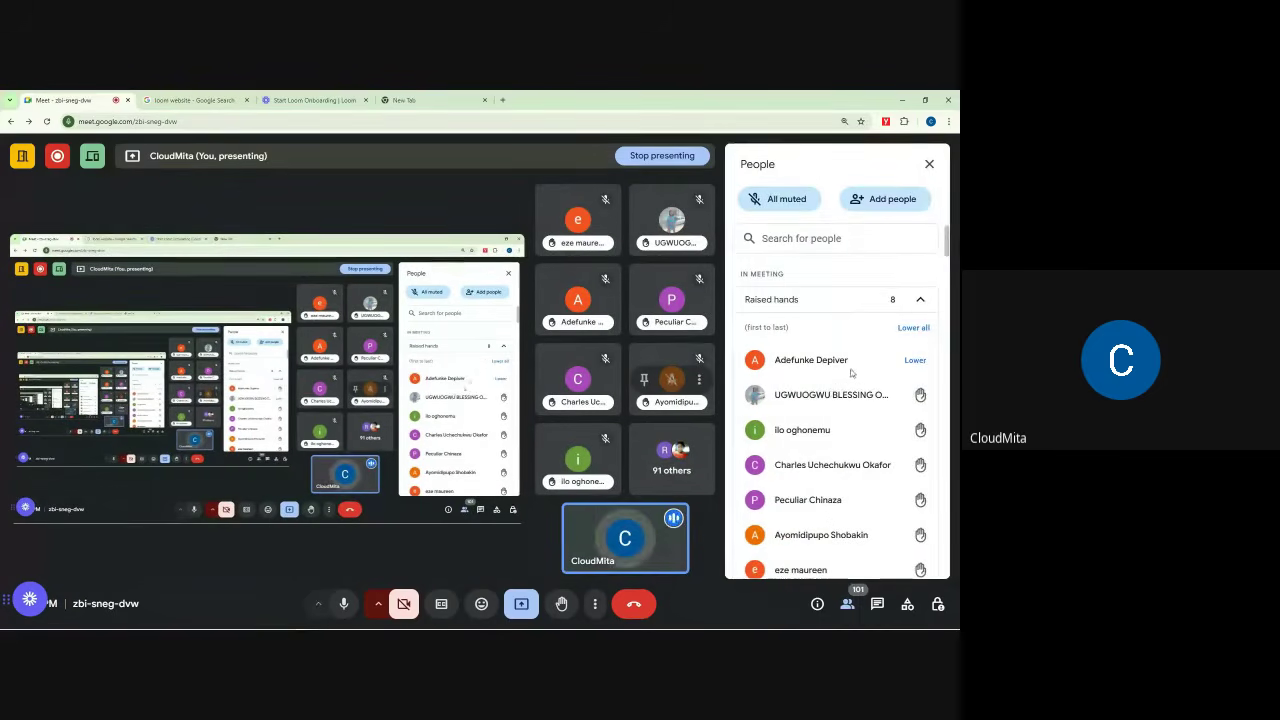
pyautogui.scroll(-3, 881, 363)
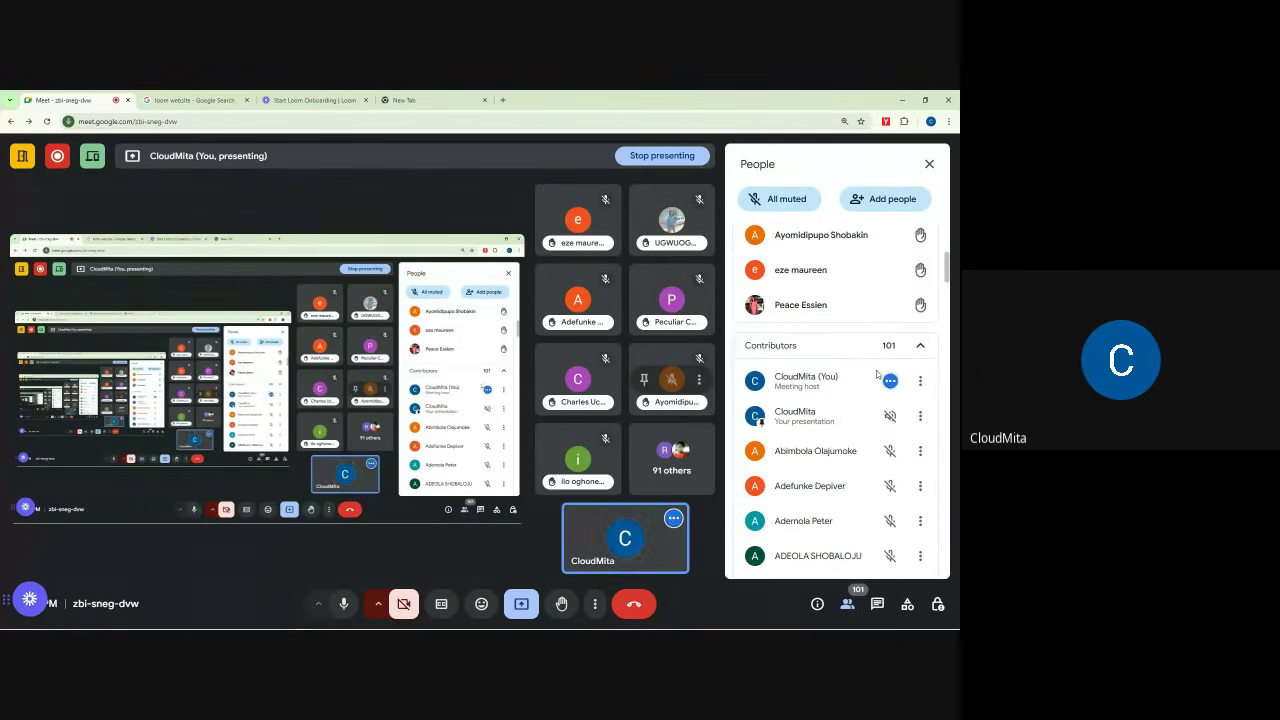
pyautogui.scroll(-3, 845, 460)
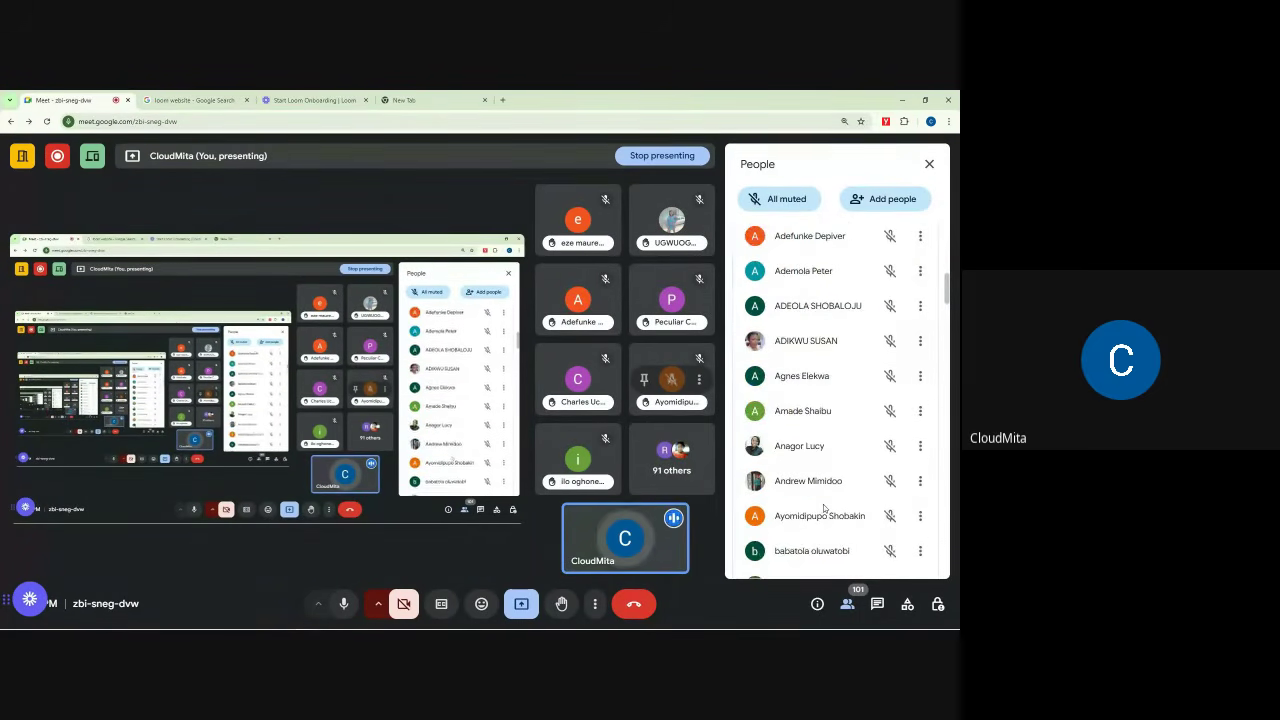
pyautogui.scroll(-3, 824, 509)
pyautogui.scroll(3, 820, 503)
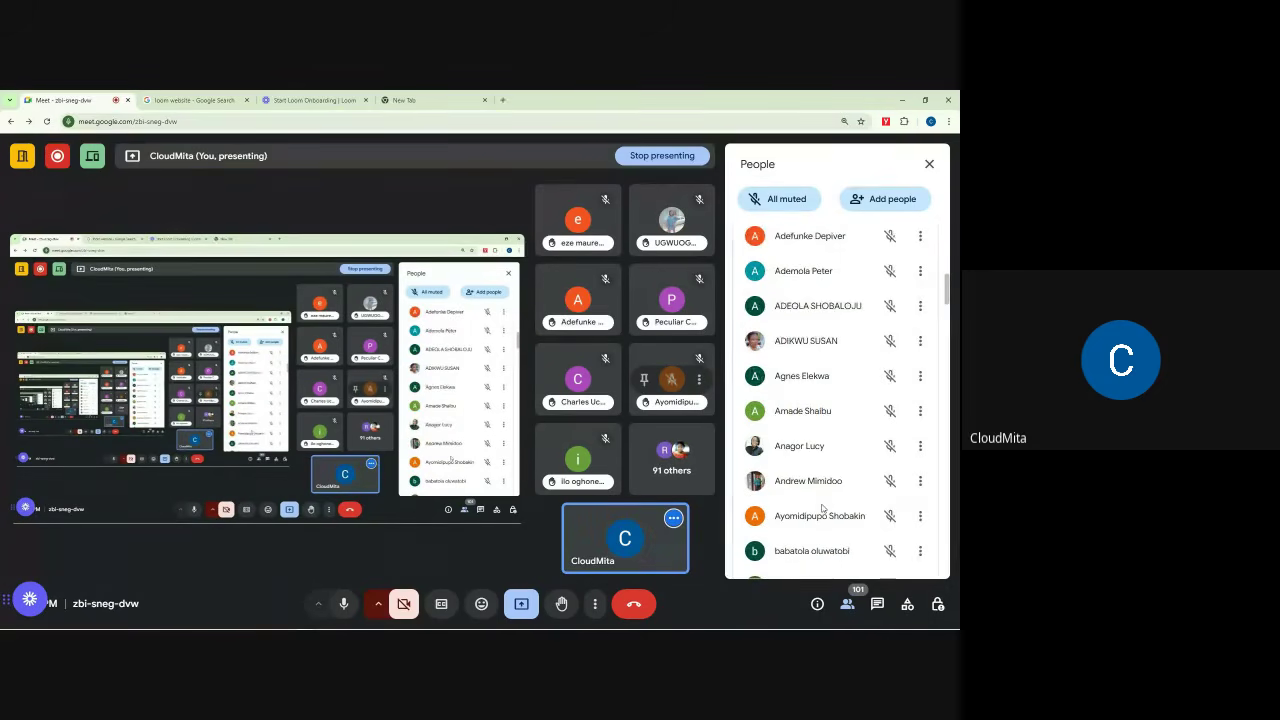
pyautogui.scroll(-1, 822, 508)
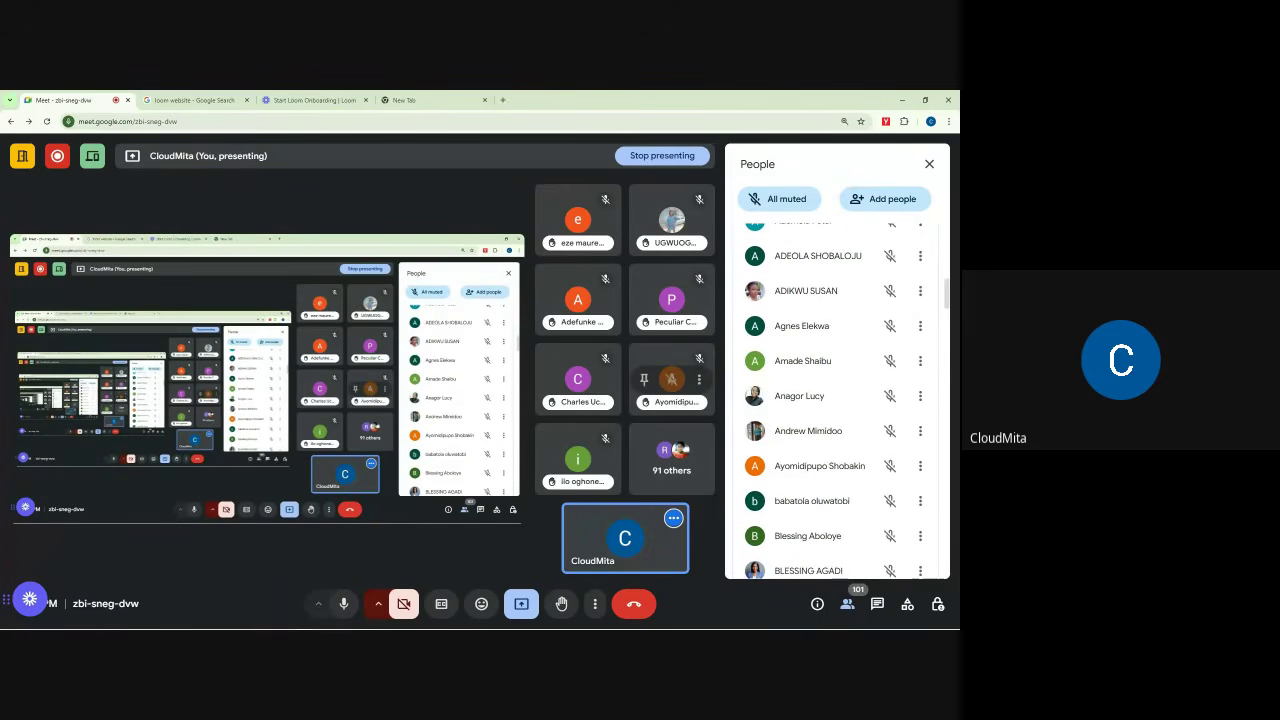
pyautogui.click(930, 164)
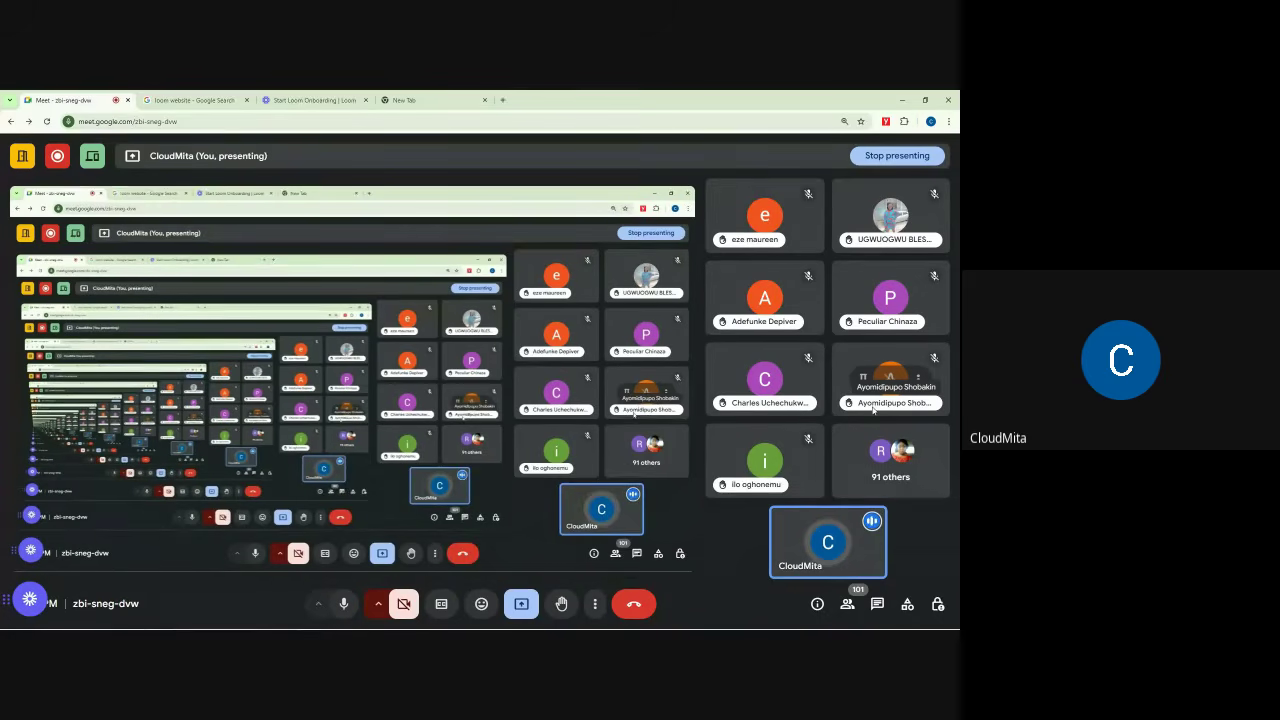
# Step: Lower one participant's hand from the Raised hands list in the People panel
pyautogui.click(847, 604)
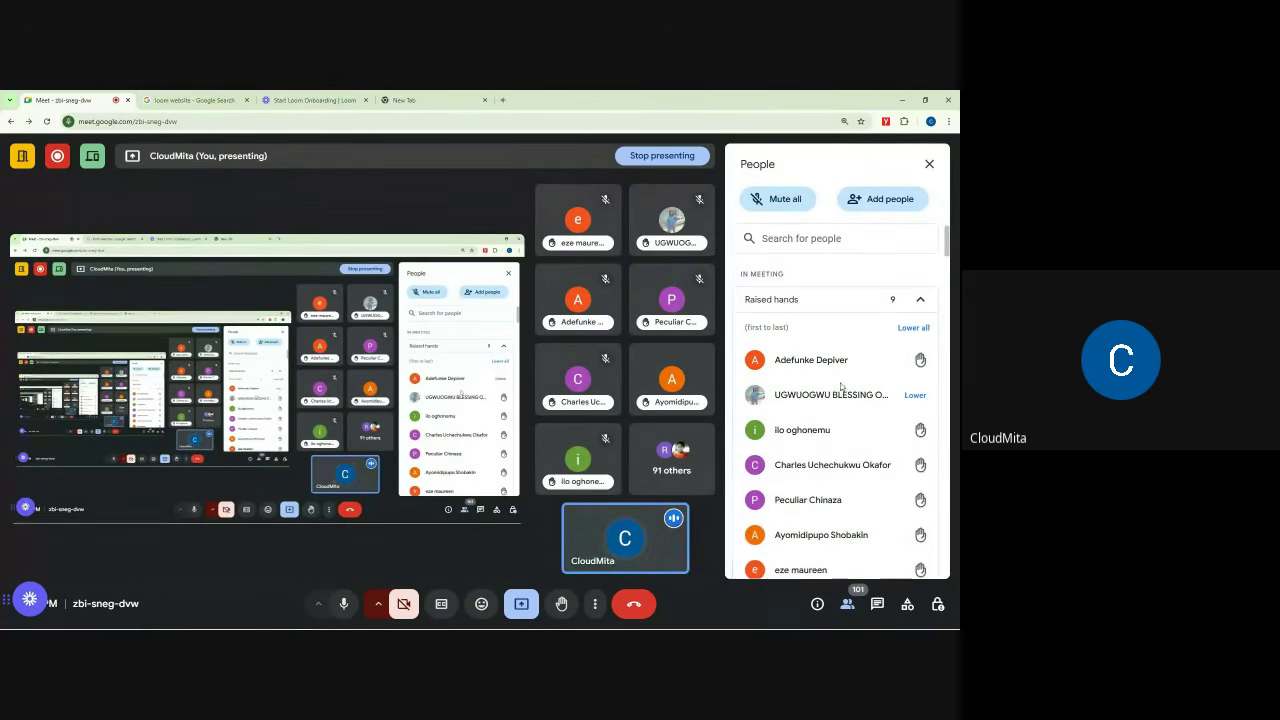
pyautogui.scroll(-1, 803, 485)
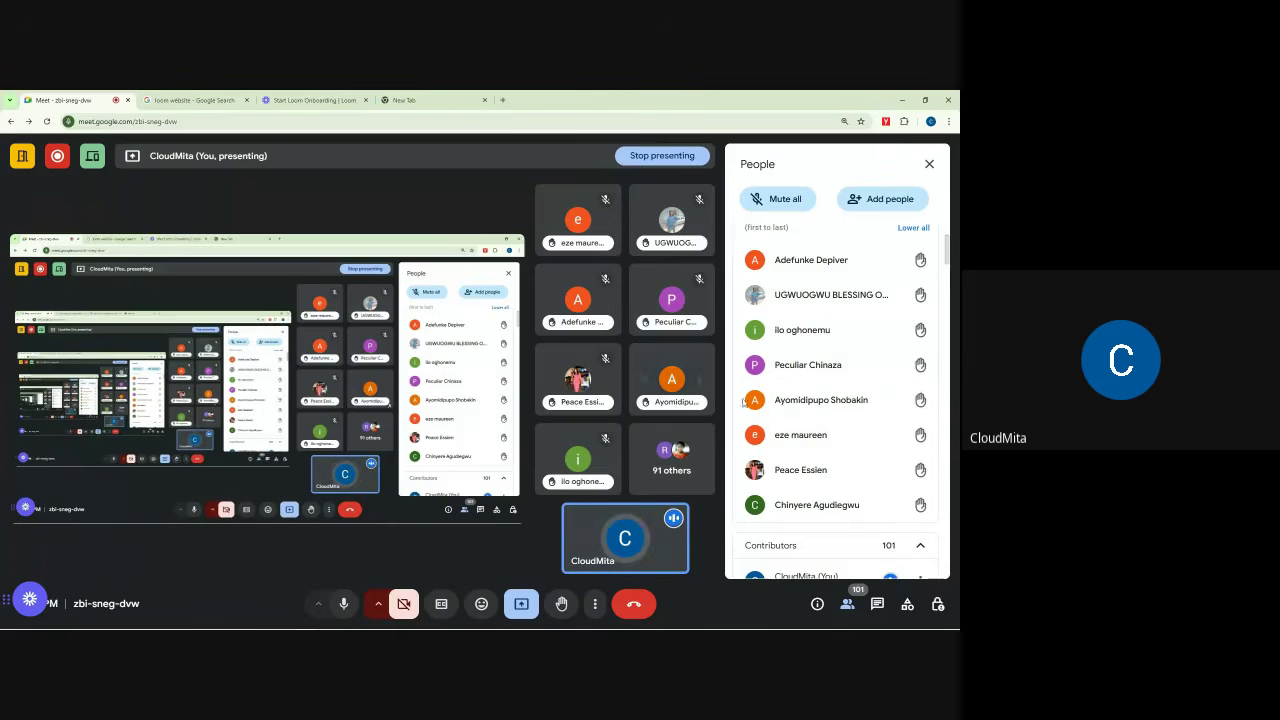
pyautogui.click(912, 401)
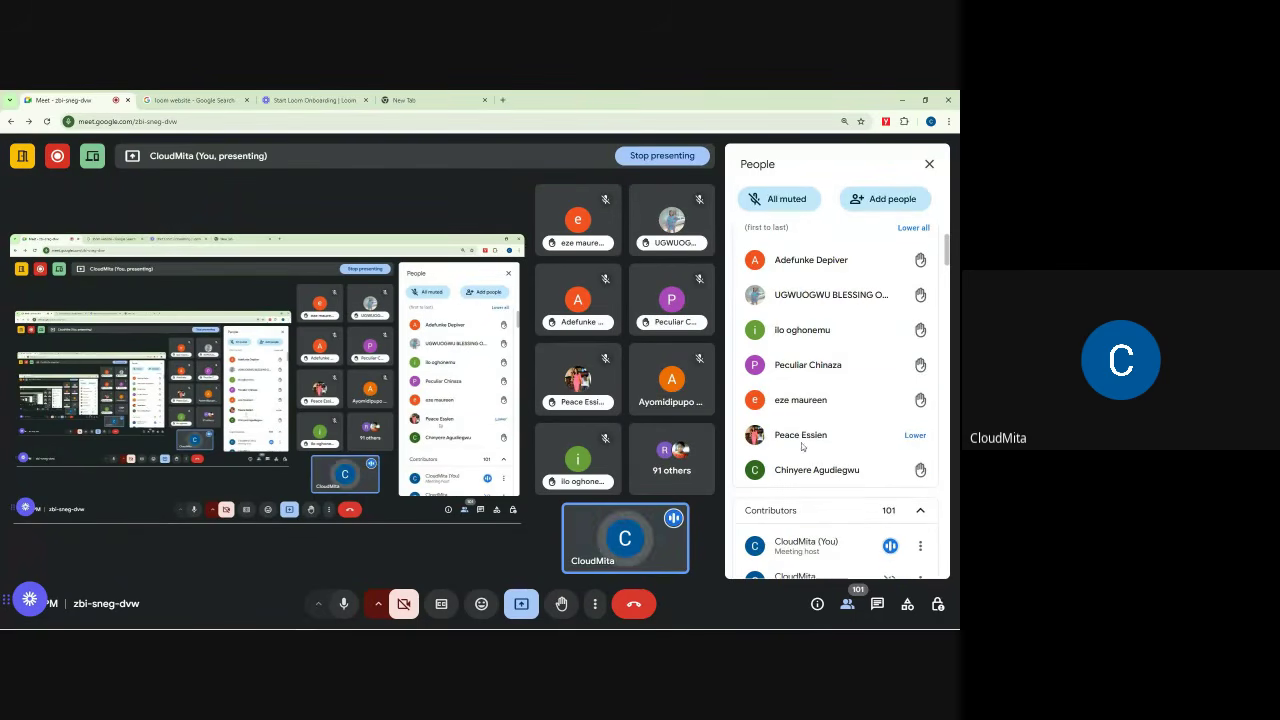
# Step: Scroll through the in-call chat messages, then close the chat panel
pyautogui.click(877, 604)
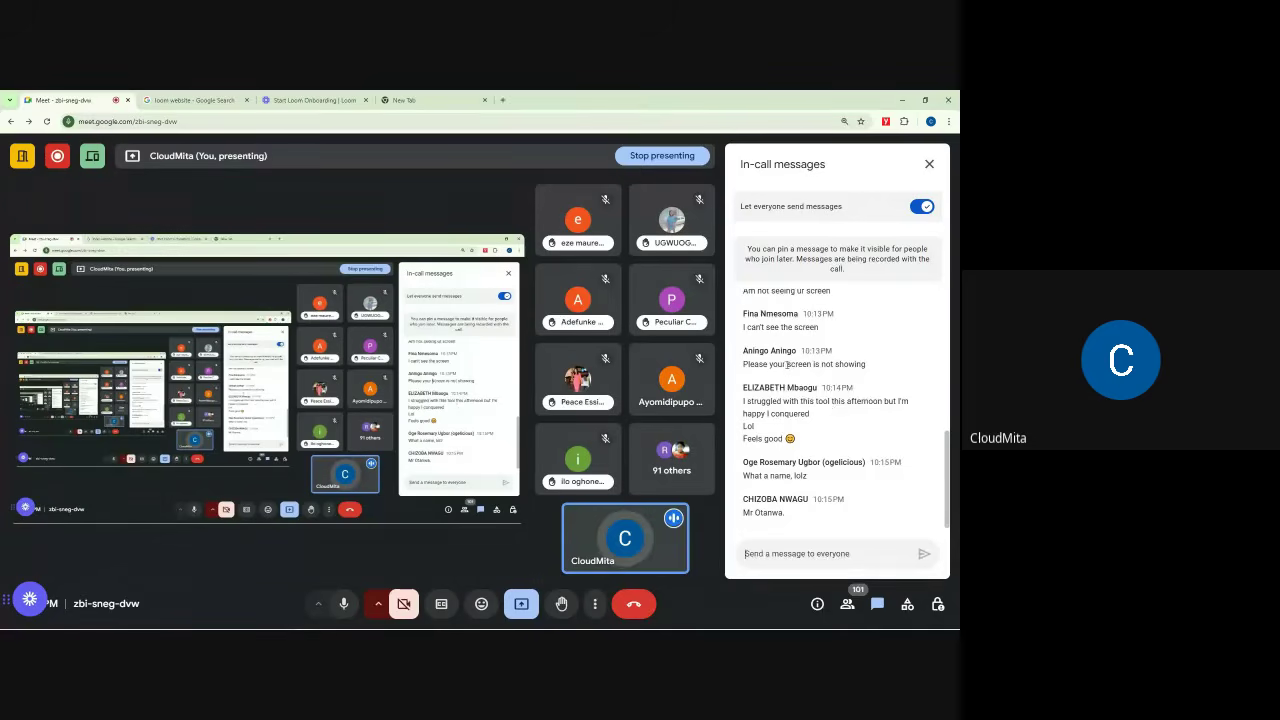
pyautogui.scroll(10, 800, 380)
pyautogui.scroll(-10, 790, 380)
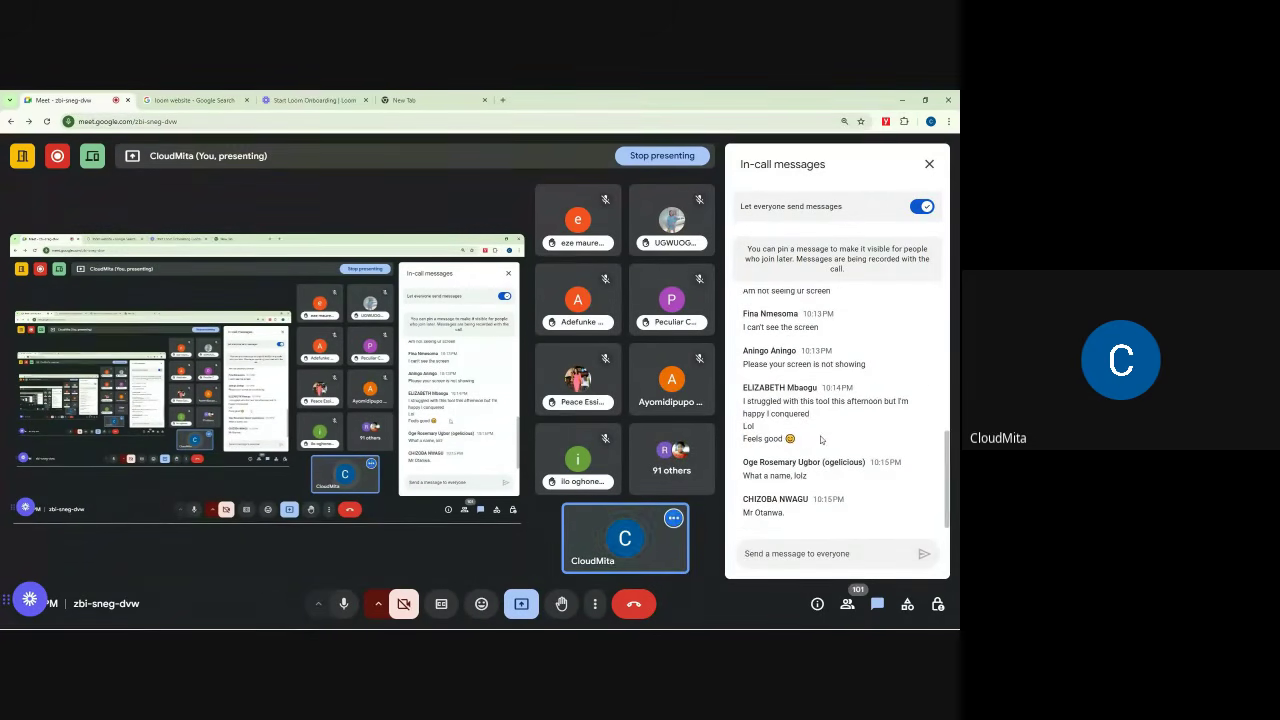
pyautogui.click(926, 168)
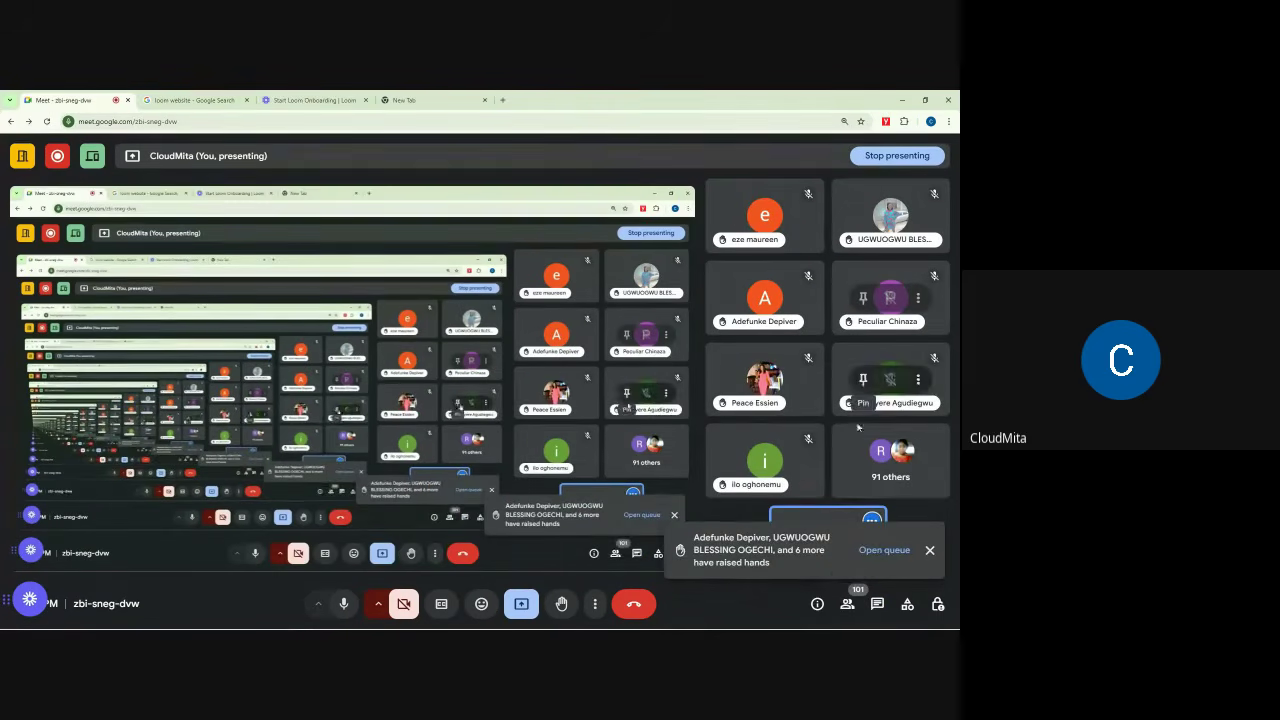
pyautogui.click(843, 595)
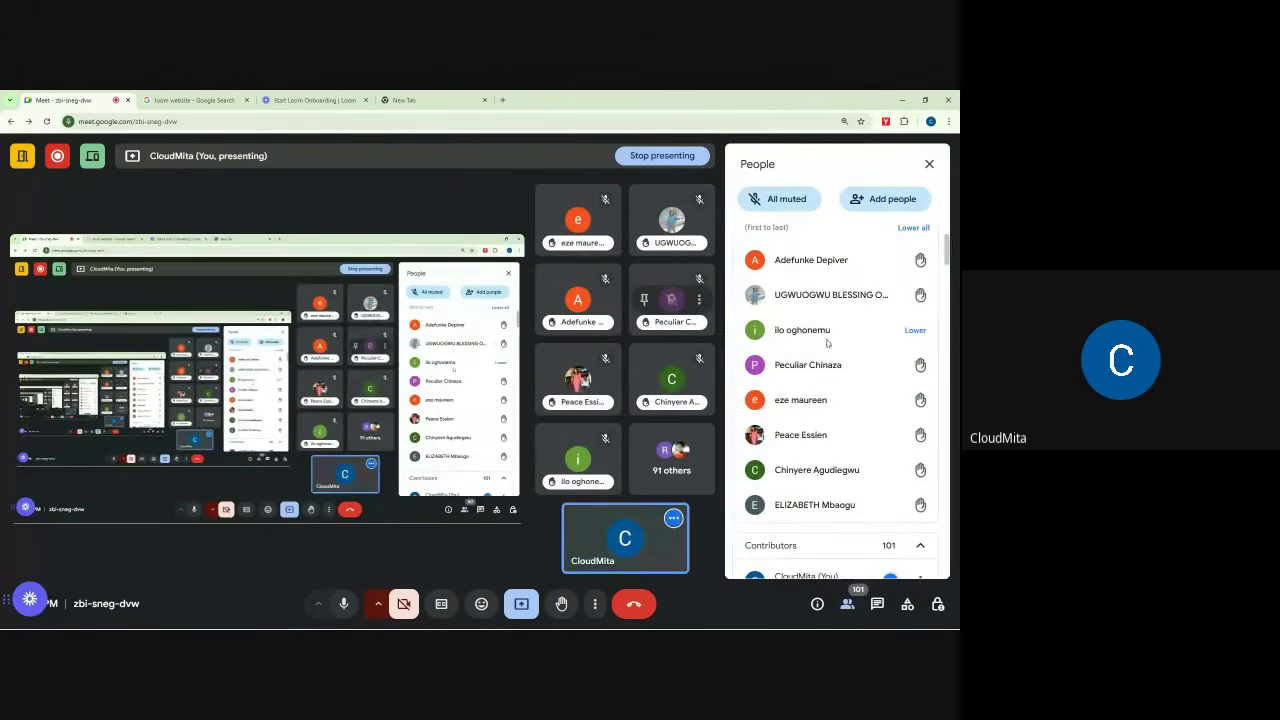
pyautogui.scroll(-3, 824, 320)
pyautogui.scroll(-3, 824, 320)
pyautogui.scroll(5, 825, 320)
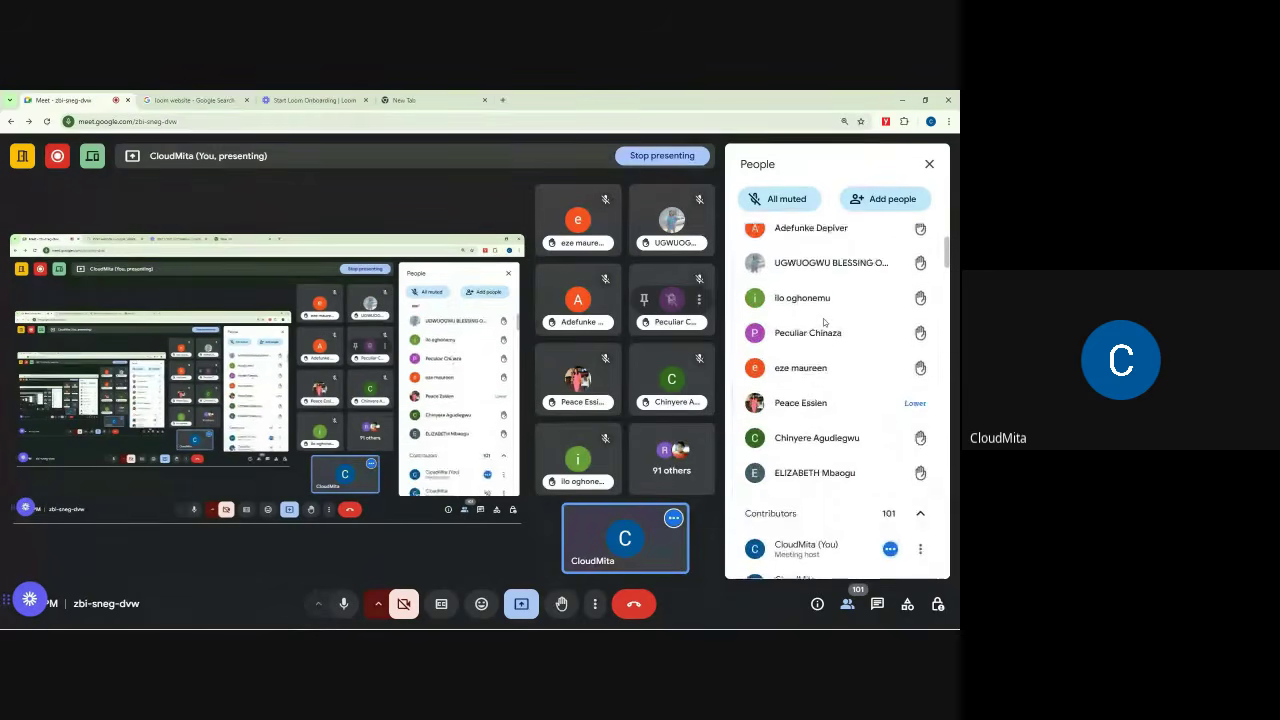
pyautogui.scroll(-2, 824, 350)
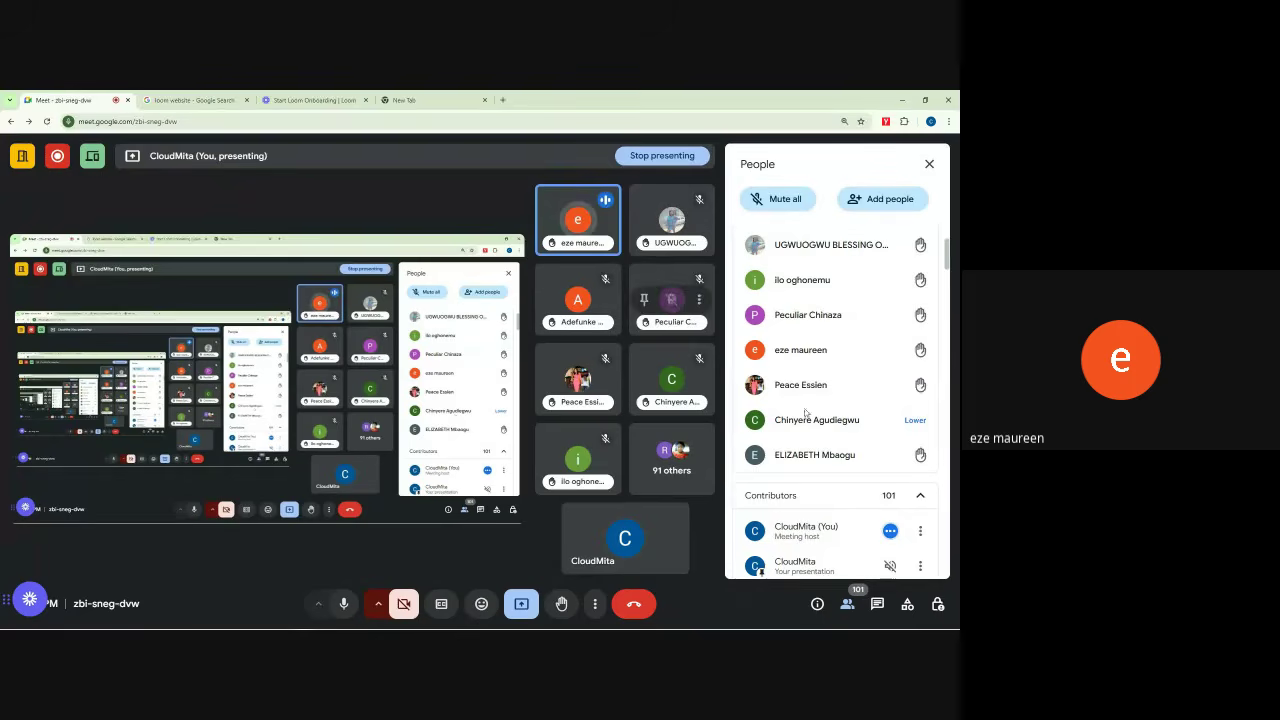
pyautogui.click(929, 163)
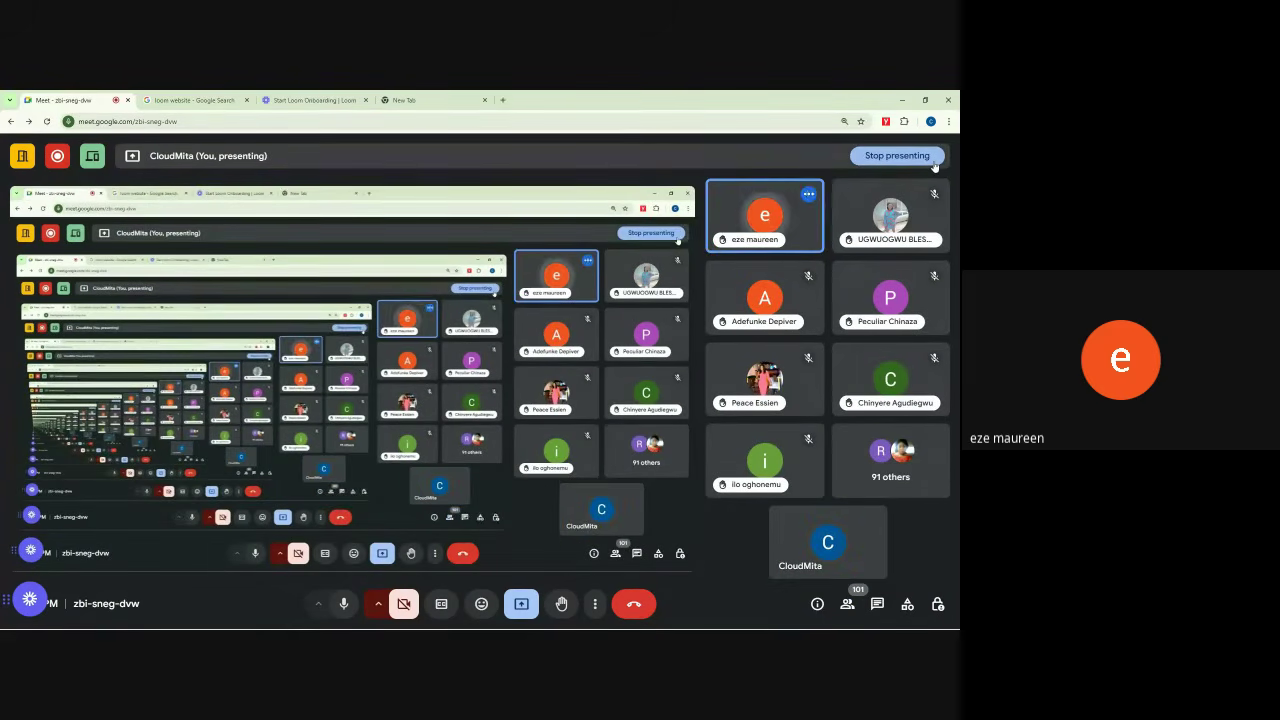
# Step: Dismiss the latest raised-hands toast so the presenter's tile shows again
pyautogui.moveTo(849, 624)
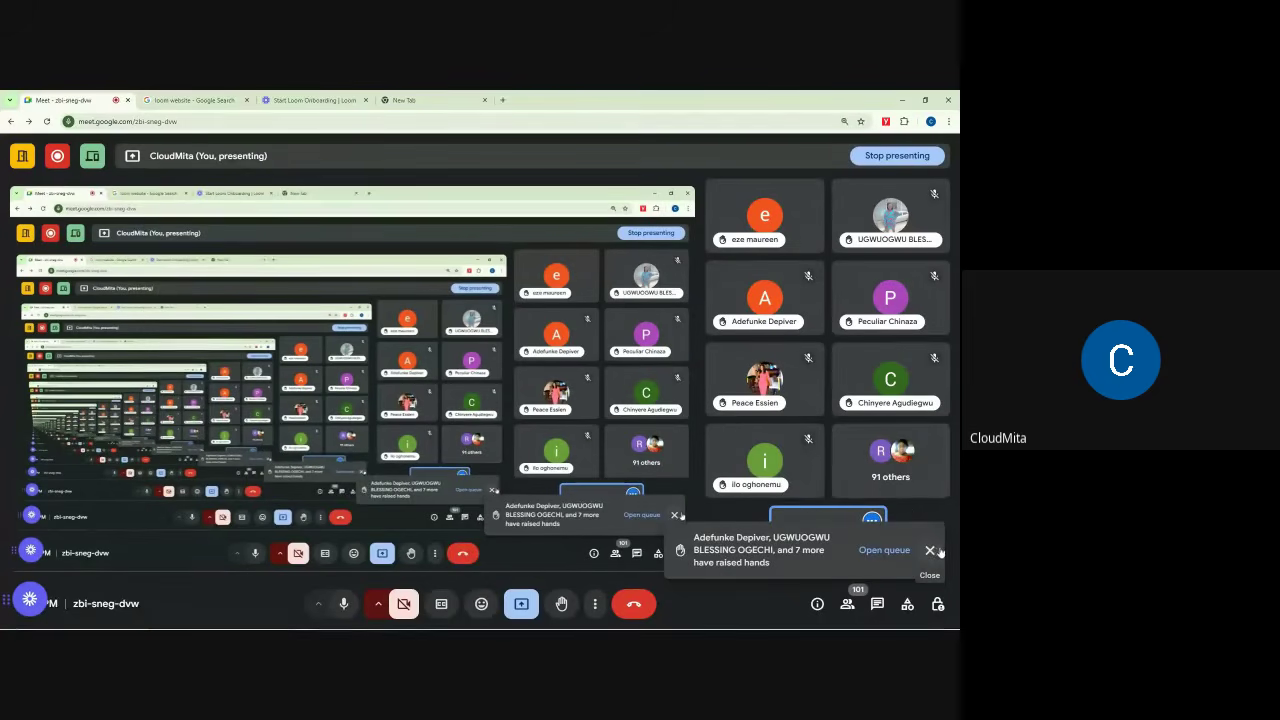
pyautogui.click(928, 551)
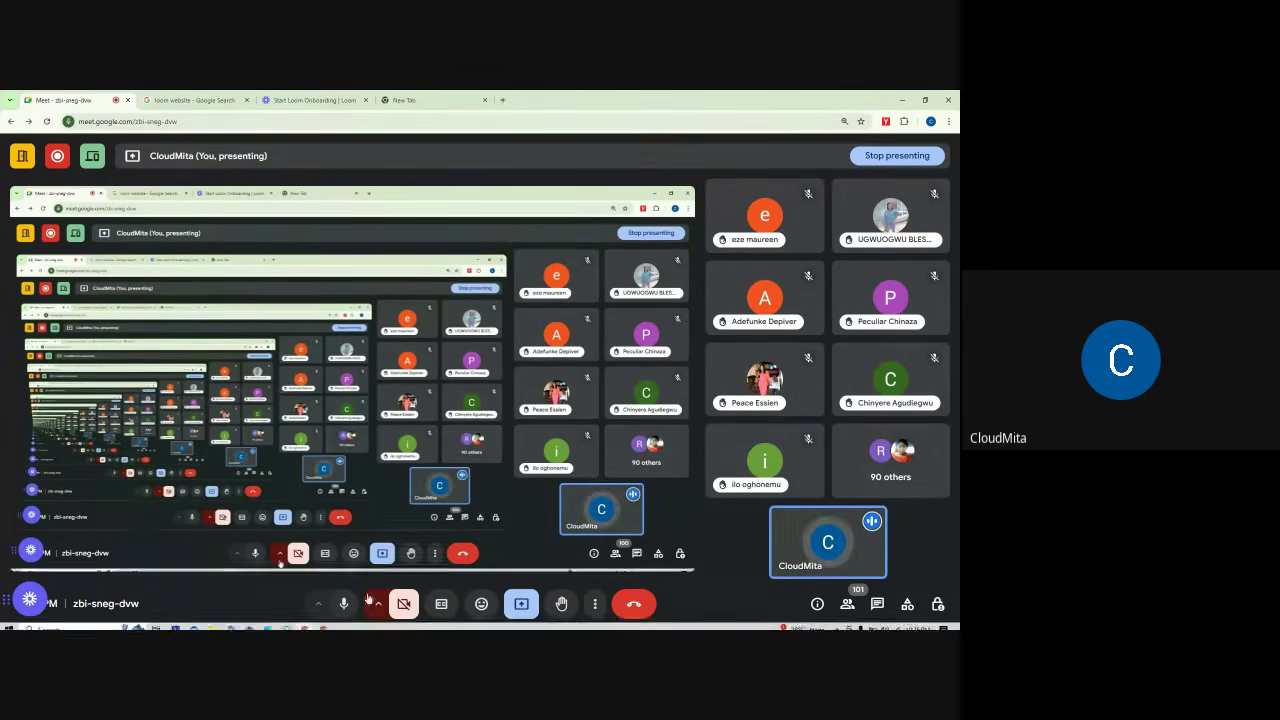
# Step: Bring WhatsApp forward, open one conversation, back out, and scroll the Chats list
pyautogui.click(287, 623)
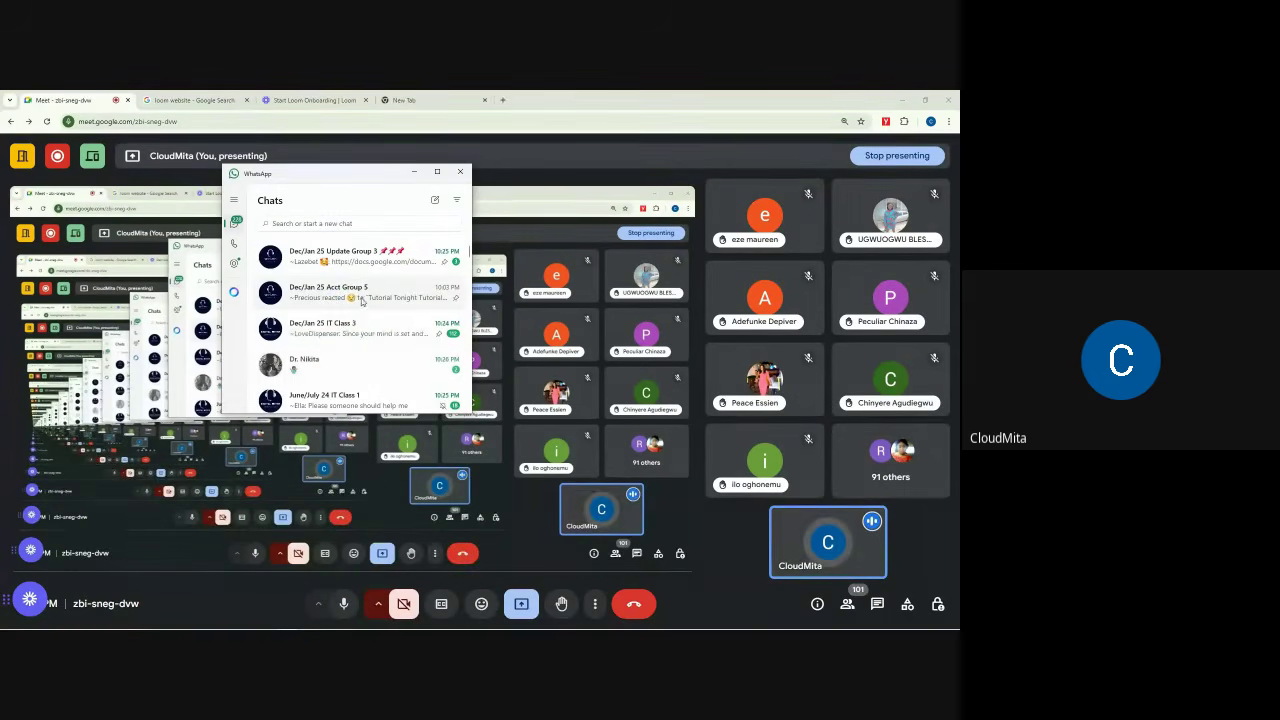
pyautogui.scroll(-1, 355, 320)
pyautogui.click(361, 314)
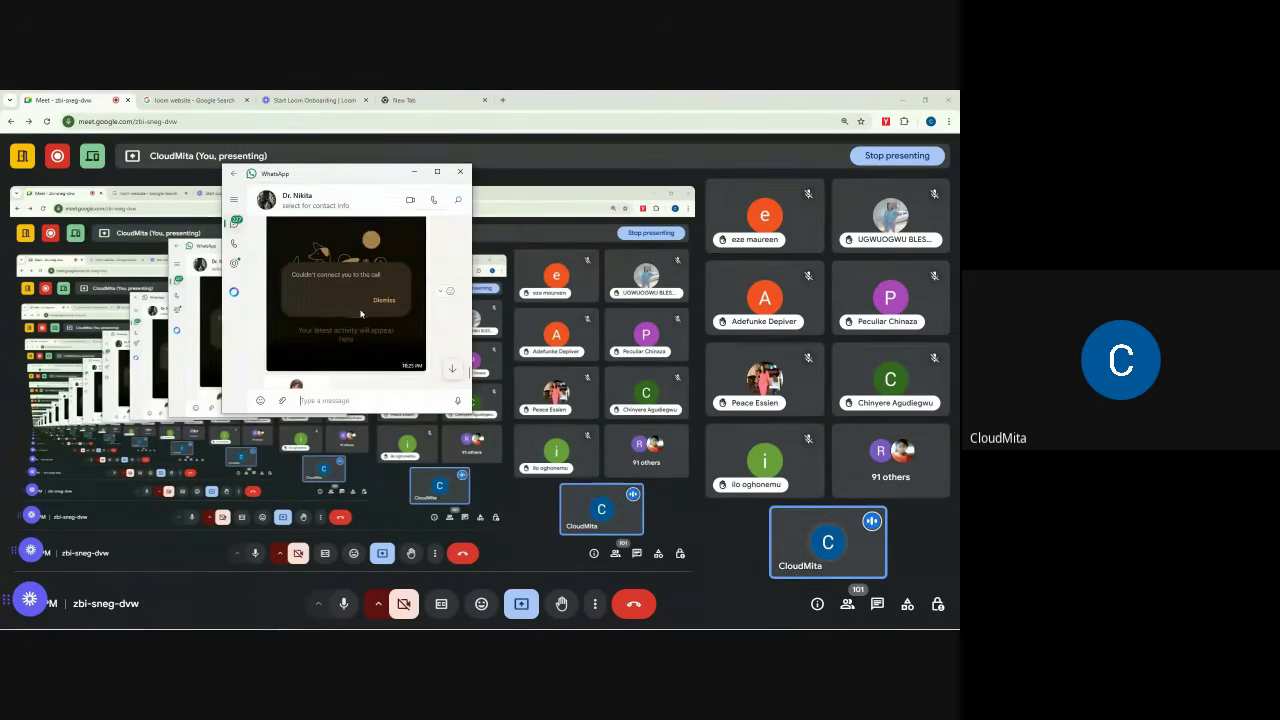
pyautogui.press('Escape')
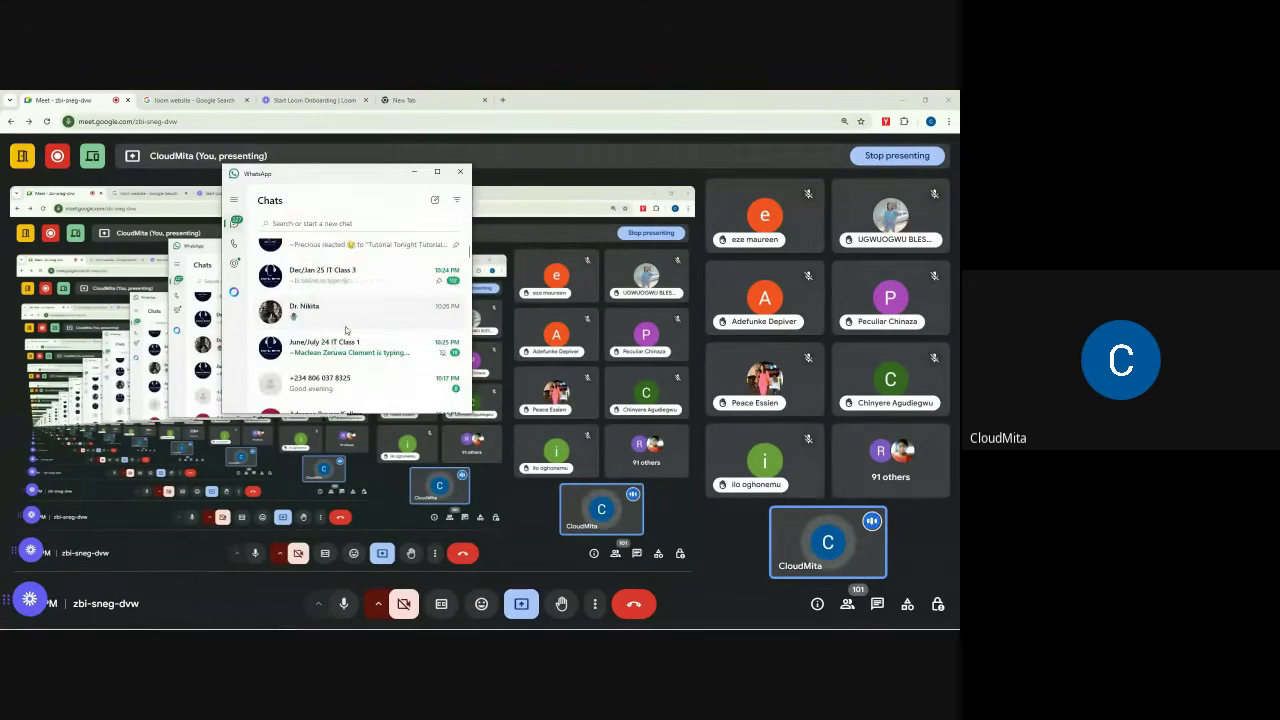
pyautogui.scroll(-5, 345, 330)
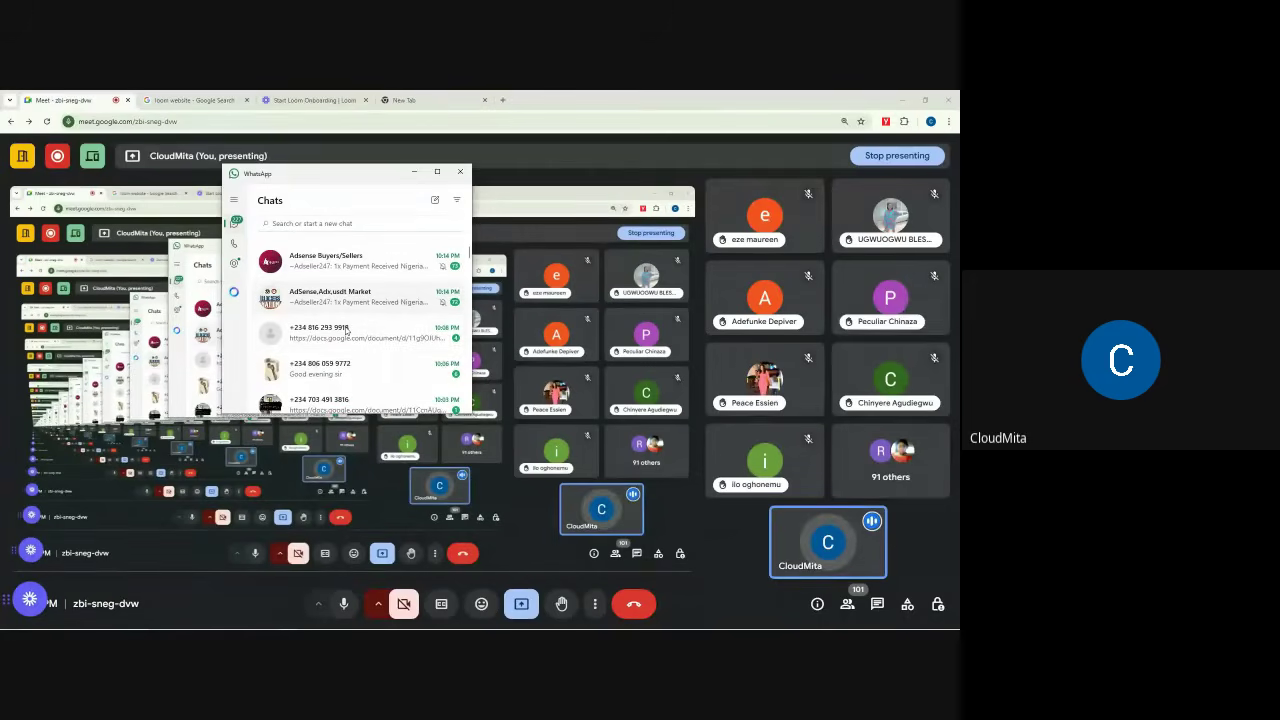
pyautogui.scroll(-2, 345, 330)
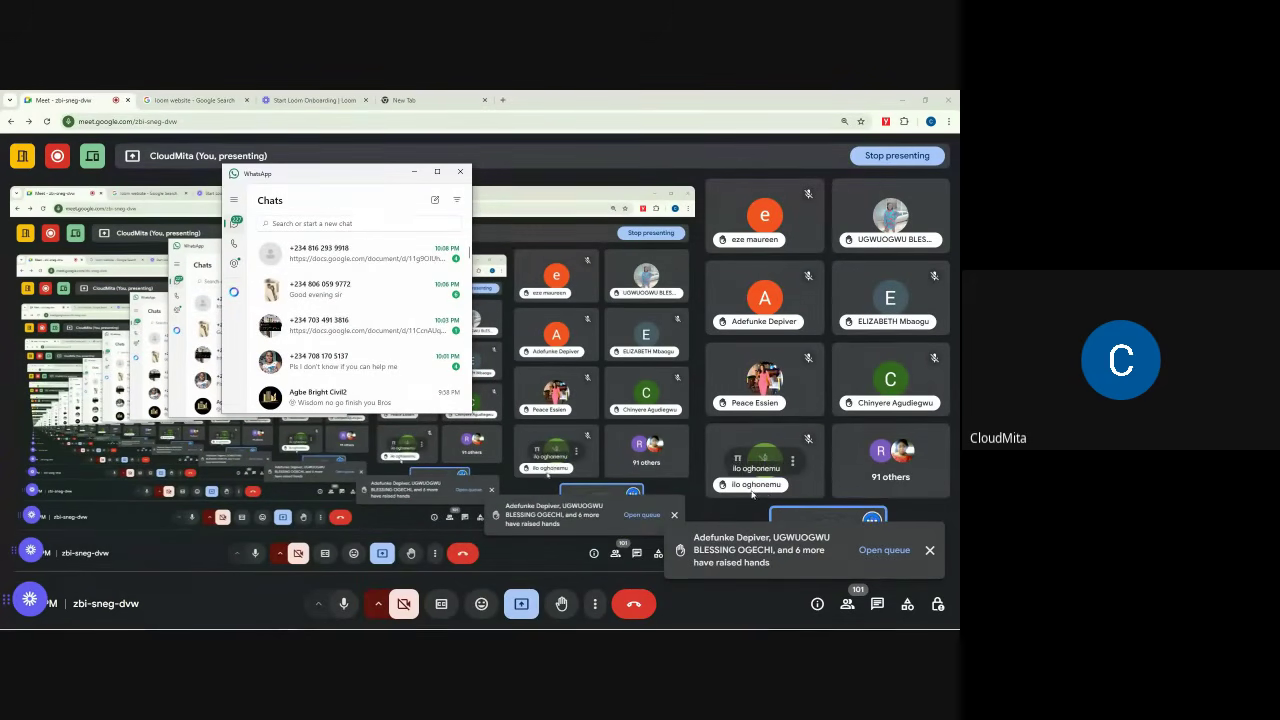
# Step: Mute a participant for everyone and clear the repeated raised-hands notifications
pyautogui.click(929, 550)
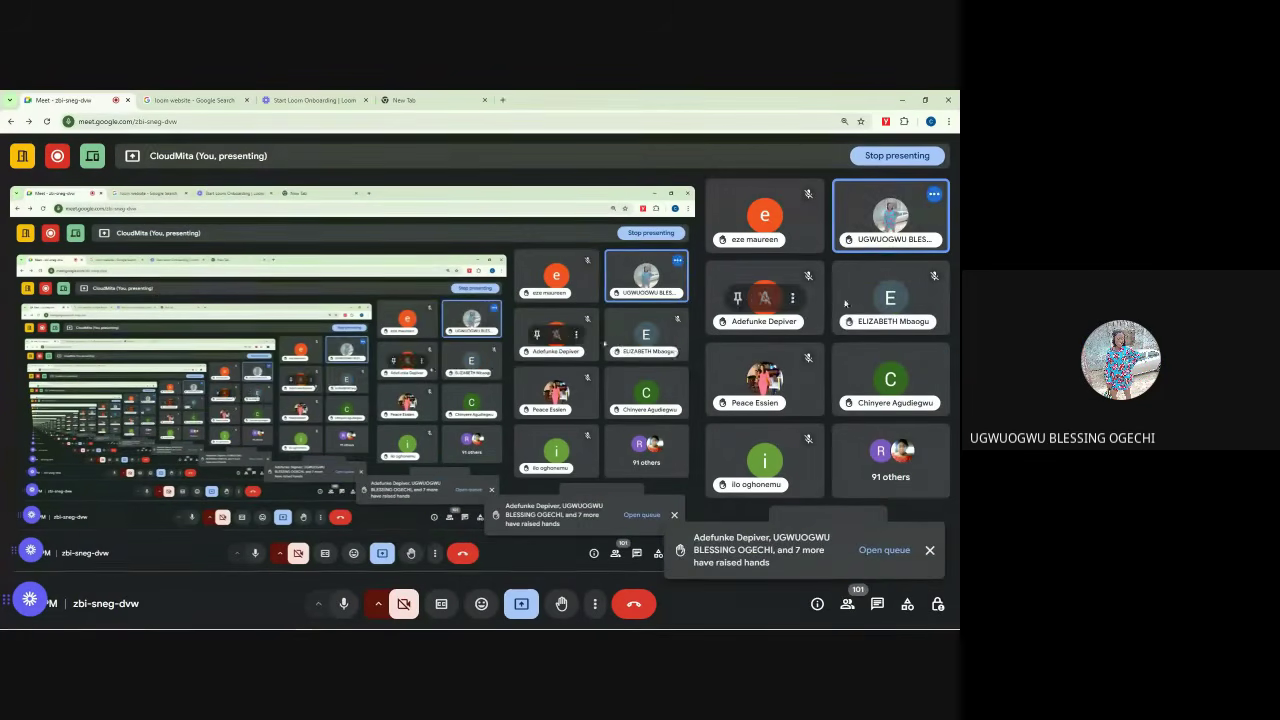
pyautogui.click(891, 216)
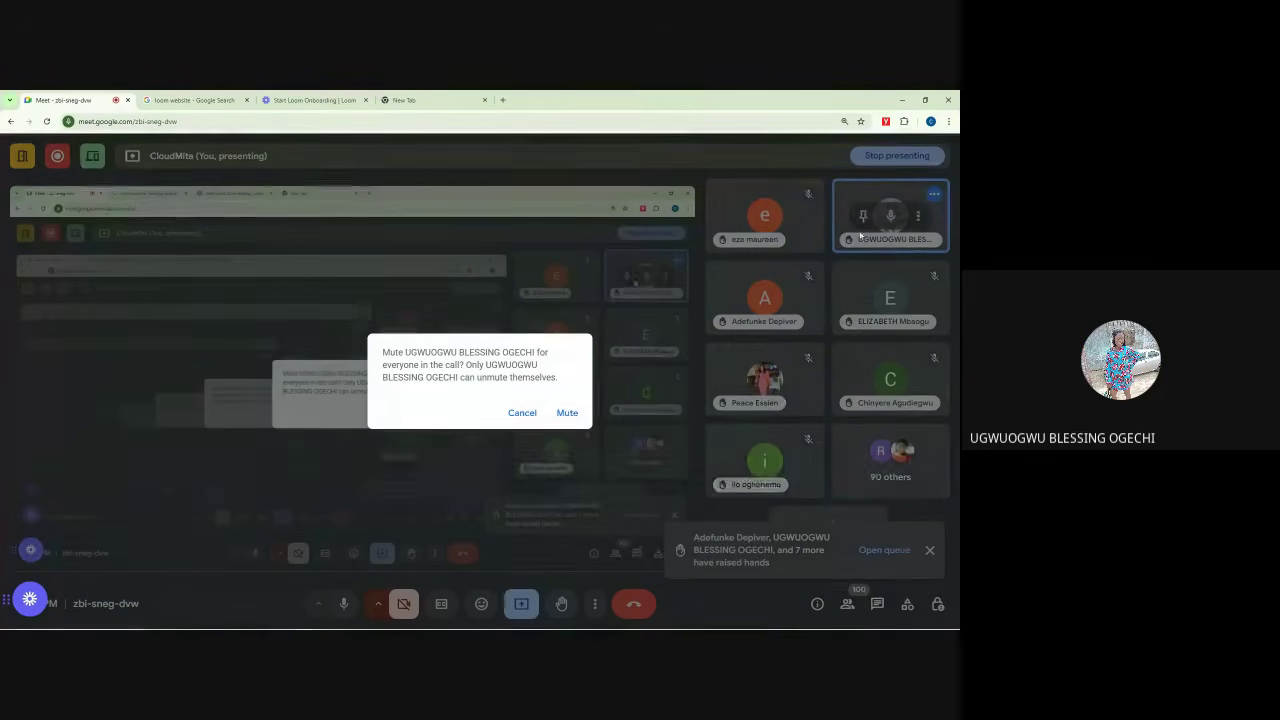
pyautogui.click(563, 413)
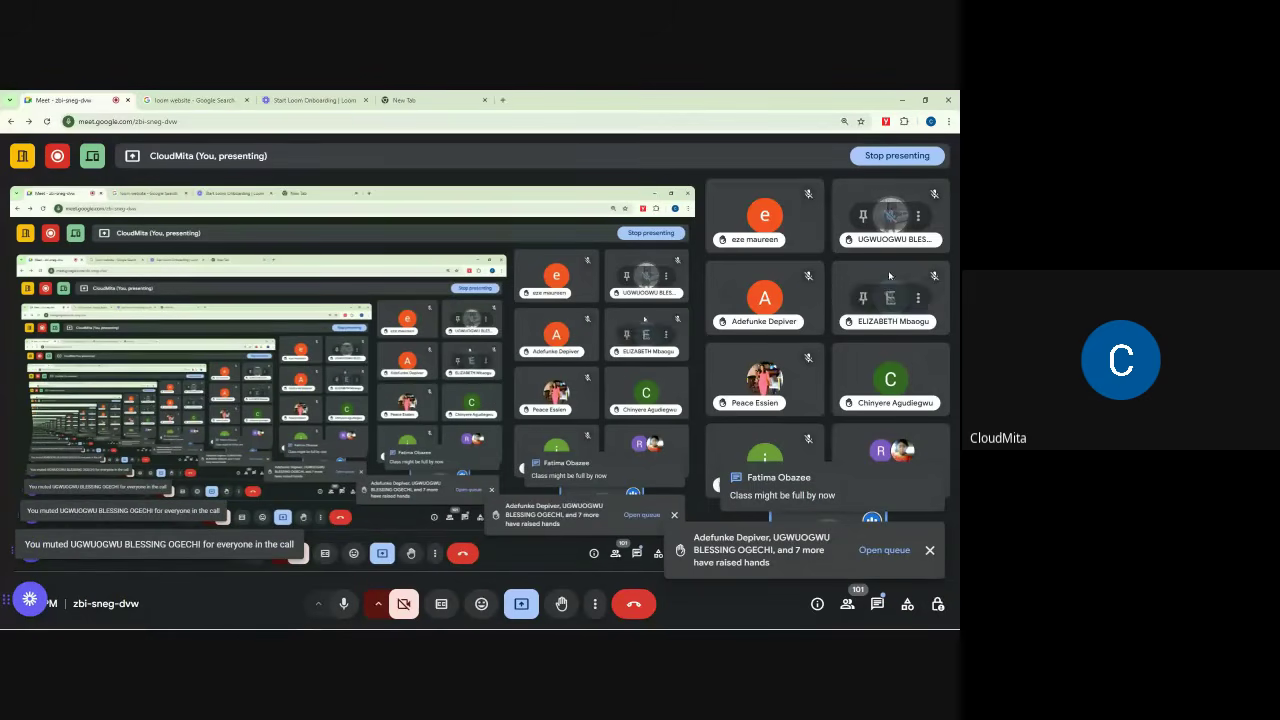
pyautogui.click(929, 563)
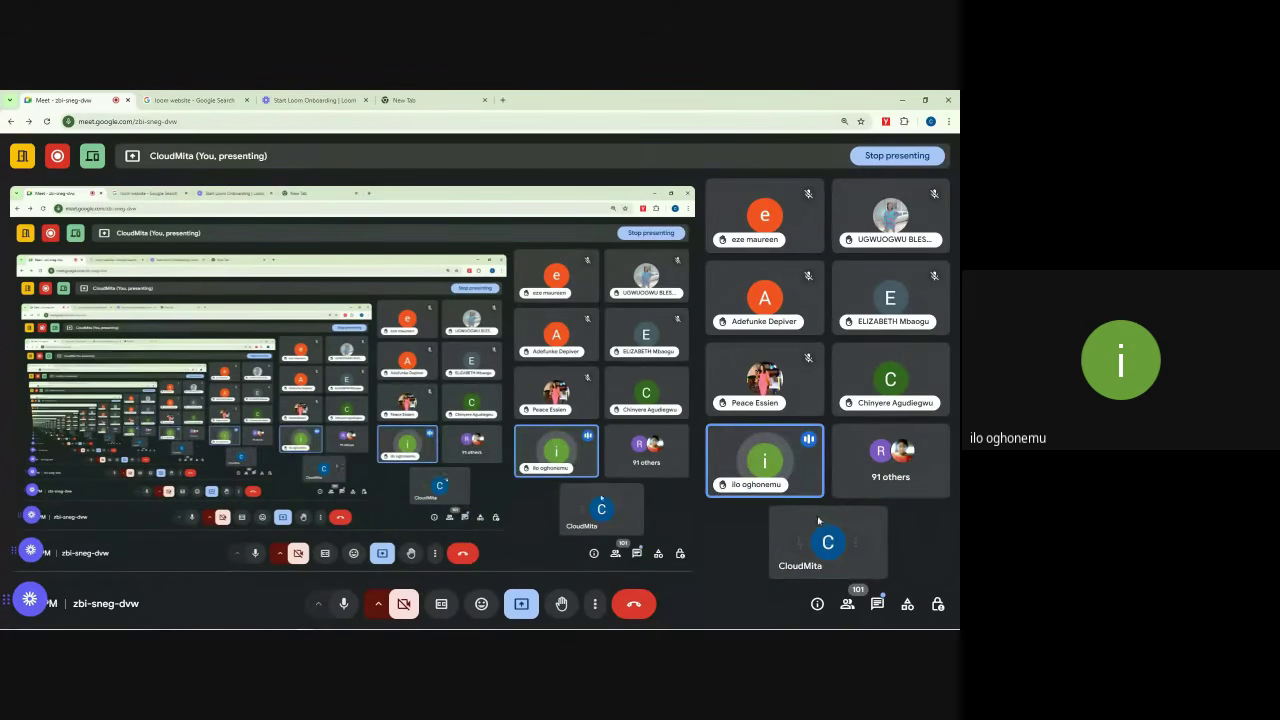
pyautogui.moveTo(791, 489)
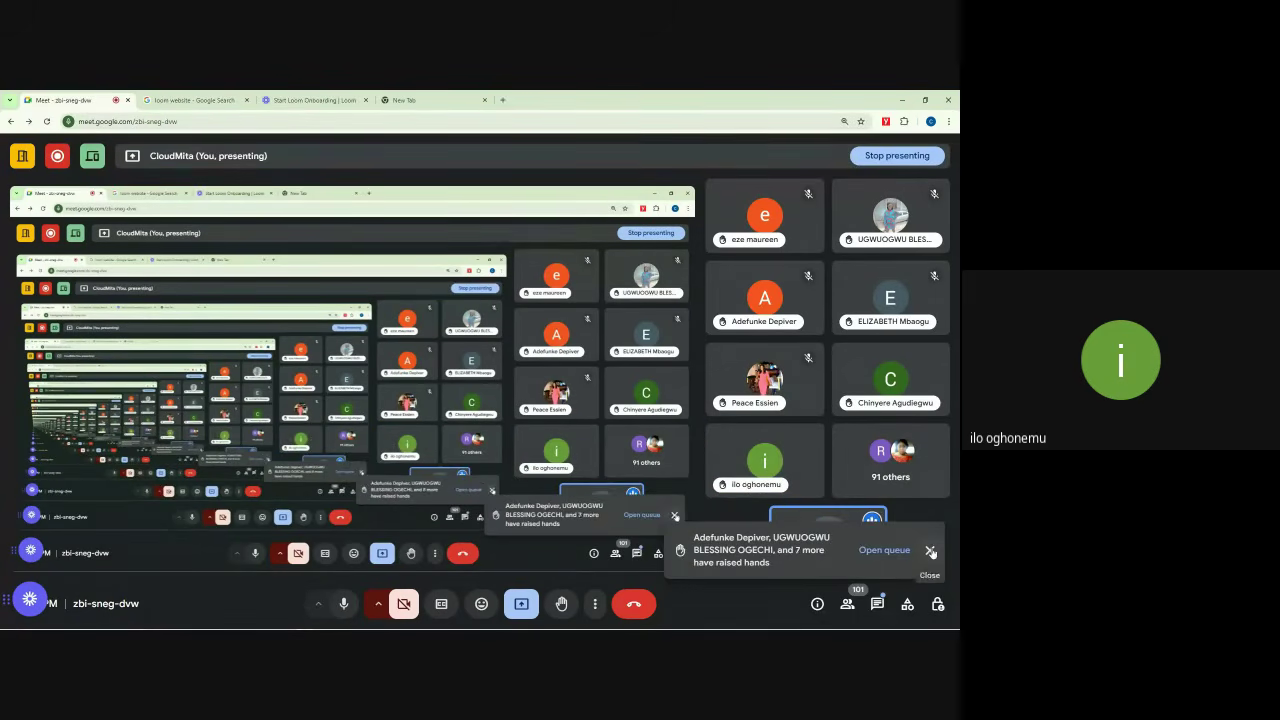
pyautogui.click(930, 551)
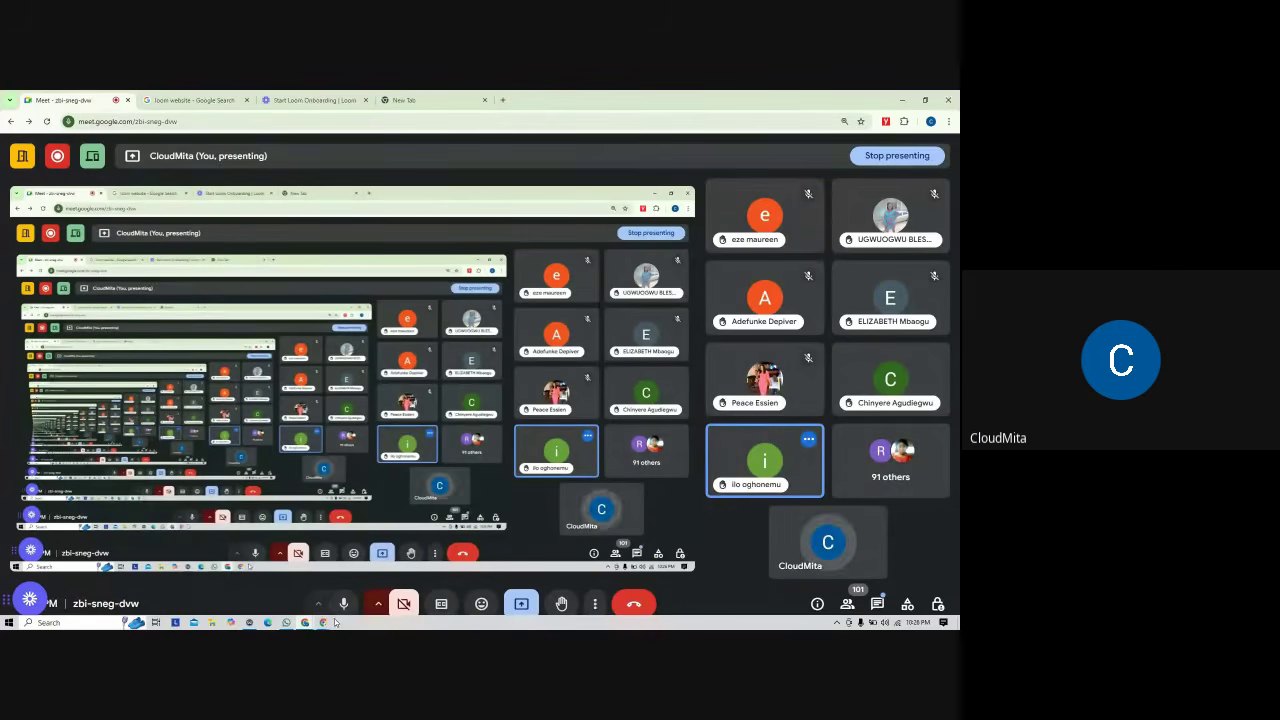
# Step: Load the Google Meet site in the empty new tab by entering 'meet' in the address bar
pyautogui.moveTo(323, 622)
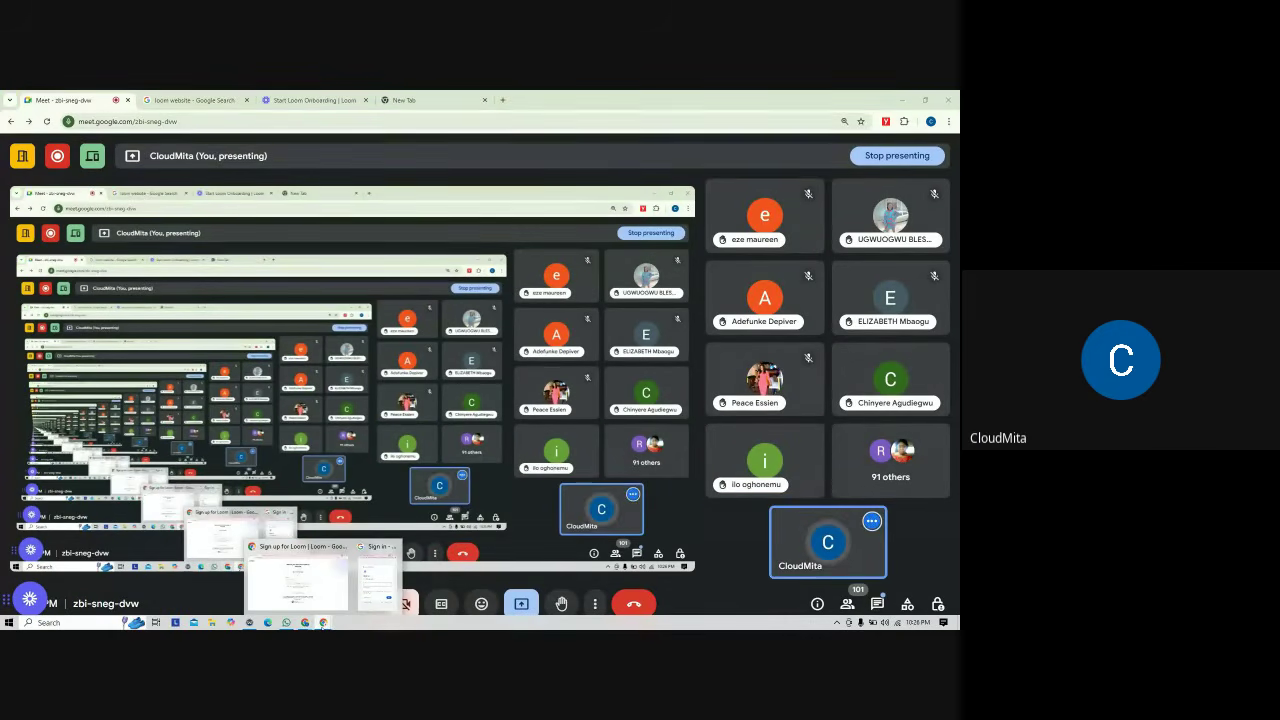
pyautogui.click(286, 622)
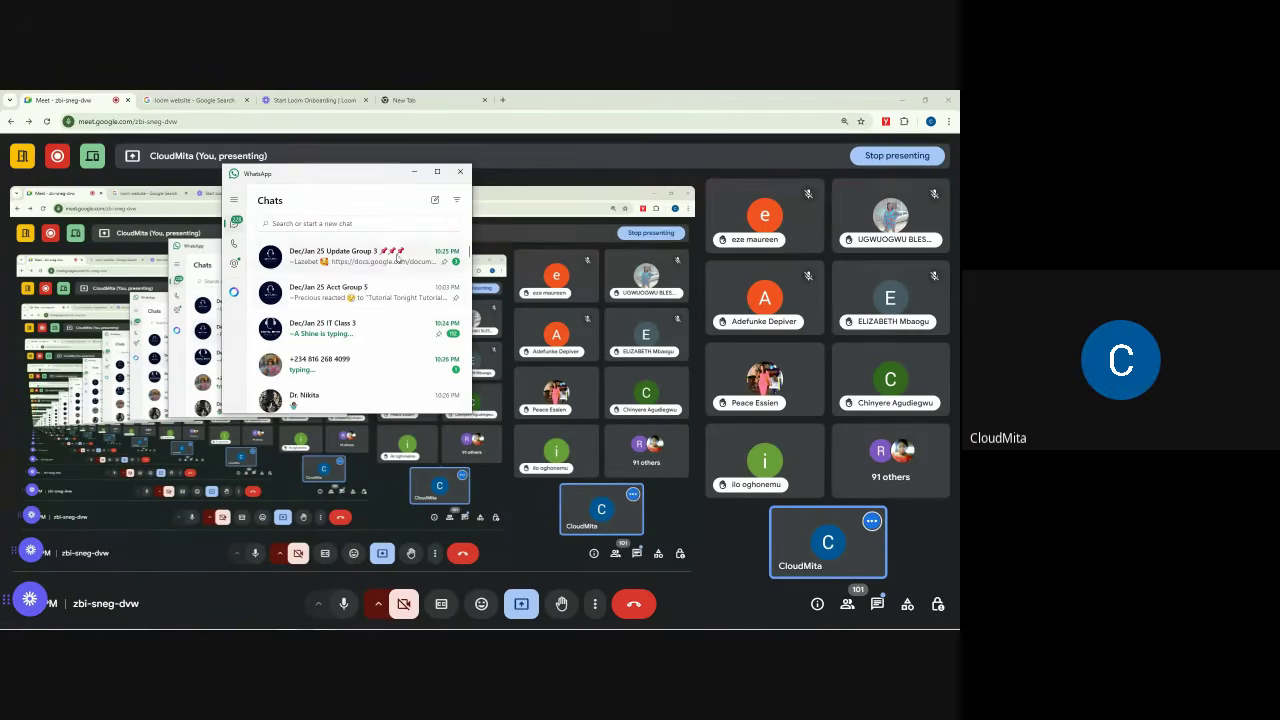
pyautogui.click(458, 94)
pyautogui.click(434, 121)
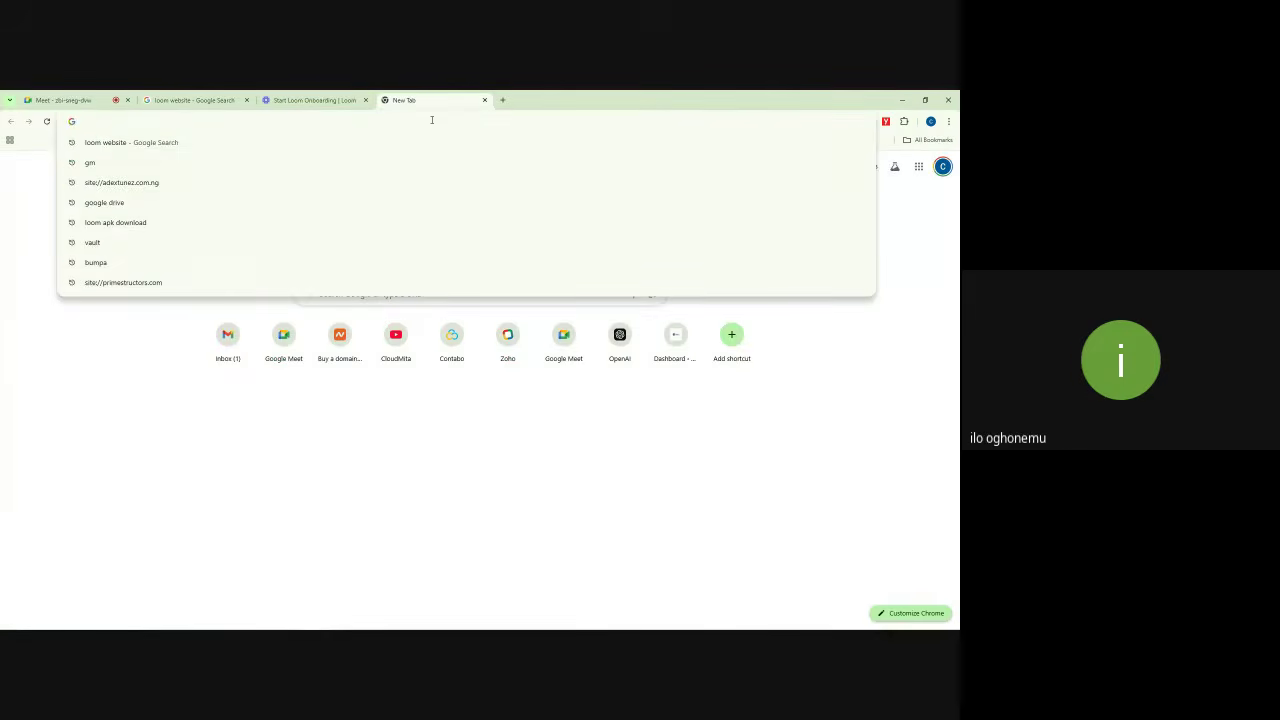
pyautogui.write('MEET')
pyautogui.press('Return')
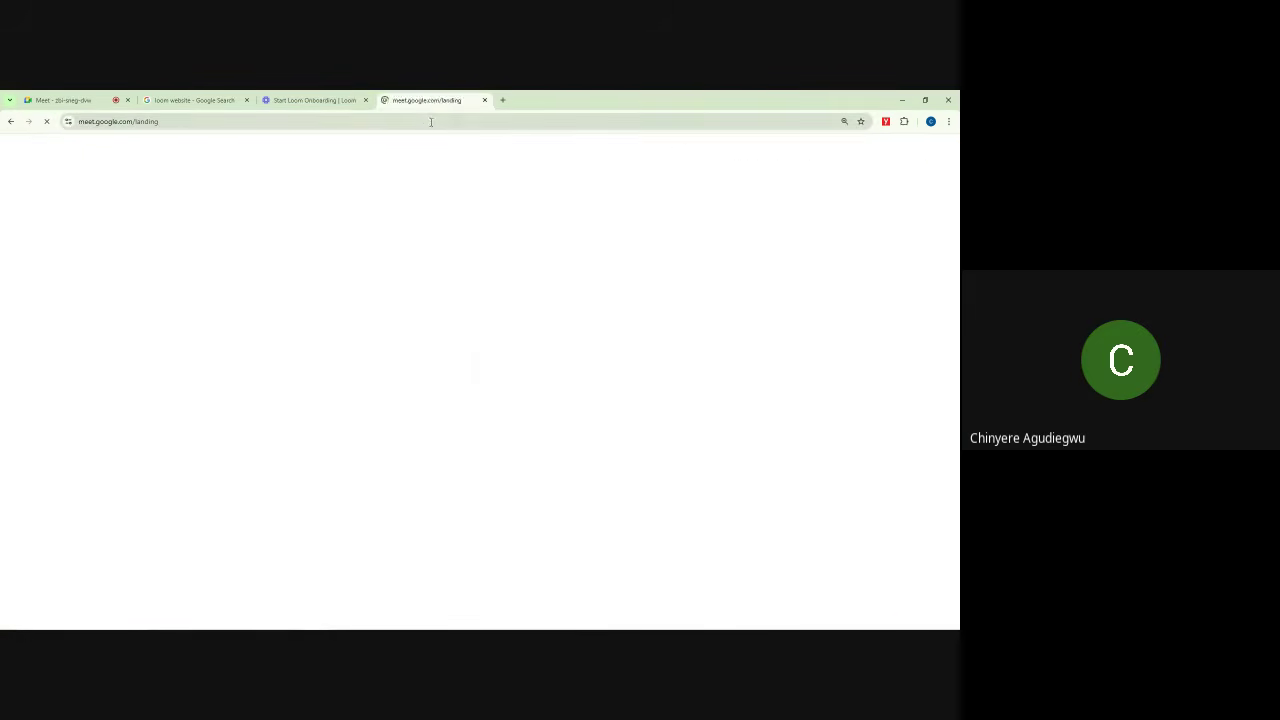
# Step: Start instant meeting tss-ugdm-ofm, copy its link, and close the meeting-ready notice
pyautogui.click(100, 443)
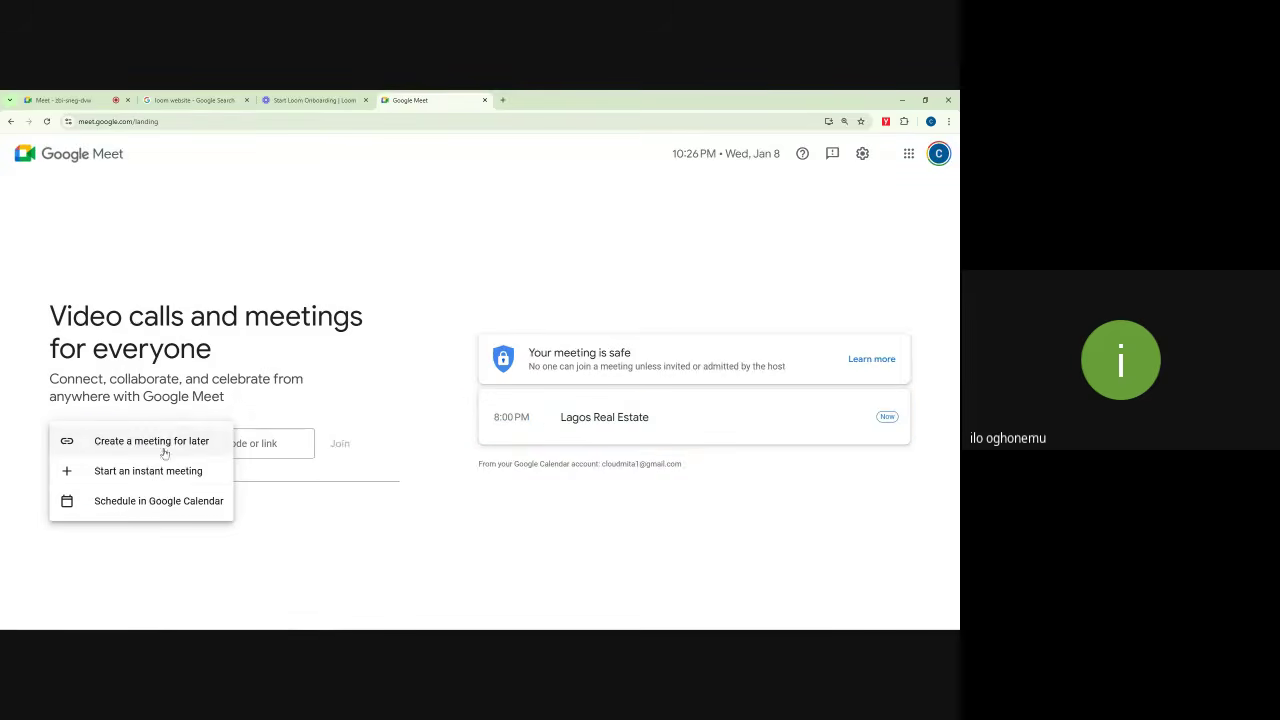
pyautogui.click(155, 471)
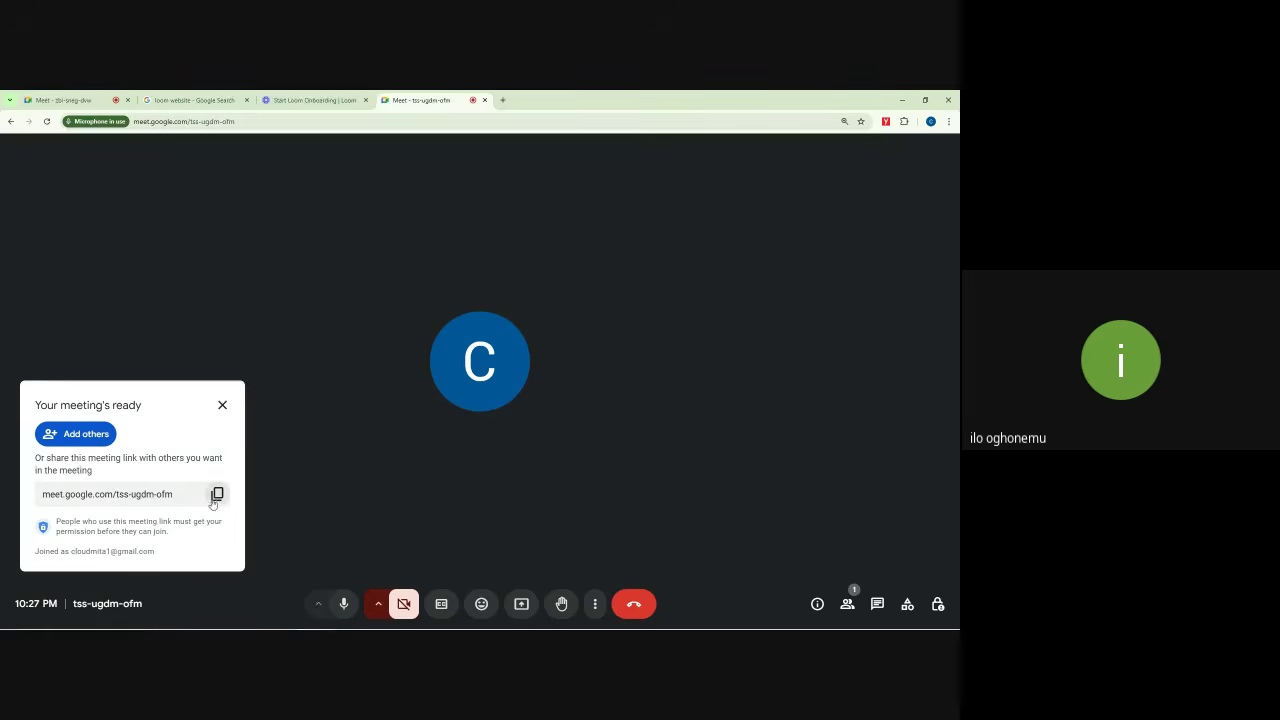
pyautogui.click(214, 500)
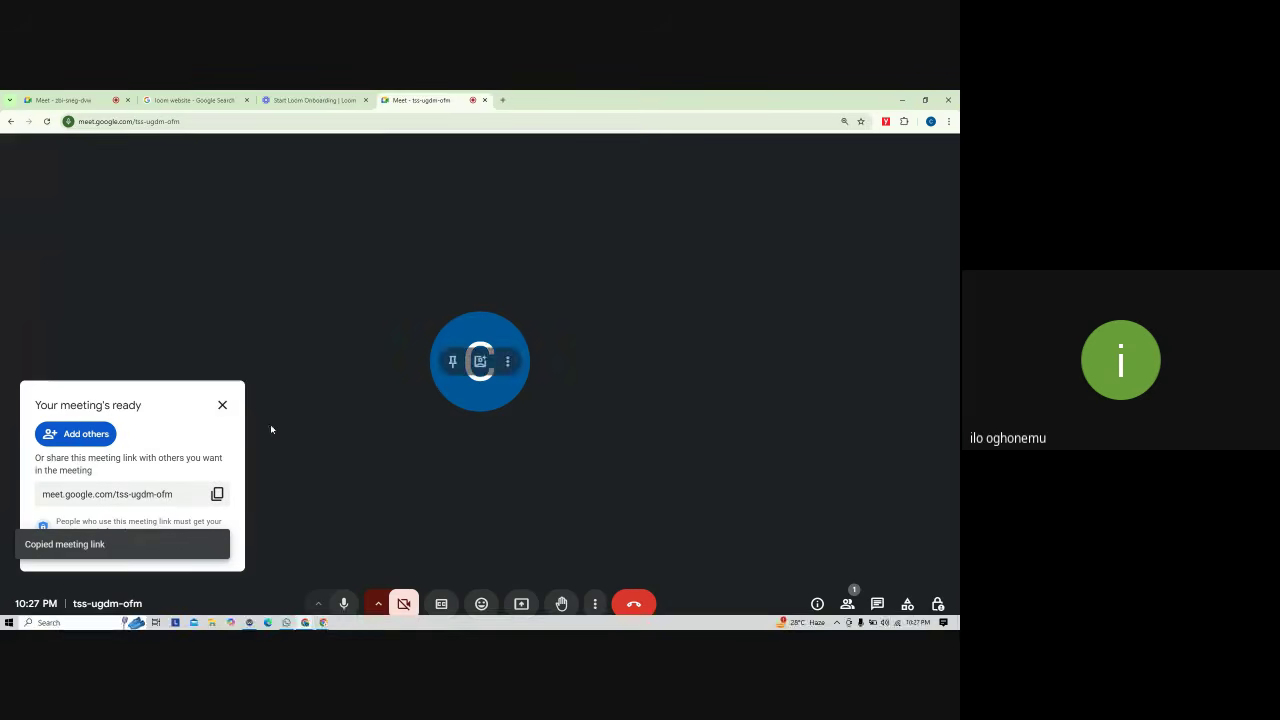
pyautogui.click(222, 405)
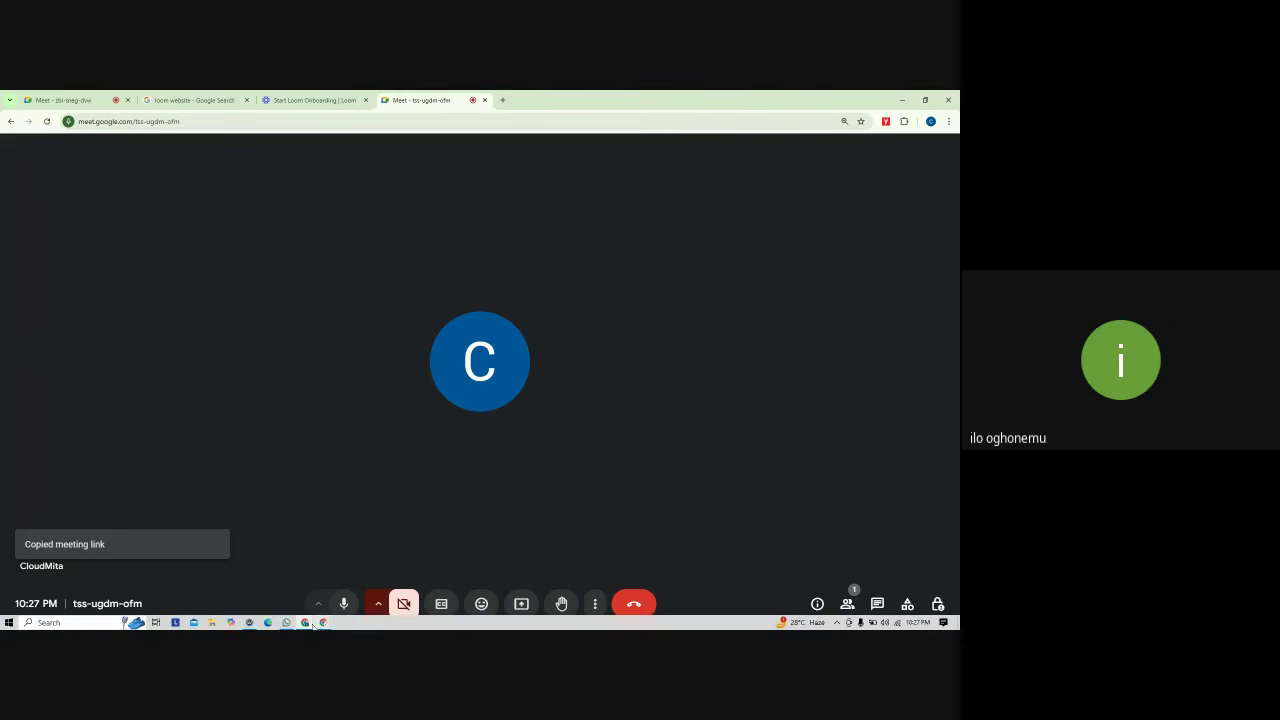
# Step: Send the tss-ugdm-ofm link with a join note to the Dec/Jan 25 Acct Group 5 chat
pyautogui.click(287, 623)
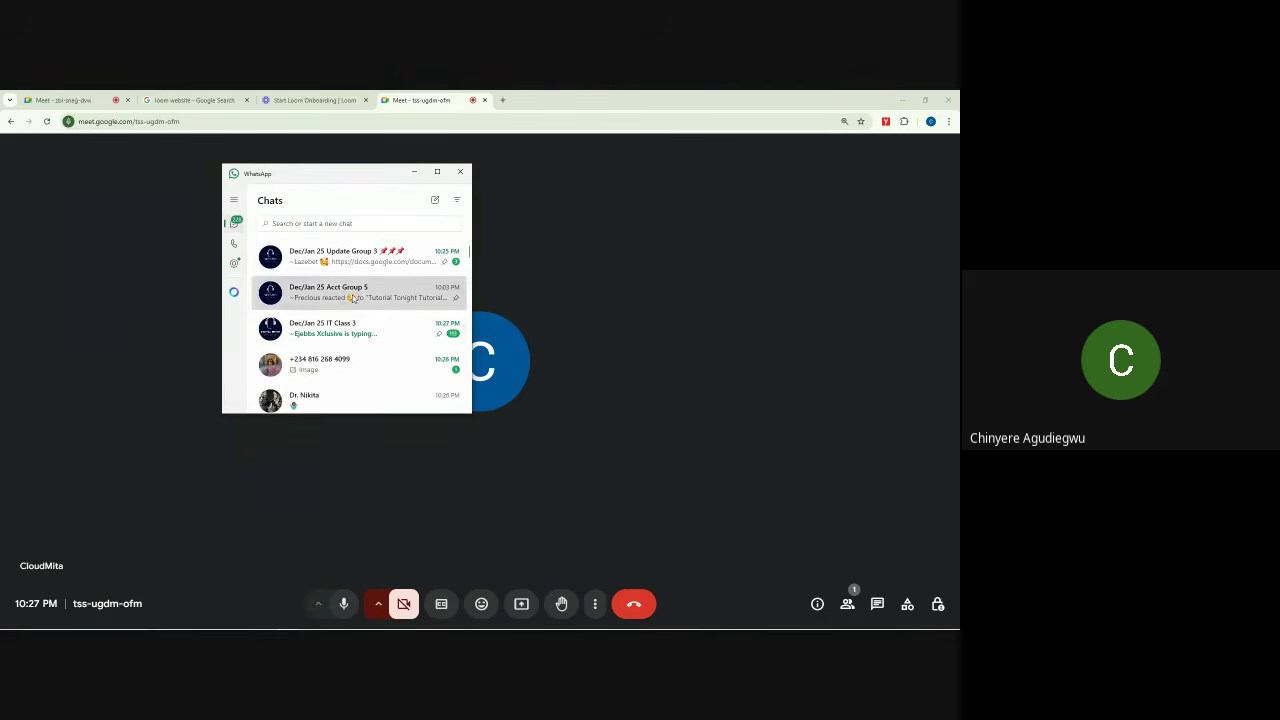
pyautogui.click(352, 292)
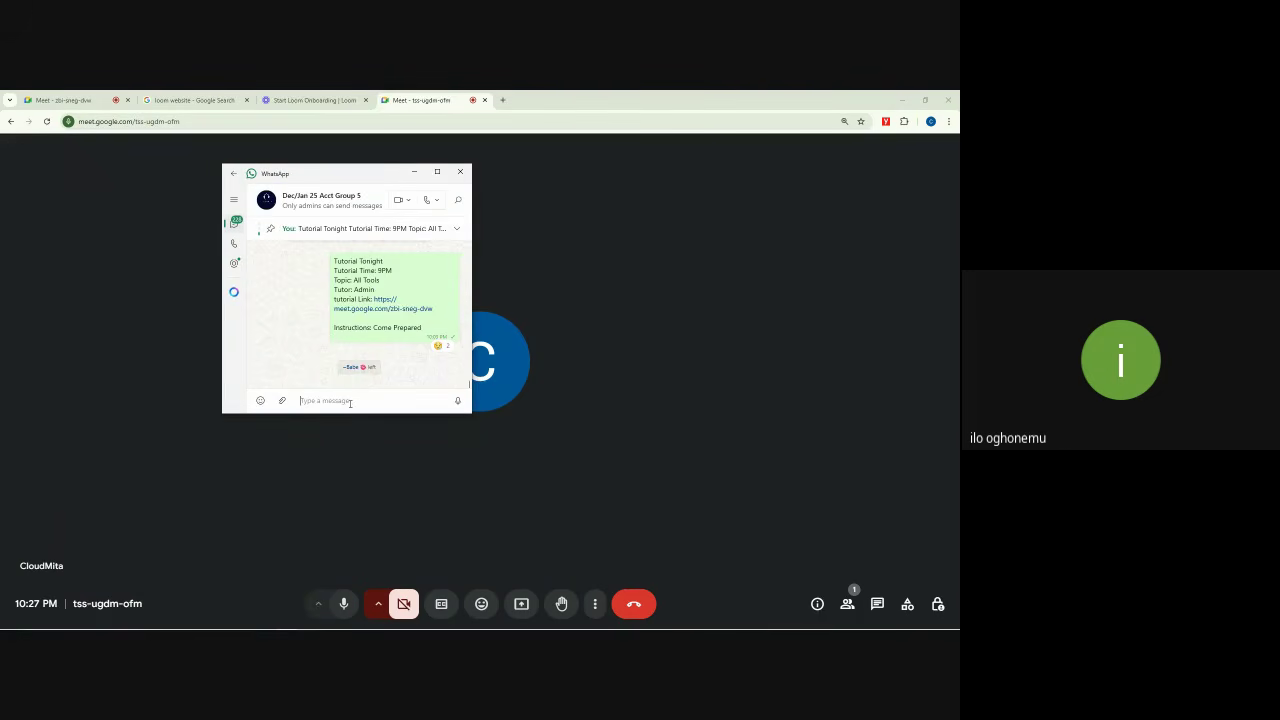
pyautogui.hotkey('ctrl', 'v')
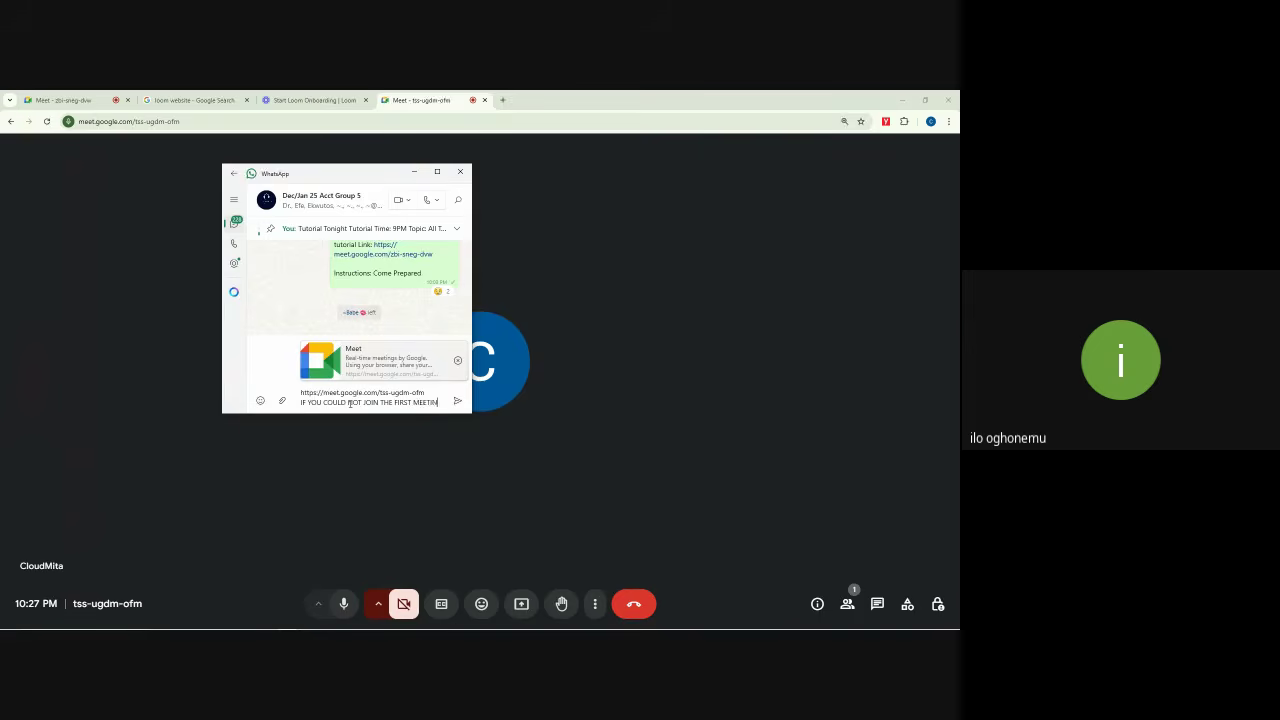
pyautogui.write('G. JOIN THIS 2ND ONE')
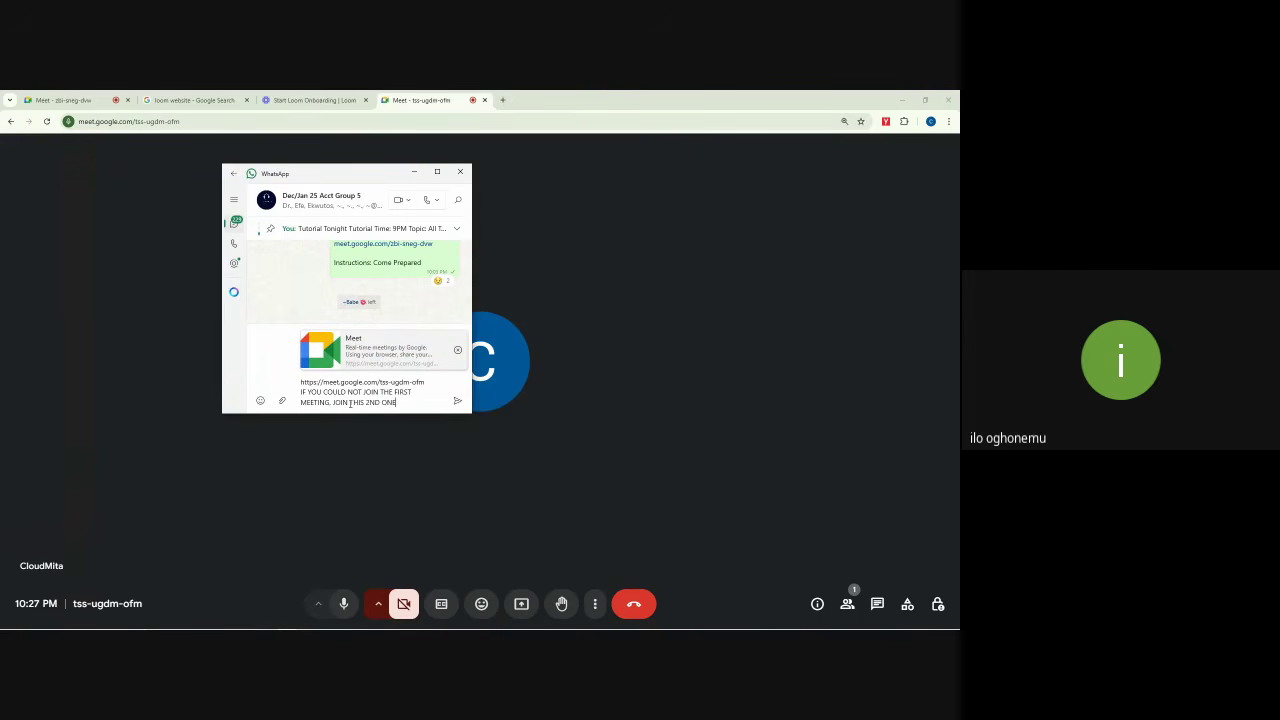
pyautogui.press('Return')
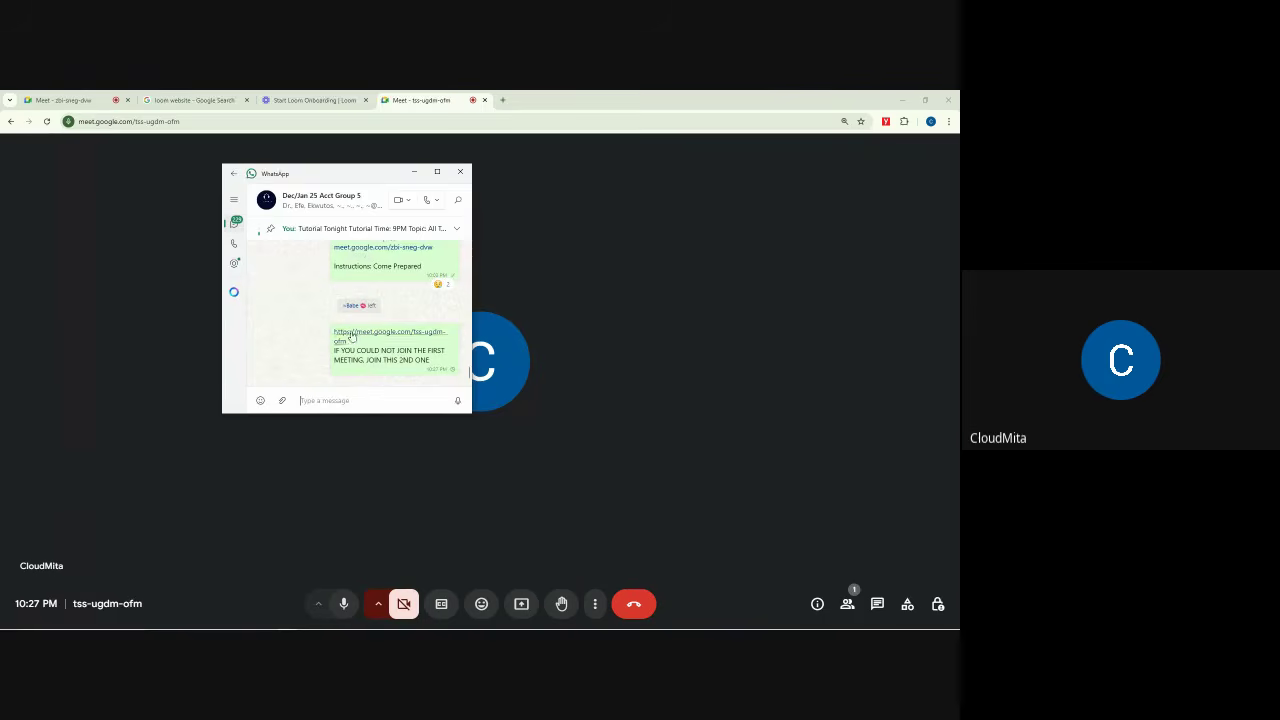
pyautogui.moveTo(430, 360); pyautogui.dragTo(338, 326)
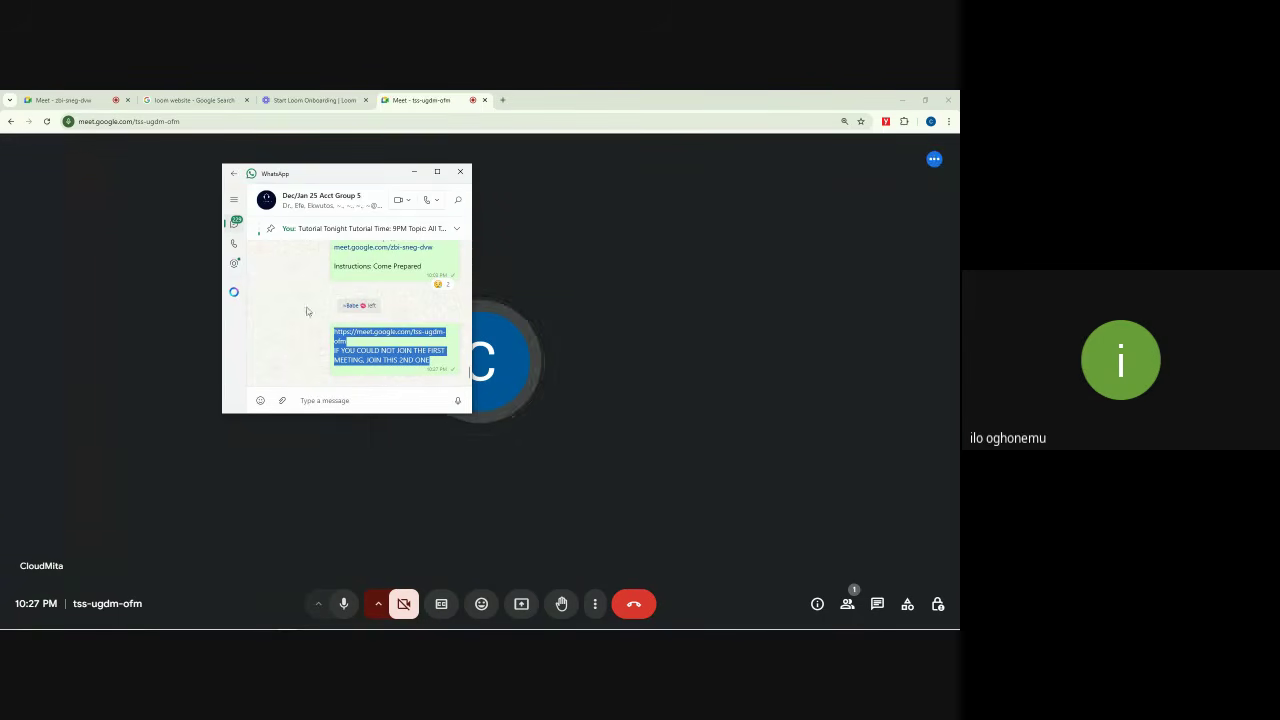
# Step: Visit the Dec/Jan 25 Update Group 3 chat, return to the chat list, and close WhatsApp
pyautogui.click(236, 175)
pyautogui.click(330, 258)
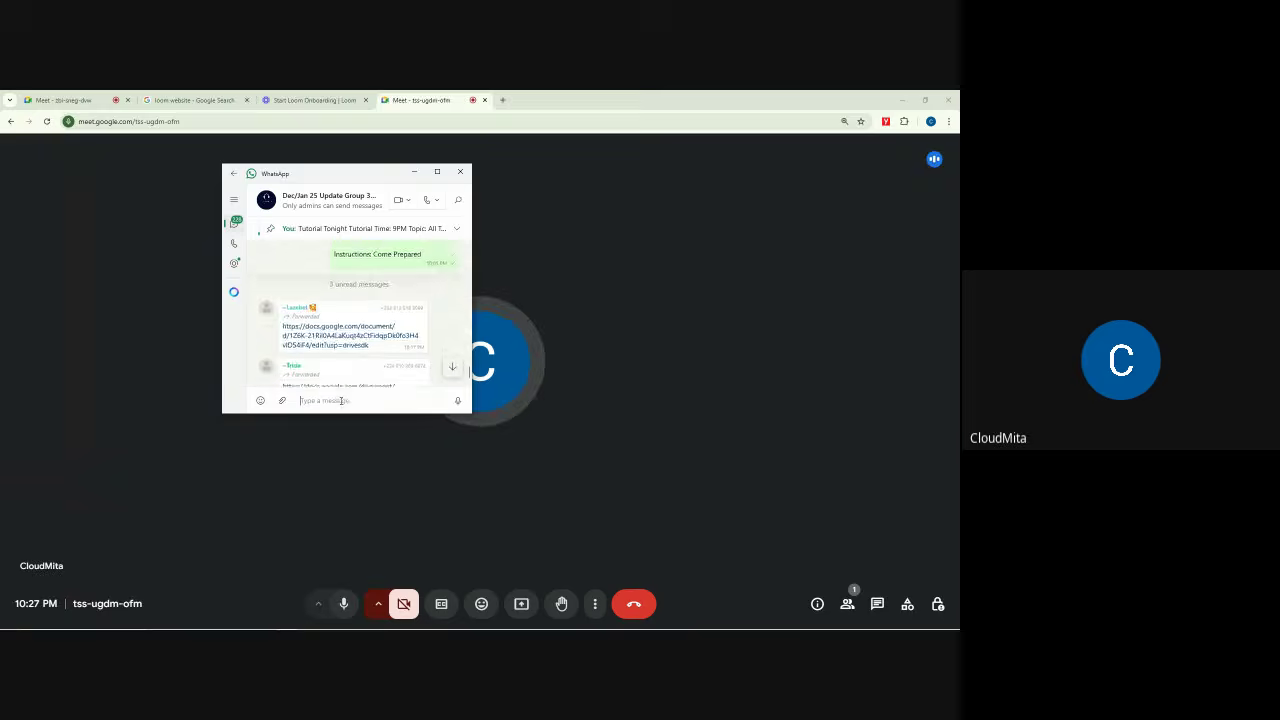
pyautogui.click(232, 176)
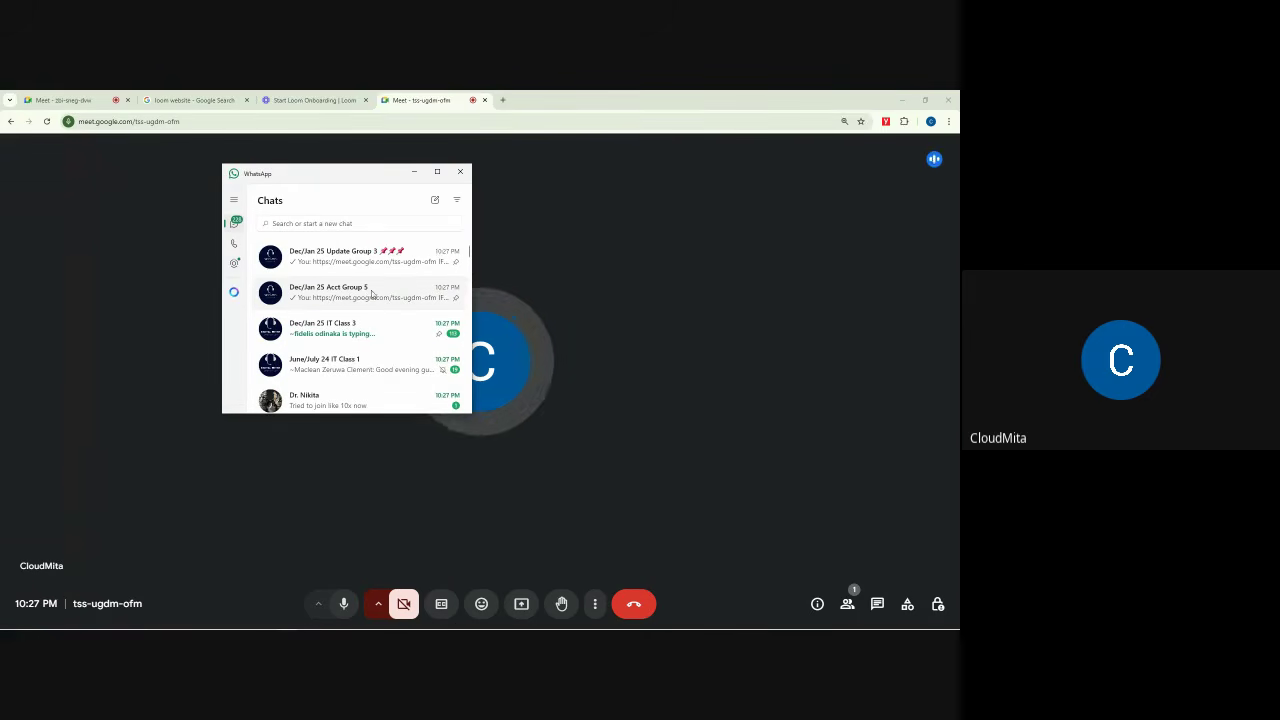
pyautogui.click(460, 172)
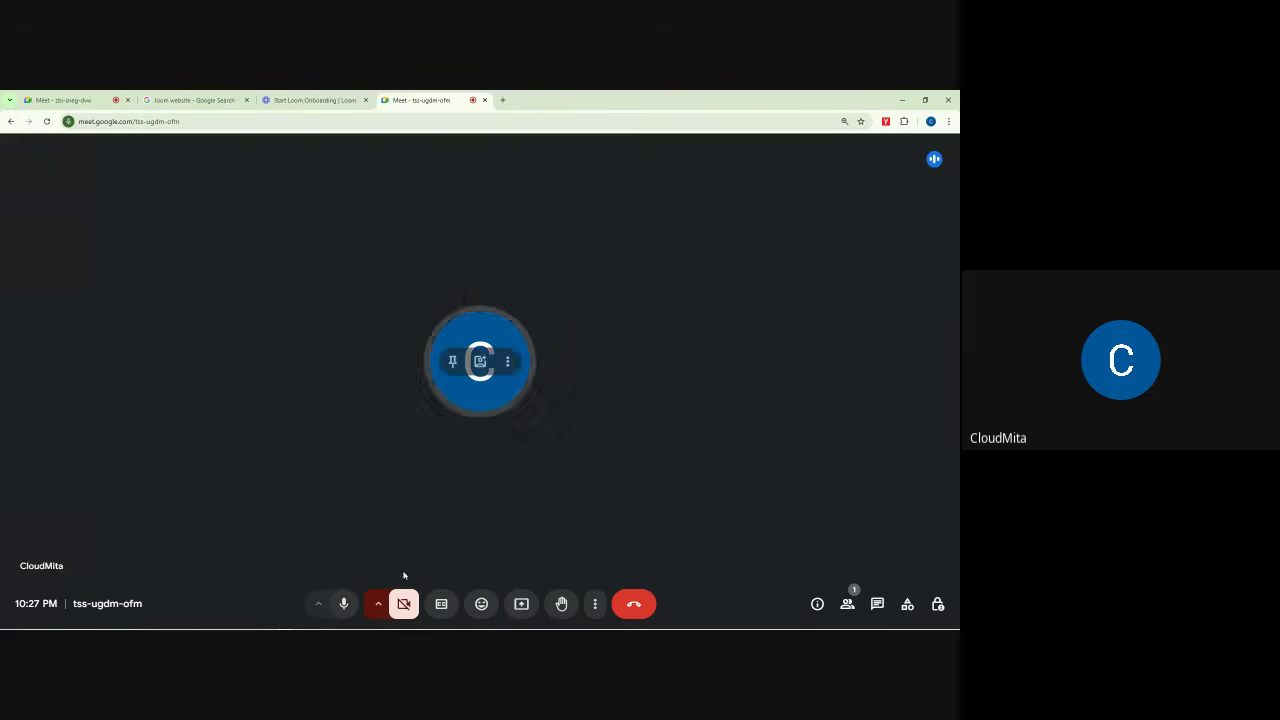
# Step: Share the entire screen to the tss-ugdm-ofm call, ignoring the infinity-mirror warning
pyautogui.click(522, 604)
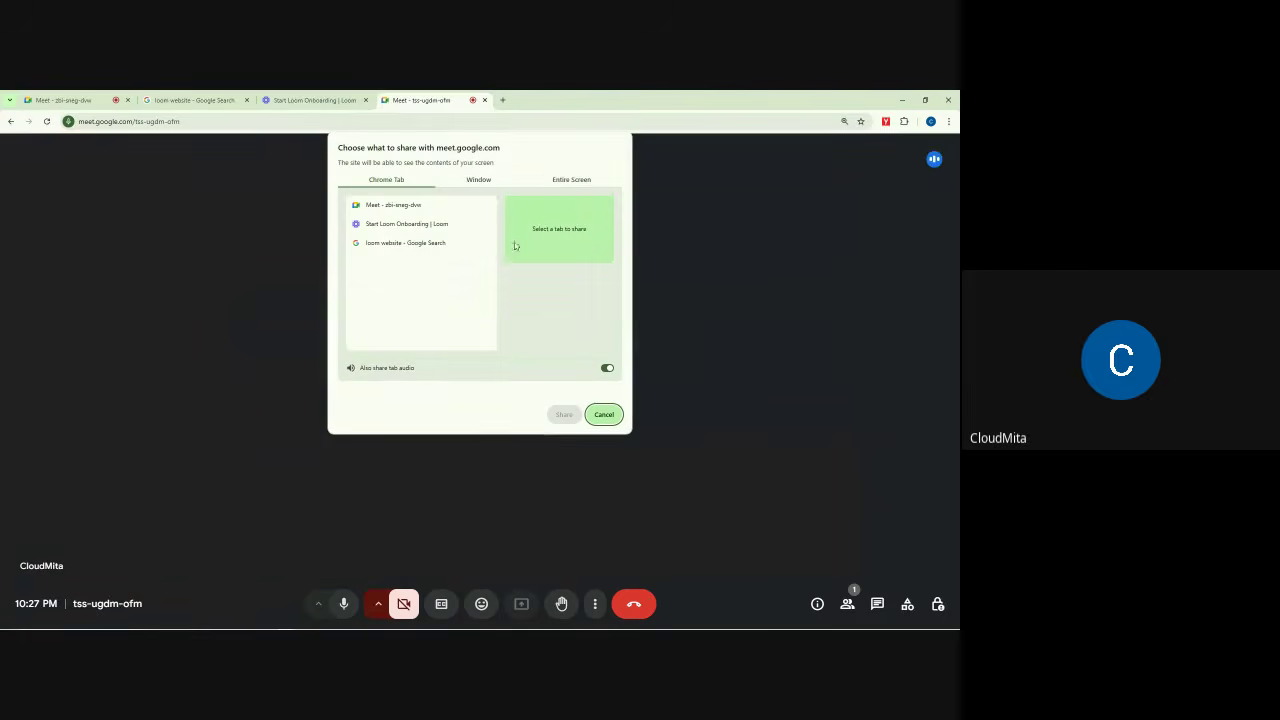
pyautogui.click(562, 181)
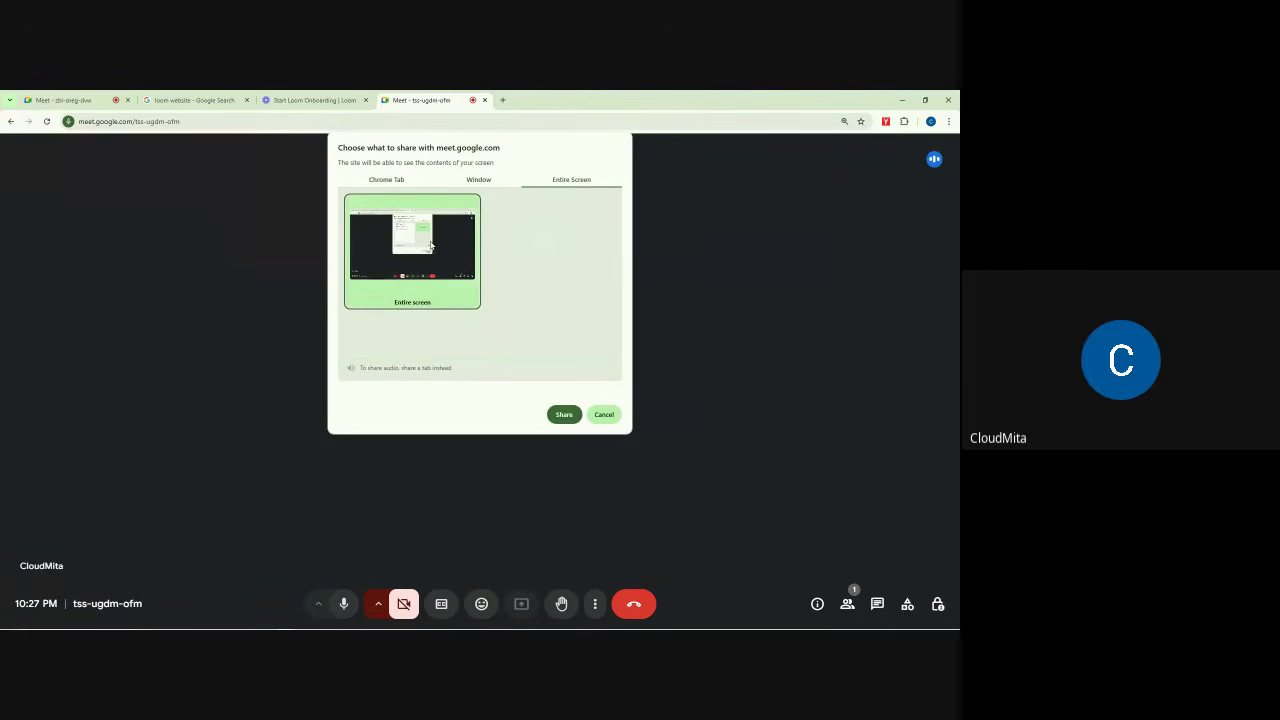
pyautogui.click(563, 416)
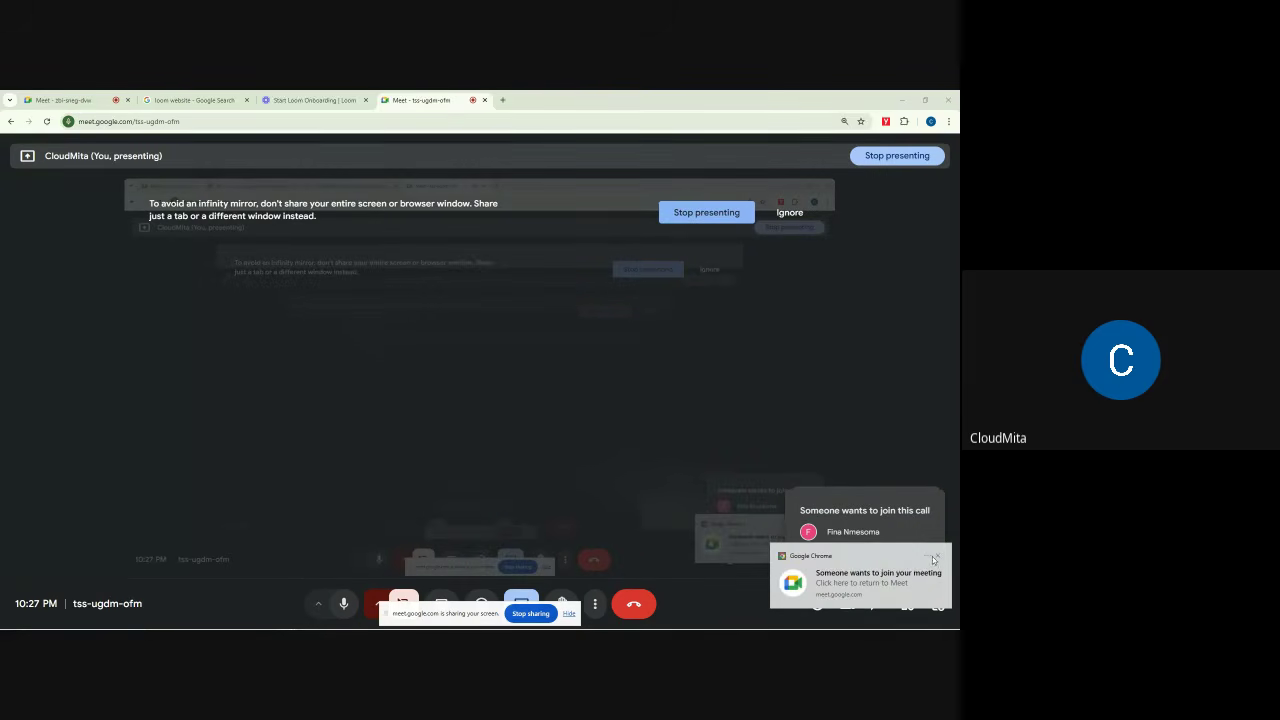
pyautogui.click(933, 558)
pyautogui.click(790, 213)
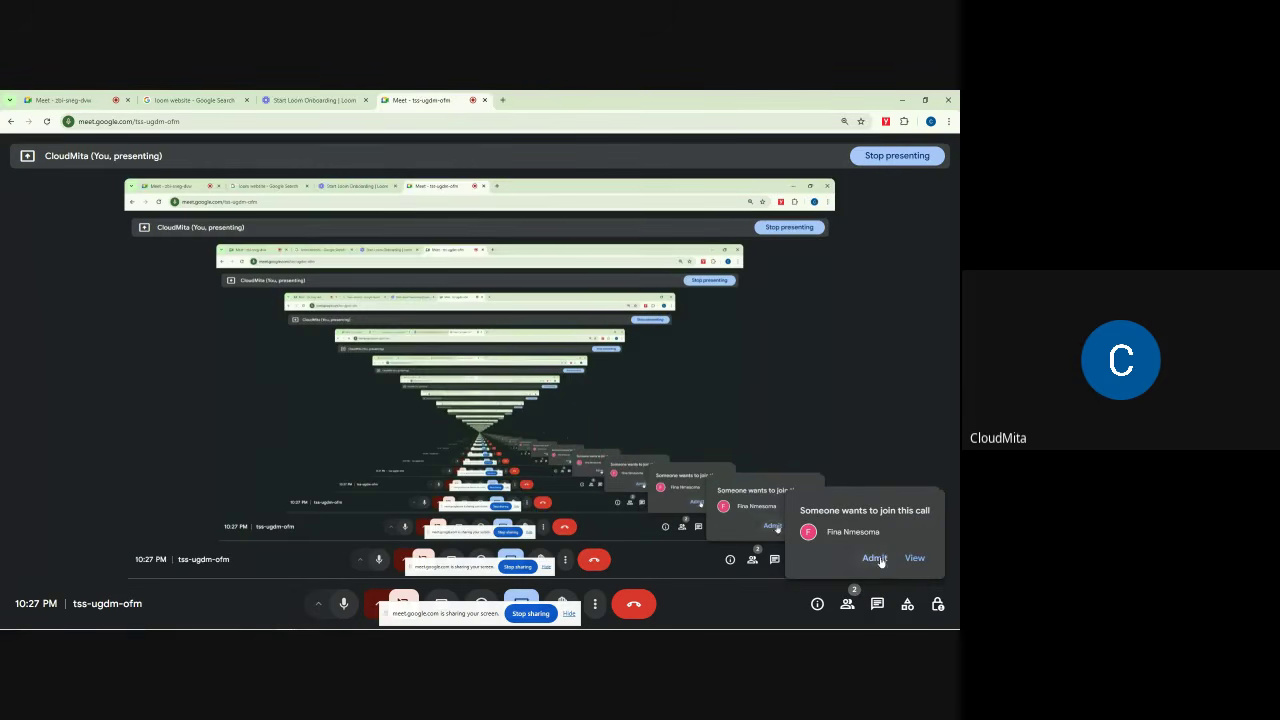
# Step: Set the meeting access type to Open in Host controls
pyautogui.click(937, 605)
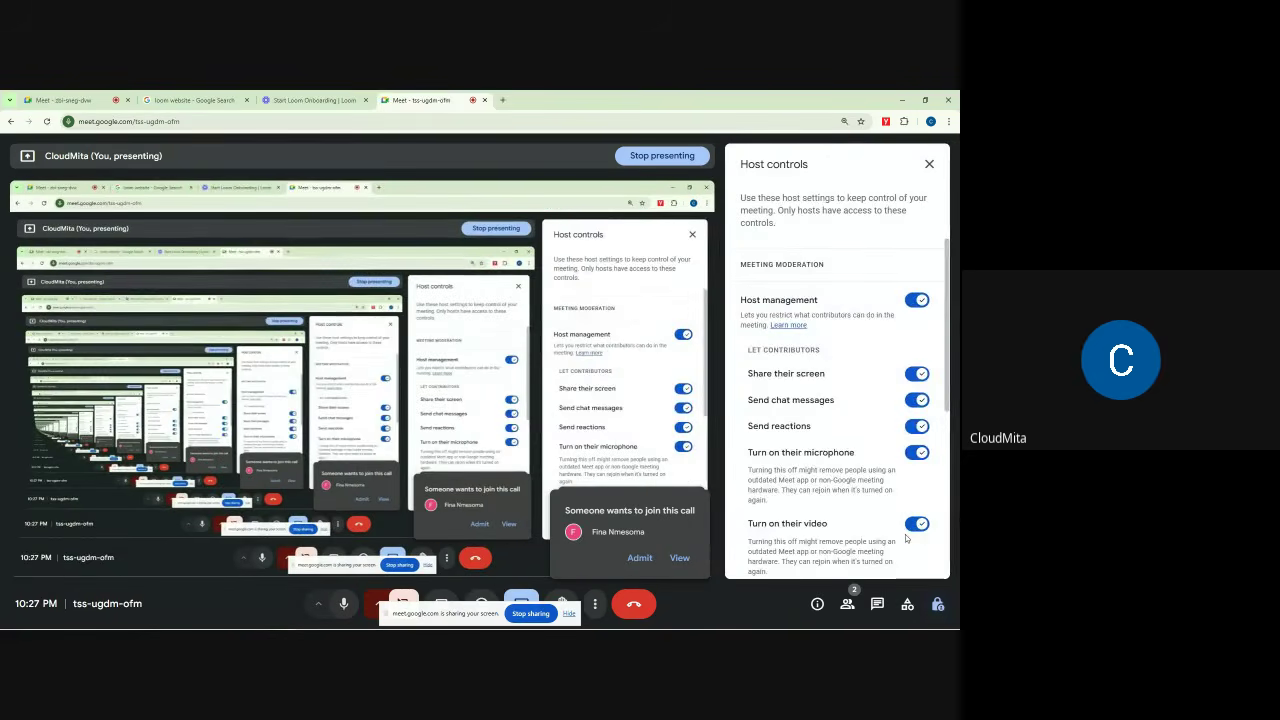
pyautogui.scroll(-5, 905, 534)
pyautogui.click(755, 409)
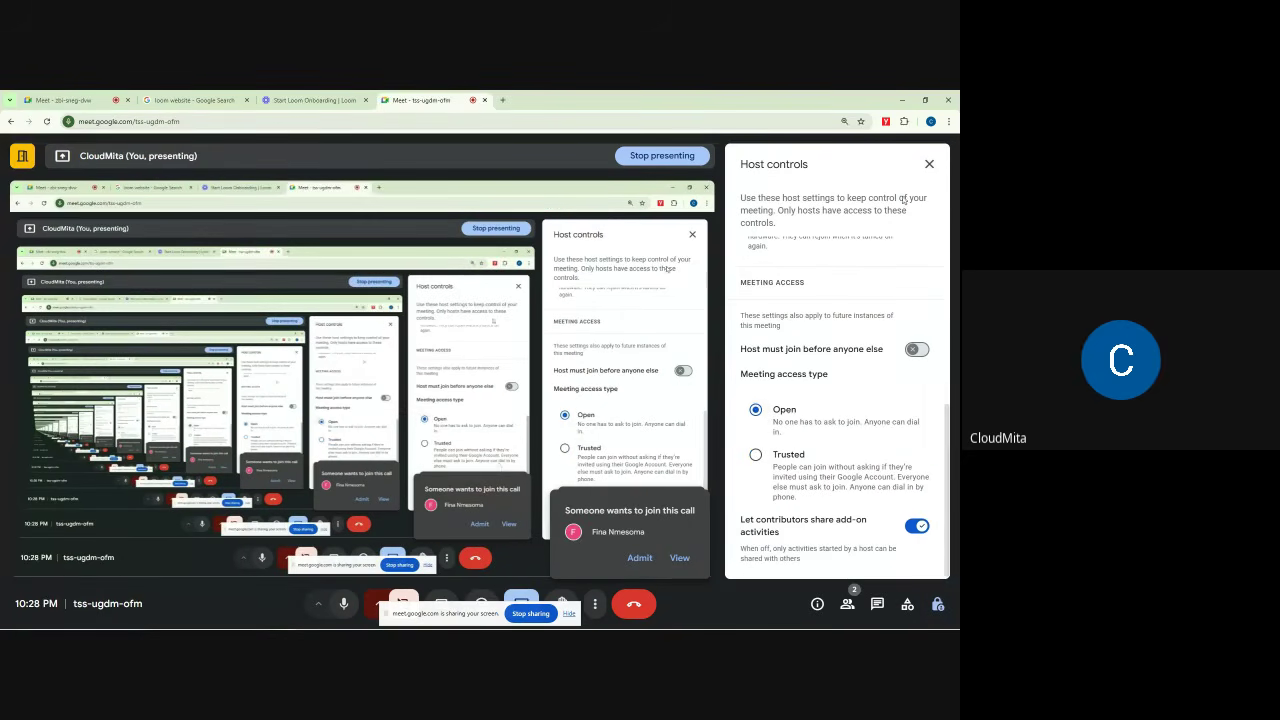
pyautogui.click(929, 164)
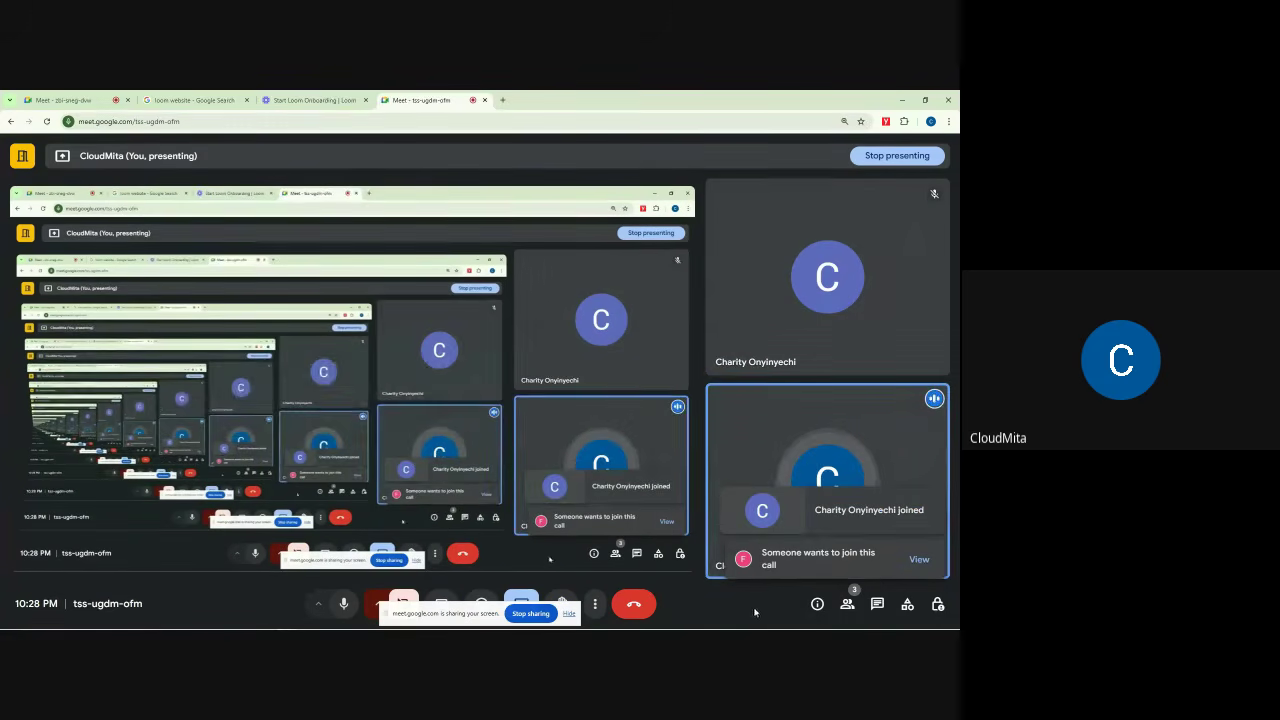
# Step: Check the zbi-sneg-dvw call, recheck tss-ugdm-ofm's access setting, then return to zbi-sneg-dvw
pyautogui.click(62, 100)
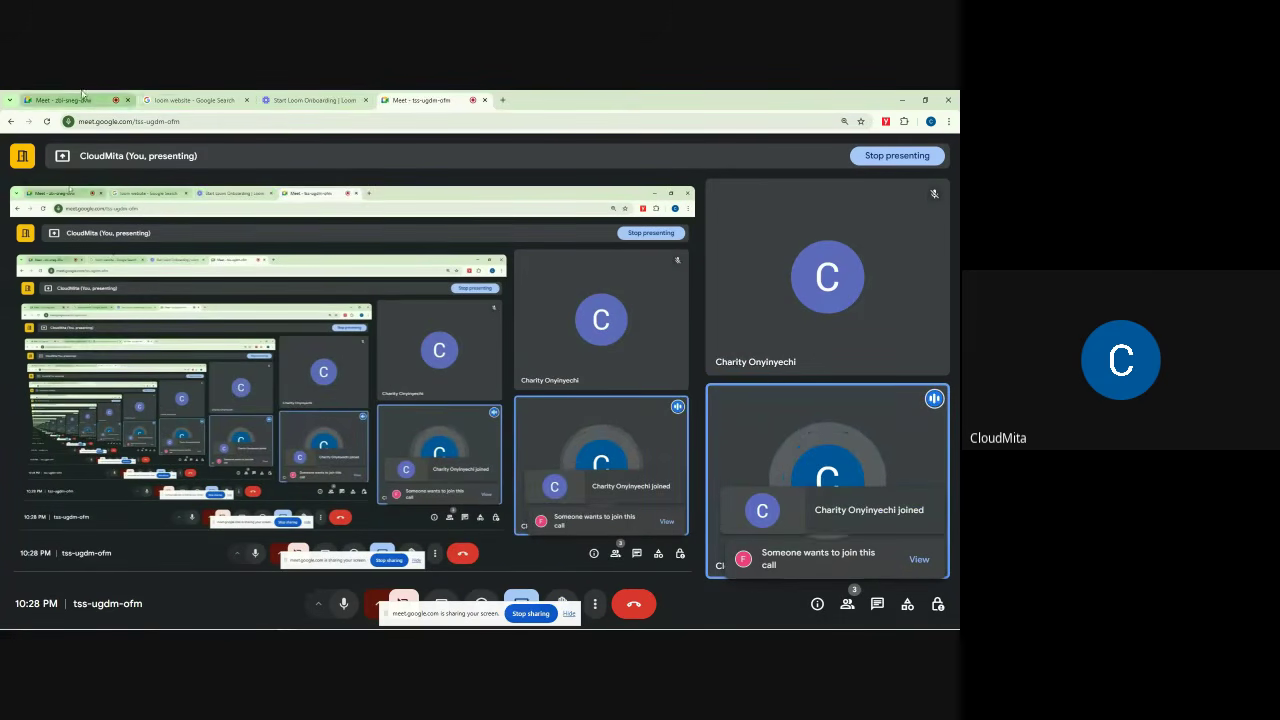
pyautogui.click(913, 548)
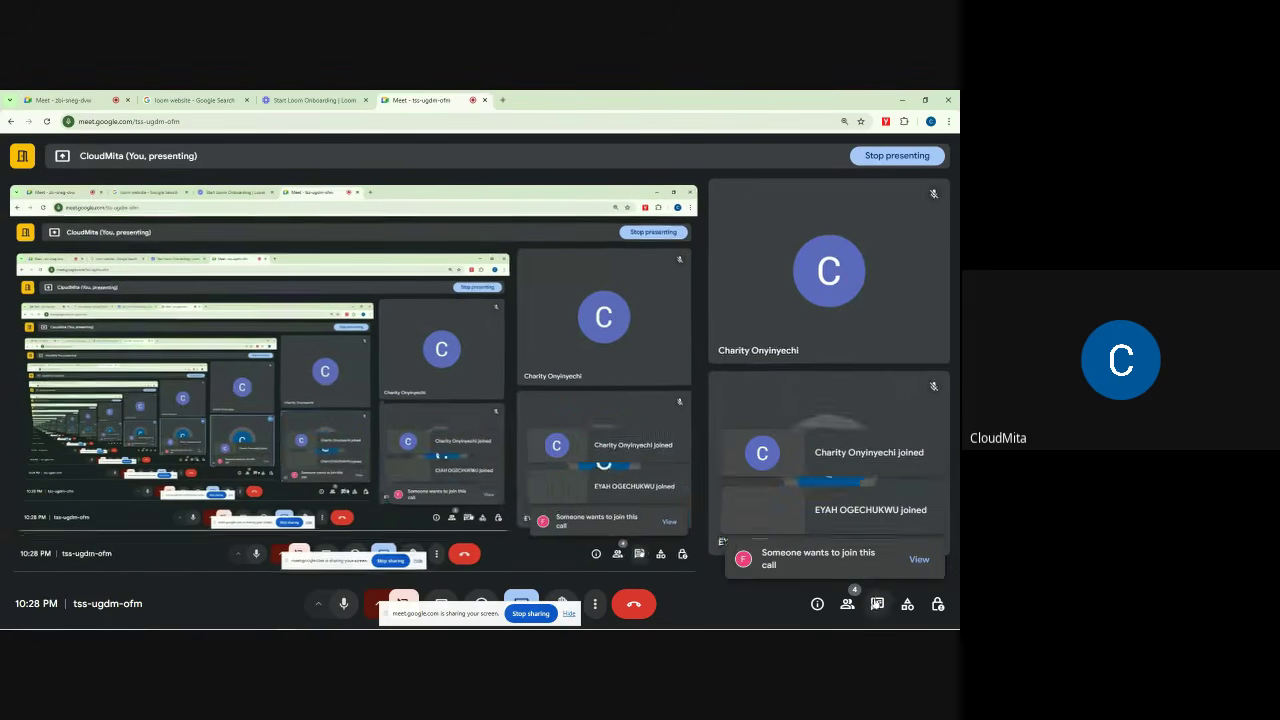
pyautogui.click(938, 604)
pyautogui.scroll(-6, 901, 534)
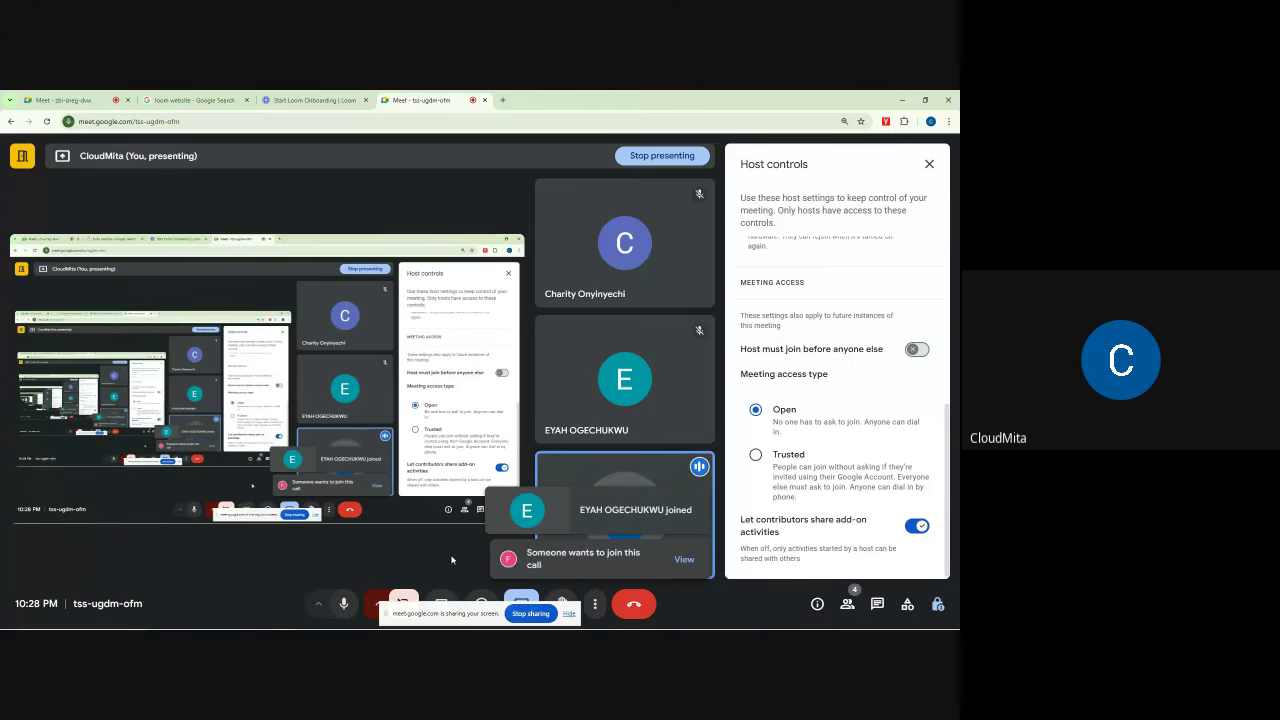
pyautogui.click(62, 100)
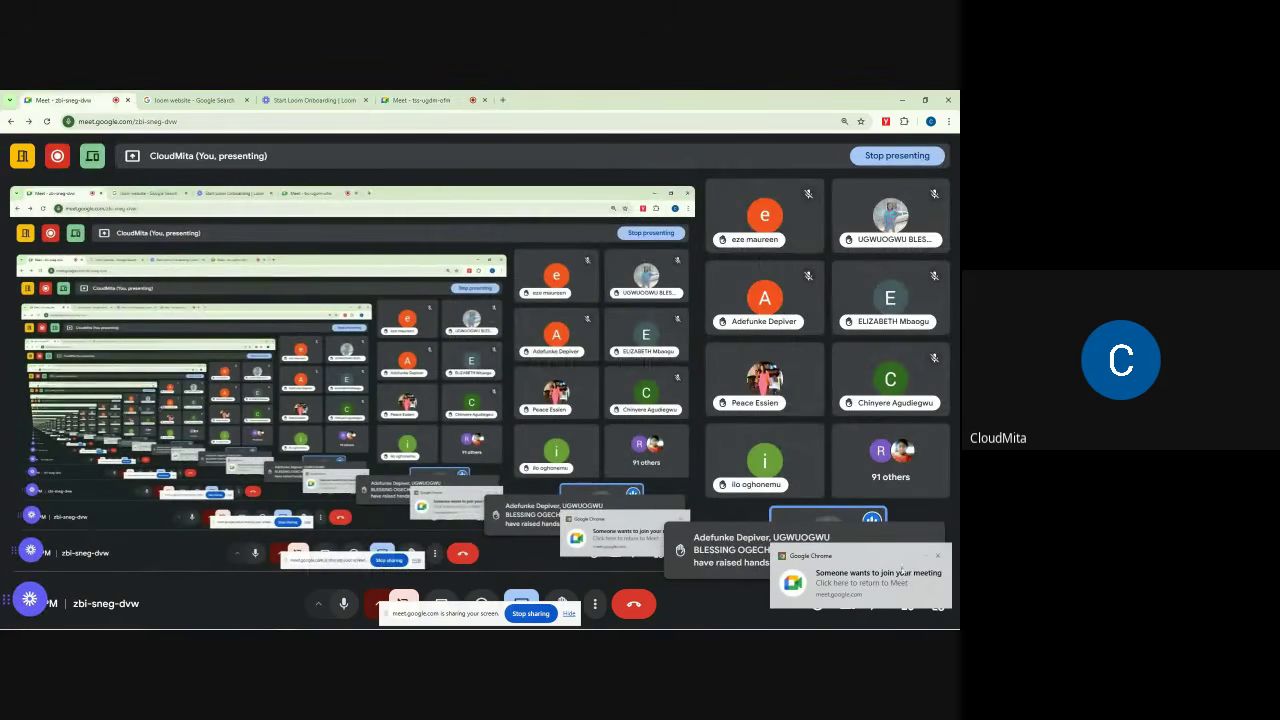
# Step: Close tss-ugdm-ofm's host controls, then return to zbi-sneg-dvw and dismiss the join notice
pyautogui.click(432, 100)
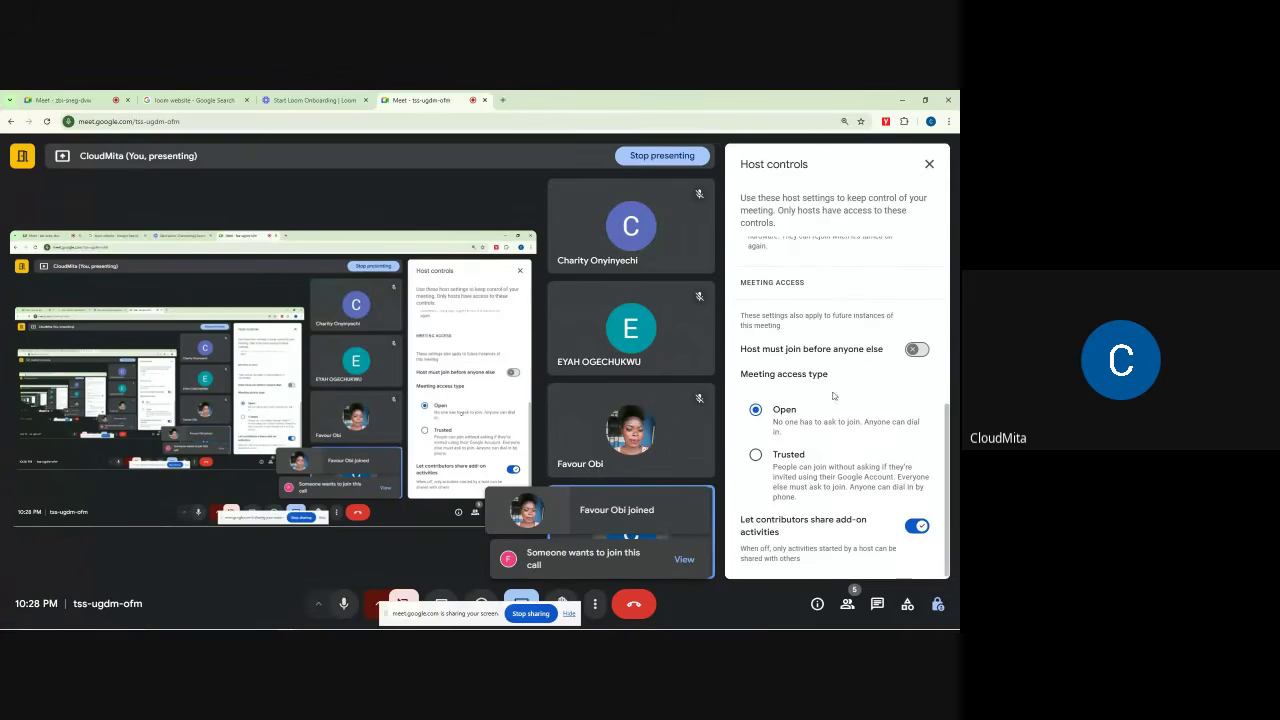
pyautogui.click(928, 165)
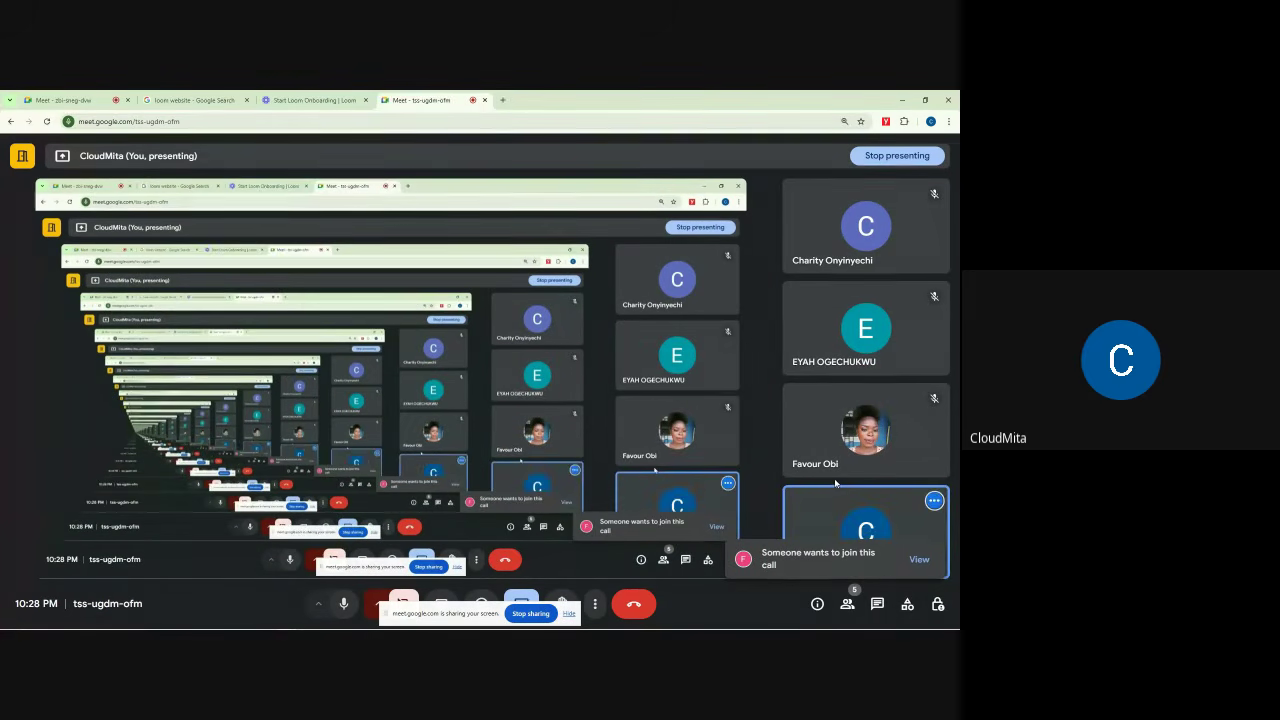
pyautogui.moveTo(817, 473)
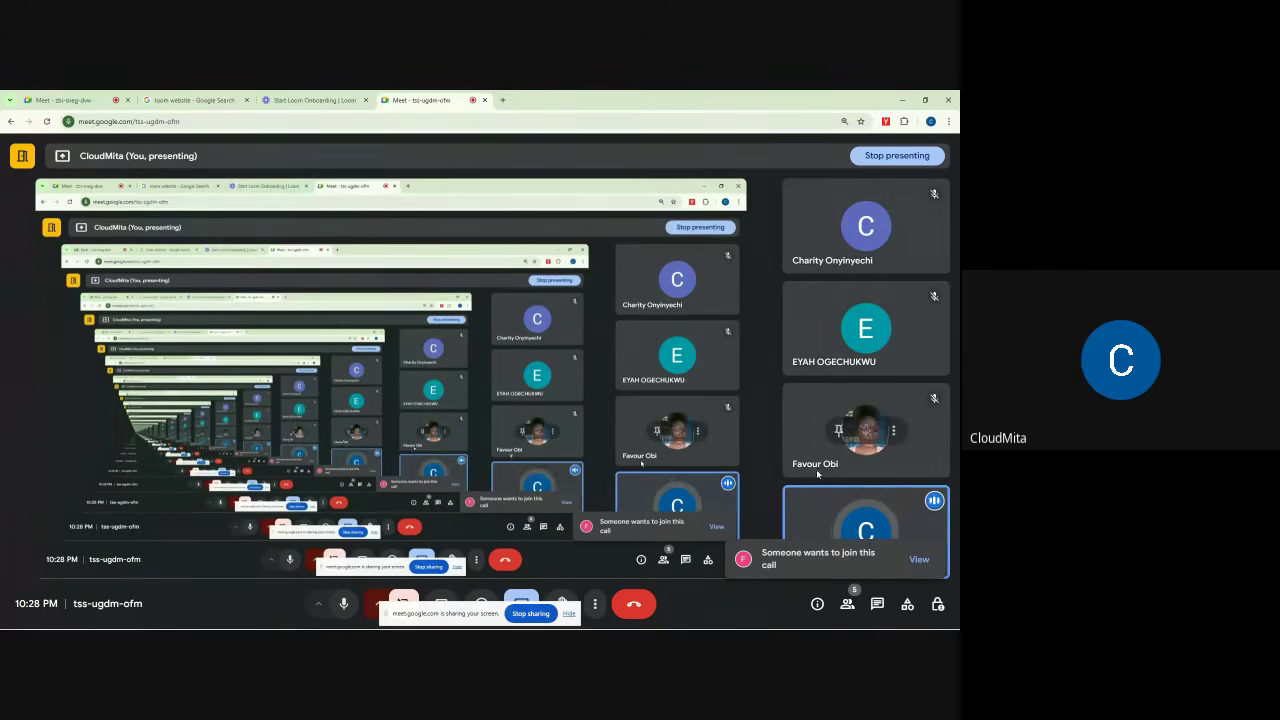
pyautogui.click(90, 101)
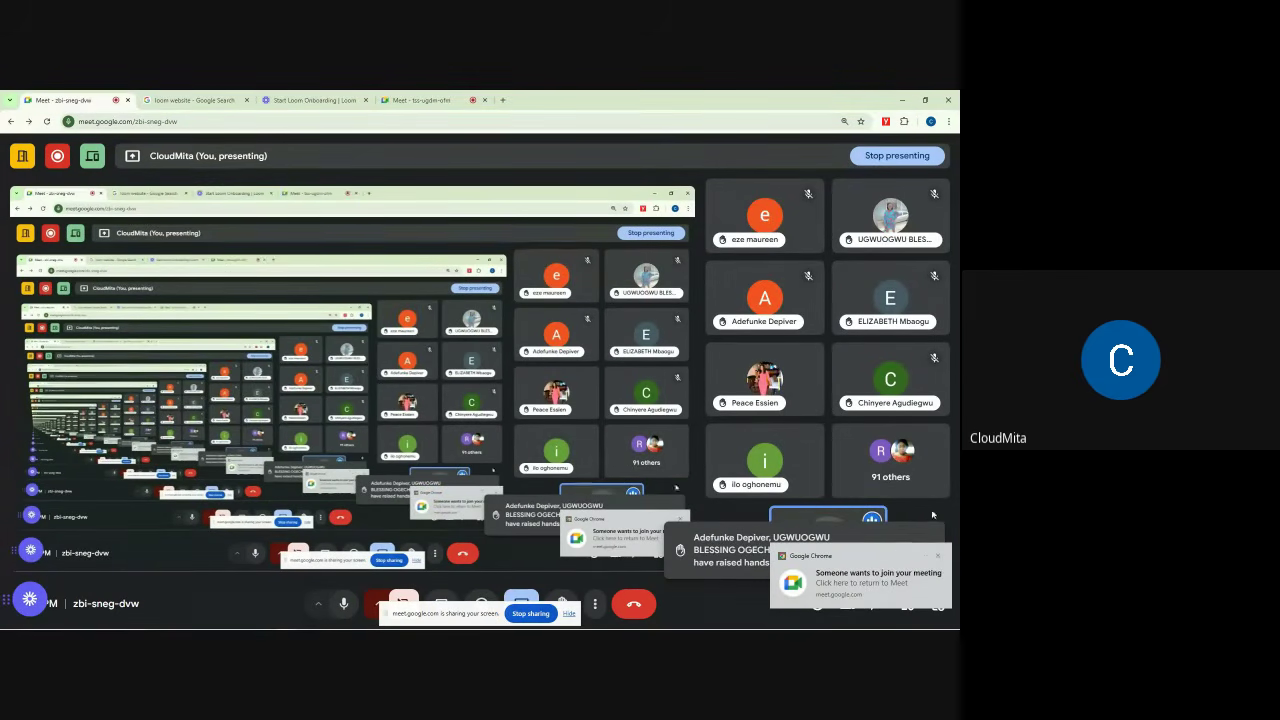
pyautogui.click(937, 557)
# Step: Search the zbi-sneg-dvw People list for 'FAV'
pyautogui.click(847, 604)
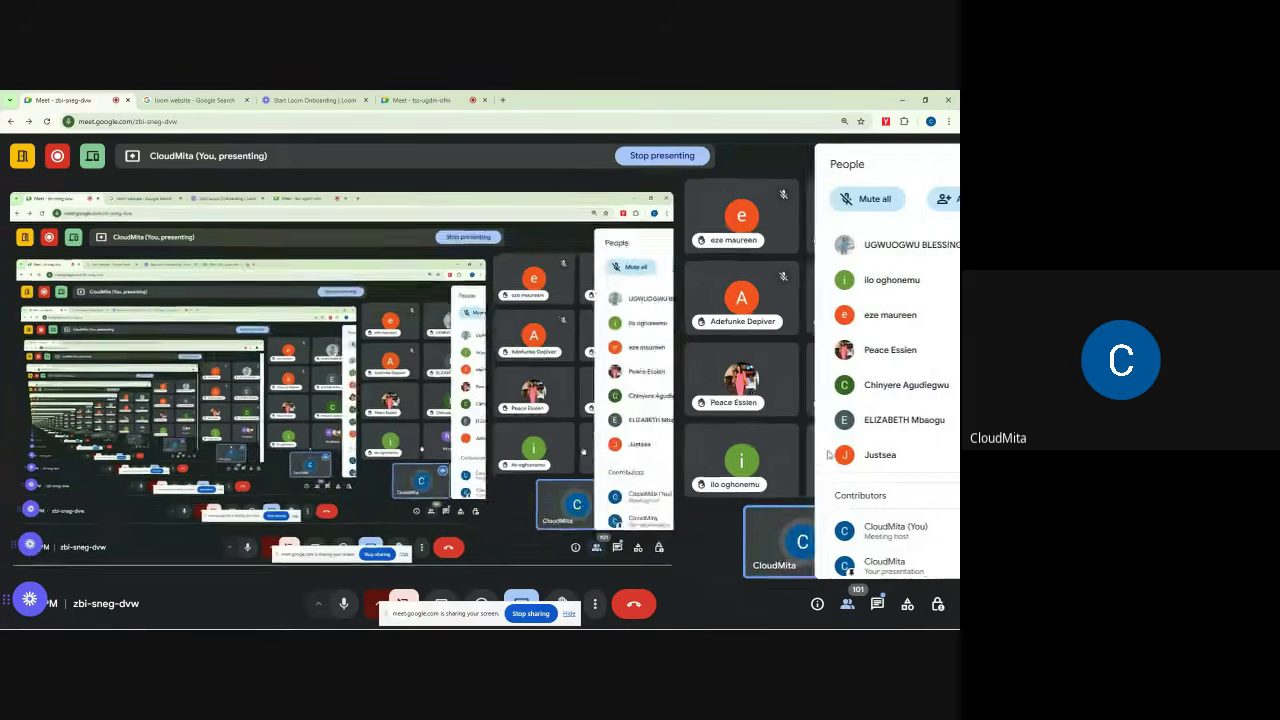
pyautogui.scroll(3, 830, 410)
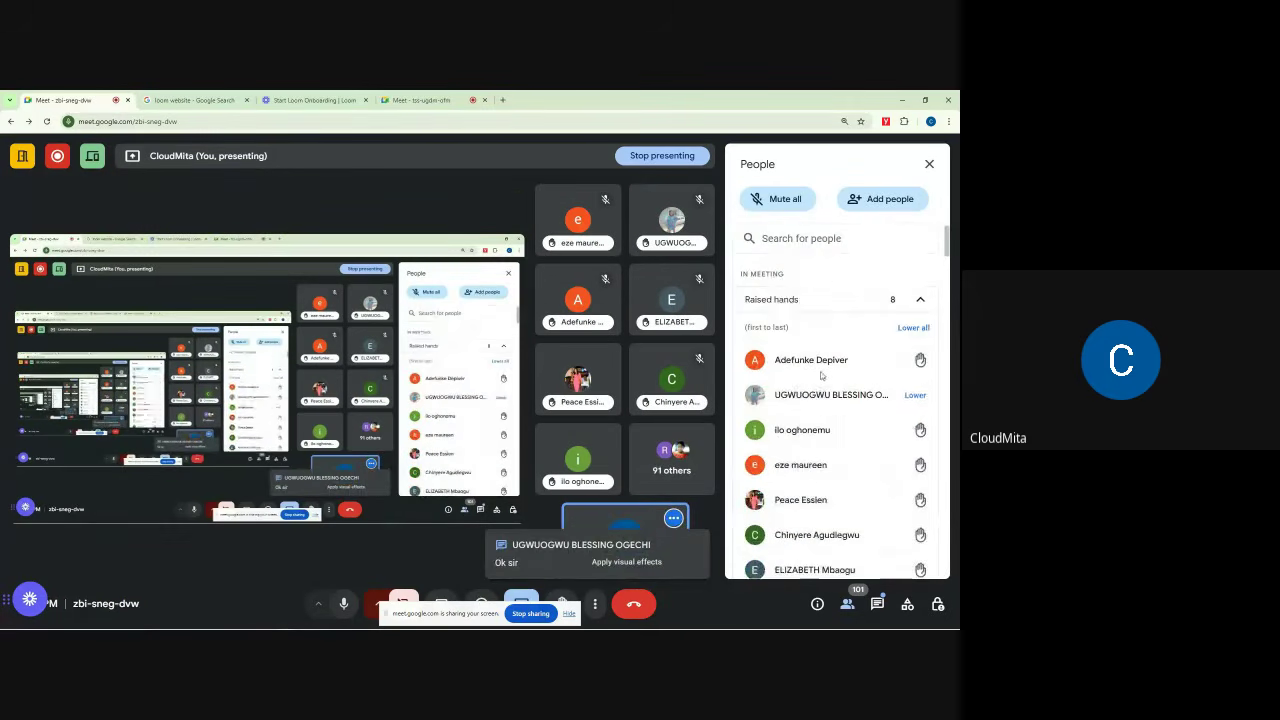
pyautogui.click(798, 239)
pyautogui.write('FAV')
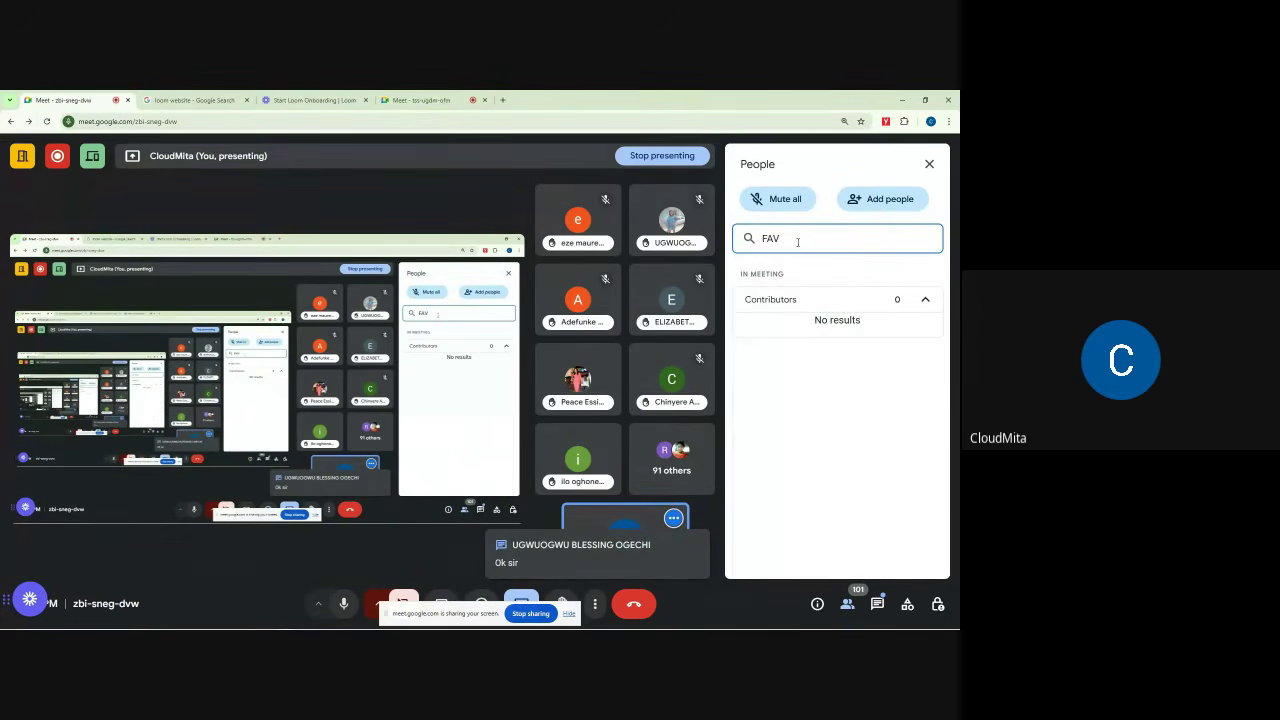
# Step: Glance at tss-ugdm-ofm, close zbi-sneg-dvw's people list, and go to the Loom onboarding tab
pyautogui.click(420, 100)
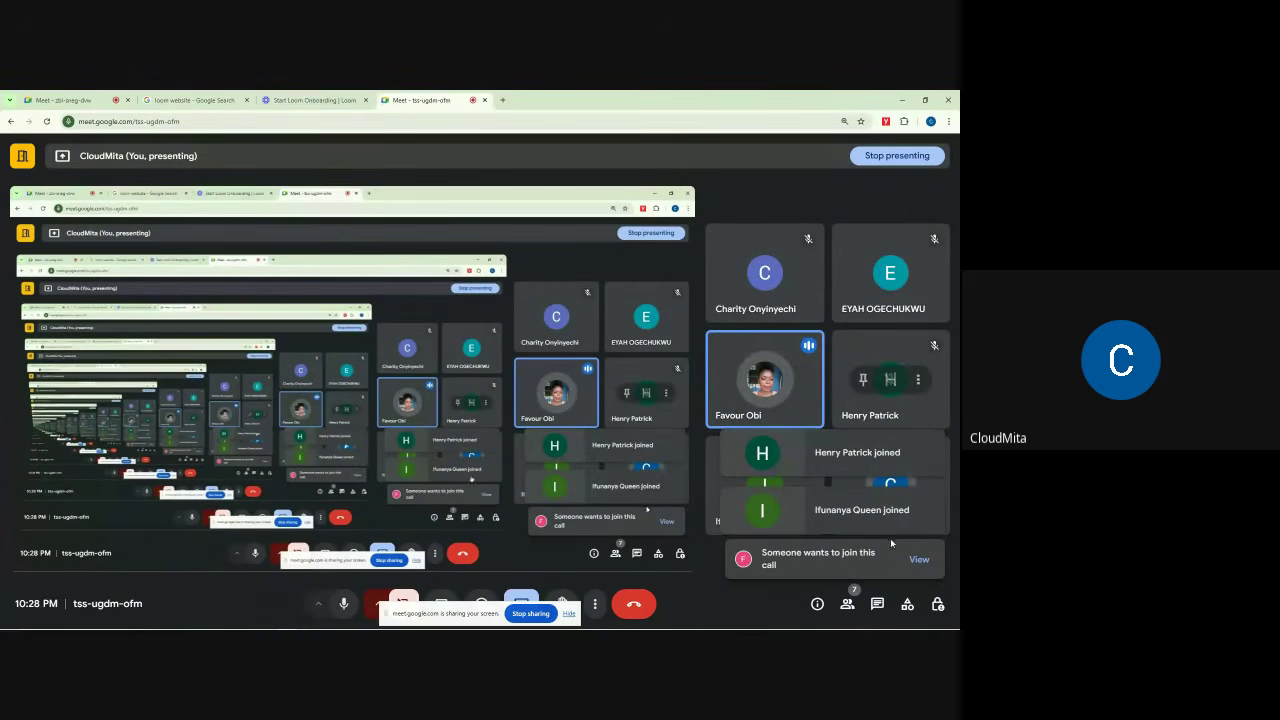
pyautogui.click(95, 95)
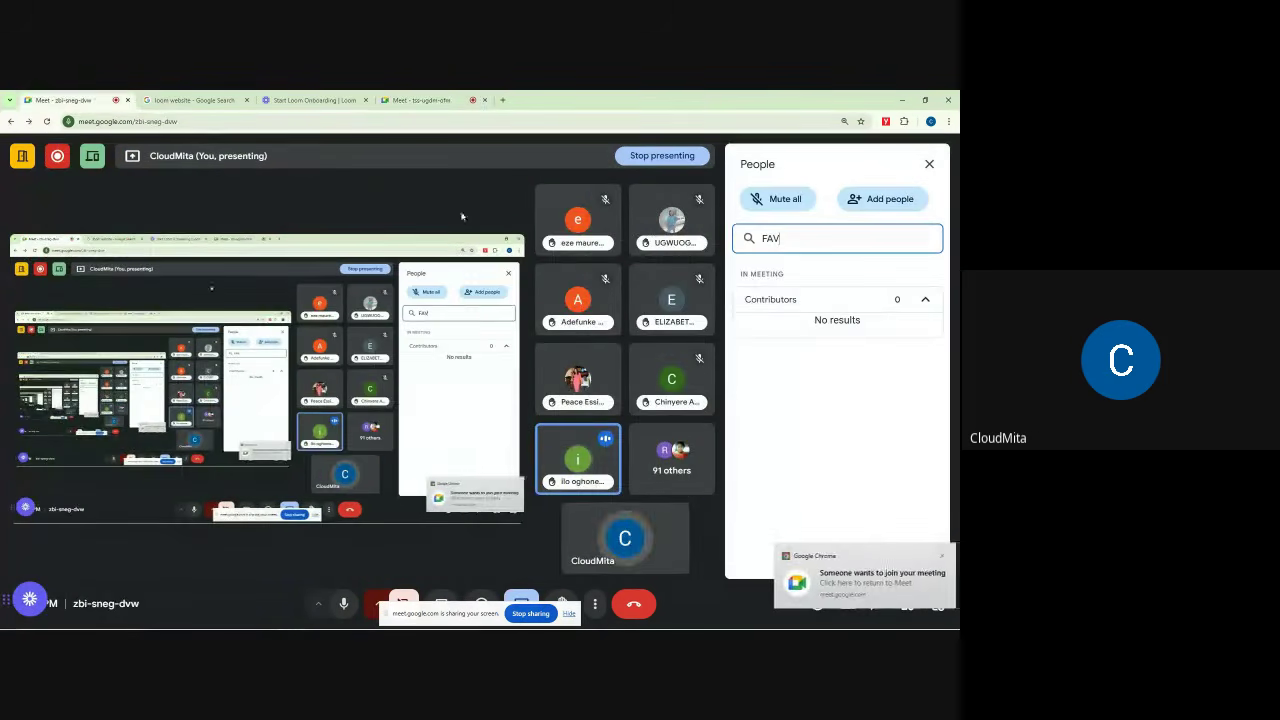
pyautogui.click(928, 164)
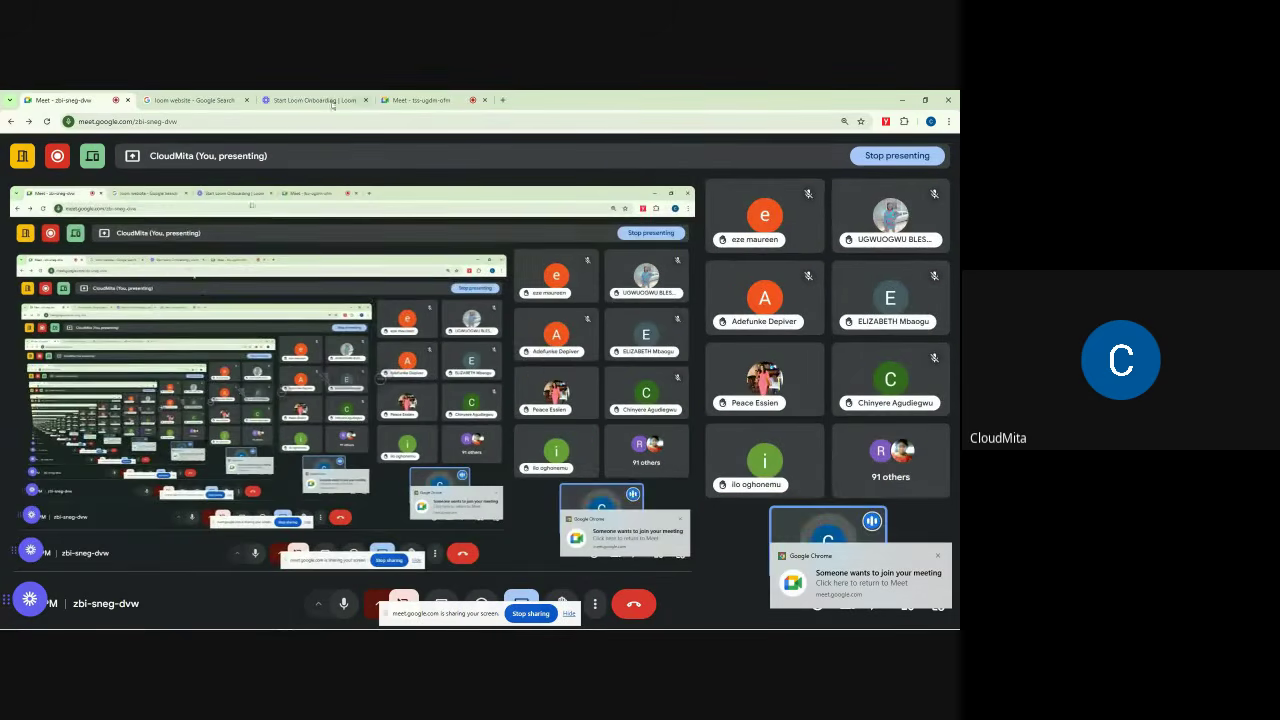
pyautogui.click(333, 101)
# Step: Return to the first meeting's presenting view and open its host controls
pyautogui.click(188, 100)
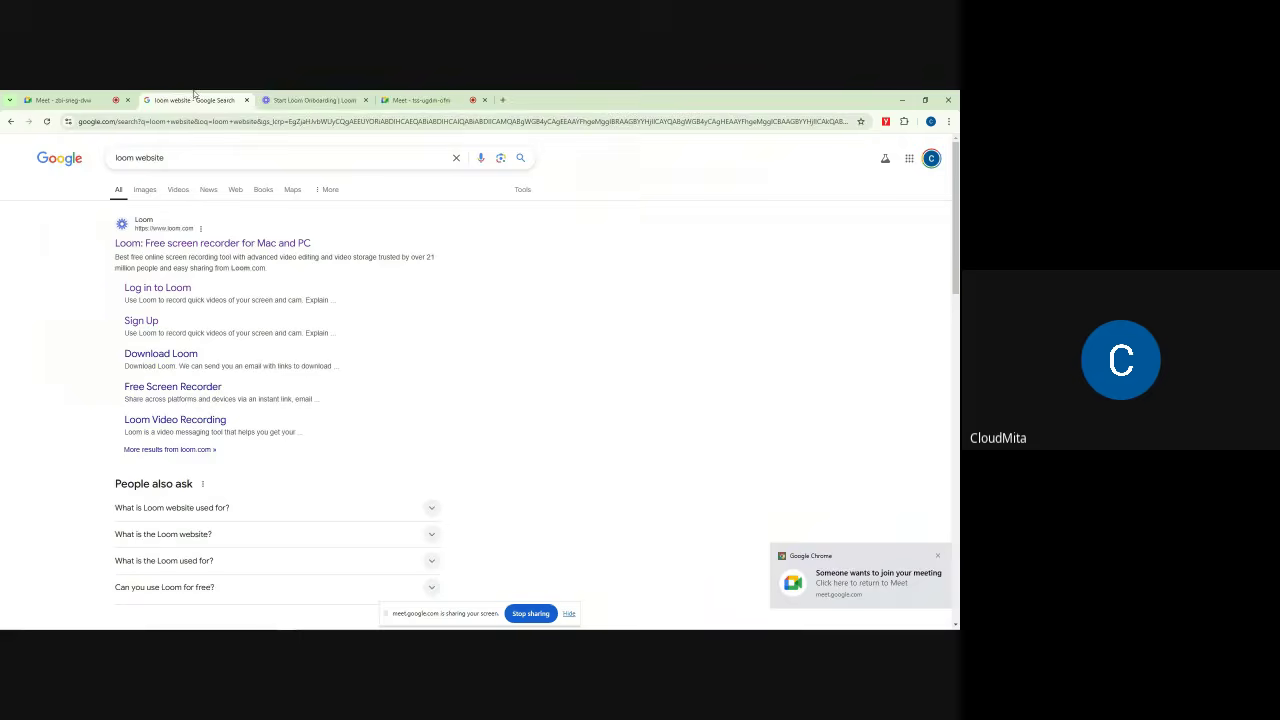
pyautogui.click(70, 100)
pyautogui.click(279, 97)
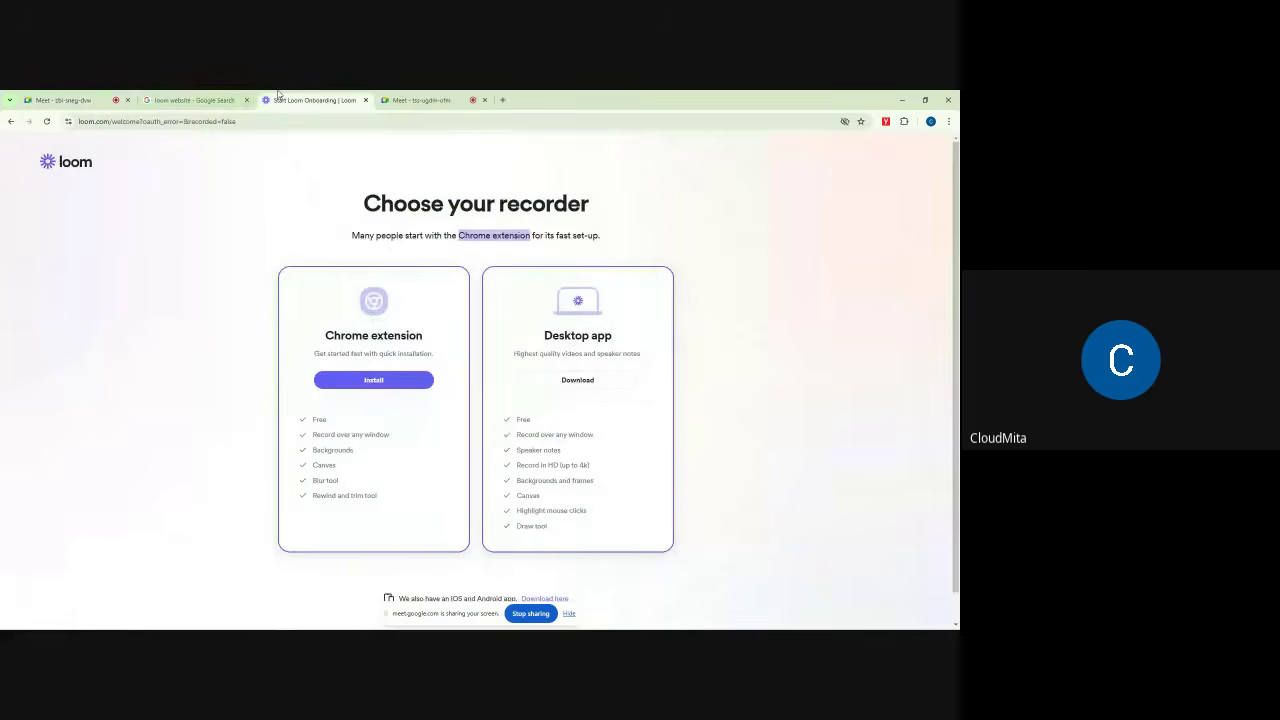
pyautogui.click(65, 100)
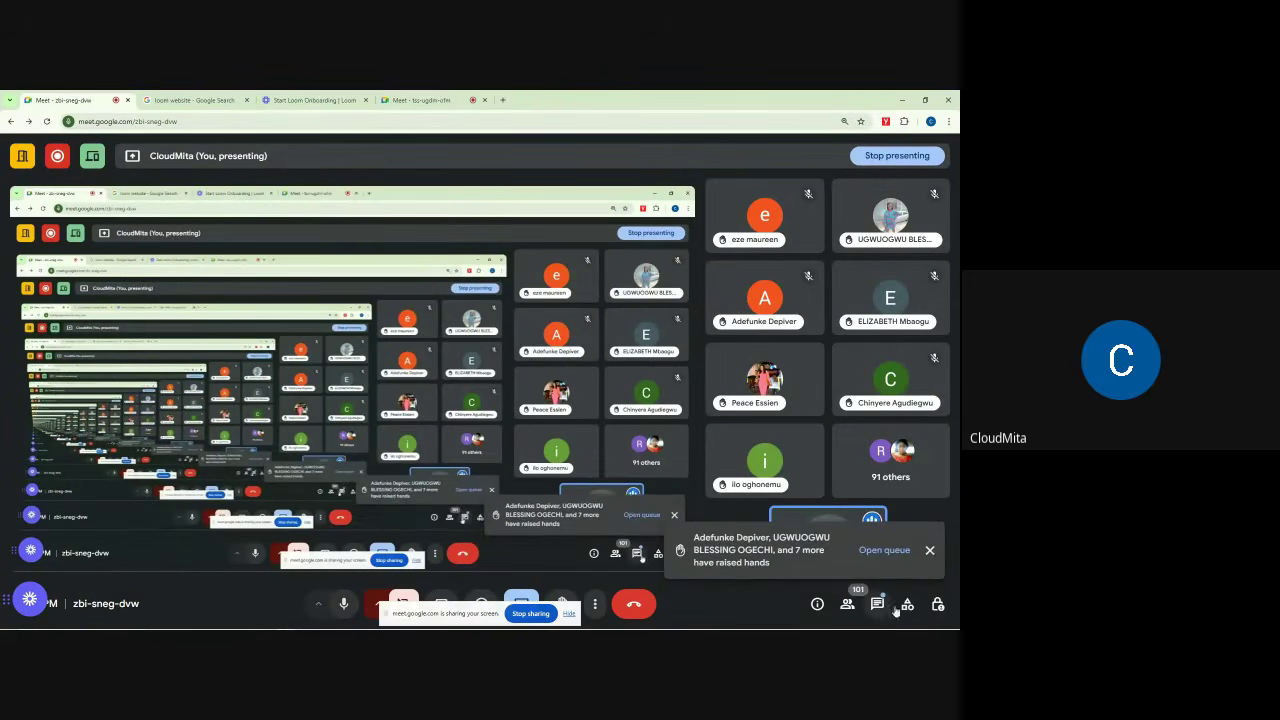
pyautogui.click(937, 604)
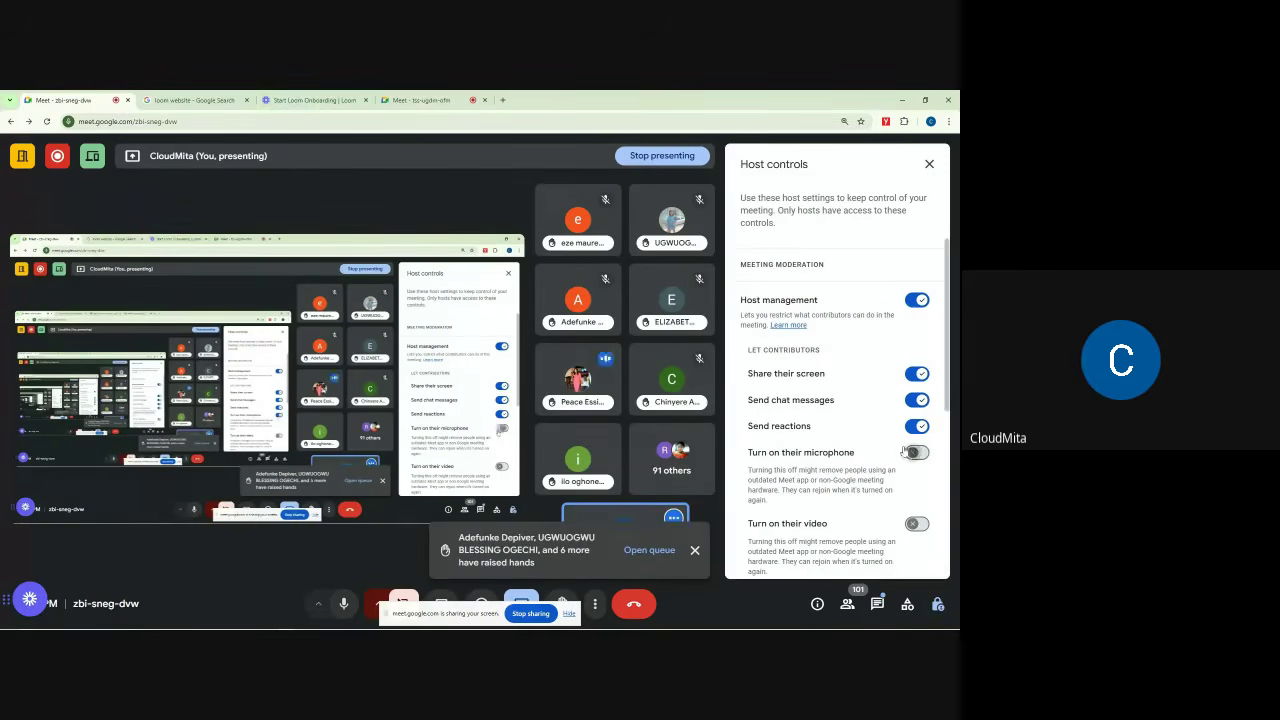
# Step: In the second meeting, switch off 'Turn on their microphone' for contributors in host controls
pyautogui.click(420, 97)
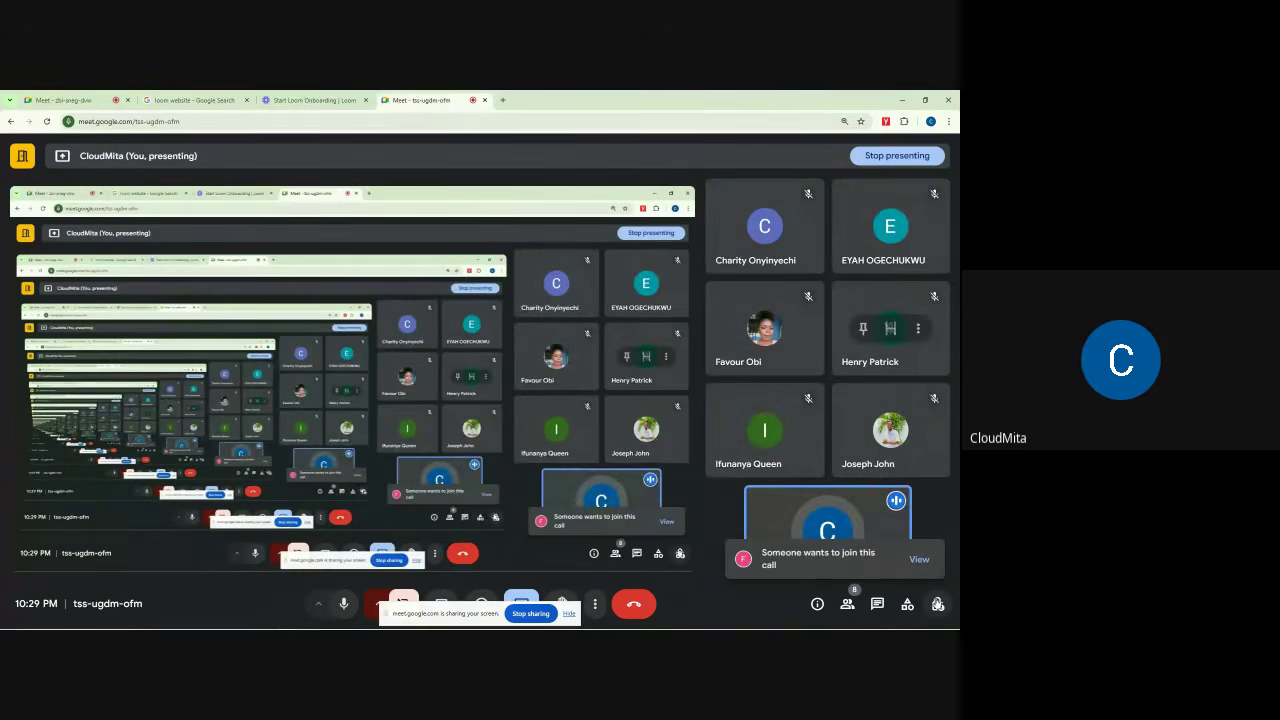
pyautogui.click(937, 600)
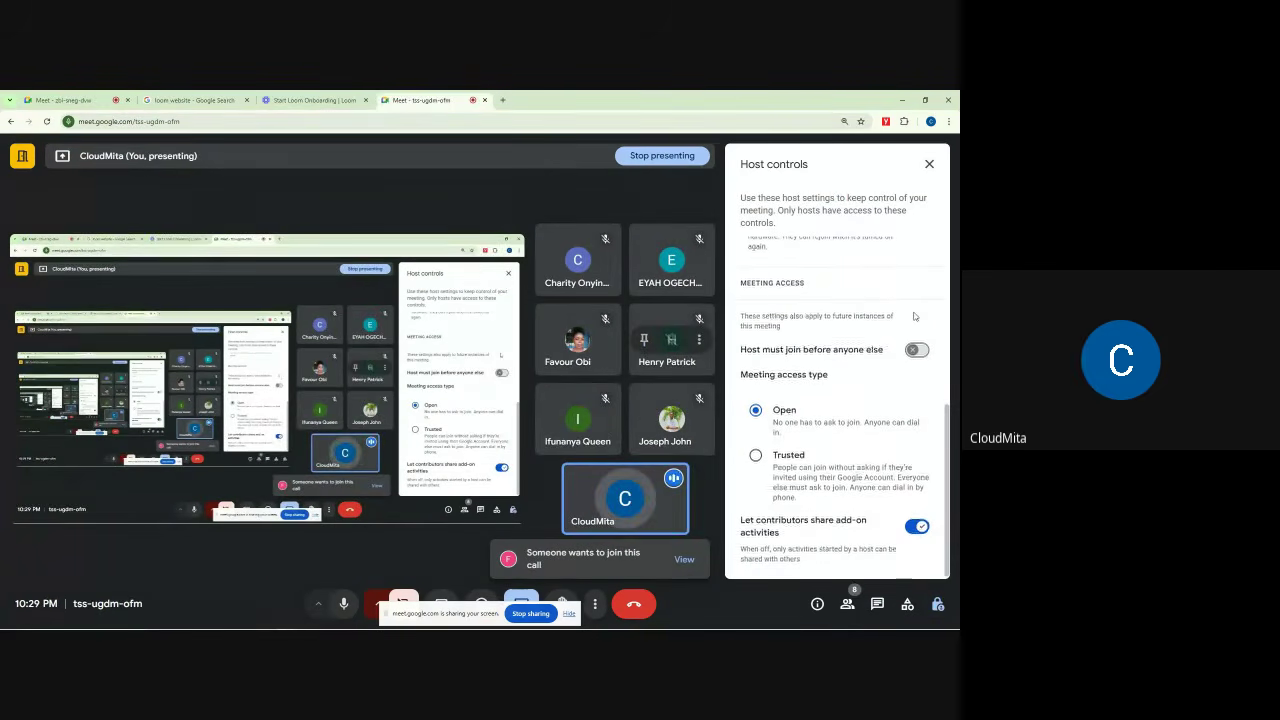
pyautogui.scroll(3, 918, 406)
pyautogui.click(917, 427)
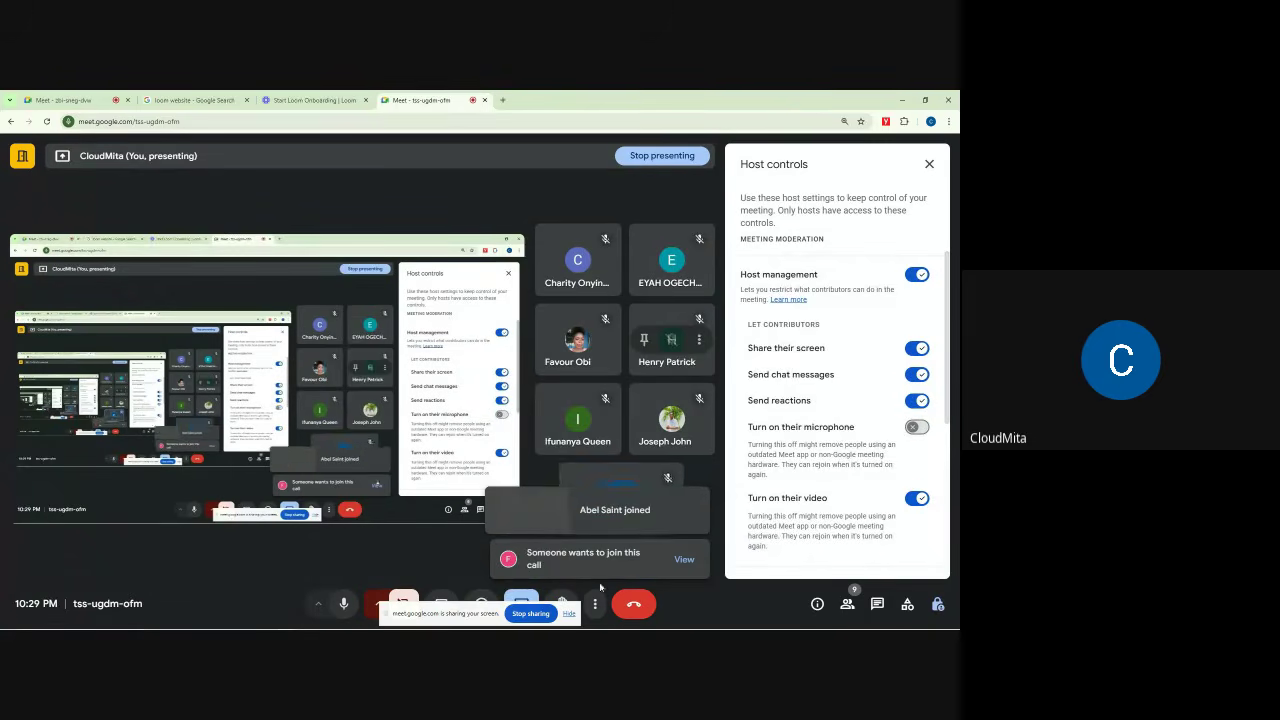
# Step: Mute your own microphone and go back to Loom's Choose your recorder page
pyautogui.click(341, 604)
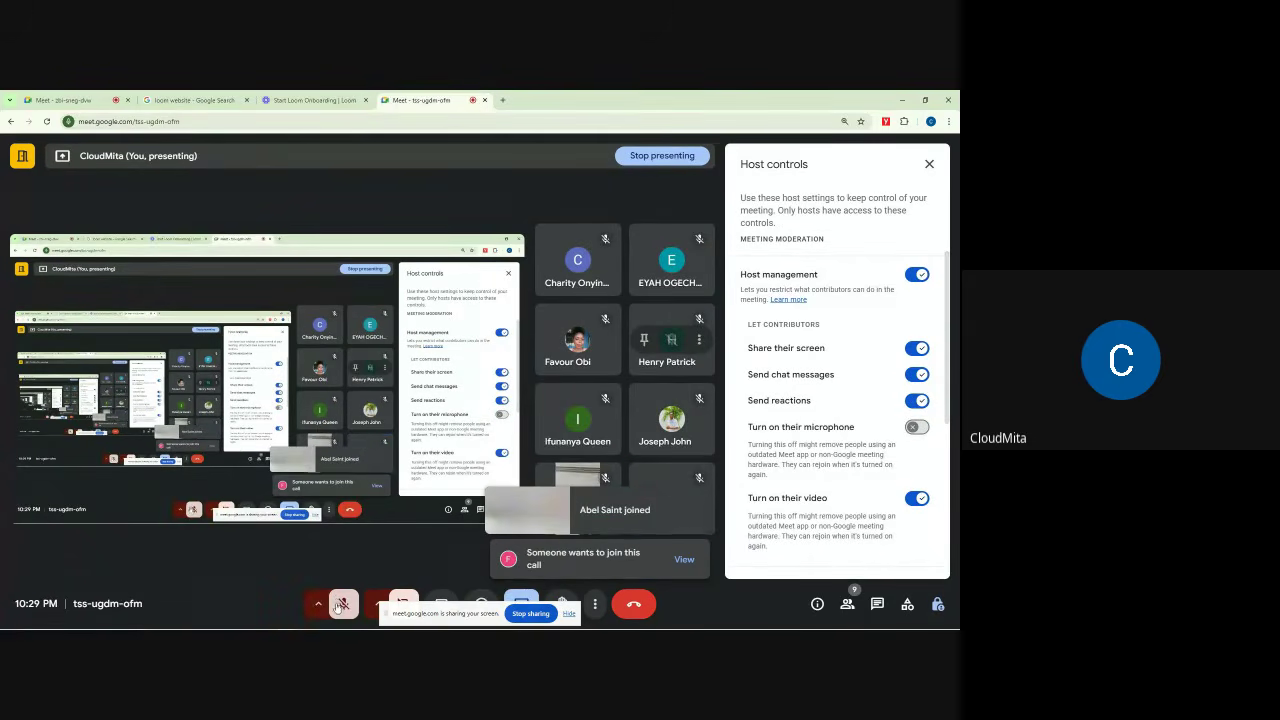
pyautogui.click(312, 100)
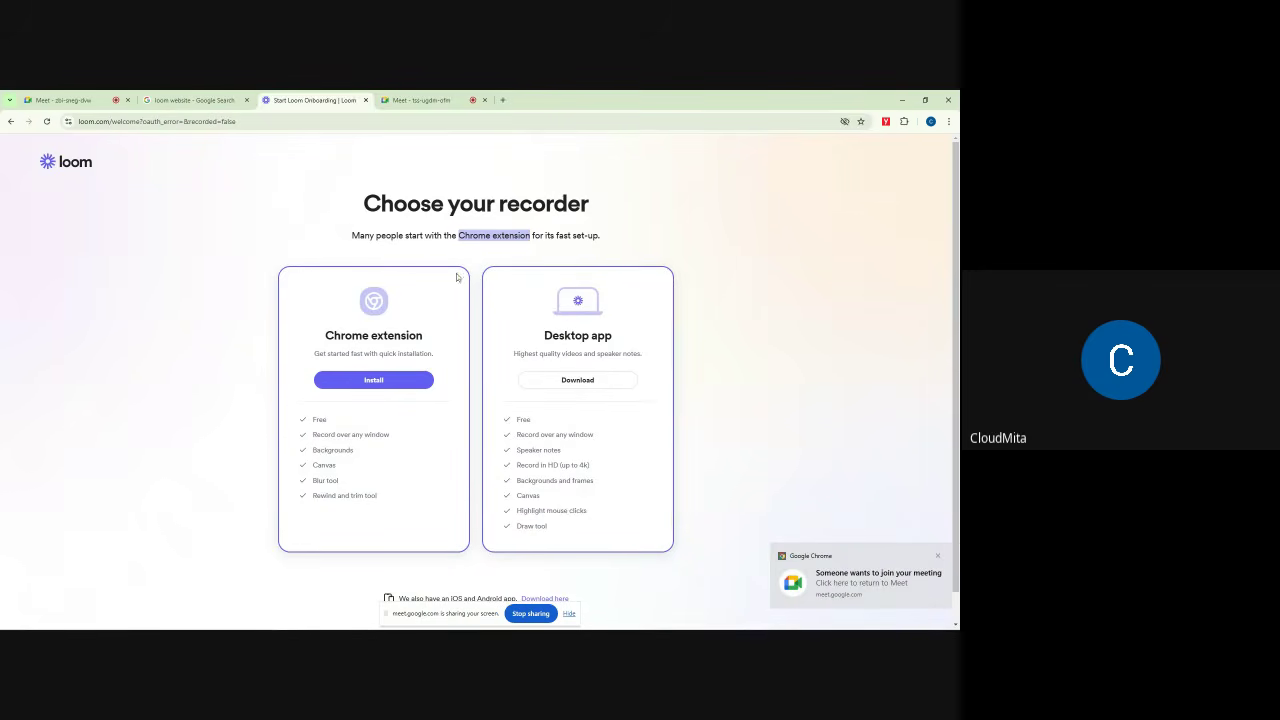
pyautogui.scroll(-1, 895, 355)
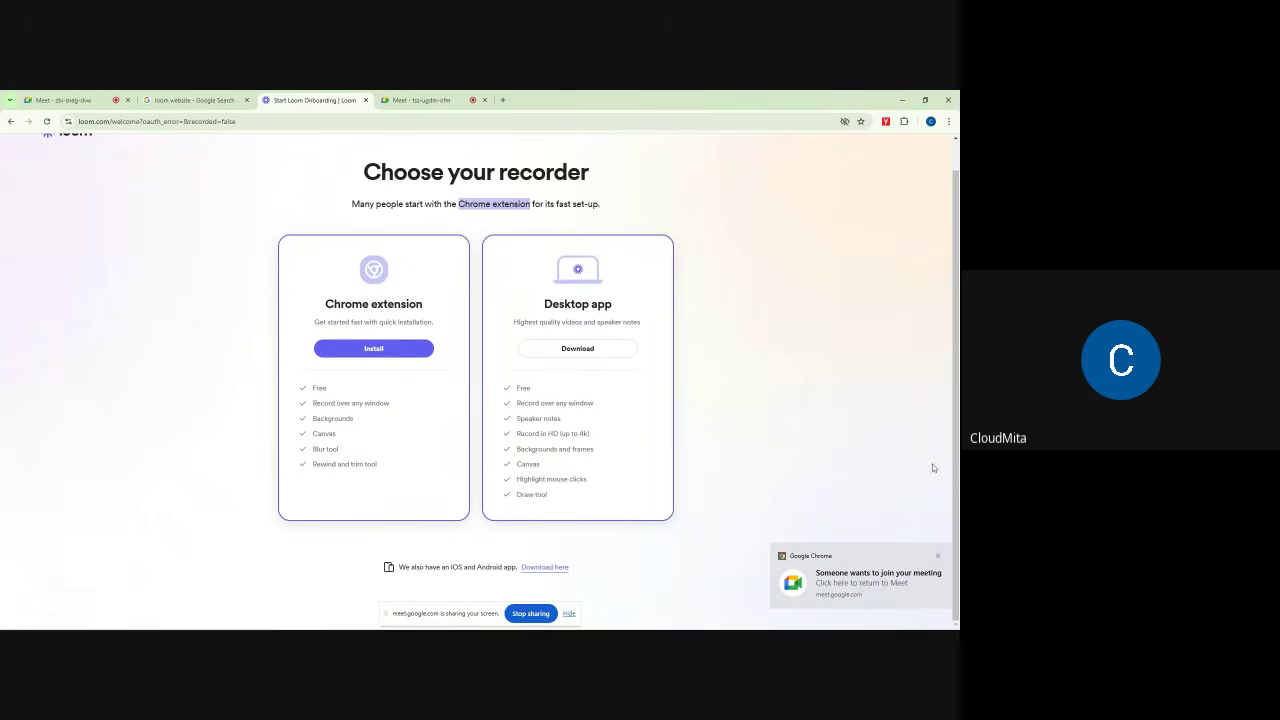
# Step: Dismiss the someone-wants-to-join alert and hide the screen-sharing notice
pyautogui.click(937, 558)
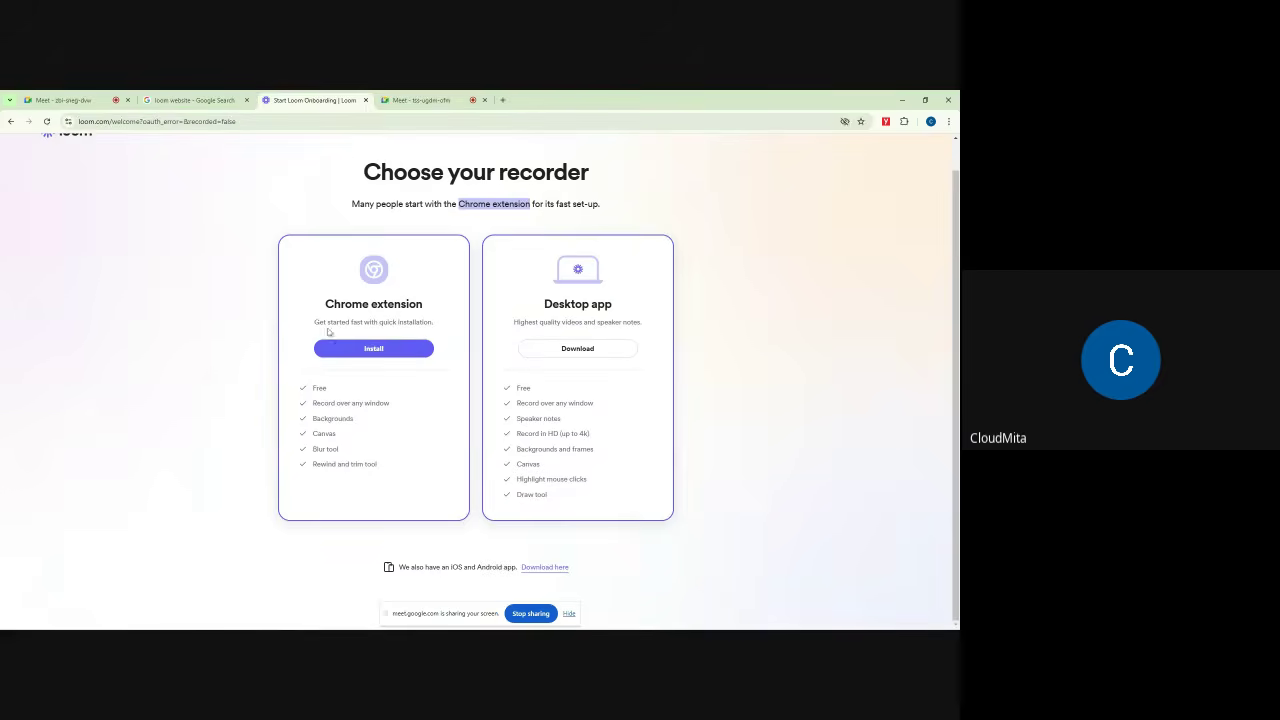
pyautogui.scroll(1, 220, 287)
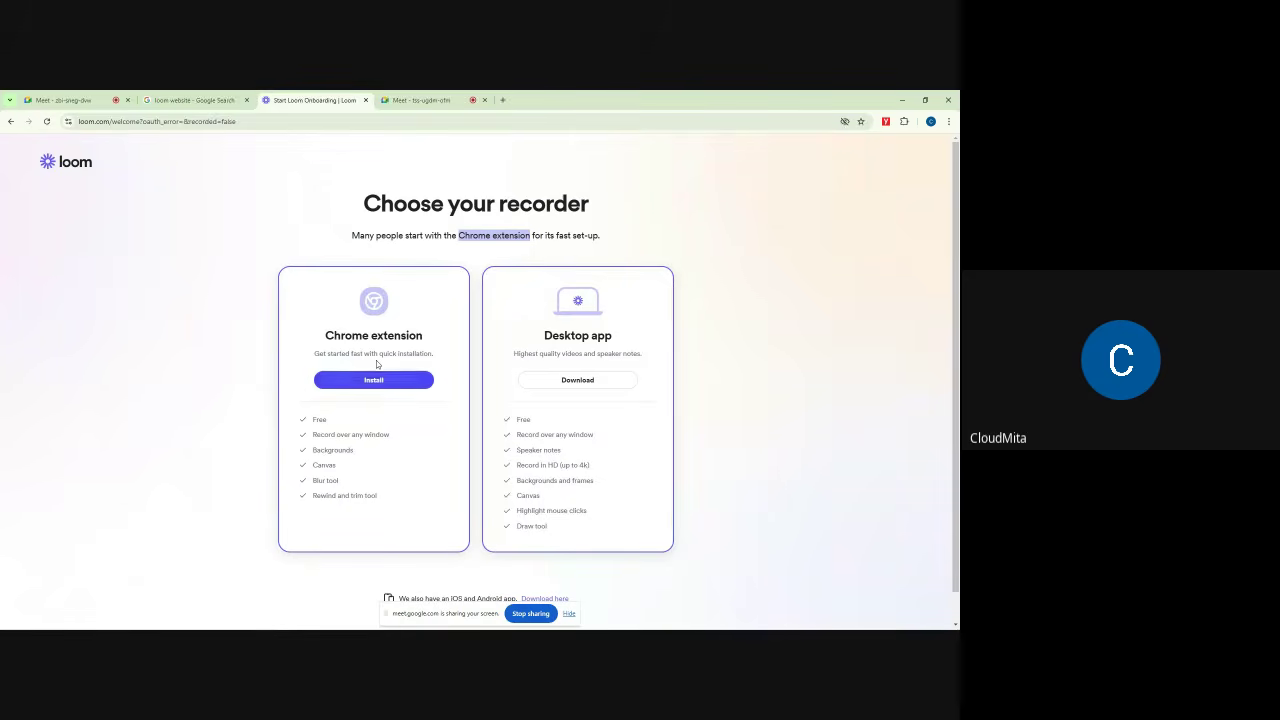
pyautogui.click(568, 614)
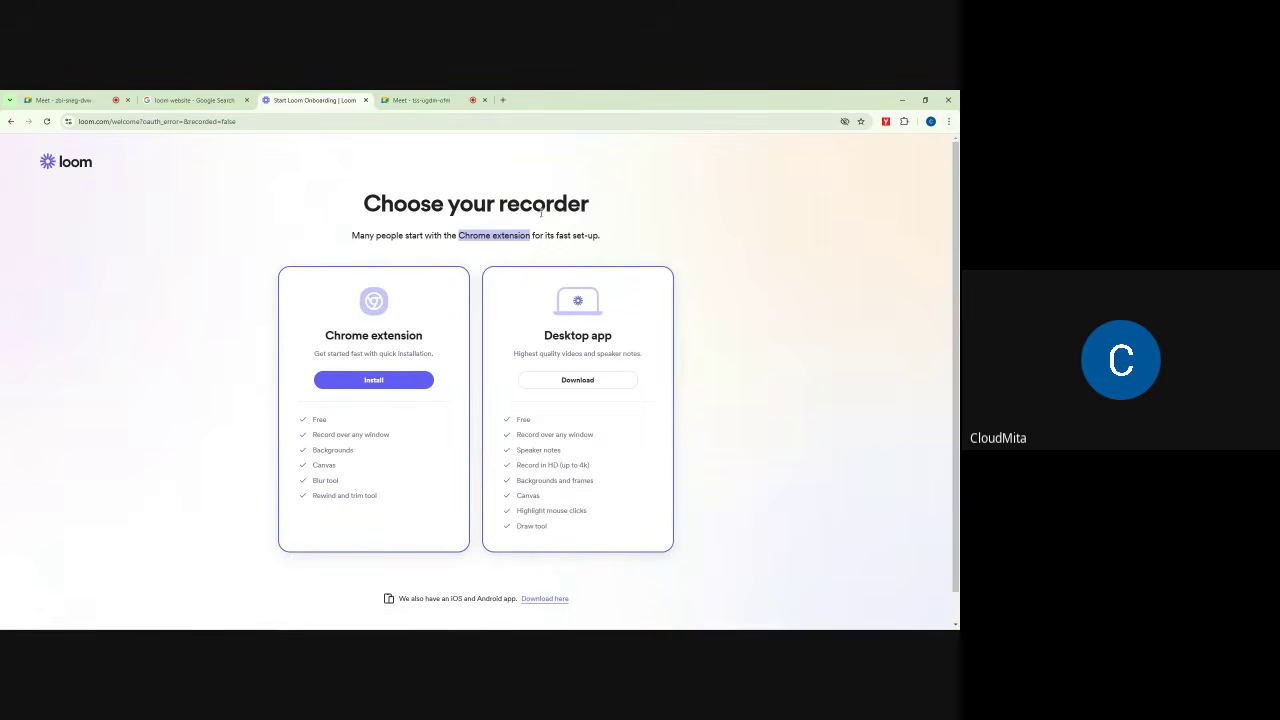
# Step: Highlight the 'Chrome extension' card title, then open Chrome's three-dot menu
pyautogui.moveTo(325, 336); pyautogui.dragTo(416, 338)
pyautogui.click(361, 333)
pyautogui.moveTo(367, 335); pyautogui.dragTo(320, 338)
pyautogui.click(328, 321)
pyautogui.click(950, 121)
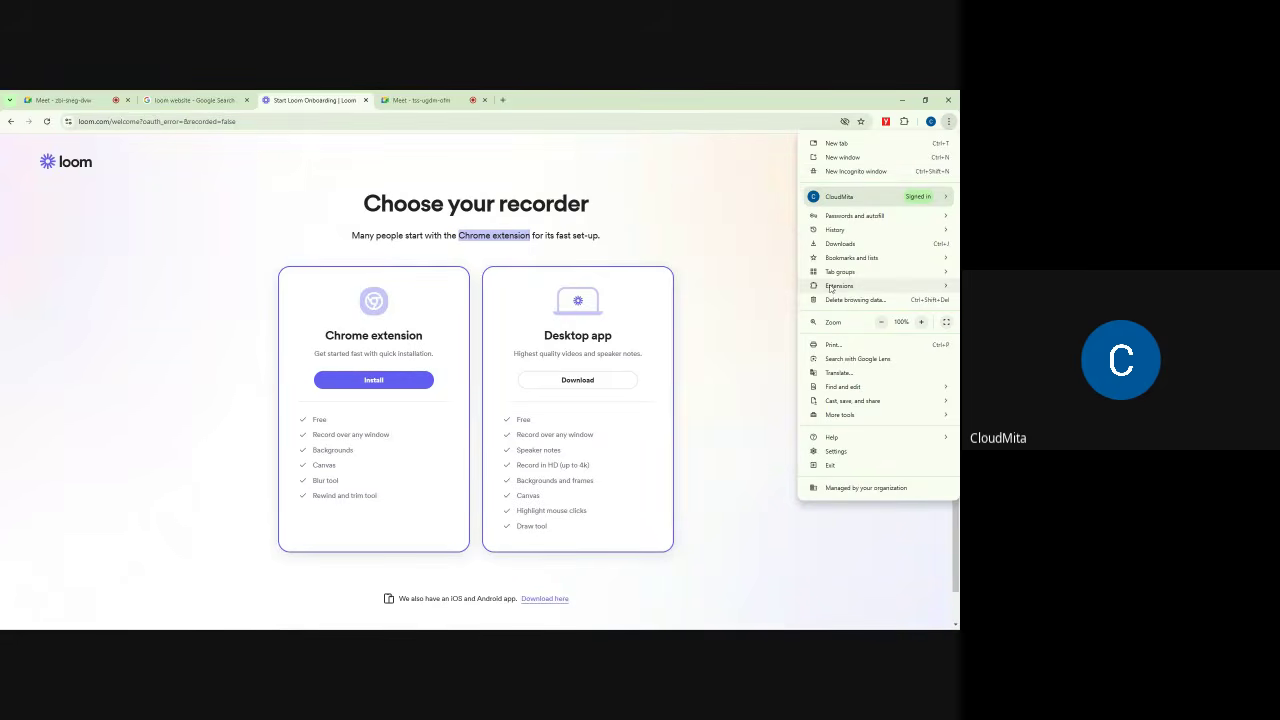
# Step: Open the Chrome Web Store in a new tab via Extensions and search for LOOM
pyautogui.moveTo(835, 289)
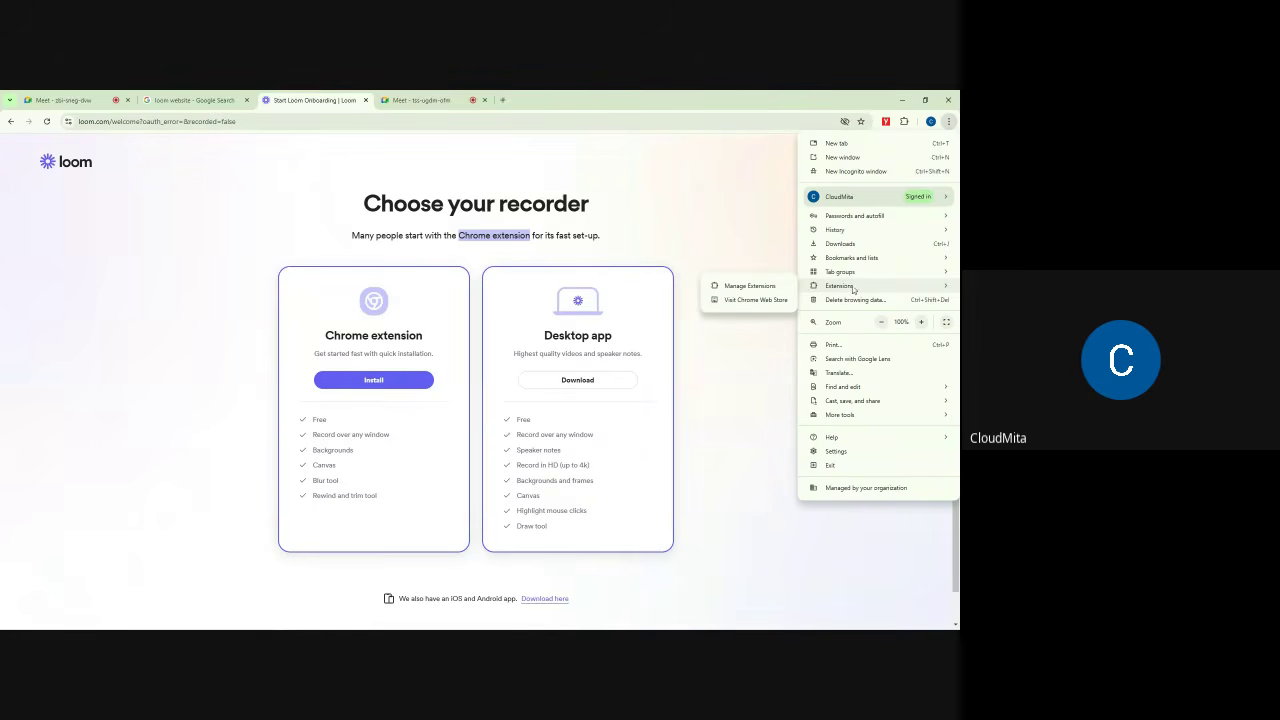
pyautogui.click(751, 300)
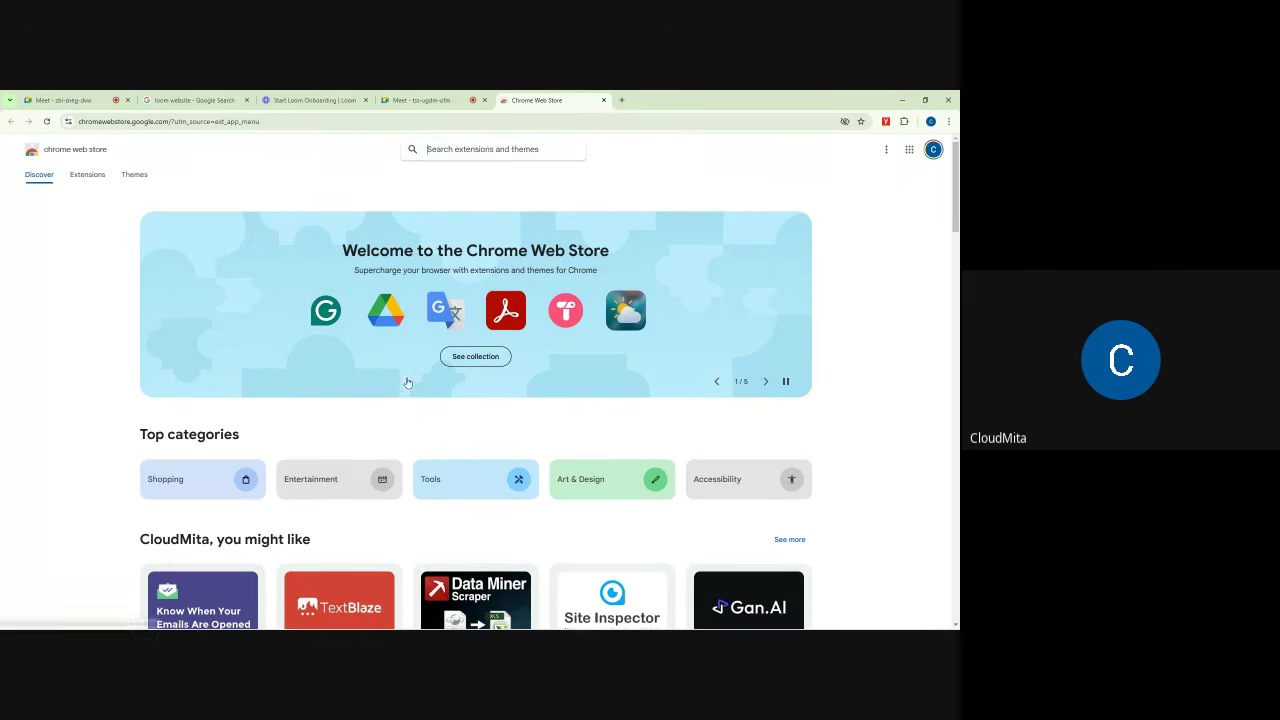
pyautogui.scroll(-5, 403, 380)
pyautogui.scroll(5, 440, 350)
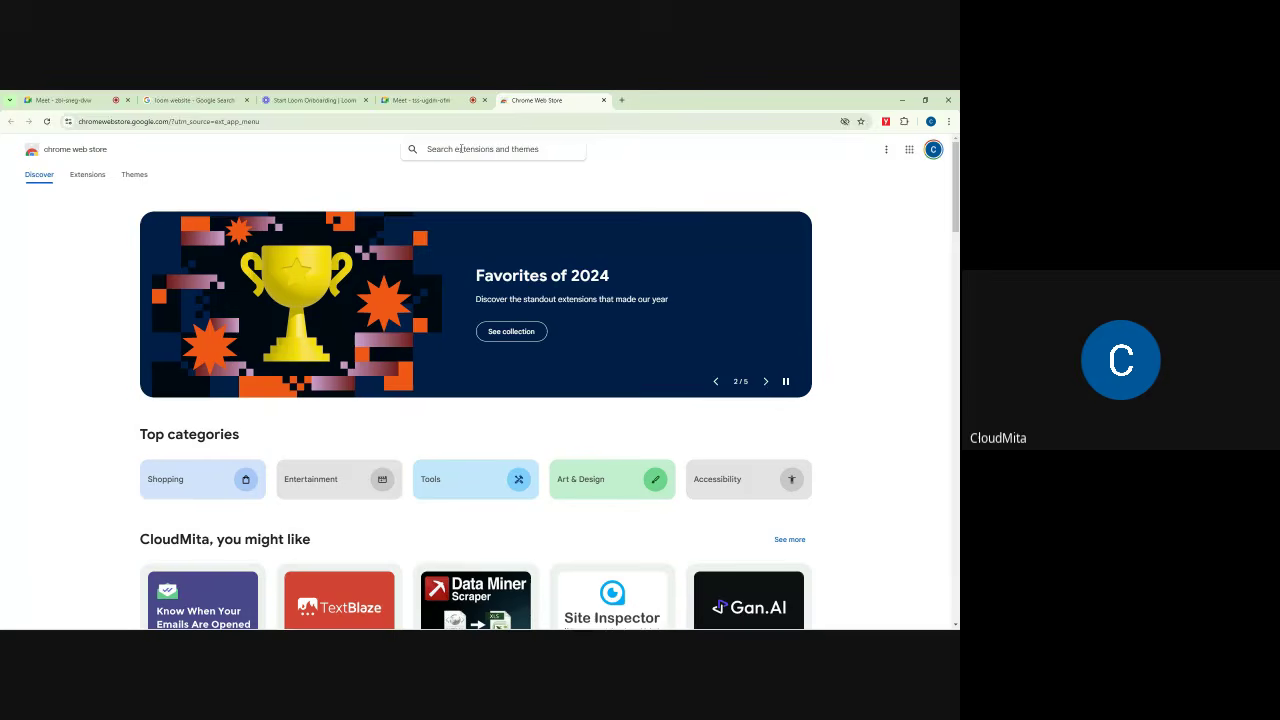
pyautogui.write('LOOM')
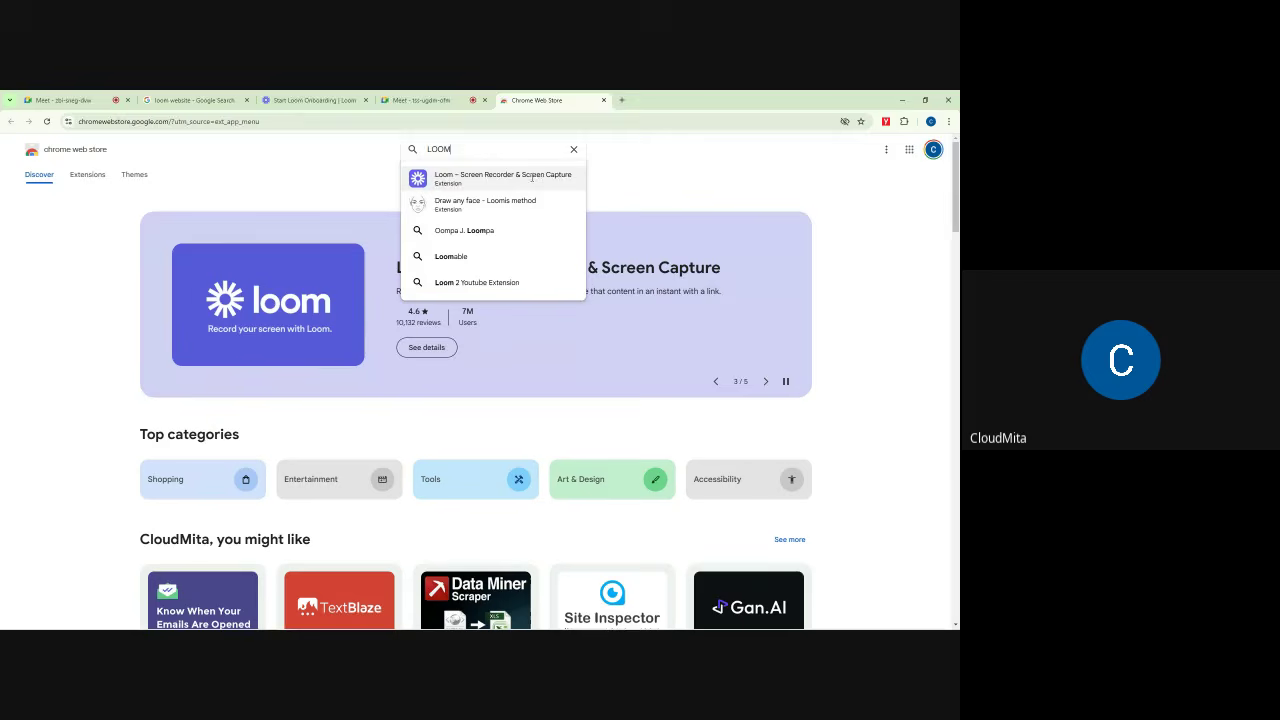
# Step: Open the suggested Loom Screen Recorder extension page and highlight its title
pyautogui.click(476, 176)
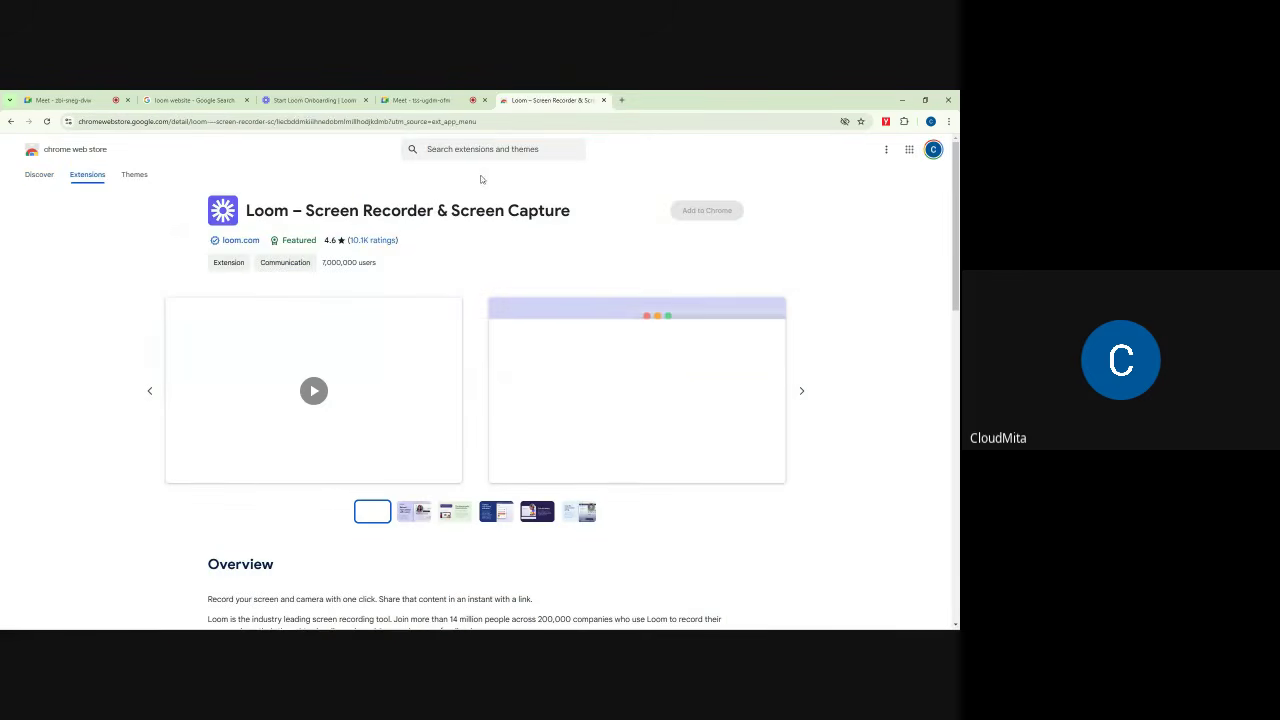
pyautogui.moveTo(247, 210); pyautogui.dragTo(596, 233)
pyautogui.click(818, 213)
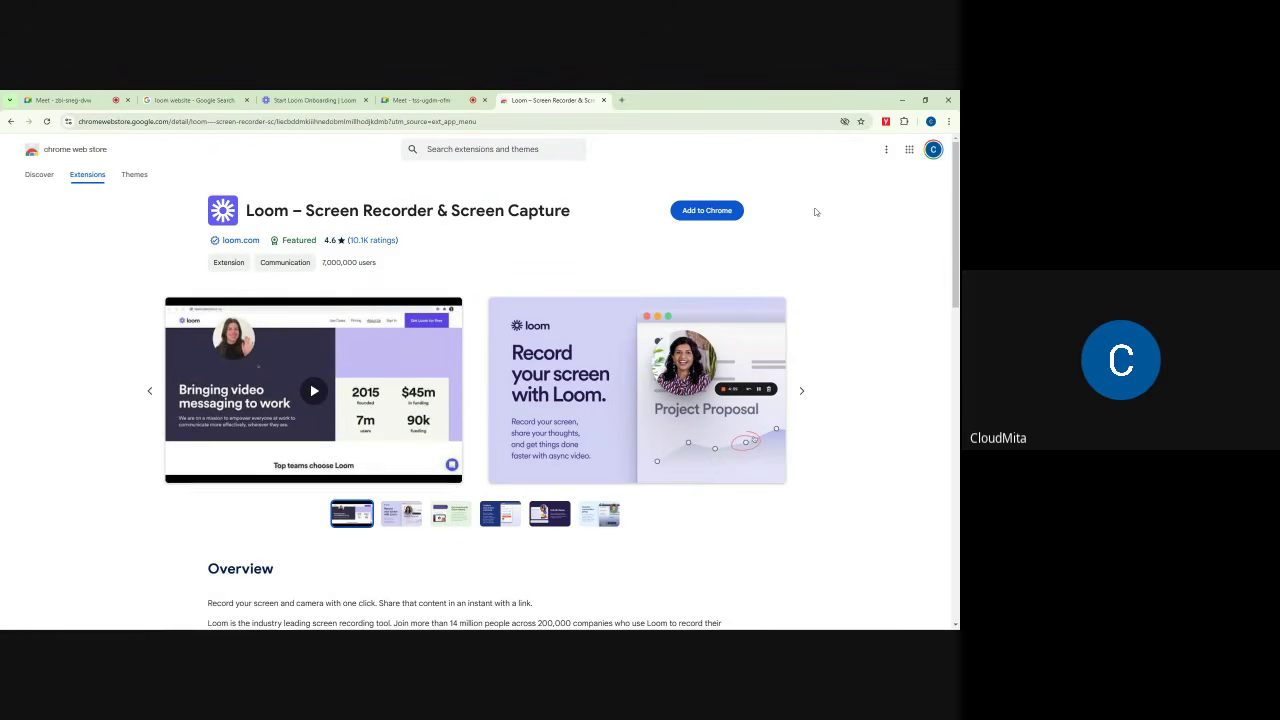
# Step: Search the store for LOOM and browse the results
pyautogui.click(514, 149)
pyautogui.write('LOOM')
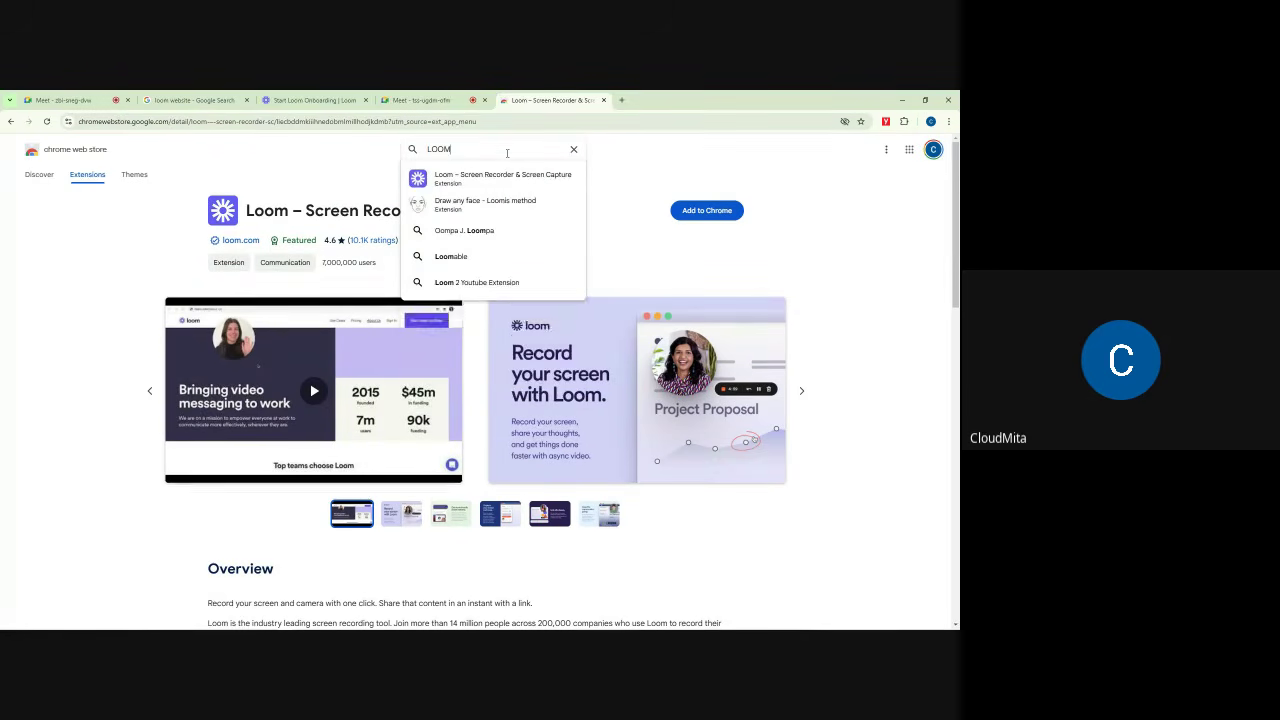
pyautogui.press('Return')
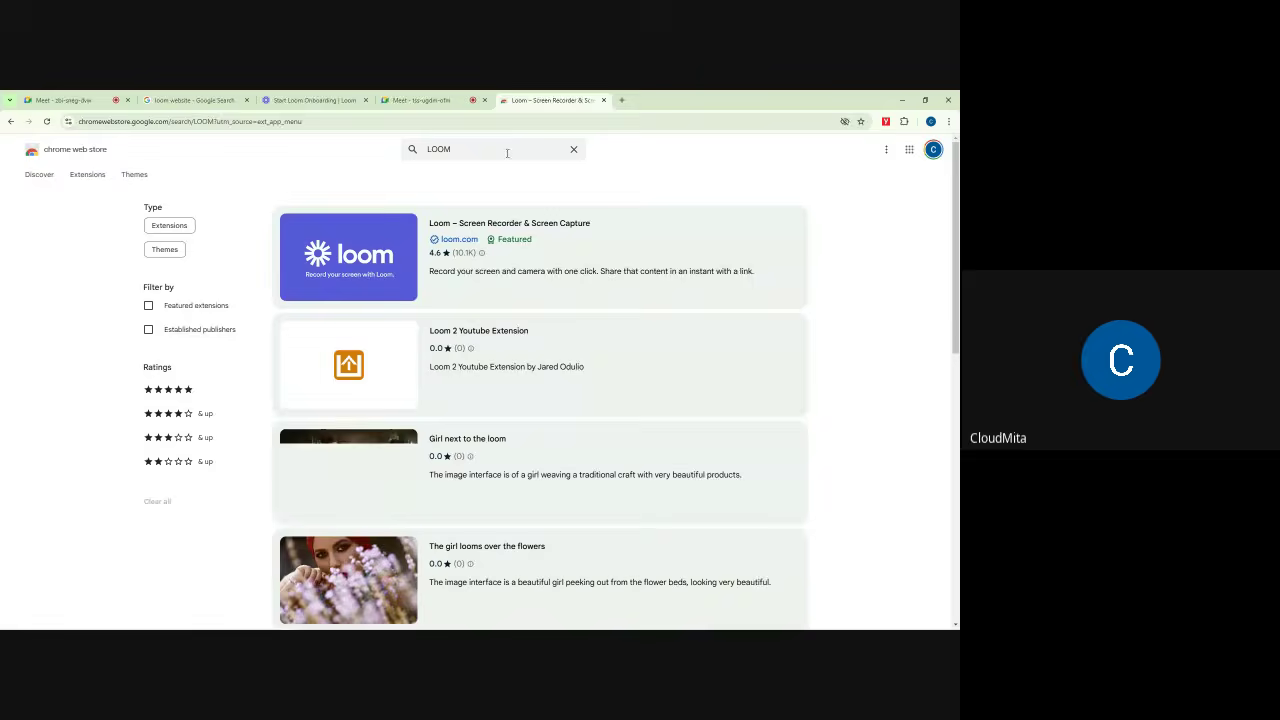
pyautogui.scroll(-6, 646, 303)
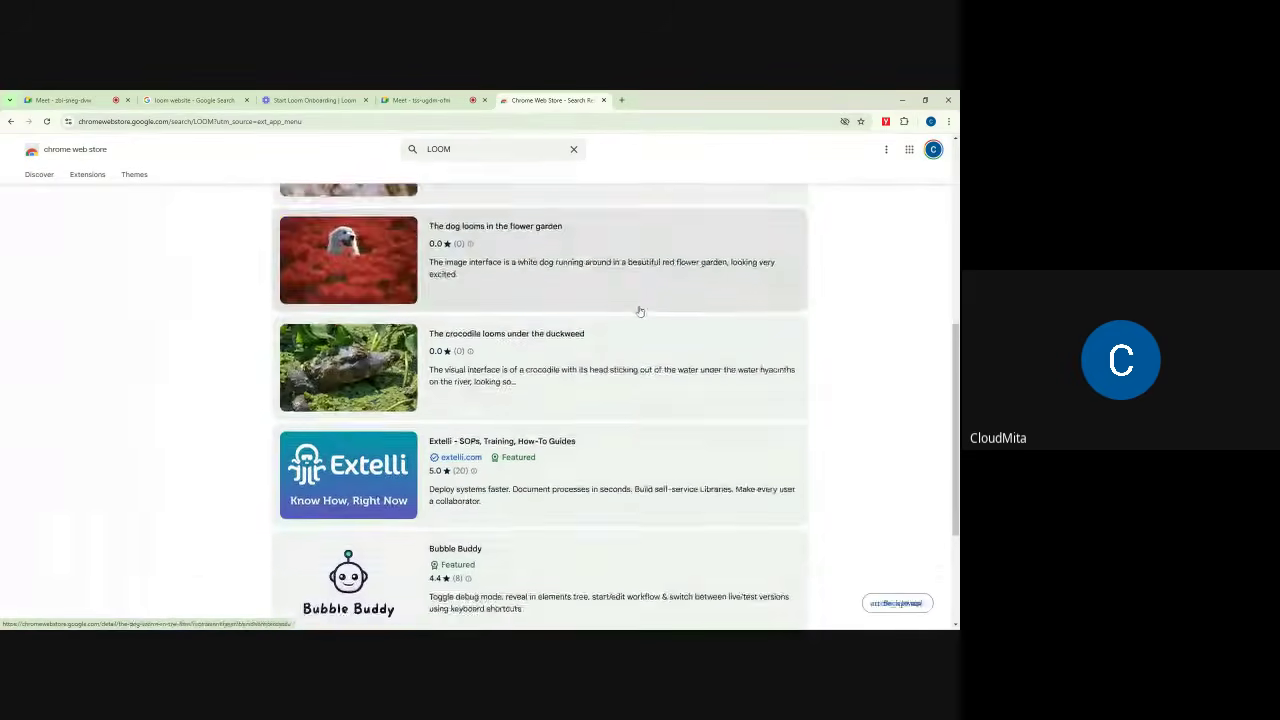
pyautogui.scroll(5, 575, 398)
pyautogui.scroll(2, 561, 406)
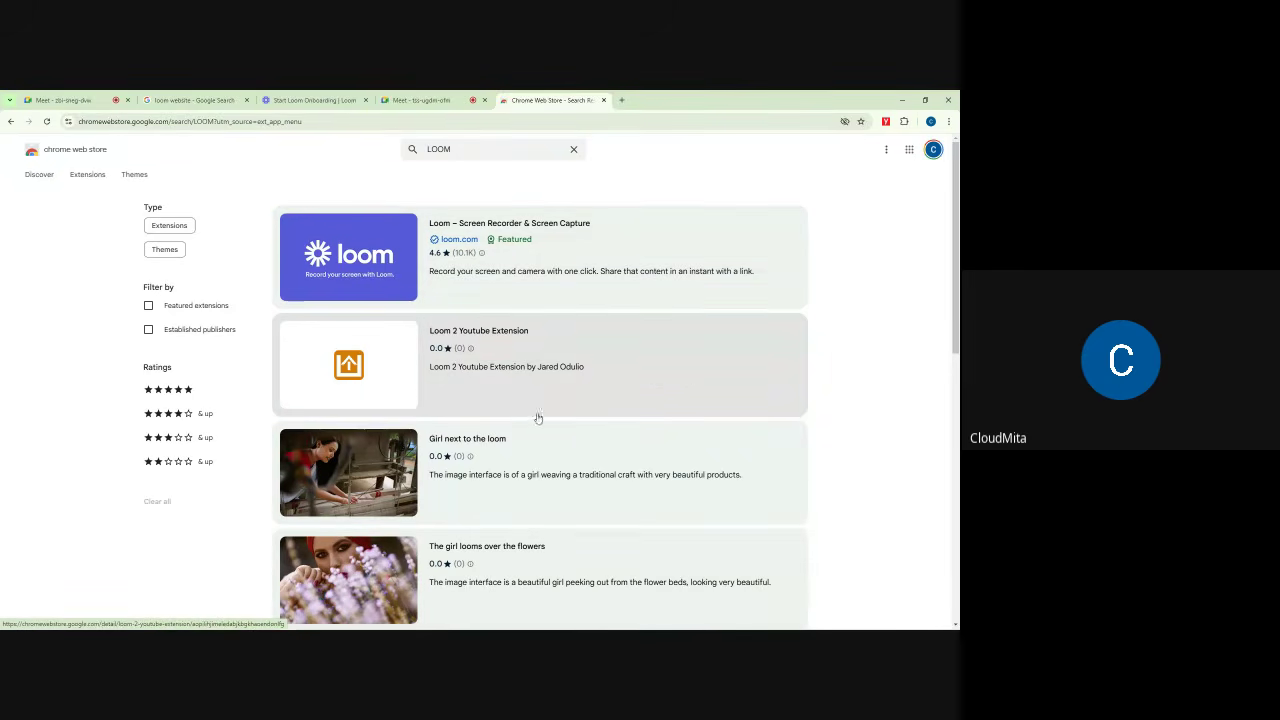
pyautogui.scroll(-5, 506, 427)
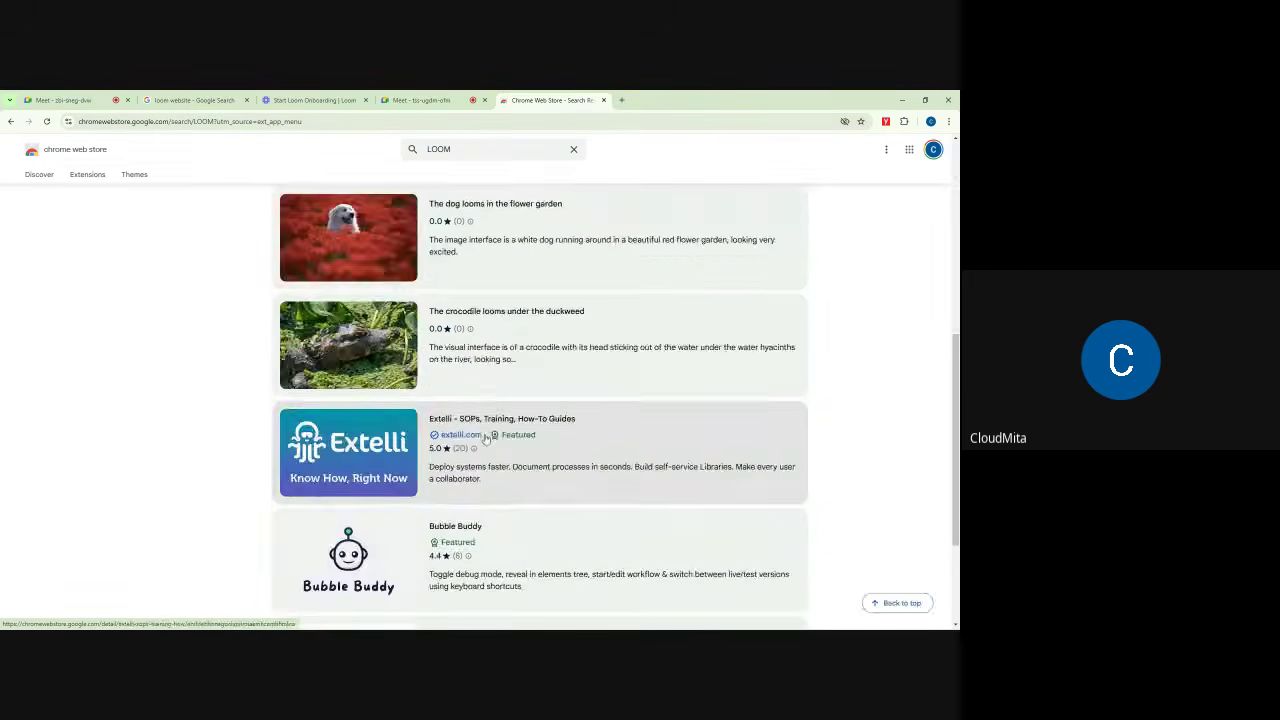
pyautogui.scroll(5, 480, 380)
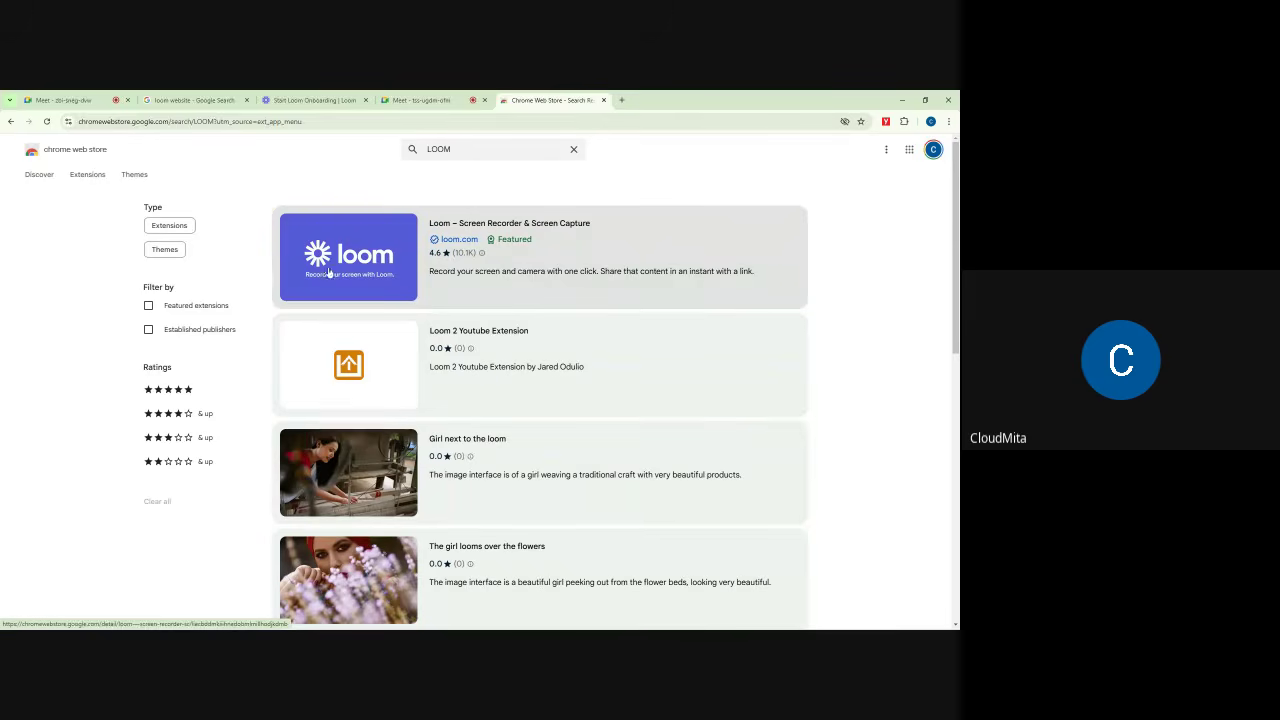
# Step: Check the Loom onboarding tab, then open the Loom – Screen Recorder & Screen Capture card
pyautogui.click(305, 100)
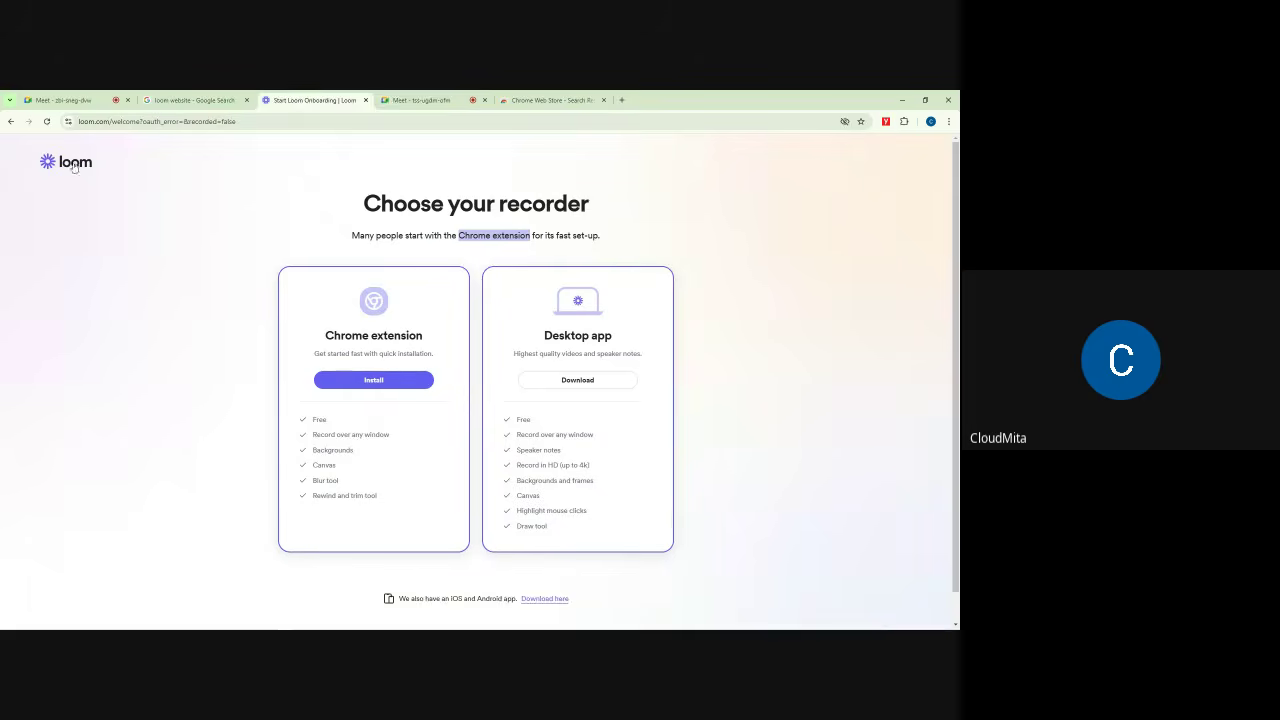
pyautogui.click(544, 97)
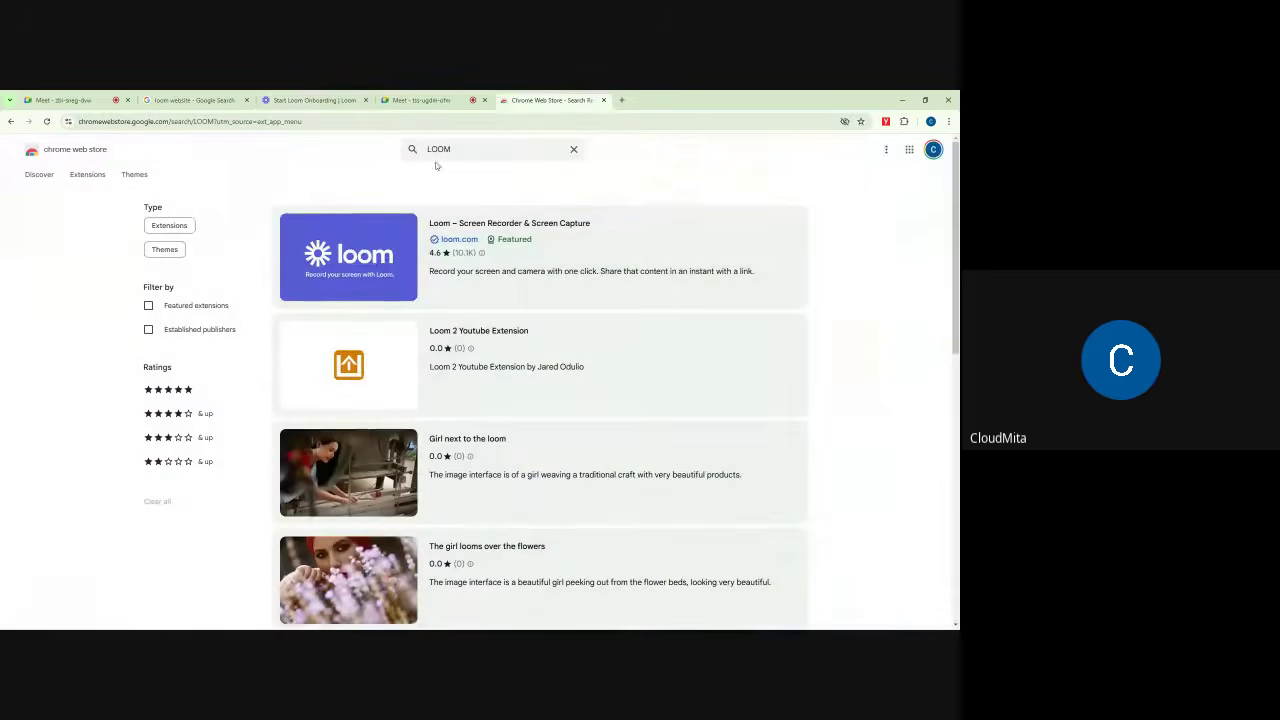
pyautogui.click(570, 246)
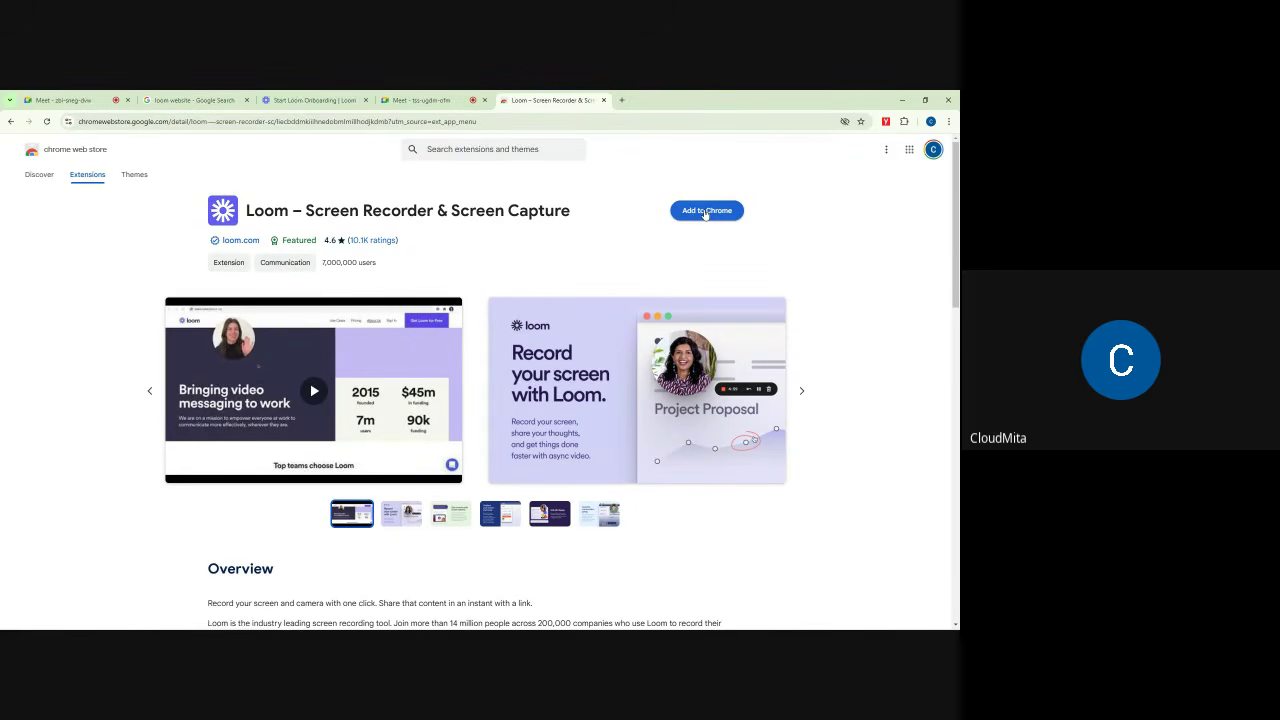
# Step: Add the Loom – Screen Recorder & Screen Capture extension to Chrome and return to its store page
pyautogui.click(705, 211)
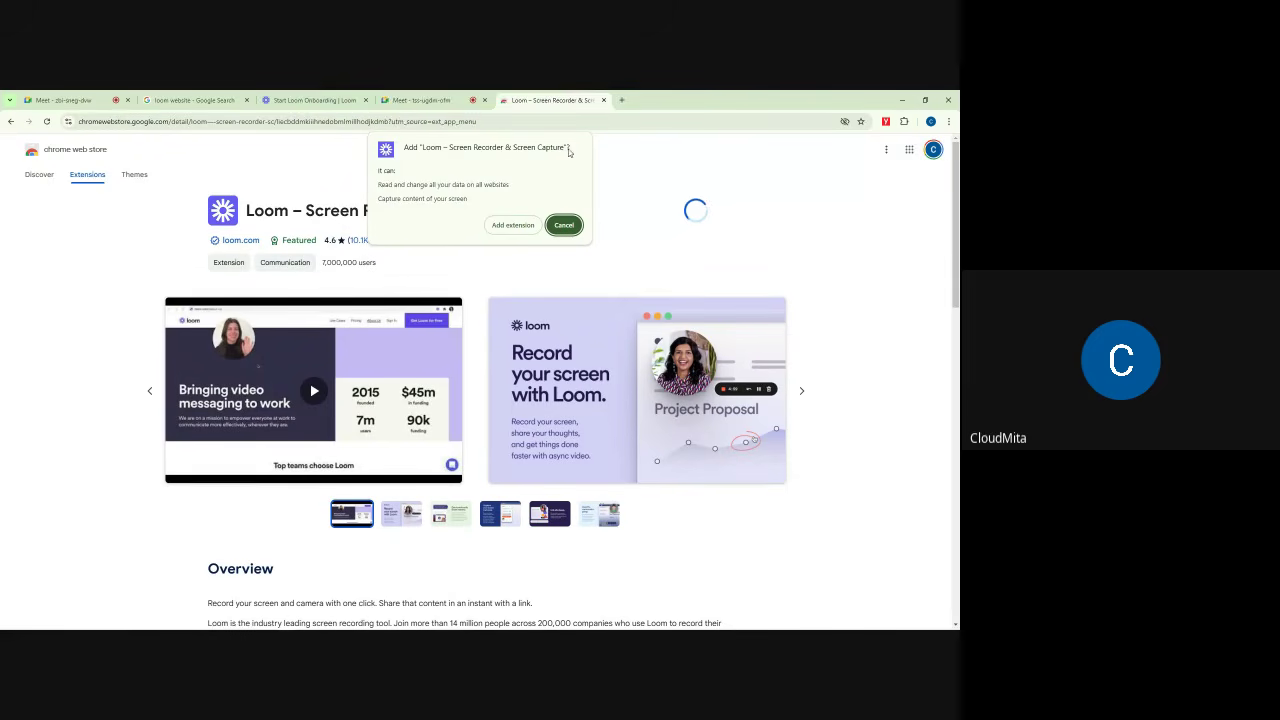
pyautogui.click(514, 225)
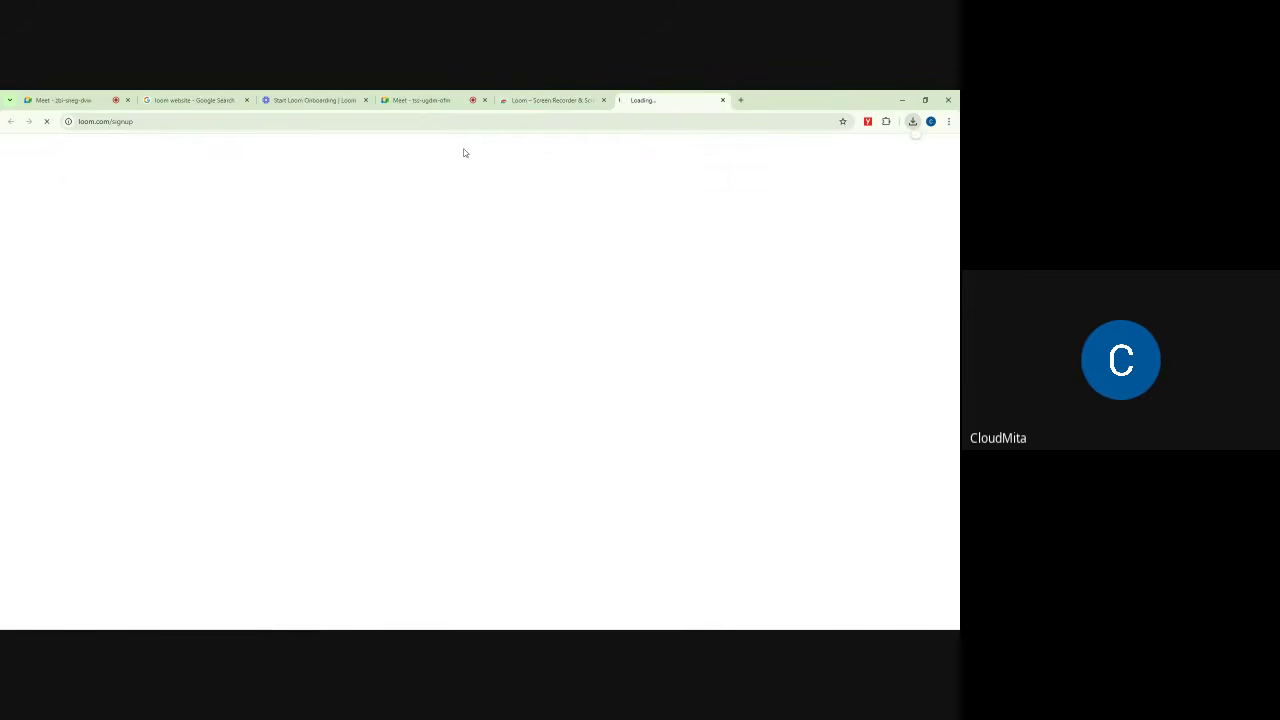
pyautogui.click(550, 100)
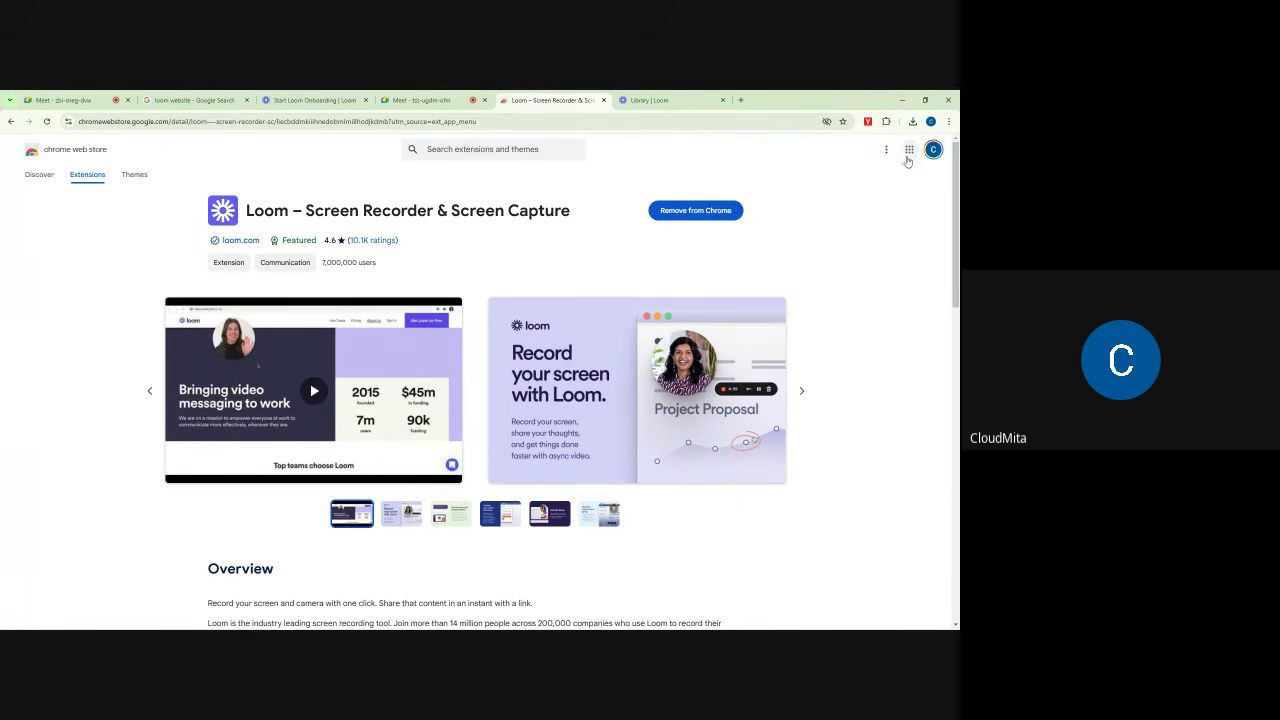
# Step: Remove the Loom extension from Chrome via the Extensions menu
pyautogui.click(886, 121)
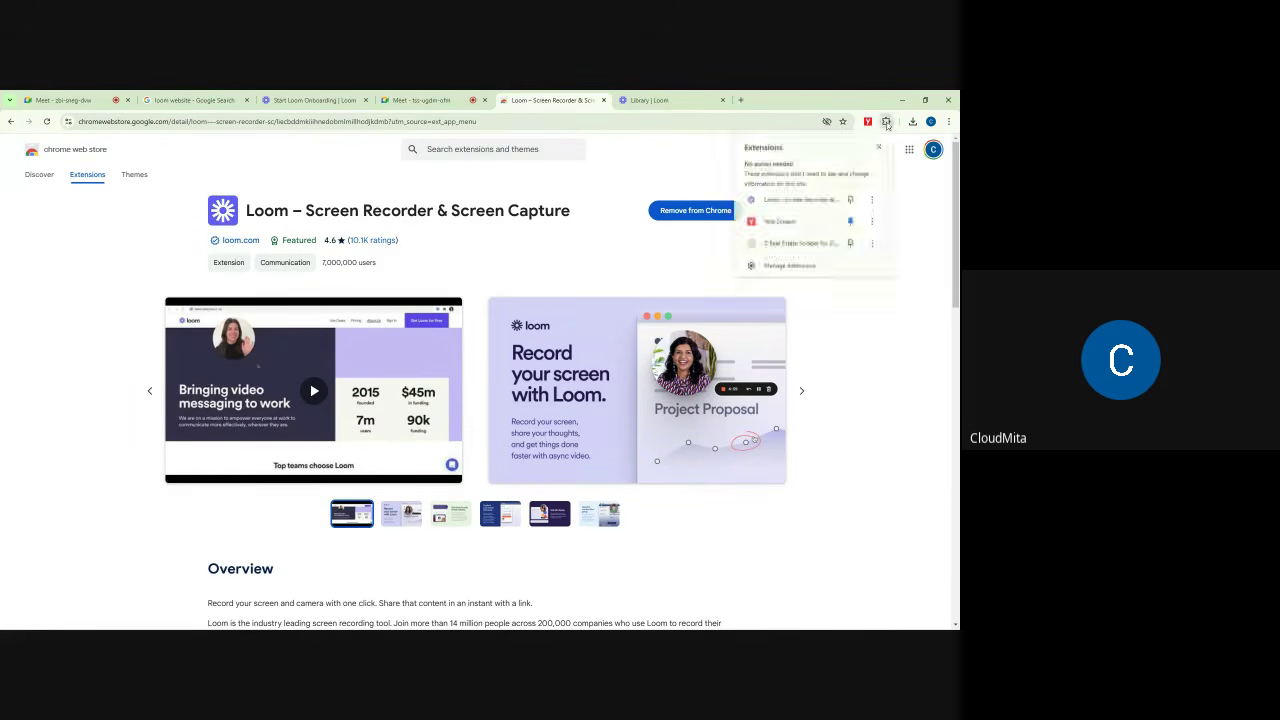
pyautogui.click(872, 199)
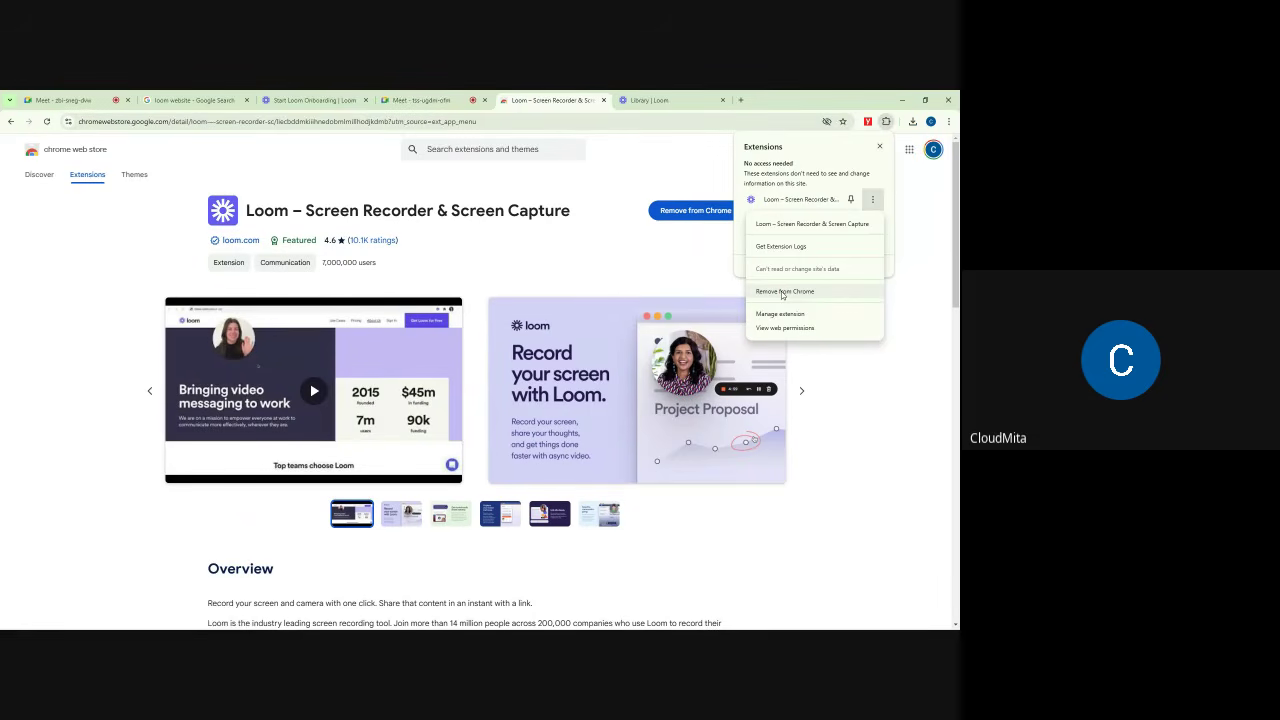
pyautogui.click(783, 291)
pyautogui.click(803, 207)
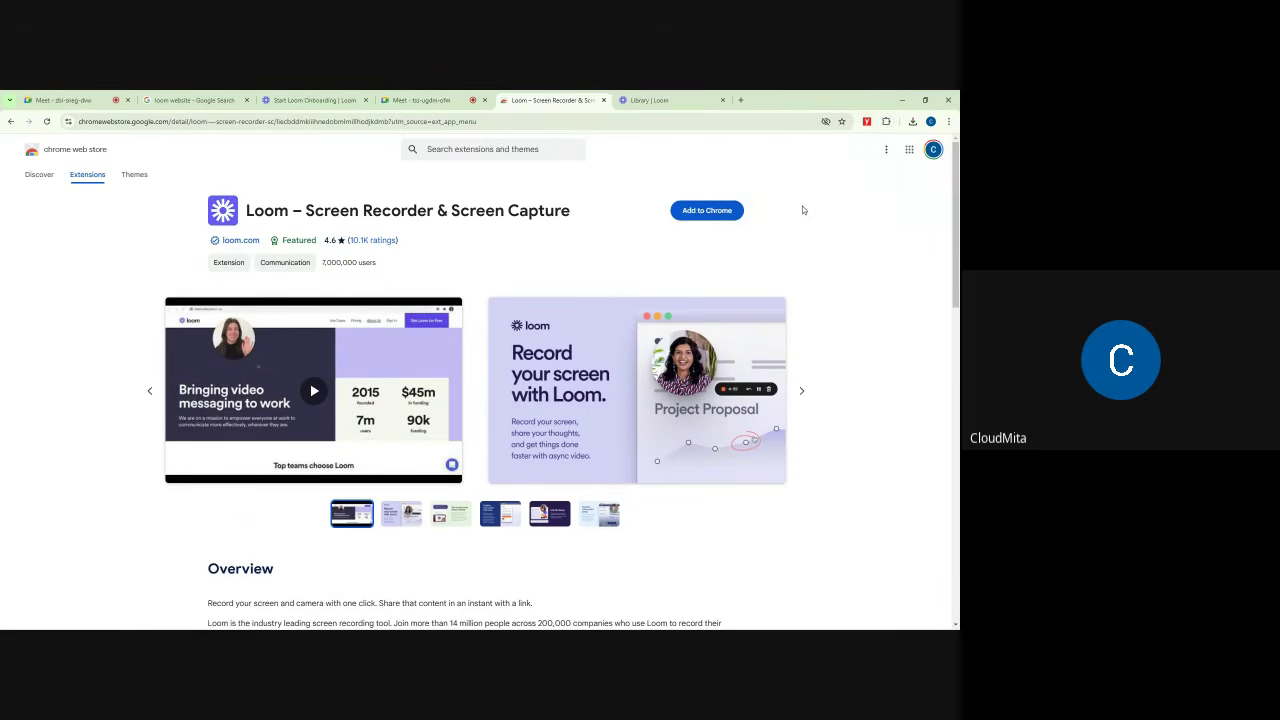
# Step: Close the Loom Web Store tab and switch to the Loom library page
pyautogui.click(346, 94)
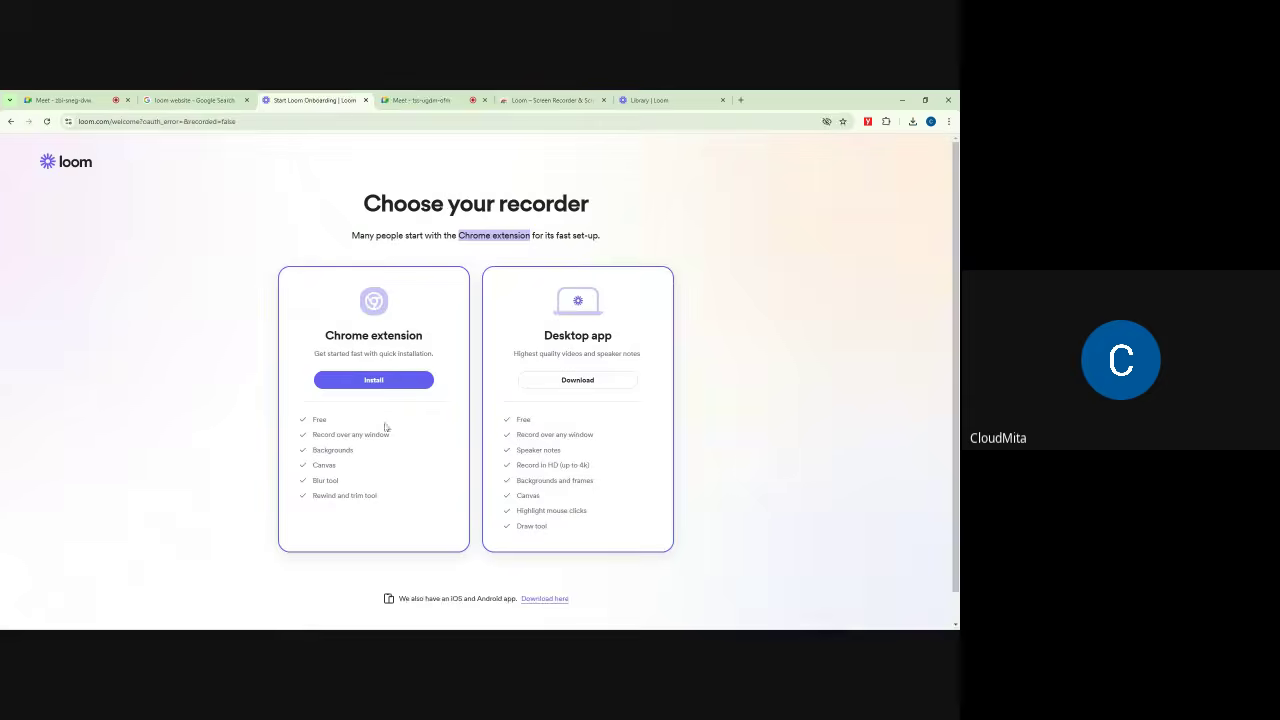
pyautogui.click(604, 100)
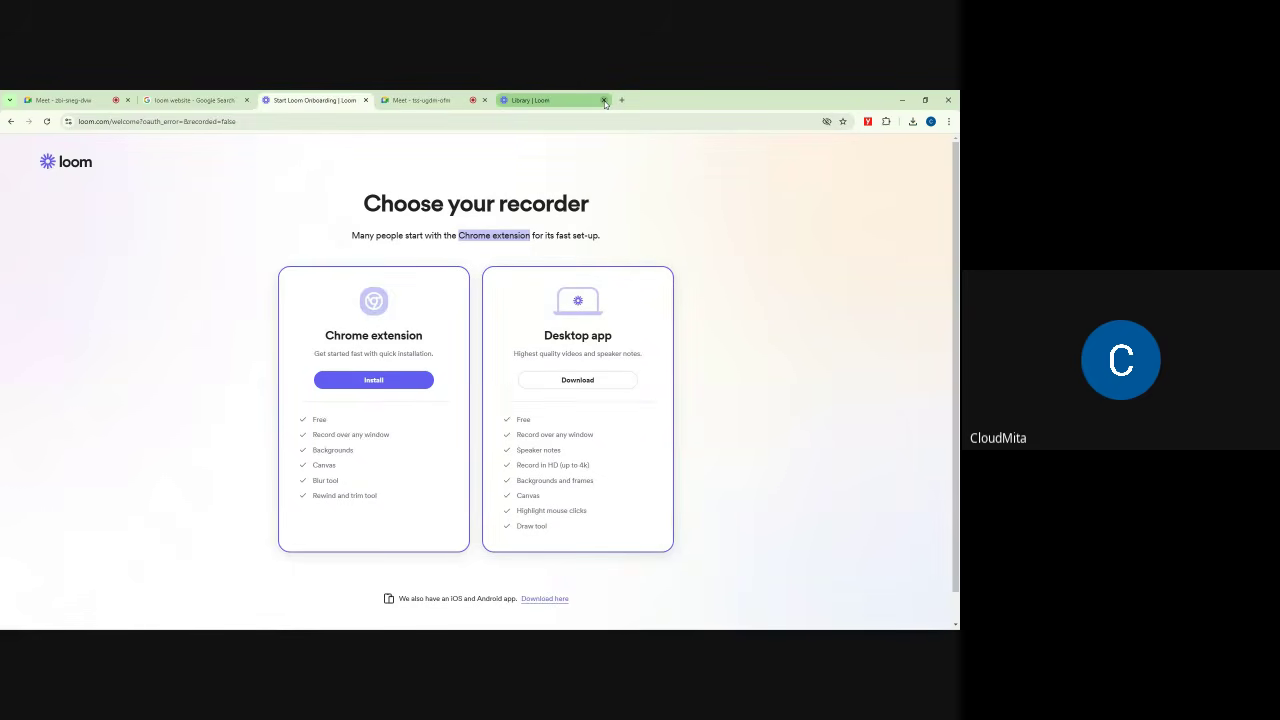
pyautogui.click(597, 100)
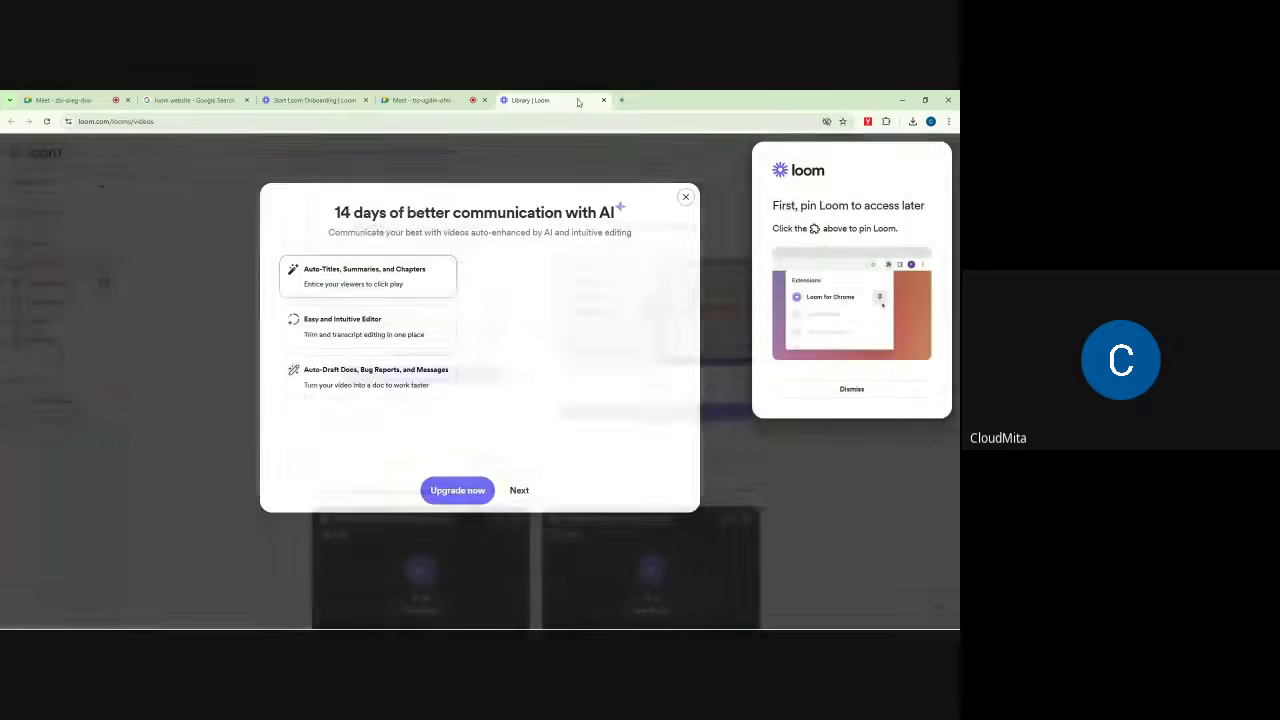
# Step: Close the Loom library tab and choose Install under Chrome extension on Choose your recorder
pyautogui.click(604, 100)
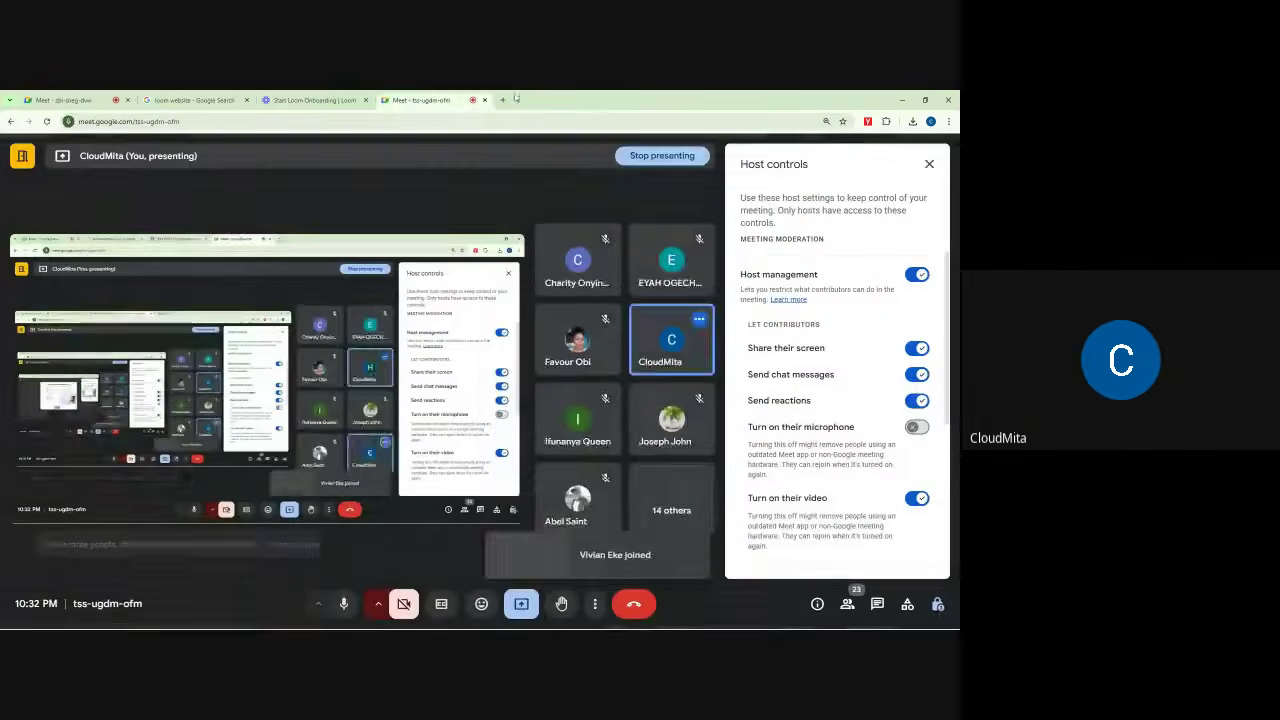
pyautogui.click(312, 100)
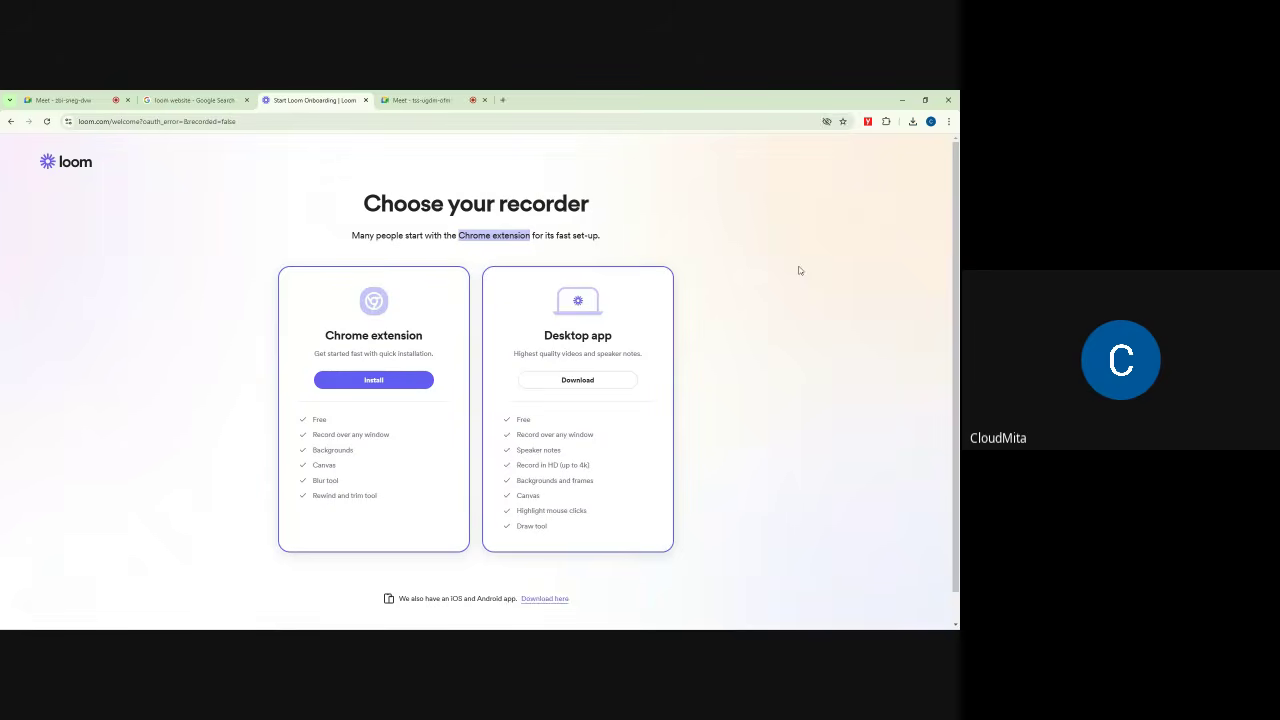
pyautogui.click(364, 381)
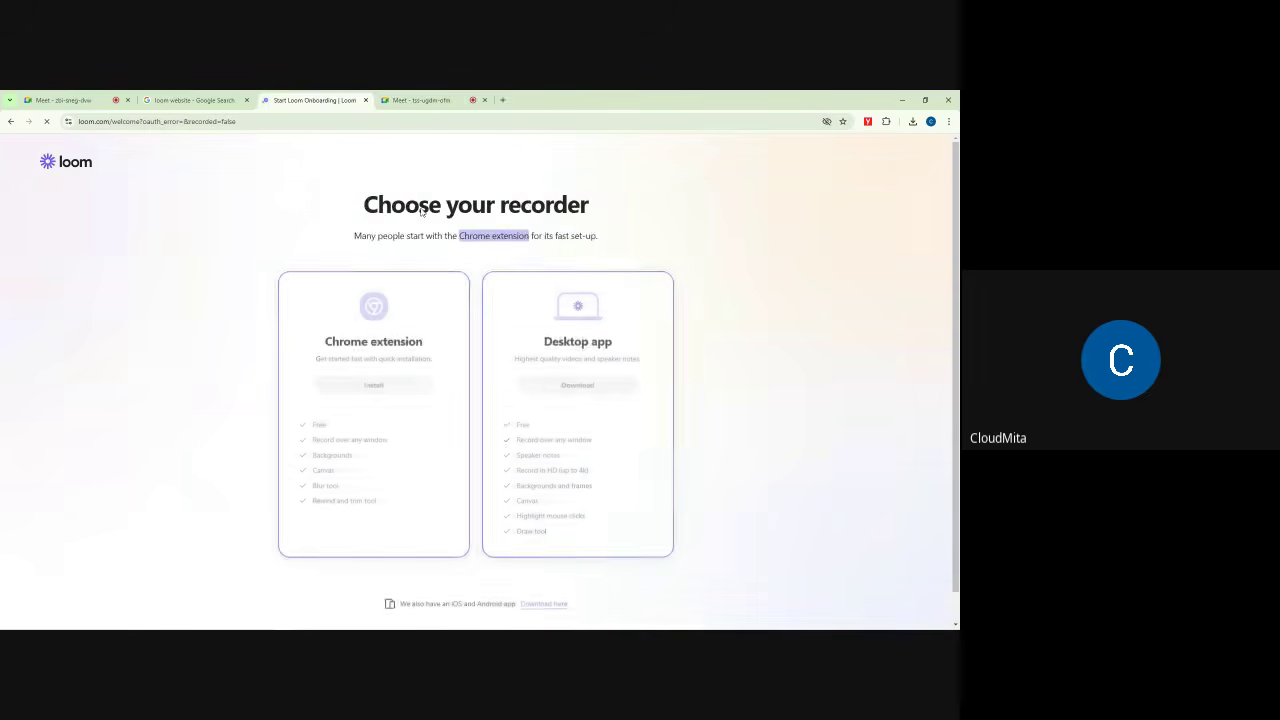
# Step: Add the Loom – Screen Recorder & Screen Capture extension to Chrome again from its store page
pyautogui.click(374, 381)
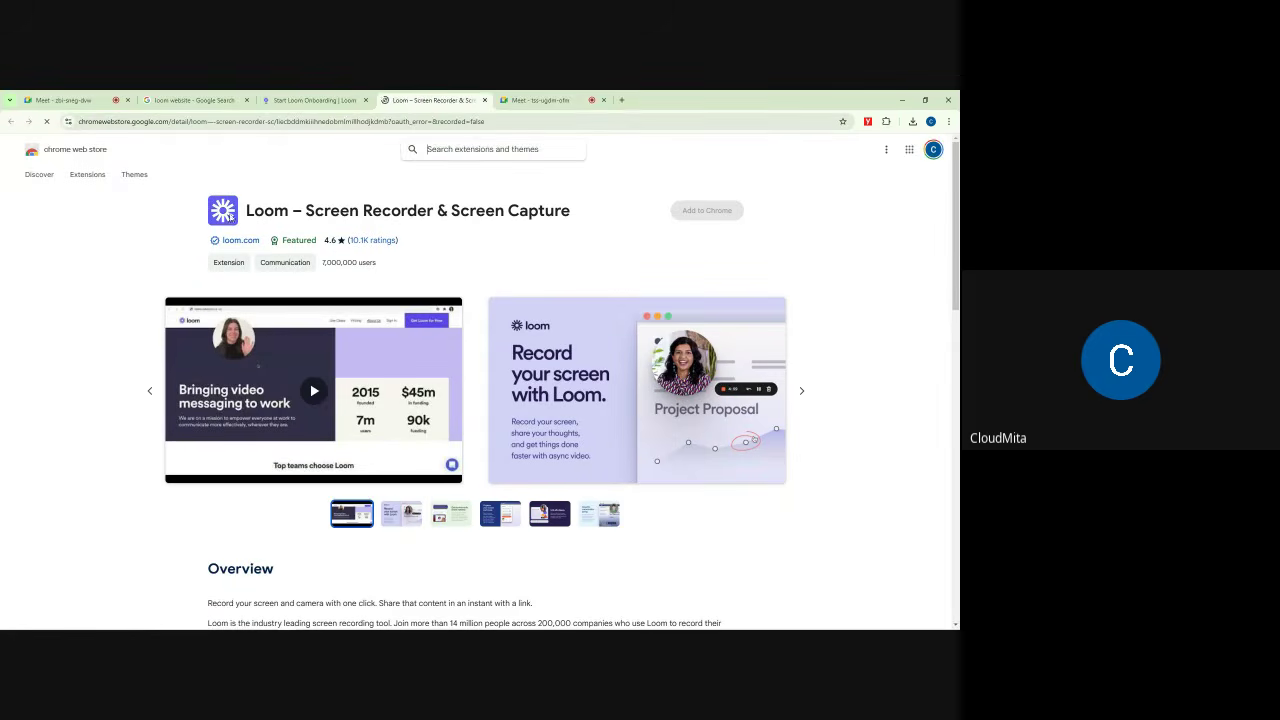
pyautogui.moveTo(120, 150); pyautogui.dragTo(44, 150)
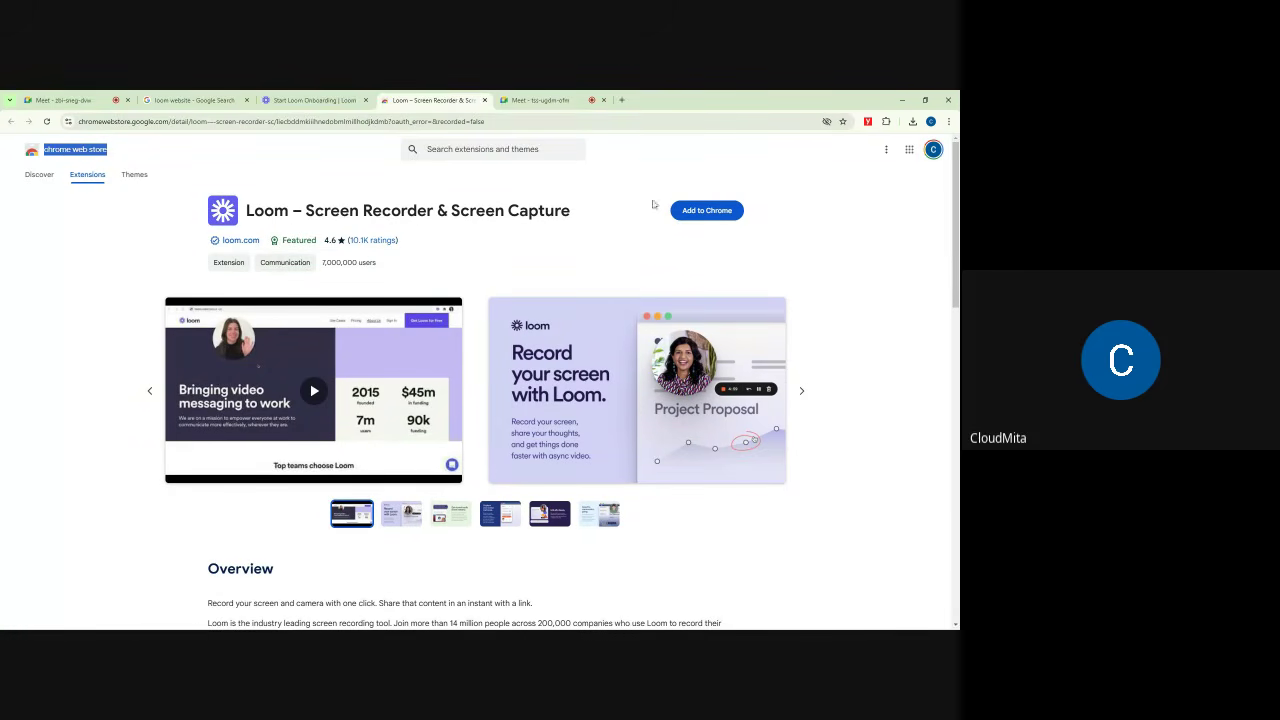
pyautogui.click(703, 211)
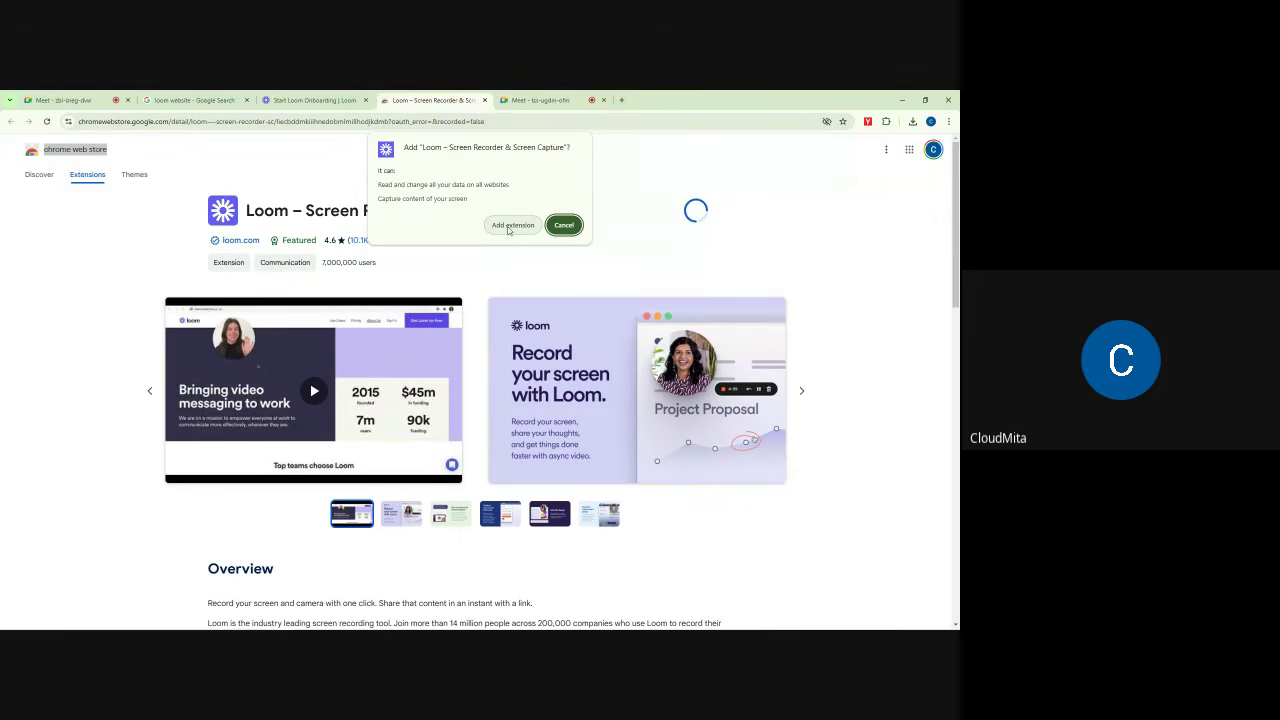
pyautogui.click(508, 229)
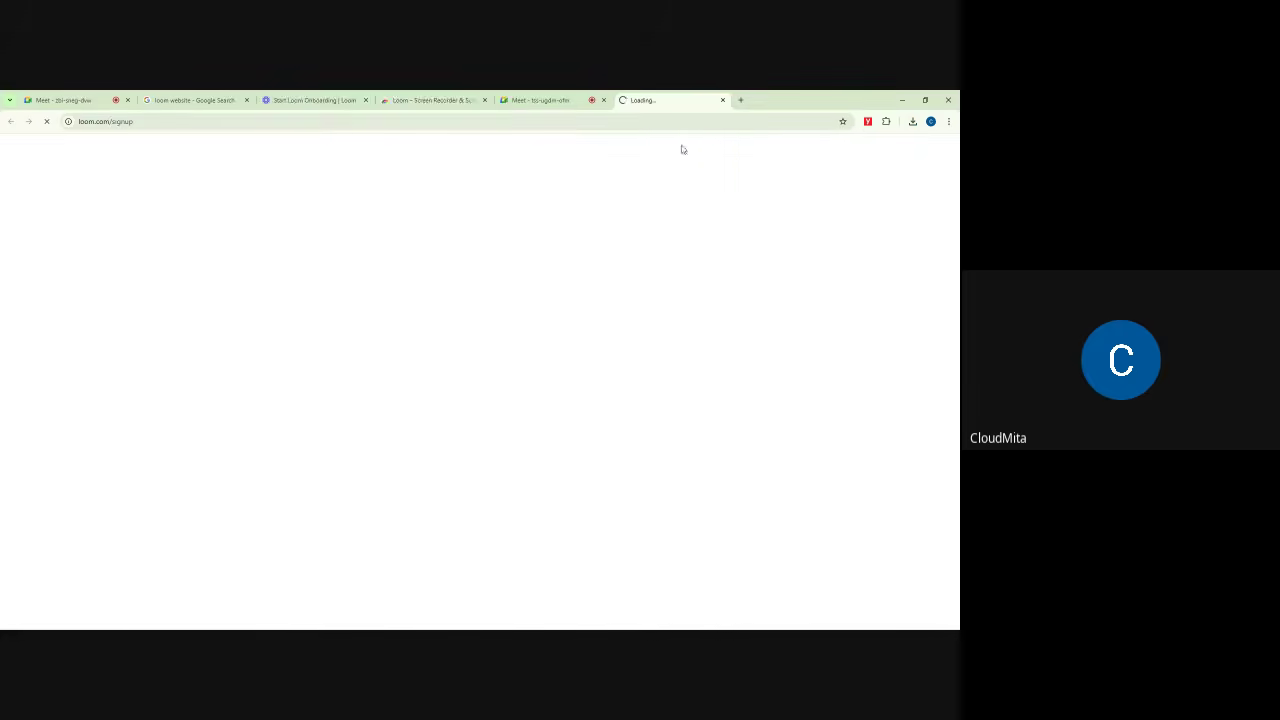
# Step: Close the extra Loom library tab, confirm the extension shows Remove from Chrome, and return to the installation guide
pyautogui.click(347, 96)
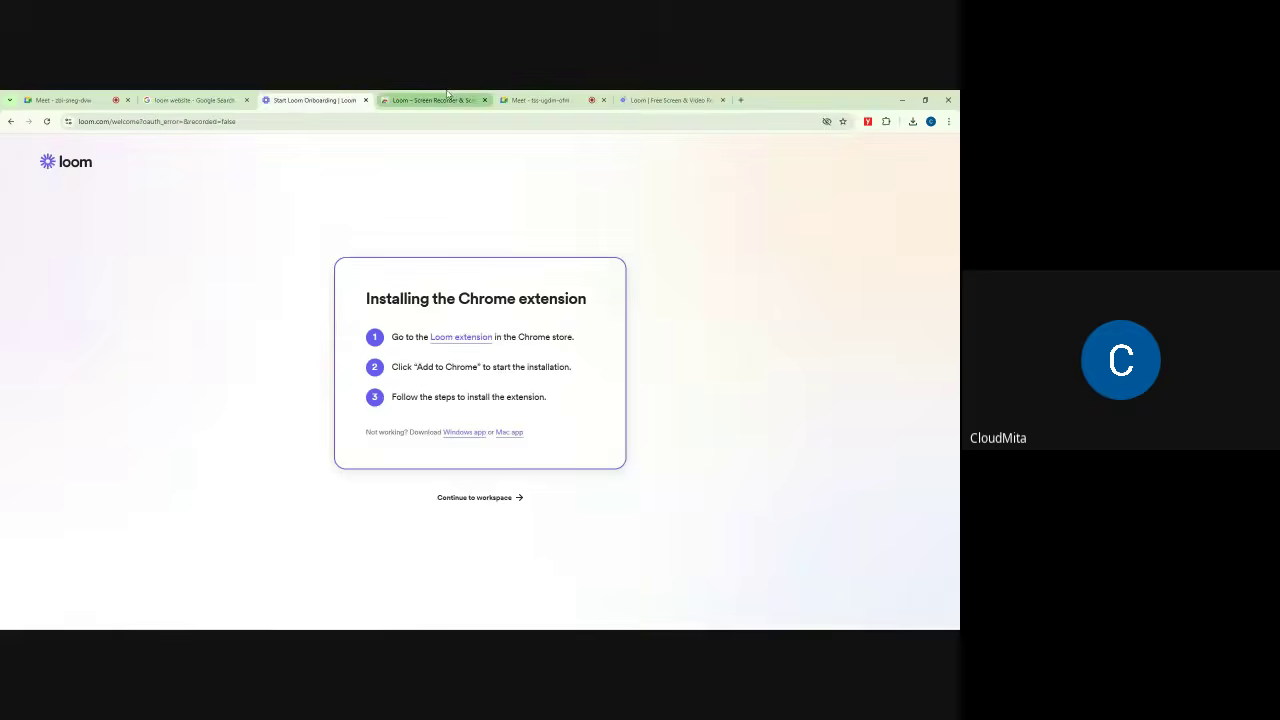
pyautogui.moveTo(366, 305); pyautogui.dragTo(591, 308)
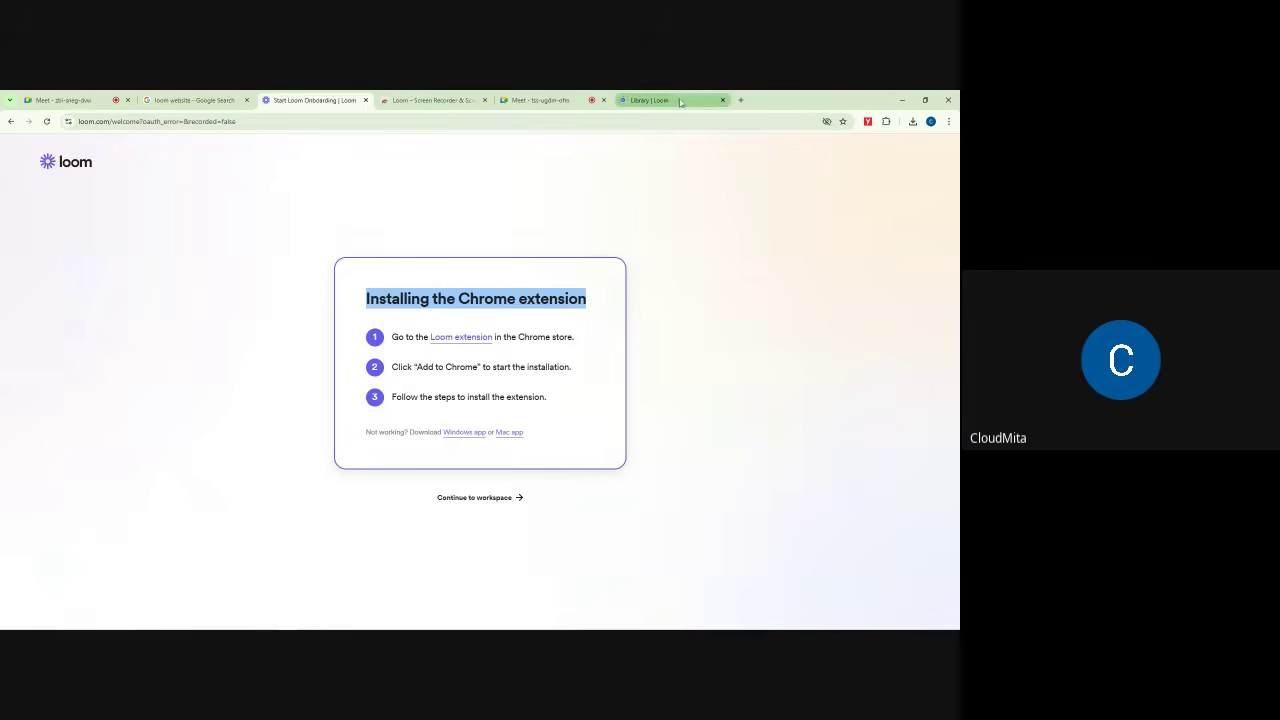
pyautogui.click(723, 100)
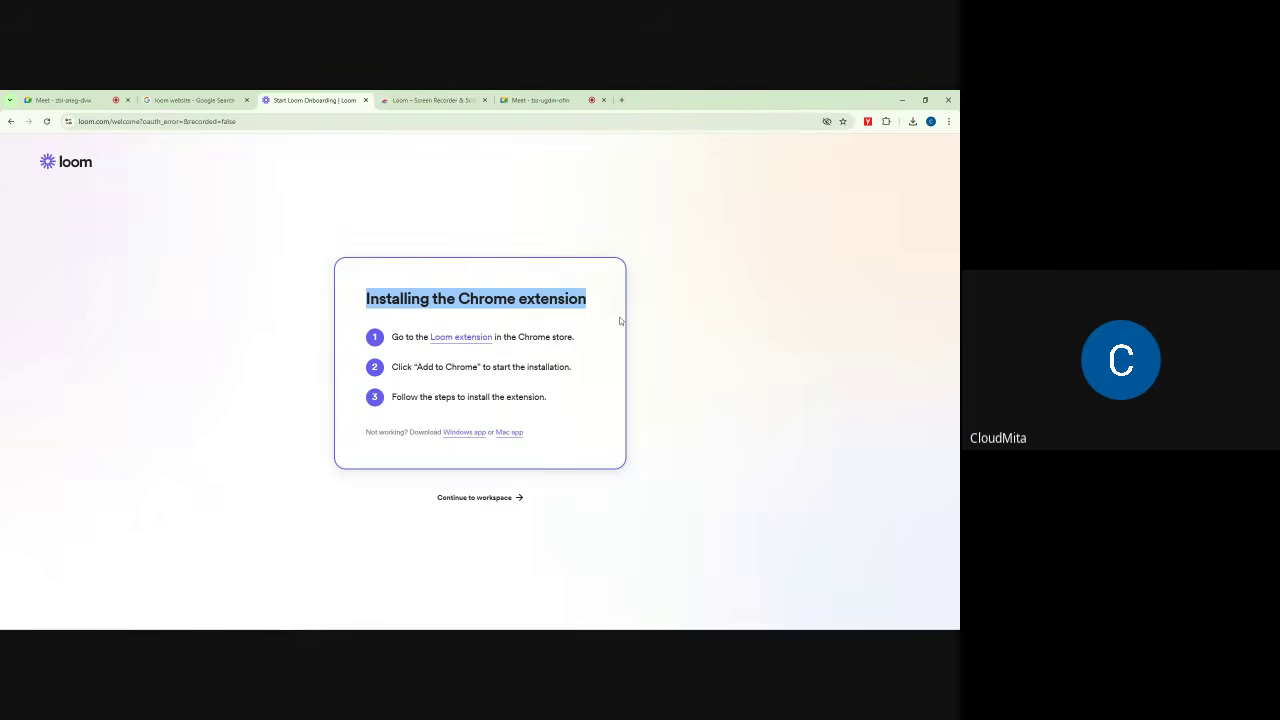
pyautogui.click(464, 101)
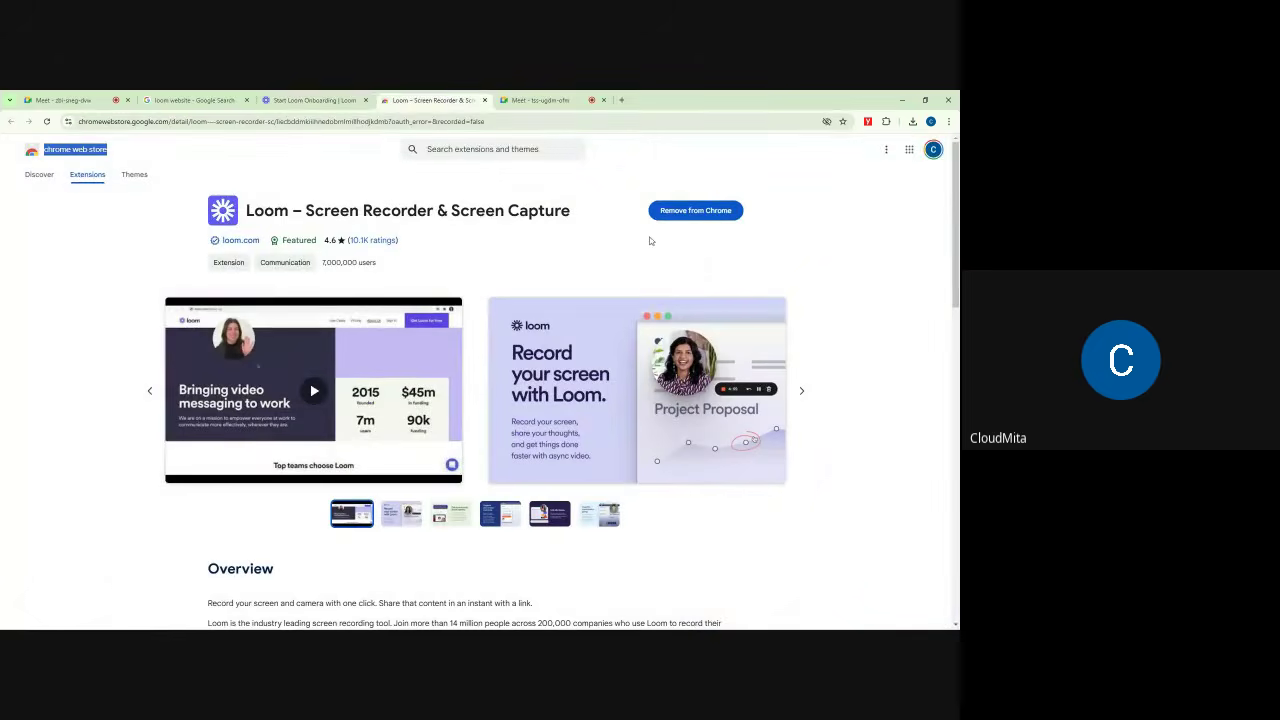
pyautogui.click(349, 98)
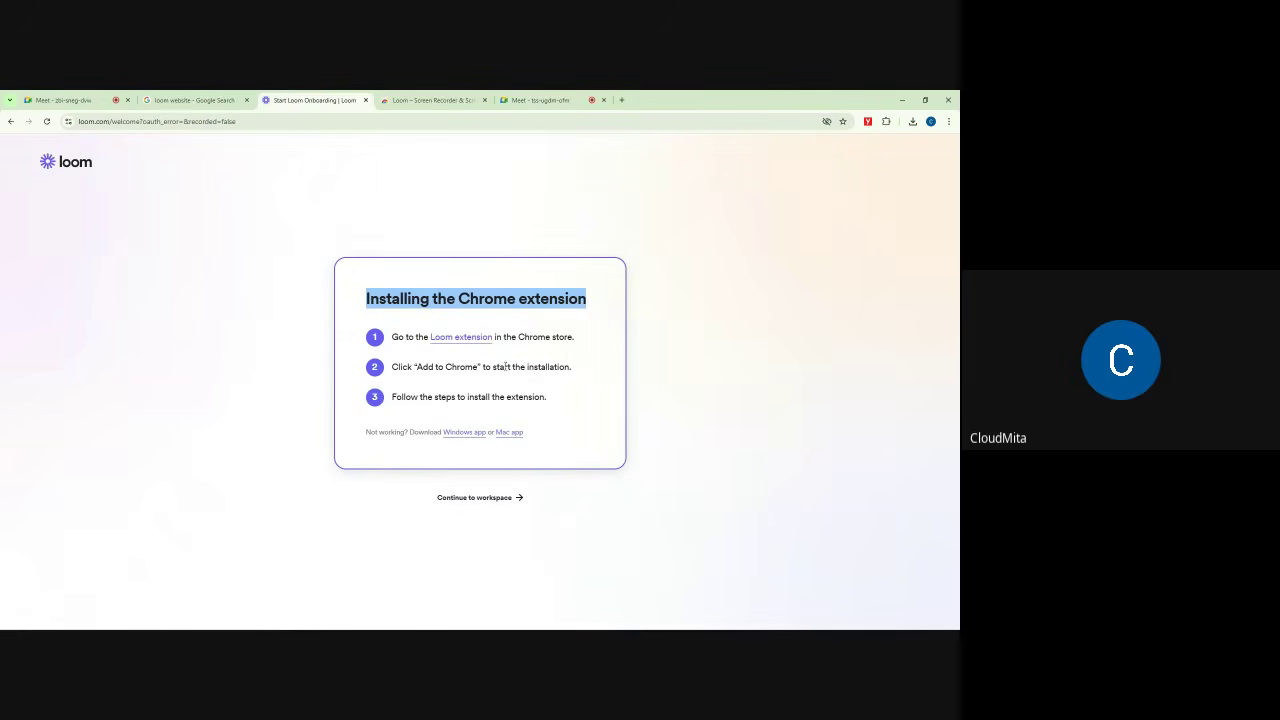
pyautogui.click(661, 251)
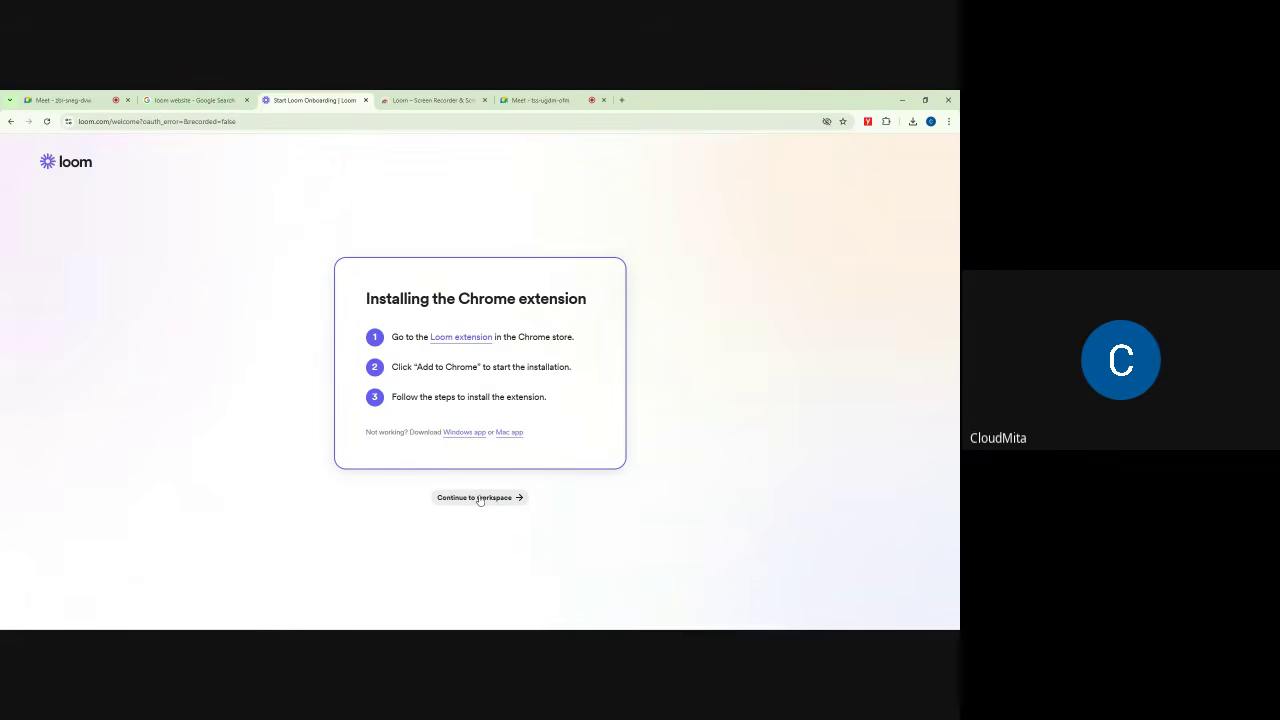
# Step: Continue to the Loom workspace library and highlight the '14 days of better communication with AI' offer
pyautogui.click(480, 498)
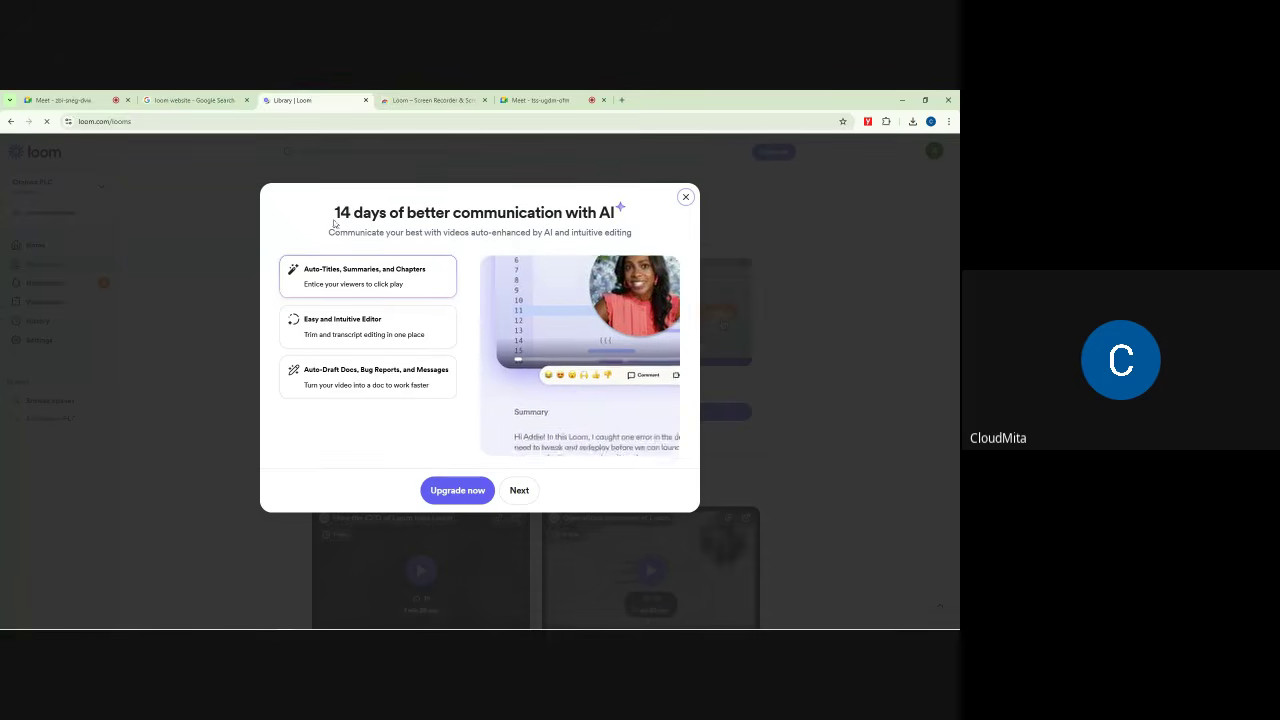
pyautogui.moveTo(334, 220); pyautogui.dragTo(433, 244)
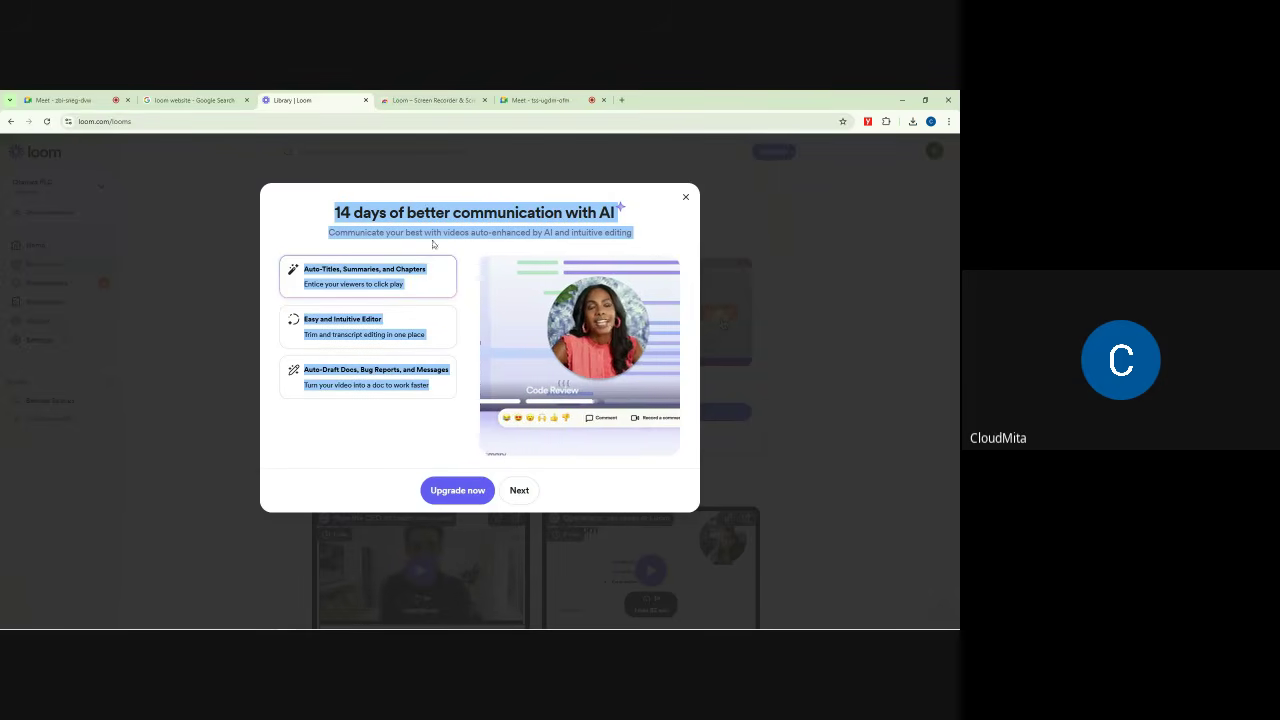
pyautogui.click(660, 196)
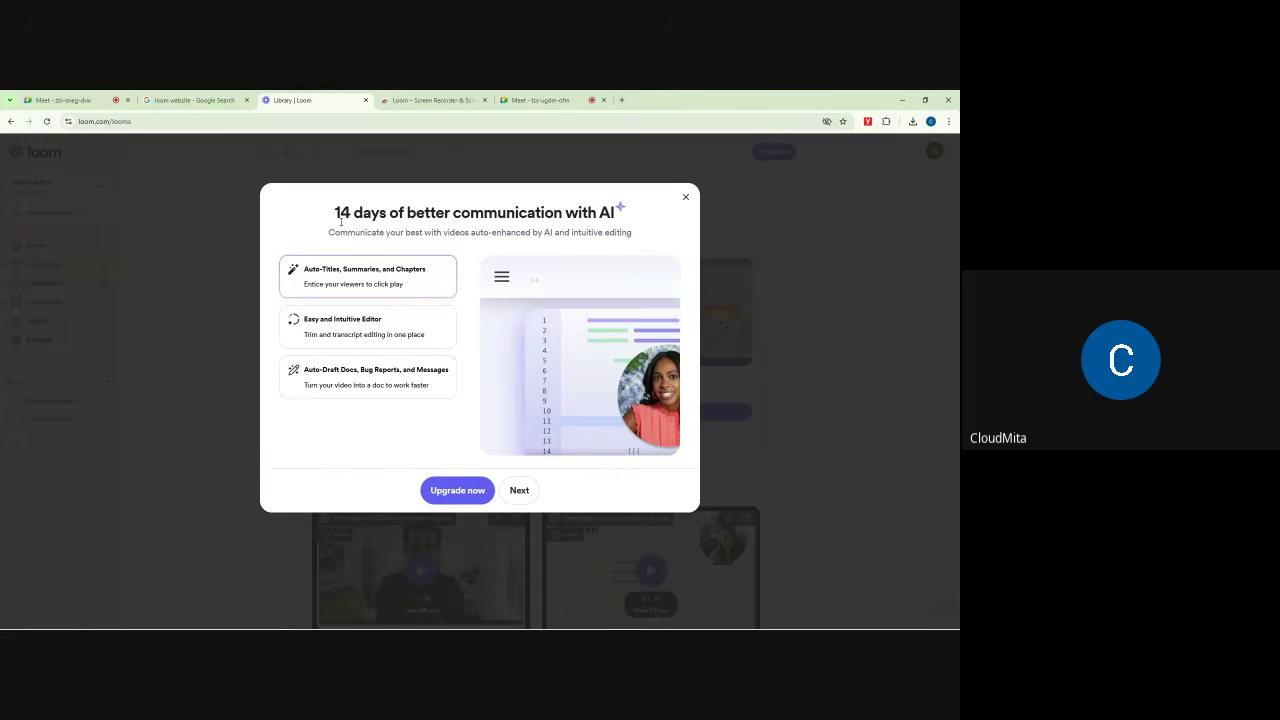
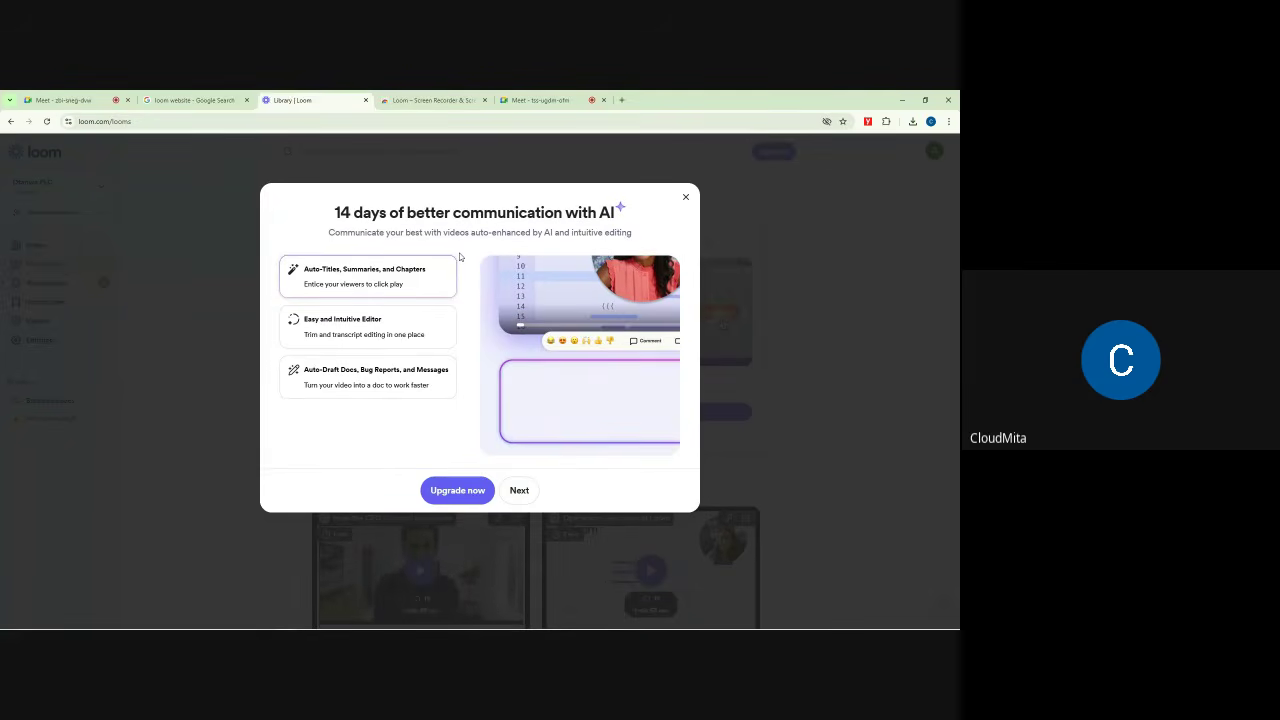
# Step: Close the Loom 14-day AI trial offer and return to the Meet call's host controls
pyautogui.click(687, 198)
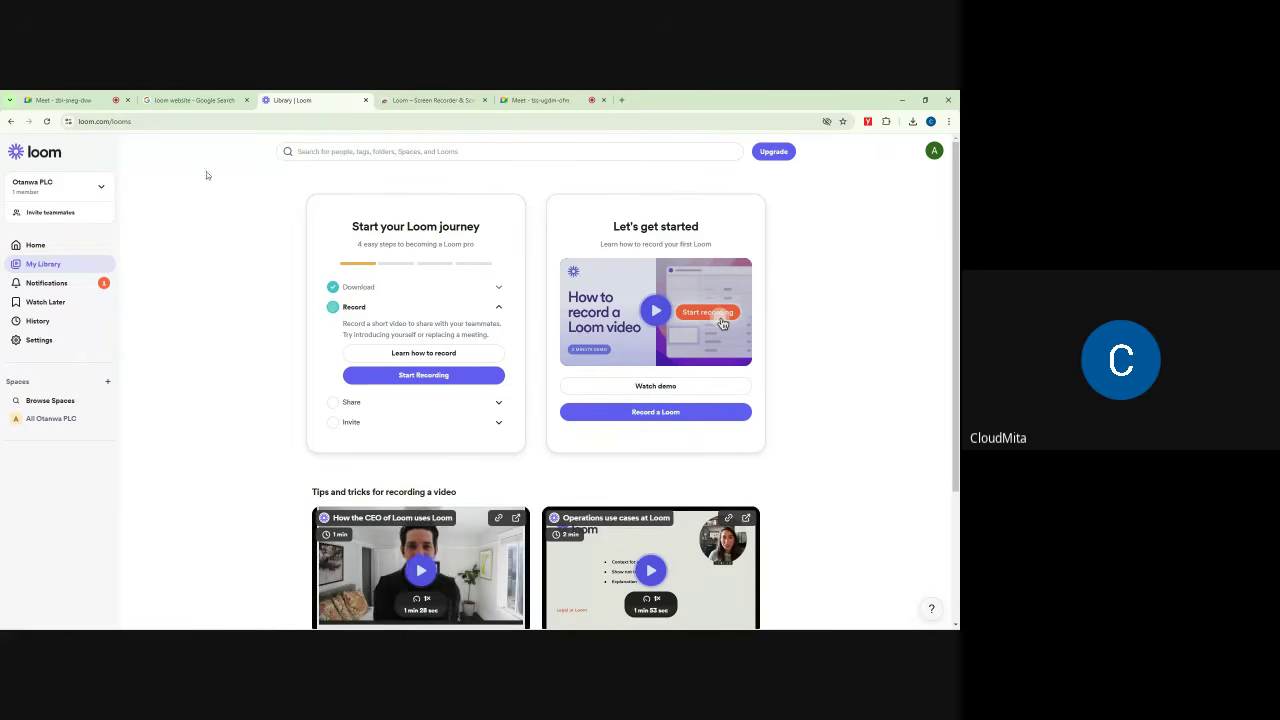
pyautogui.click(540, 100)
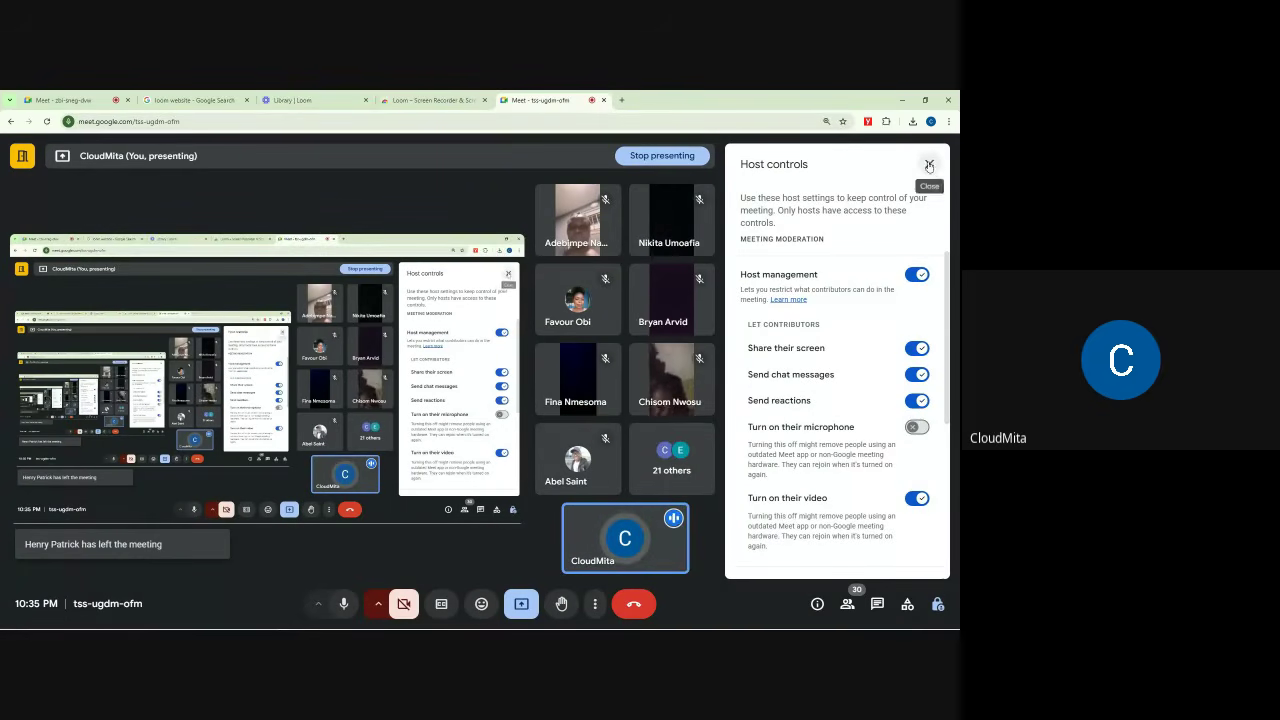
# Step: Switch off 'Turn on their video' for participants, close Host controls, and go back to Loom
pyautogui.click(913, 500)
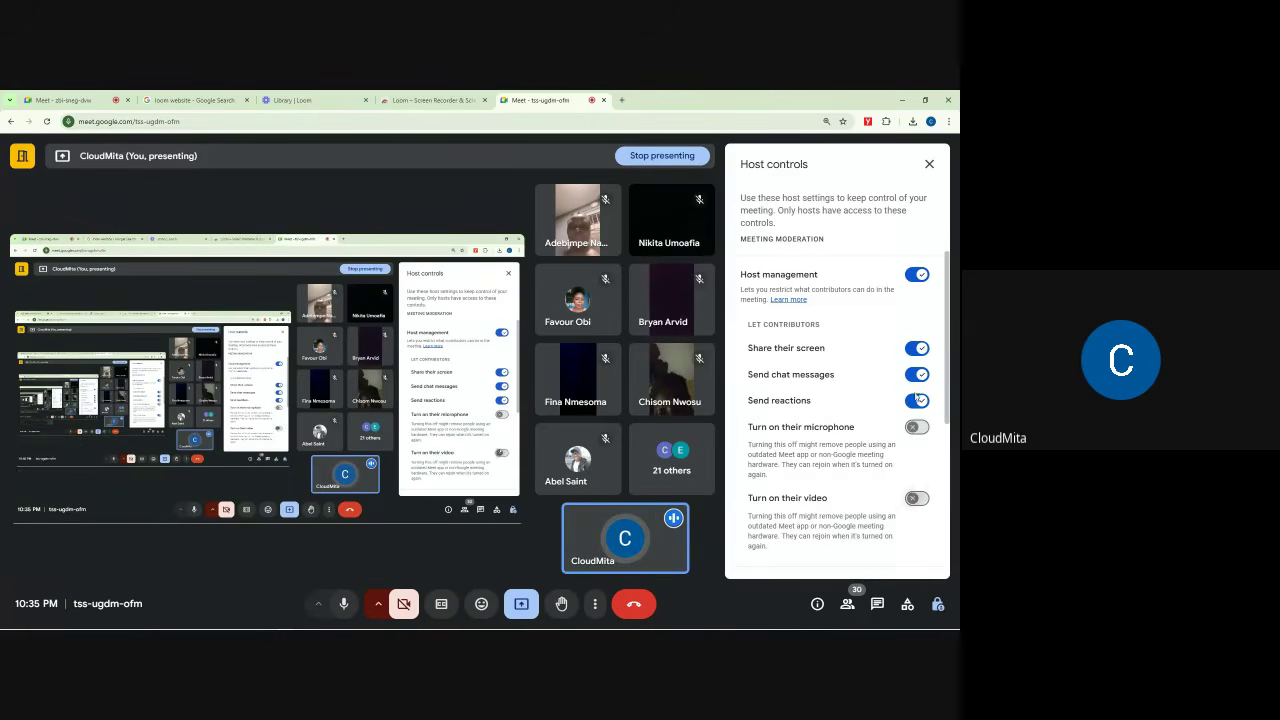
pyautogui.click(928, 165)
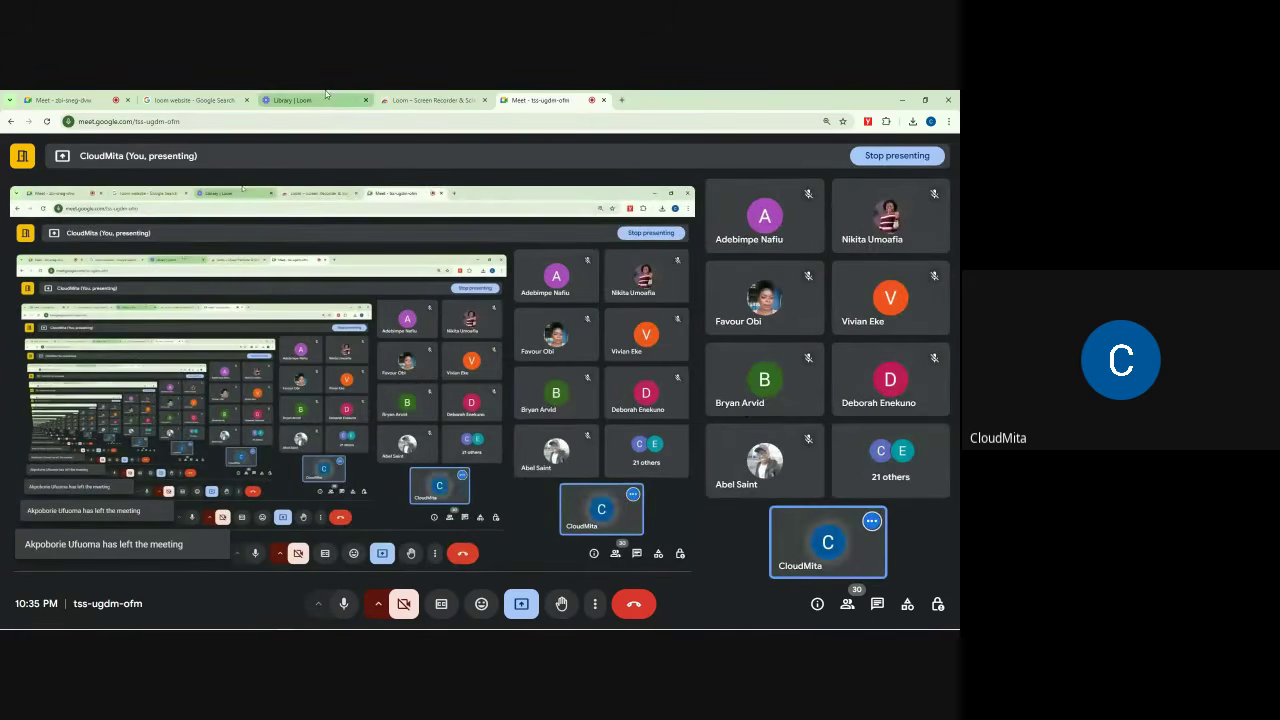
pyautogui.click(325, 96)
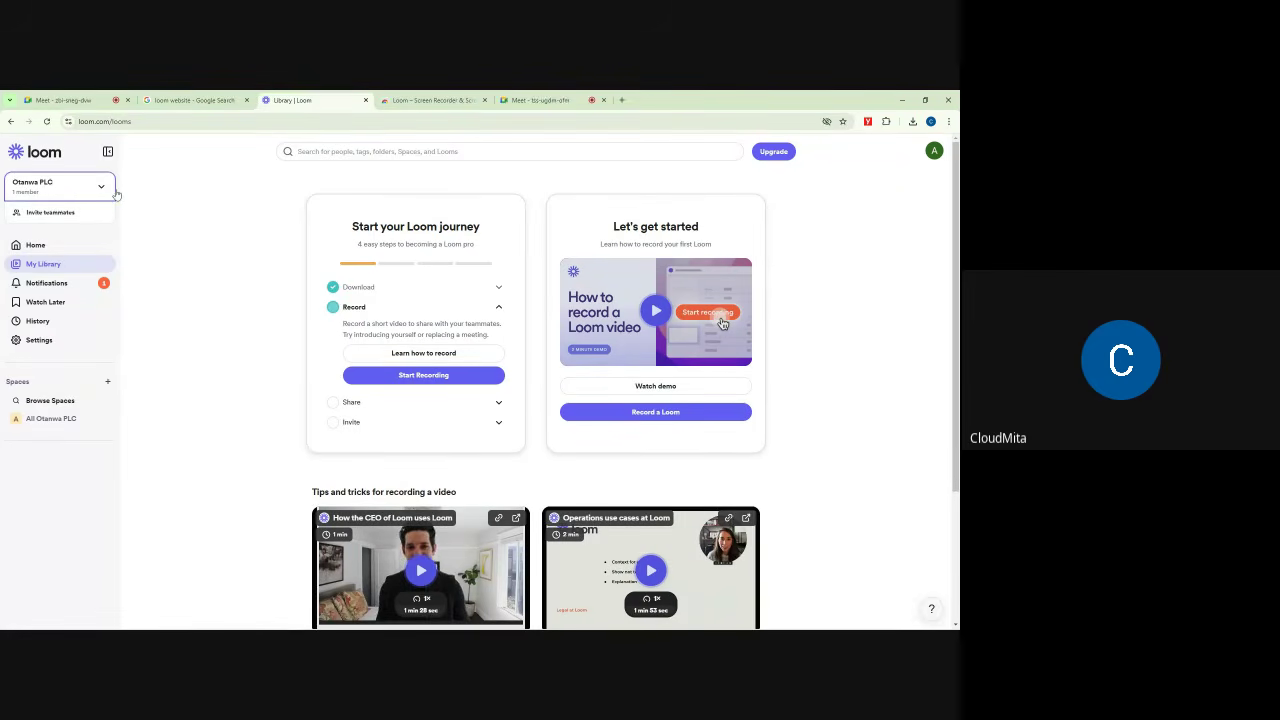
pyautogui.click(103, 190)
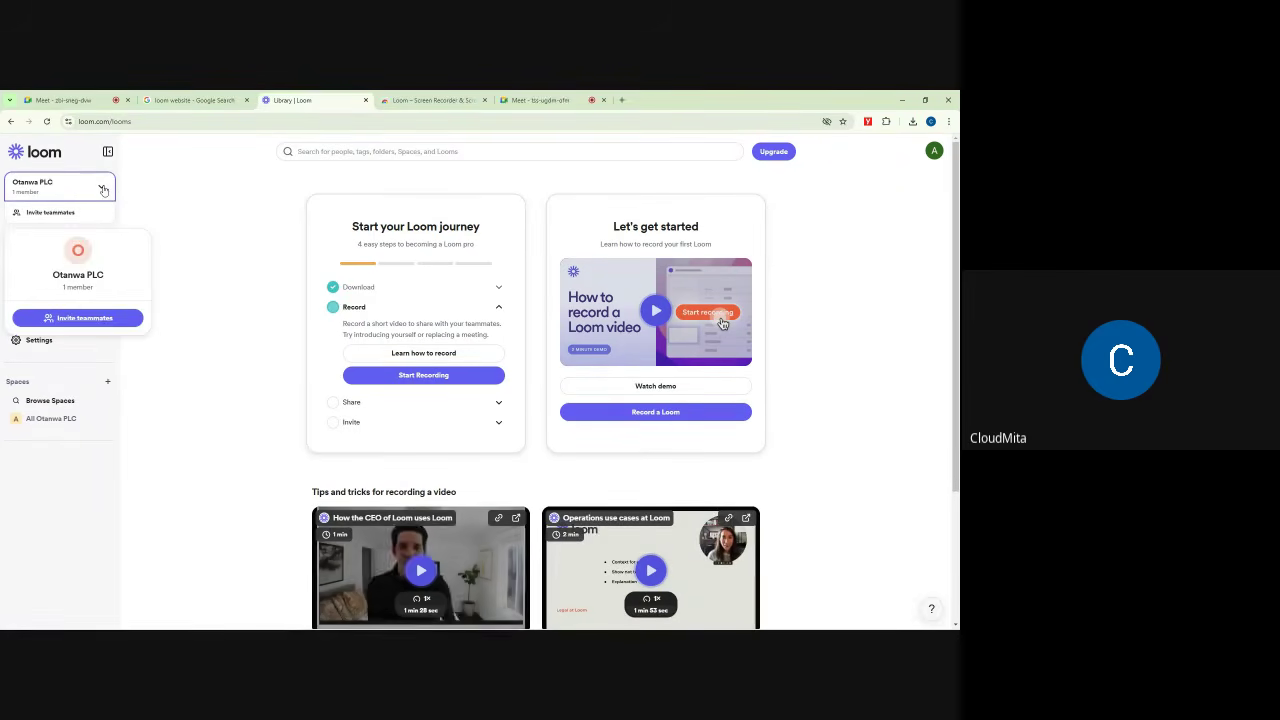
pyautogui.click(217, 209)
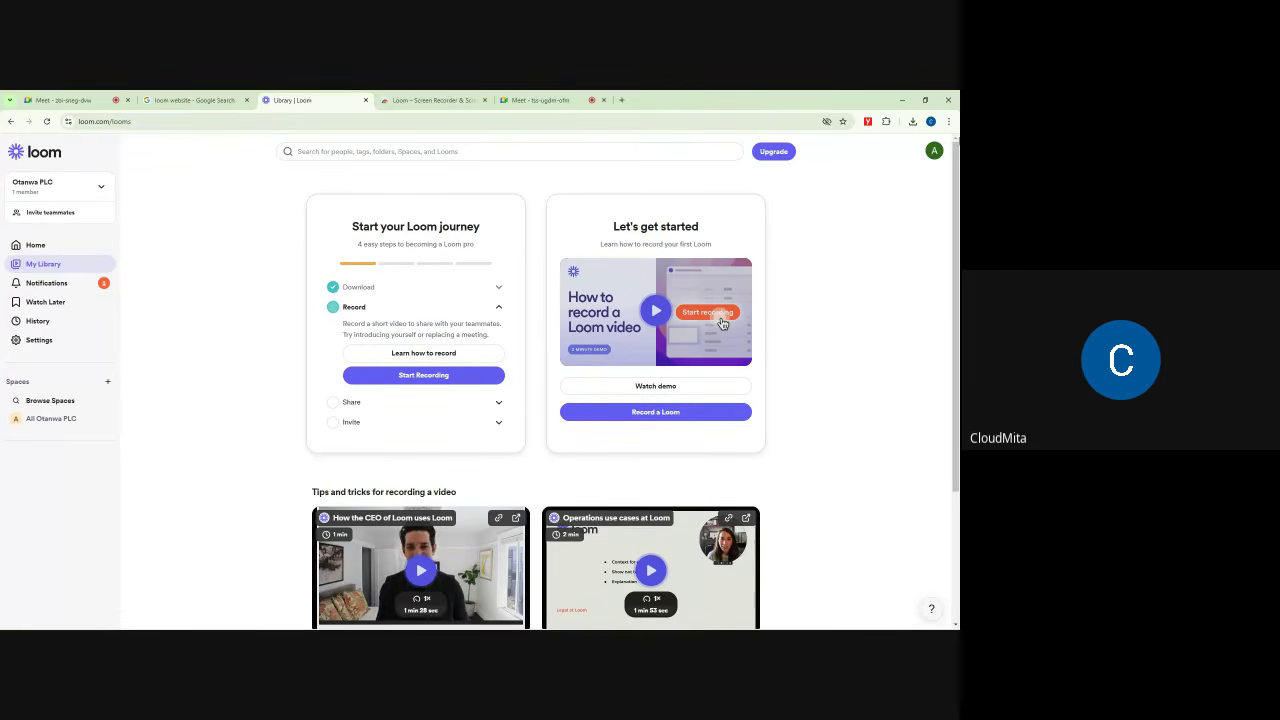
# Step: Highlight the Admin role and Business + AI plan, then open Download mobile app in a new tab
pyautogui.click(934, 152)
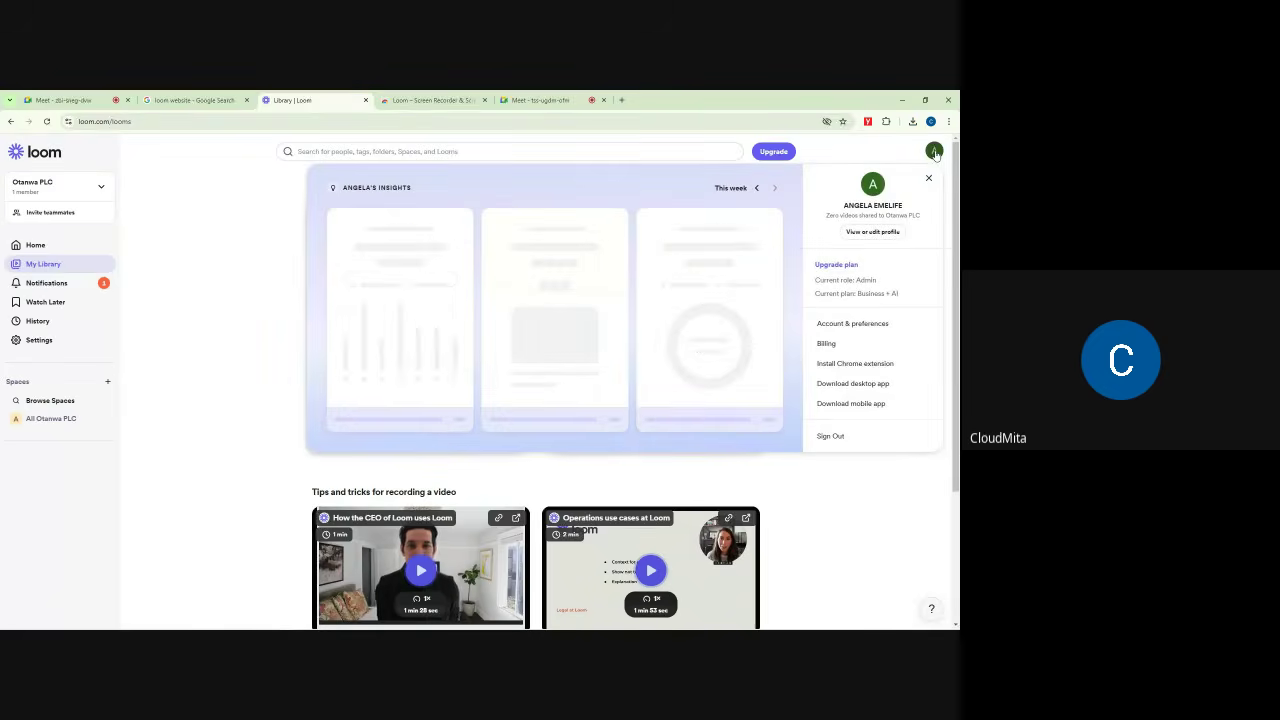
pyautogui.scroll(-3, 828, 420)
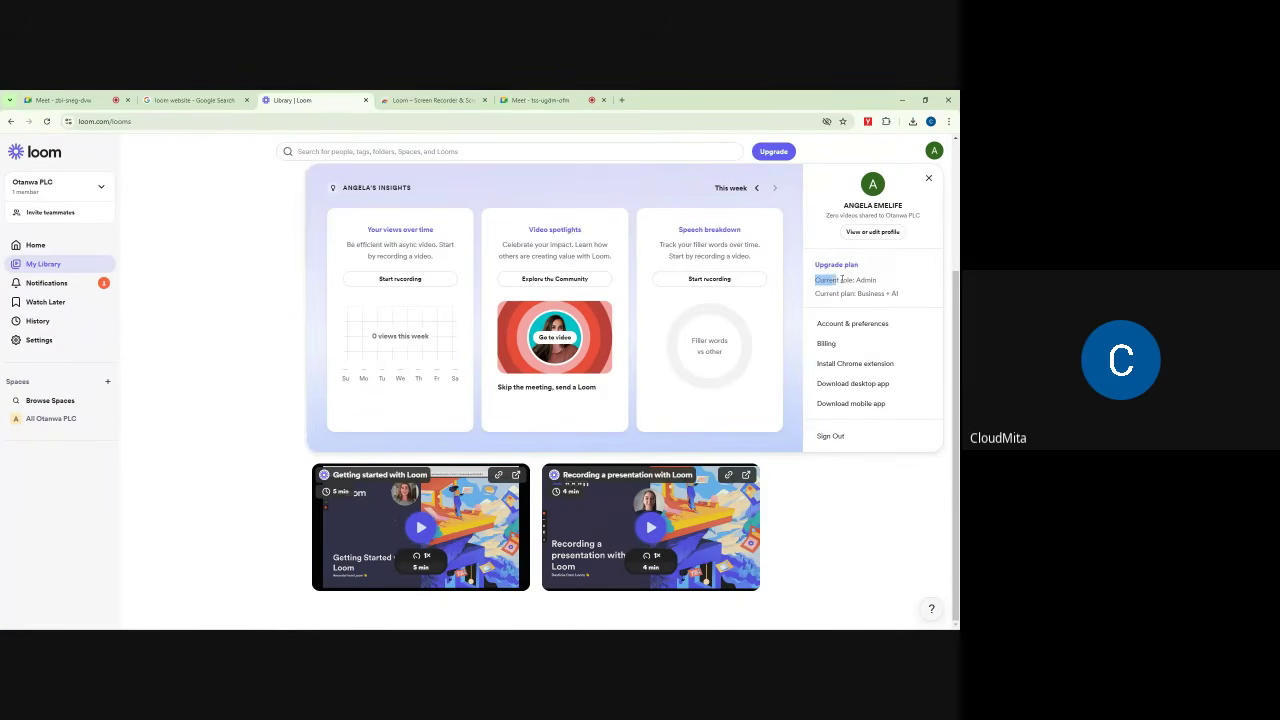
pyautogui.moveTo(842, 280); pyautogui.dragTo(896, 283)
pyautogui.moveTo(815, 294); pyautogui.dragTo(883, 296)
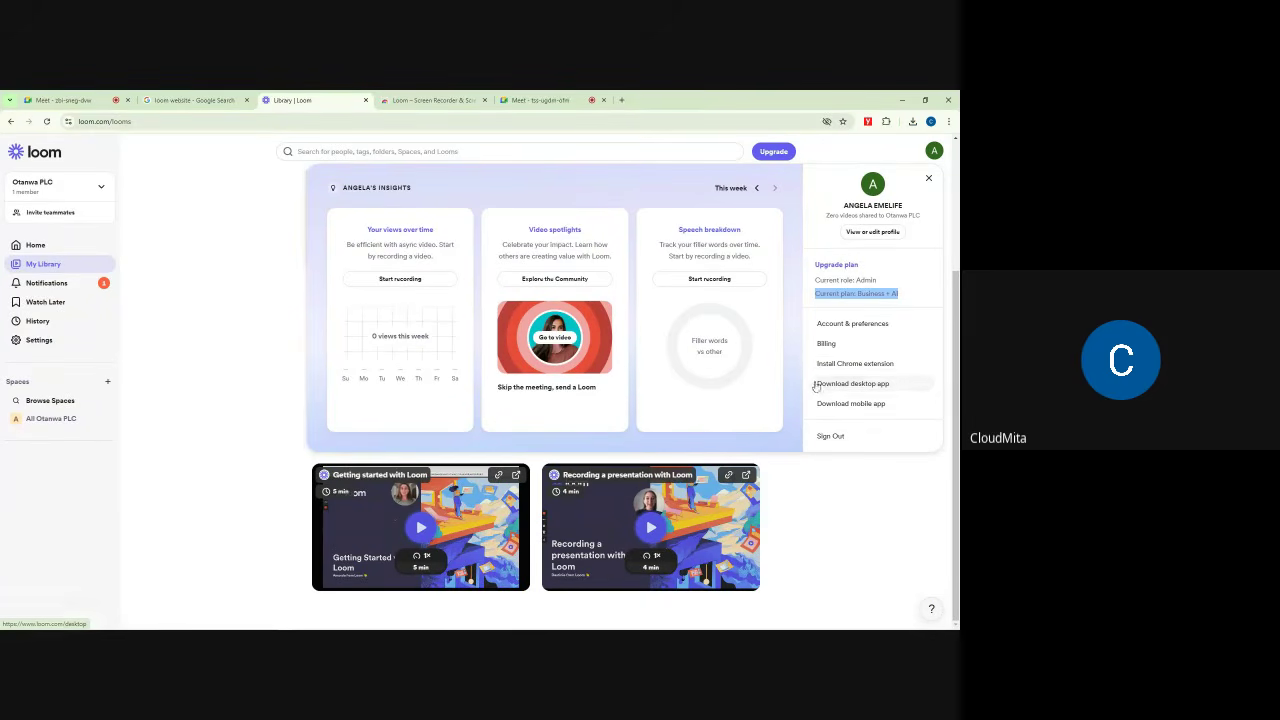
pyautogui.rightClick(866, 406)
pyautogui.click(795, 410)
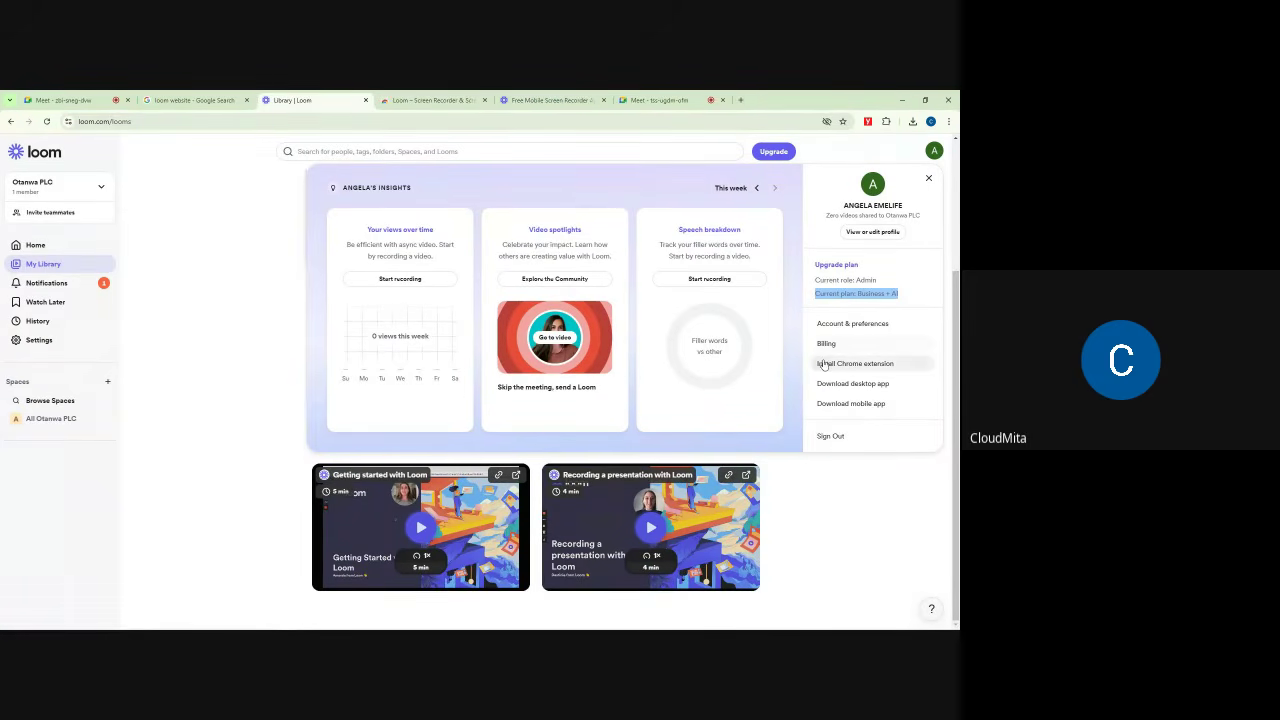
# Step: Glance at the free mobile screen recorder page and the Chrome Web Store listing, then return to Library
pyautogui.click(538, 97)
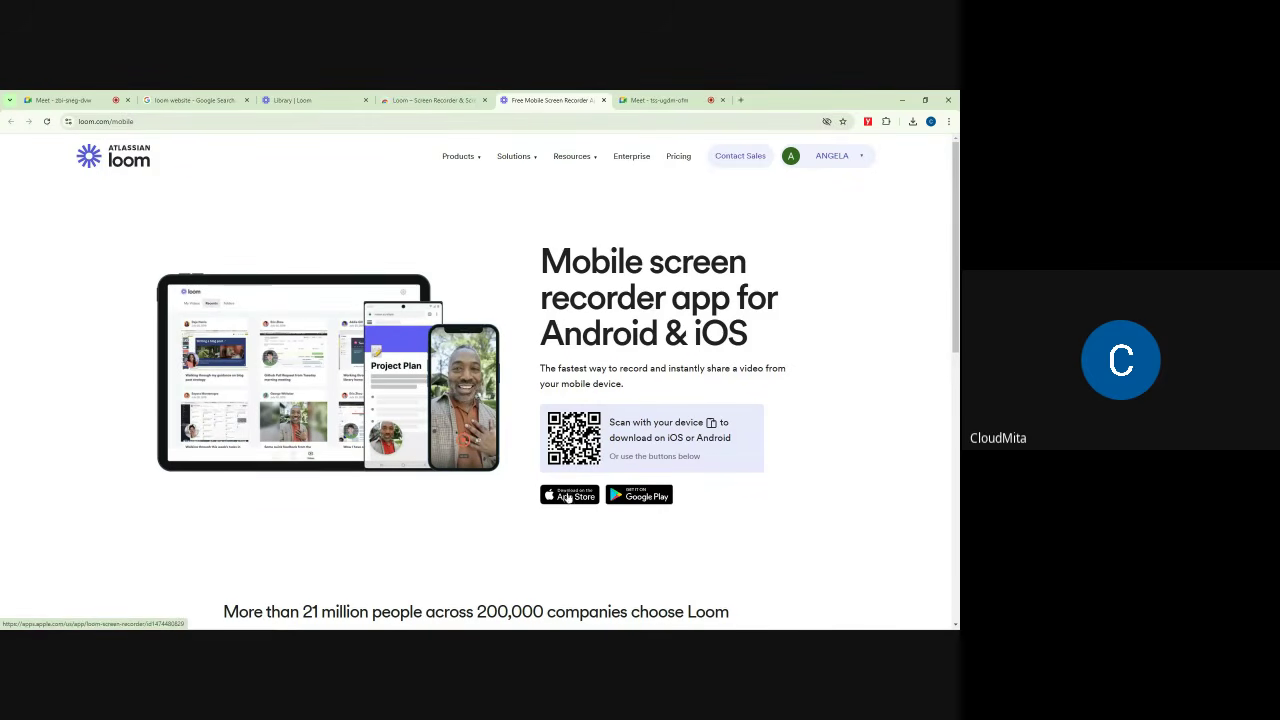
pyautogui.click(452, 96)
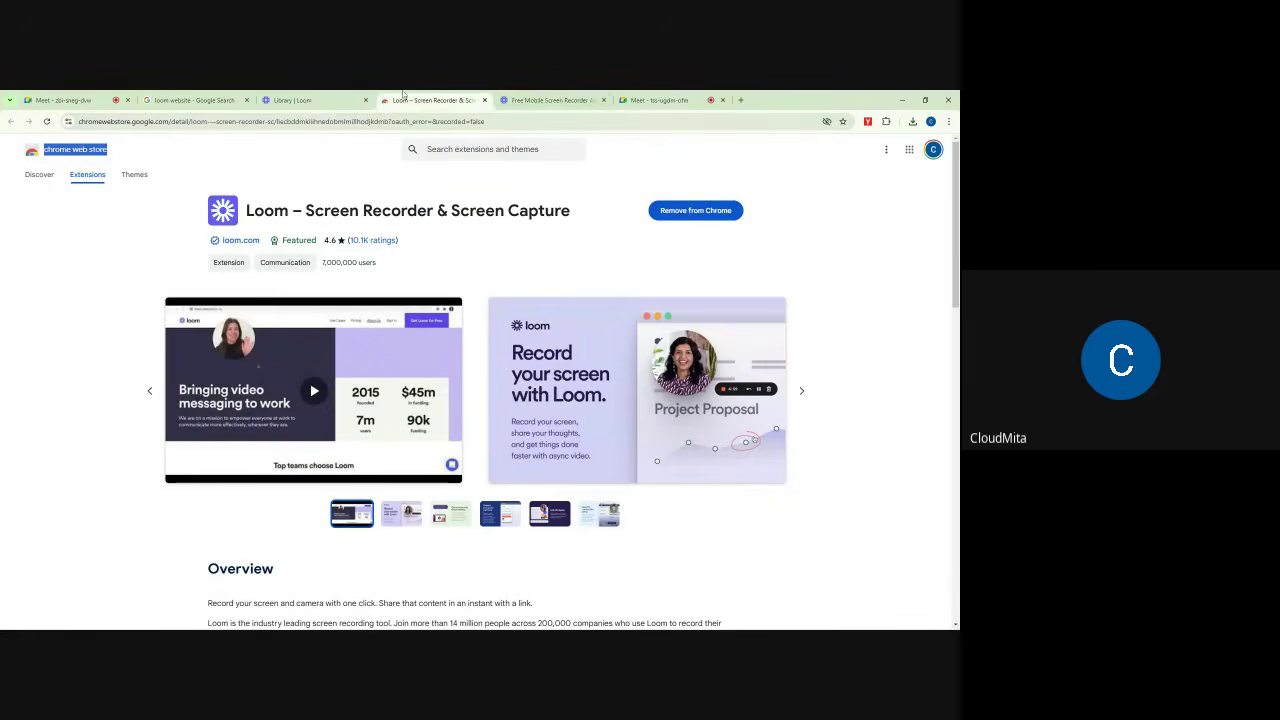
pyautogui.click(292, 100)
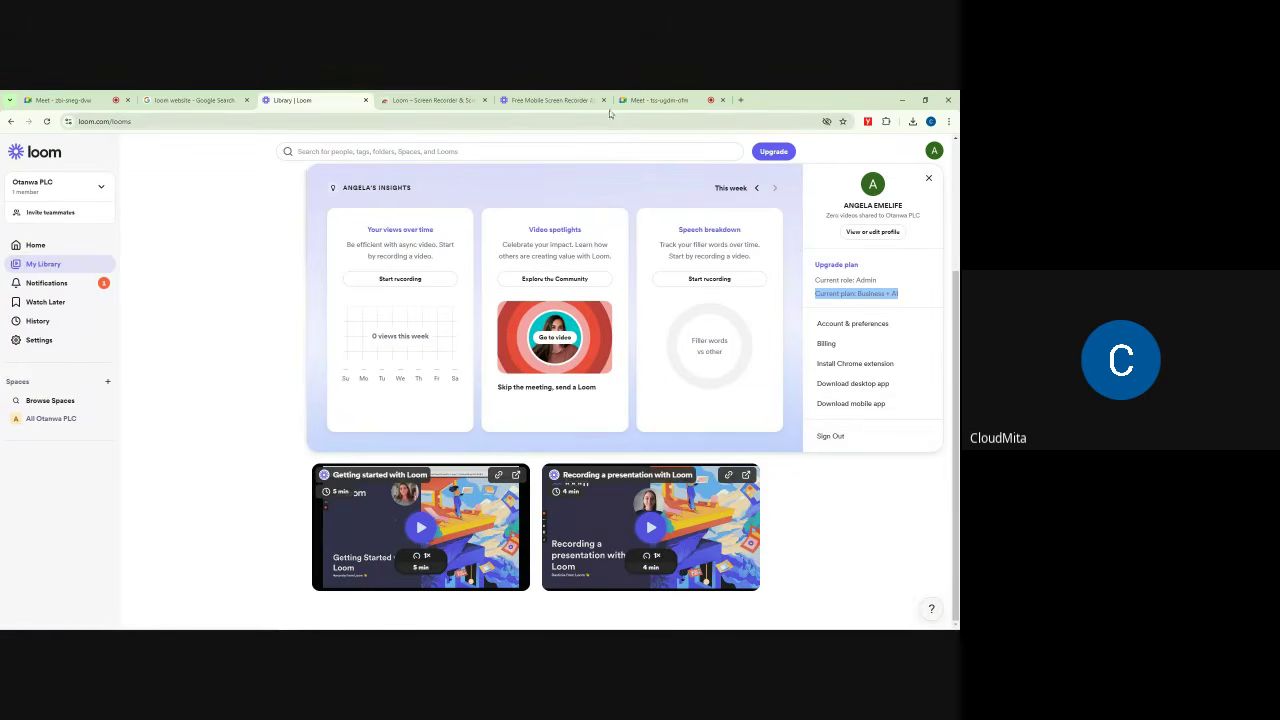
pyautogui.click(928, 178)
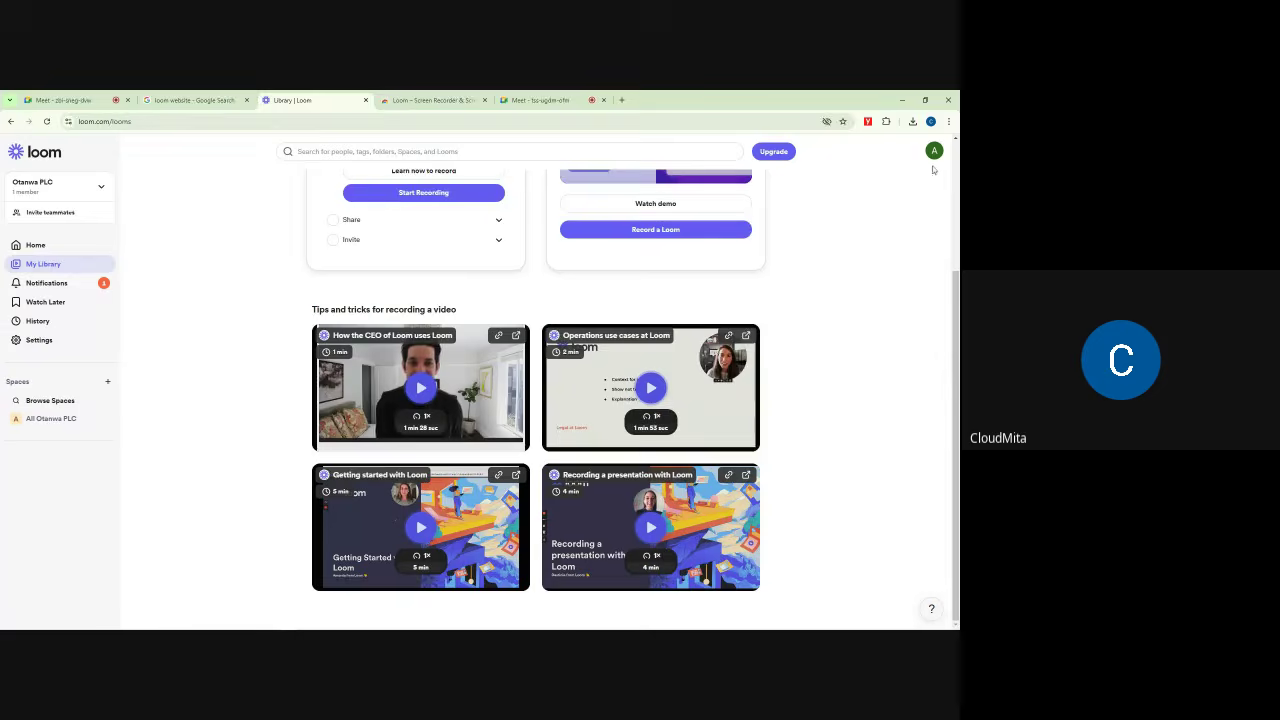
pyautogui.scroll(3, 410, 325)
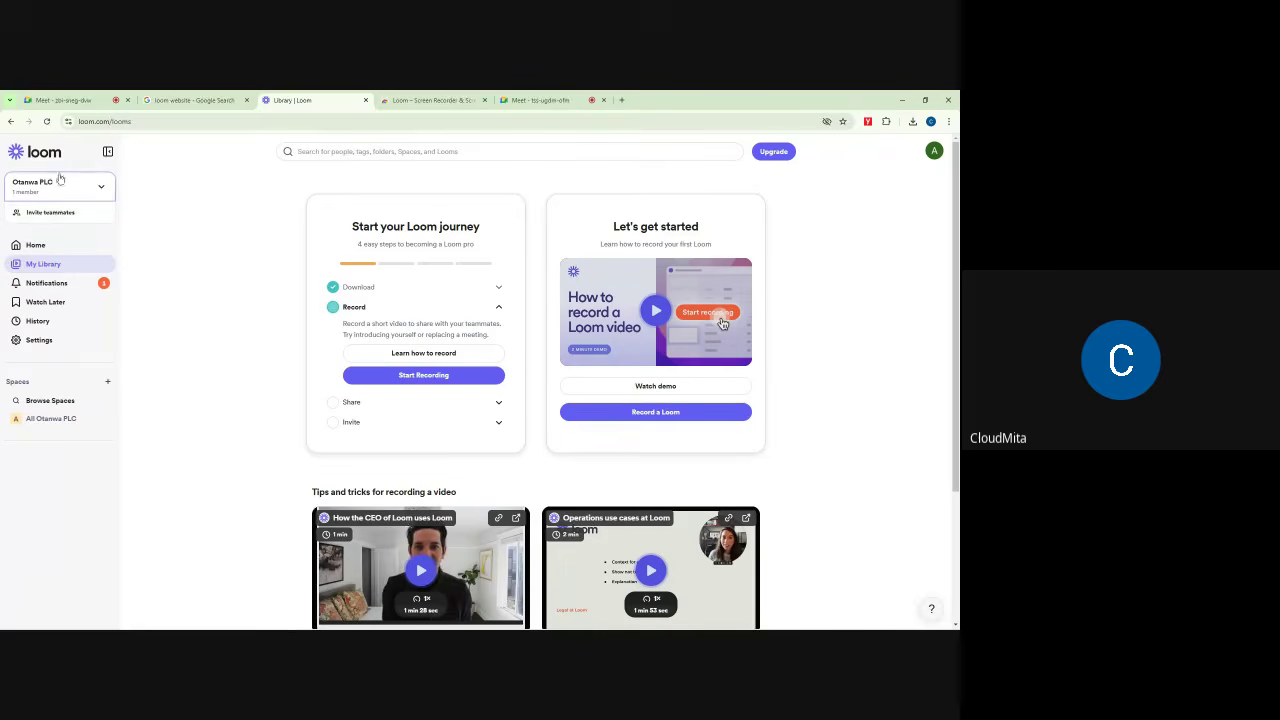
pyautogui.click(351, 151)
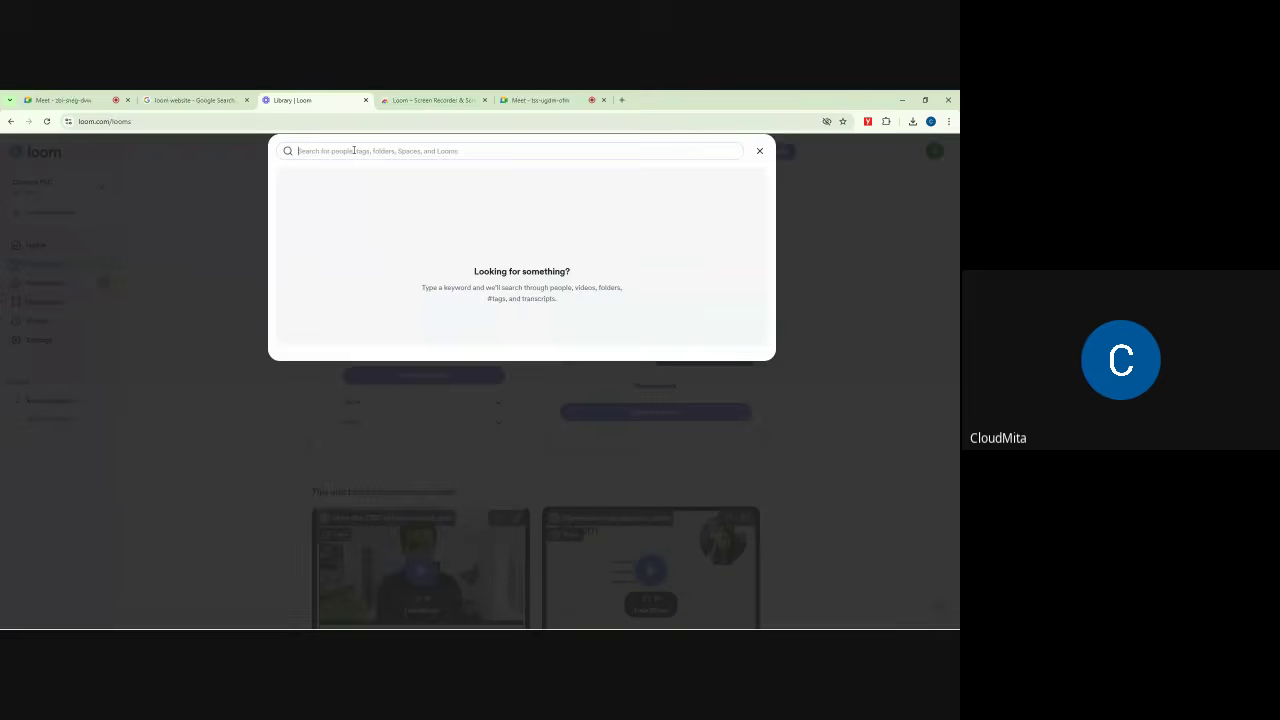
pyautogui.click(760, 151)
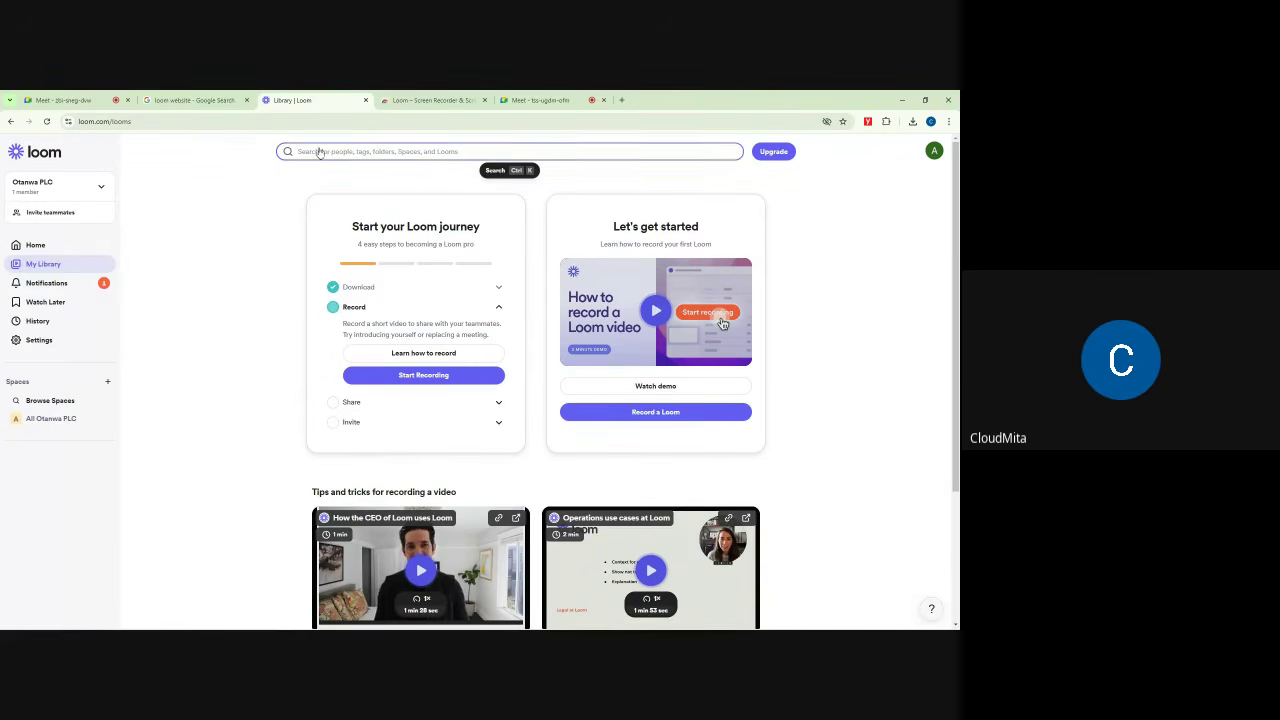
pyautogui.click(431, 152)
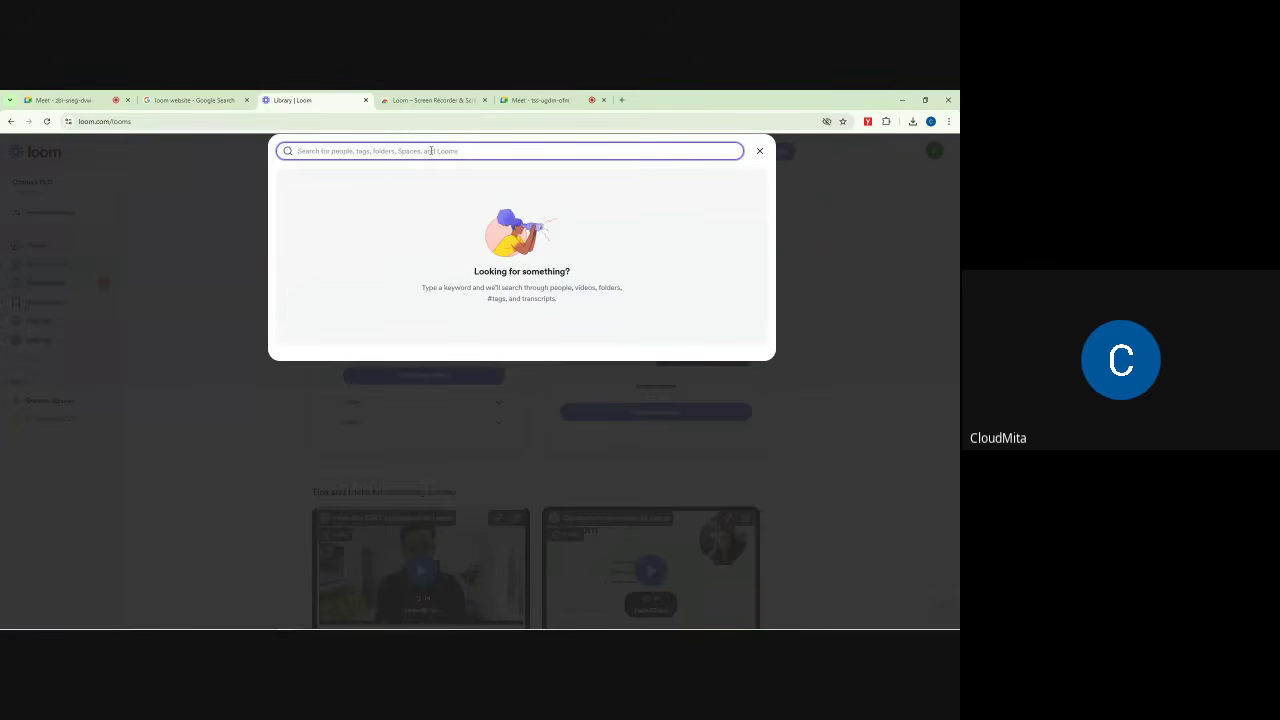
pyautogui.write('OA')
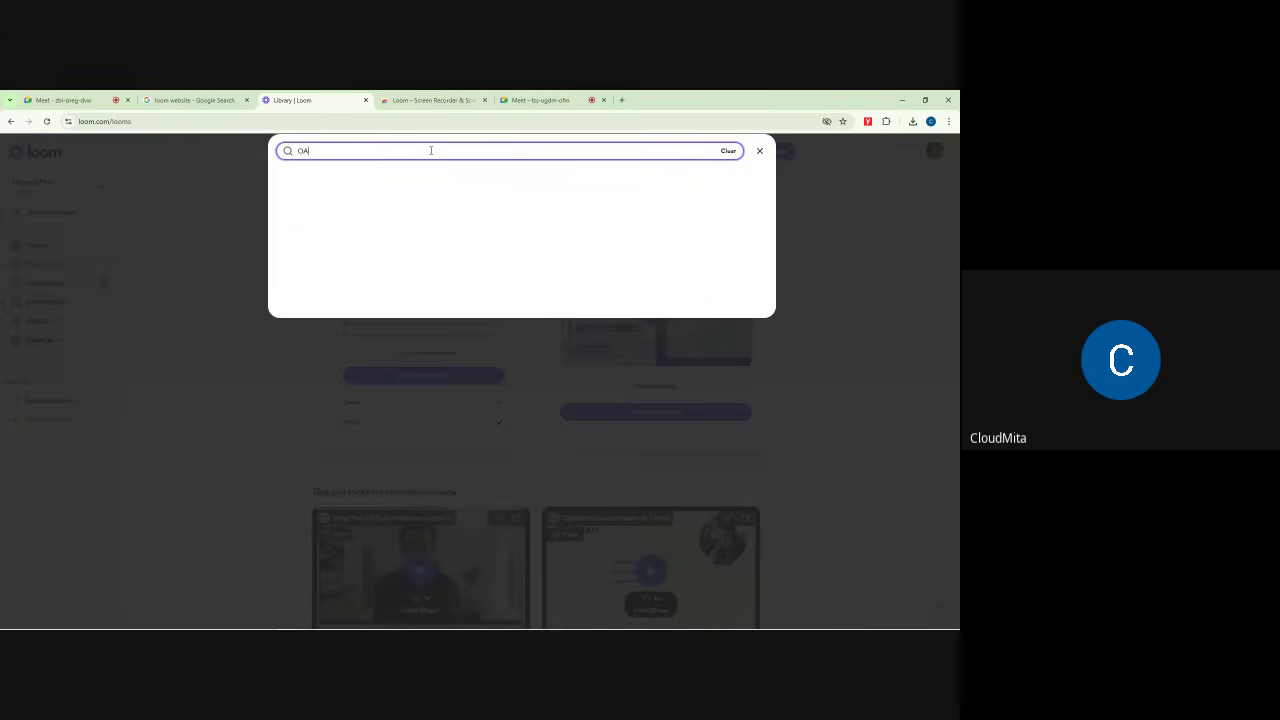
pyautogui.write('t')
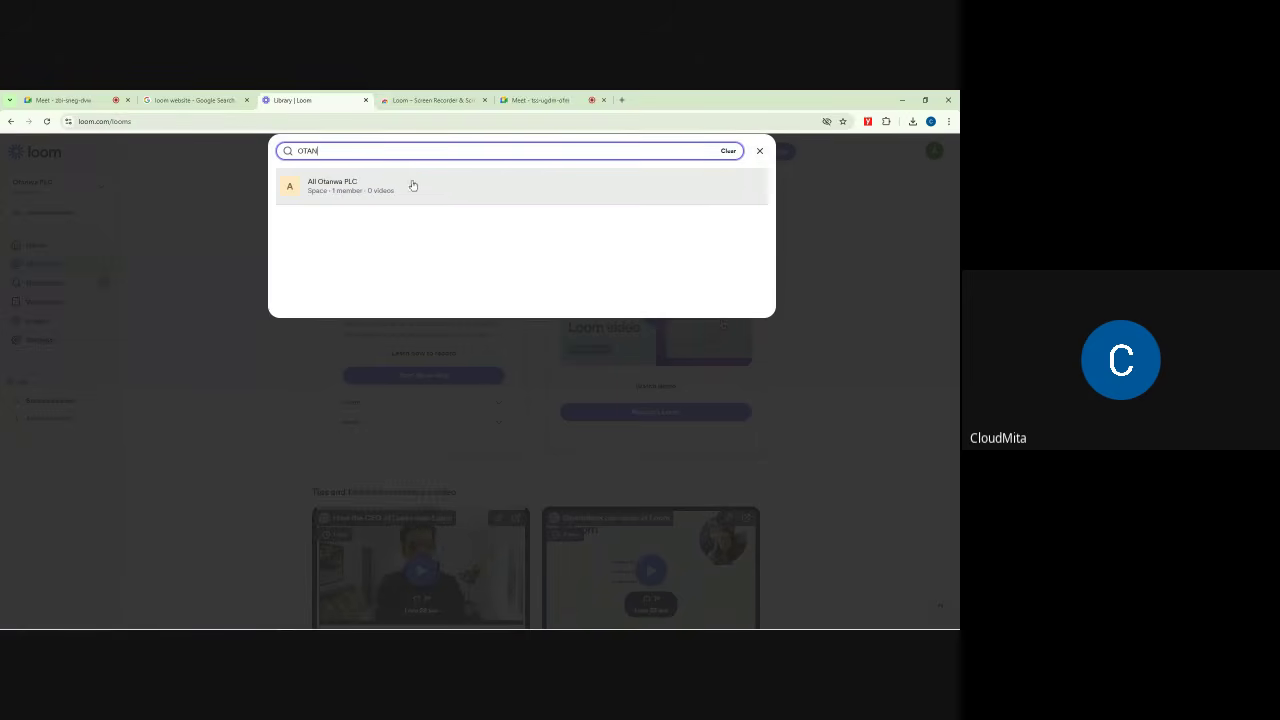
pyautogui.click(760, 151)
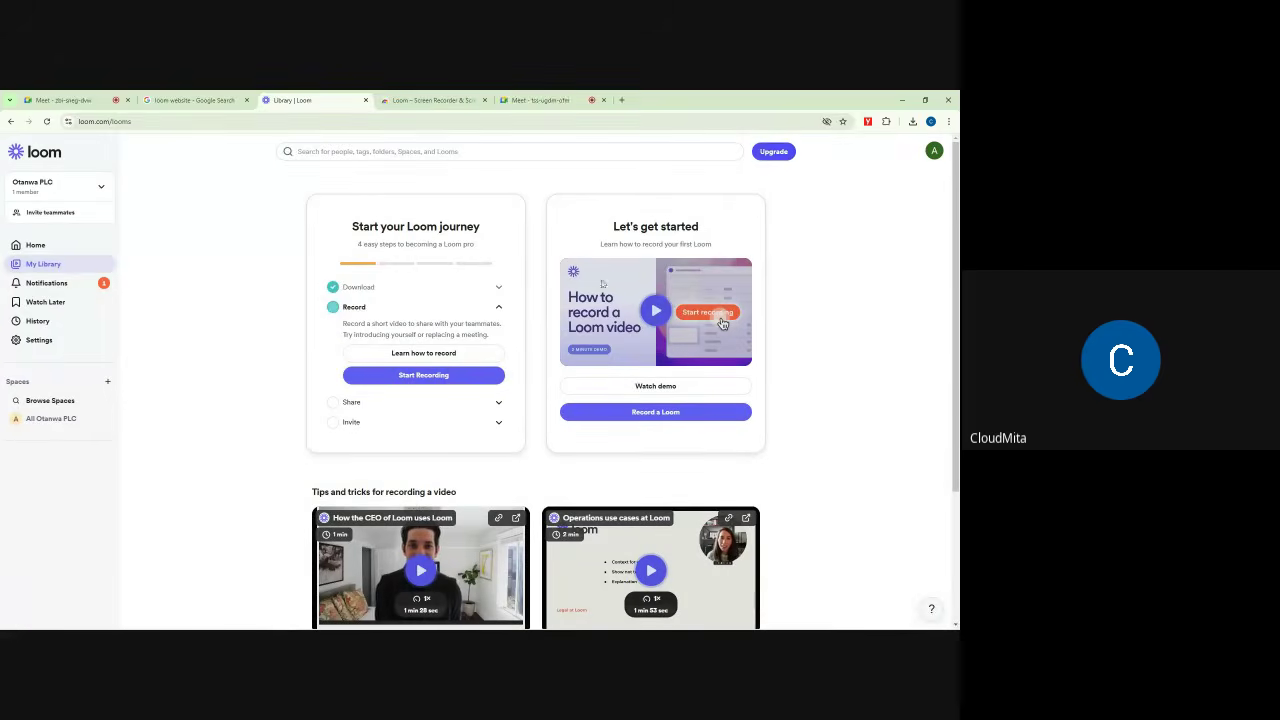
# Step: Toggle the Otanwa PLC workspace card a few times, leaving it open showing 1 member
pyautogui.scroll(-2, 620, 380)
pyautogui.scroll(2, 620, 294)
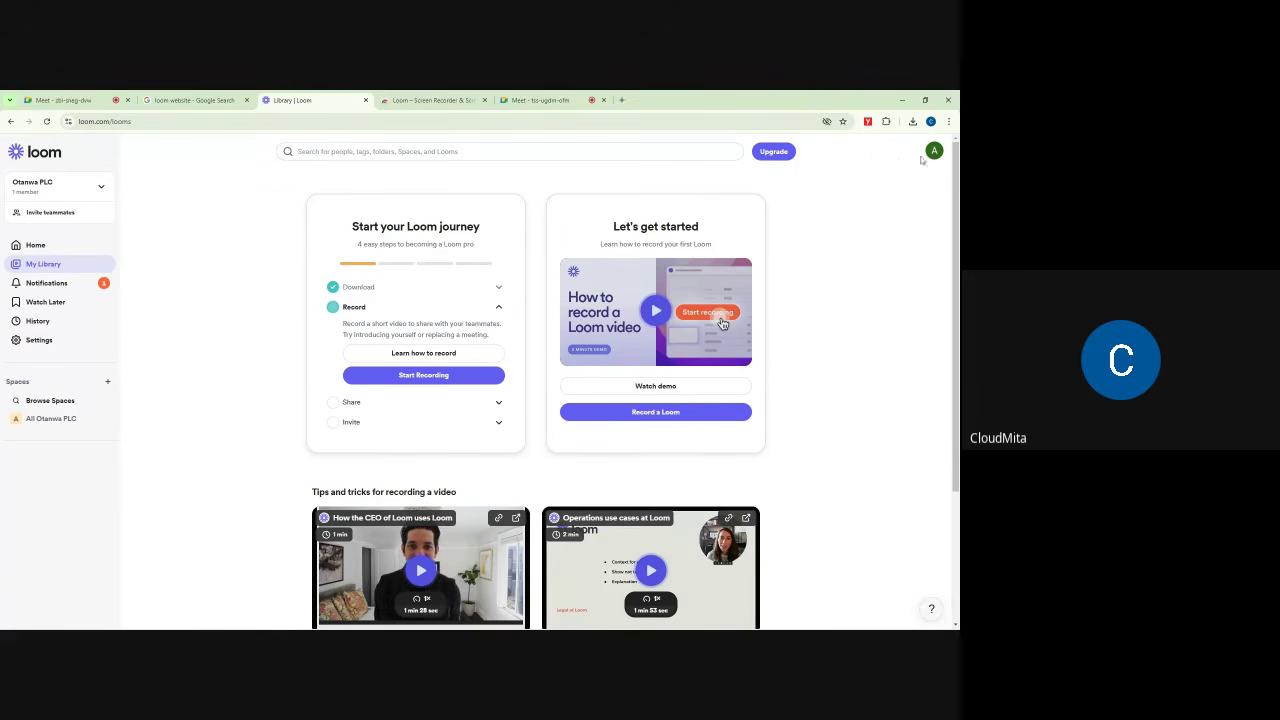
pyautogui.click(102, 188)
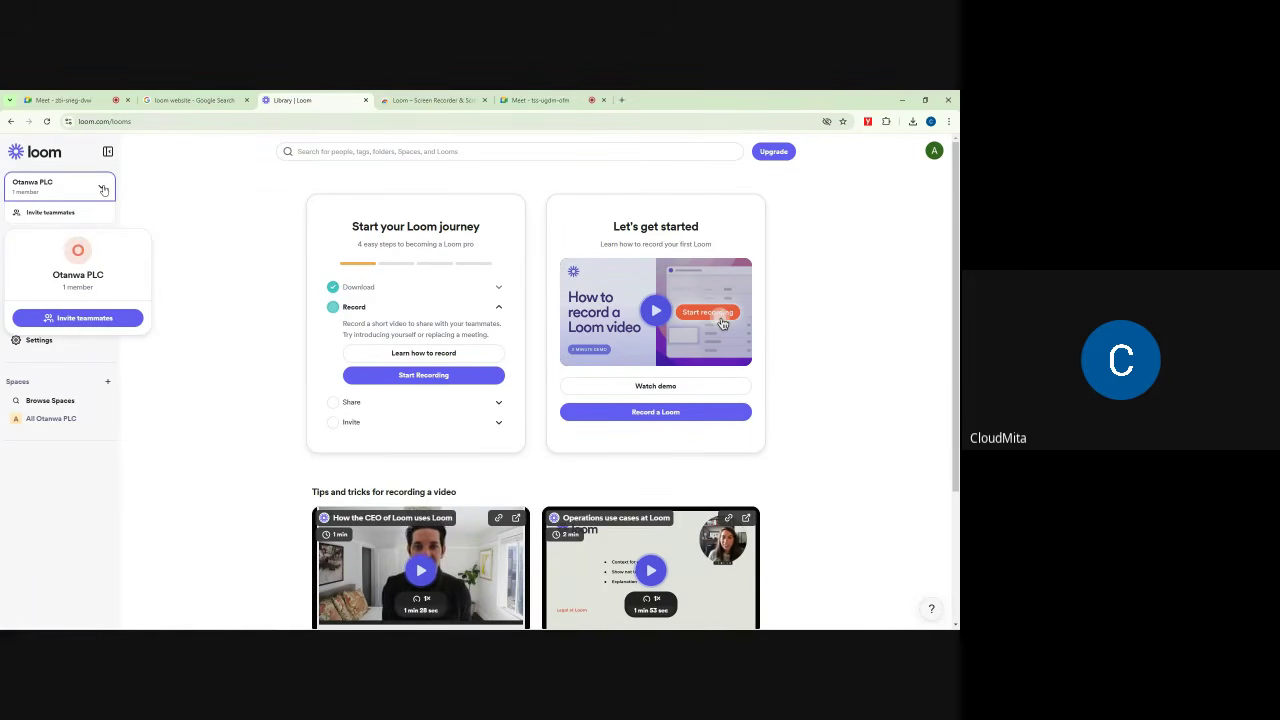
pyautogui.click(174, 186)
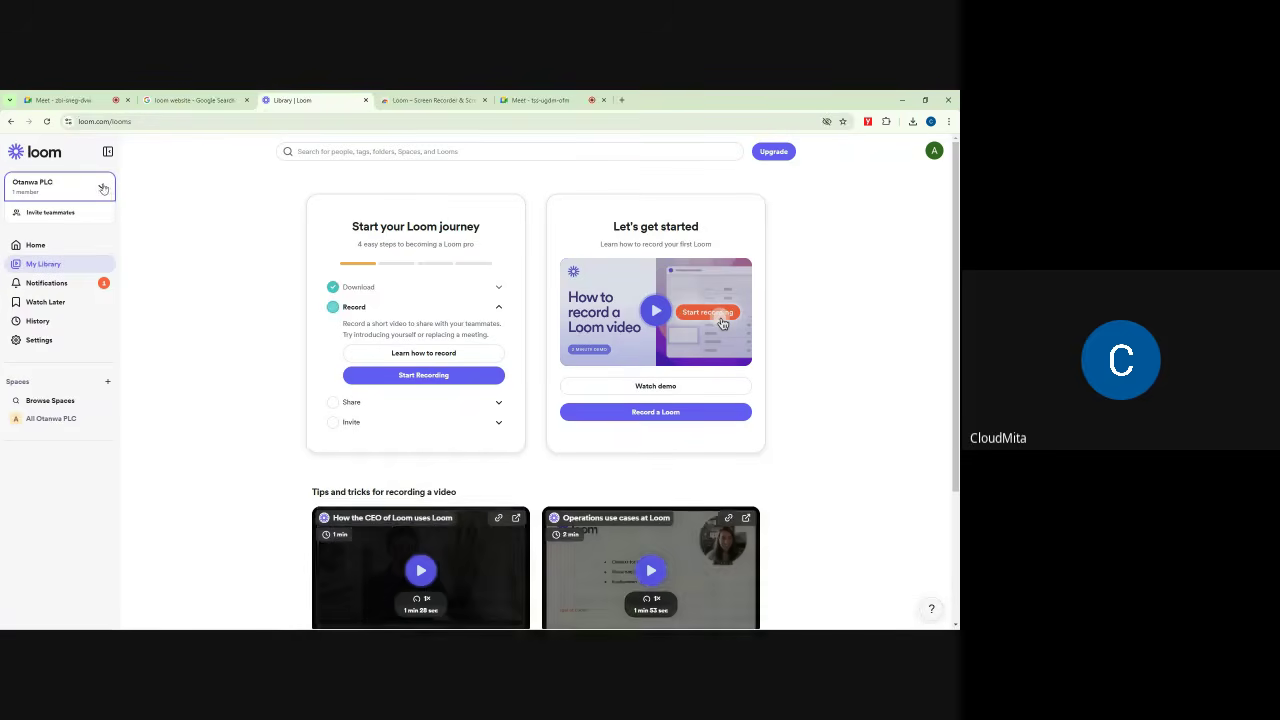
pyautogui.click(102, 188)
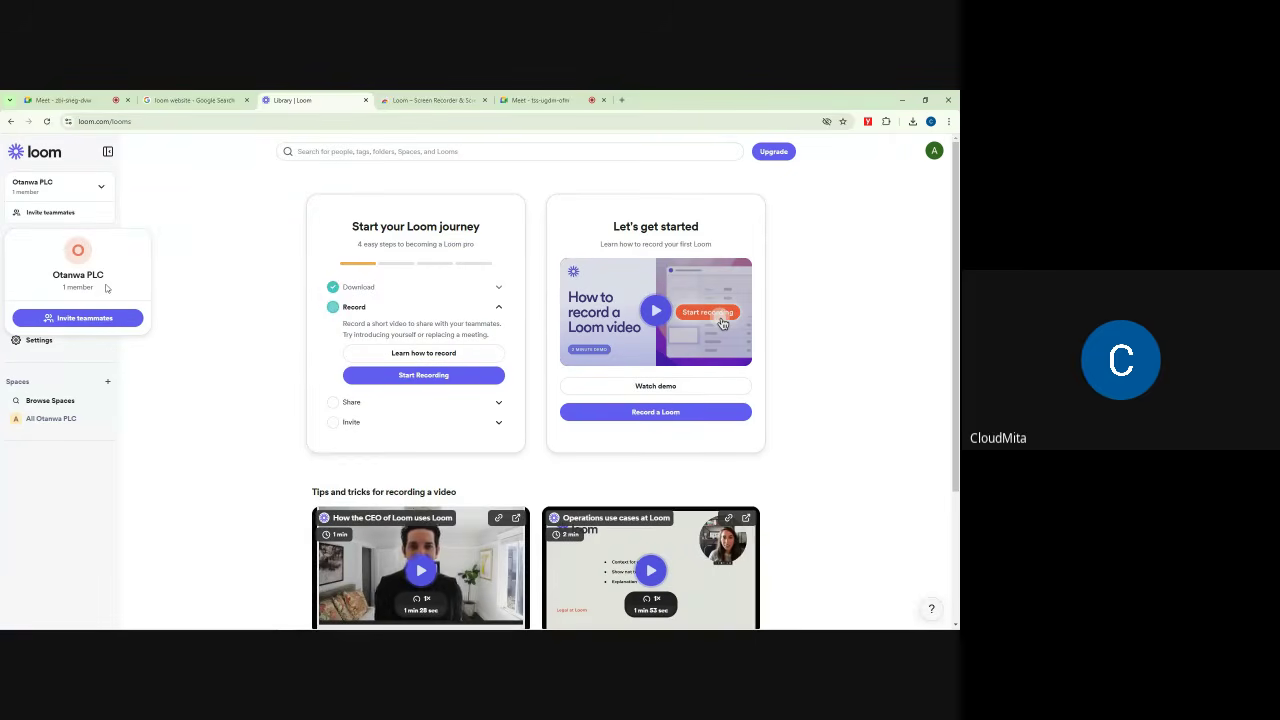
pyautogui.click(140, 204)
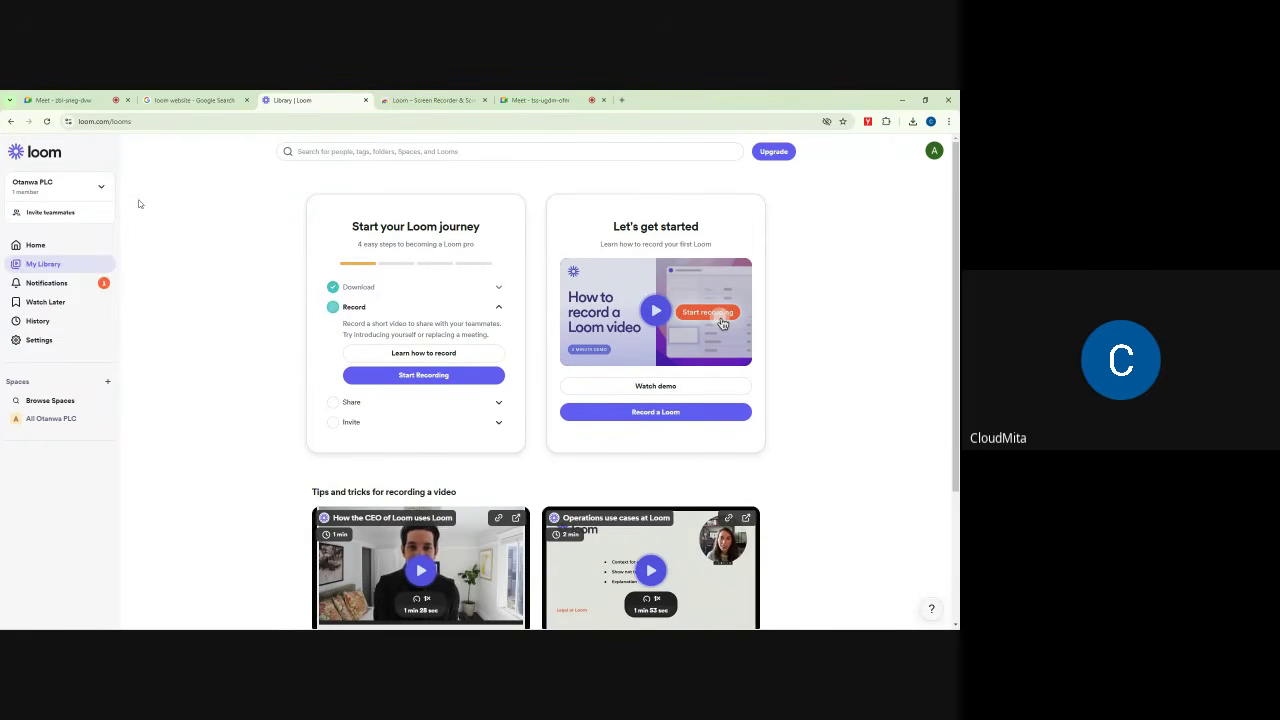
pyautogui.click(101, 186)
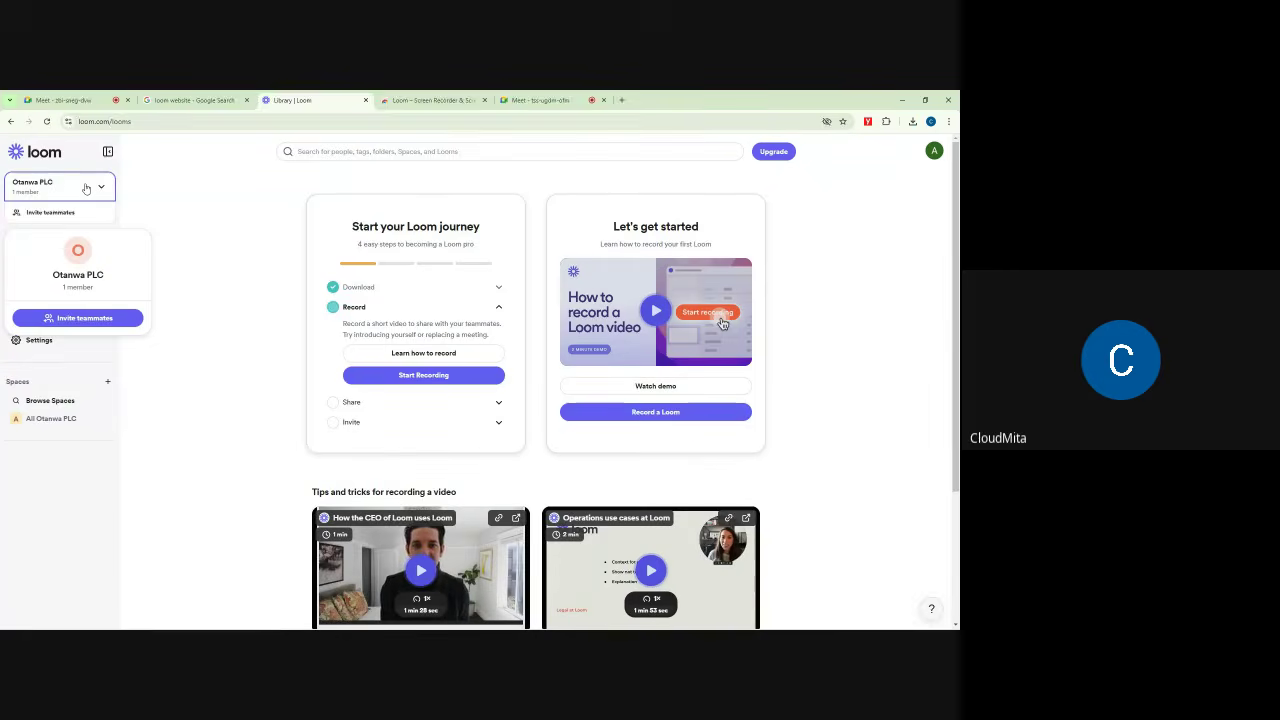
pyautogui.click(155, 188)
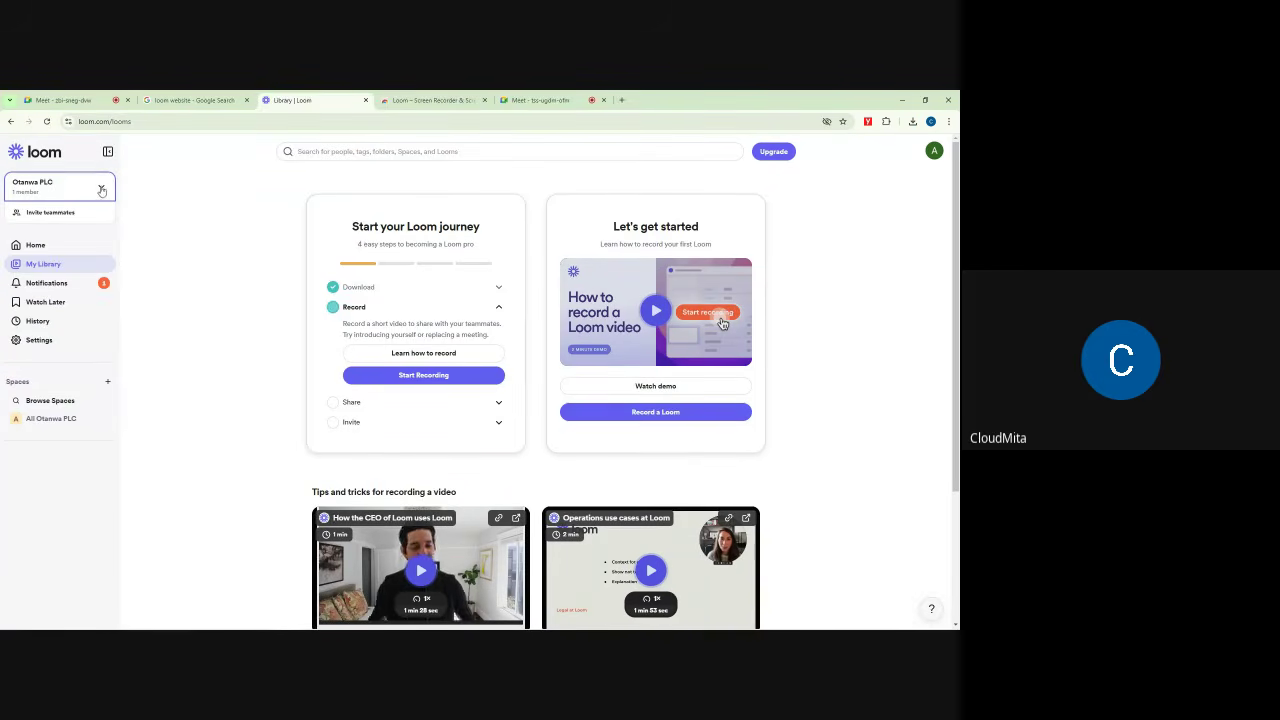
pyautogui.click(101, 190)
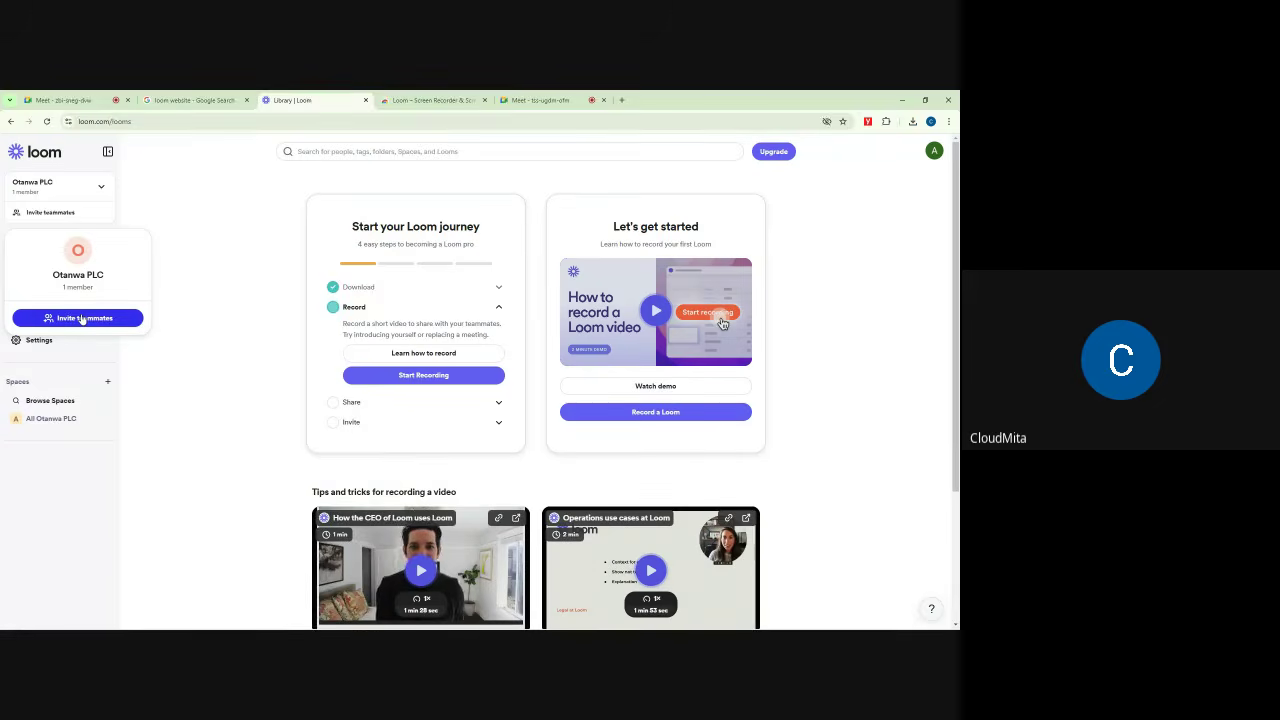
# Step: In the Meet call, close Host controls and dismiss the raised-hands notification
pyautogui.click(80, 99)
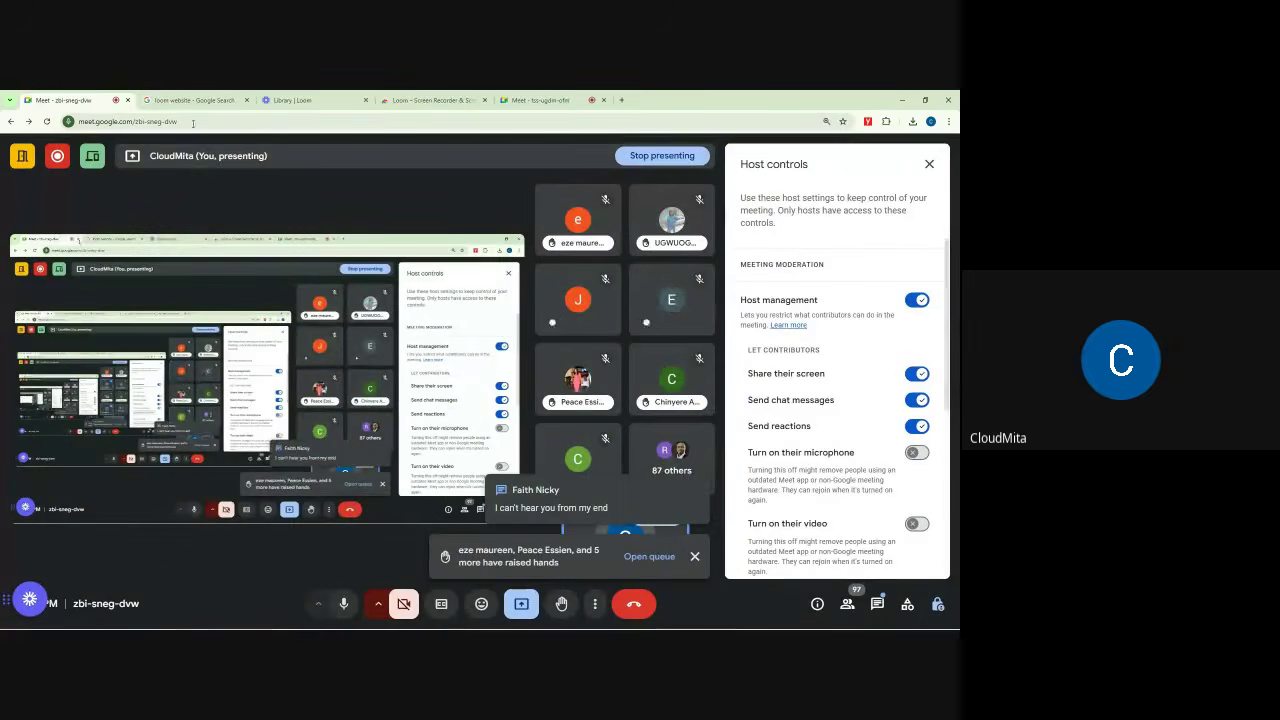
pyautogui.click(930, 166)
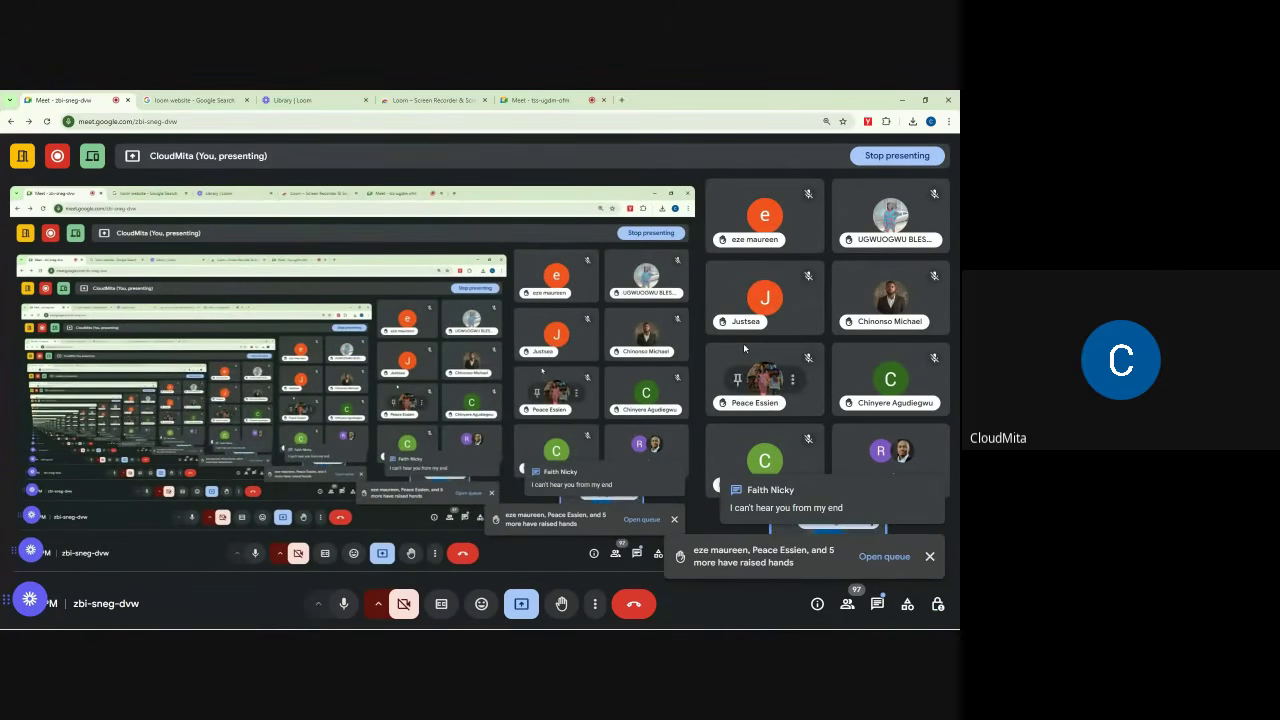
pyautogui.click(929, 557)
# Step: Scroll through the in-call messages, close the chat, and return to the Loom library
pyautogui.click(877, 604)
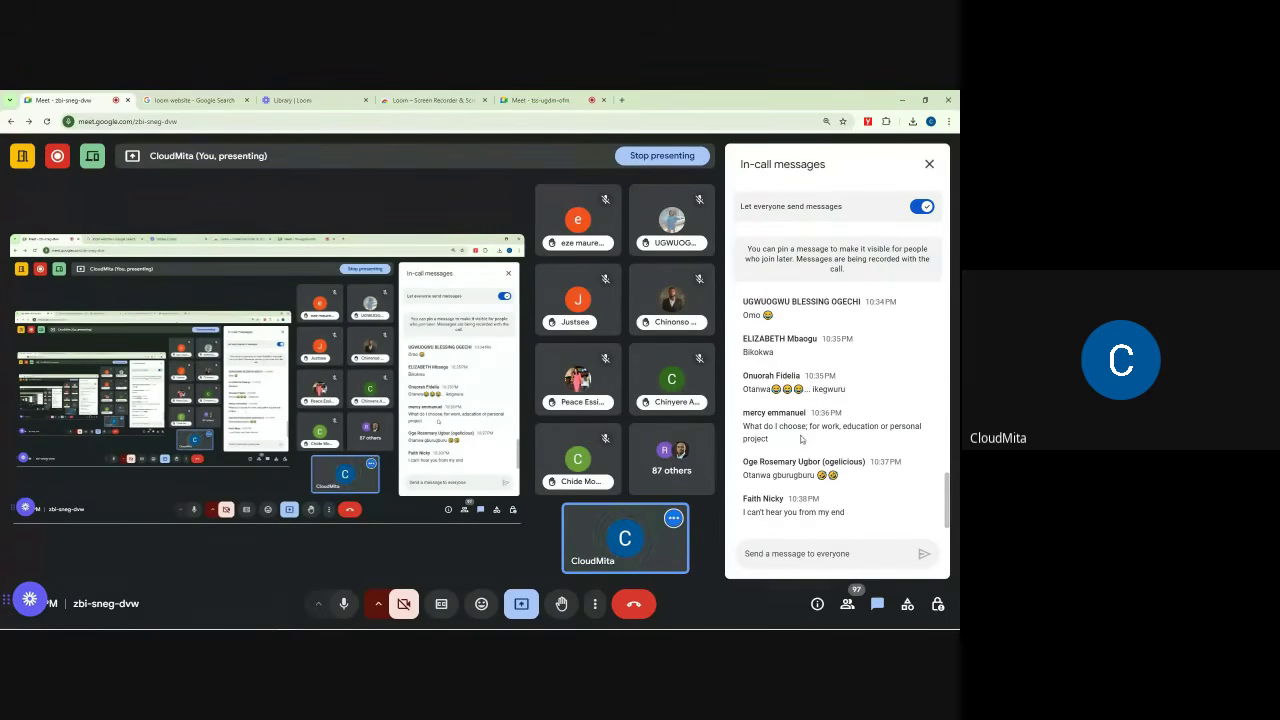
pyautogui.scroll(2, 845, 400)
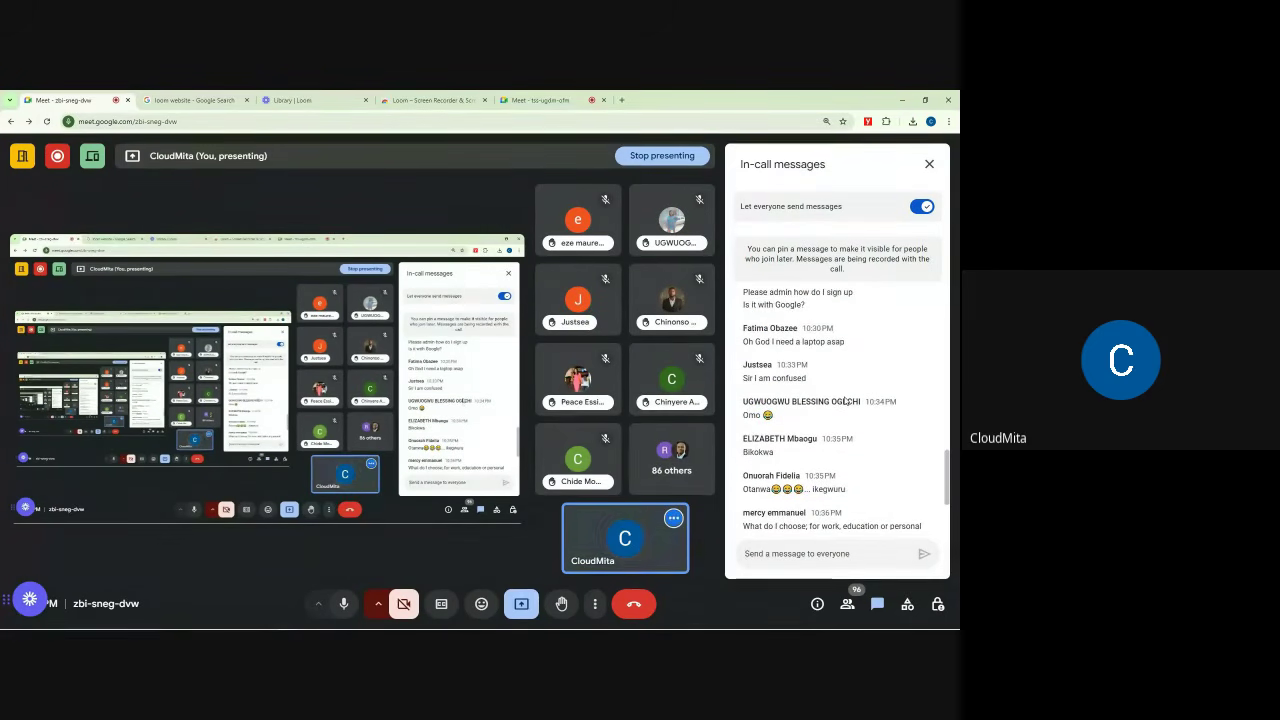
pyautogui.scroll(-3, 845, 400)
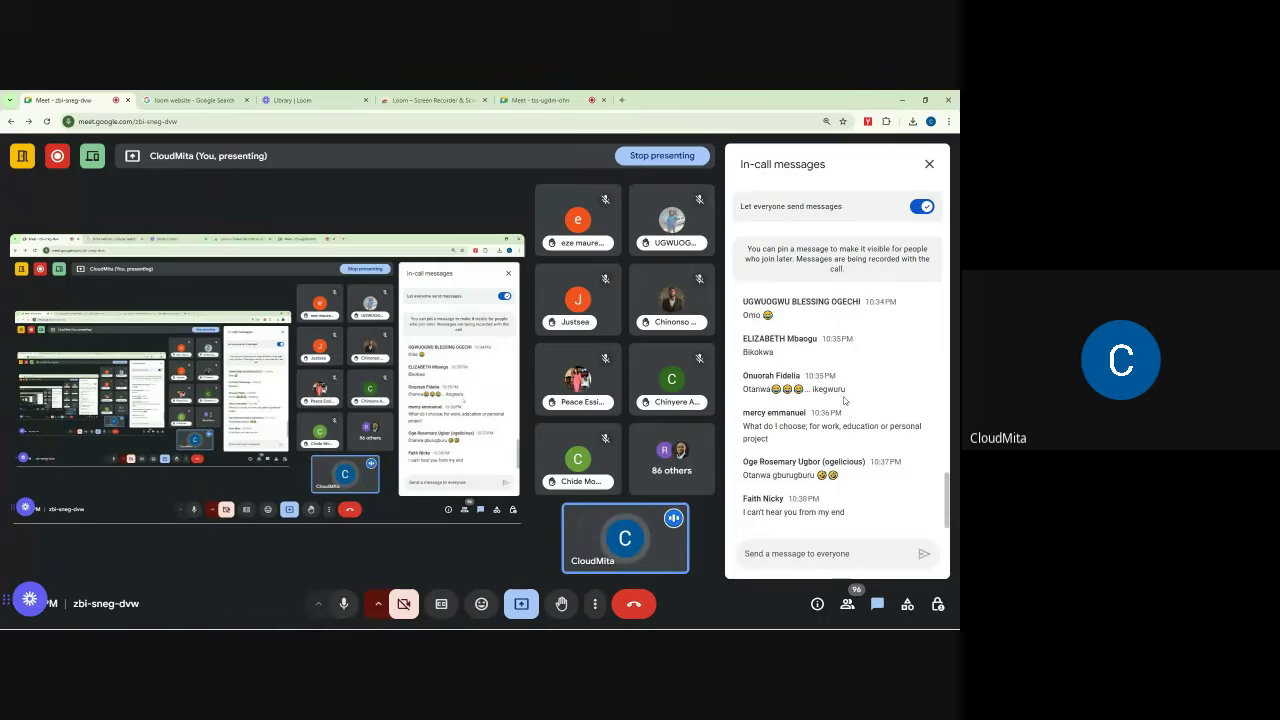
pyautogui.click(929, 165)
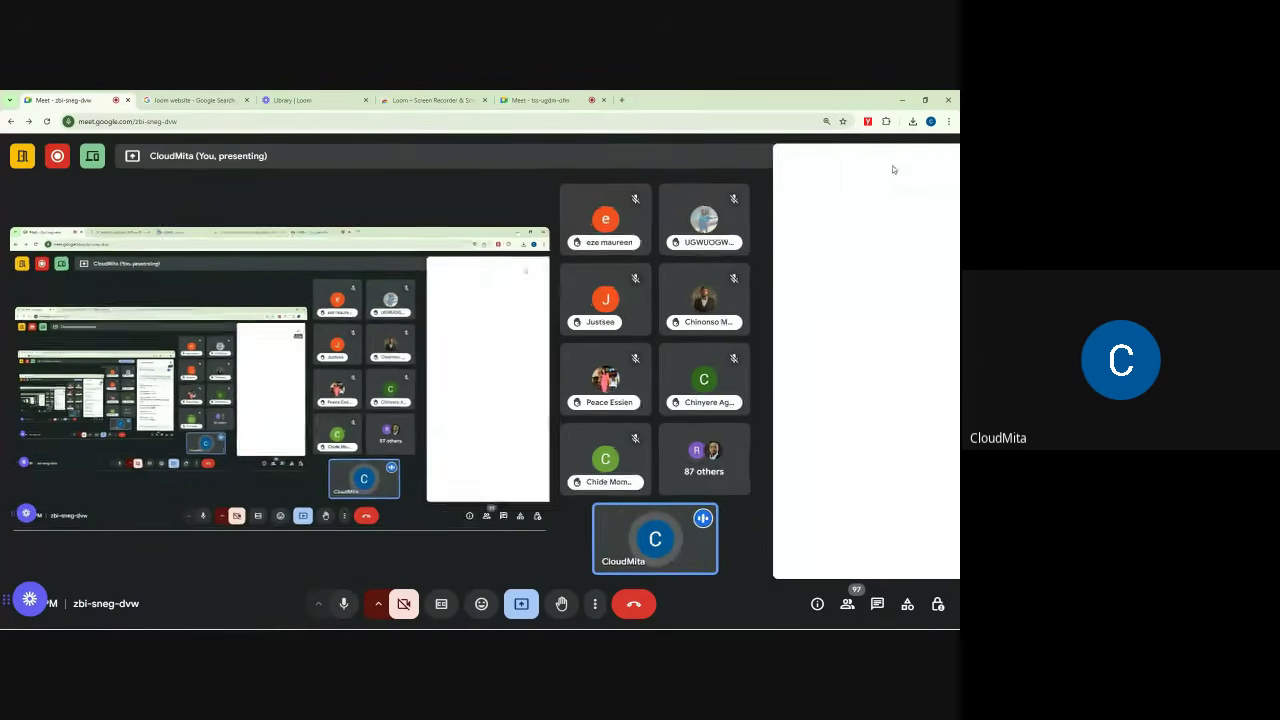
pyautogui.click(188, 99)
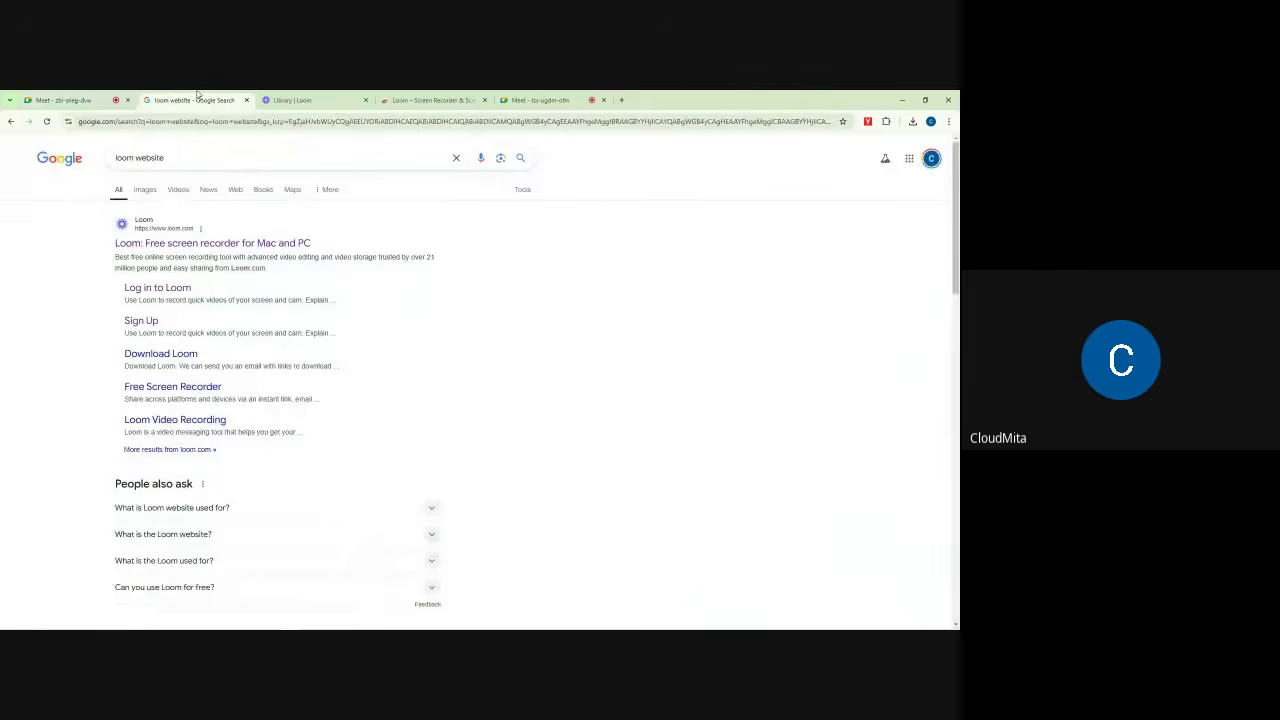
pyautogui.click(292, 100)
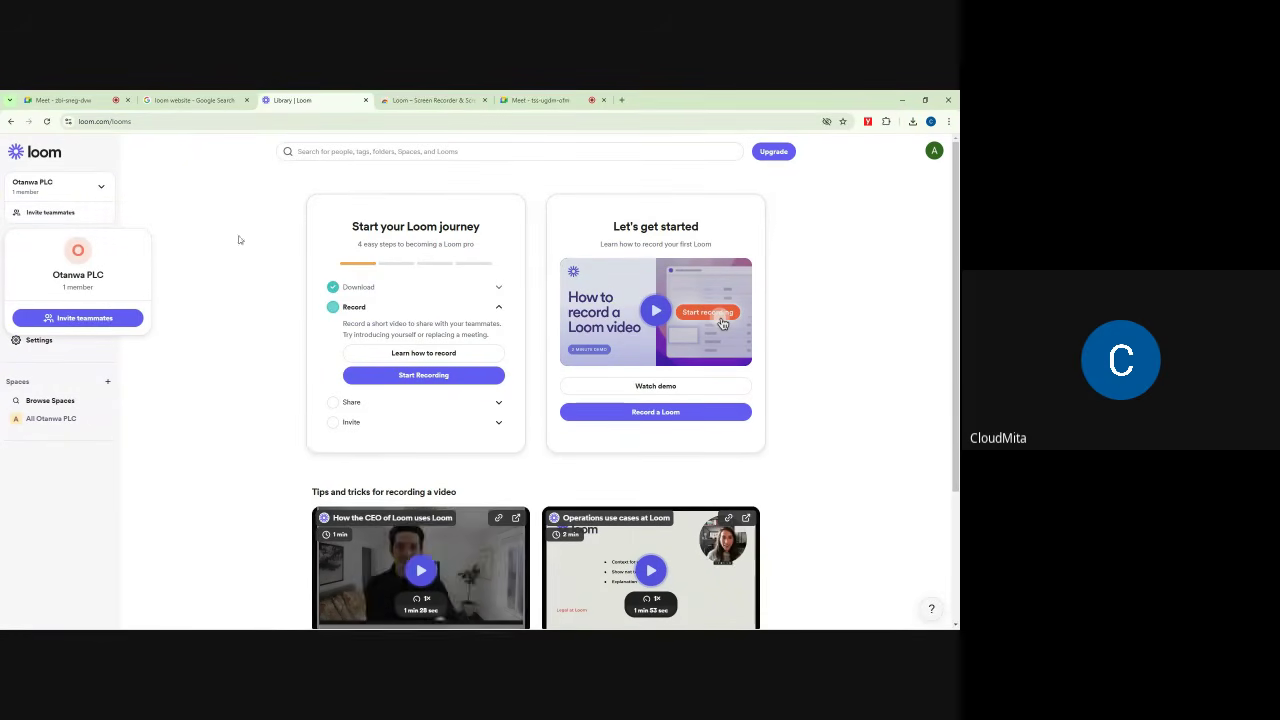
# Step: Open Invite teammates, view the Admin, Creator and Creator Lite roles, then return to zbi-sneg-dvw
pyautogui.click(74, 319)
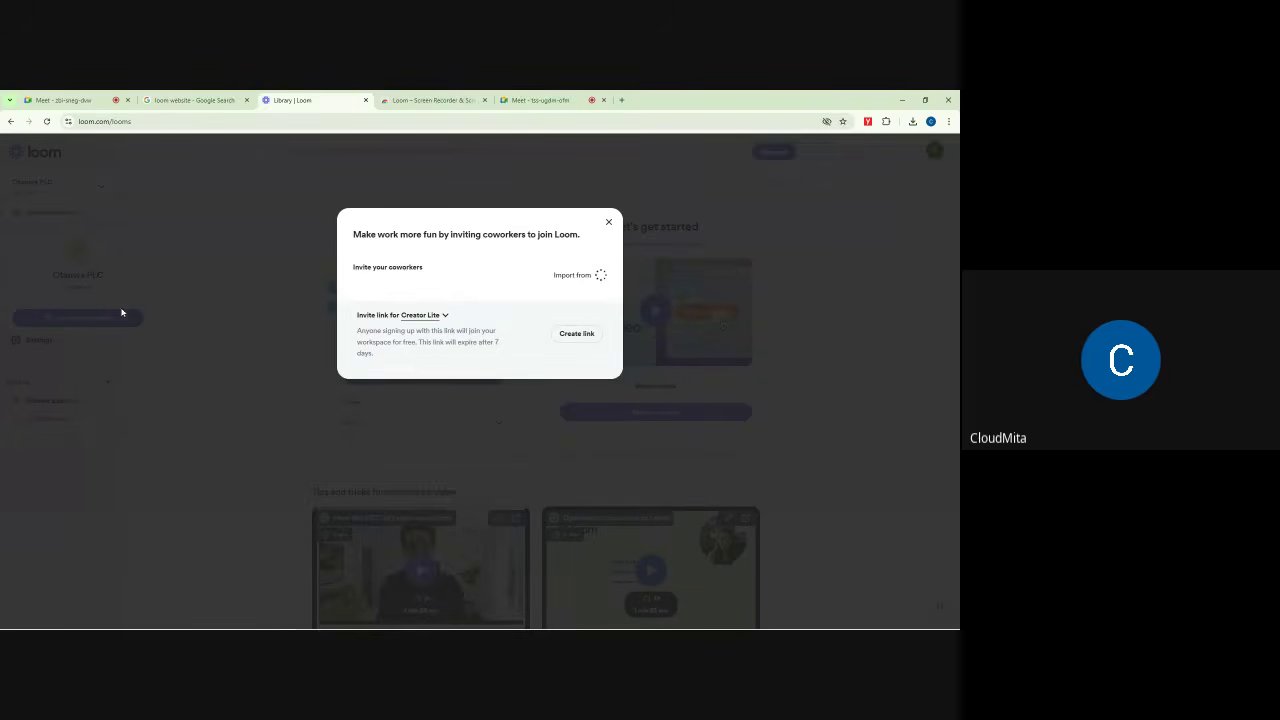
pyautogui.click(404, 288)
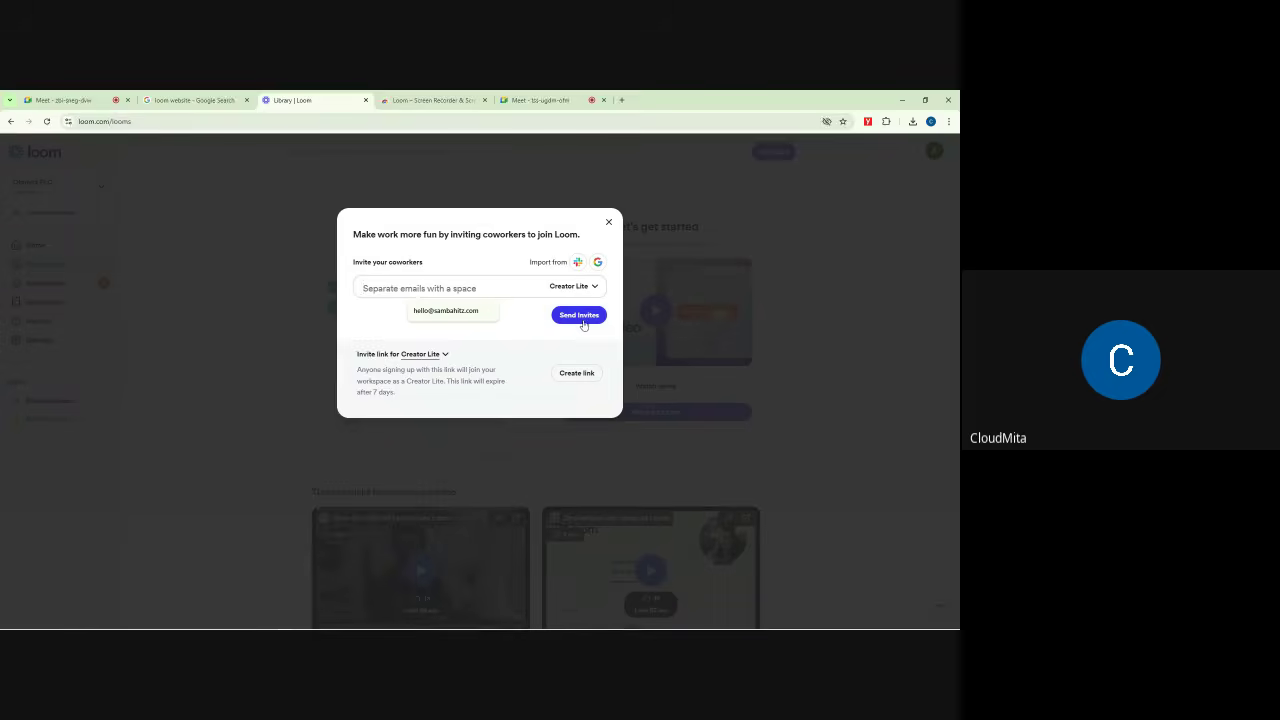
pyautogui.click(584, 287)
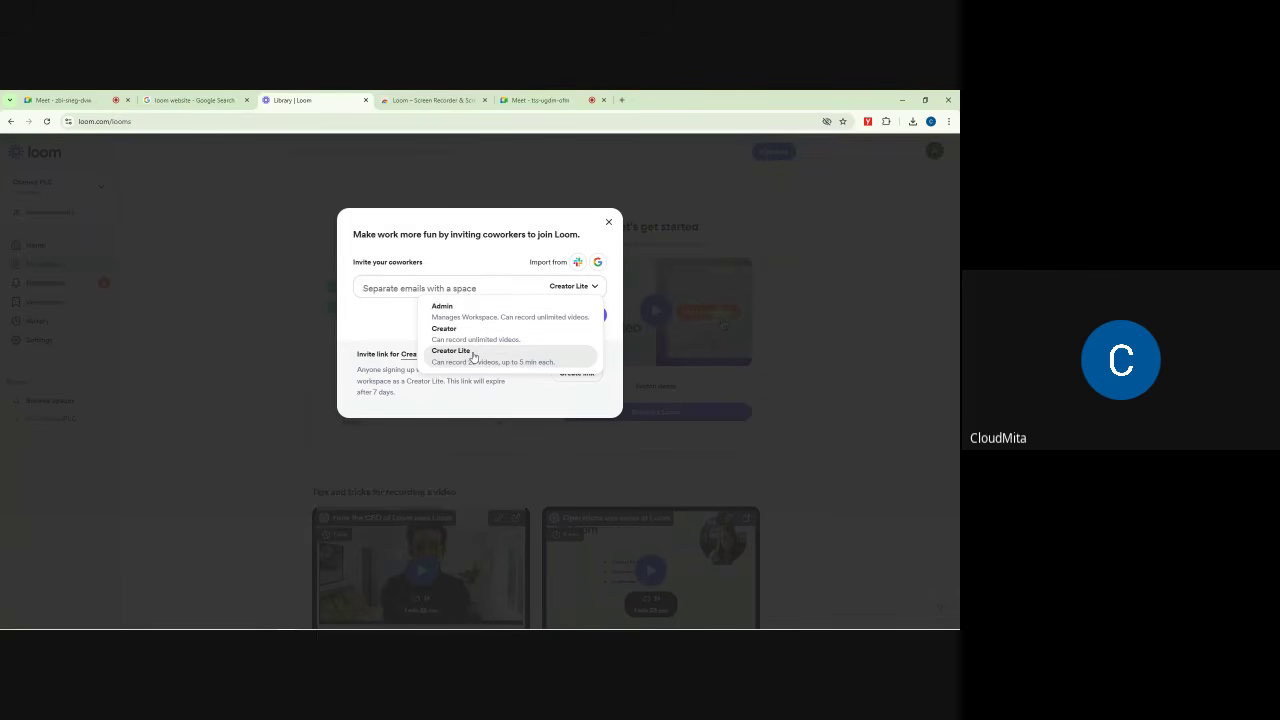
pyautogui.click(62, 100)
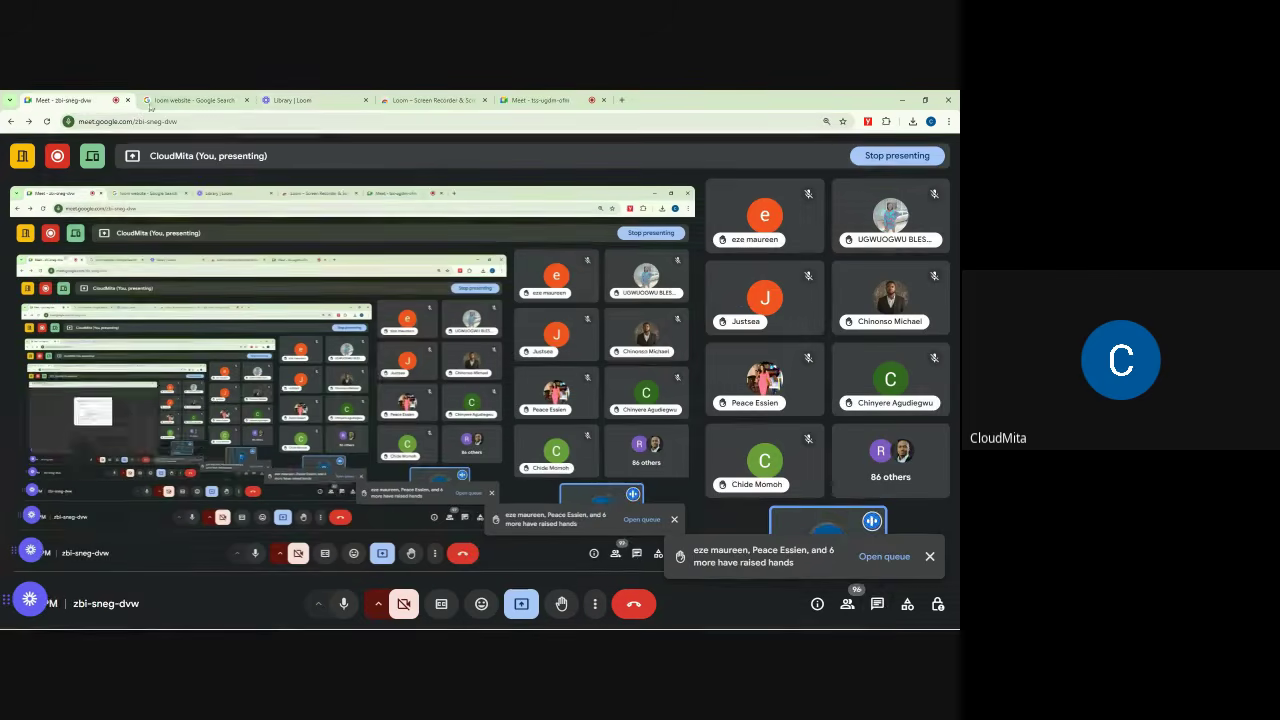
# Step: Check the zbi-sneg-dvw chat, open the tss-ugdm-ofm chat, then briefly revisit the Loom invite
pyautogui.click(878, 605)
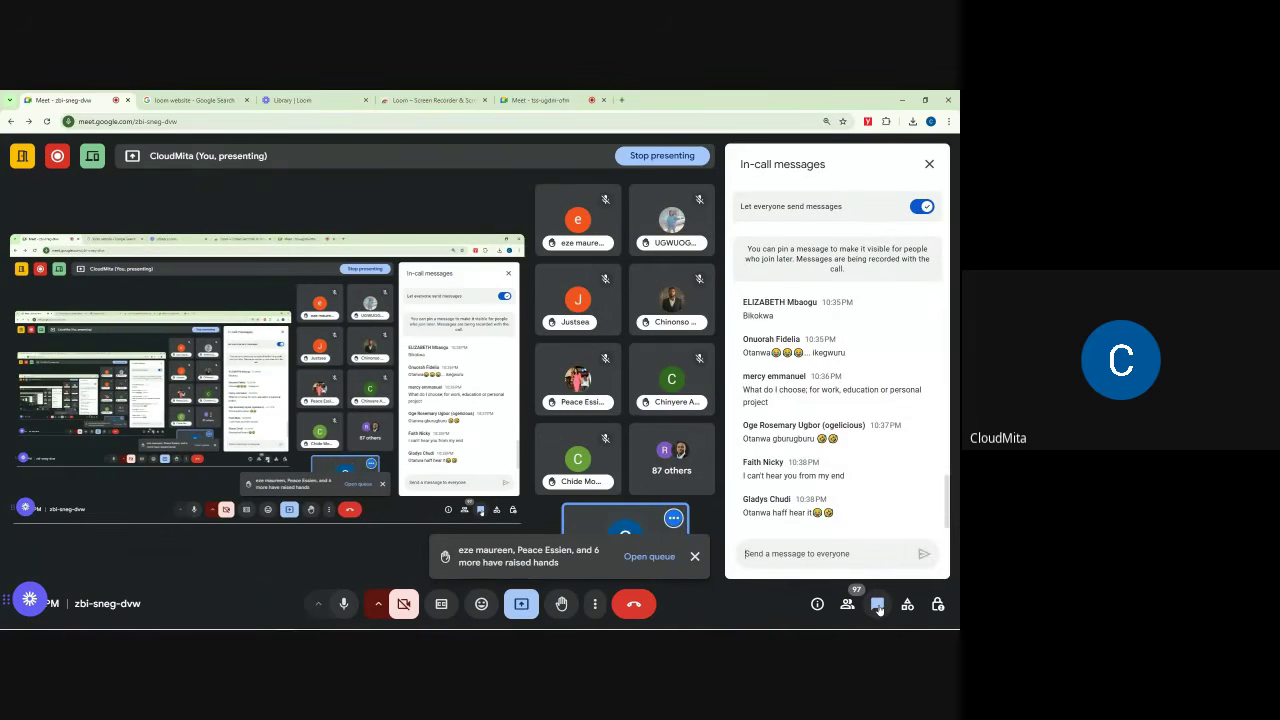
pyautogui.click(878, 605)
pyautogui.hotkey('ctrl', 'shift', 'Tab')
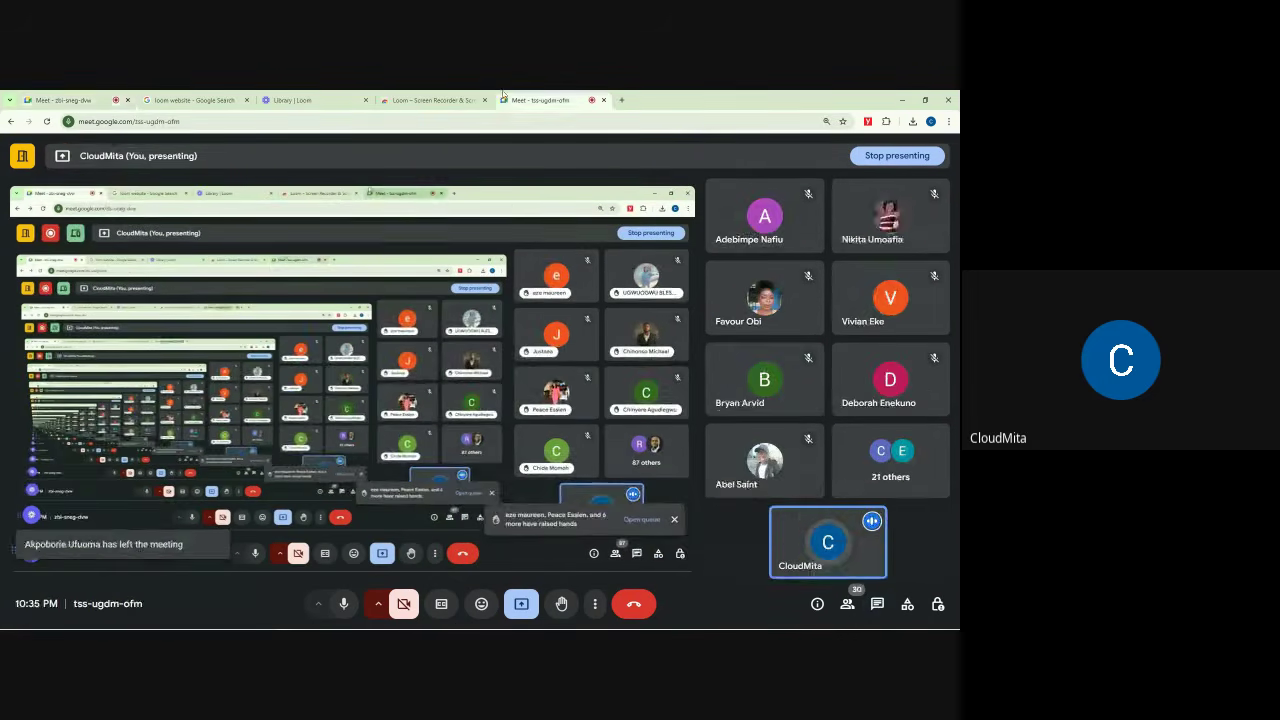
pyautogui.click(878, 604)
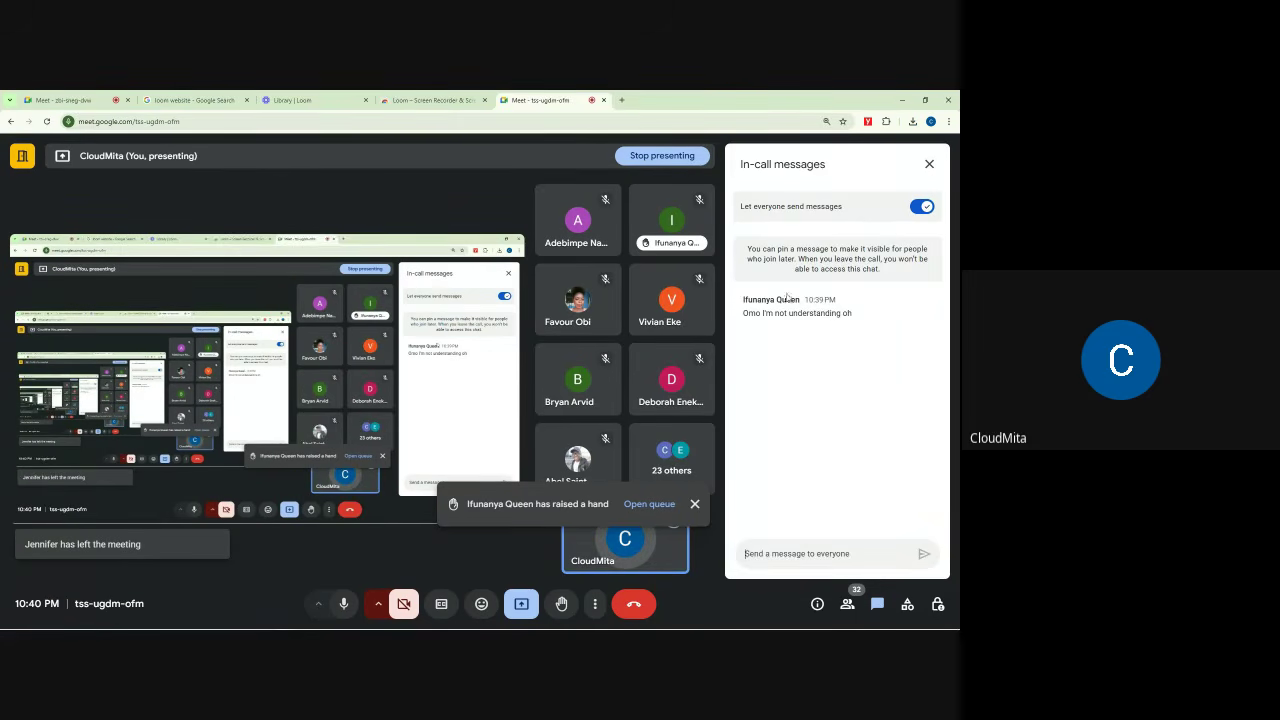
pyautogui.click(190, 99)
pyautogui.click(97, 93)
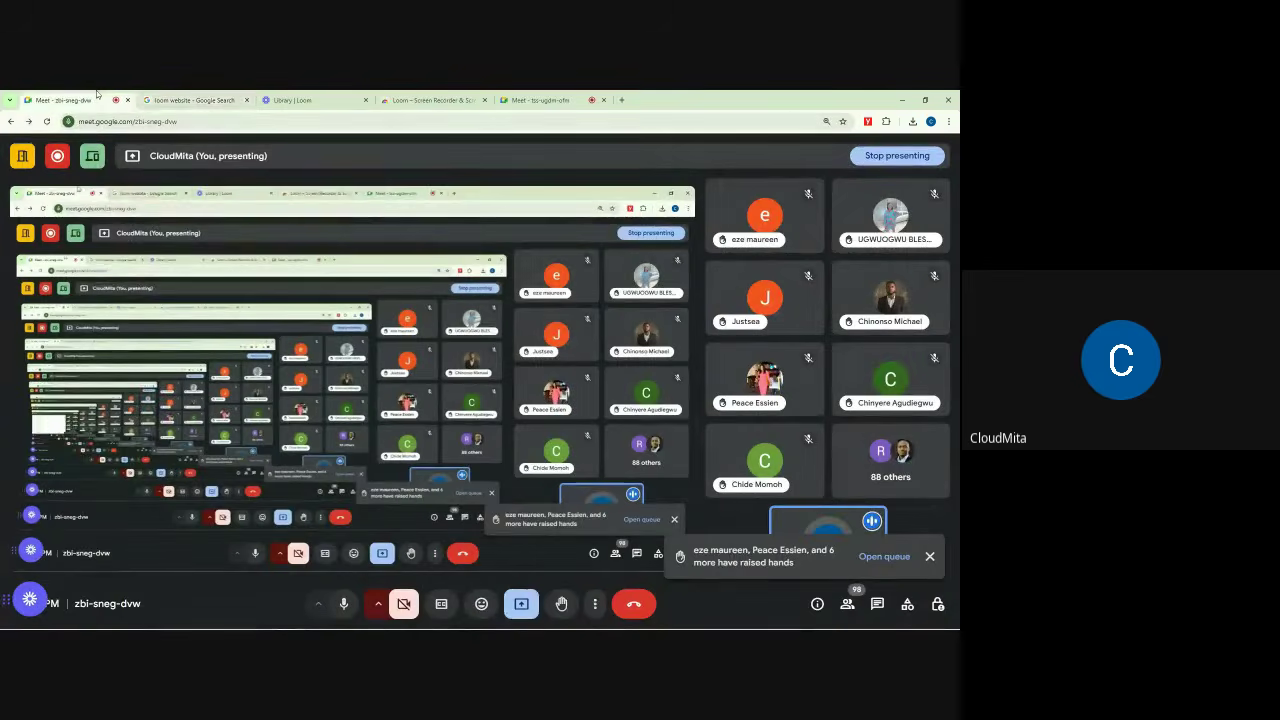
pyautogui.click(292, 99)
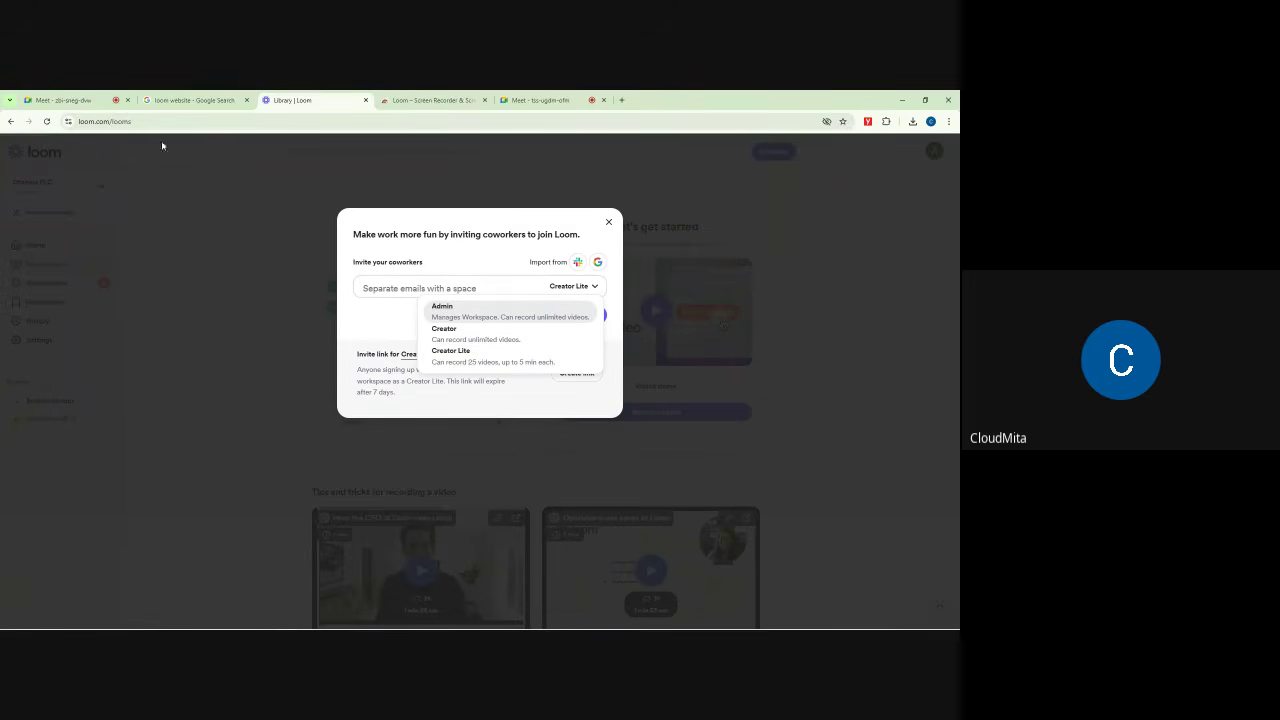
# Step: Reopen the zbi-sneg-dvw chat, close the tss-ugdm-ofm chat, and go back to the Loom invite dialog
pyautogui.click(63, 100)
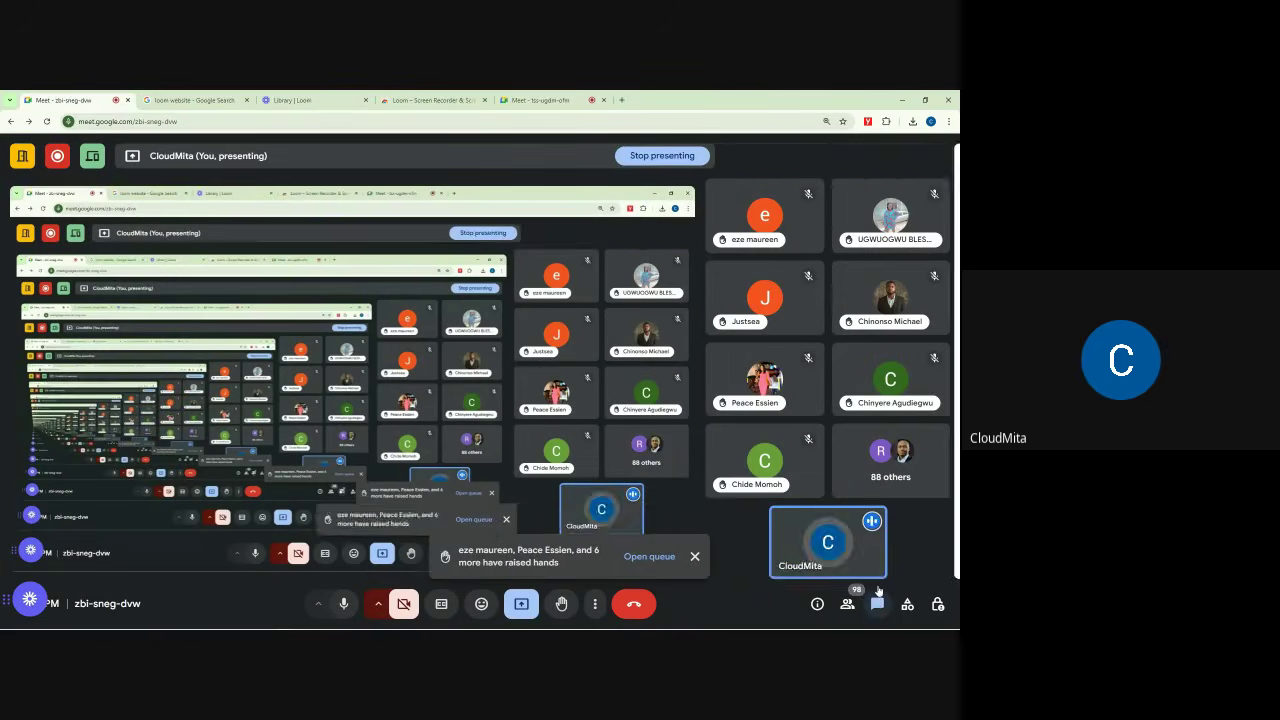
pyautogui.click(877, 601)
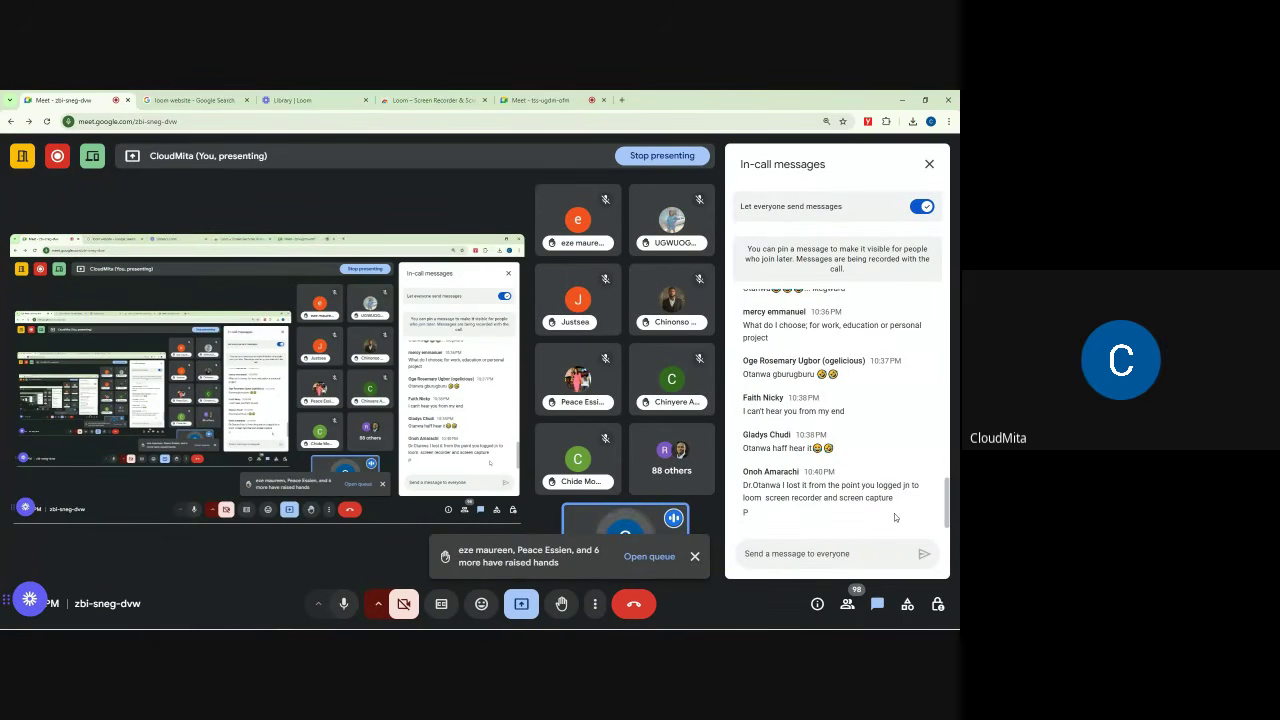
pyautogui.click(540, 100)
pyautogui.click(65, 100)
pyautogui.click(539, 100)
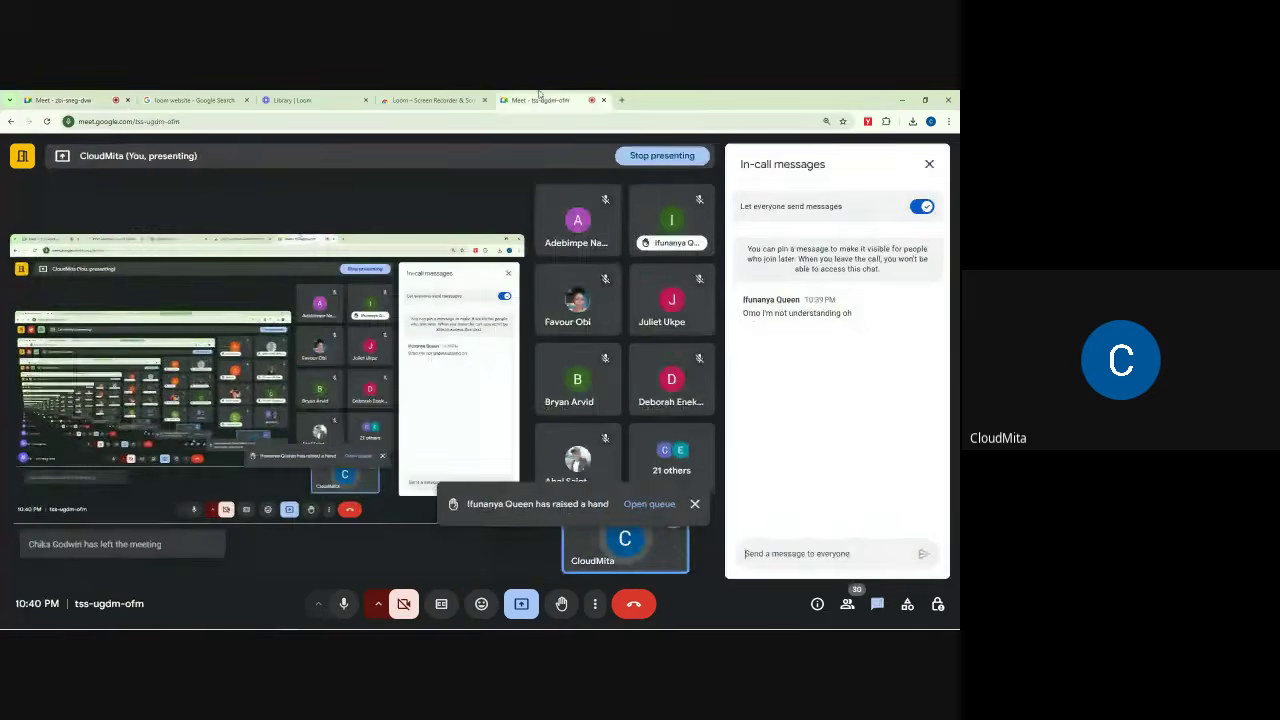
pyautogui.click(929, 164)
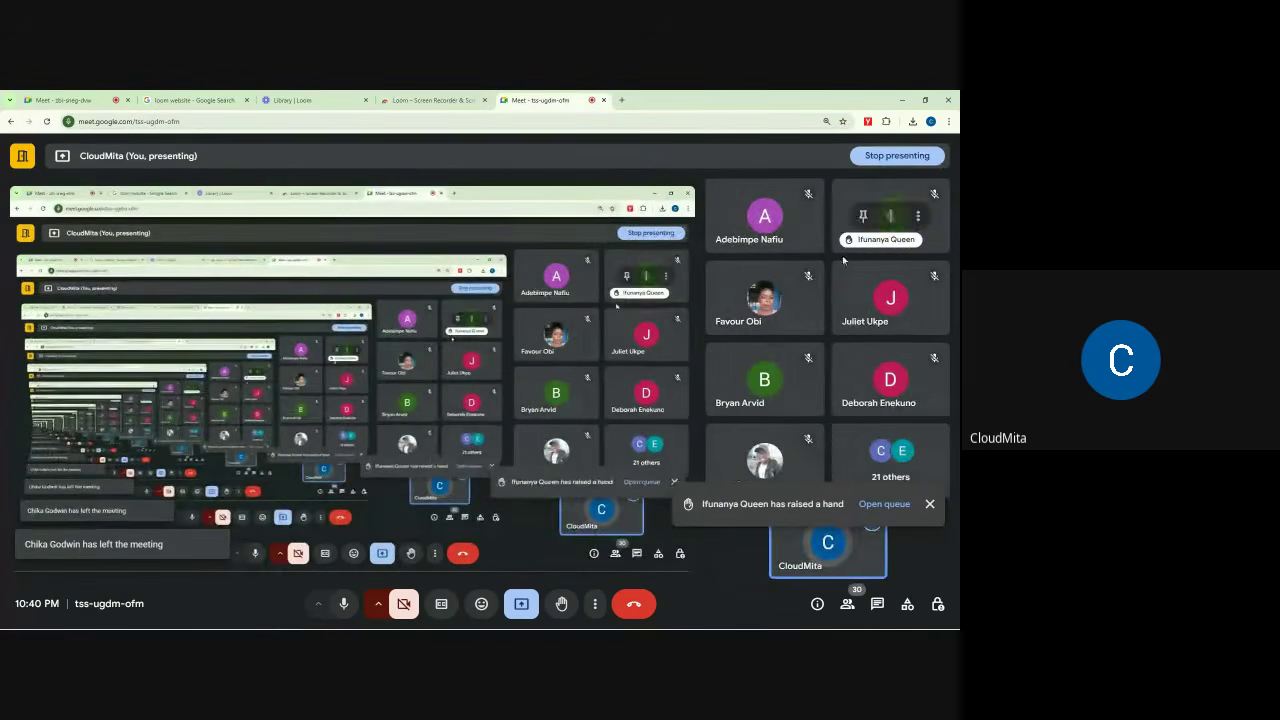
pyautogui.click(65, 100)
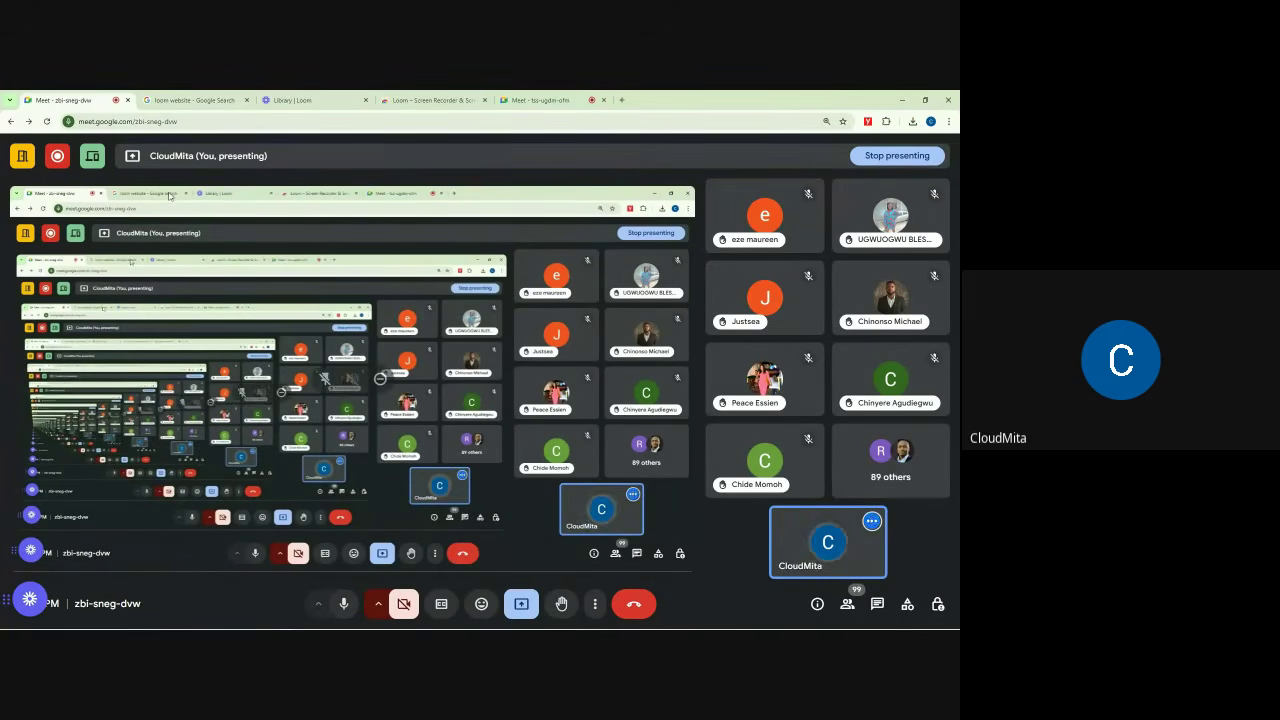
pyautogui.click(178, 100)
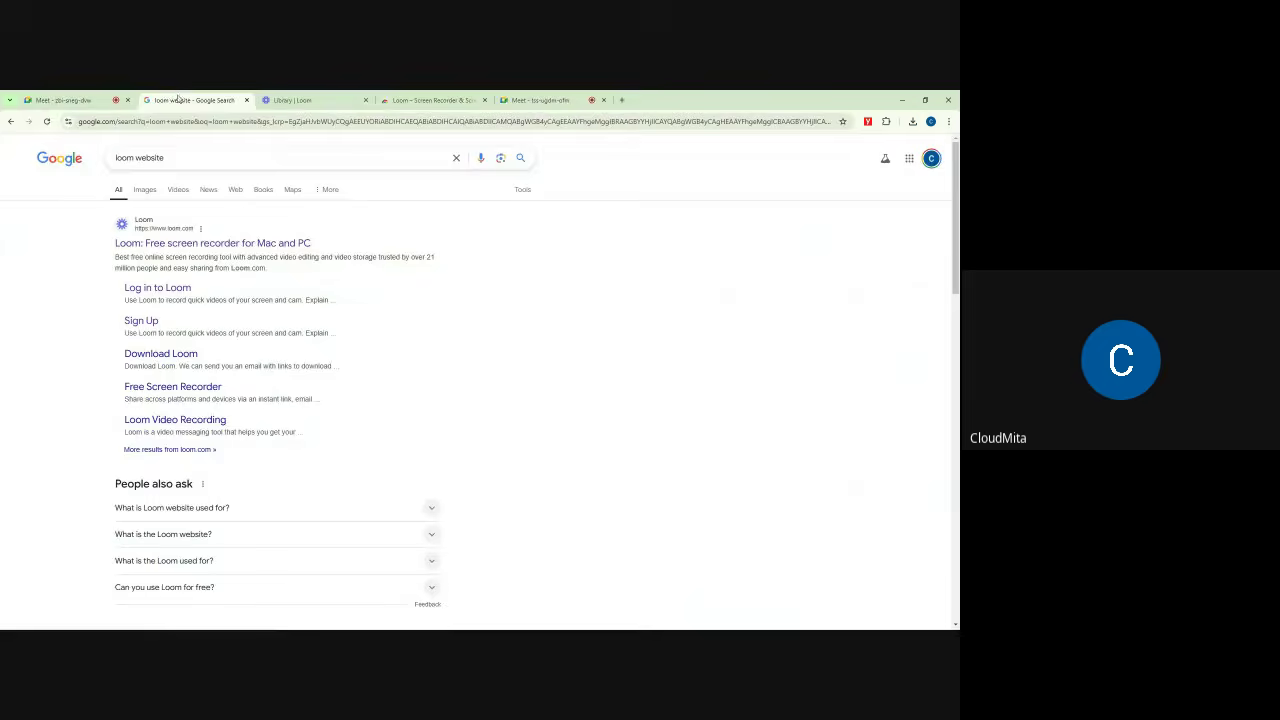
pyautogui.hotkey('ctrl', 'Tab')
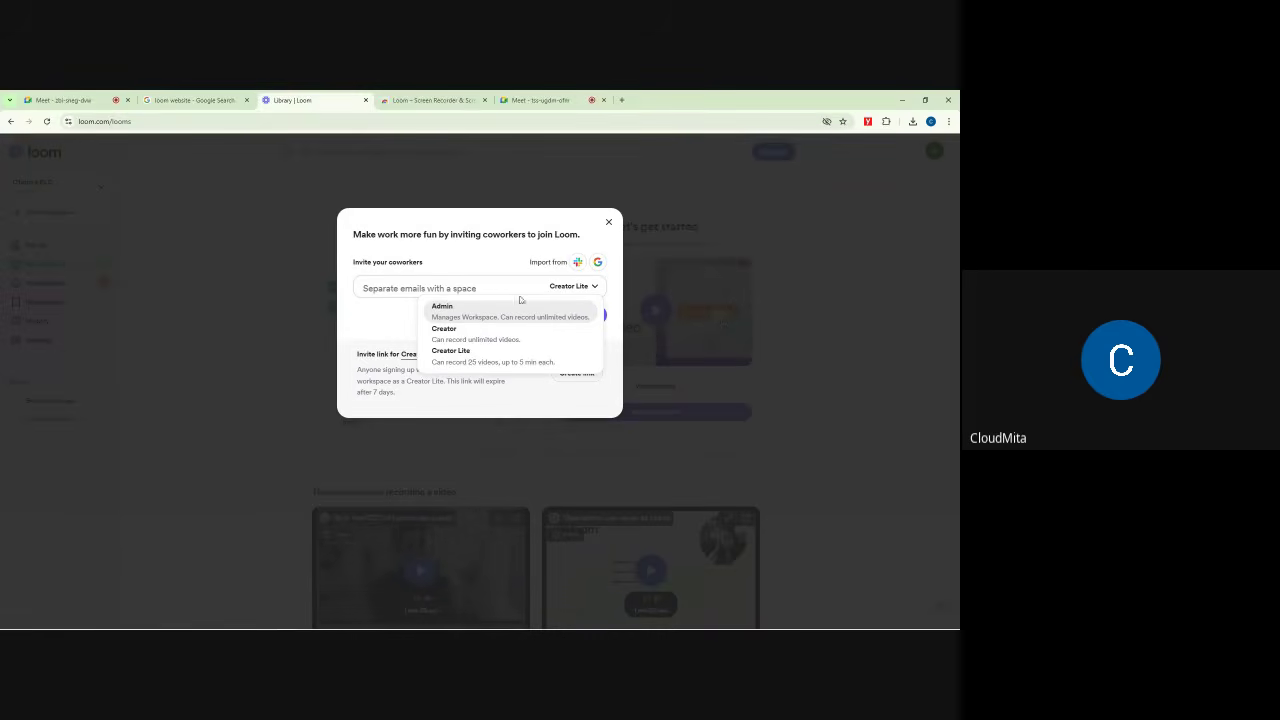
# Step: Leave the invitee role at Creator Lite and close the invite-coworkers dialog without sending
pyautogui.click(465, 256)
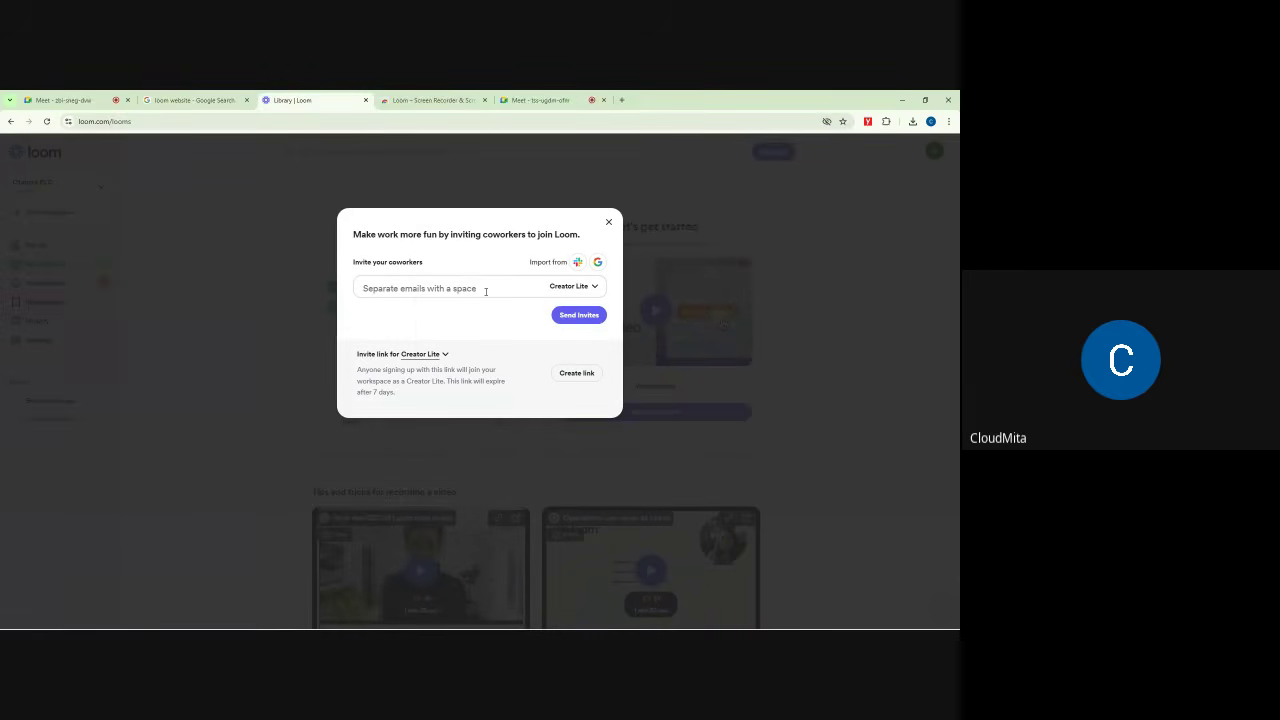
pyautogui.click(574, 287)
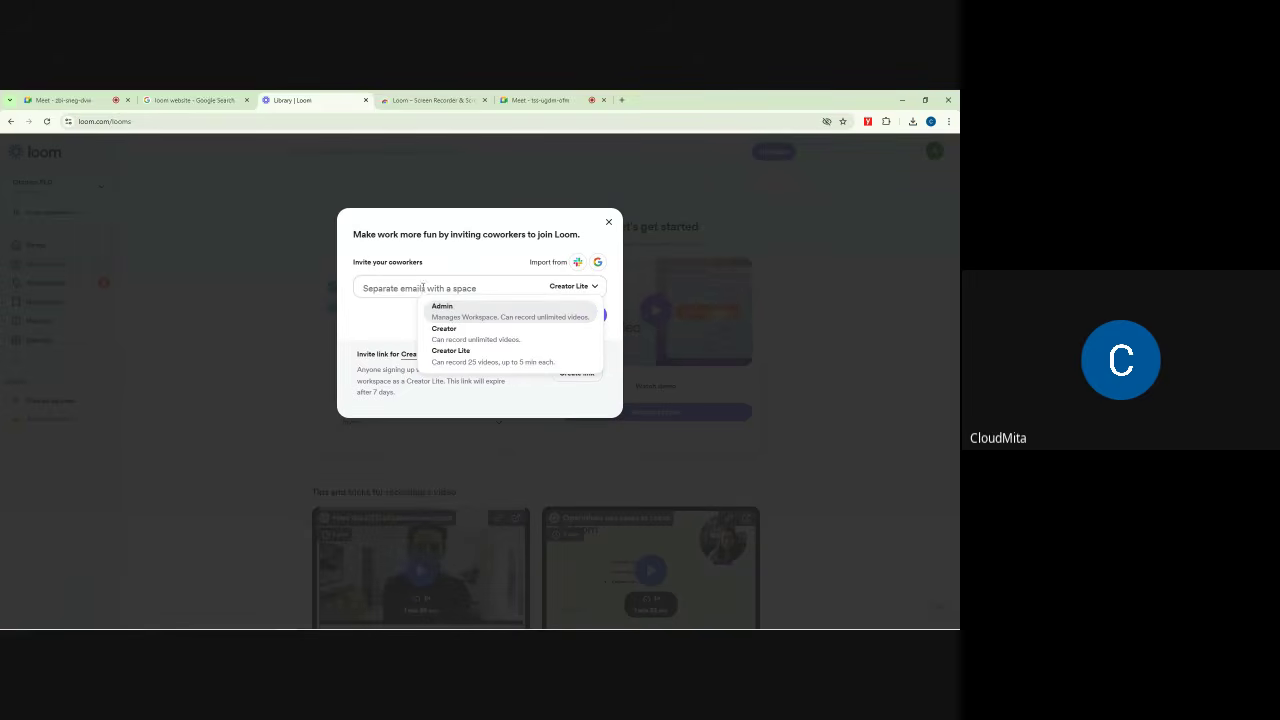
pyautogui.click(423, 287)
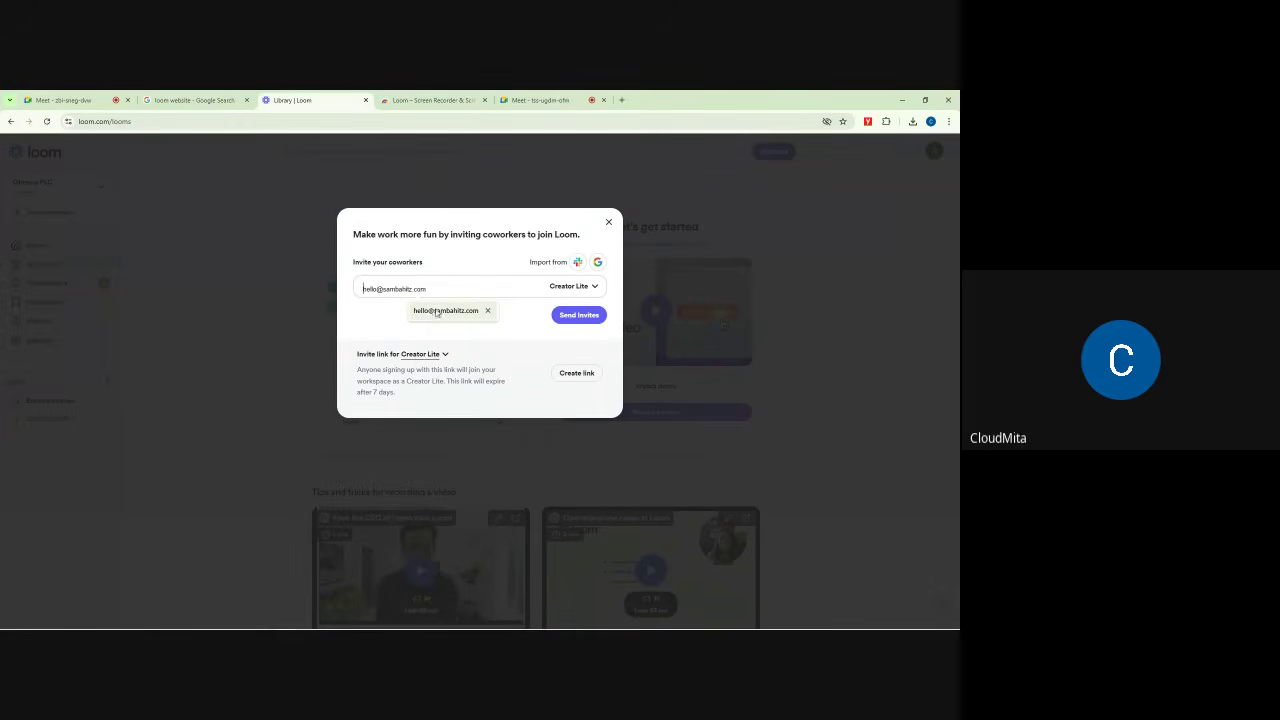
pyautogui.click(589, 291)
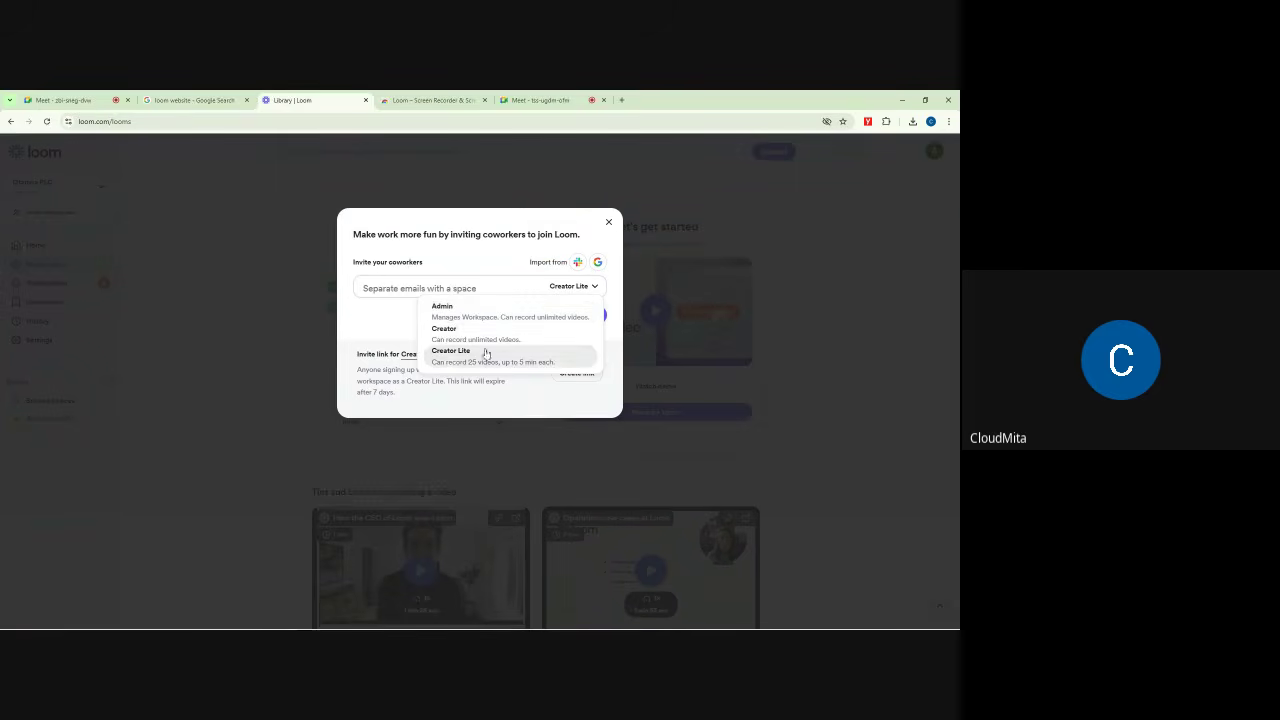
pyautogui.click(466, 261)
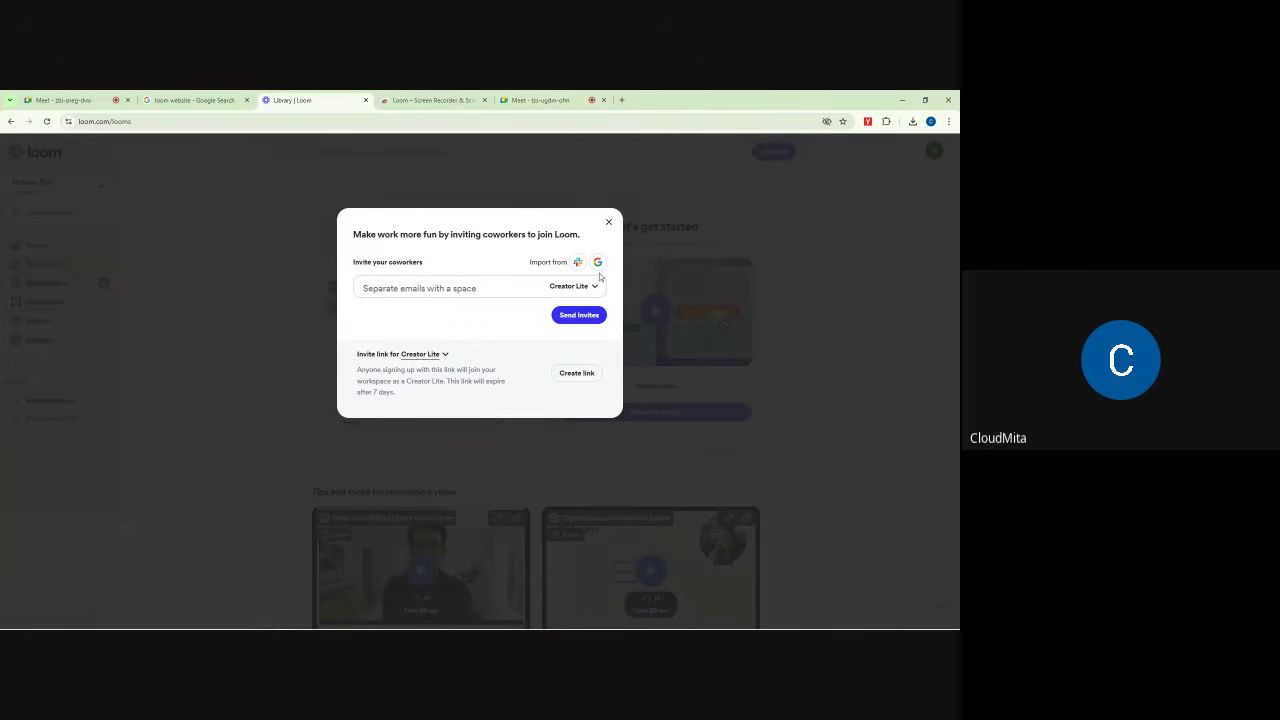
pyautogui.click(608, 222)
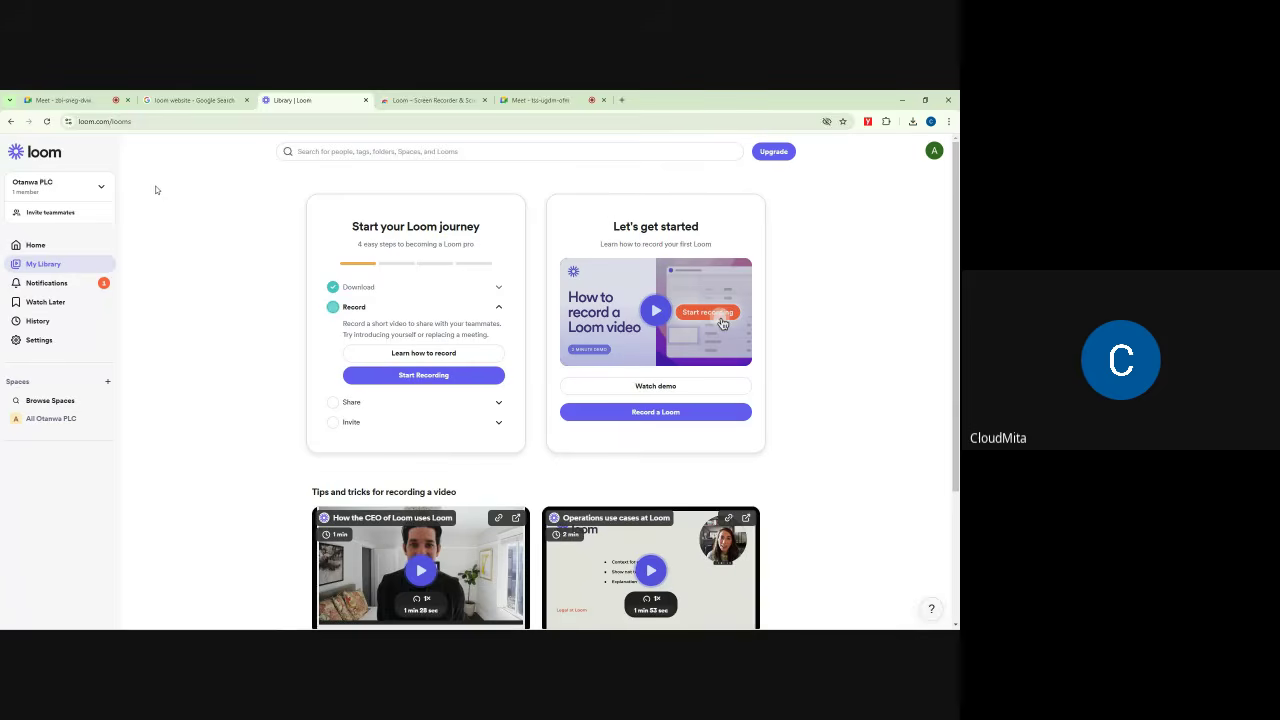
# Step: Open Loom's Home page, then switch back to the Meet call showing the 'screen not visible' note
pyautogui.click(36, 246)
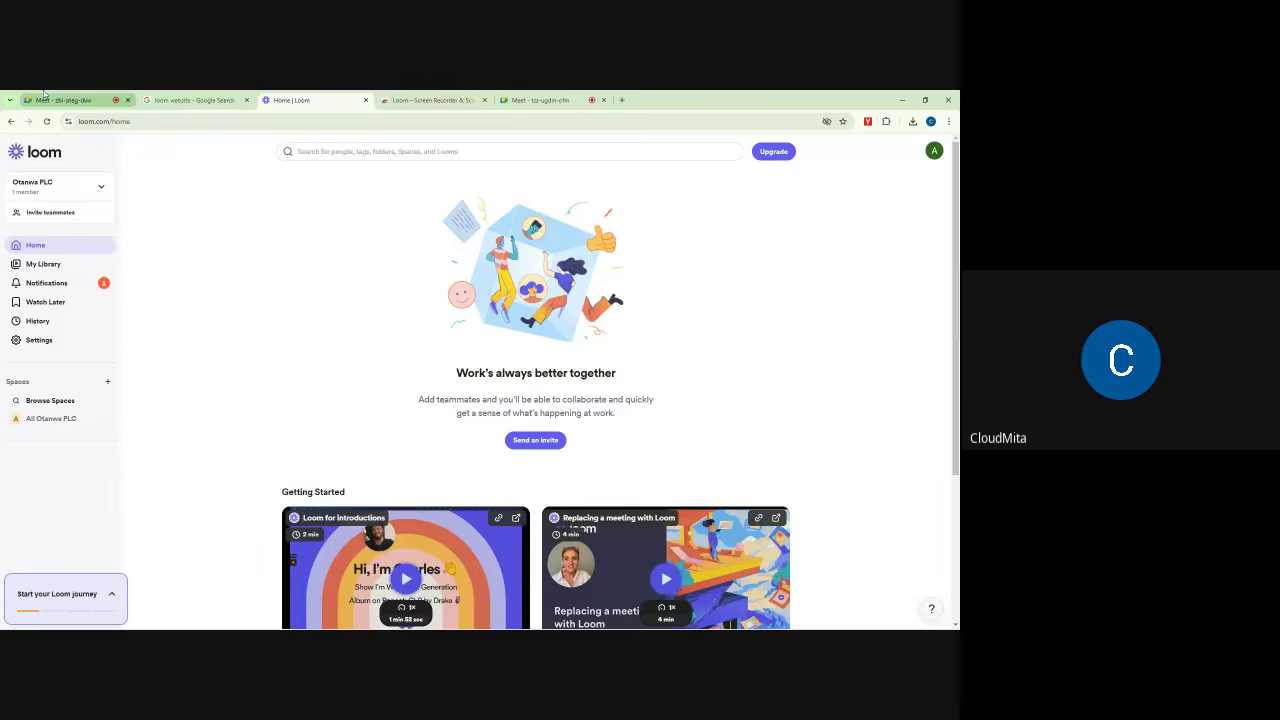
pyautogui.click(62, 98)
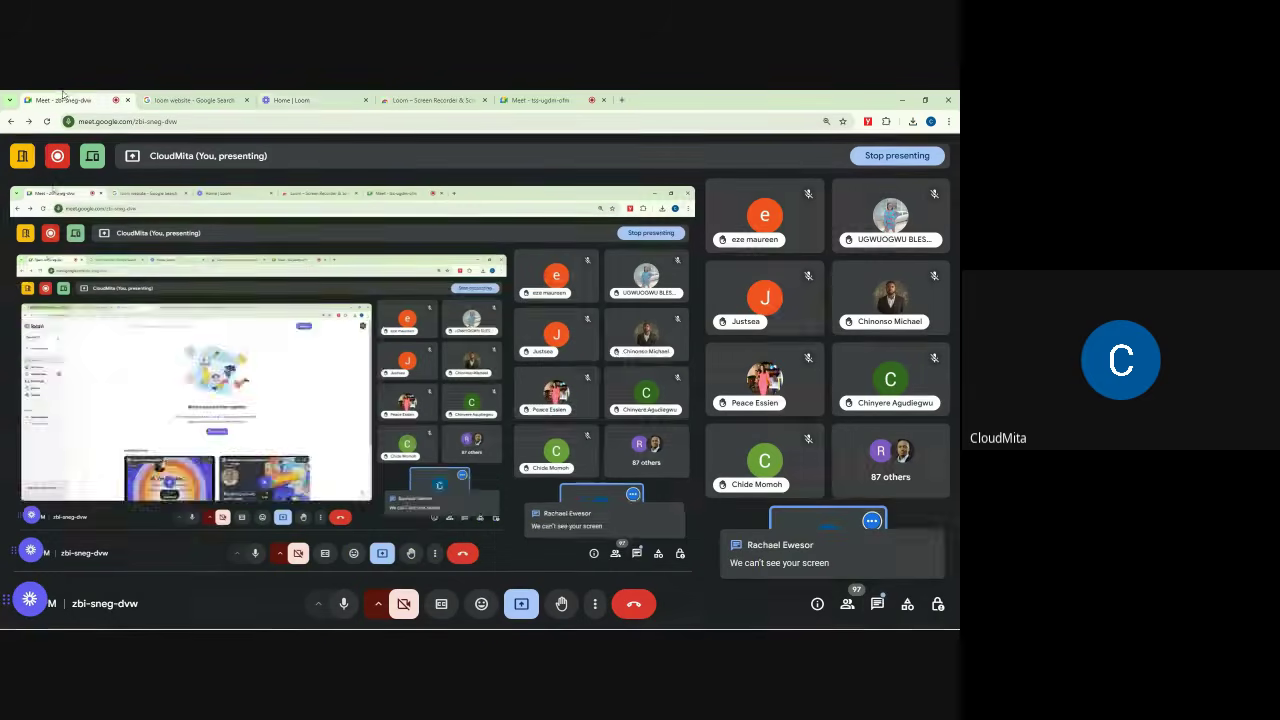
# Step: Switch off 'Send chat messages' in Meet's host controls, then check the other call's host controls
pyautogui.click(879, 605)
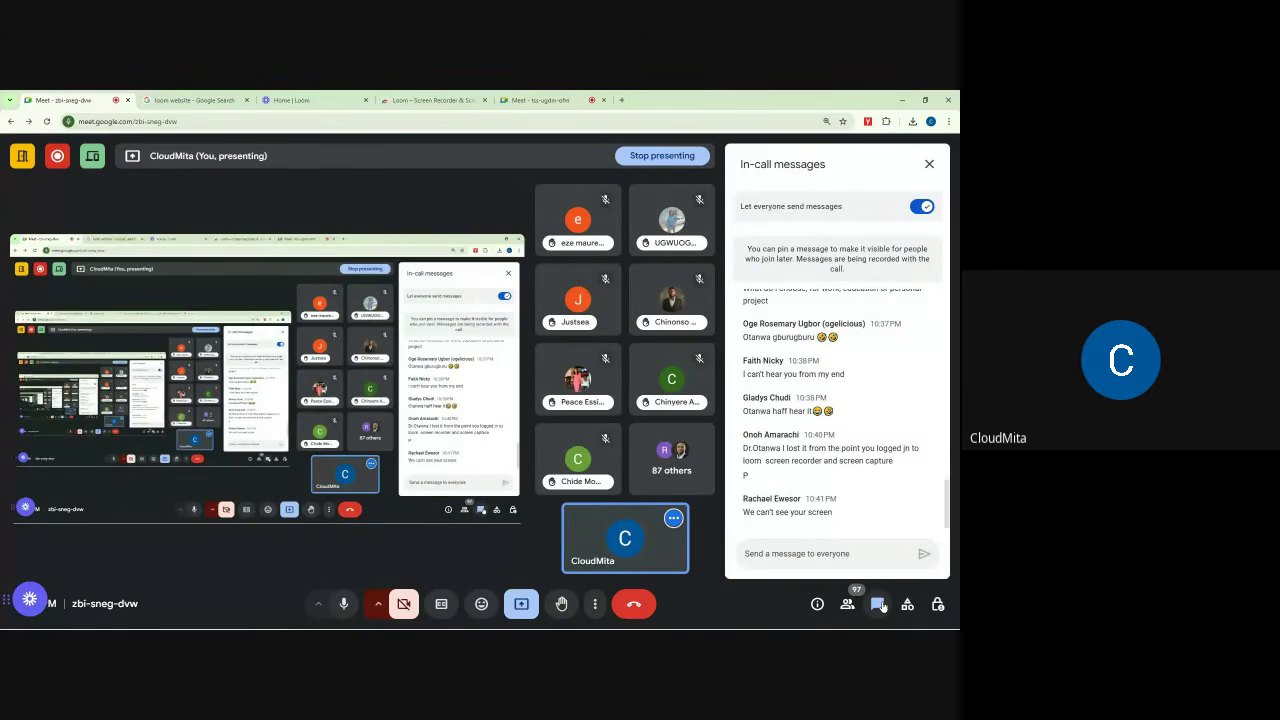
pyautogui.click(937, 604)
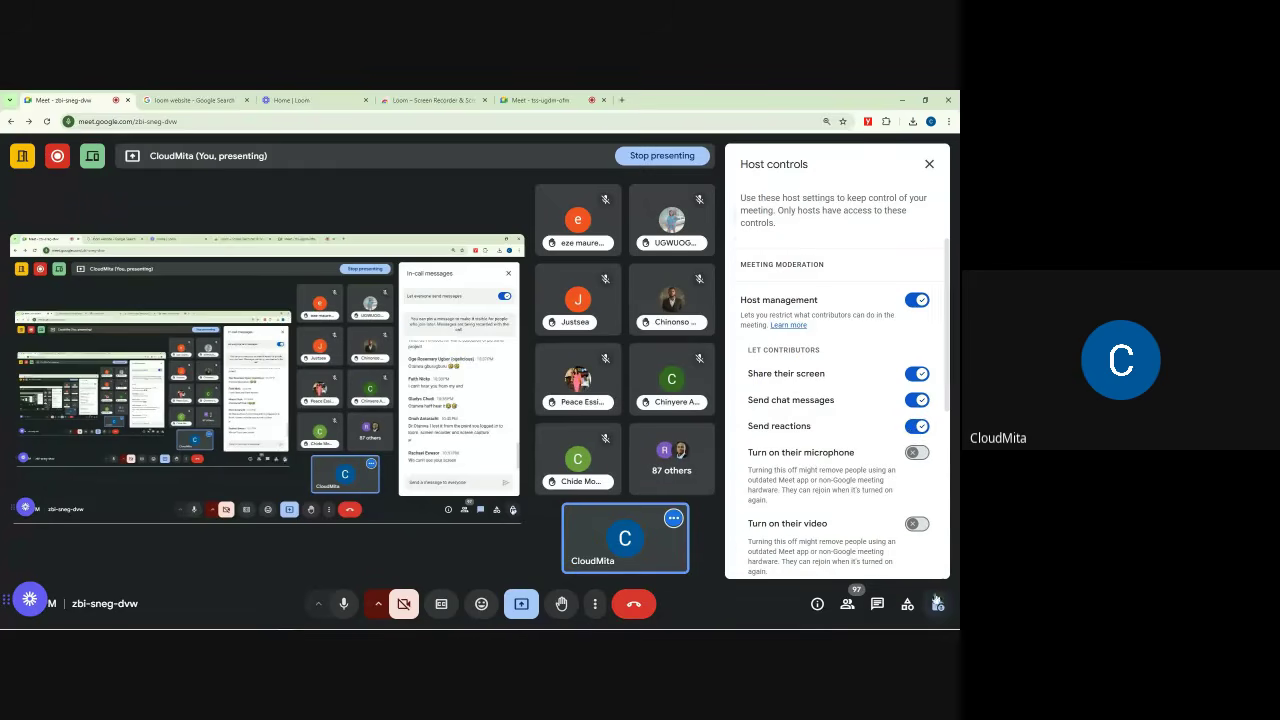
pyautogui.click(917, 401)
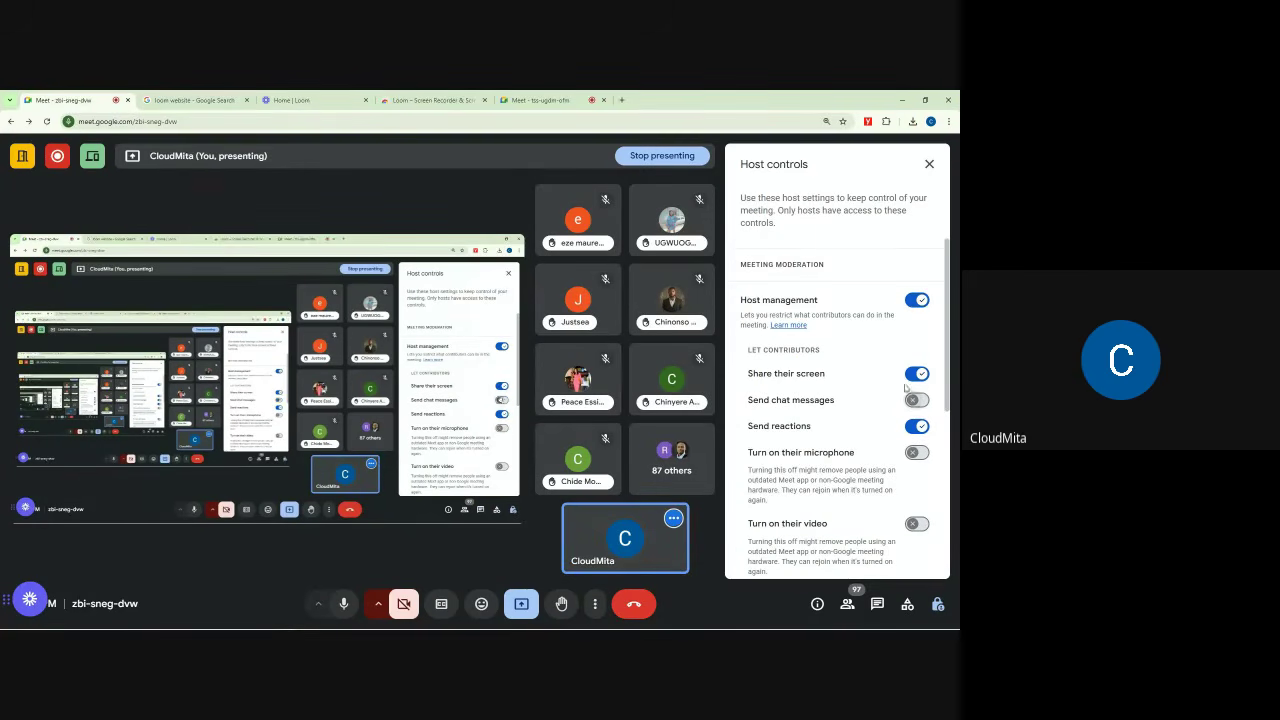
pyautogui.click(541, 101)
pyautogui.click(937, 604)
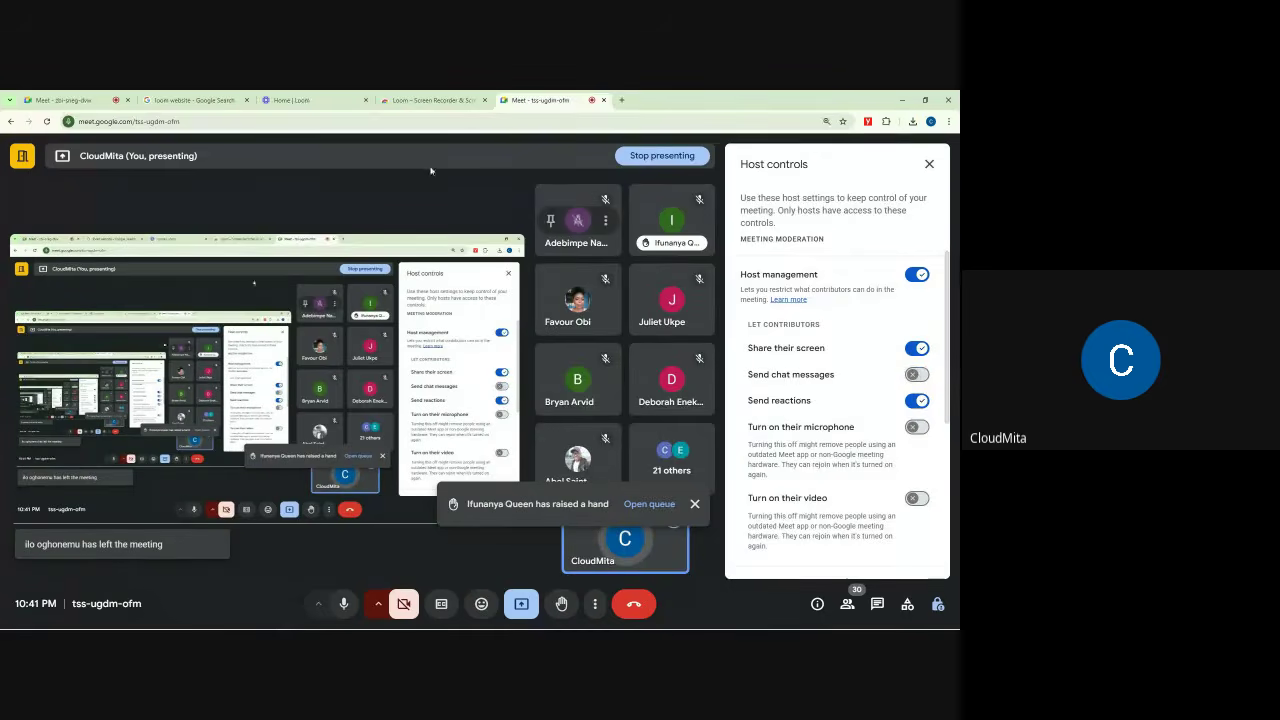
pyautogui.click(300, 100)
# Step: Return from the Loom search results to the Loom home page, scroll it, and open My Library
pyautogui.click(152, 98)
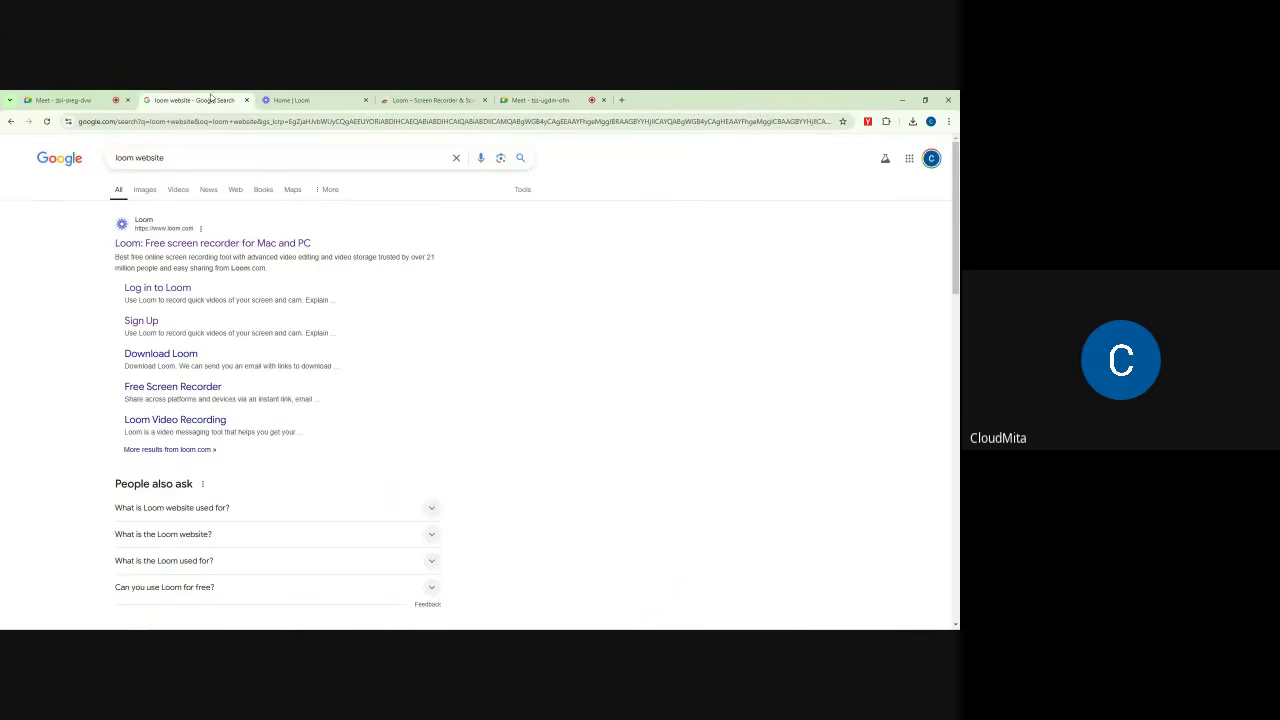
pyautogui.click(87, 97)
pyautogui.click(298, 100)
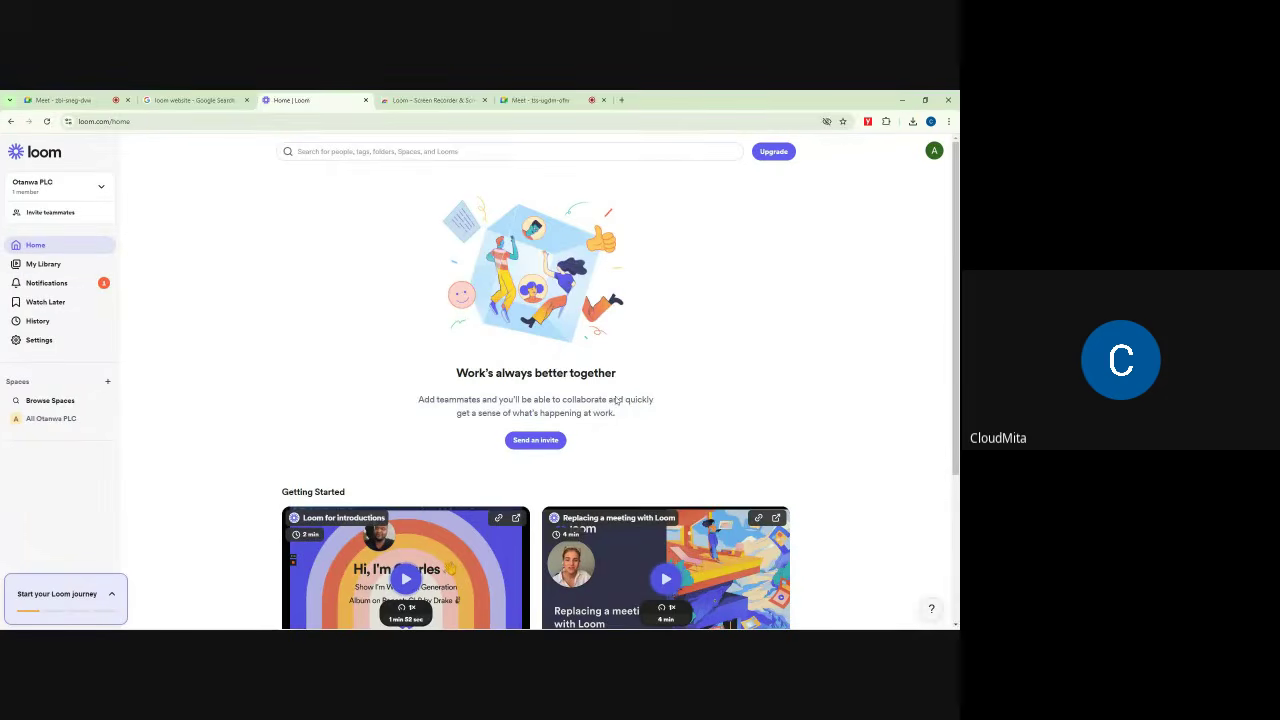
pyautogui.scroll(-2, 532, 483)
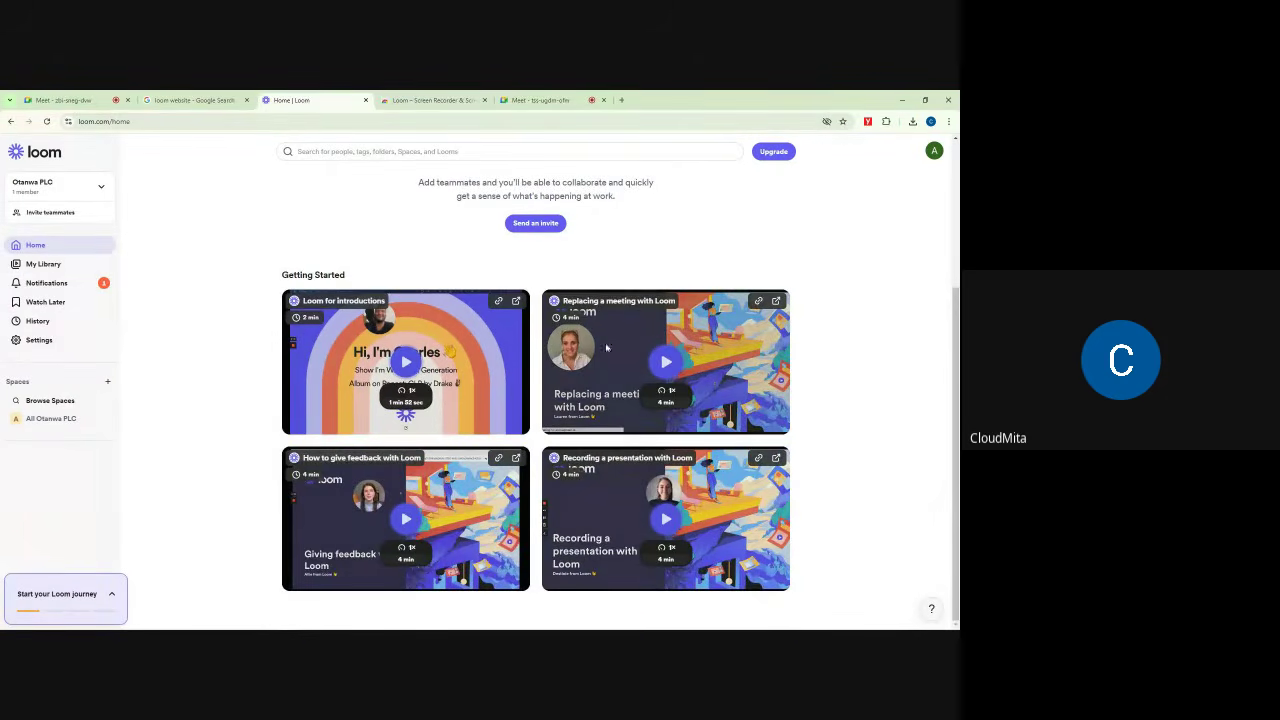
pyautogui.scroll(2, 523, 280)
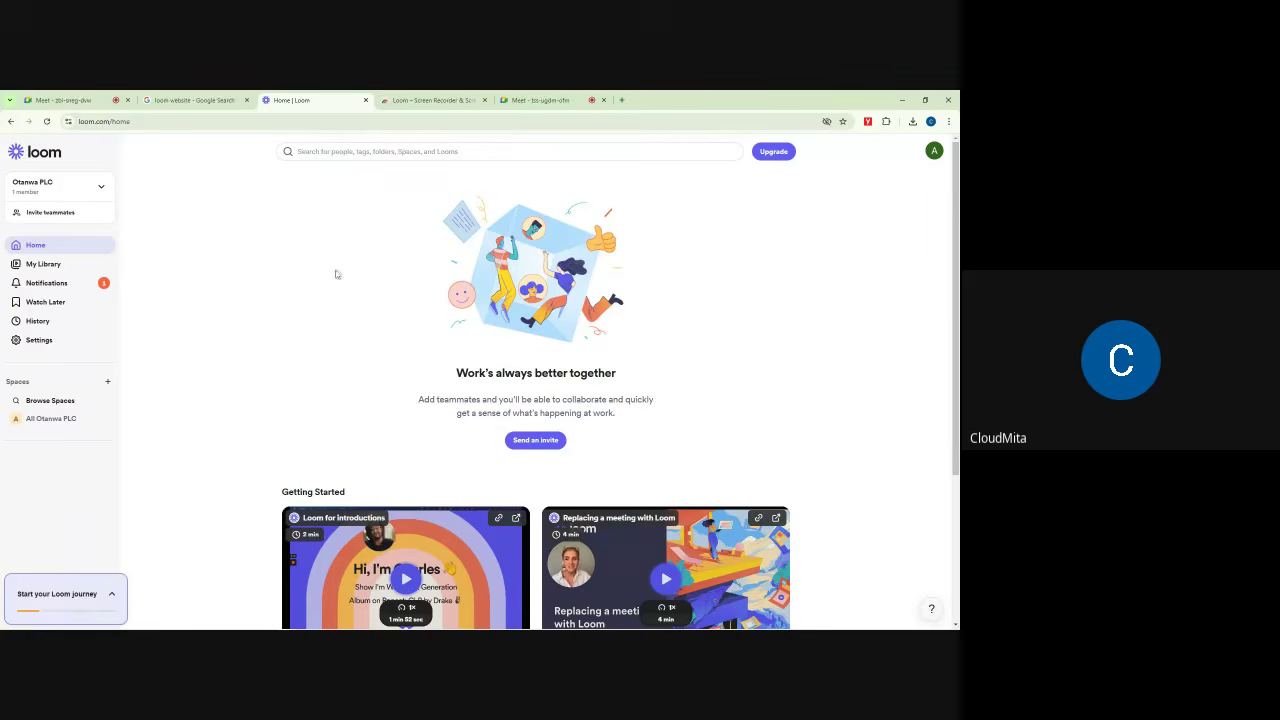
pyautogui.click(37, 265)
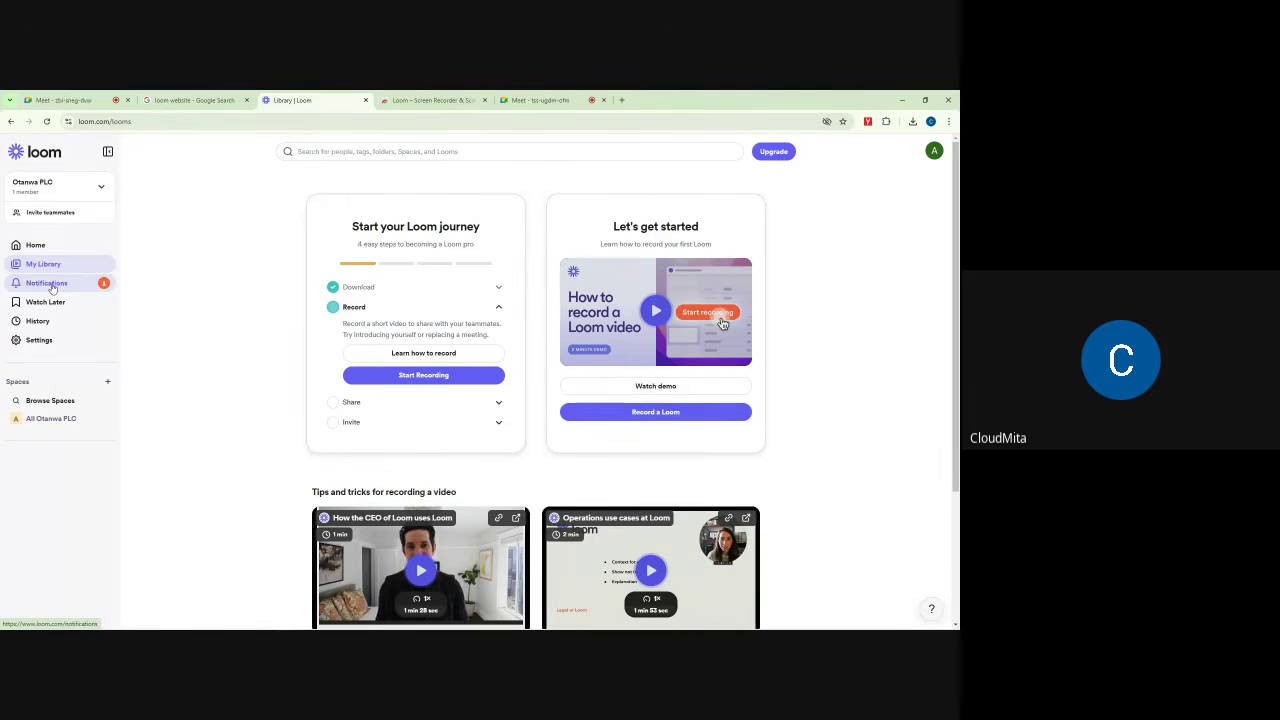
# Step: Check the Notifications page and the empty Watch Later list, then view History
pyautogui.click(47, 284)
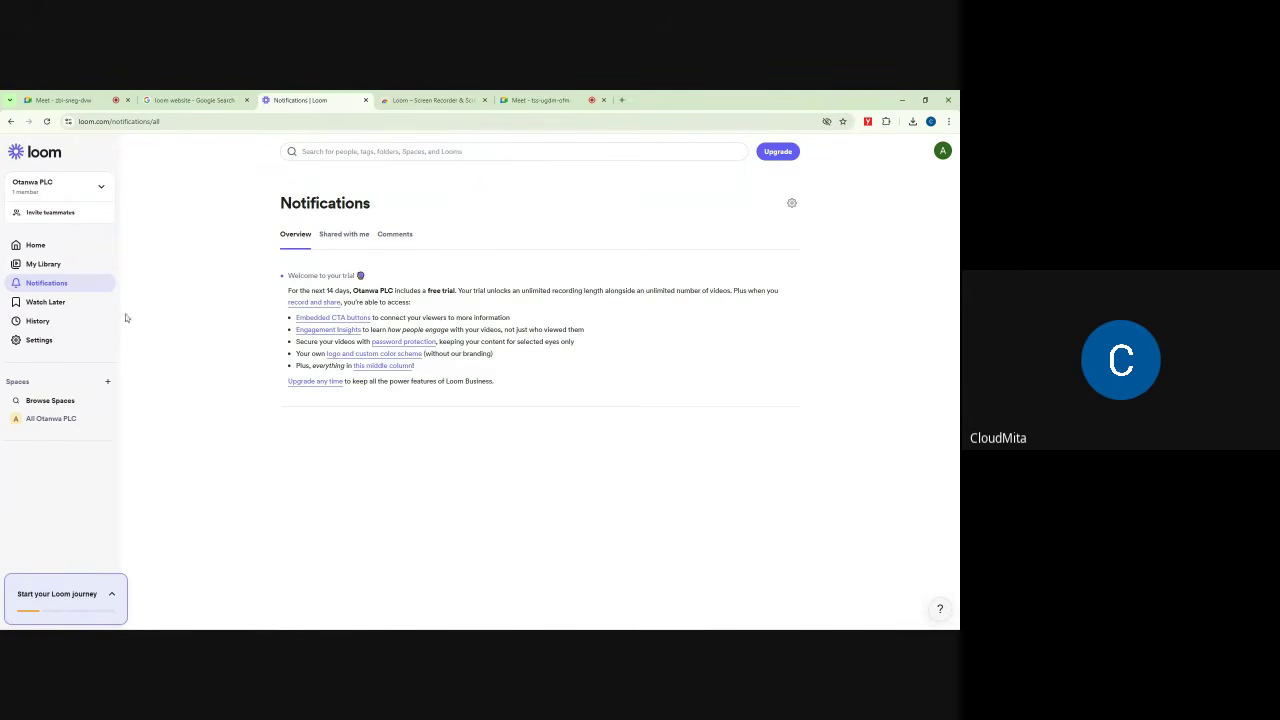
pyautogui.click(50, 303)
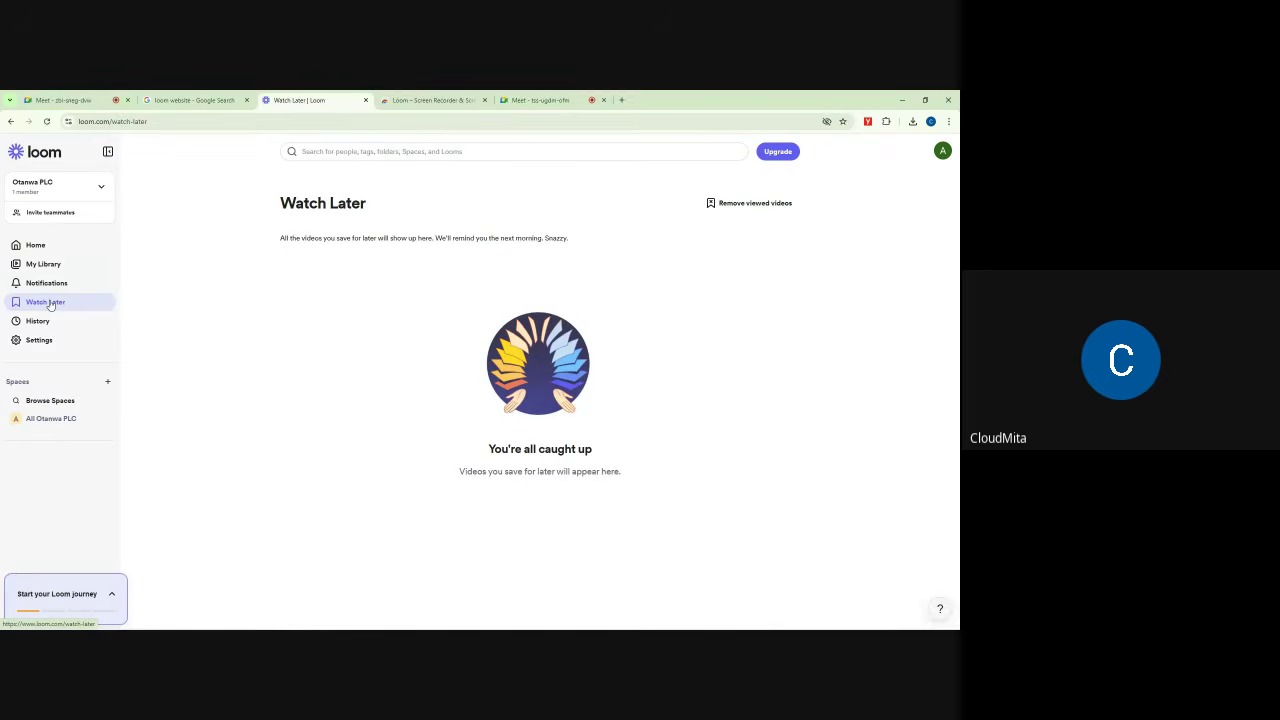
pyautogui.click(45, 264)
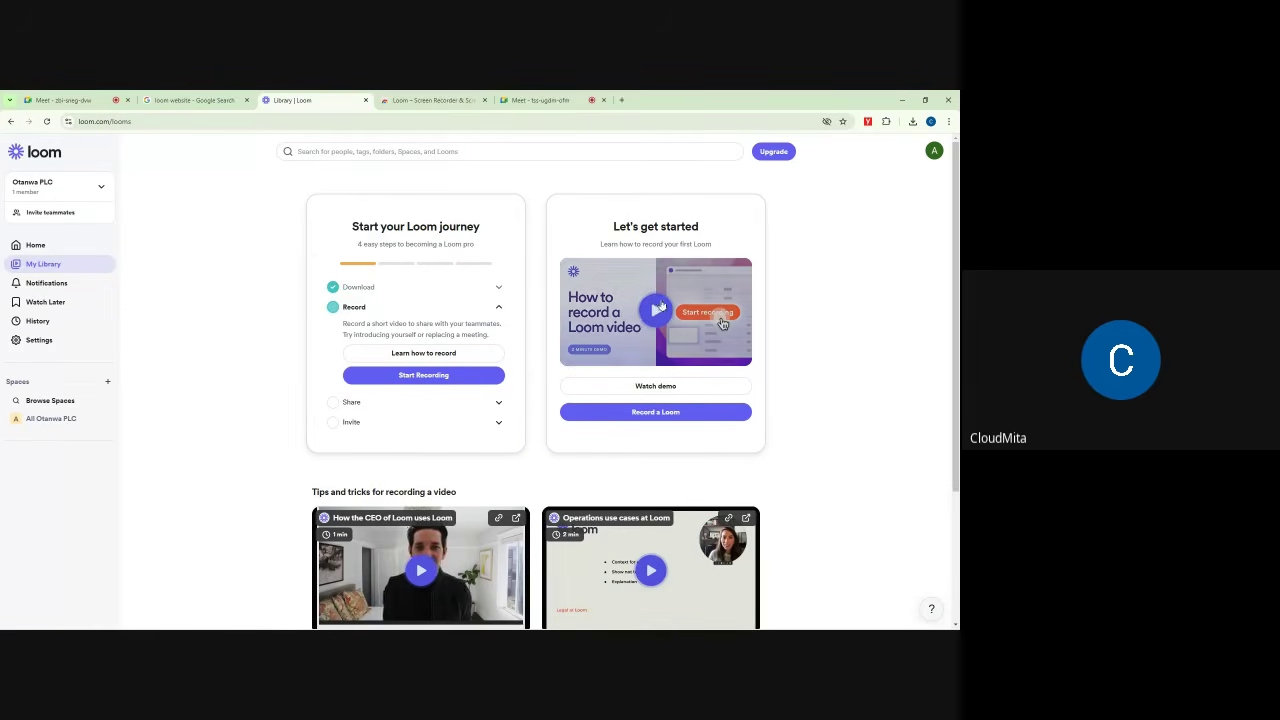
pyautogui.click(60, 302)
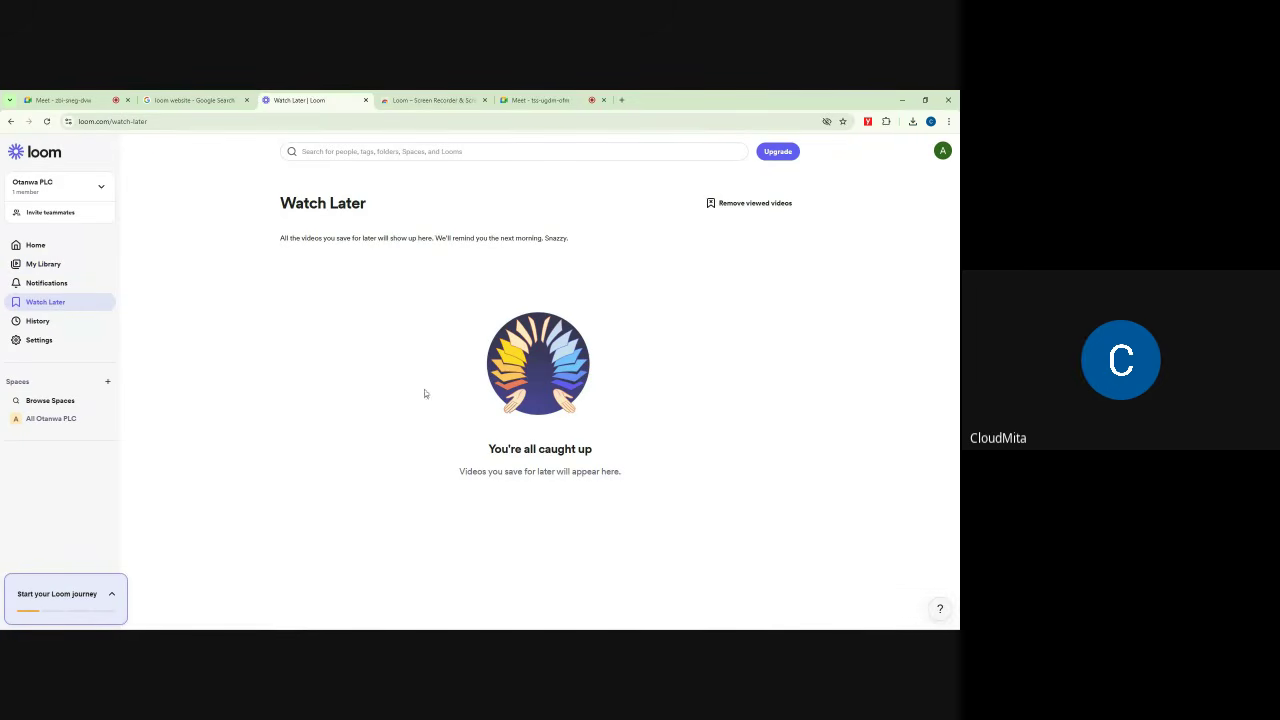
pyautogui.click(36, 322)
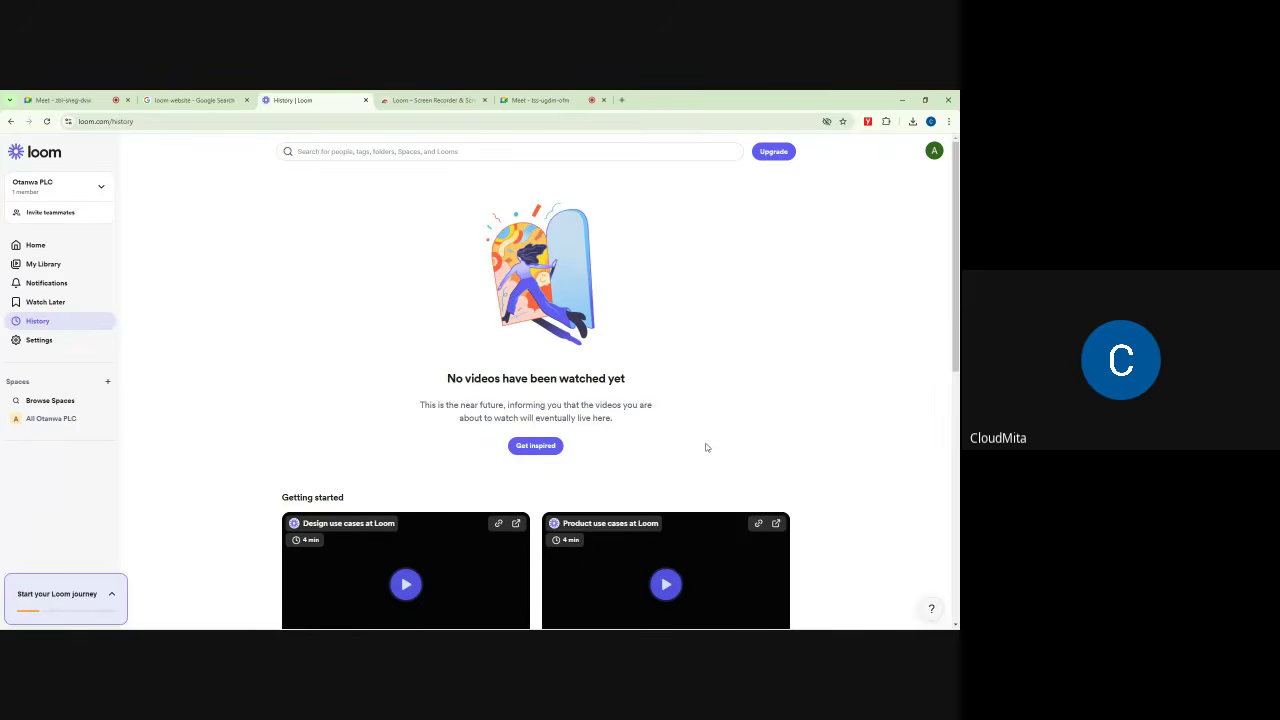
# Step: Scroll through the History page's Getting started videos, then open Settings > Personal
pyautogui.scroll(-3, 709, 443)
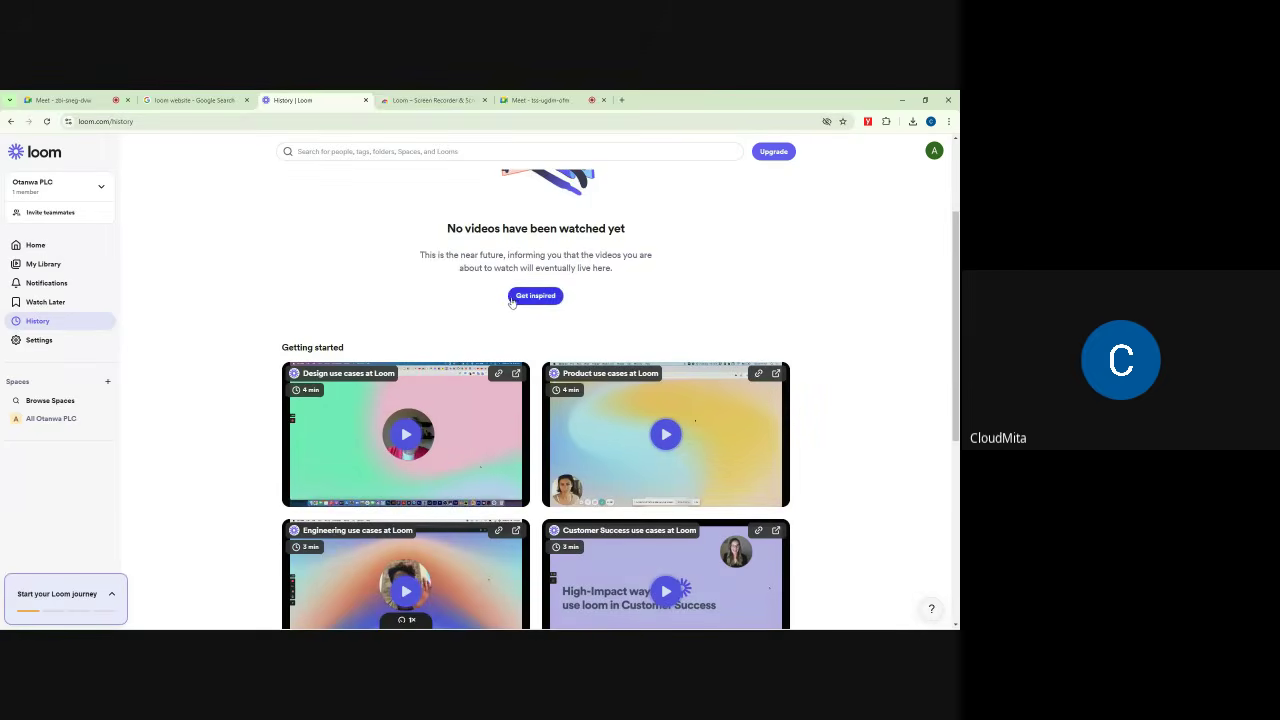
pyautogui.scroll(-6, 593, 352)
pyautogui.scroll(-2, 511, 300)
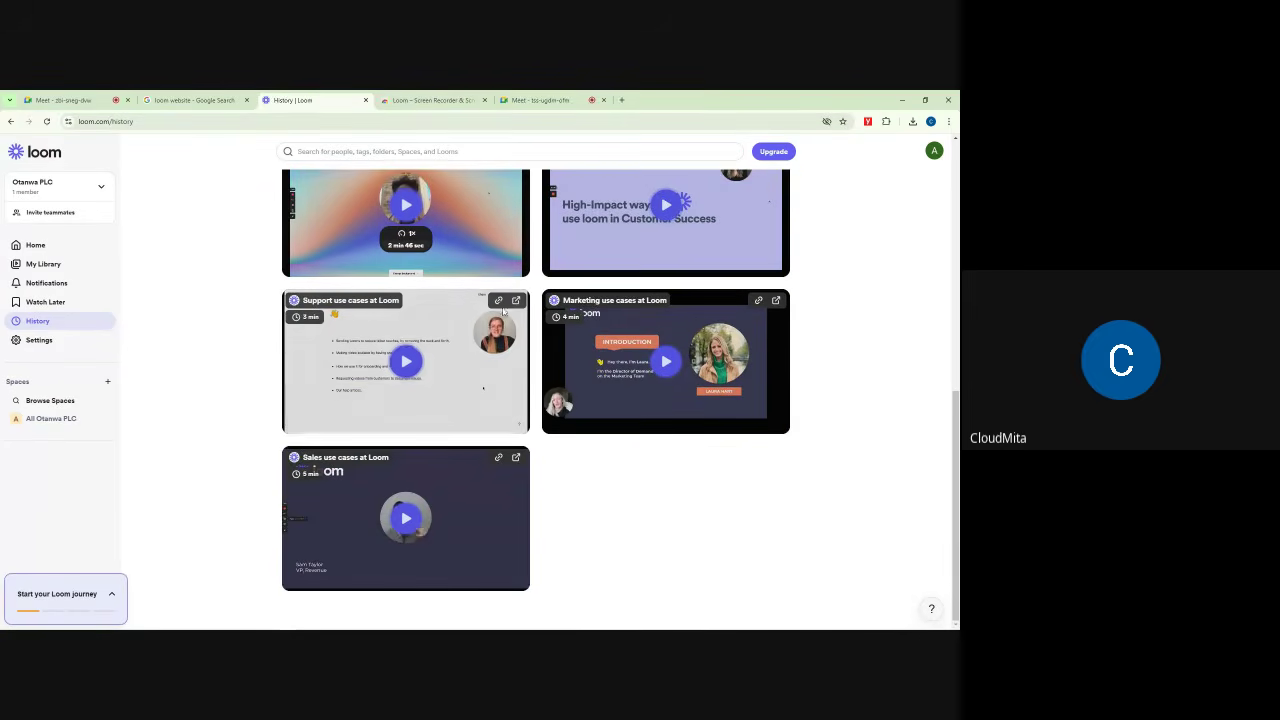
pyautogui.scroll(7, 654, 465)
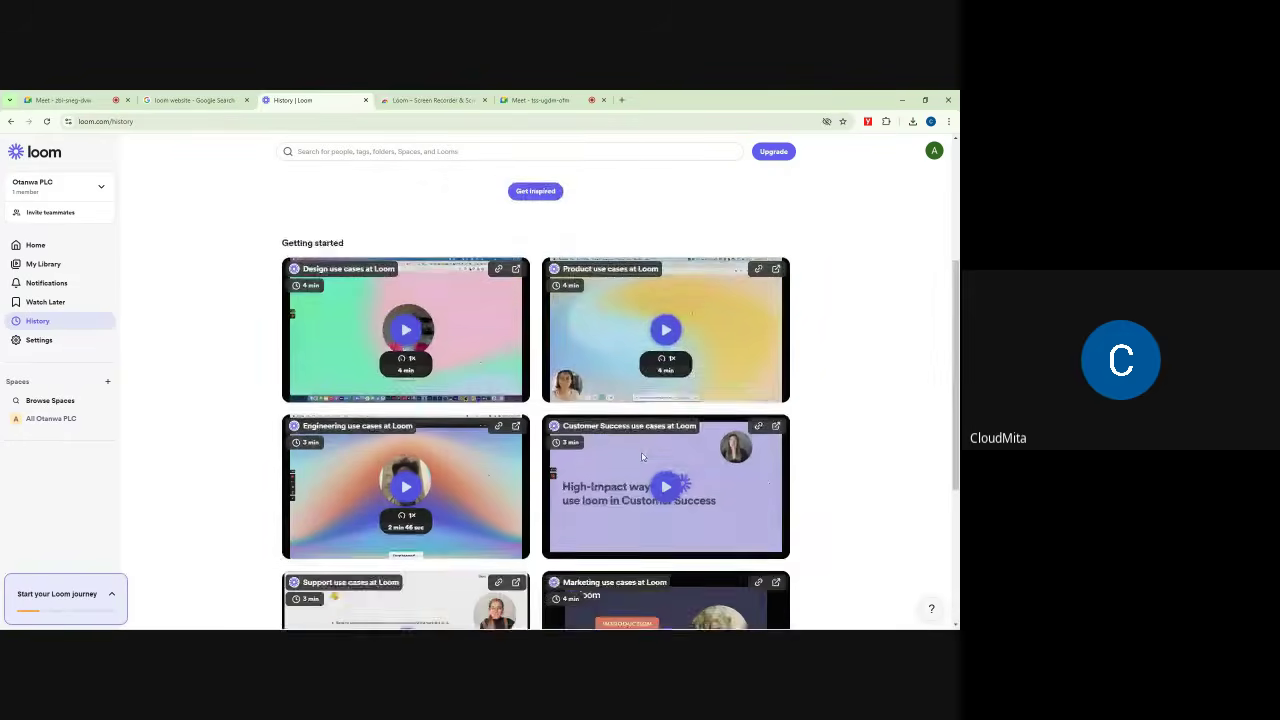
pyautogui.scroll(-5, 640, 455)
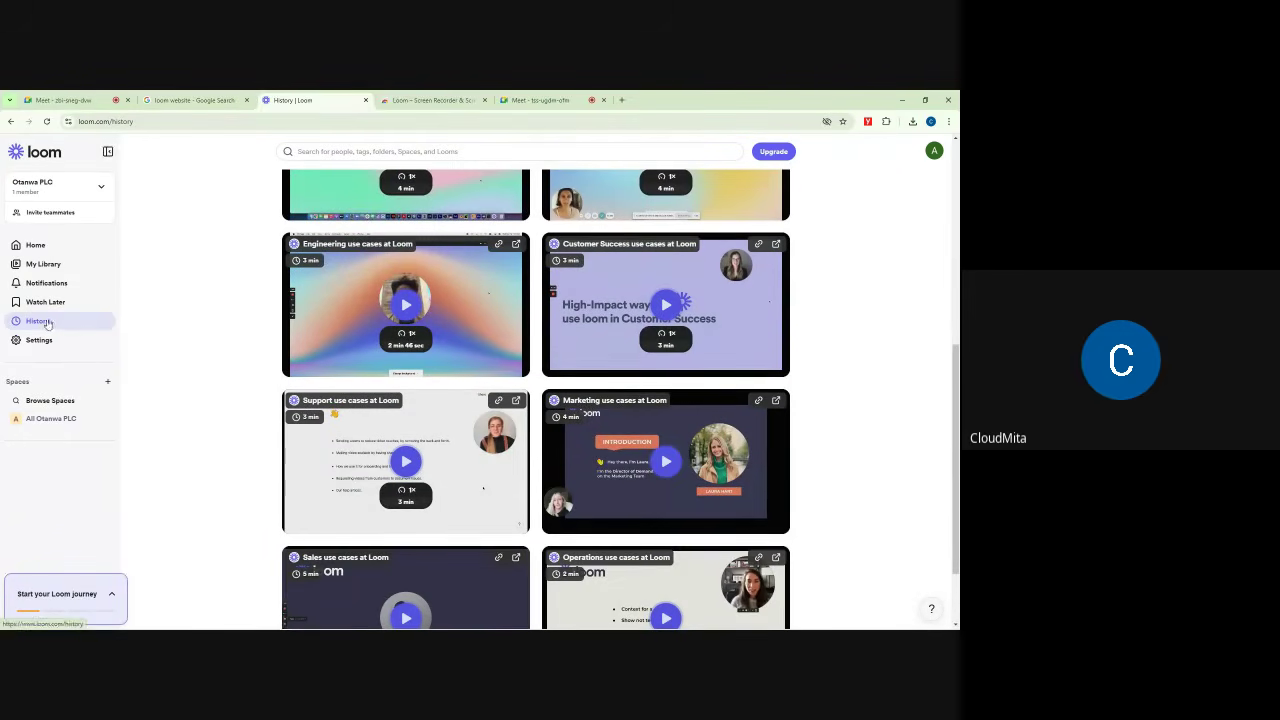
pyautogui.scroll(6, 615, 283)
pyautogui.scroll(3, 615, 283)
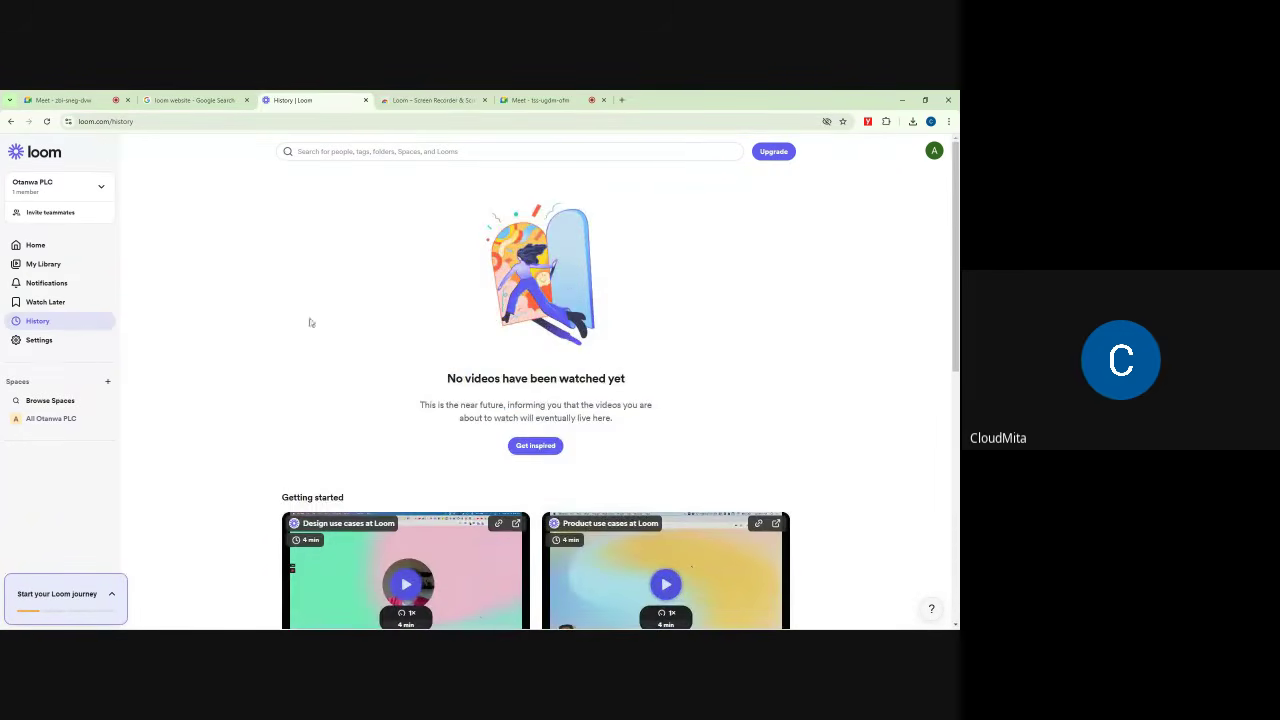
pyautogui.click(42, 341)
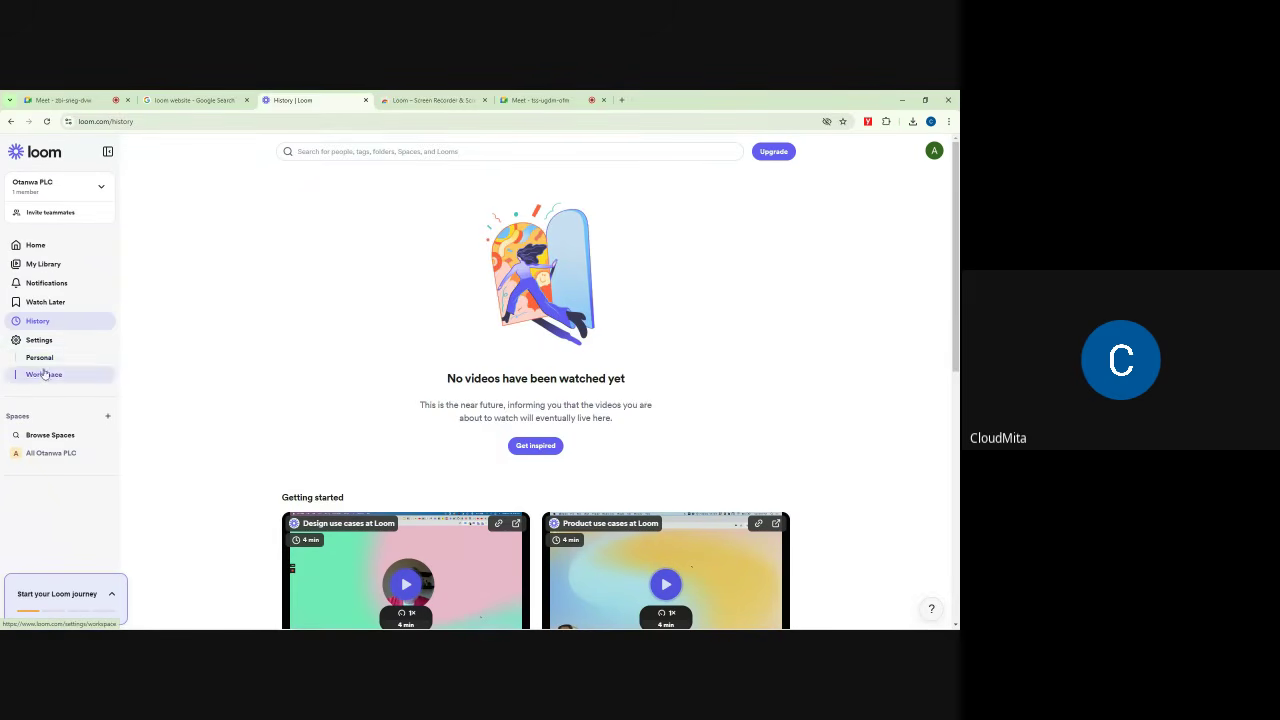
pyautogui.click(43, 362)
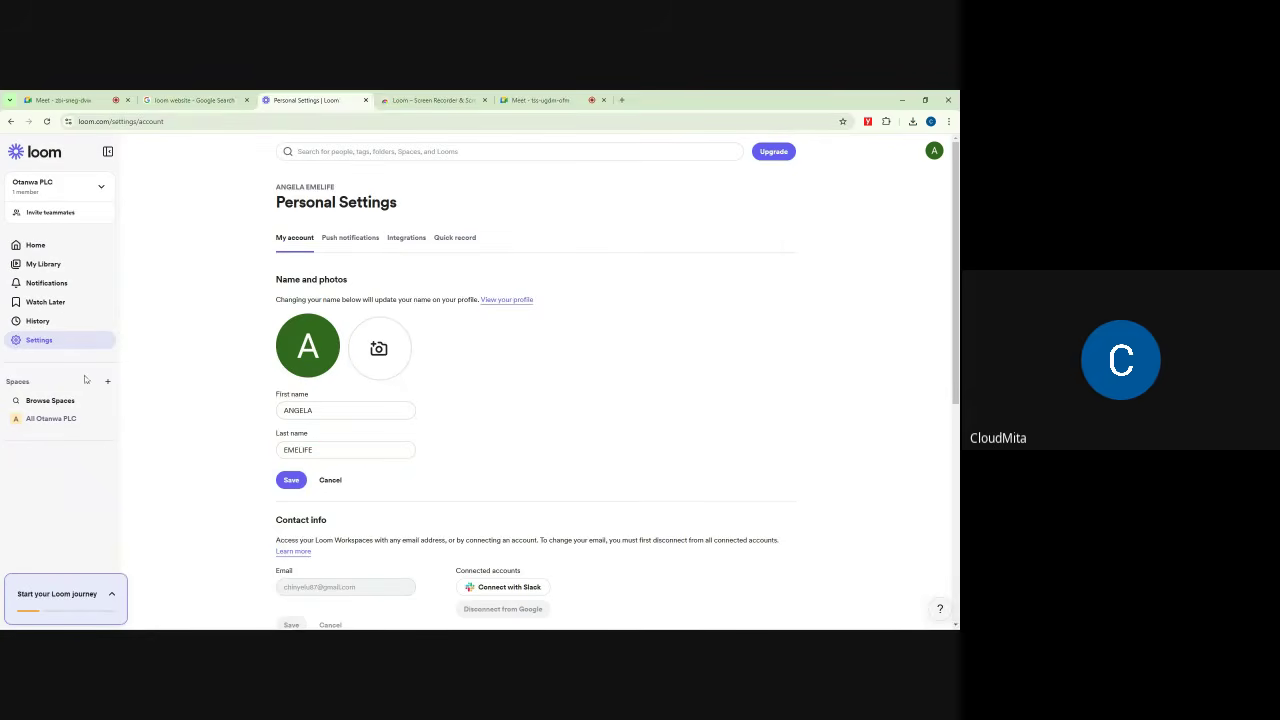
# Step: Scroll through the Personal Settings name, photo, contact, password and deletion sections, then expand Settings
pyautogui.scroll(-5, 435, 383)
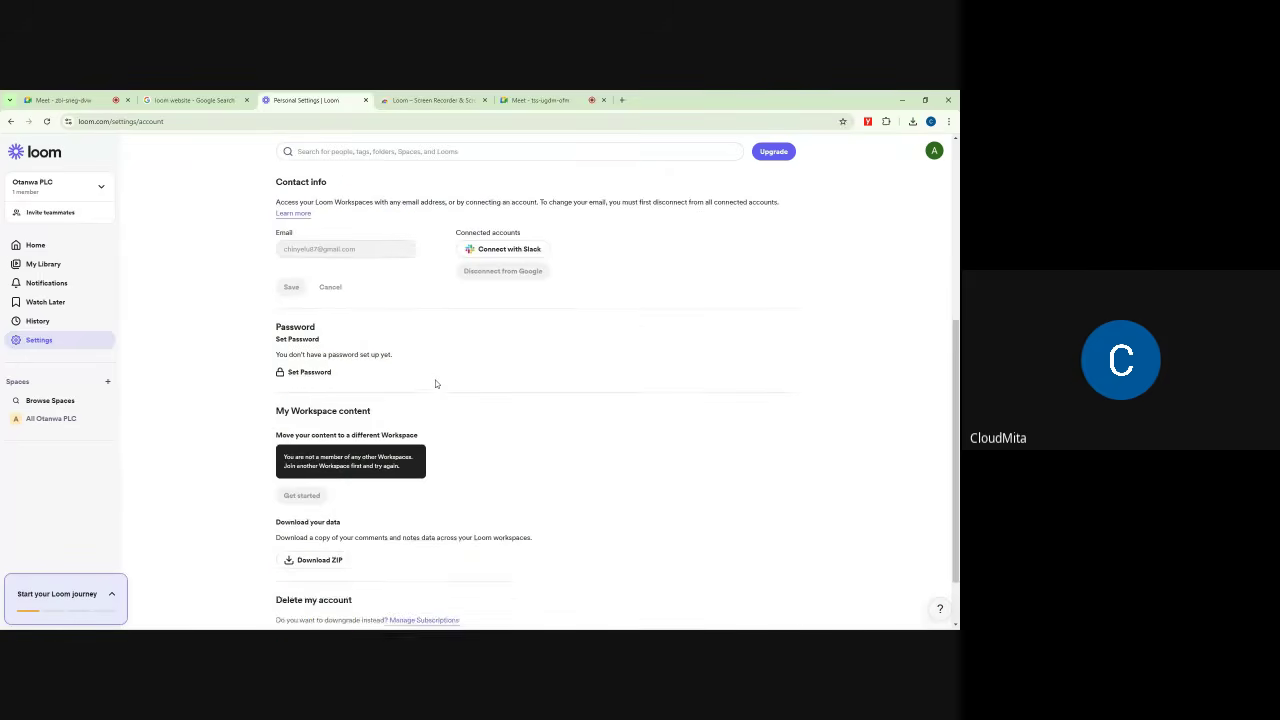
pyautogui.scroll(3, 400, 400)
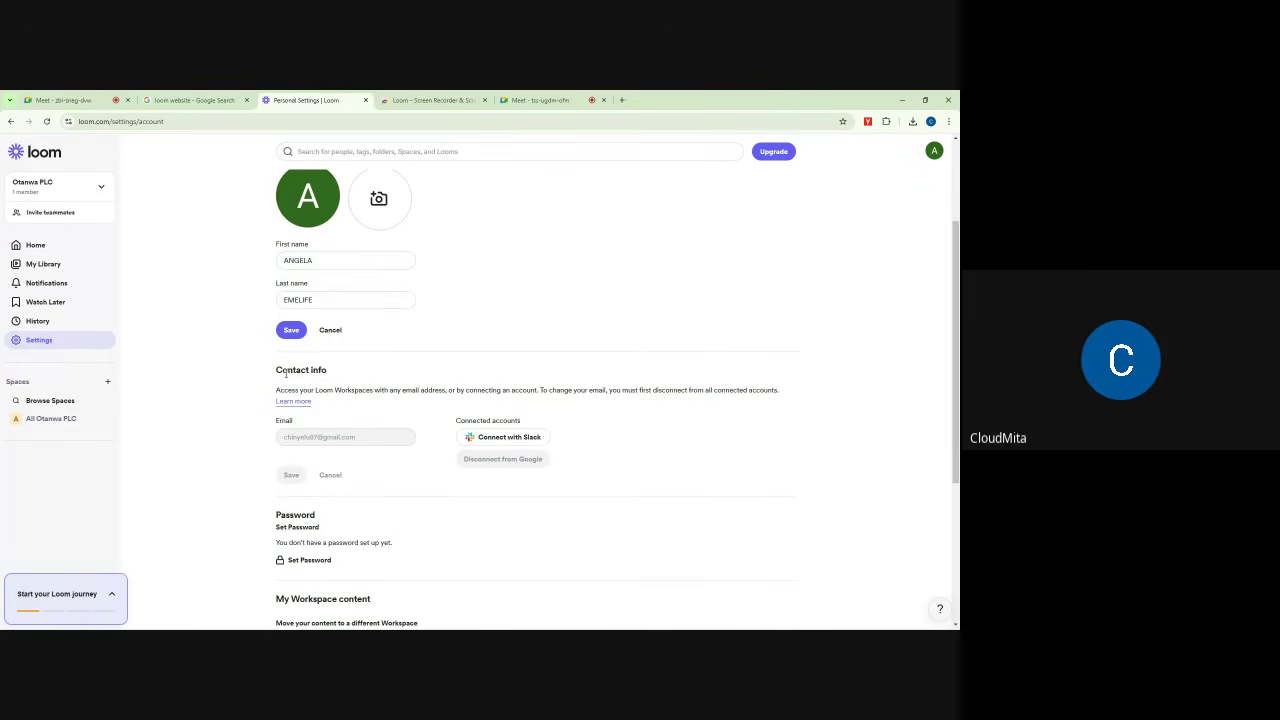
pyautogui.scroll(-3, 385, 435)
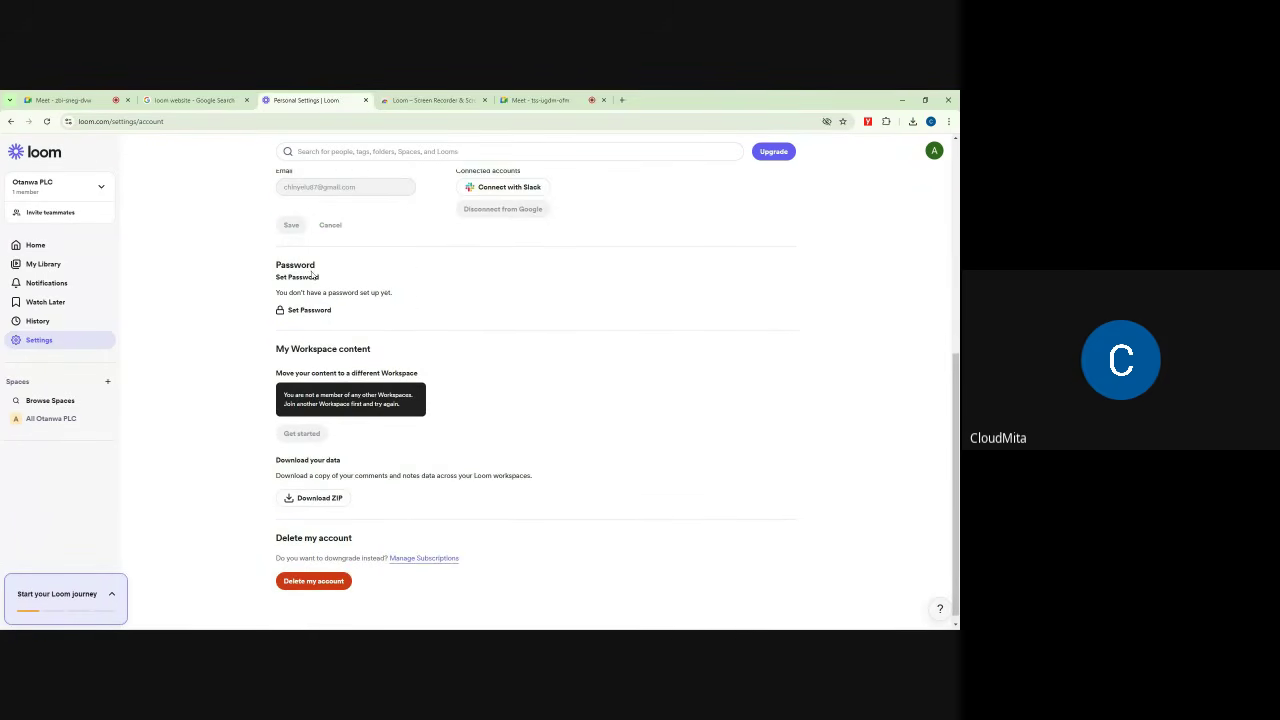
pyautogui.scroll(-1, 402, 334)
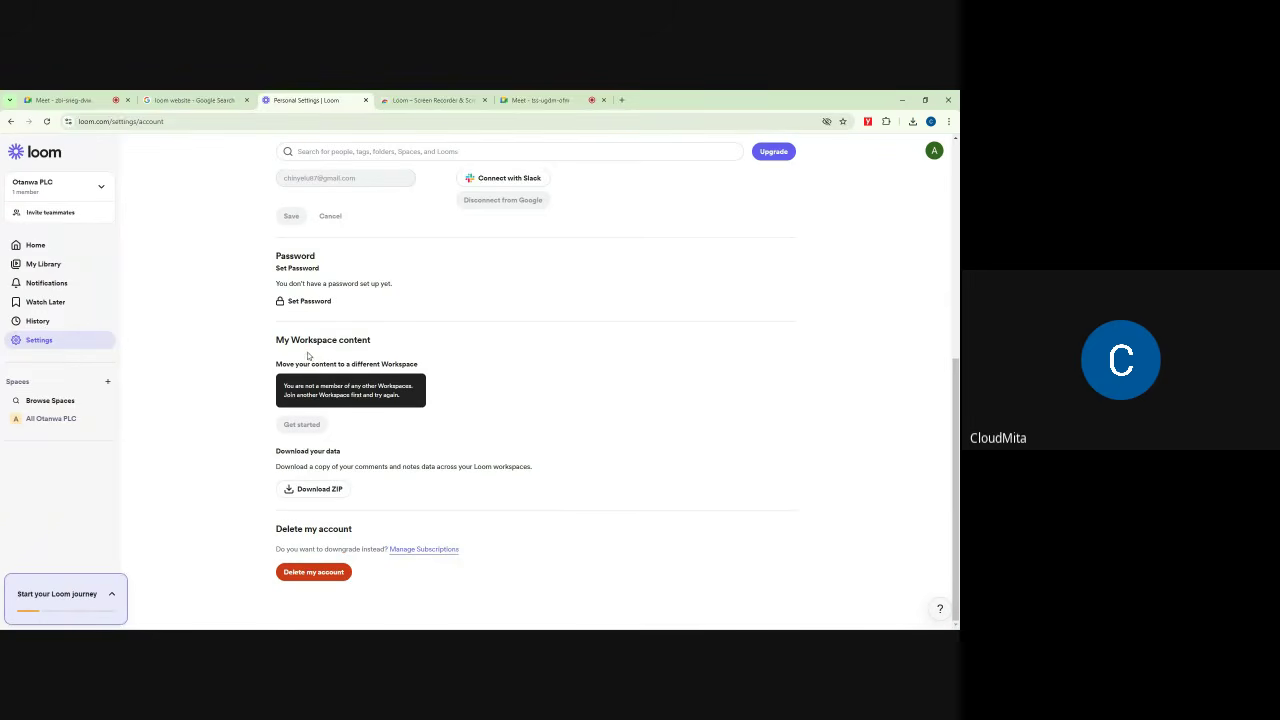
pyautogui.scroll(5, 203, 366)
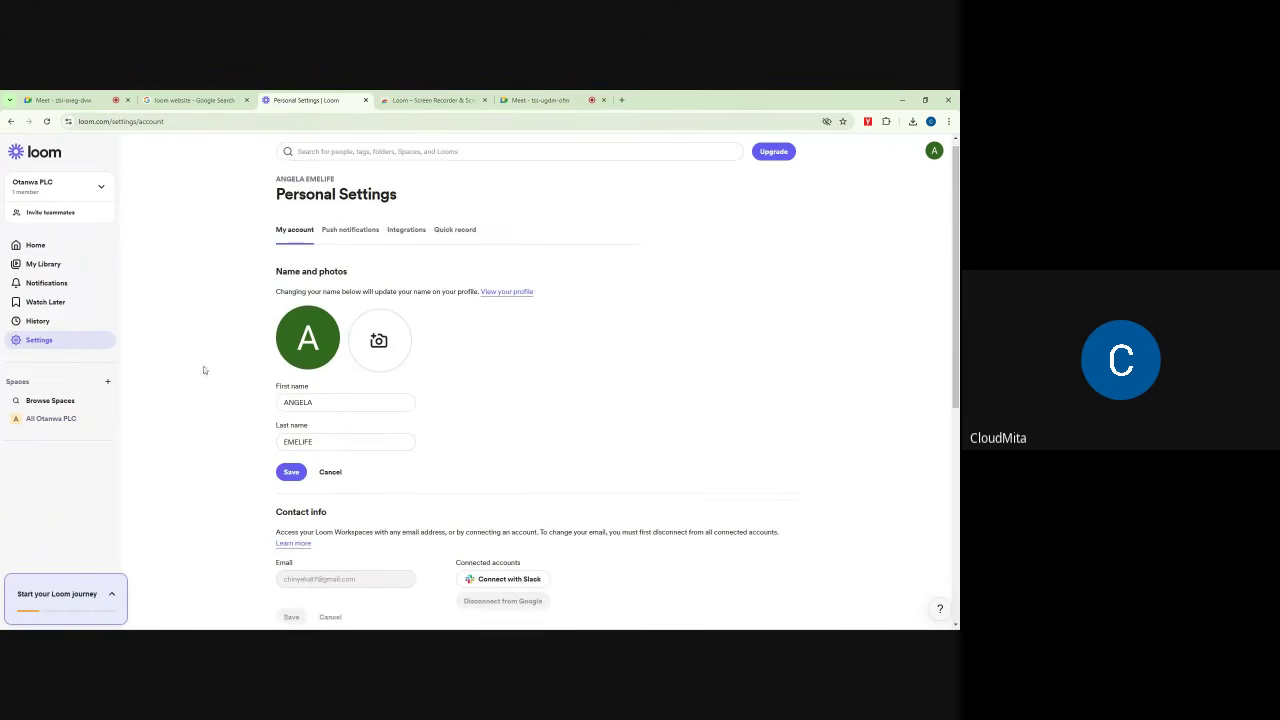
pyautogui.click(40, 340)
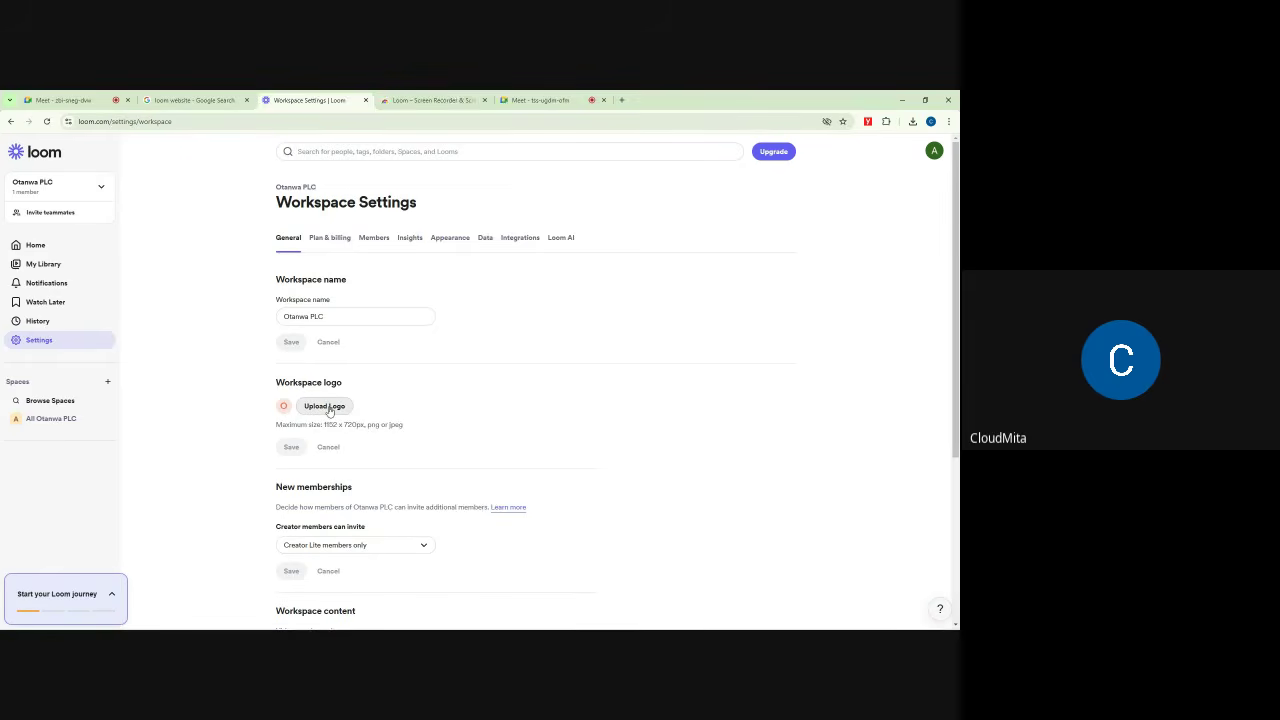
pyautogui.scroll(-3, 385, 404)
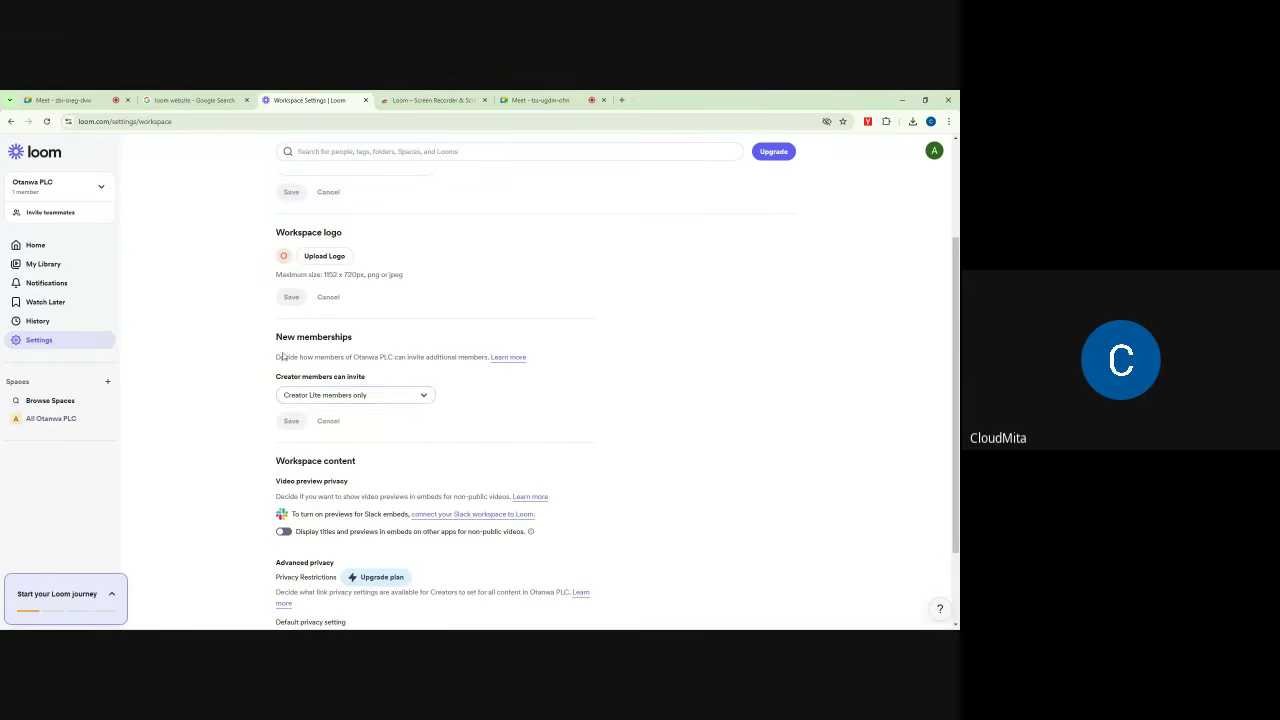
pyautogui.scroll(-1, 382, 420)
pyautogui.scroll(-2, 382, 421)
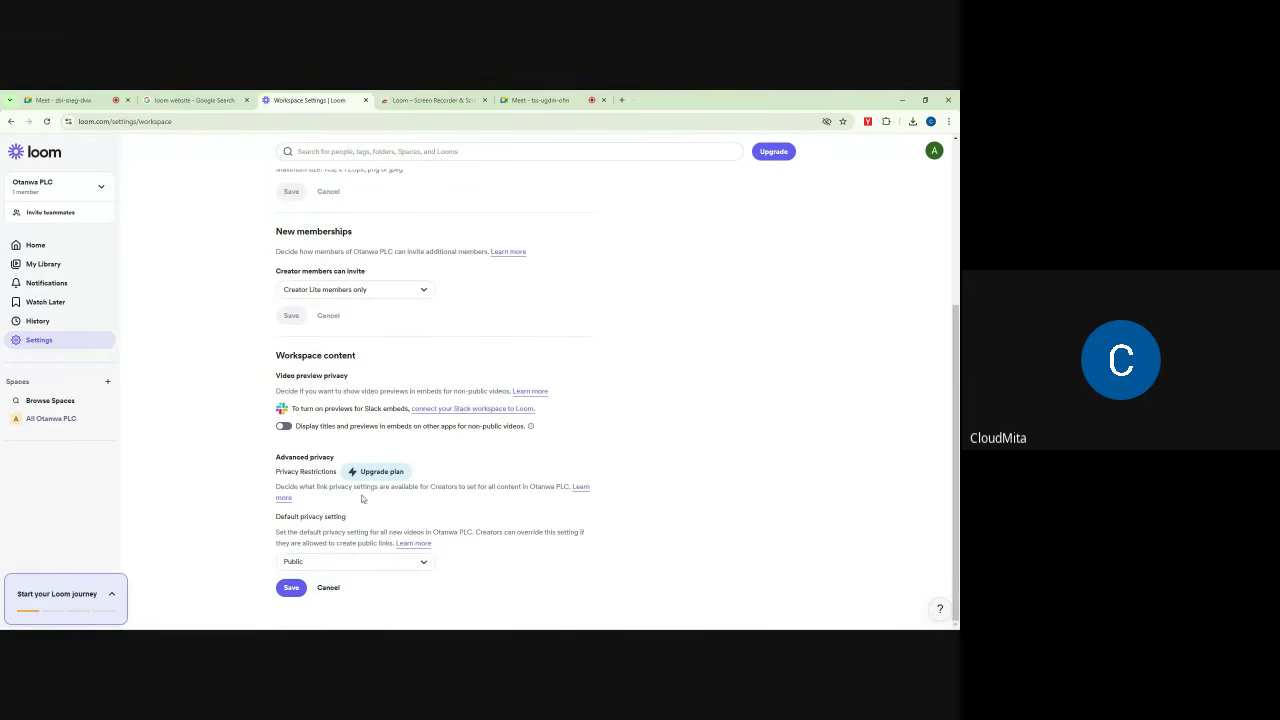
pyautogui.scroll(5, 381, 334)
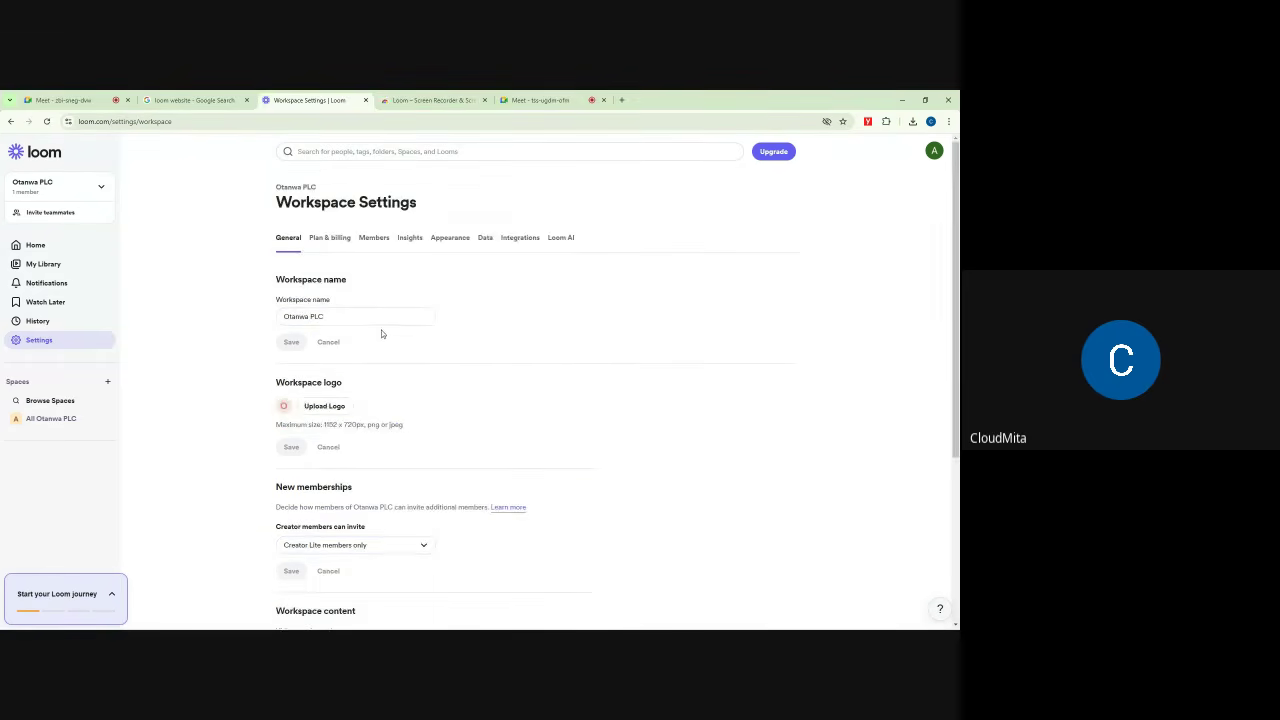
pyautogui.click(327, 240)
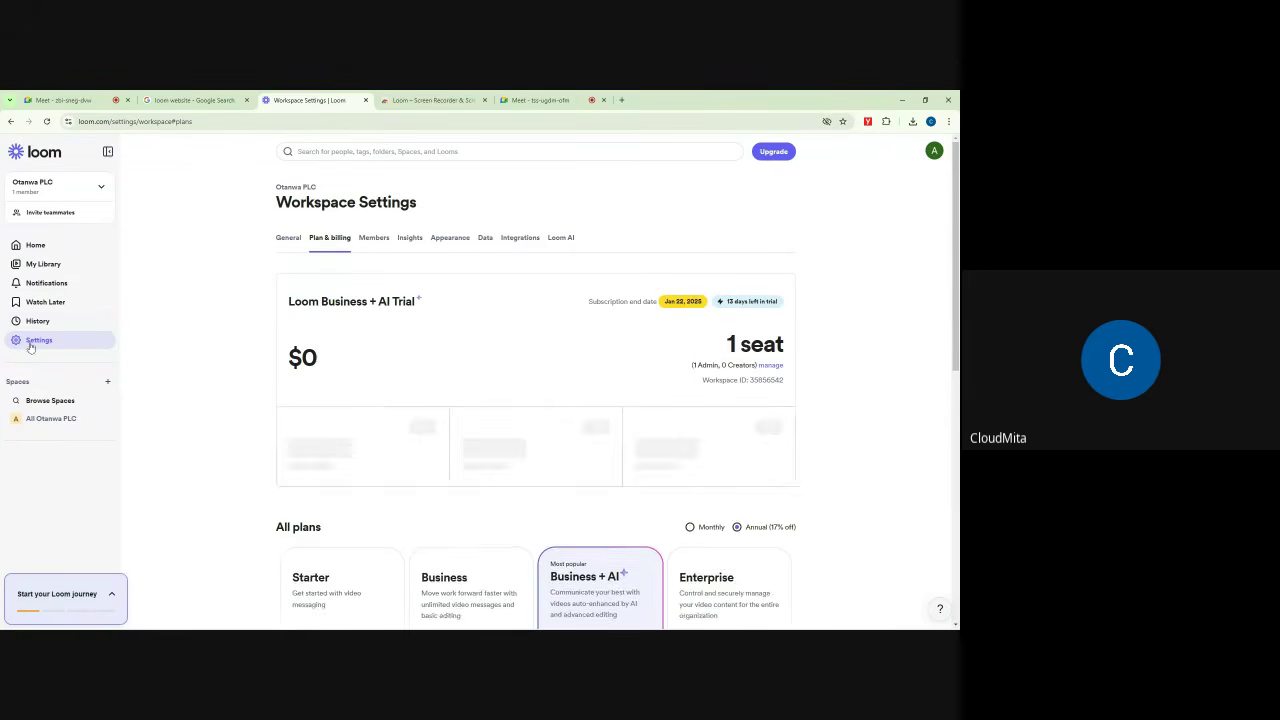
# Step: Open and close the profile panel while viewing the Business + AI trial's 1 Admin seat
pyautogui.click(932, 152)
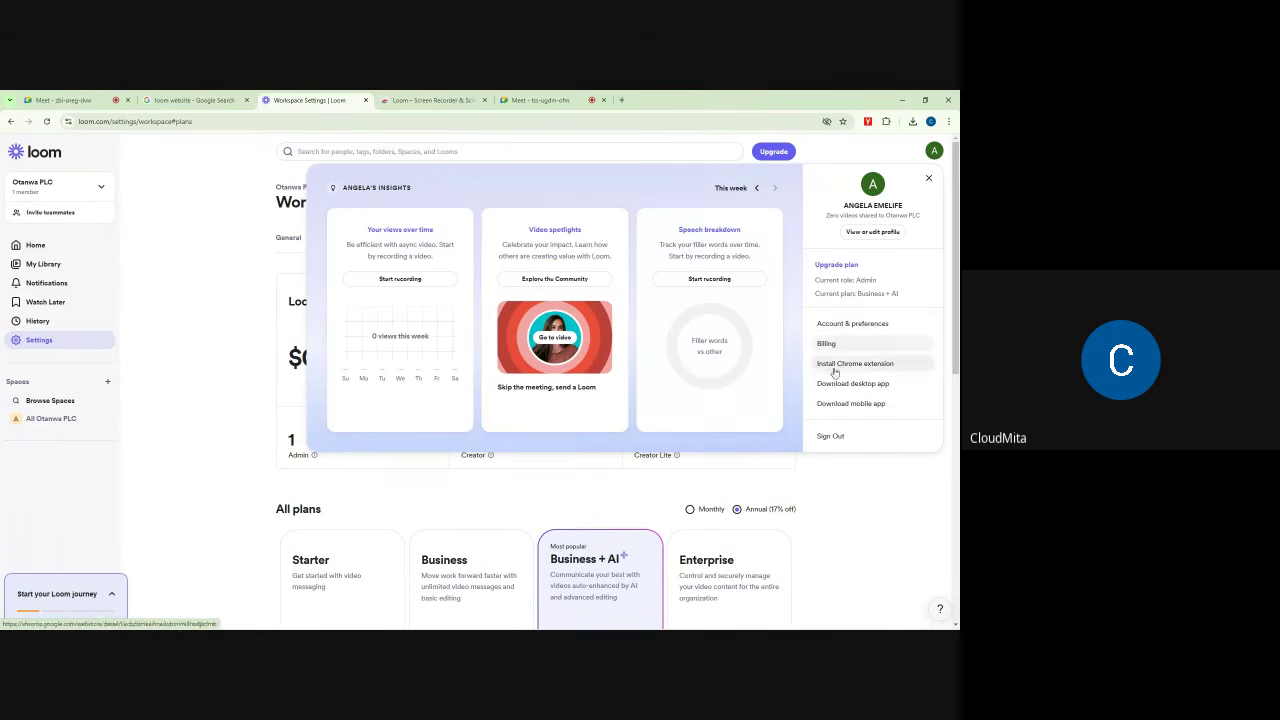
pyautogui.click(214, 272)
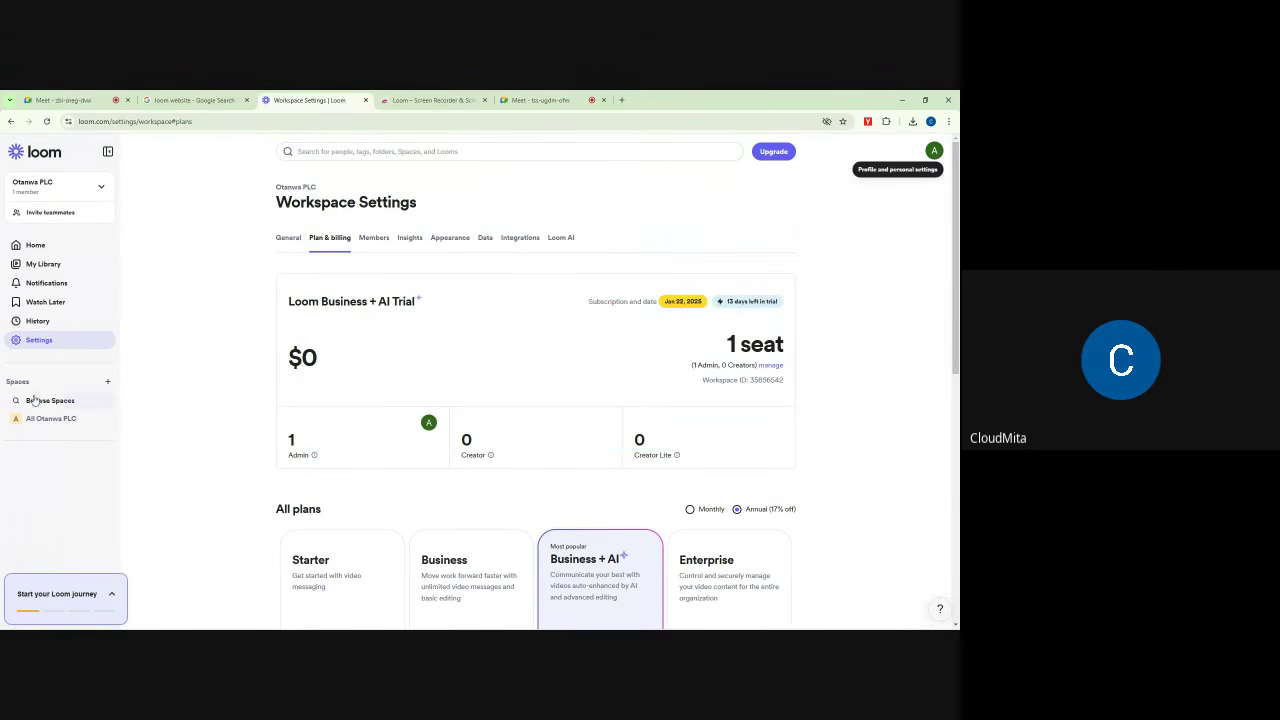
pyautogui.moveTo(68, 420)
pyautogui.moveTo(58, 423)
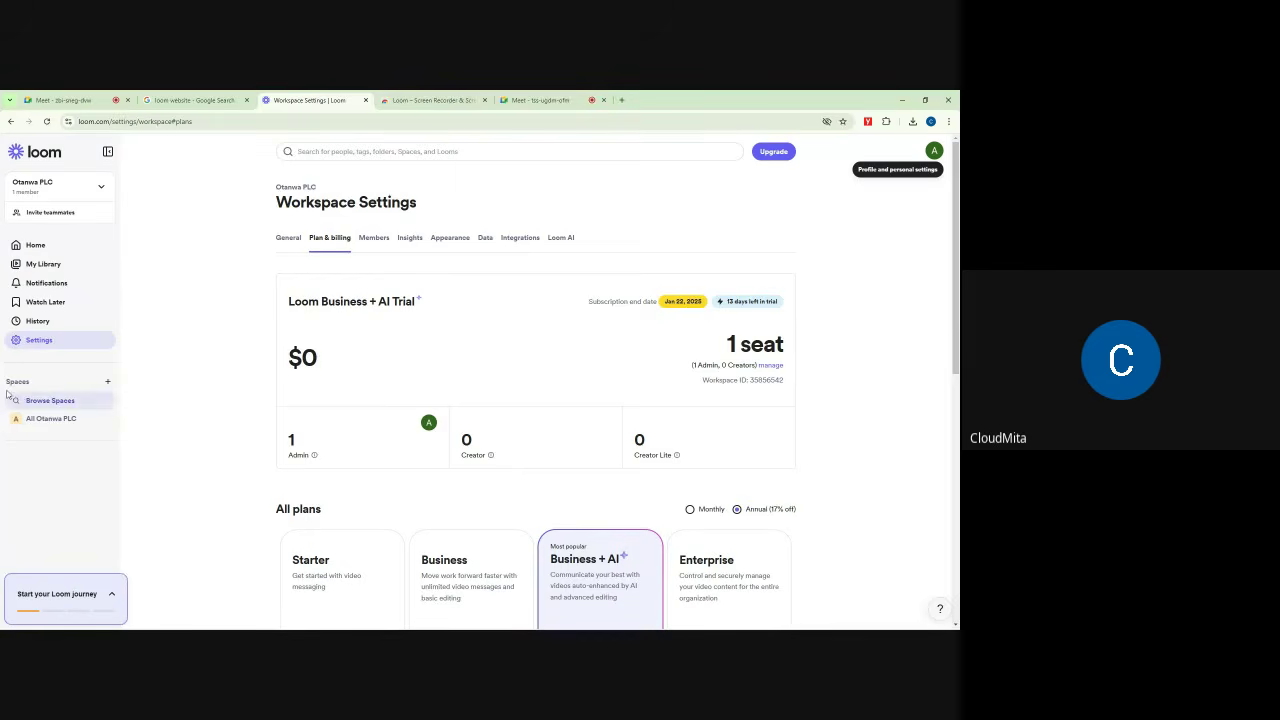
# Step: Start a new Space form, then cancel it without entering a name
pyautogui.click(108, 386)
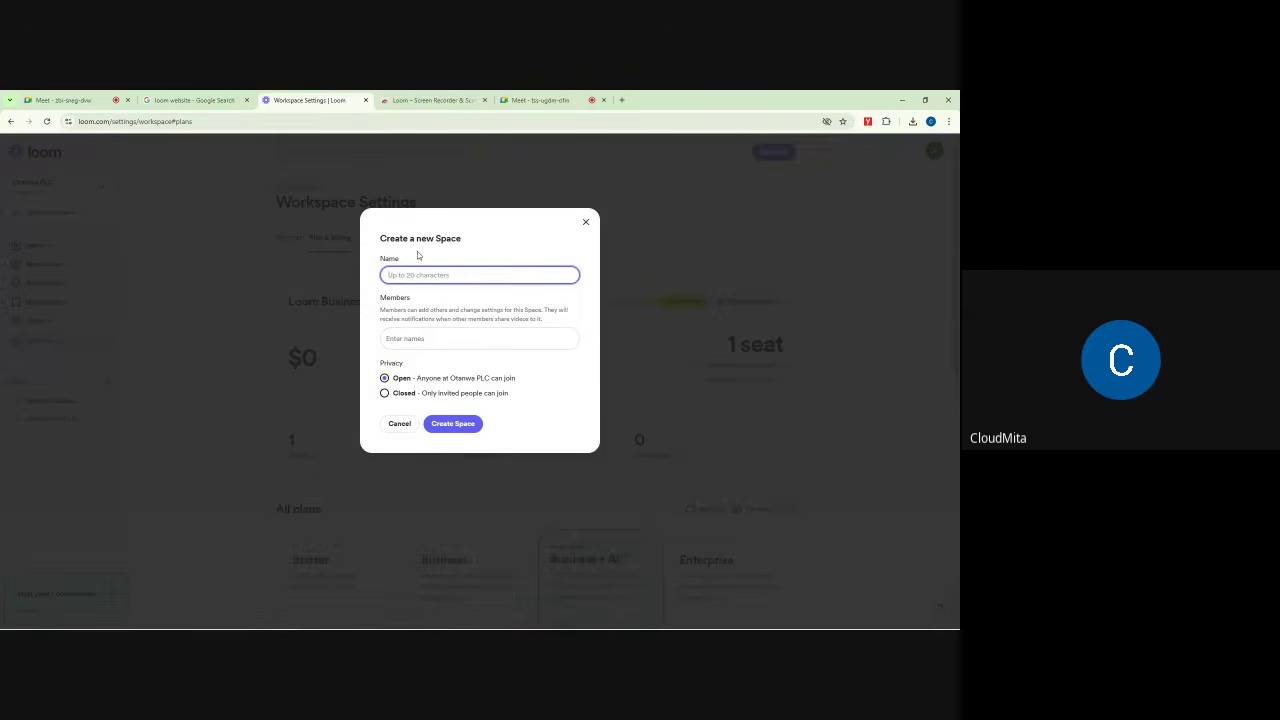
pyautogui.moveTo(380, 239); pyautogui.dragTo(462, 238)
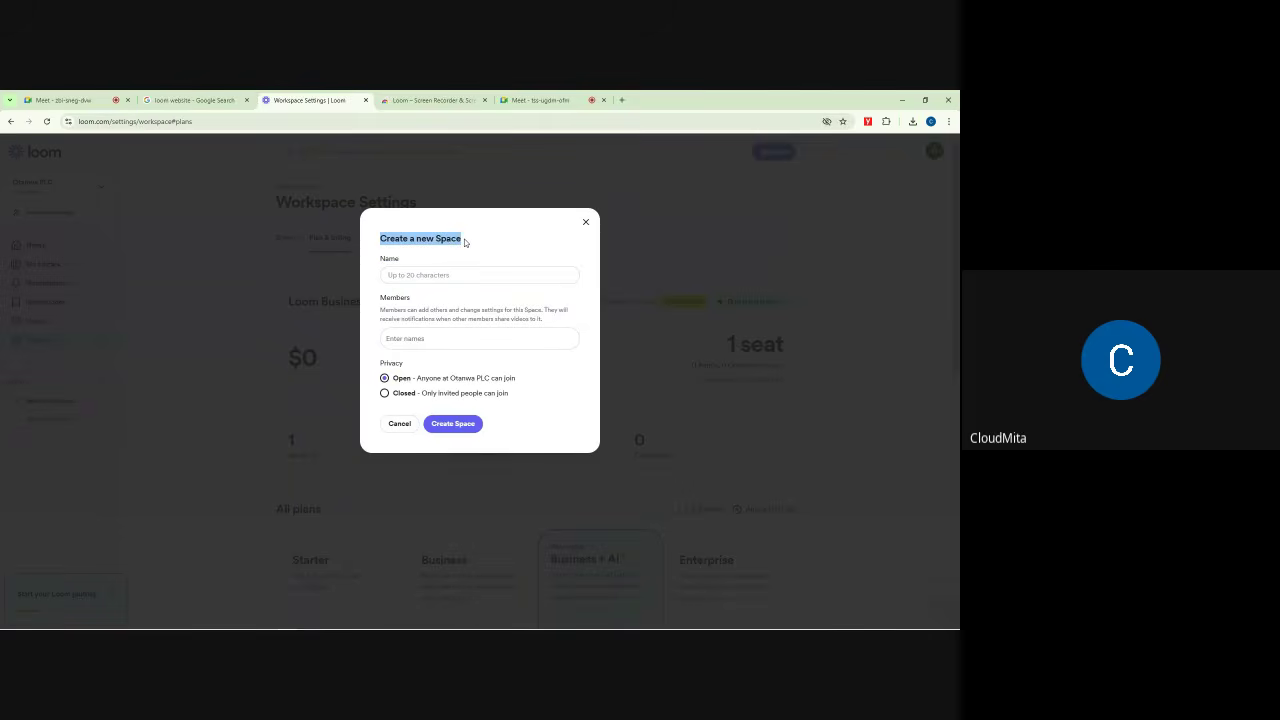
pyautogui.click(424, 275)
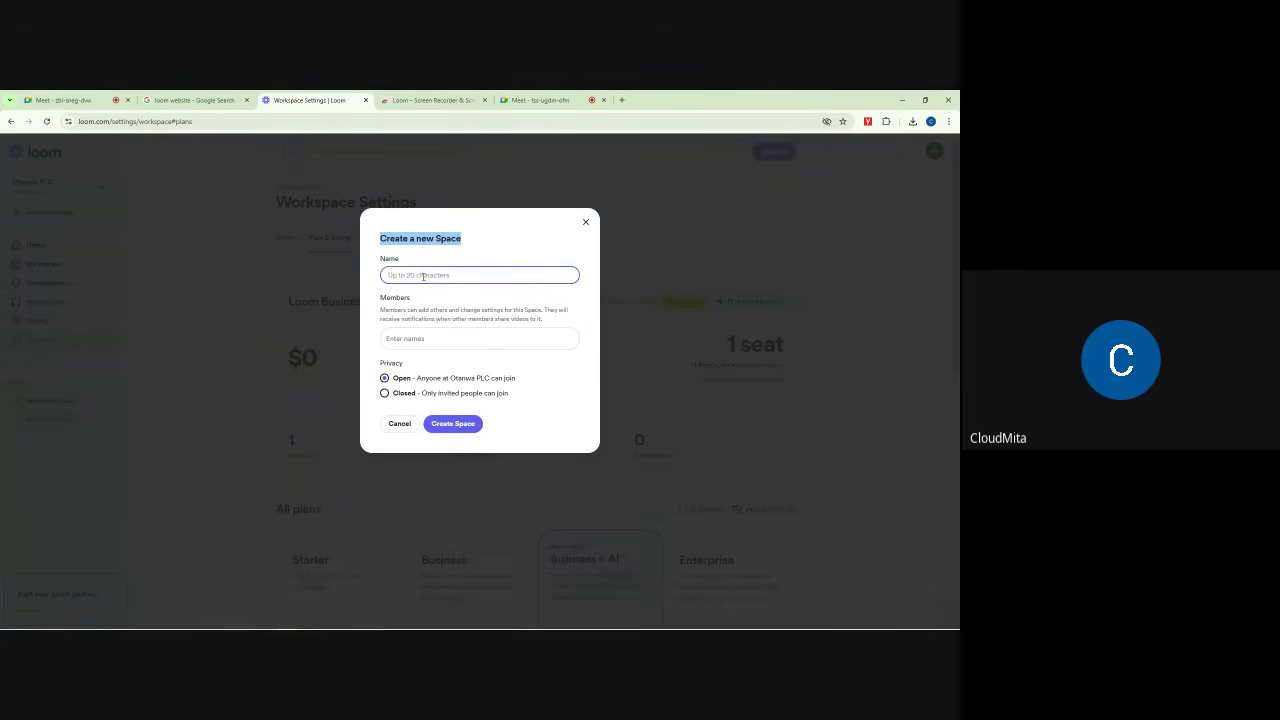
pyautogui.click(586, 221)
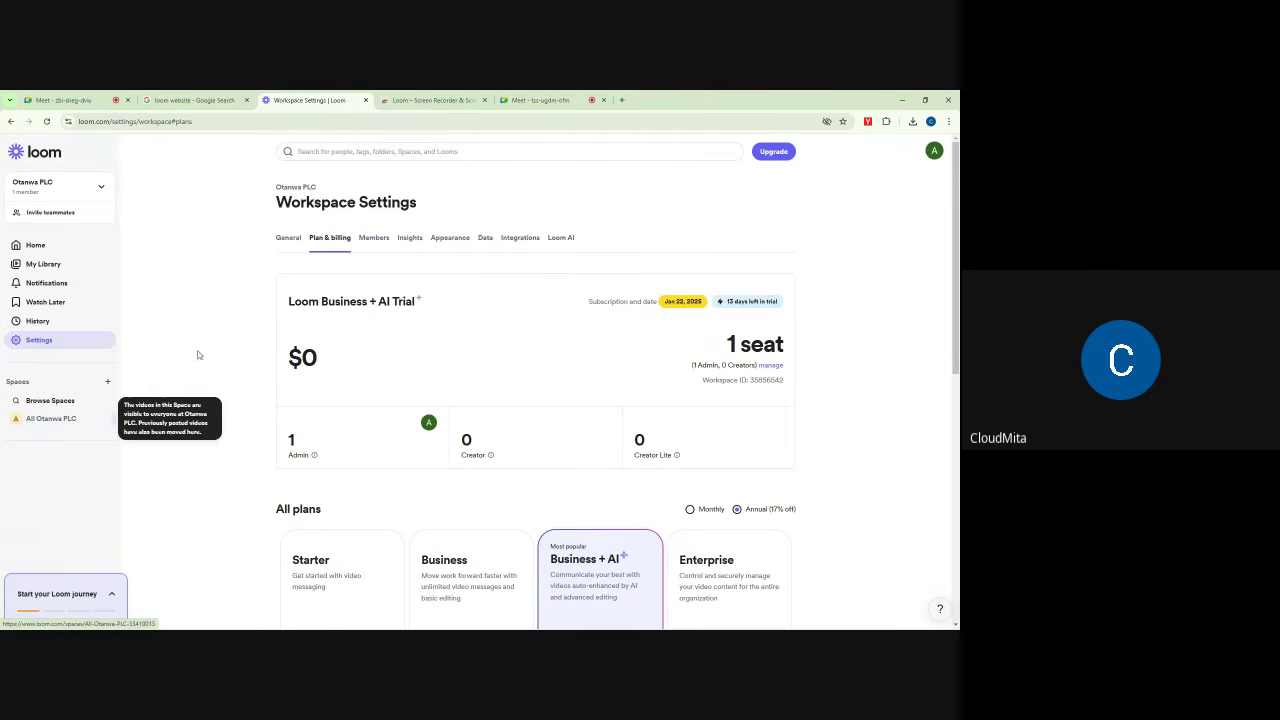
# Step: Create an open Space named 'Otanwa Runs Limited'
pyautogui.click(108, 382)
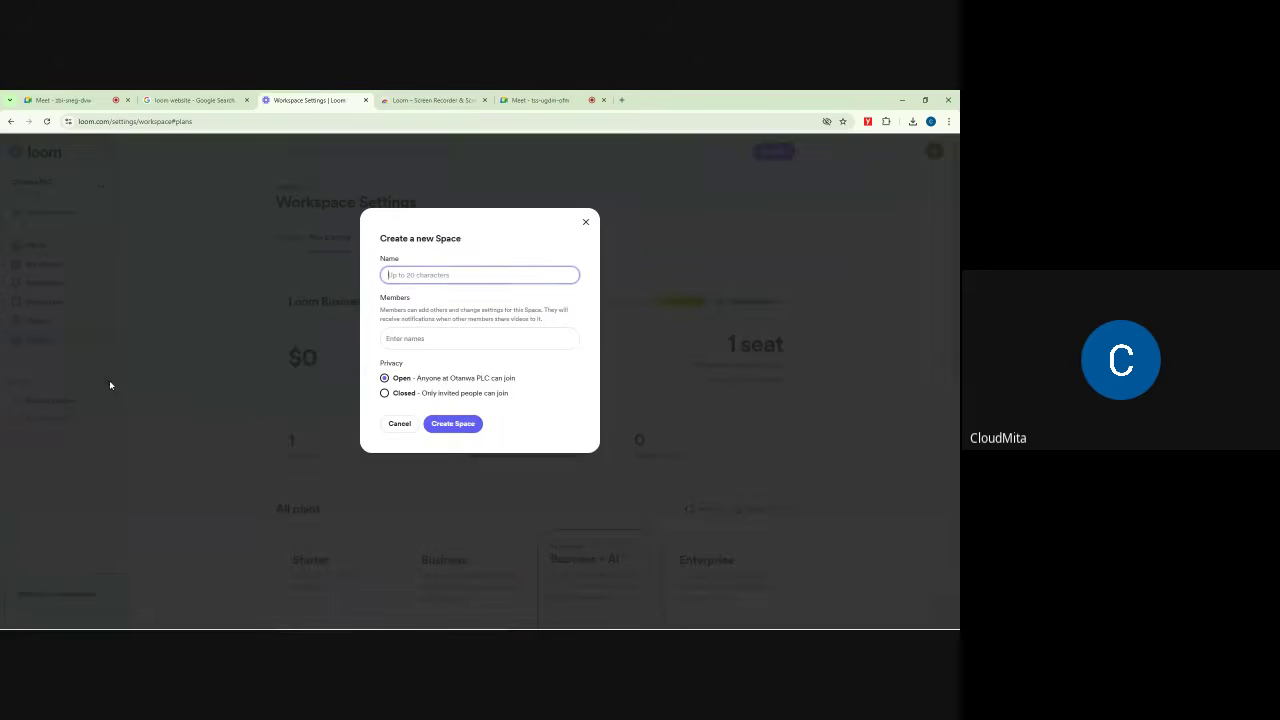
pyautogui.click(419, 275)
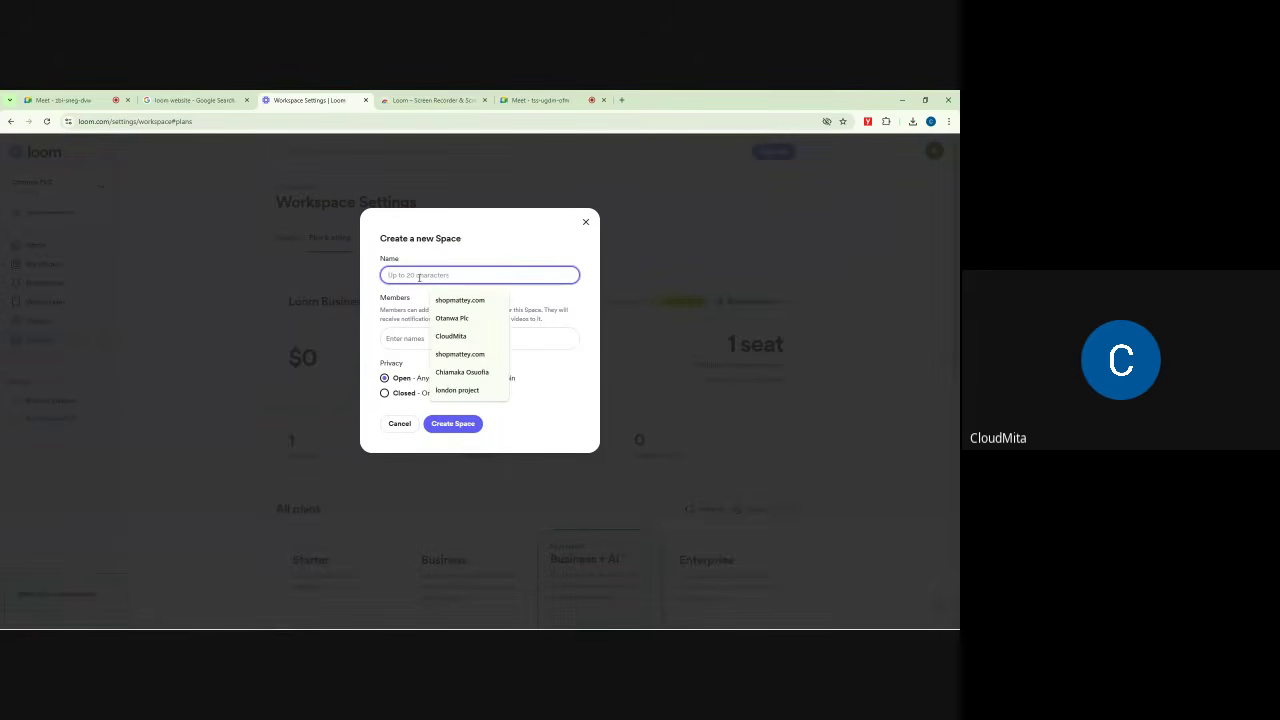
pyautogui.write('Otanwa ')
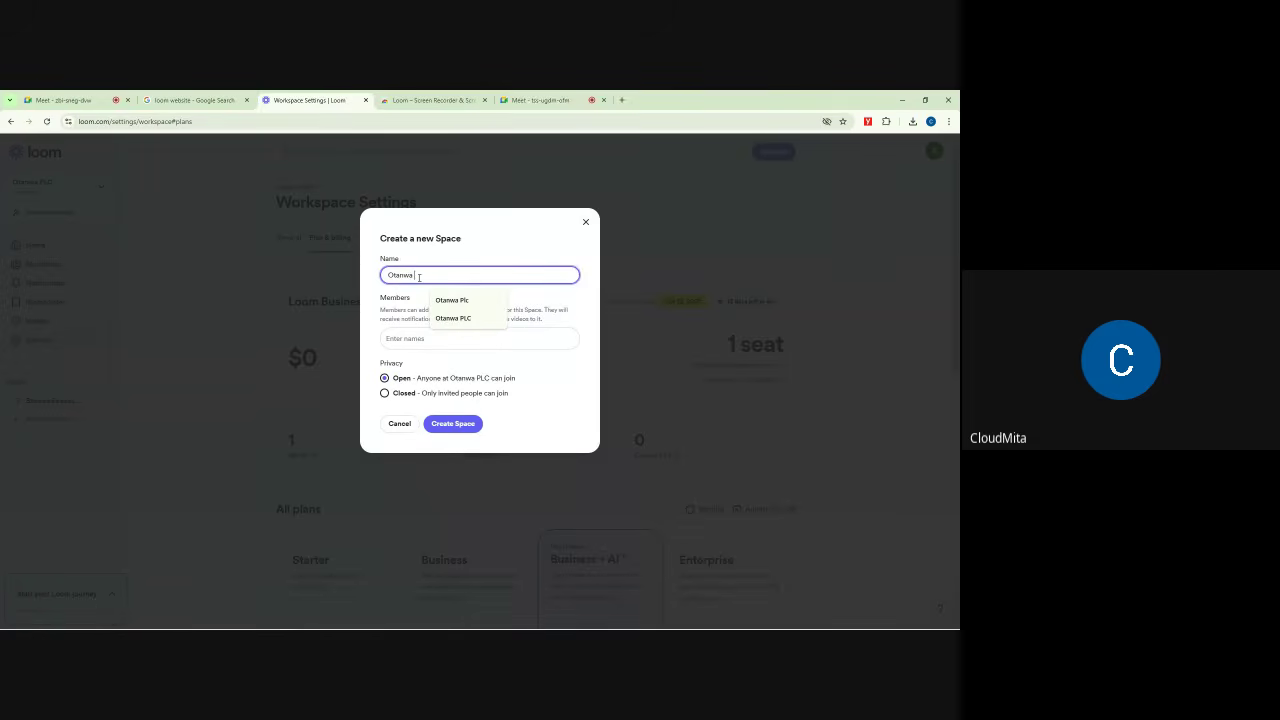
pyautogui.write('Rp')
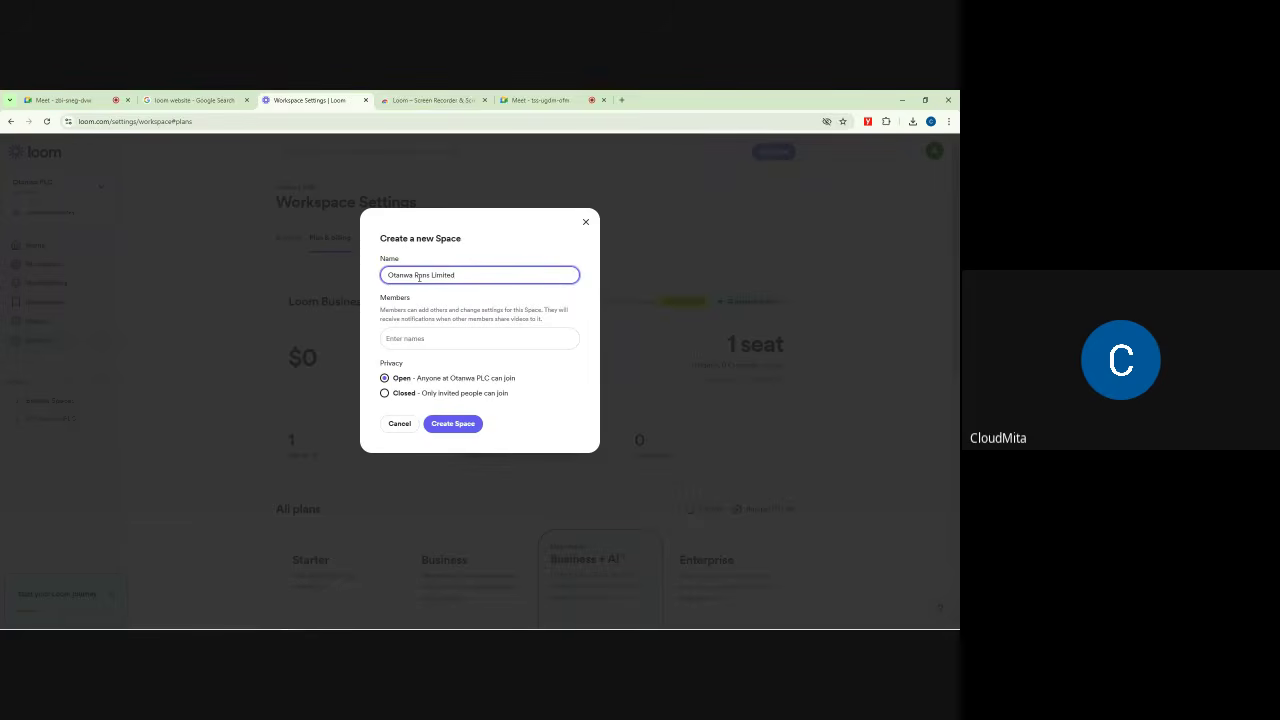
pyautogui.click(412, 339)
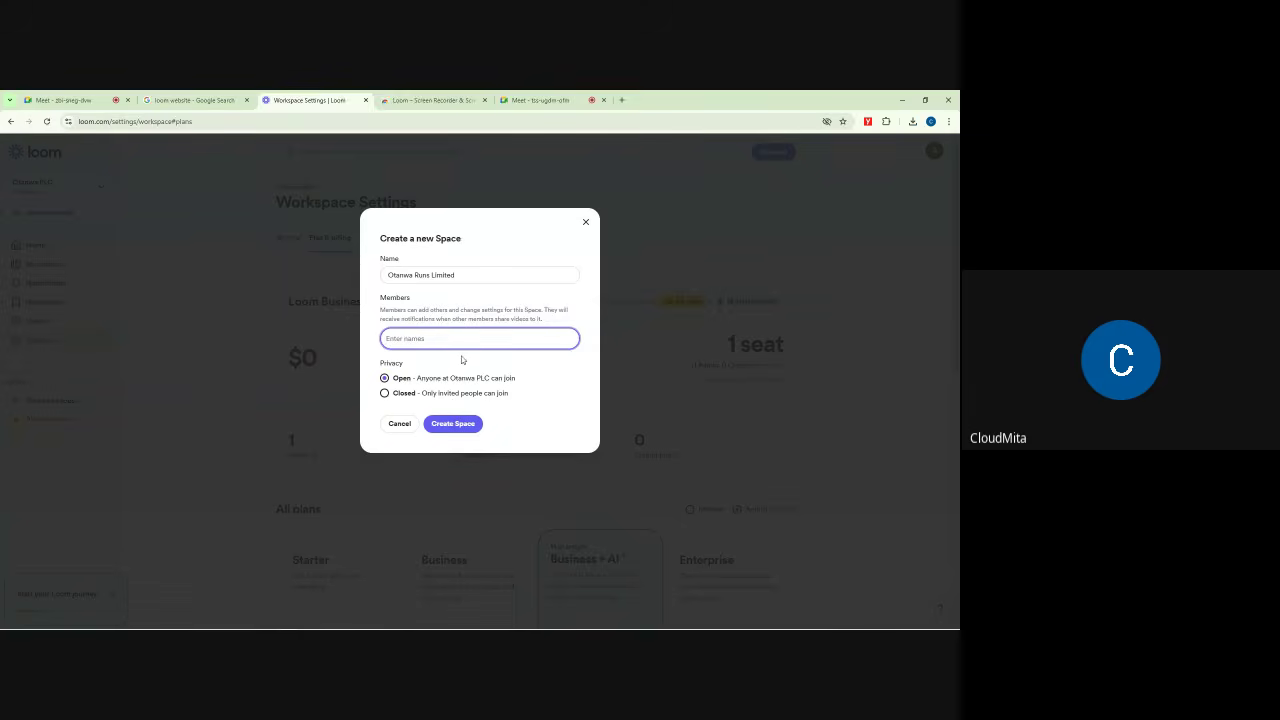
pyautogui.click(446, 428)
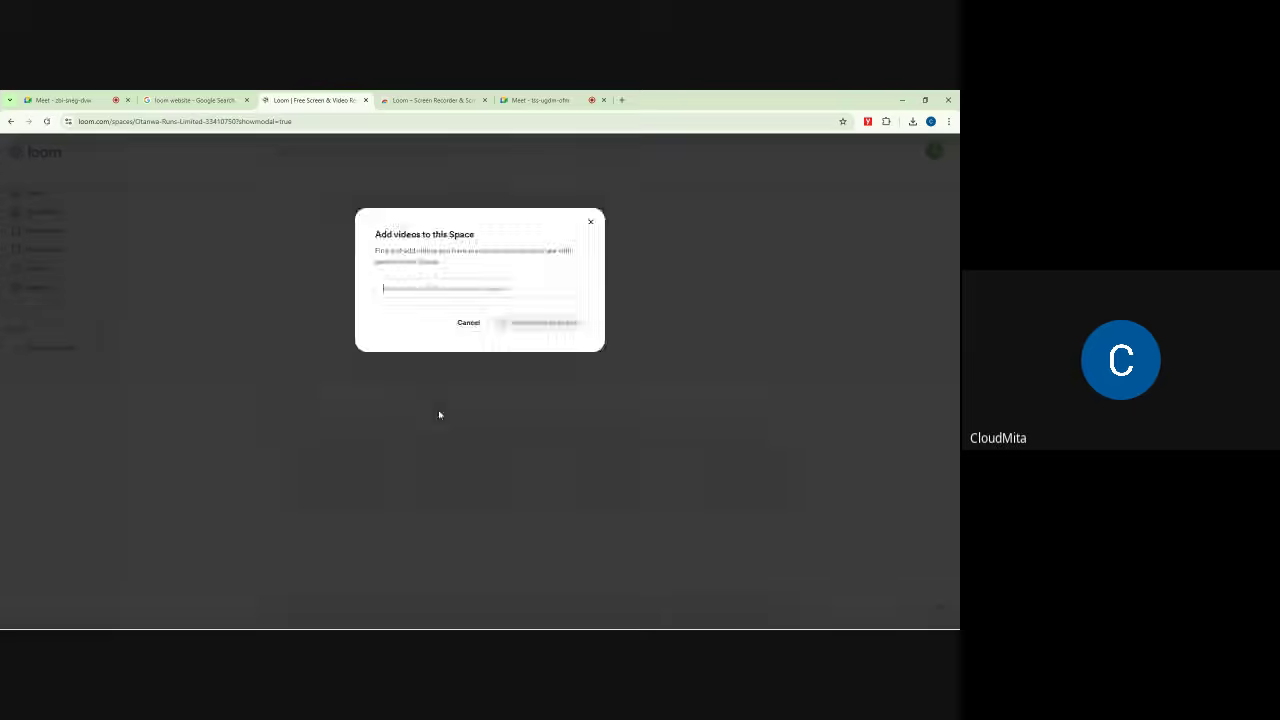
# Step: Close the 'Add videos to this Space' prompt on the new Otanwa Runs Limited Space
pyautogui.click(591, 219)
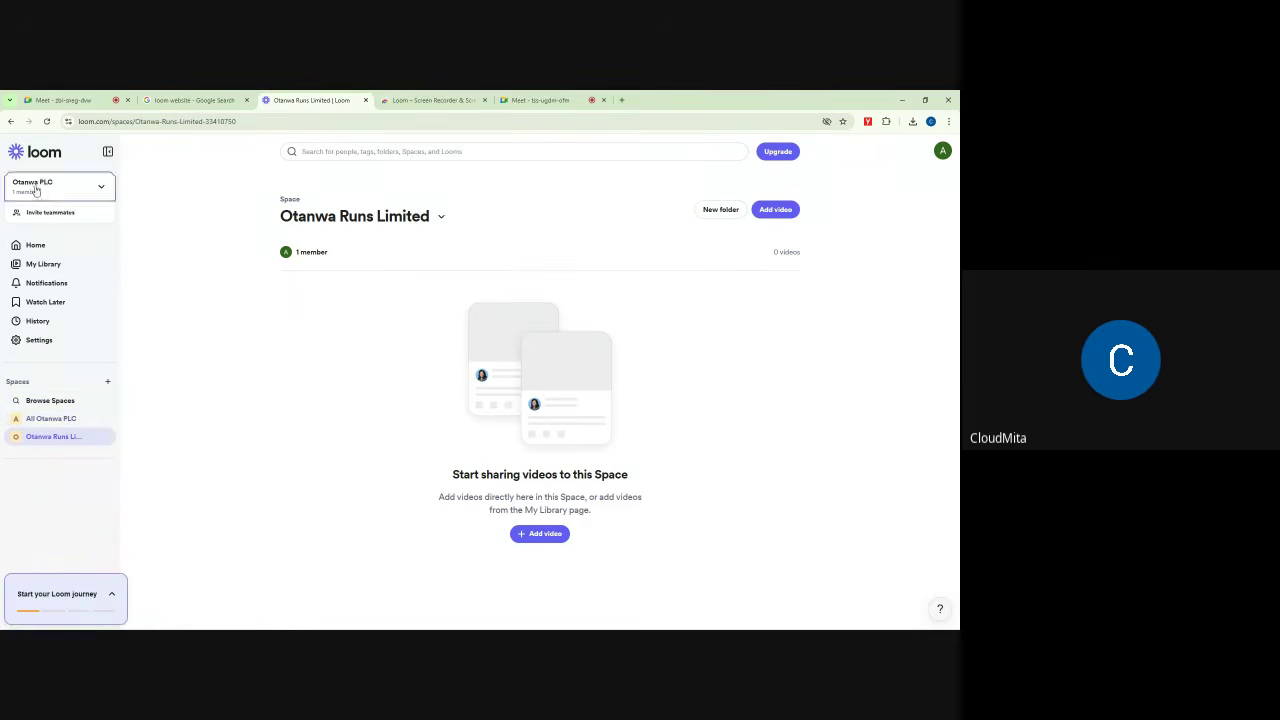
pyautogui.moveTo(103, 190)
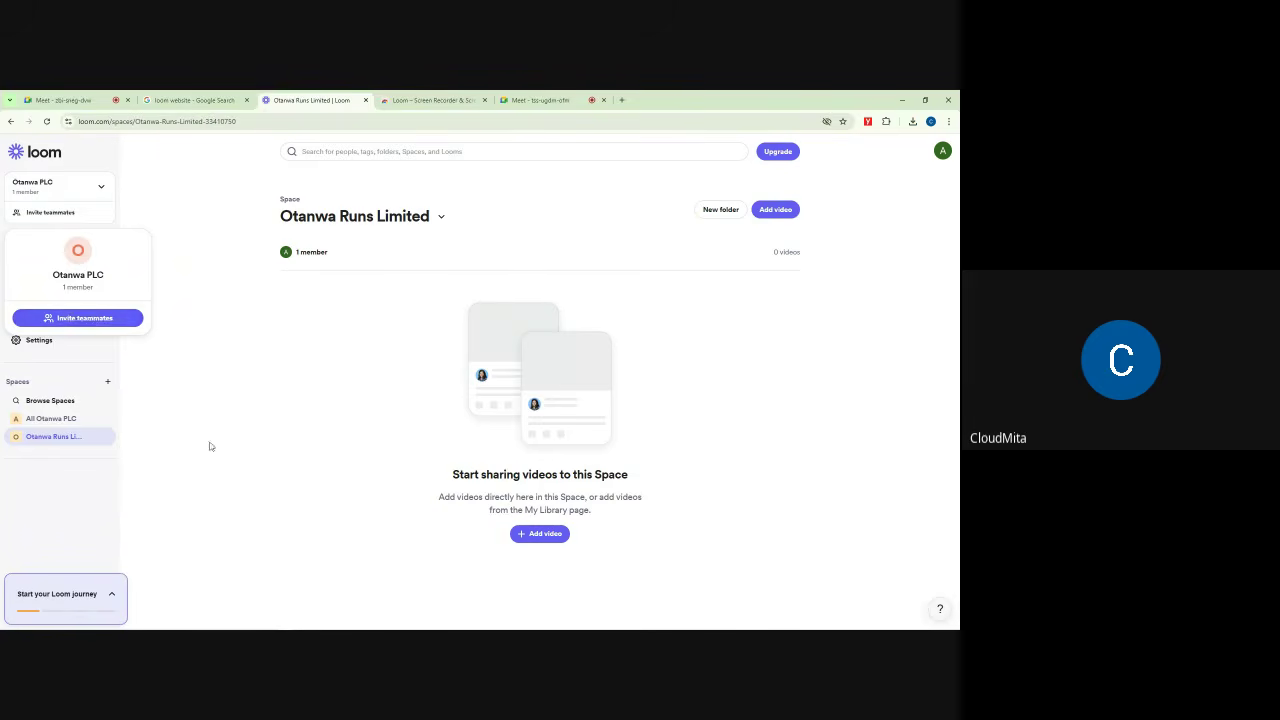
# Step: Browse the All Otanwa PLC and Otanwa Runs Limited Spaces, highlighting each title
pyautogui.click(46, 419)
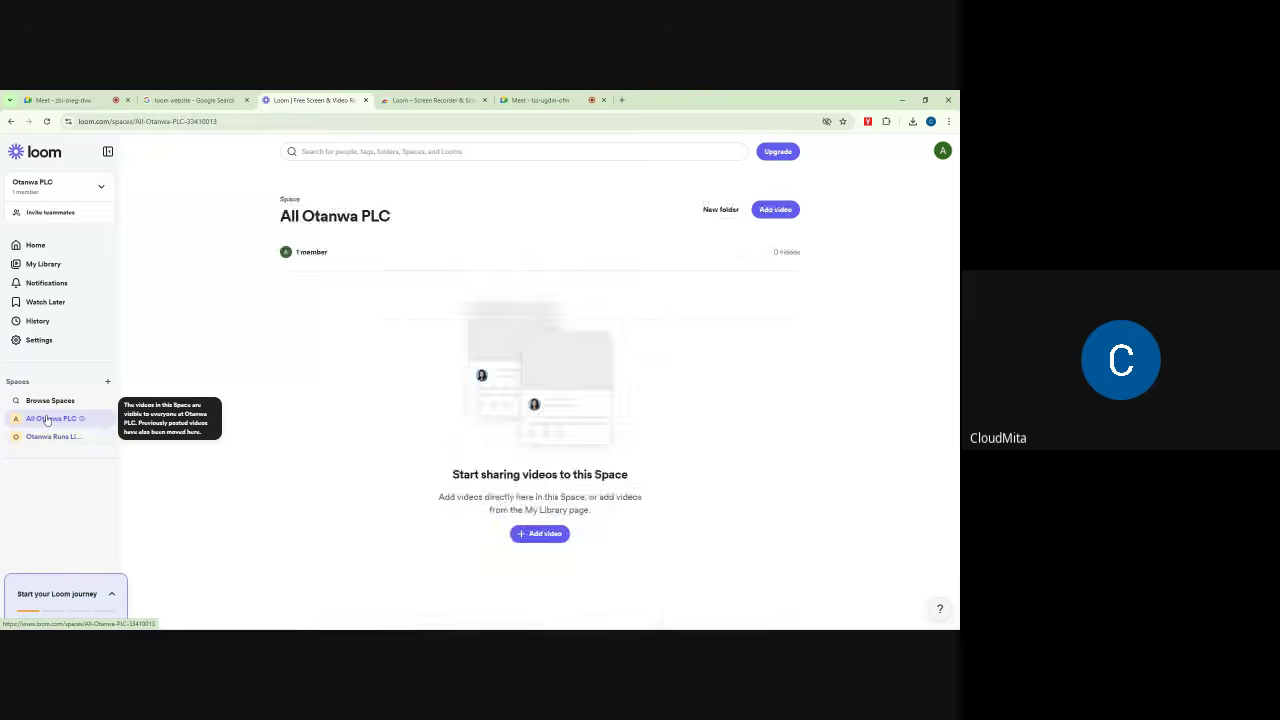
pyautogui.moveTo(282, 194); pyautogui.dragTo(401, 226)
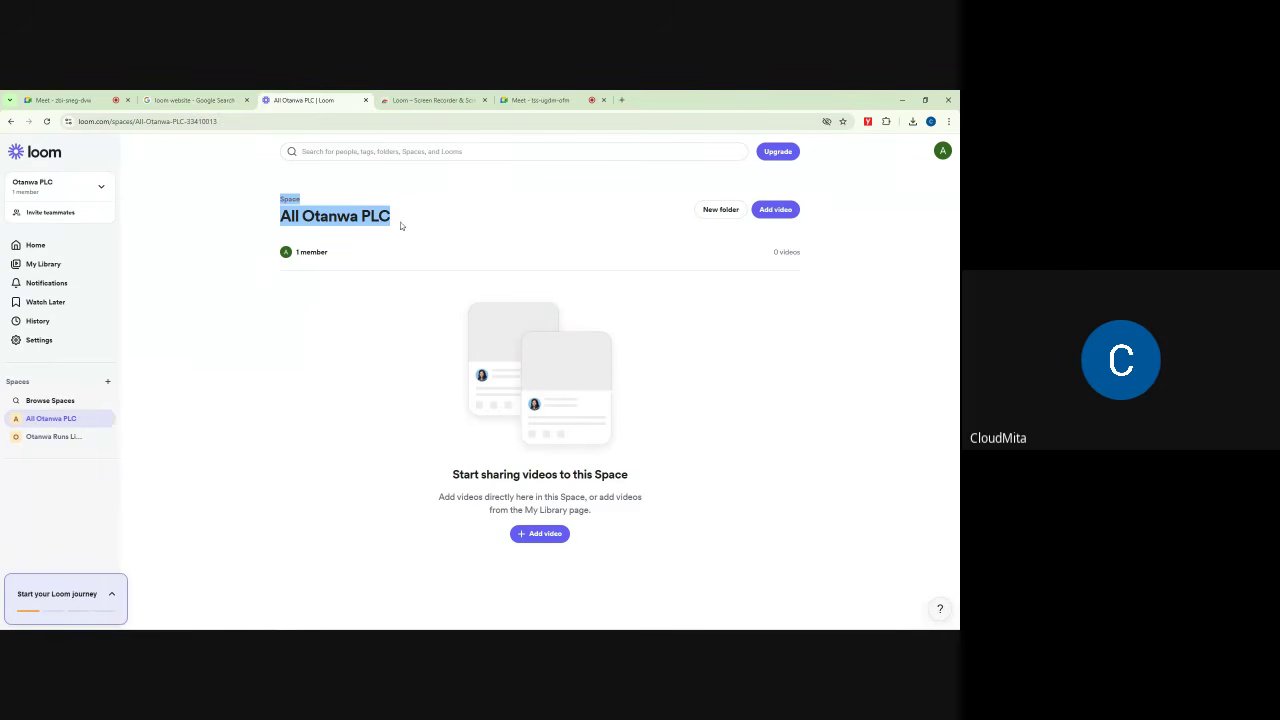
pyautogui.click(337, 216)
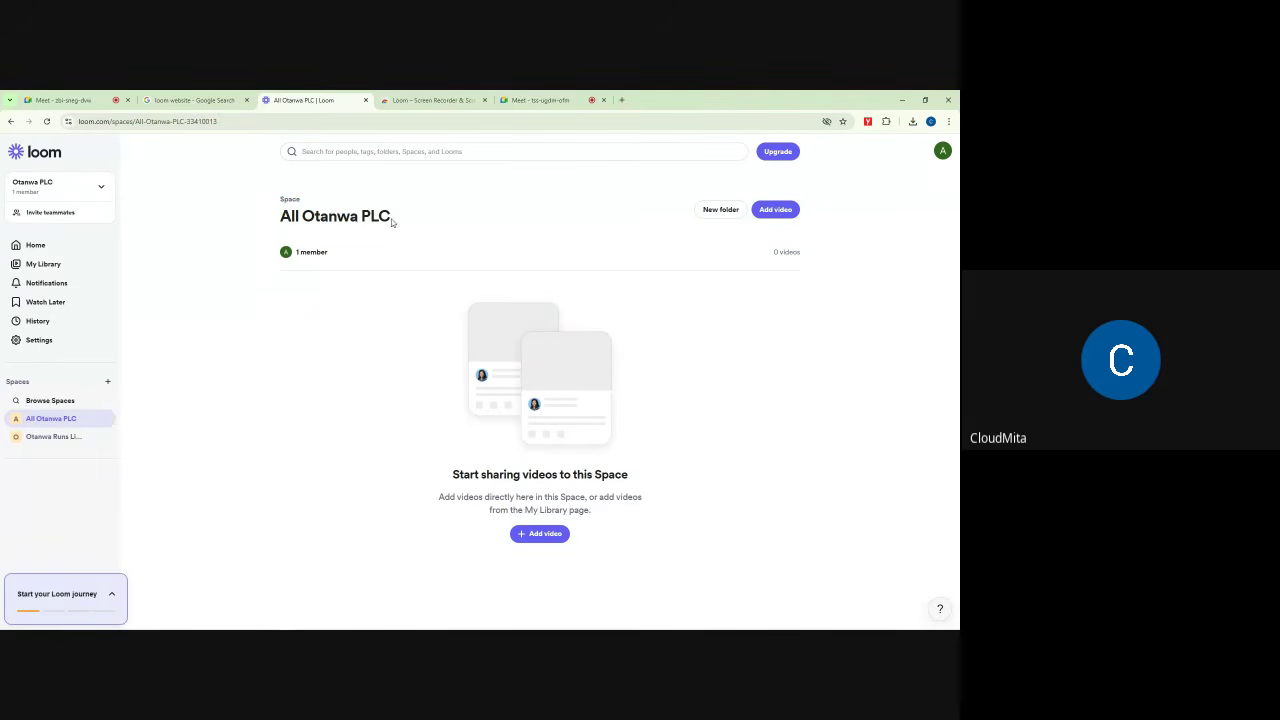
pyautogui.click(45, 437)
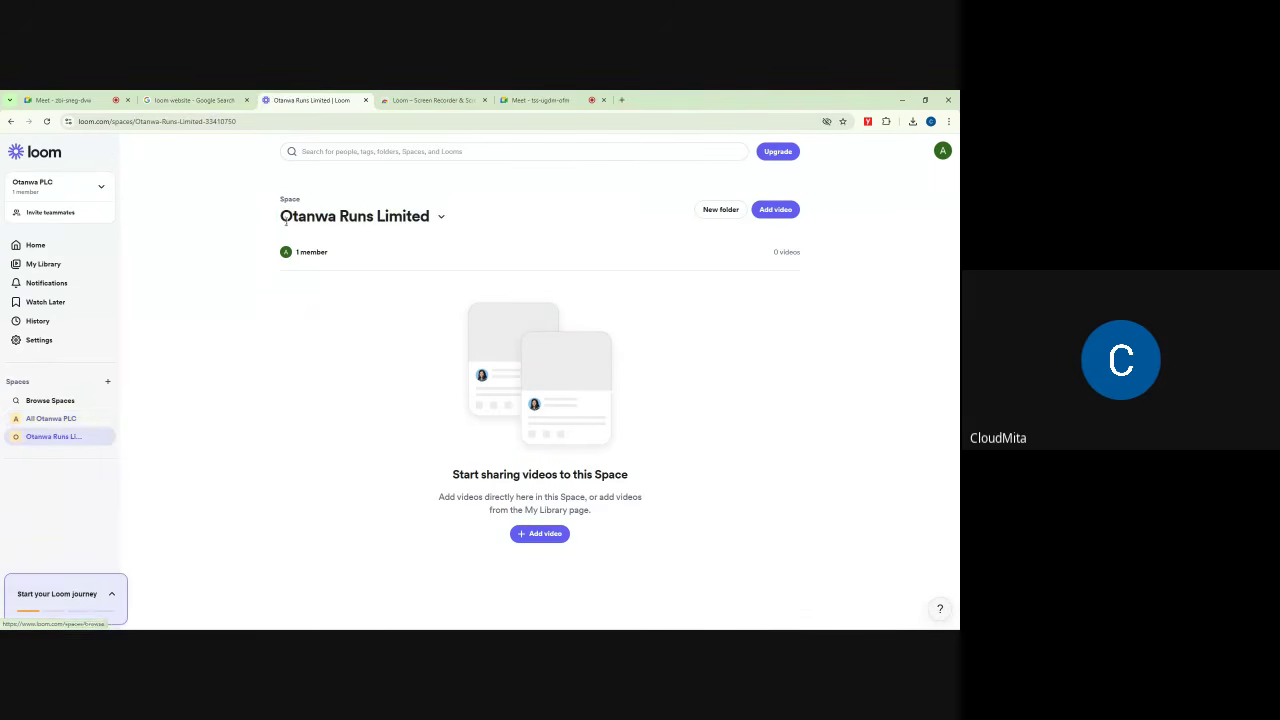
pyautogui.moveTo(285, 221); pyautogui.dragTo(430, 214)
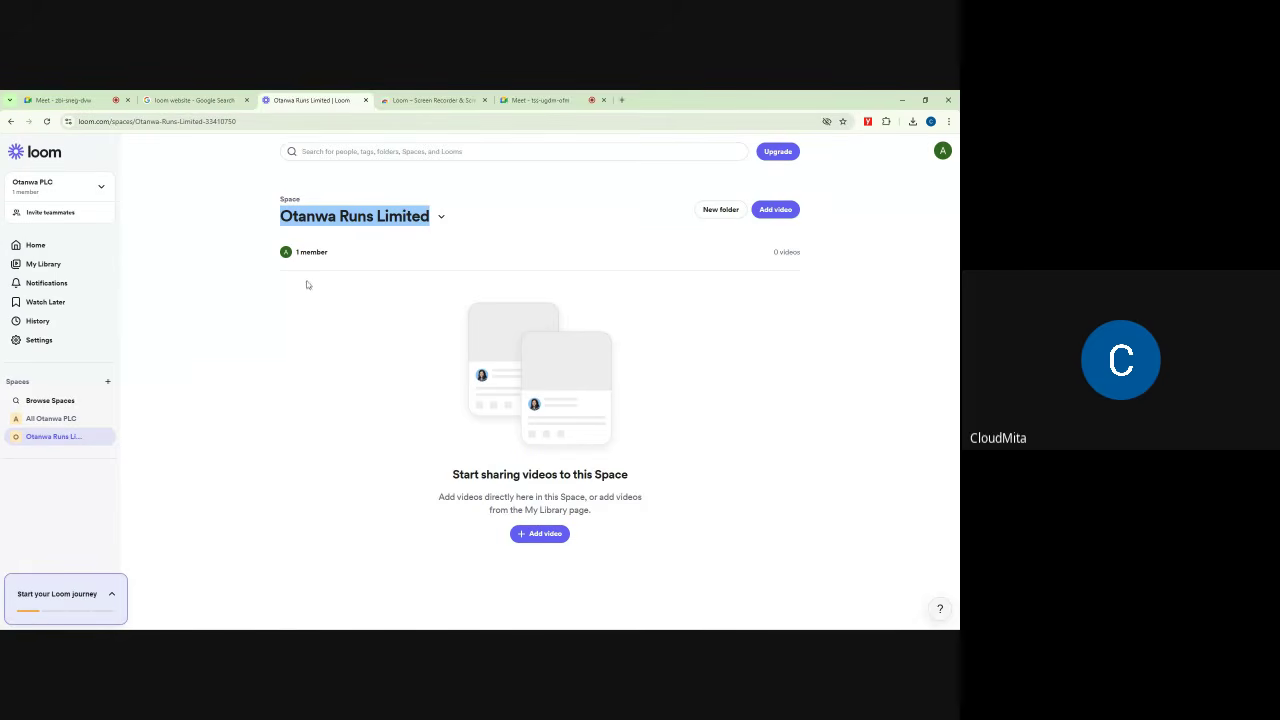
pyautogui.click(240, 211)
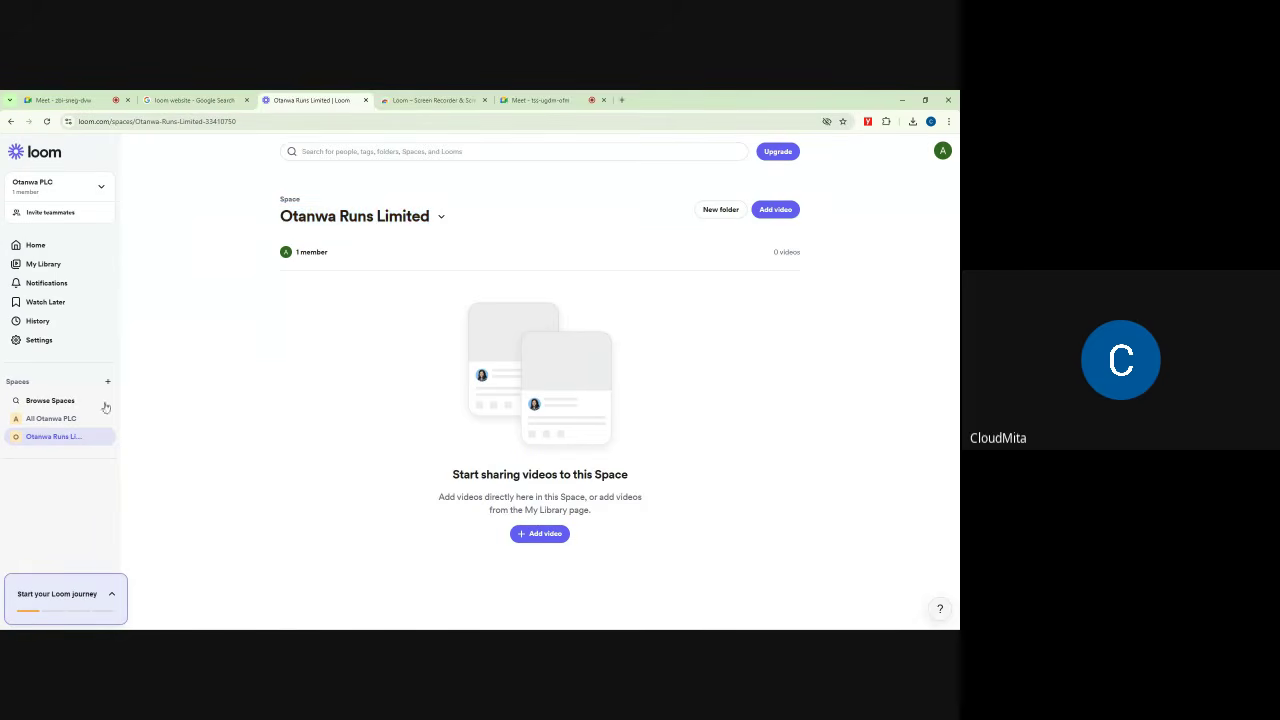
# Step: Open and dismiss the Otanwa Runs Limited Space options, then revisit both Spaces
pyautogui.click(442, 217)
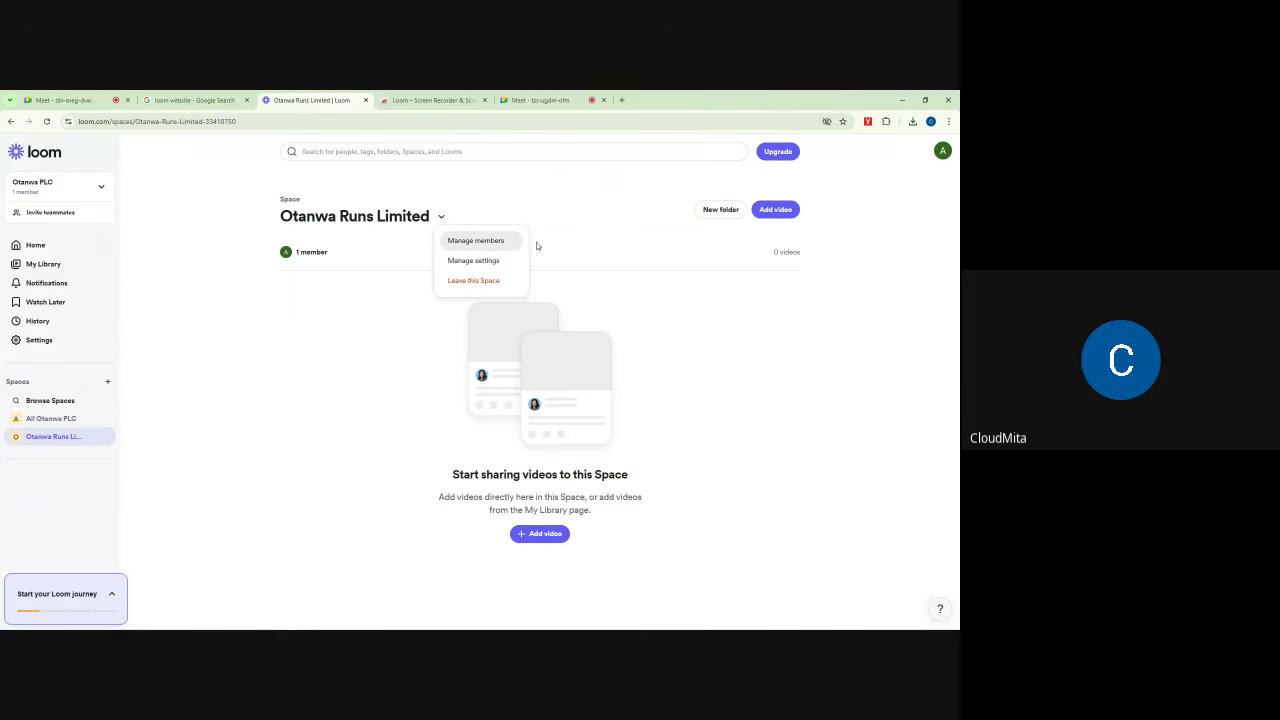
pyautogui.click(187, 225)
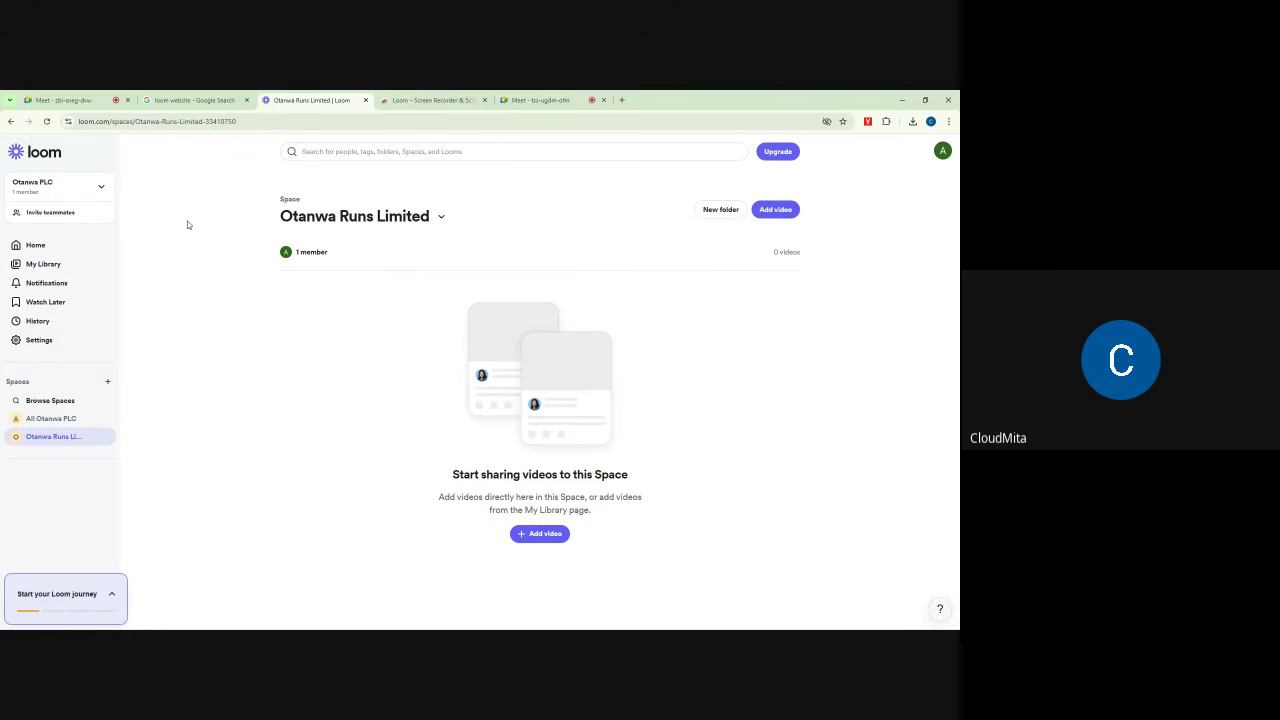
pyautogui.click(59, 421)
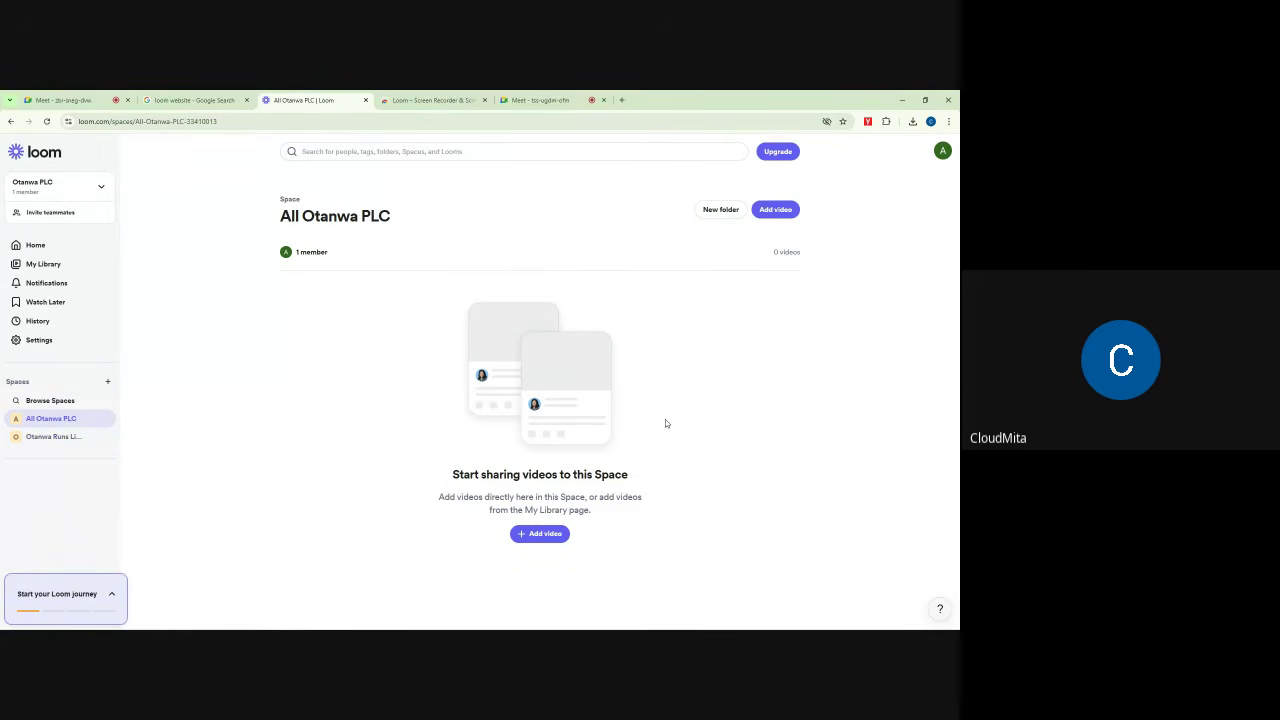
pyautogui.click(54, 437)
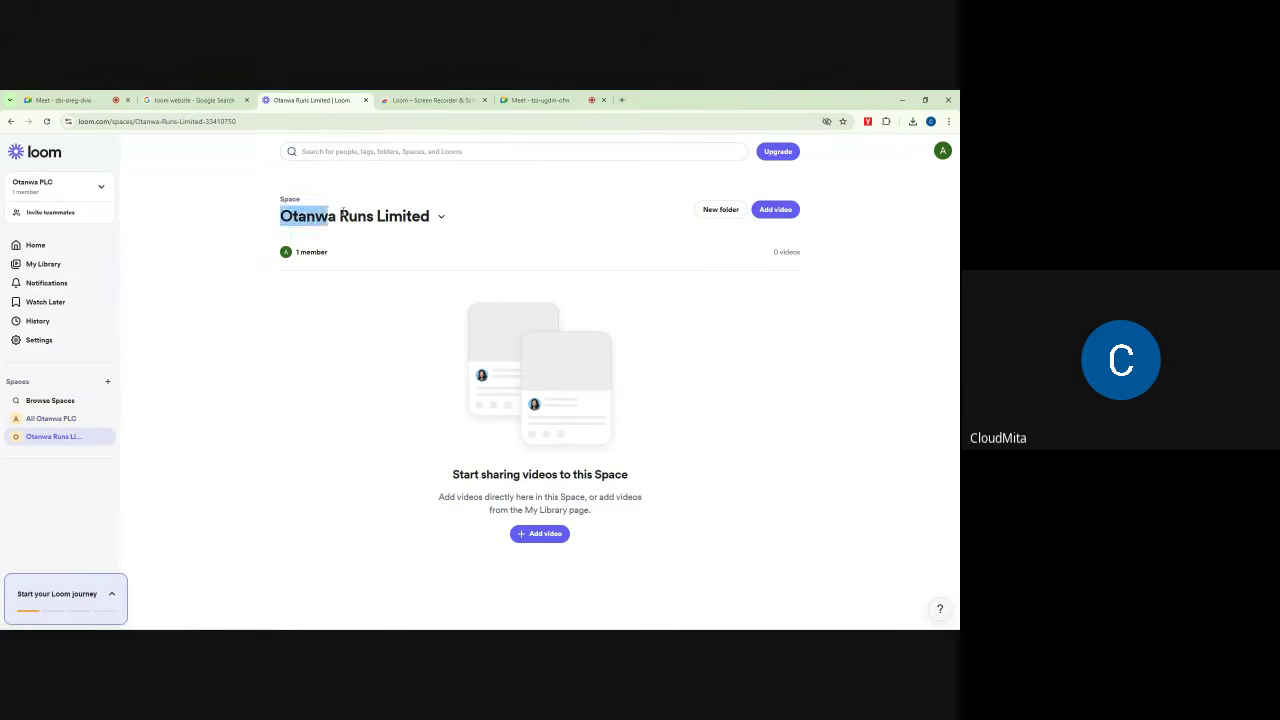
pyautogui.tripleClick(437, 208)
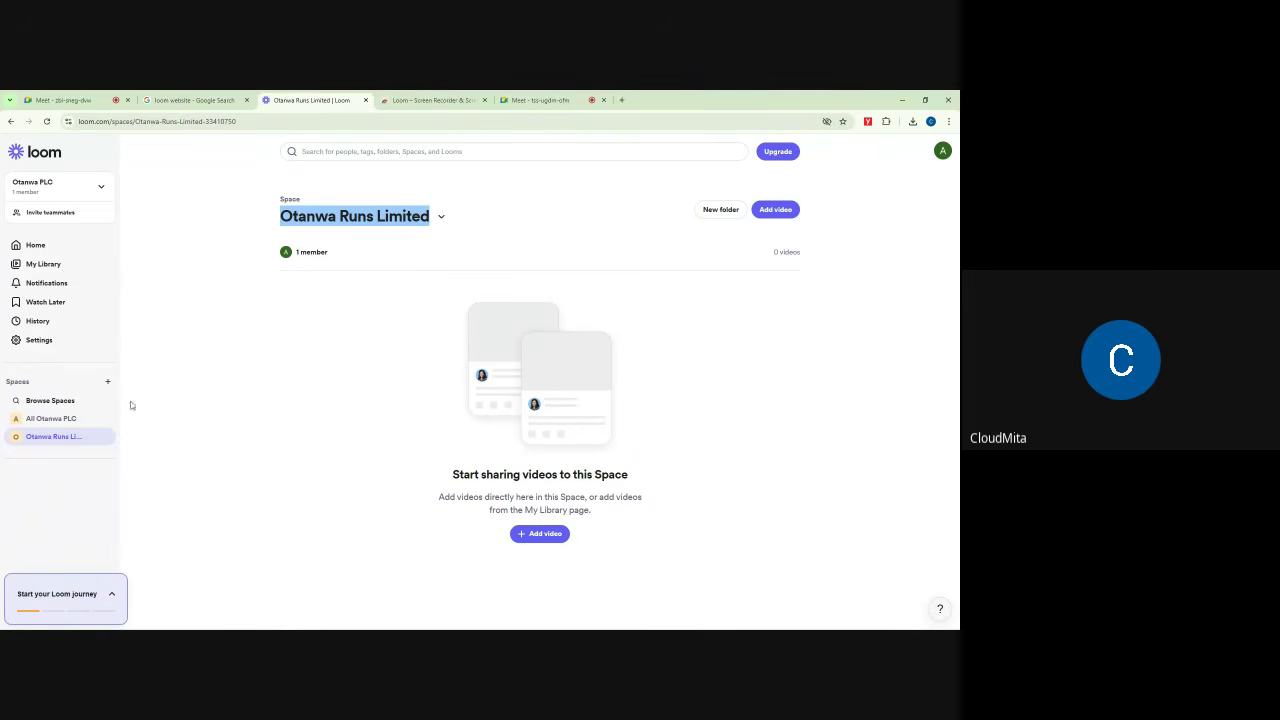
# Step: Show All Otanwa PLC, expand and collapse the Loom journey checklist, then open My Library
pyautogui.click(44, 420)
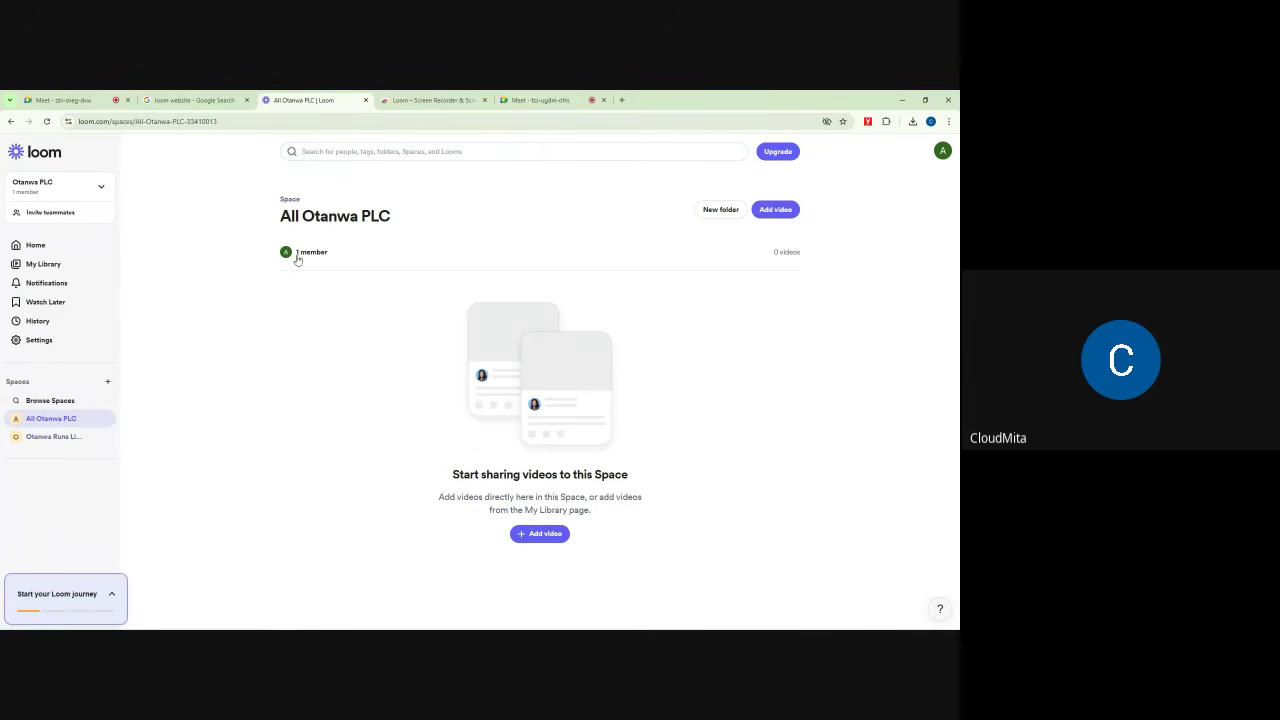
pyautogui.moveTo(274, 210); pyautogui.dragTo(440, 218)
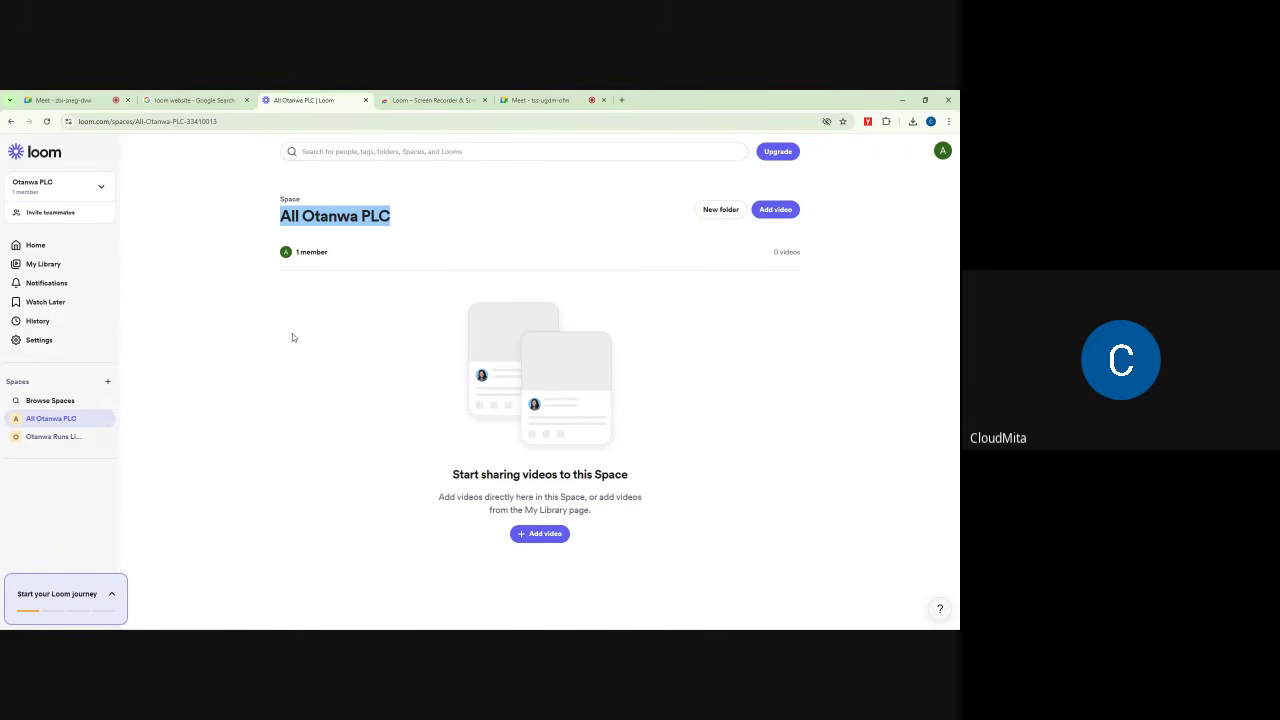
pyautogui.click(113, 593)
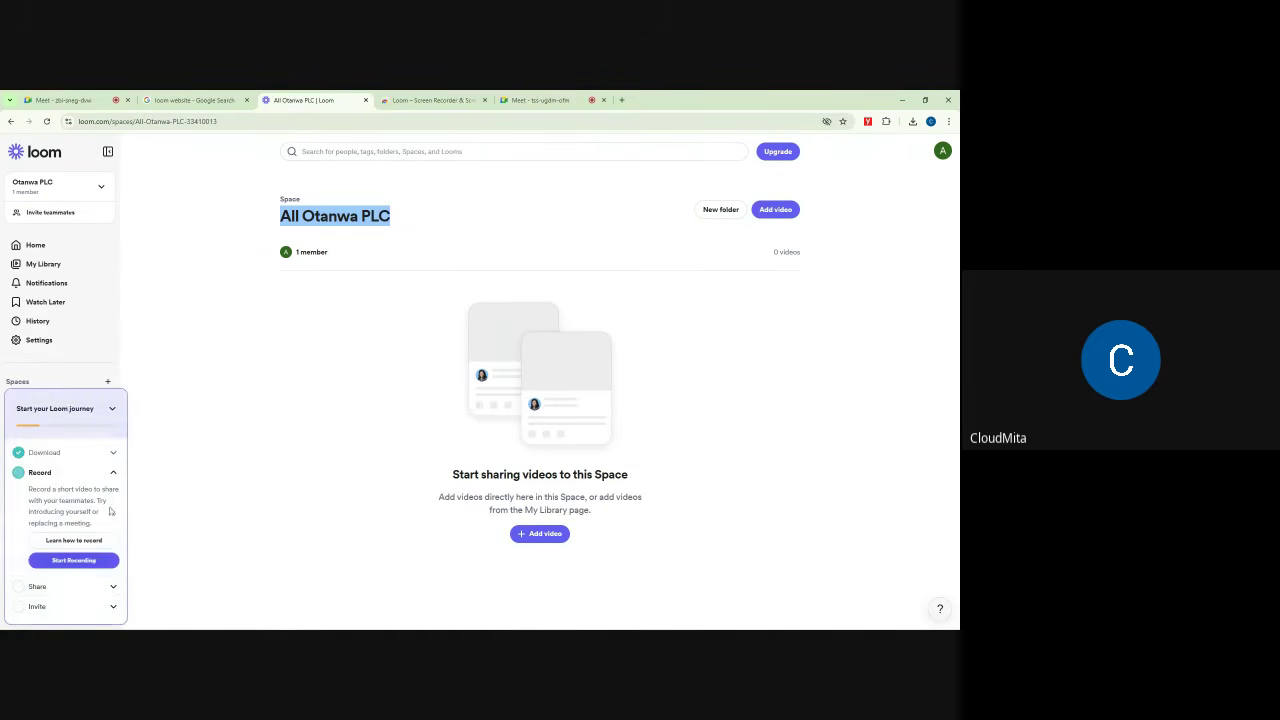
pyautogui.click(116, 409)
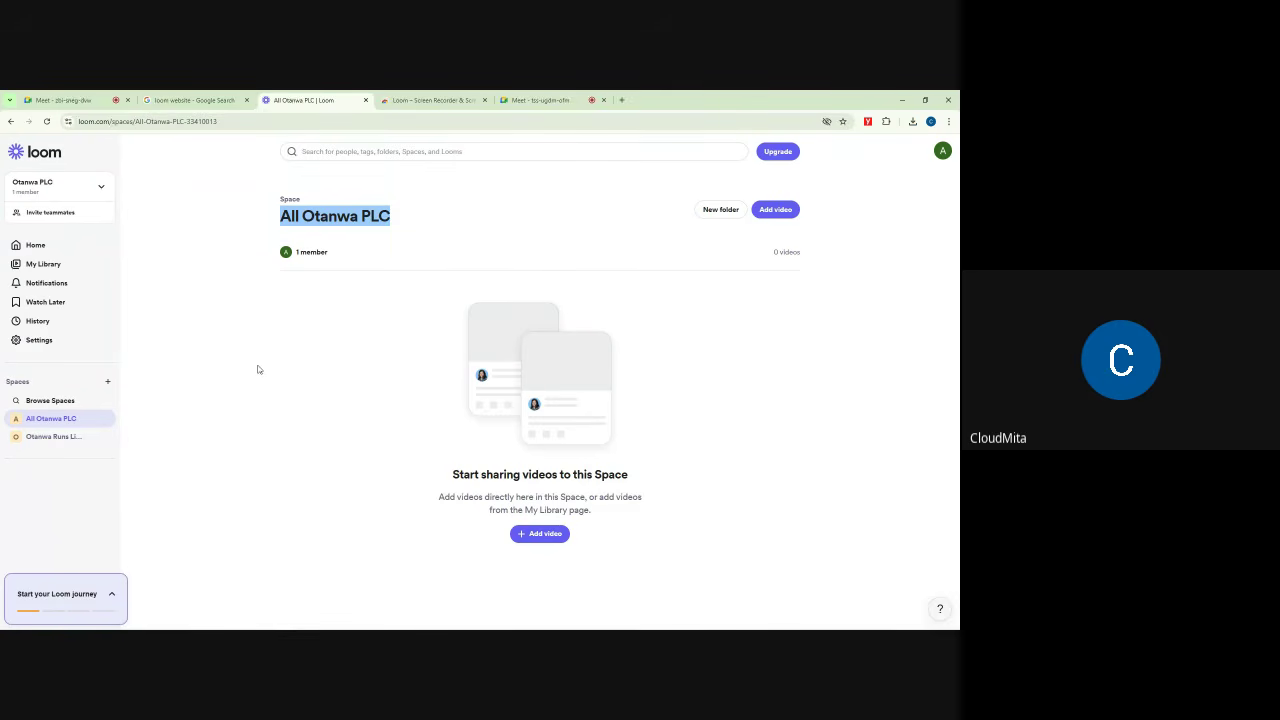
pyautogui.click(44, 264)
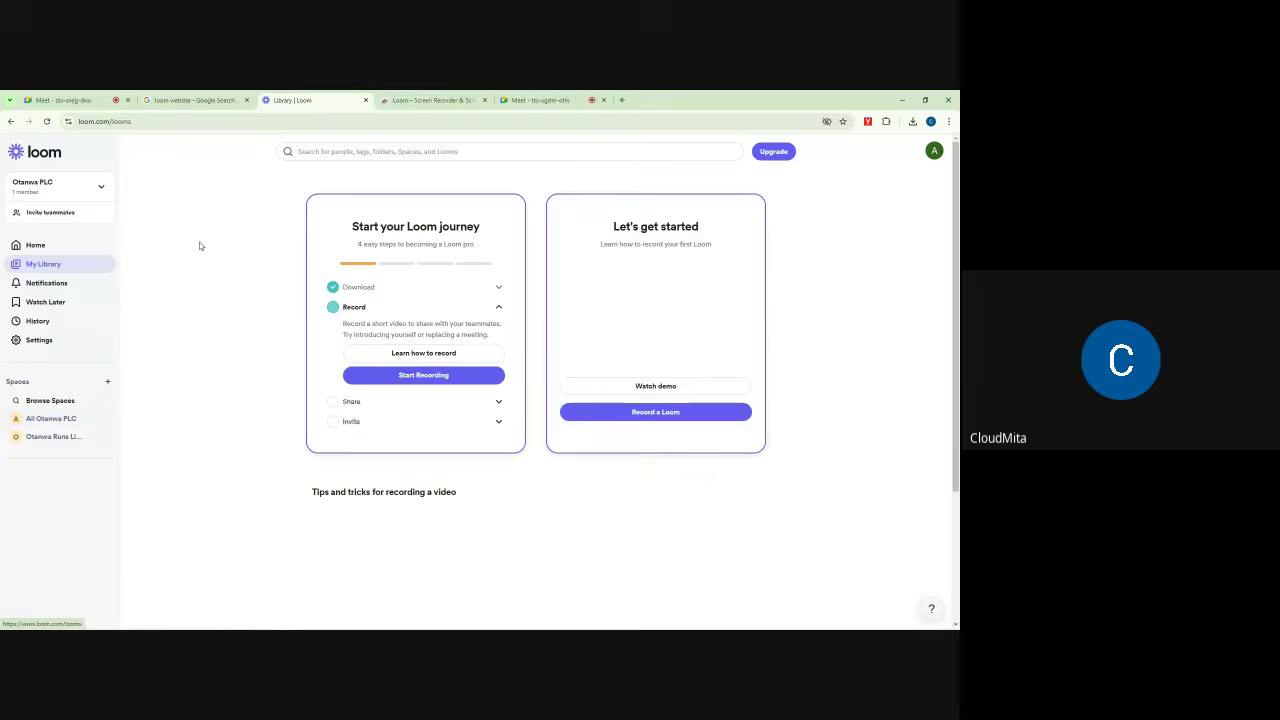
pyautogui.click(79, 98)
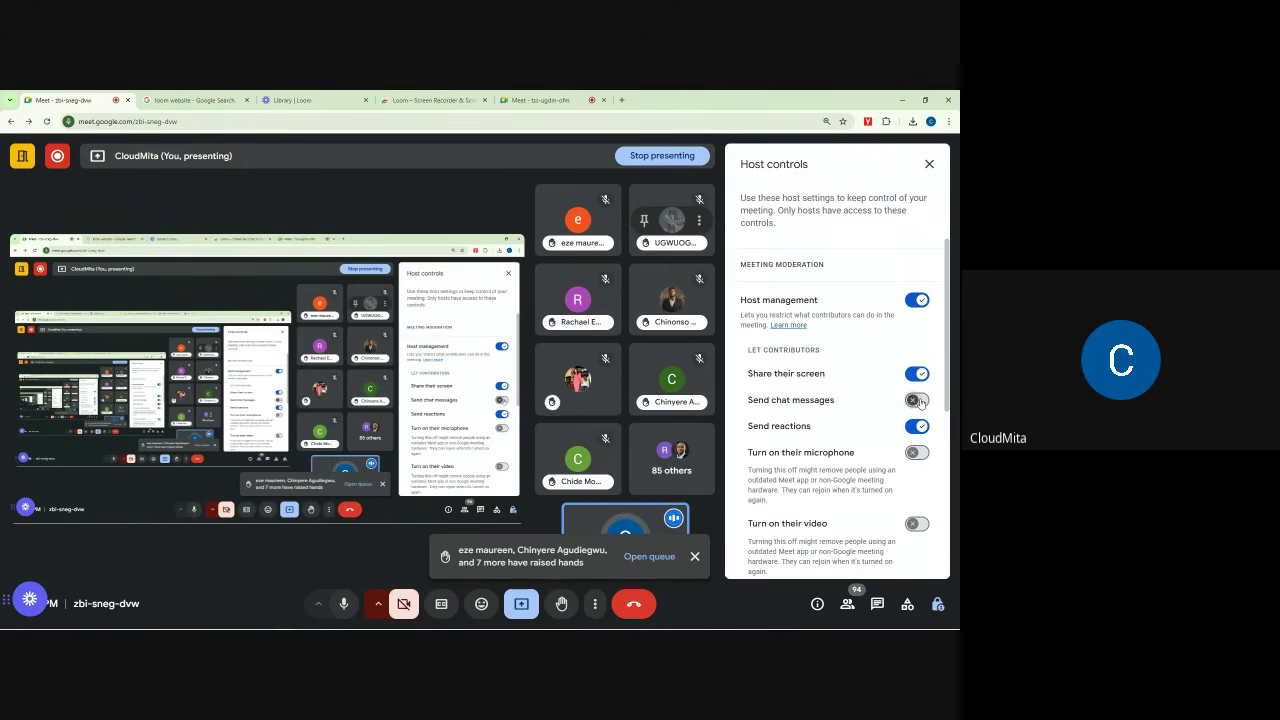
# Step: Allow contributor chat in both meetings and microphones in the tss-ugdm-ofm meeting
pyautogui.click(918, 400)
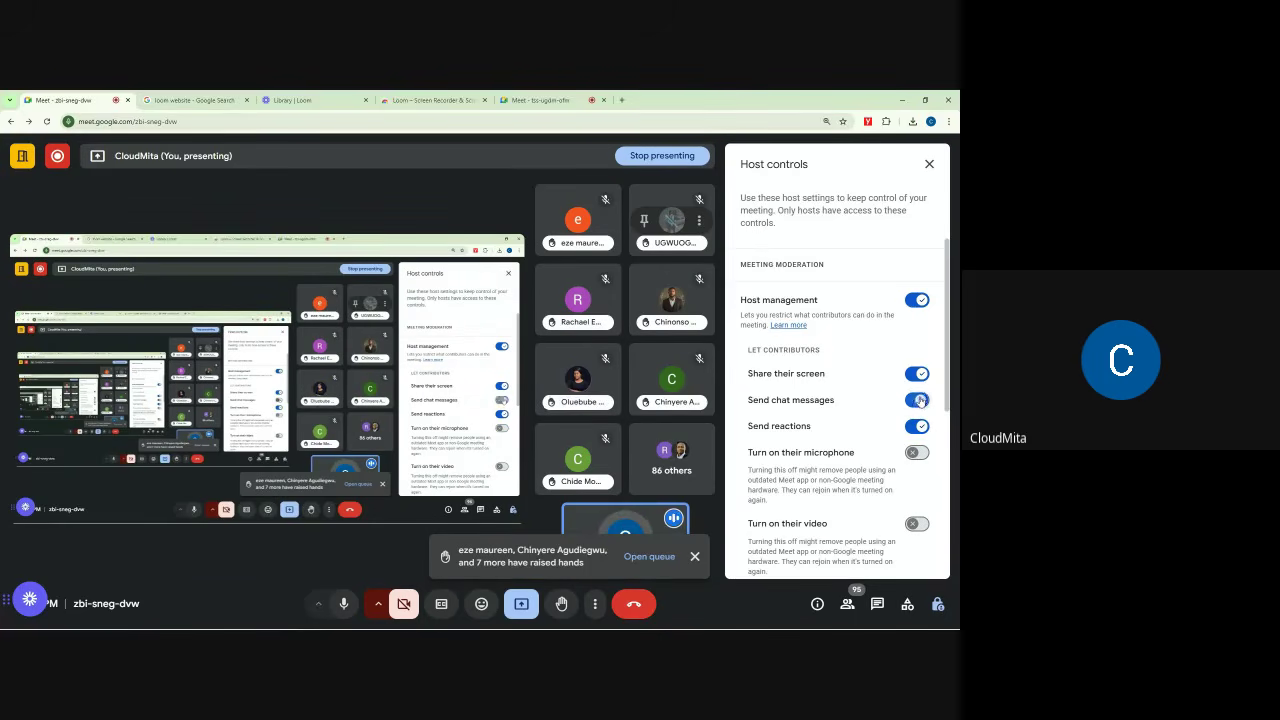
pyautogui.click(548, 95)
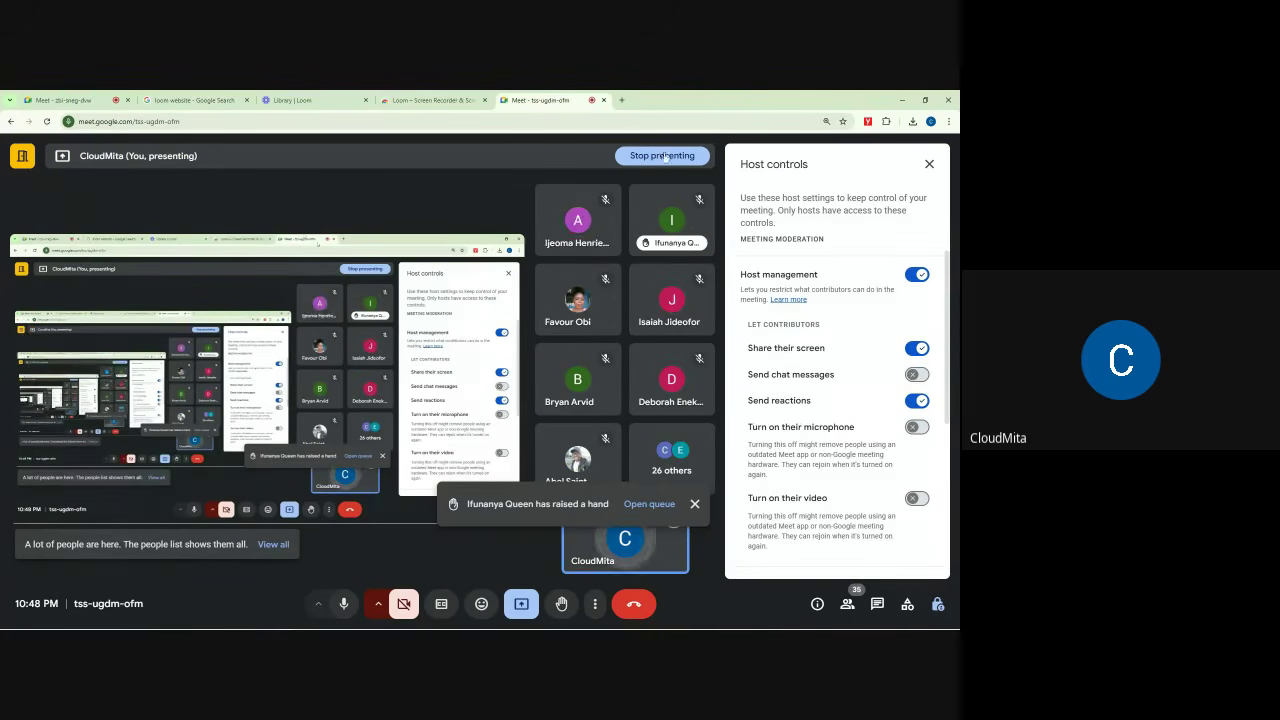
pyautogui.click(918, 375)
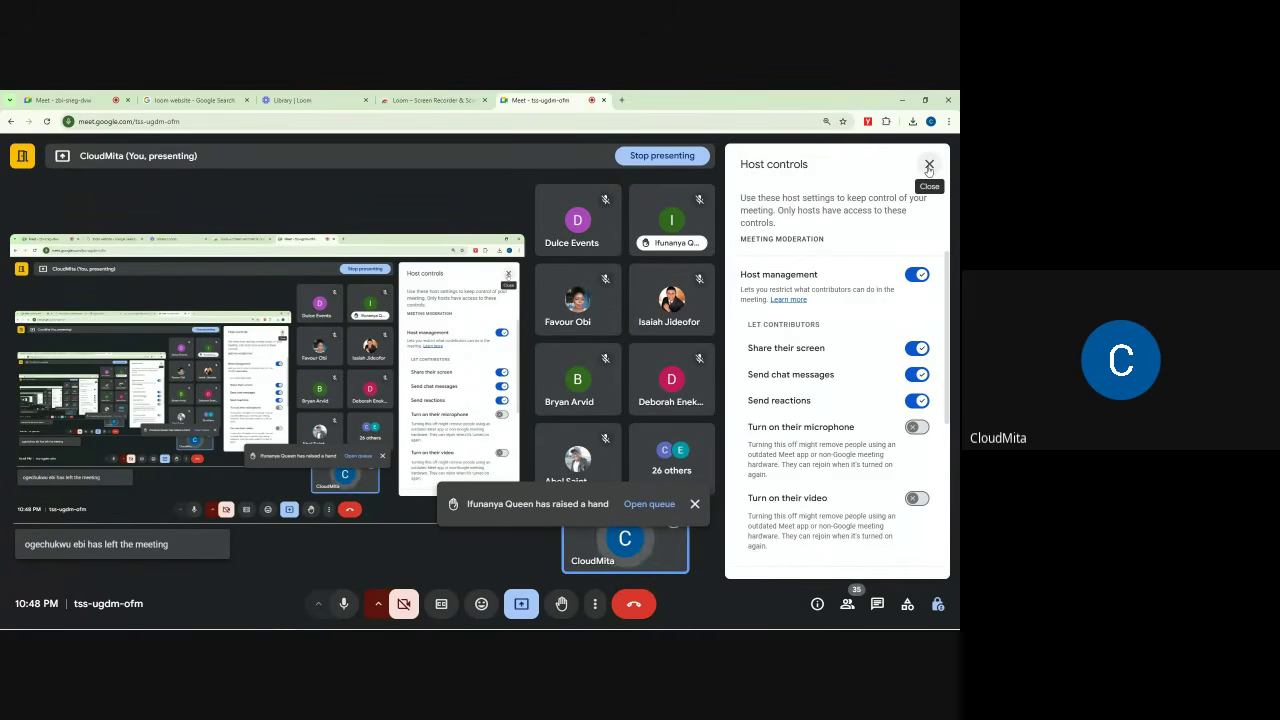
pyautogui.click(916, 427)
# Step: Close the host controls in both the tss-ugdm-ofm and zbi-sneg-dvw meetings
pyautogui.click(929, 164)
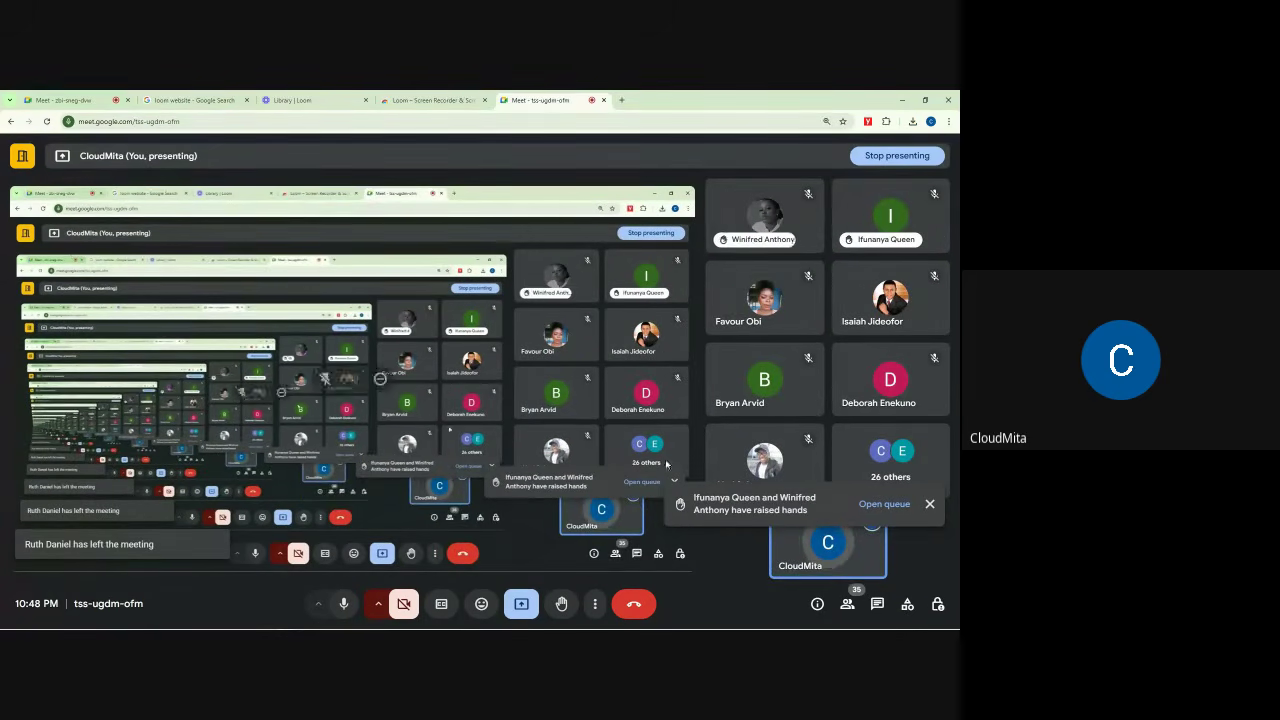
pyautogui.moveTo(838, 546)
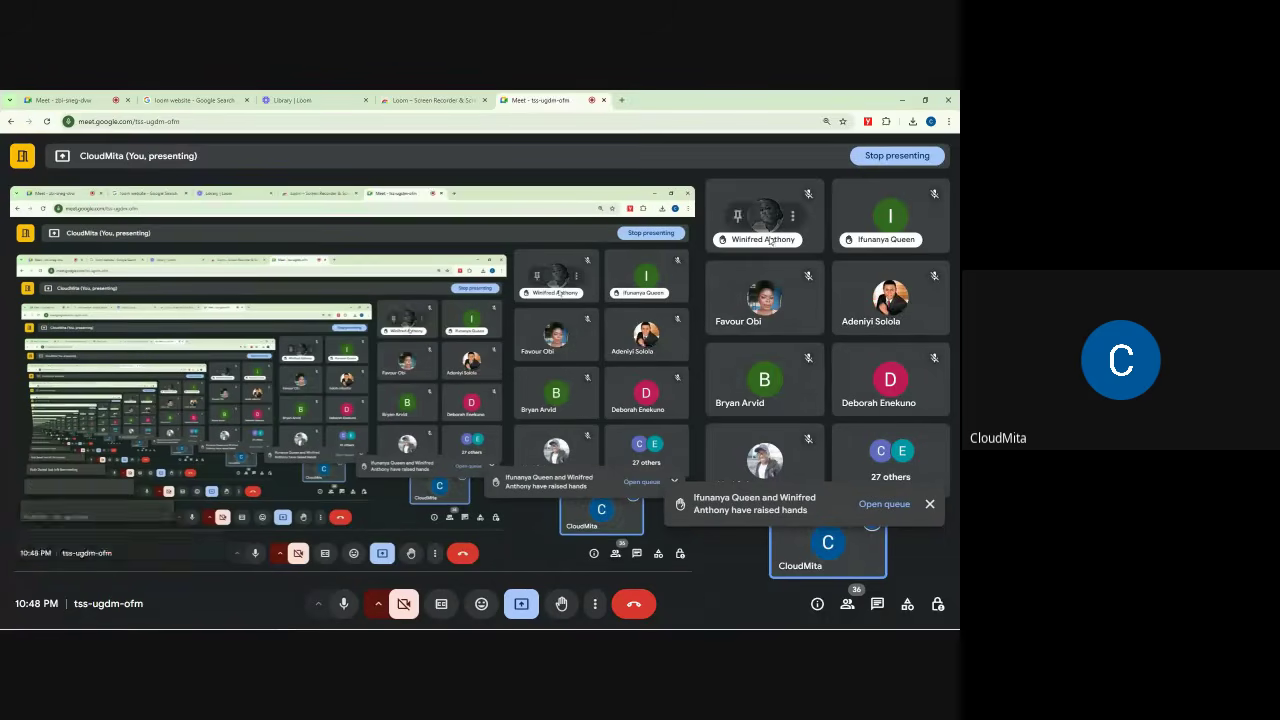
pyautogui.moveTo(792, 380)
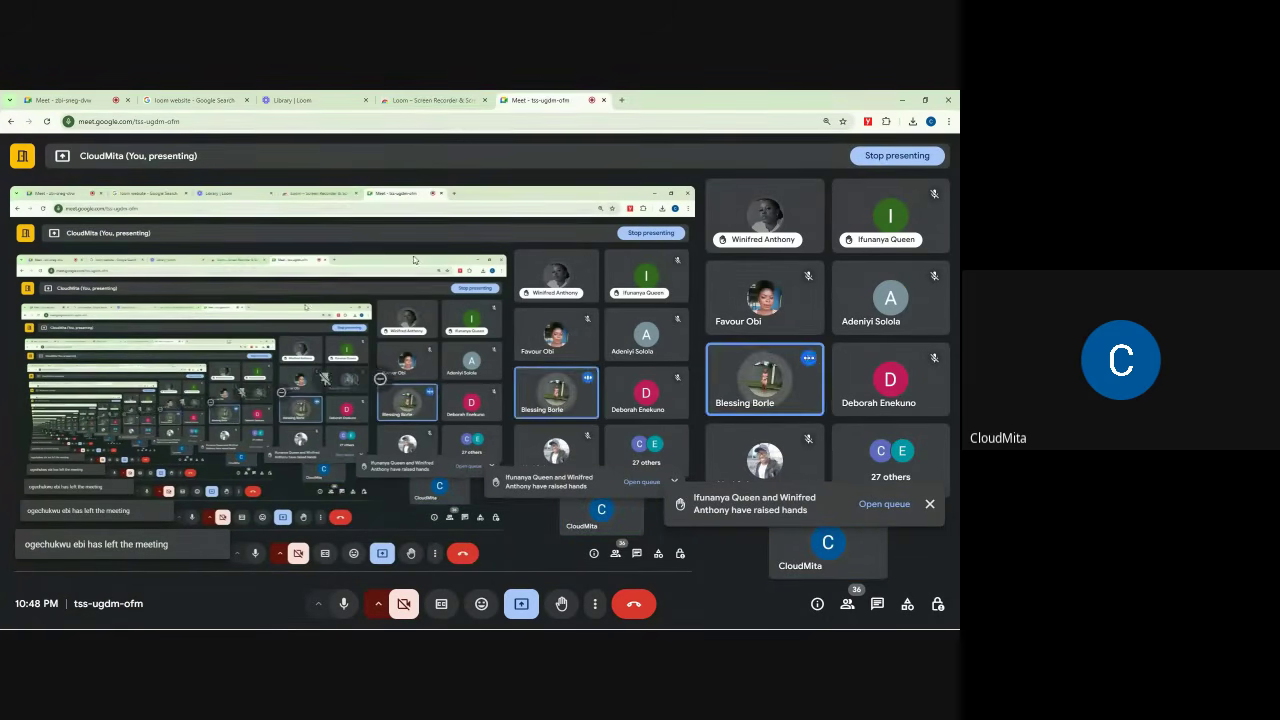
pyautogui.click(87, 99)
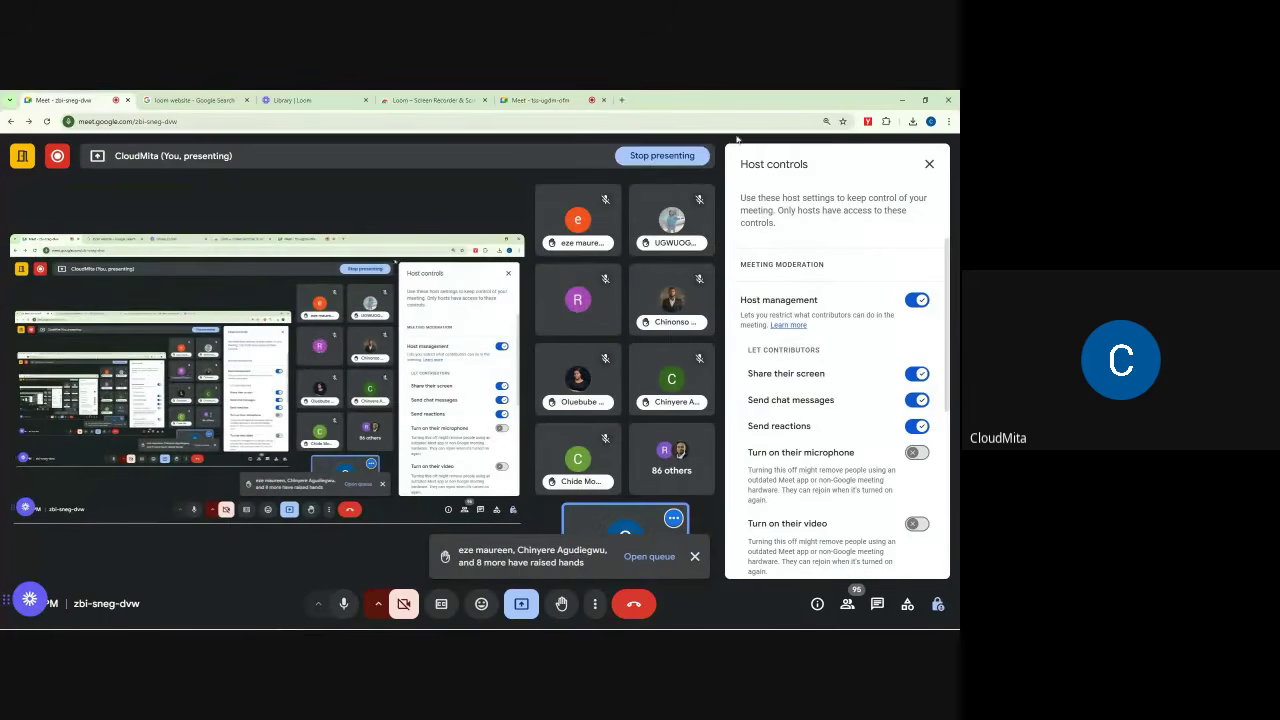
pyautogui.click(929, 165)
pyautogui.click(555, 99)
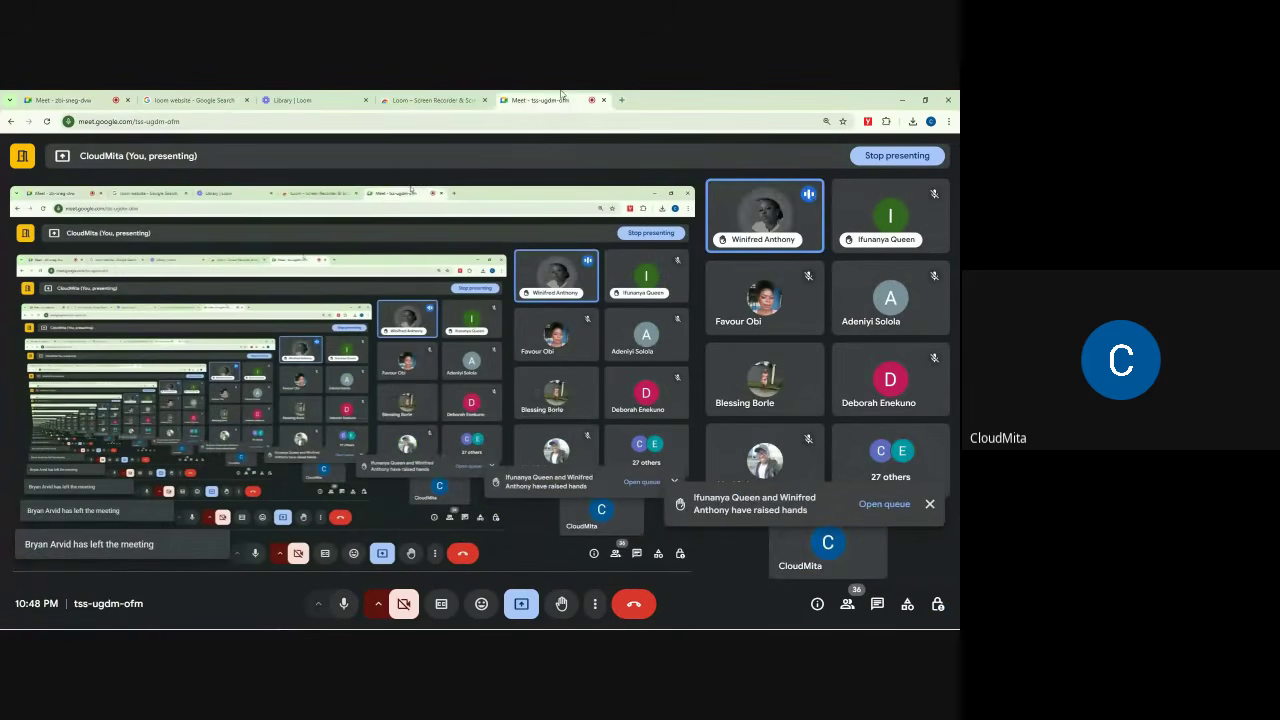
# Step: Close the raised-hands notification in the tss-ugdm-ofm call
pyautogui.click(929, 506)
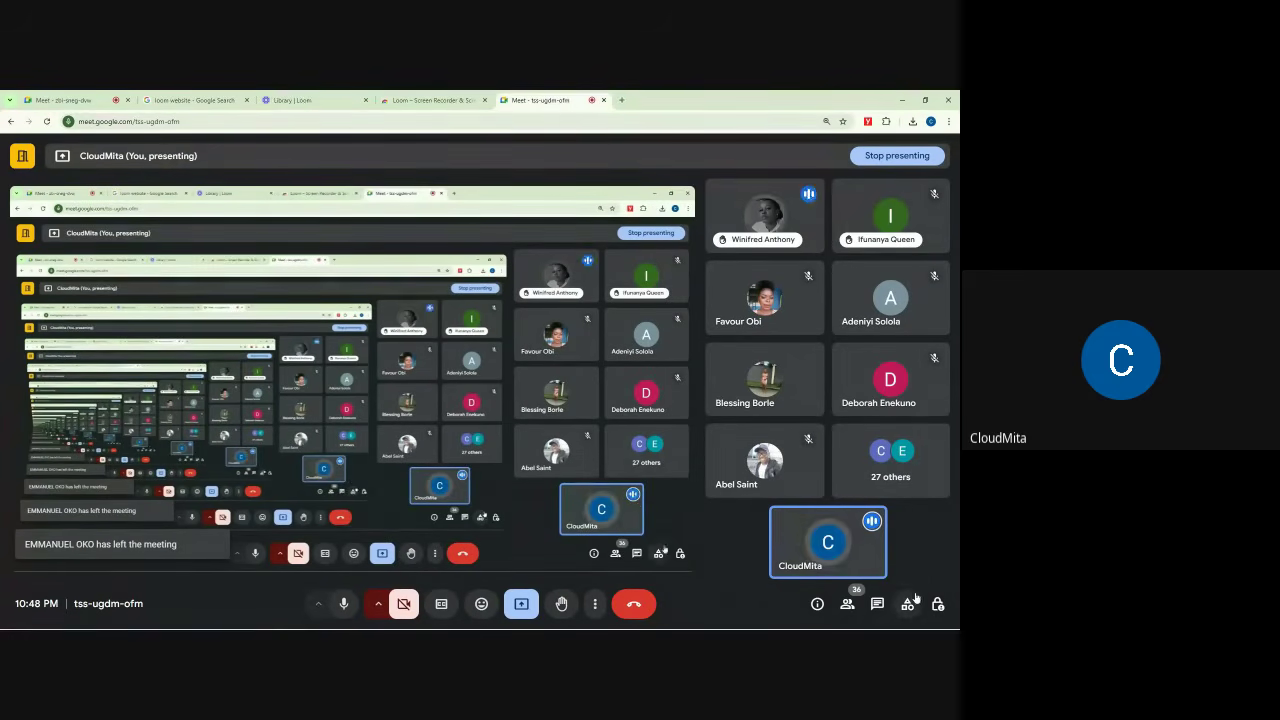
pyautogui.moveTo(878, 536)
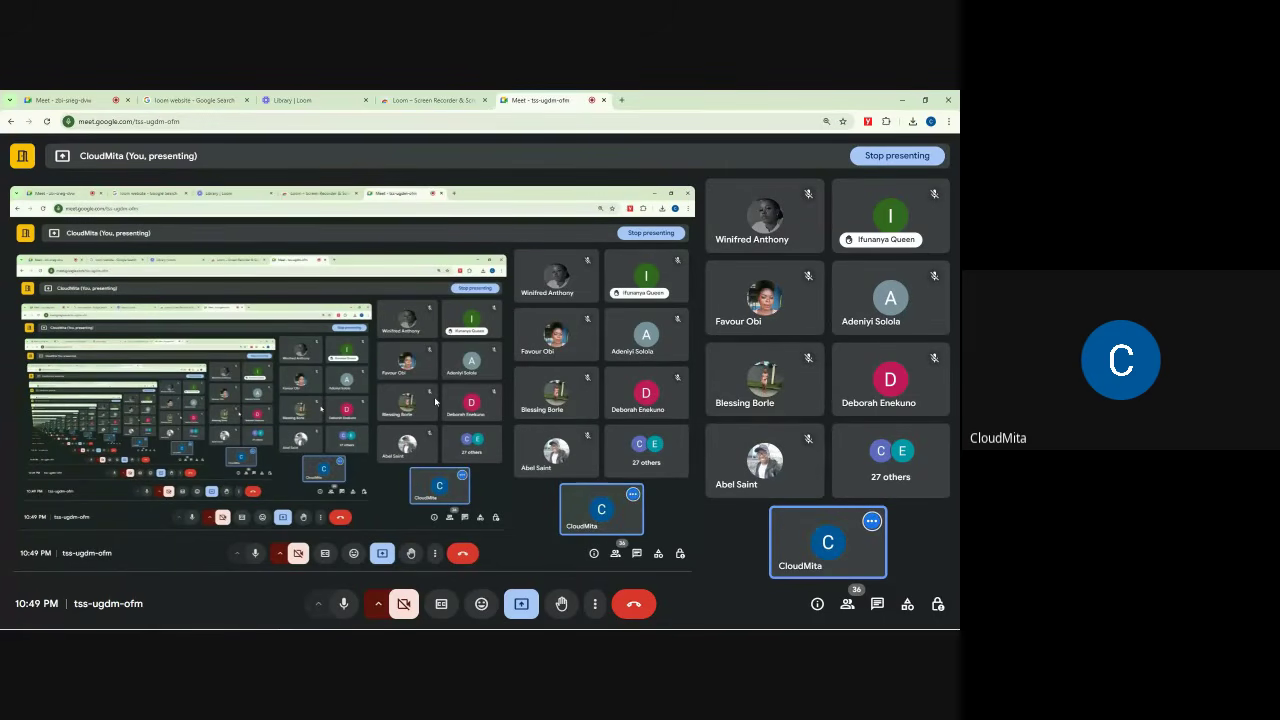
# Step: Switch to the zbi-sneg-dvw call, clear its raised-hands notice, and open the in-call chat
pyautogui.click(70, 99)
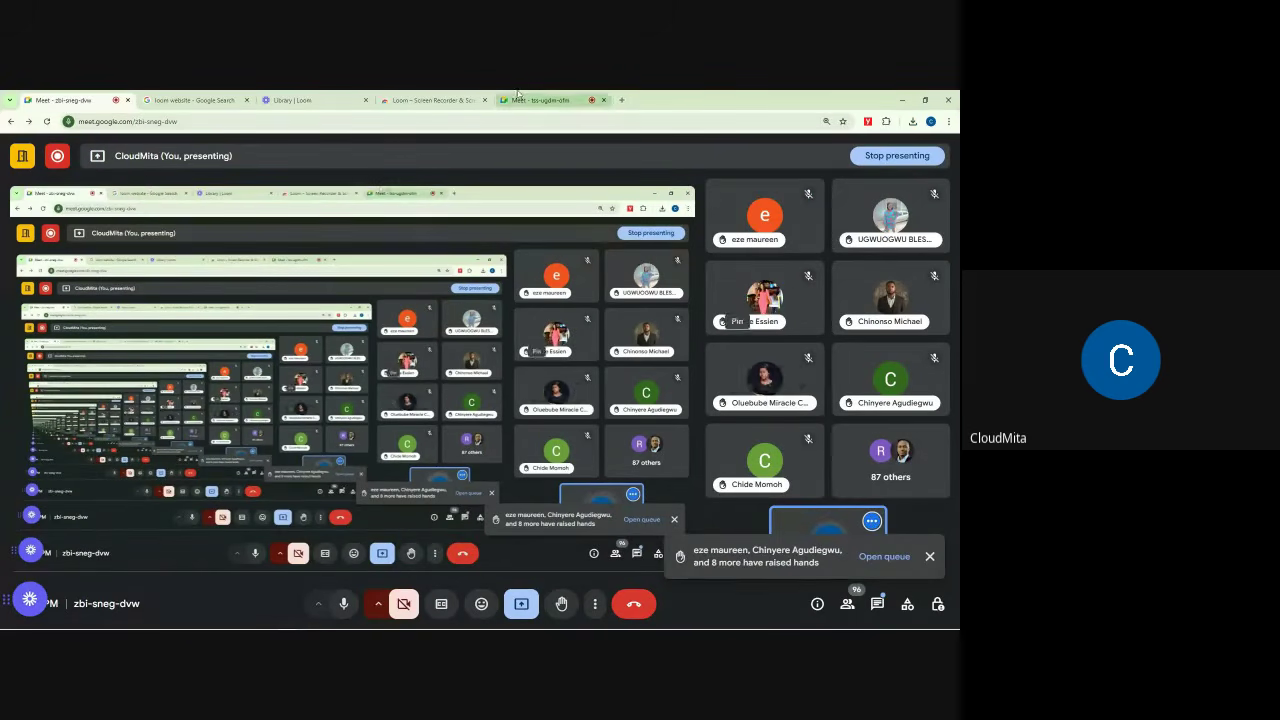
pyautogui.click(576, 99)
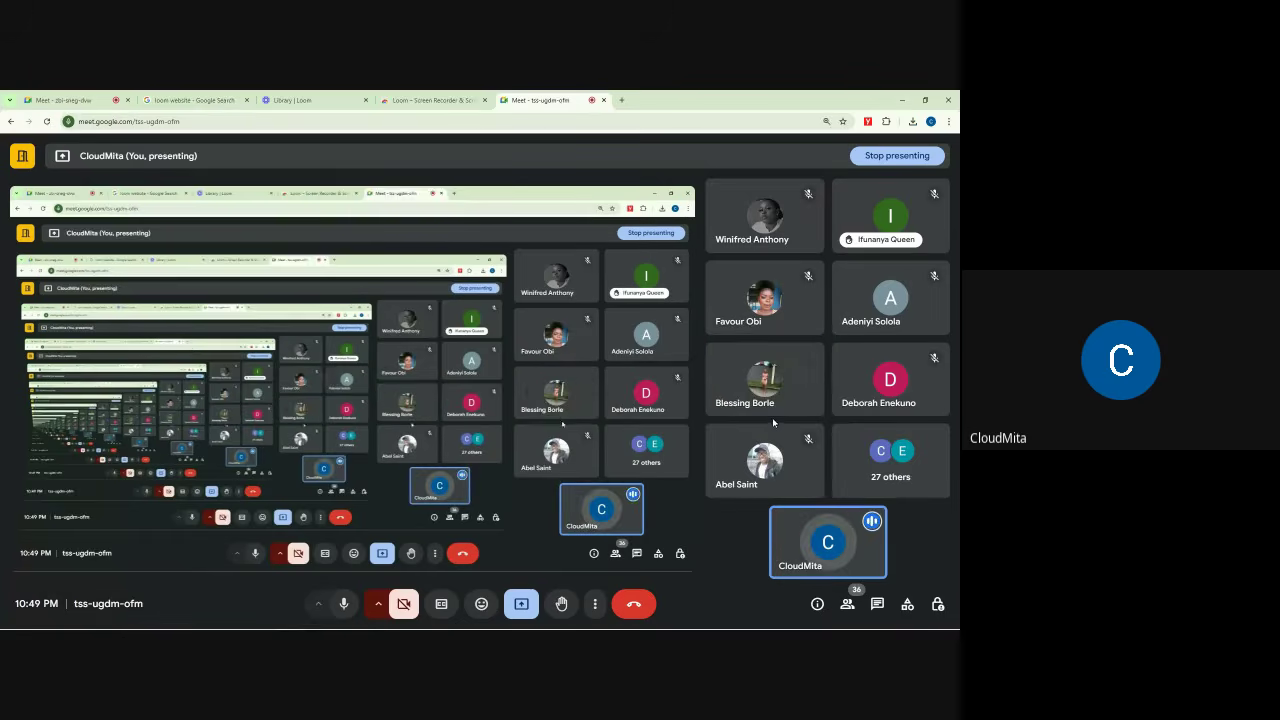
pyautogui.click(80, 100)
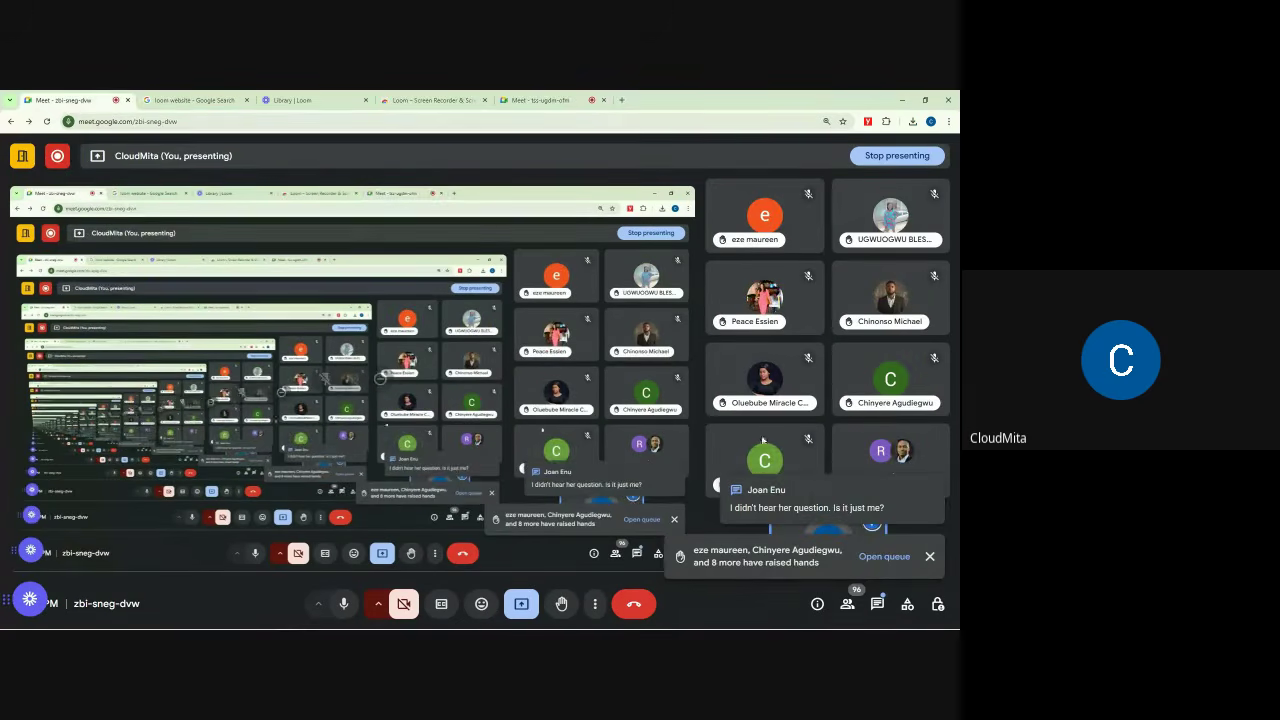
pyautogui.click(927, 559)
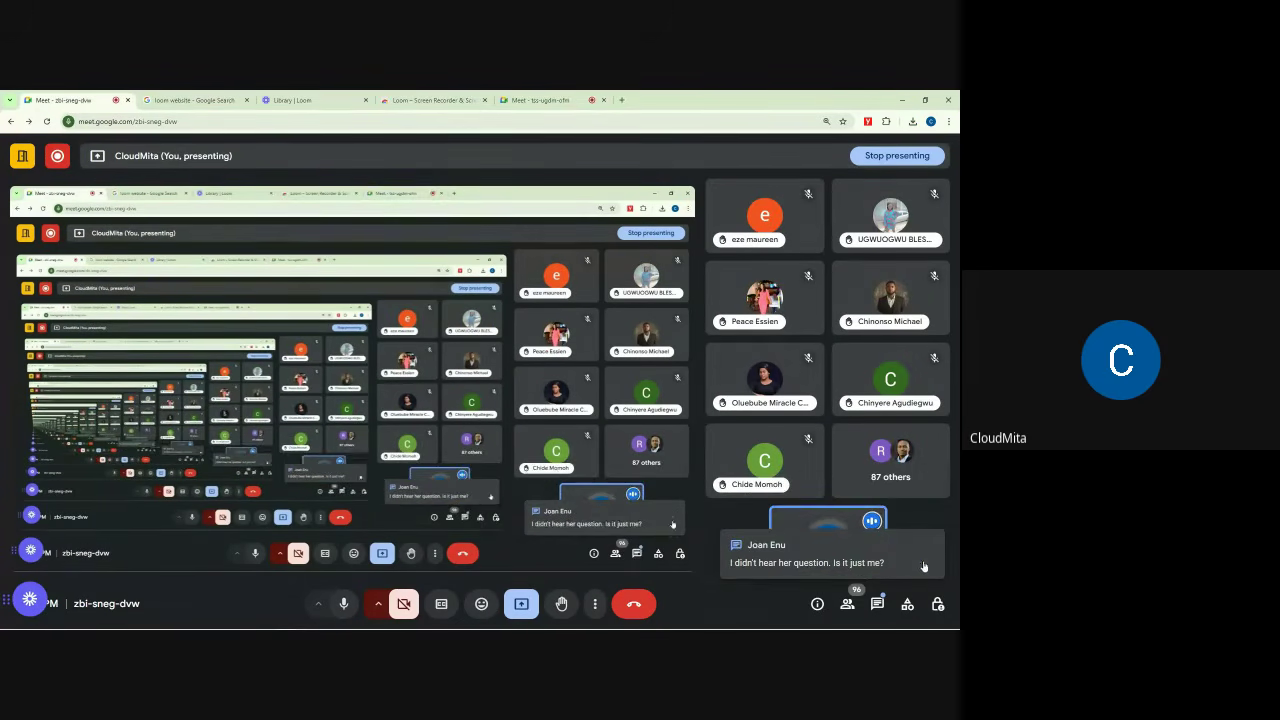
pyautogui.click(877, 603)
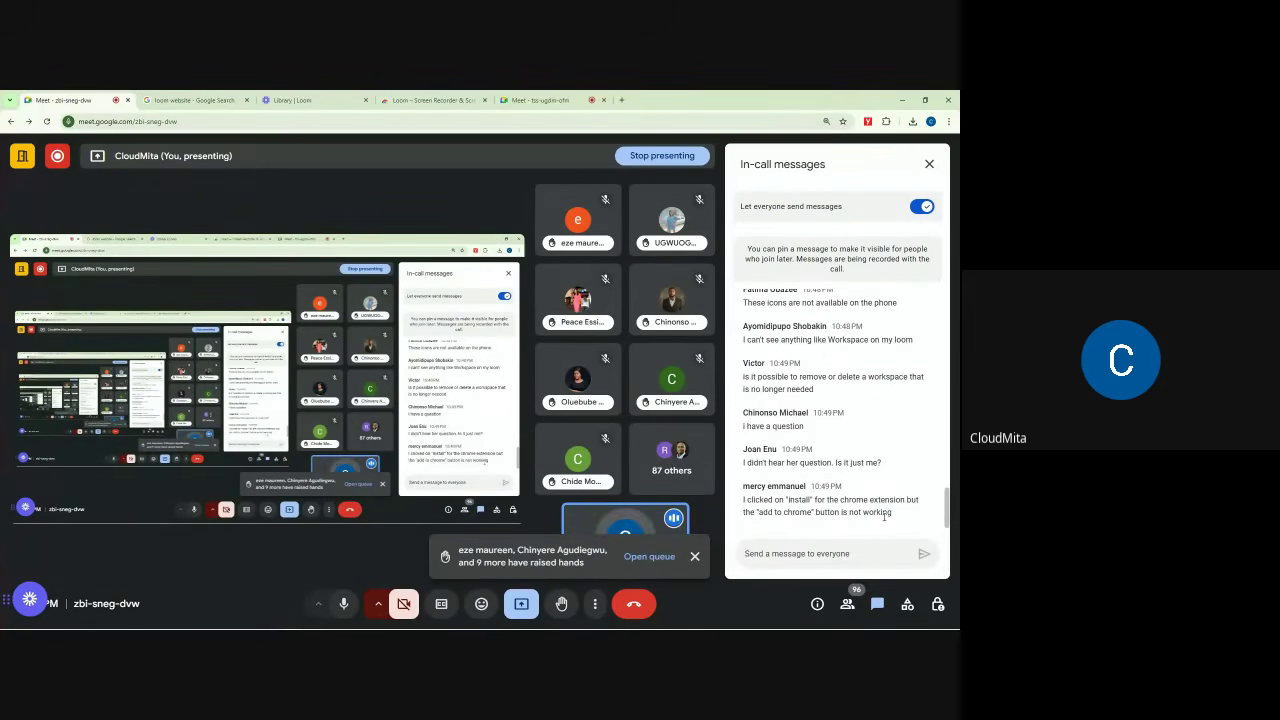
# Step: Close the chat, clear the 'FAV' people search to review the 11 raised hands, then close the list
pyautogui.click(695, 558)
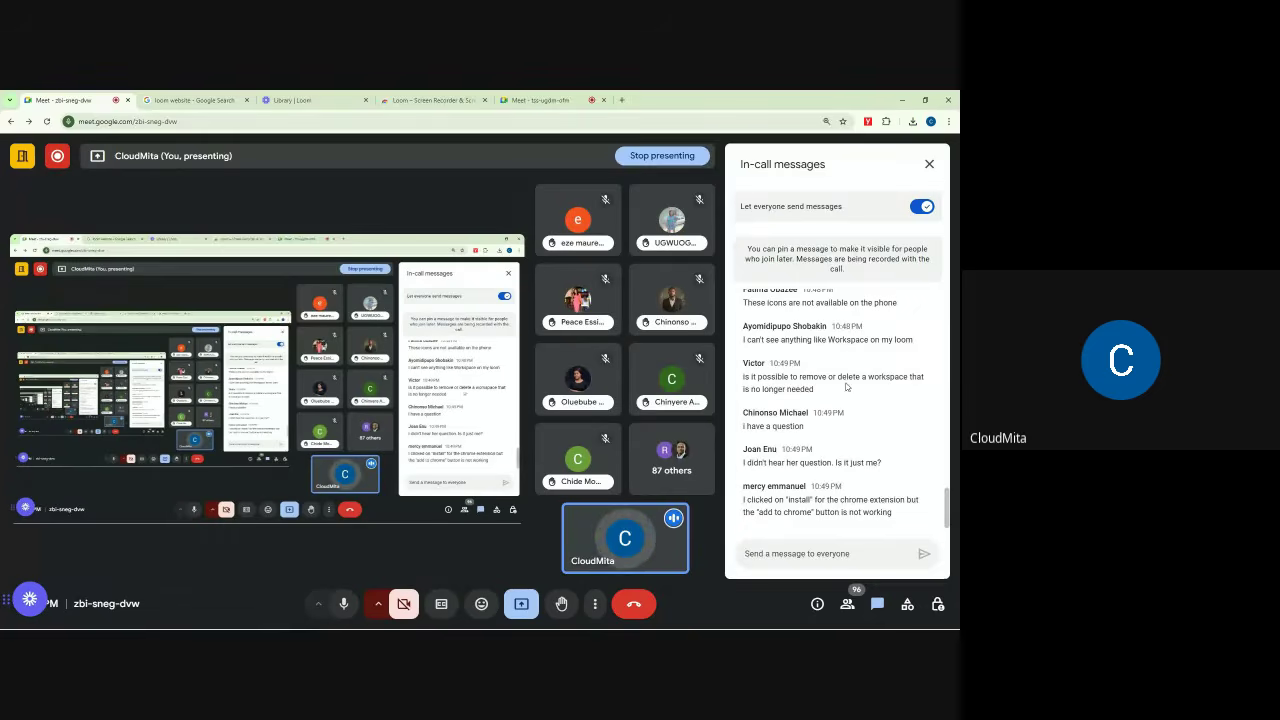
pyautogui.click(929, 165)
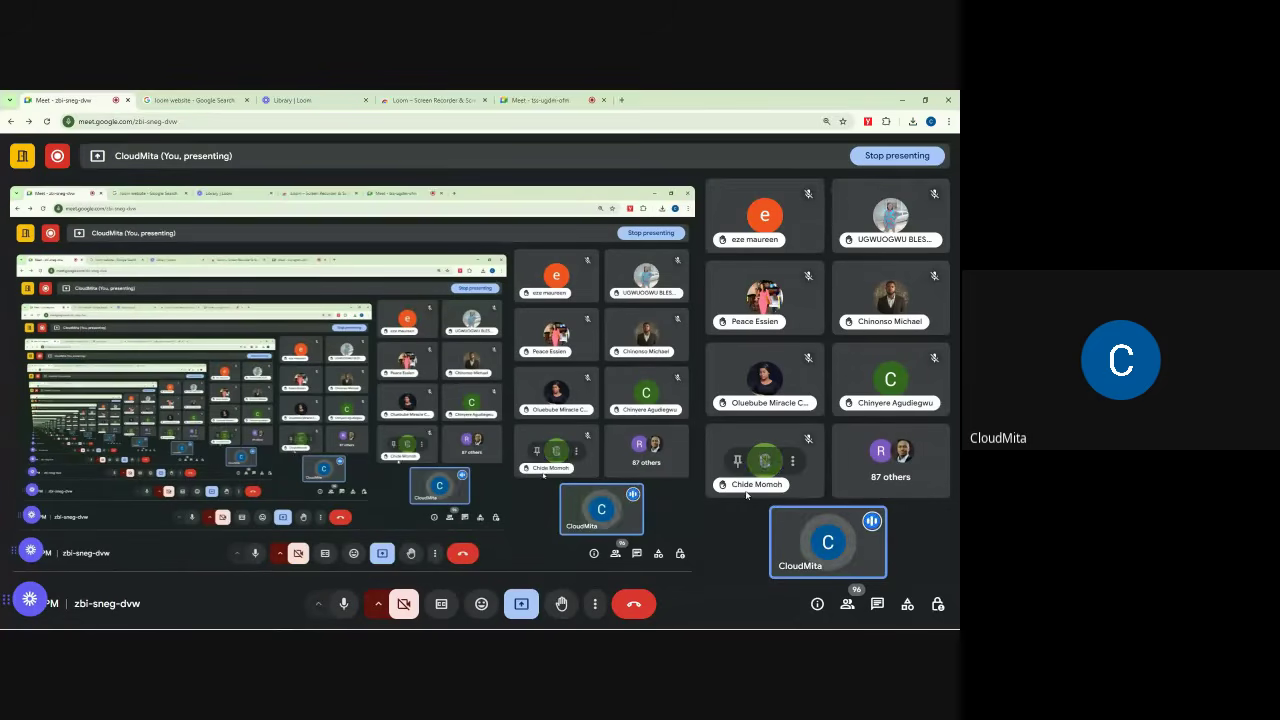
pyautogui.click(847, 604)
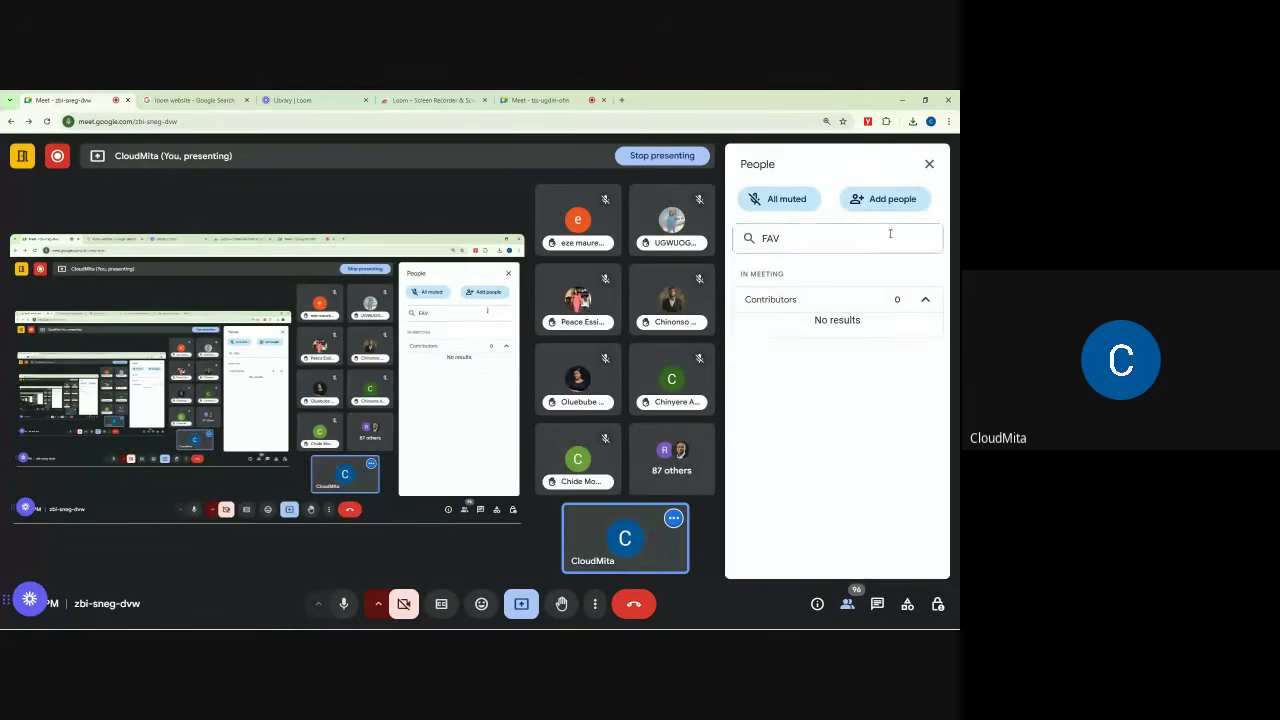
pyautogui.click(738, 245)
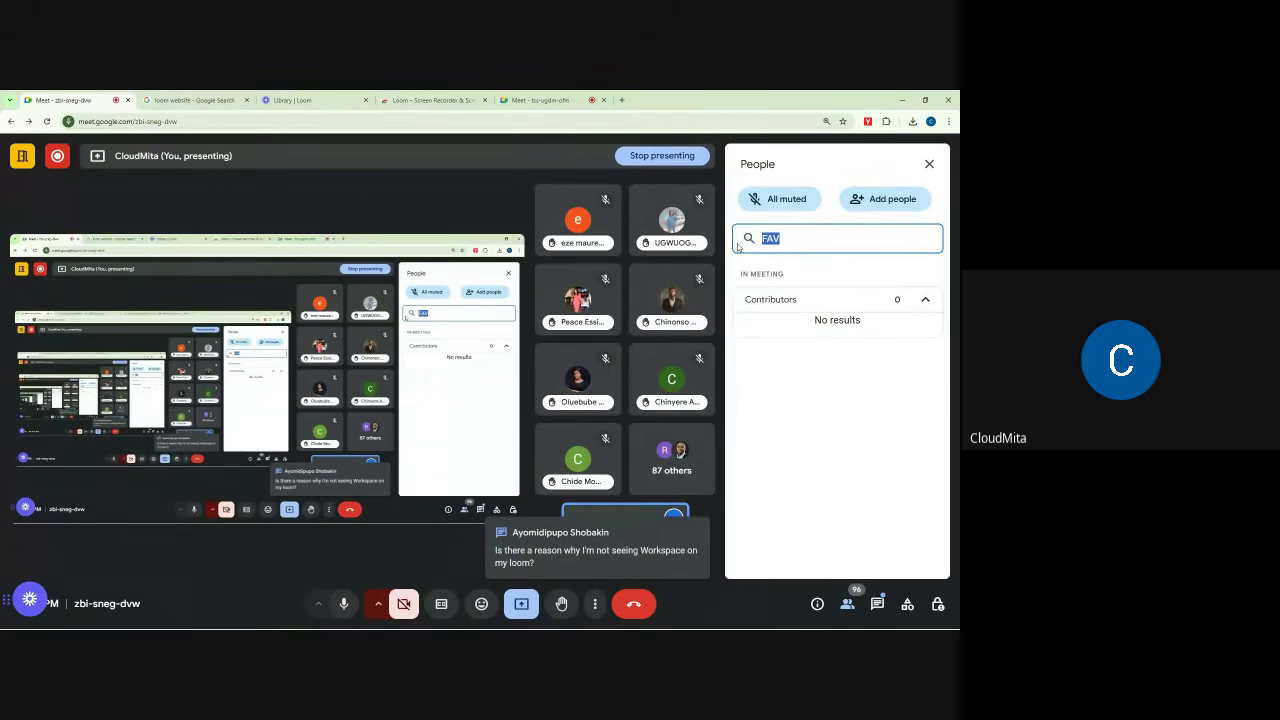
pyautogui.press('BackSpace')
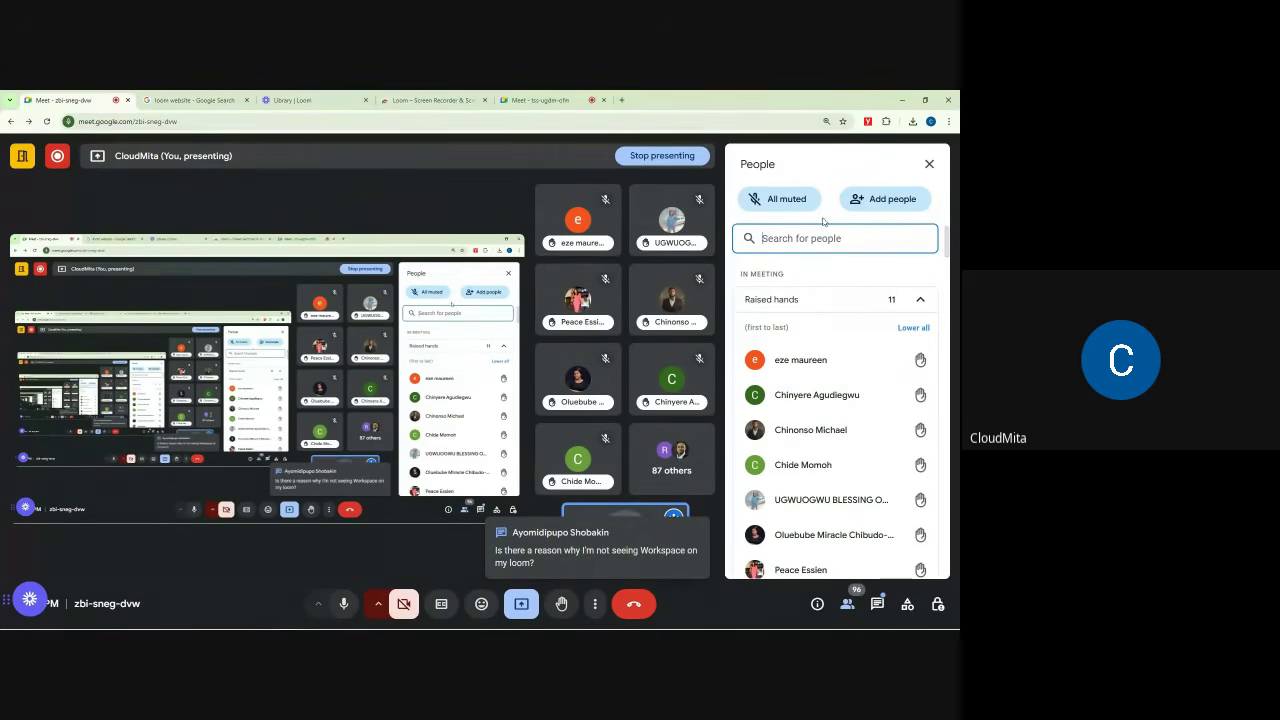
pyautogui.click(929, 164)
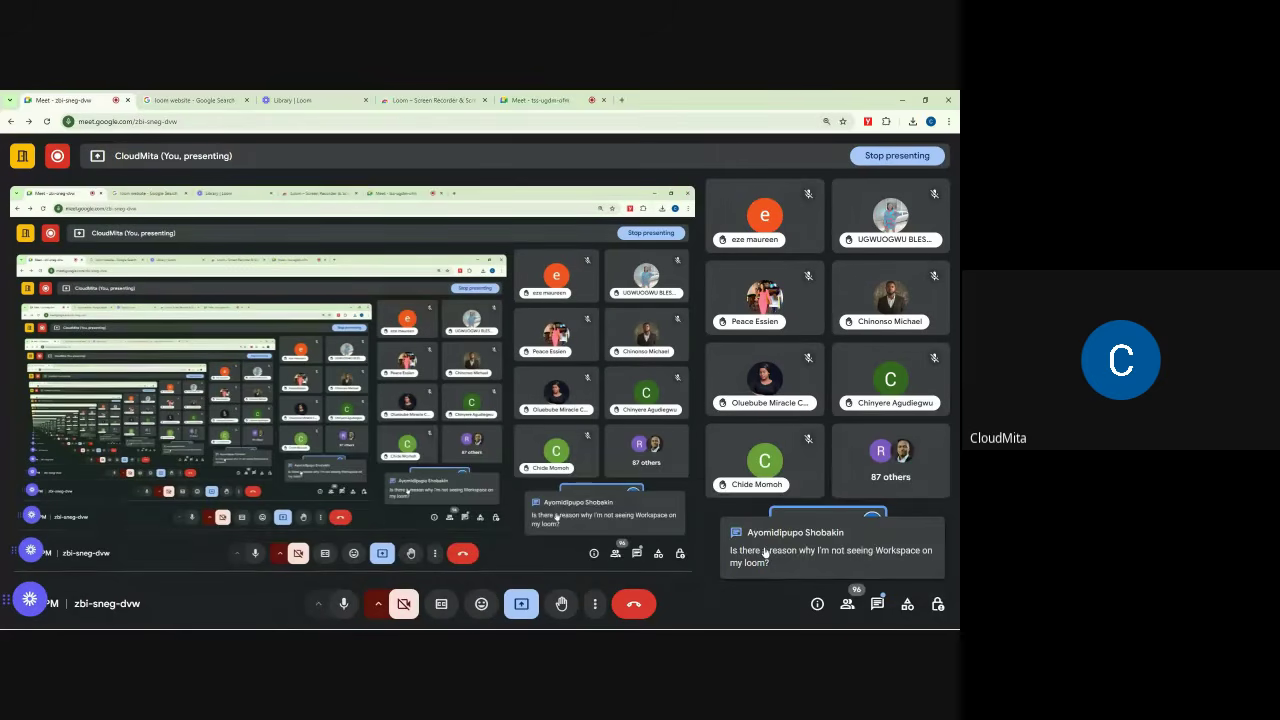
# Step: Let contributors turn on their microphones and dismiss the tss-ugdm-ofm raised-hands notice
pyautogui.click(937, 604)
pyautogui.click(918, 455)
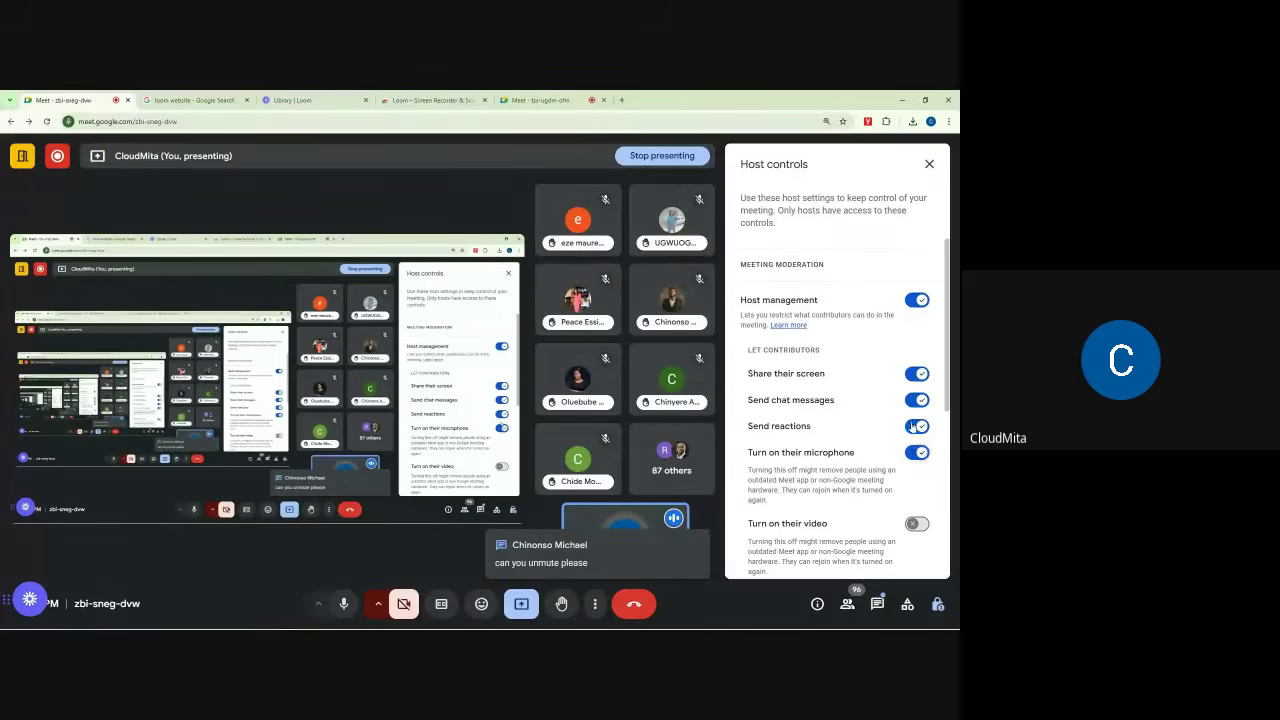
pyautogui.click(562, 100)
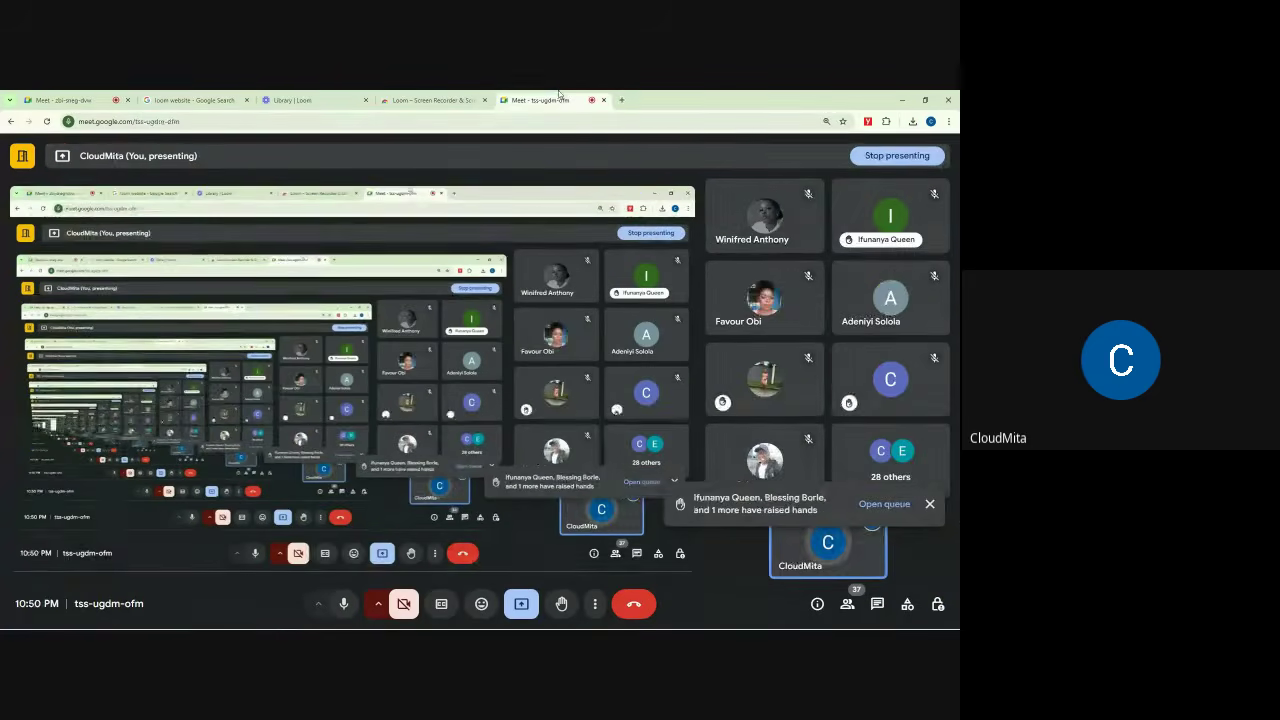
pyautogui.click(929, 503)
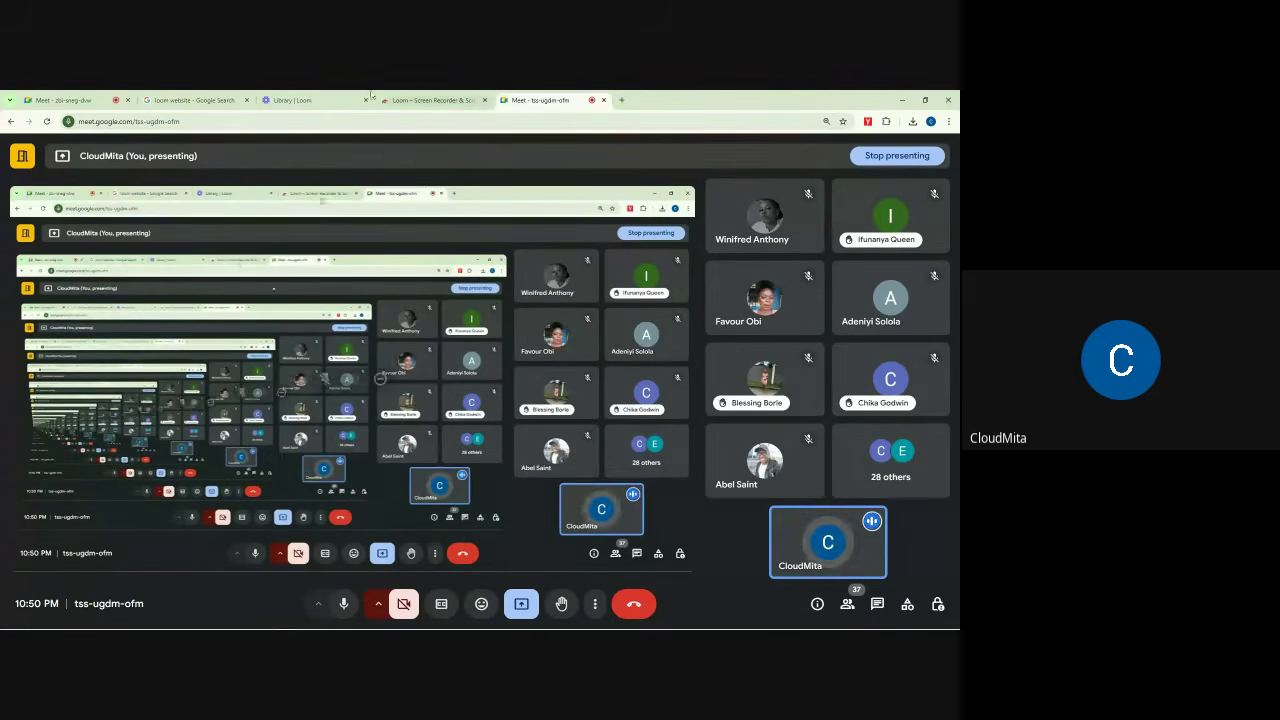
pyautogui.click(78, 100)
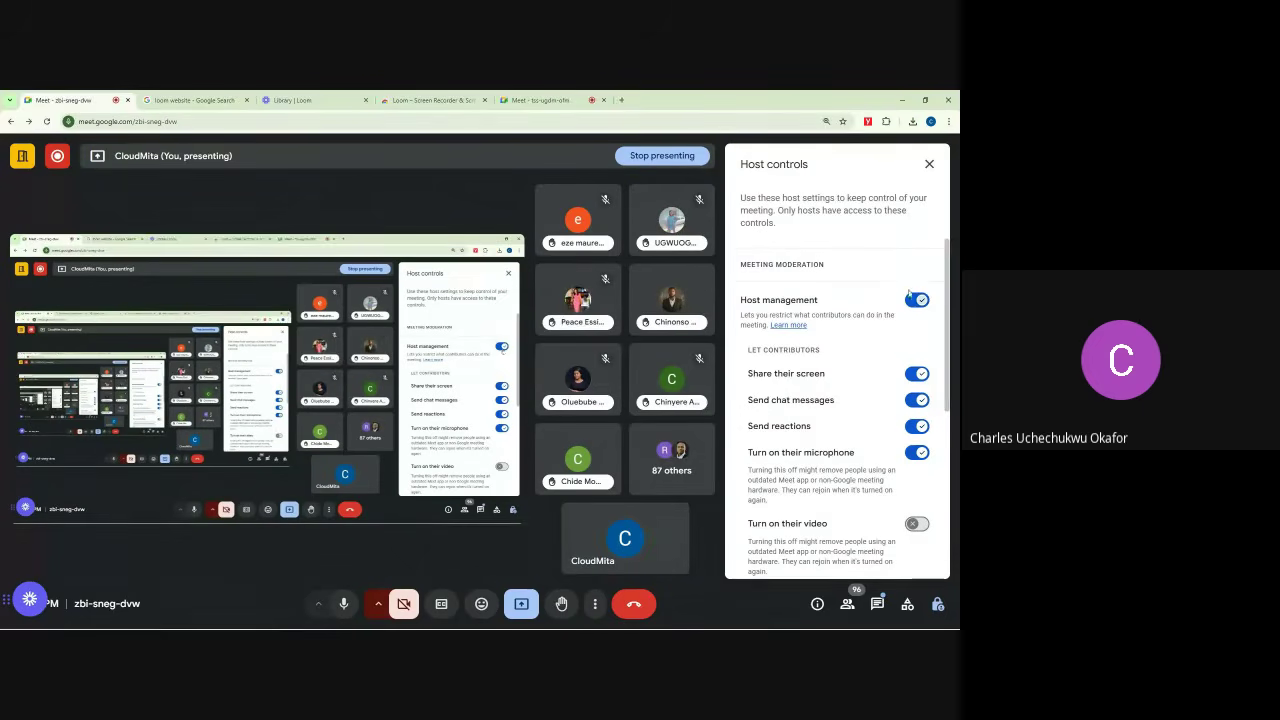
# Step: Close host controls, mute the speaking participant for everyone, and reopen the in-call chat
pyautogui.click(929, 164)
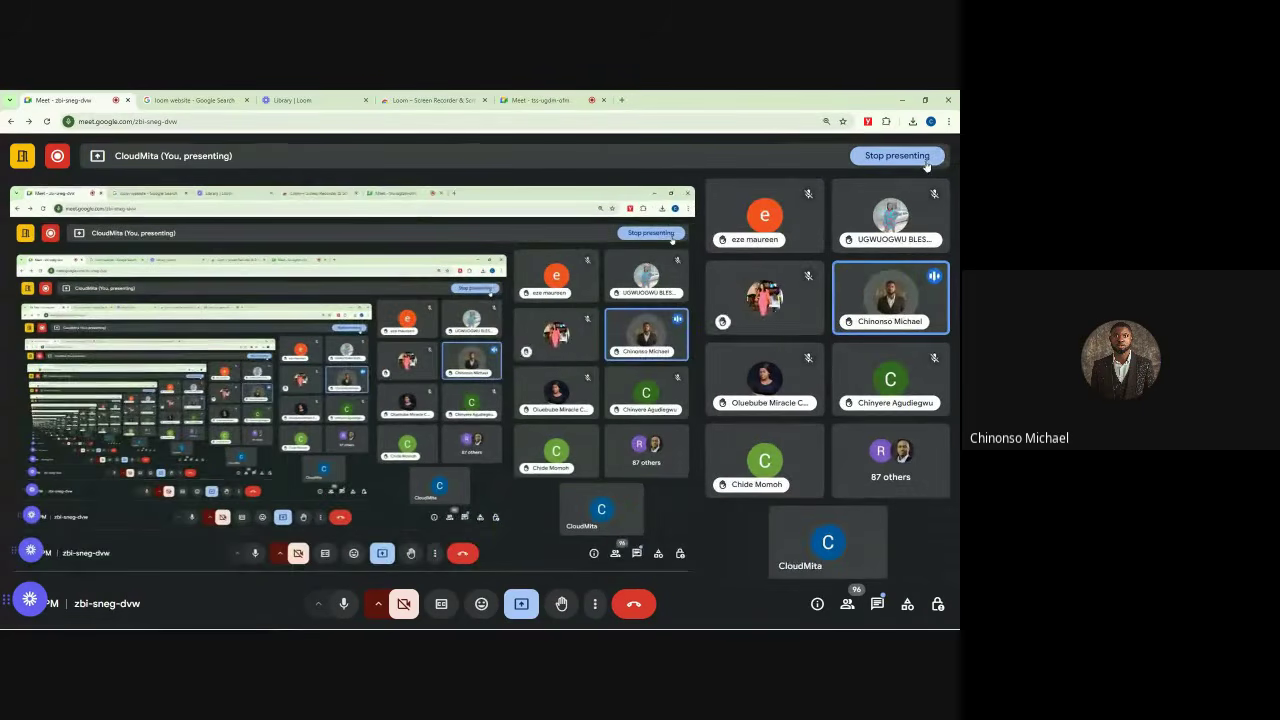
pyautogui.moveTo(891, 300)
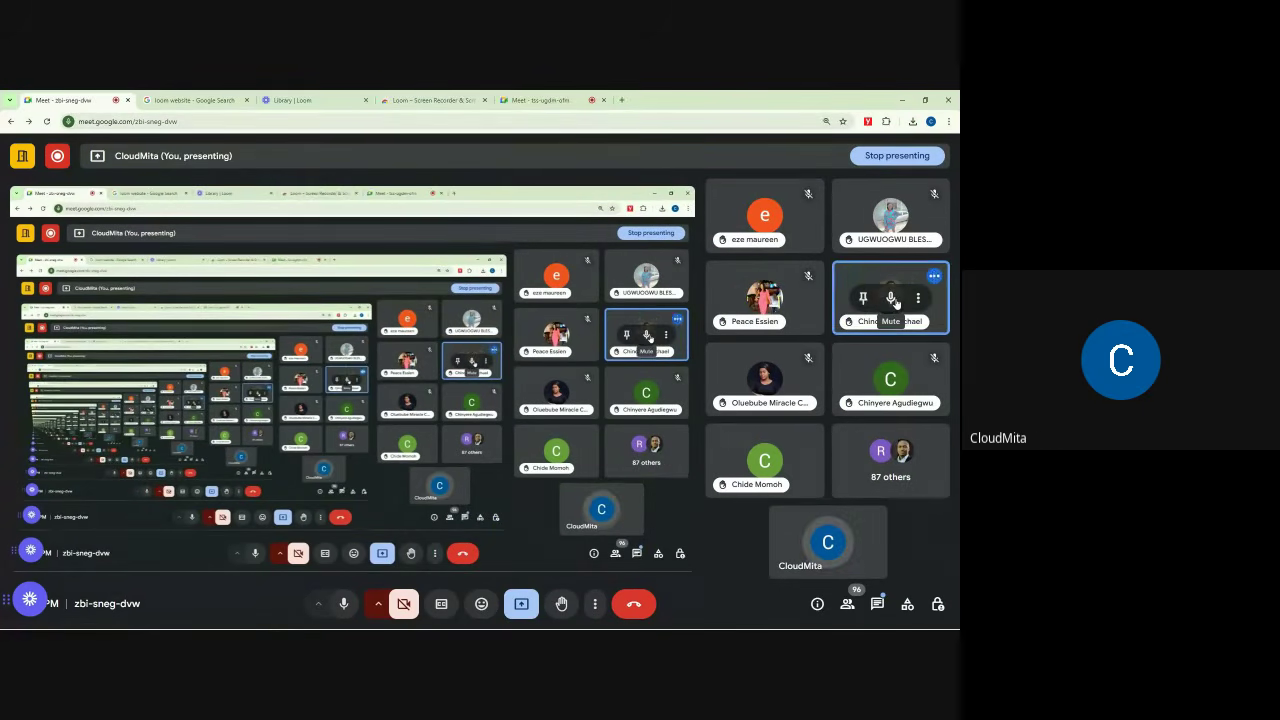
pyautogui.click(891, 300)
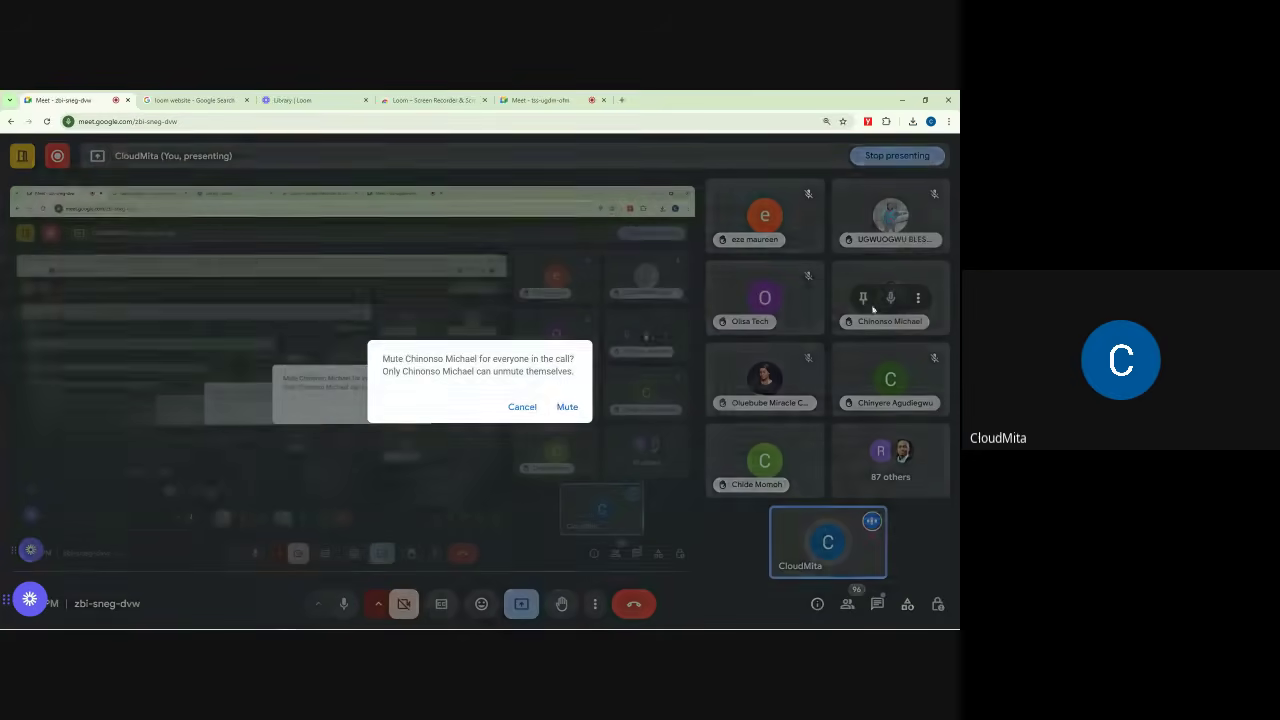
pyautogui.click(566, 406)
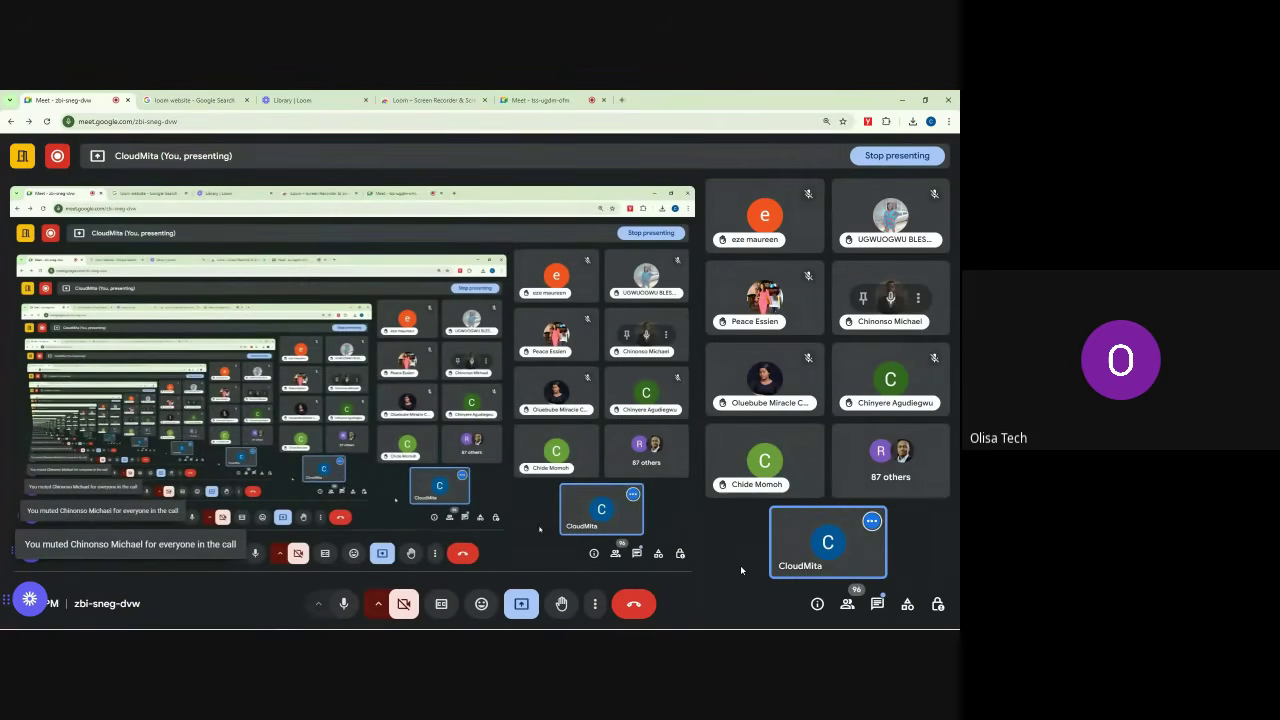
pyautogui.click(877, 604)
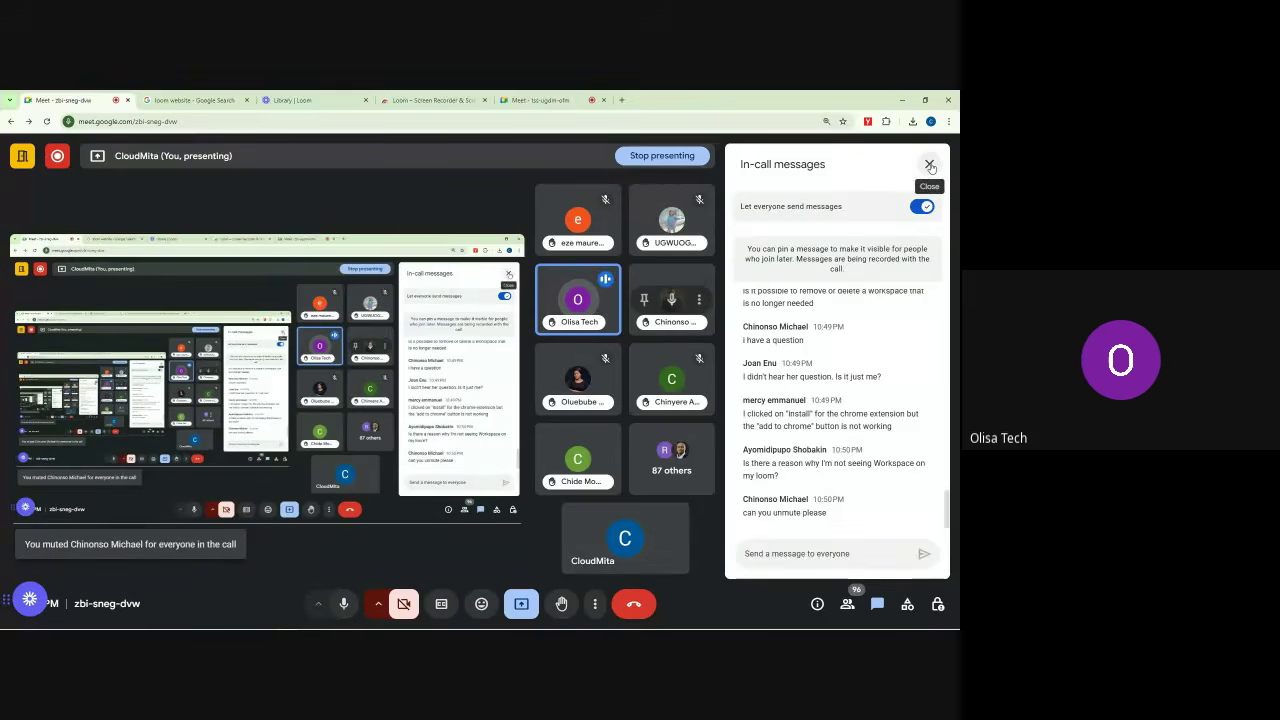
# Step: Close the chat, reopen it to read the newest questions, then close it again
pyautogui.click(929, 165)
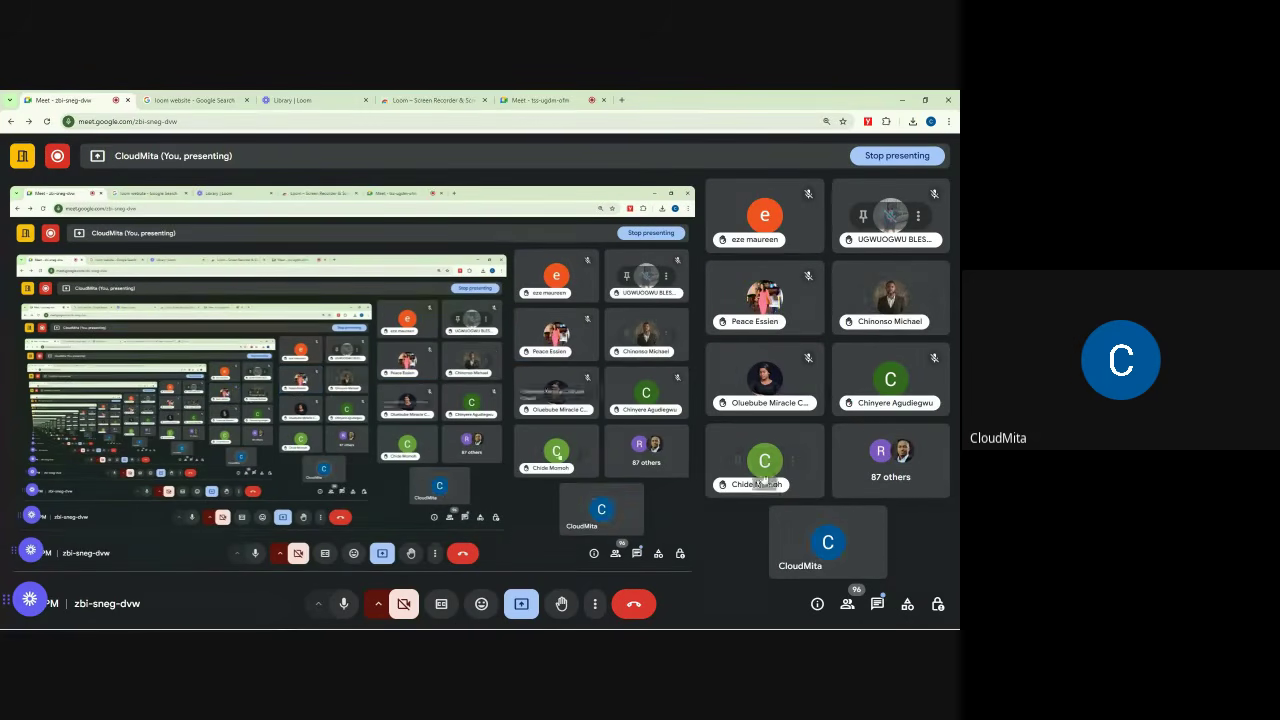
pyautogui.click(877, 604)
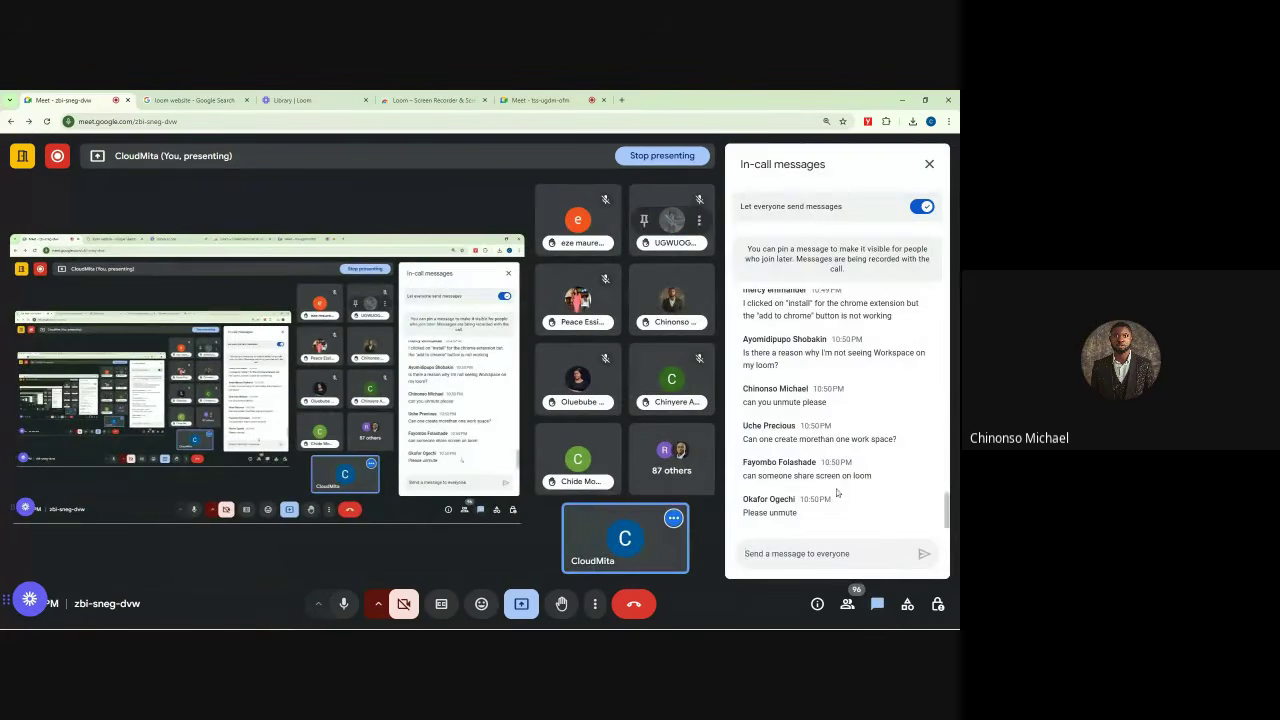
pyautogui.click(929, 164)
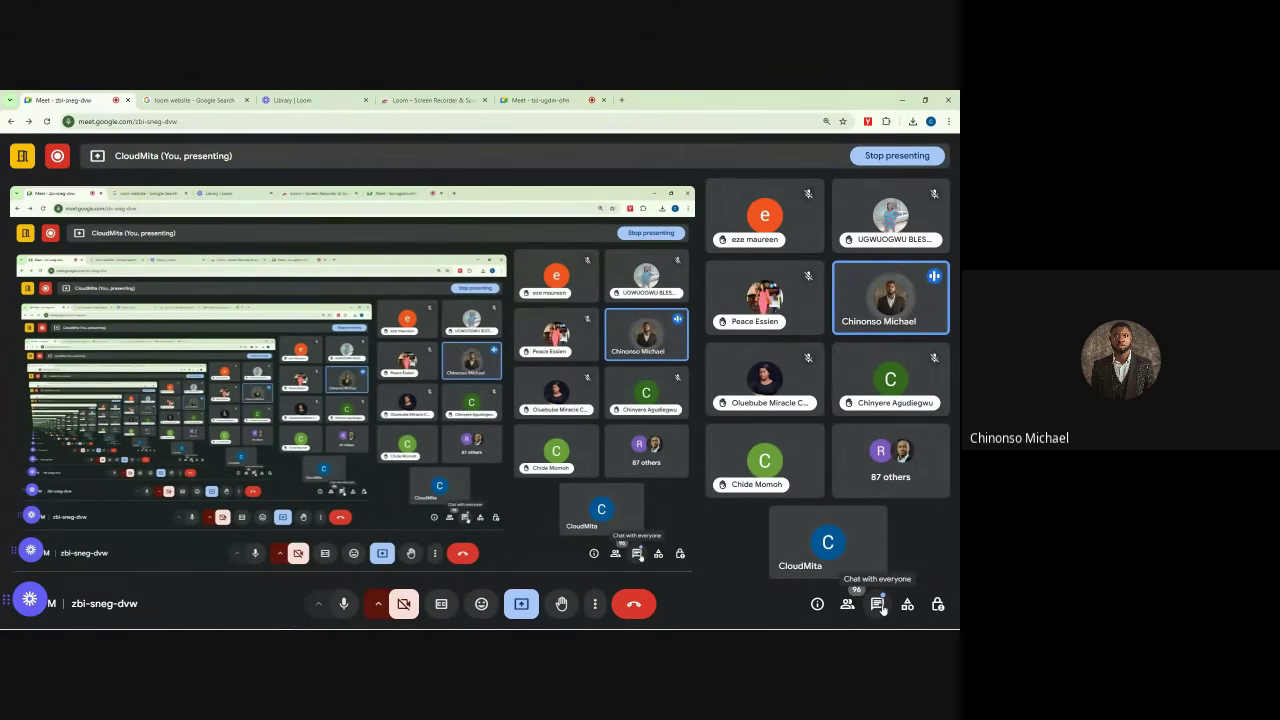
pyautogui.moveTo(891, 303)
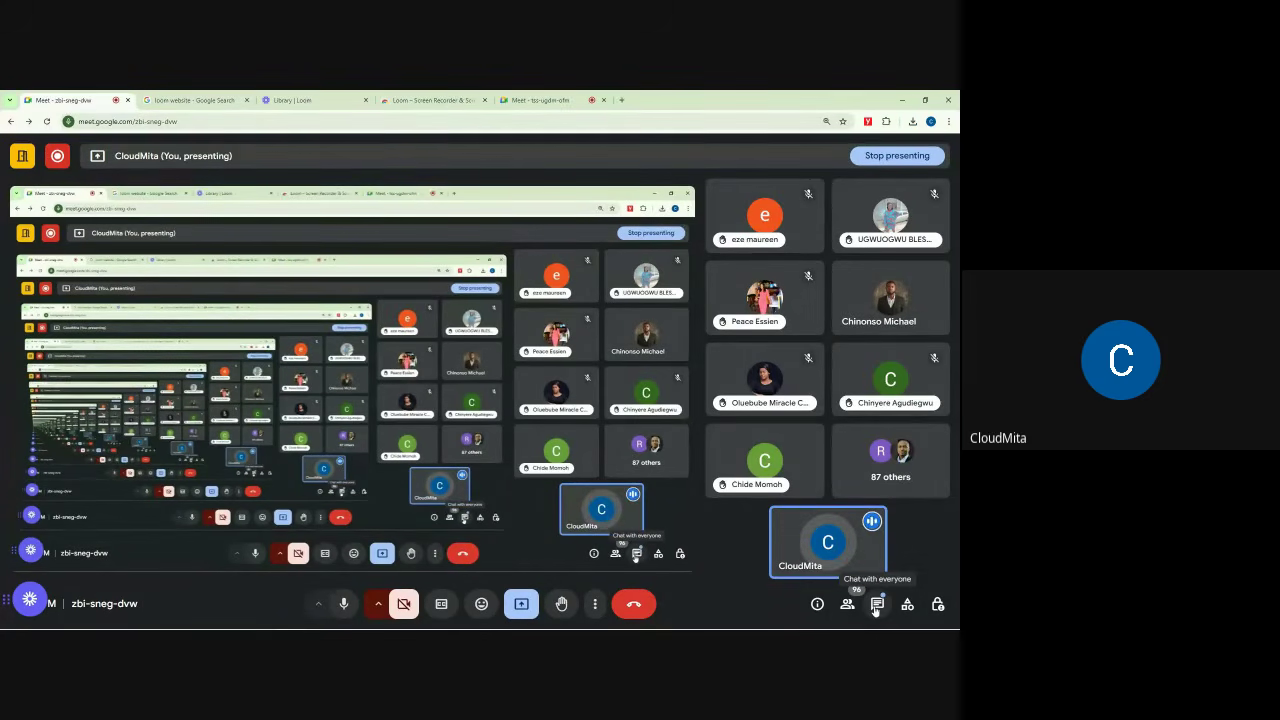
pyautogui.click(876, 605)
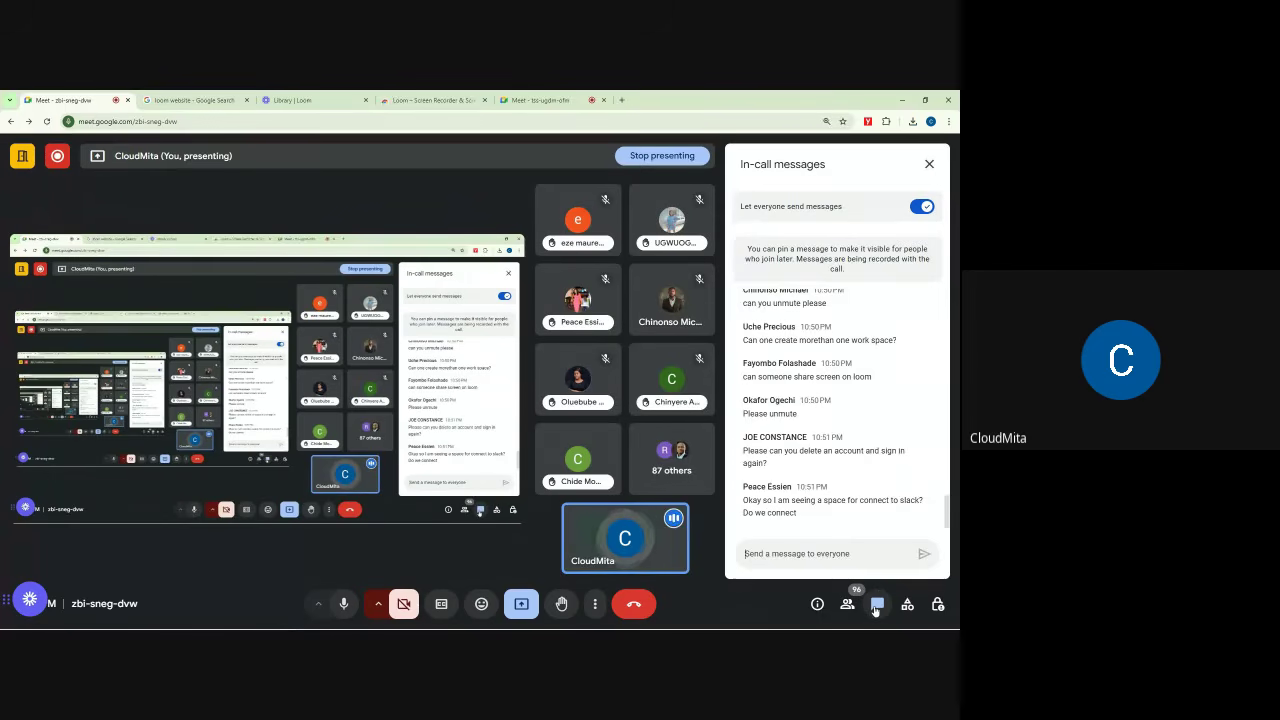
pyautogui.click(929, 165)
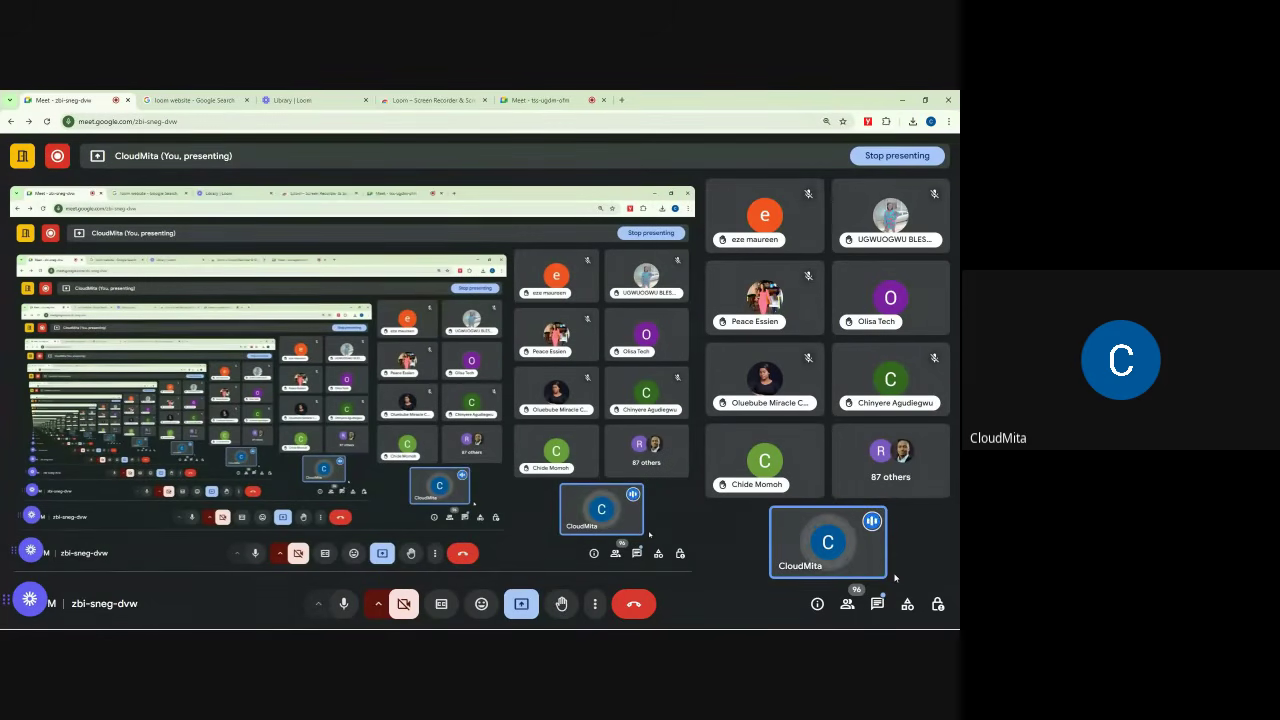
pyautogui.moveTo(905, 322)
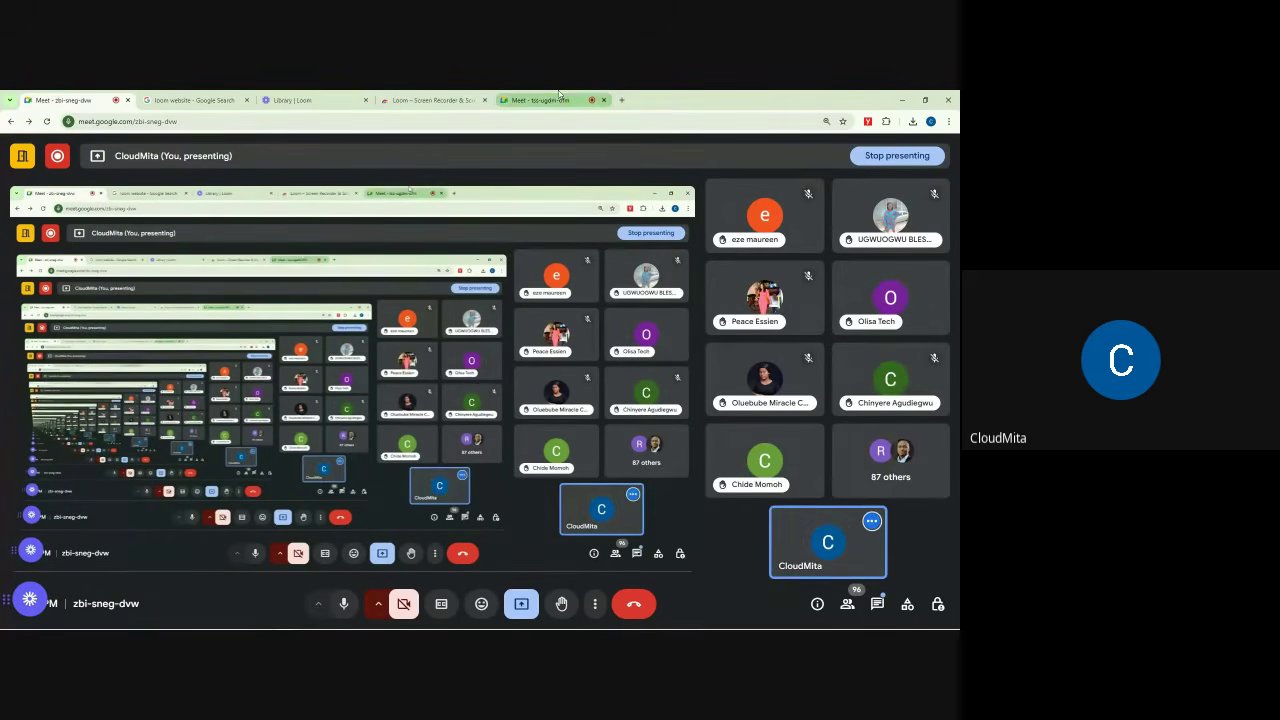
pyautogui.moveTo(559, 94)
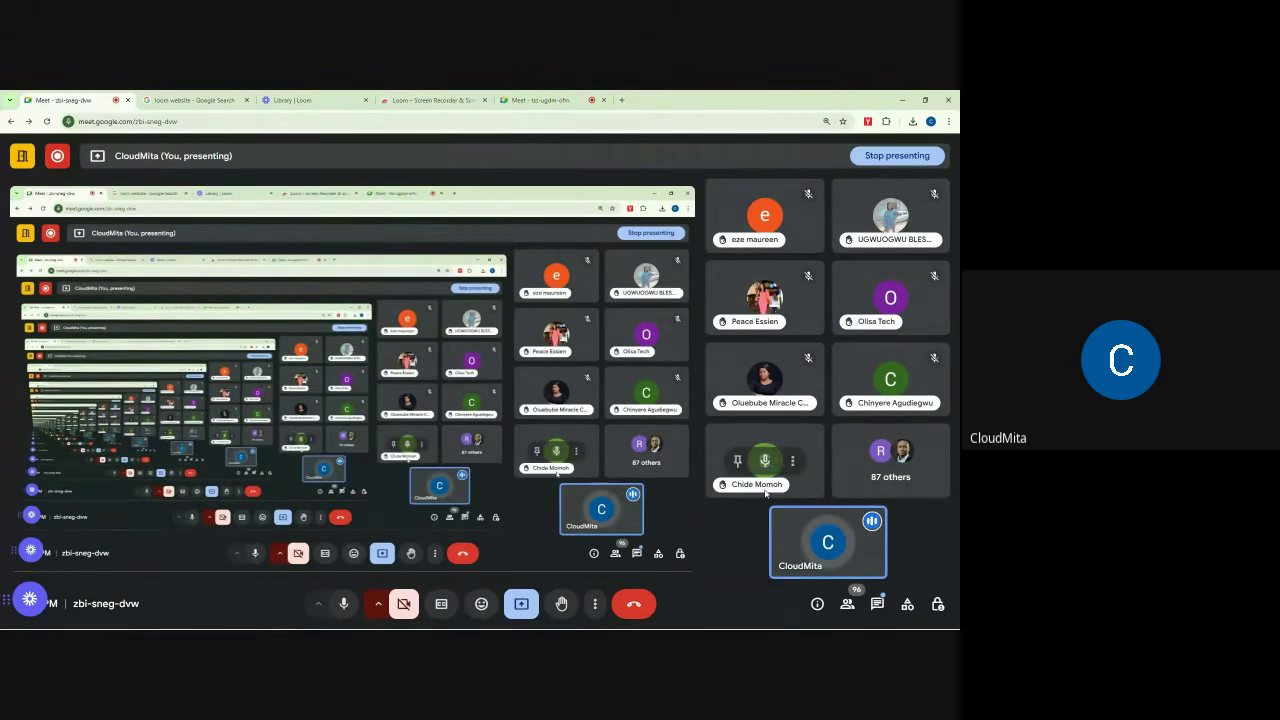
pyautogui.click(877, 604)
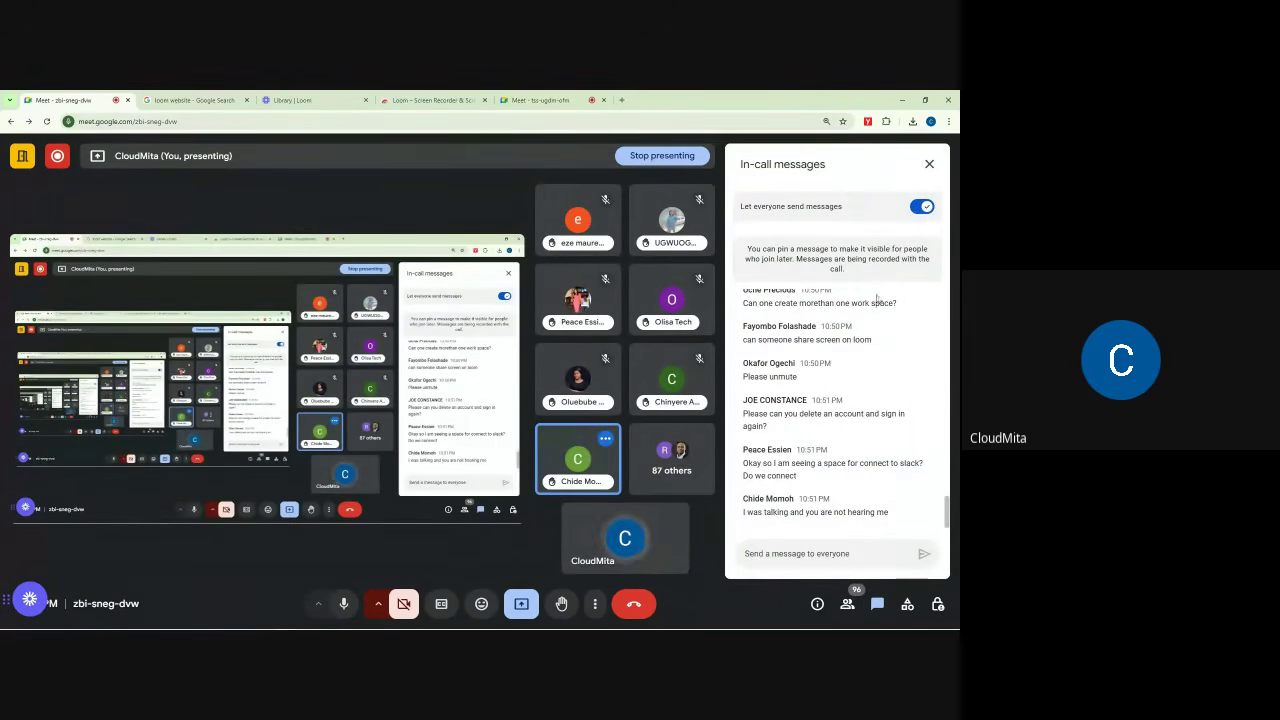
pyautogui.click(929, 164)
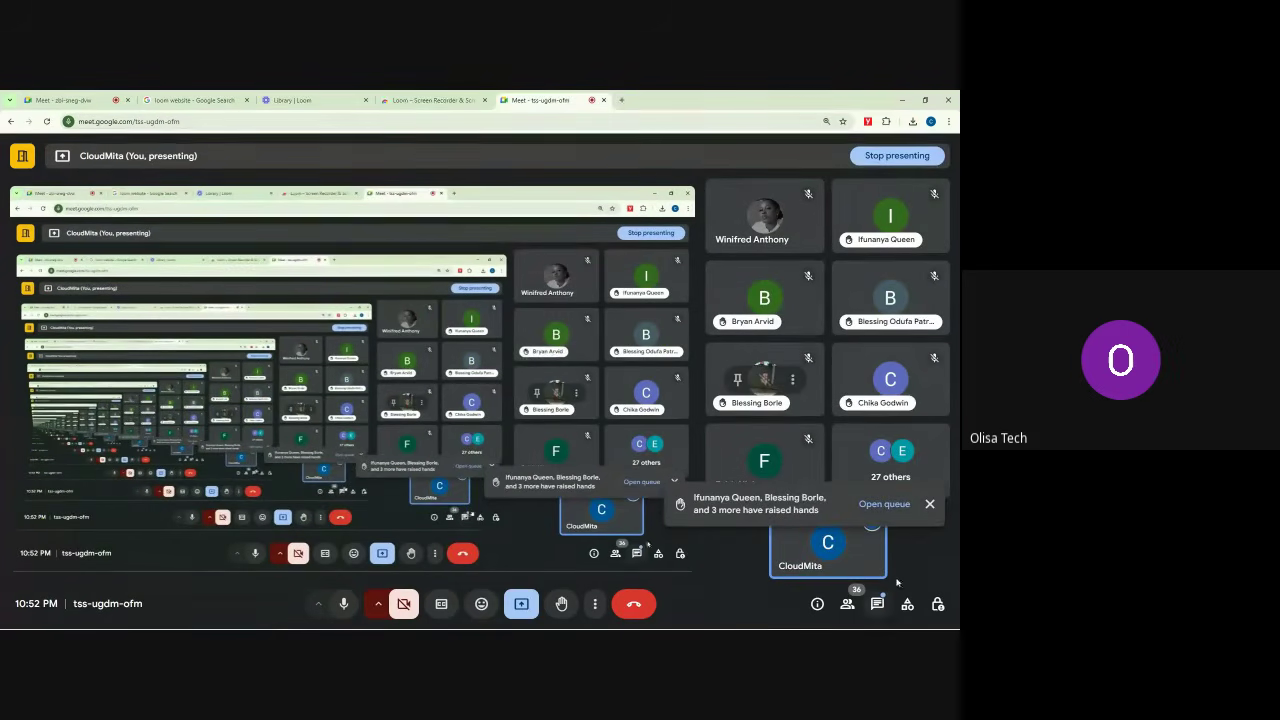
pyautogui.click(930, 505)
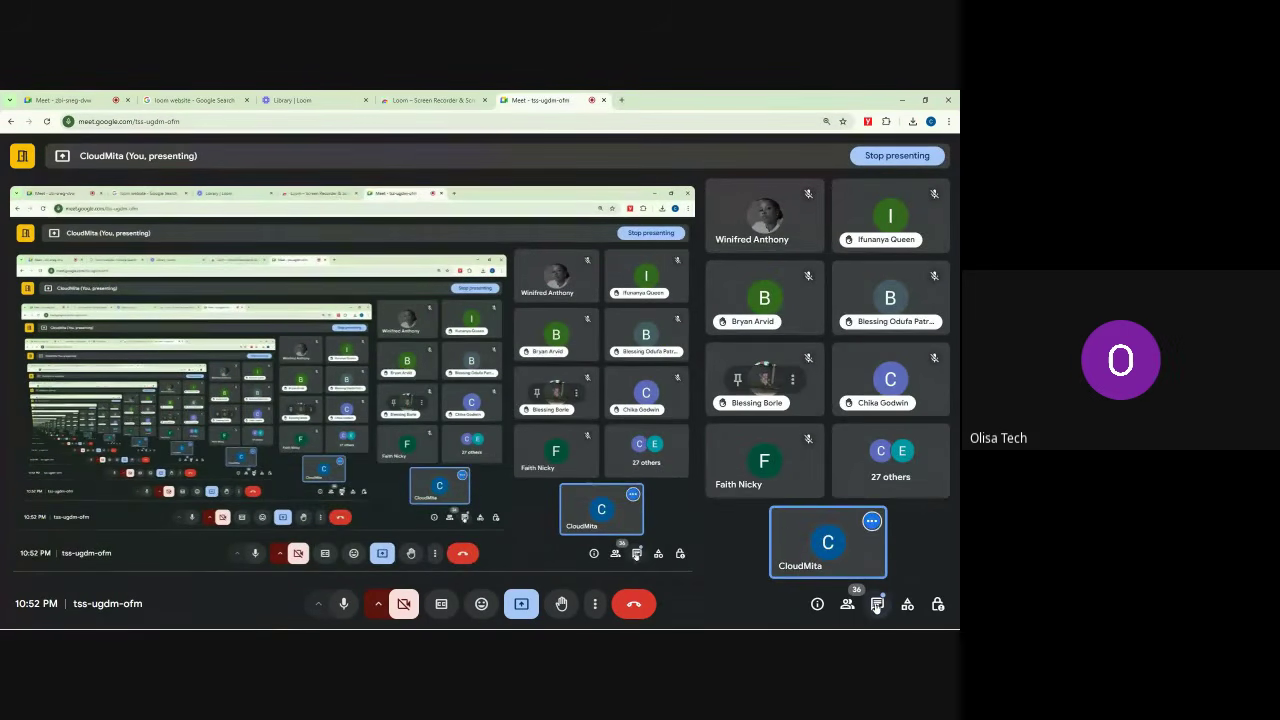
pyautogui.click(877, 604)
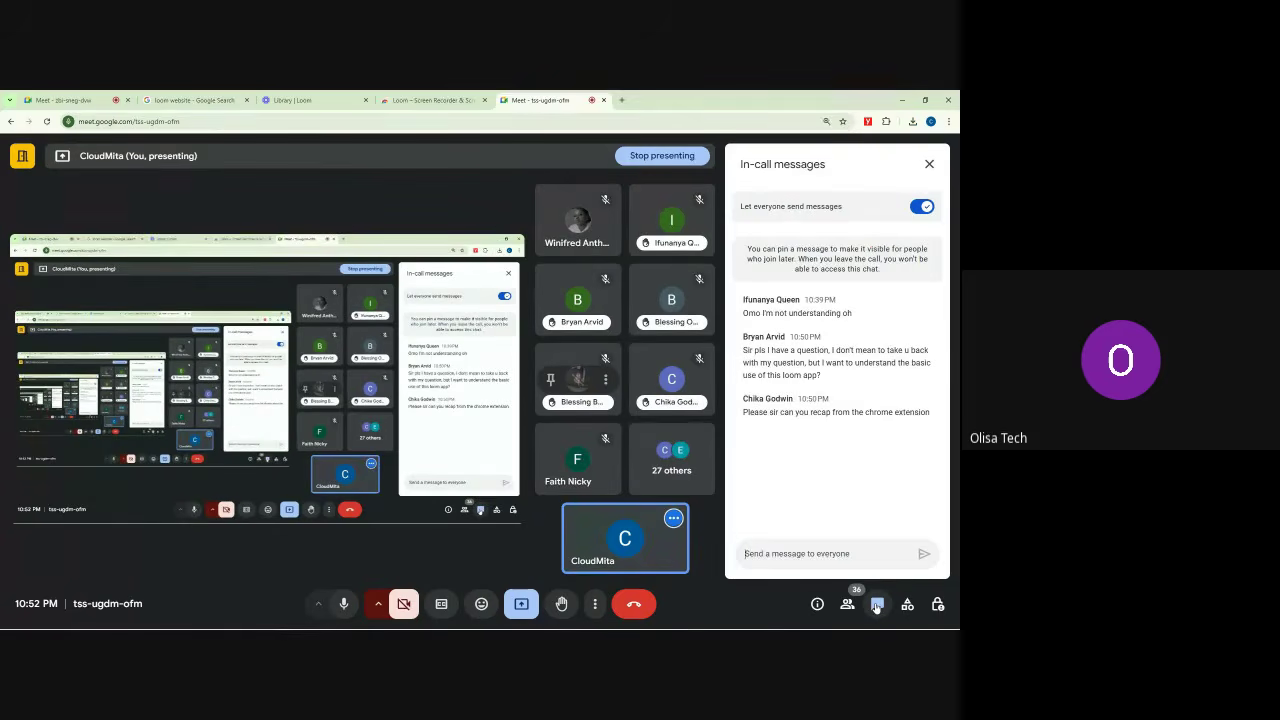
pyautogui.click(877, 604)
pyautogui.click(63, 100)
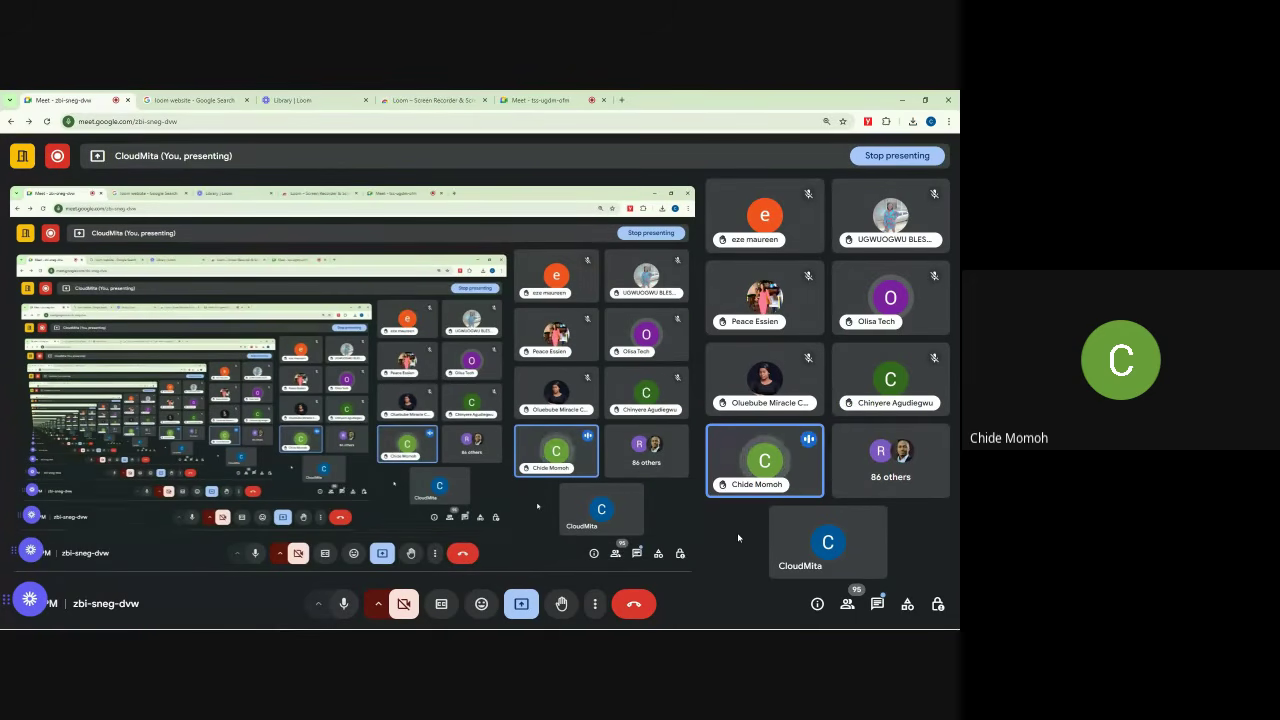
# Step: Mute the speaking participant for everyone, then check the chat for new messages and close it
pyautogui.click(765, 461)
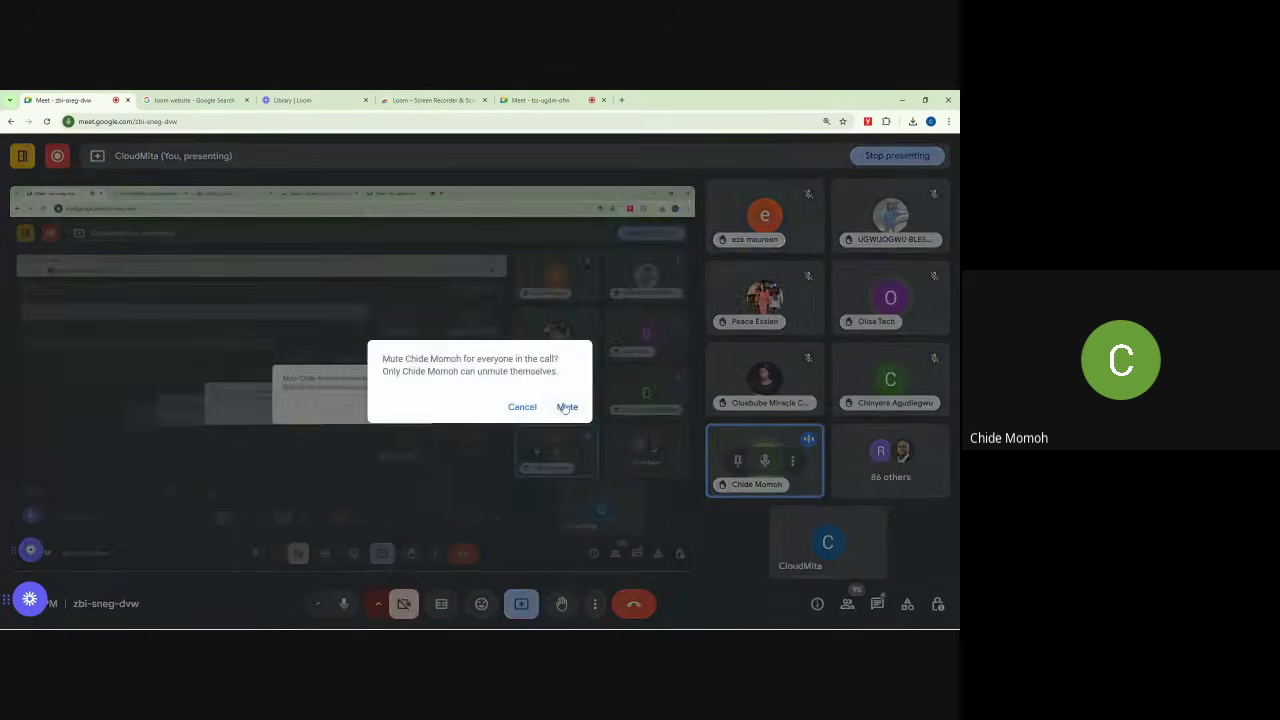
pyautogui.click(567, 406)
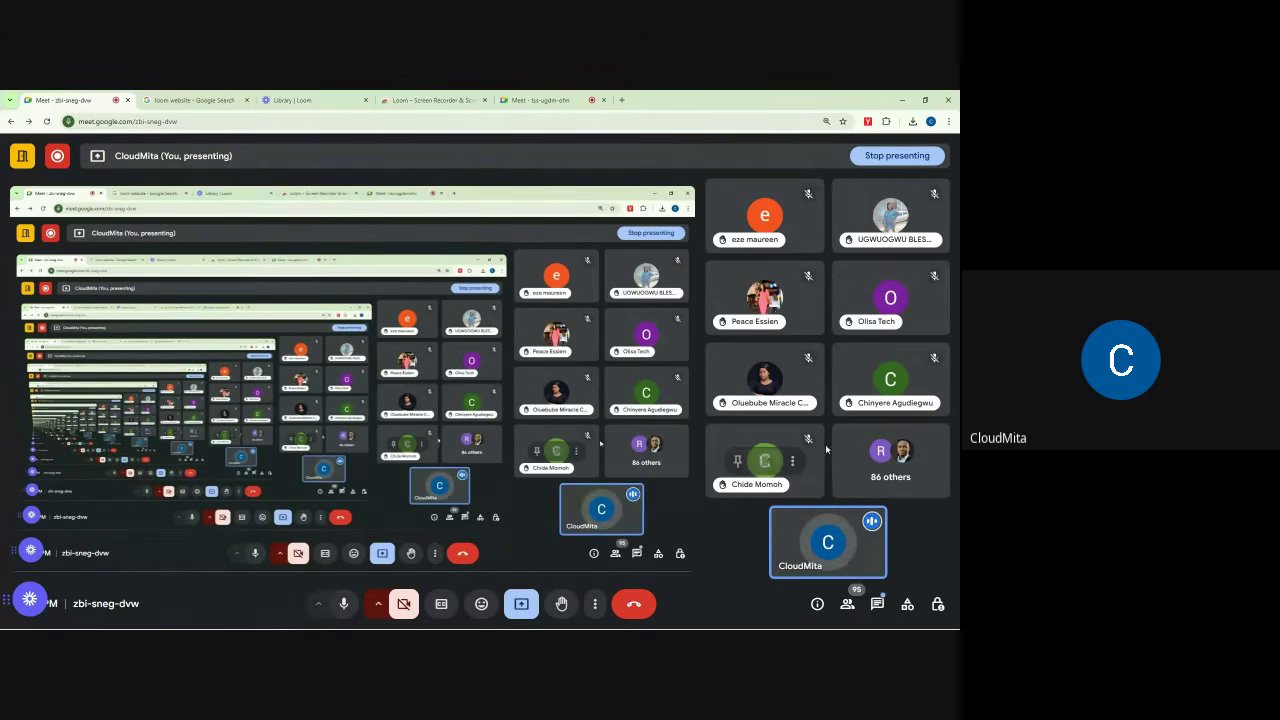
pyautogui.click(878, 605)
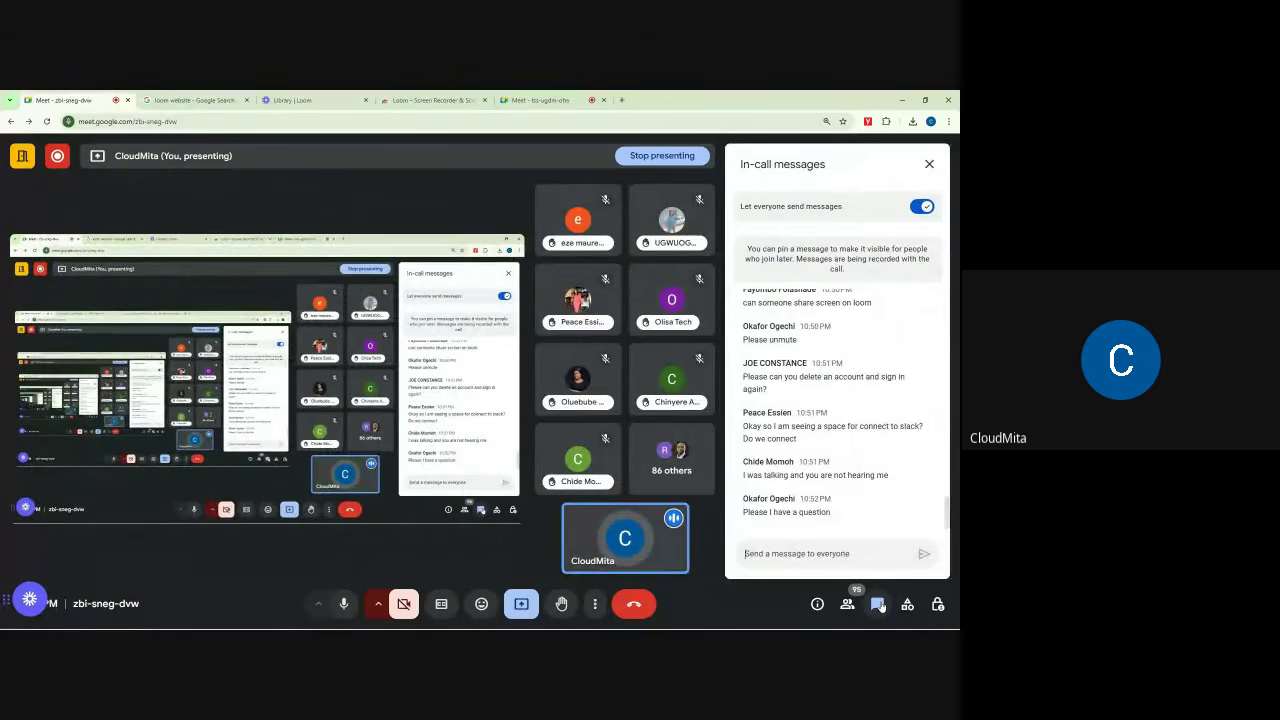
pyautogui.click(878, 605)
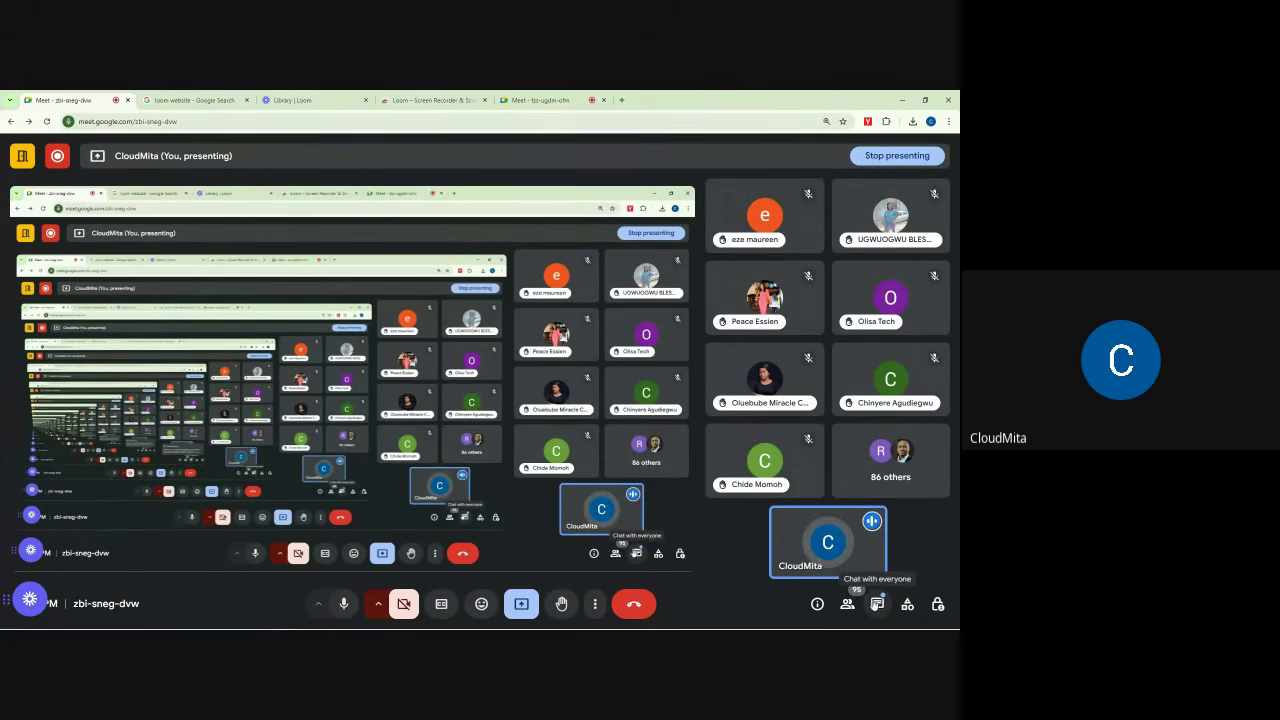
pyautogui.click(876, 604)
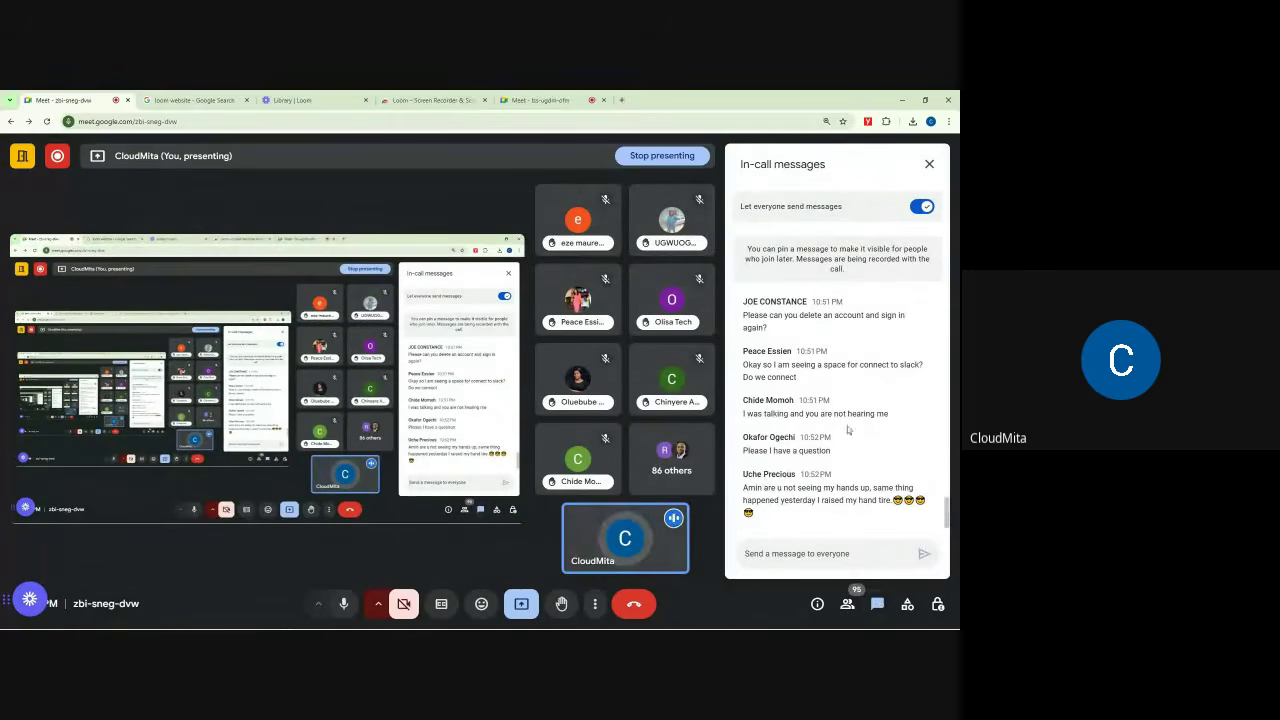
pyautogui.click(928, 165)
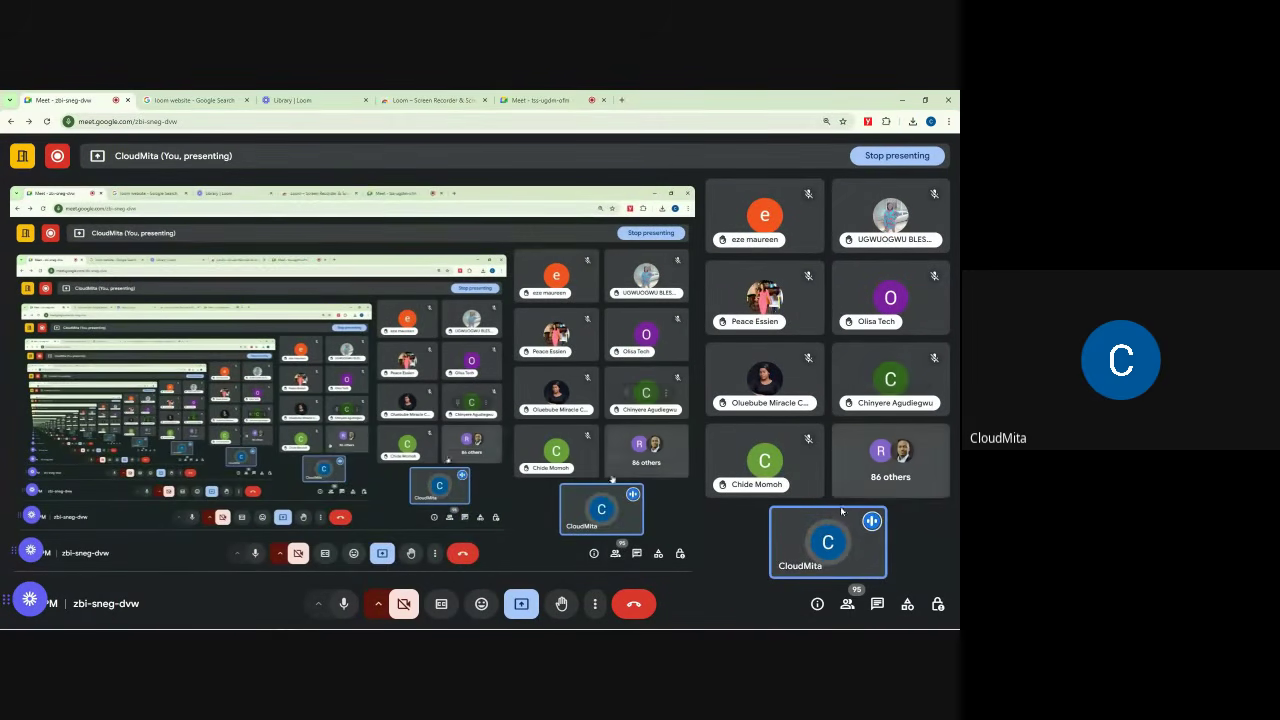
# Step: Scroll the raised hands in the people list, glance at the chat, then close the participants panel
pyautogui.click(847, 604)
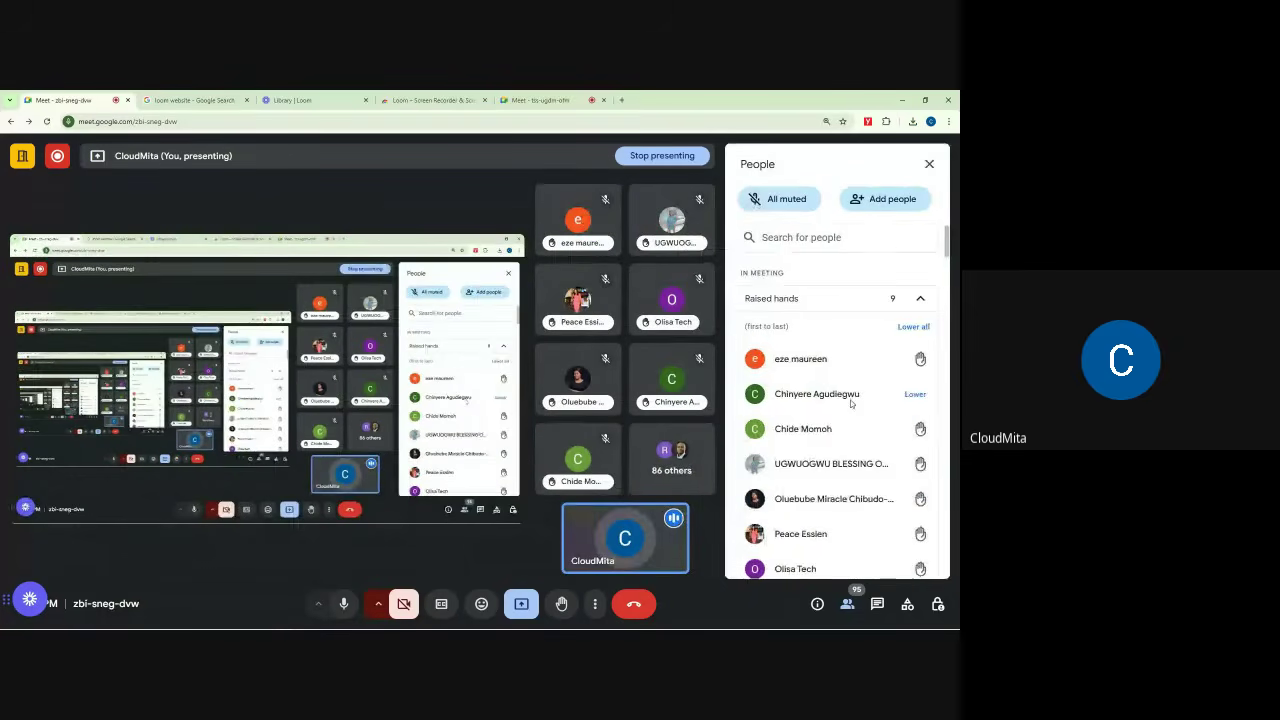
pyautogui.scroll(-2, 851, 403)
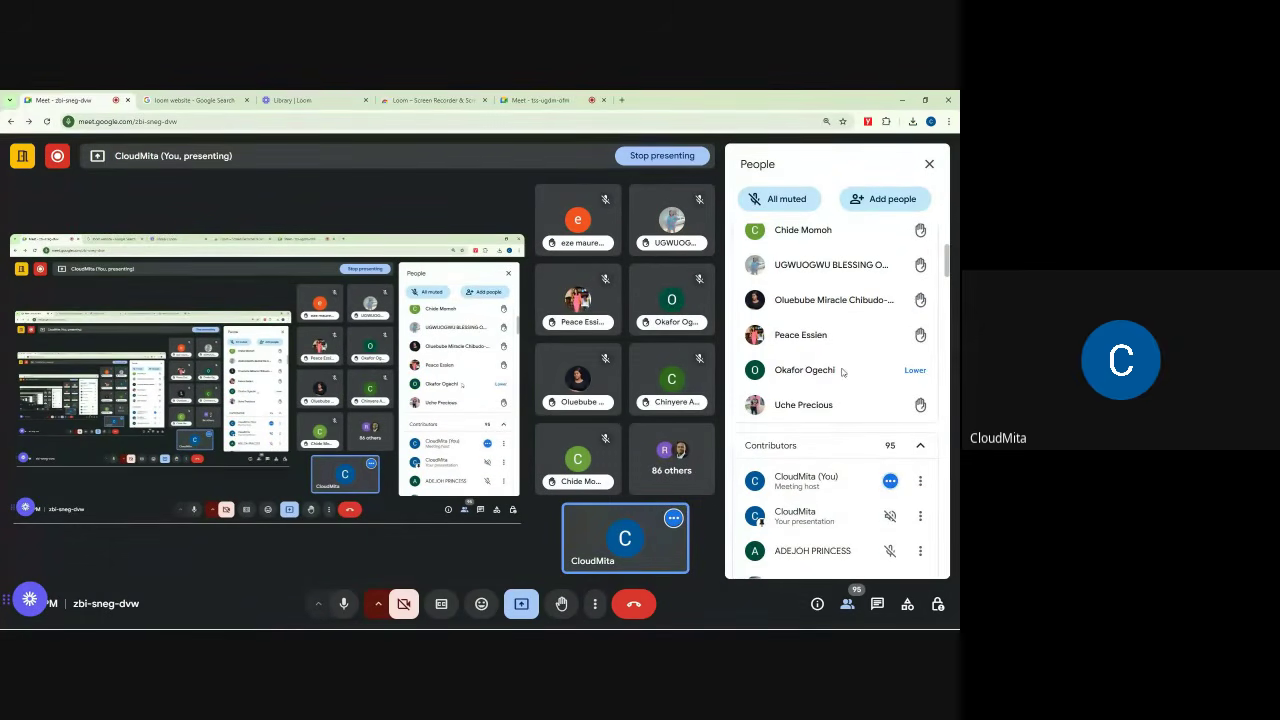
pyautogui.click(877, 604)
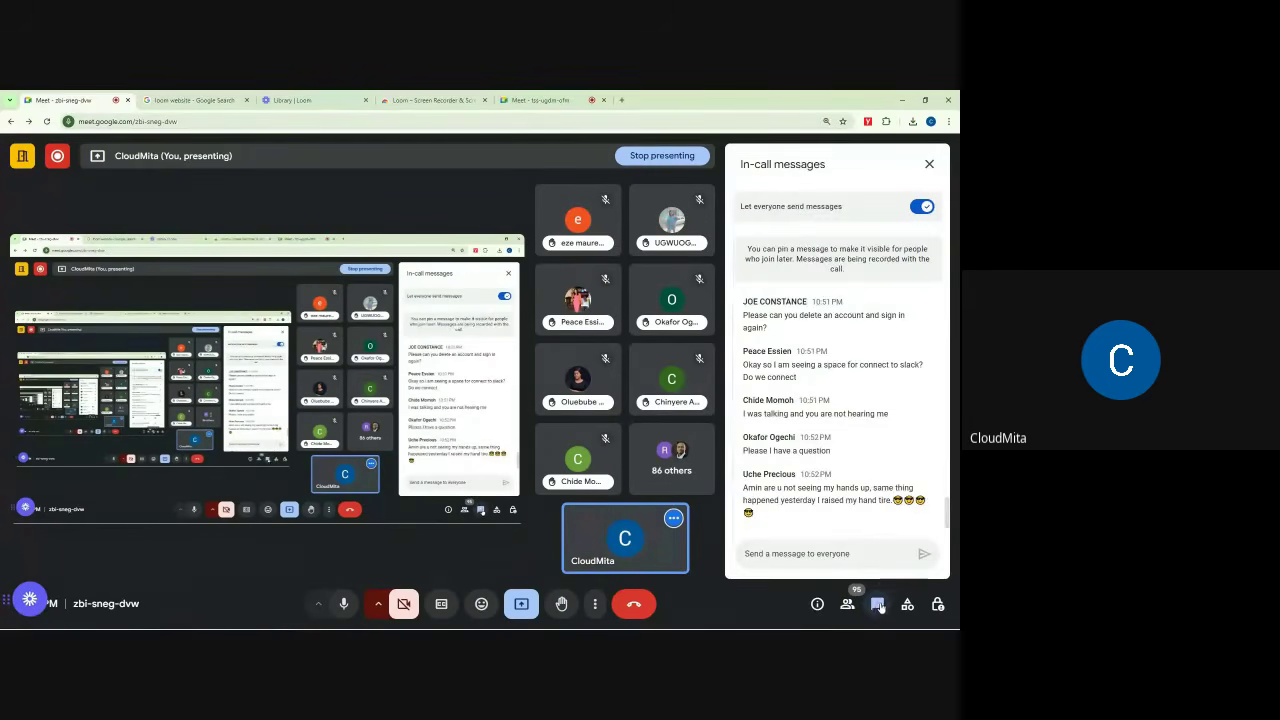
pyautogui.click(929, 164)
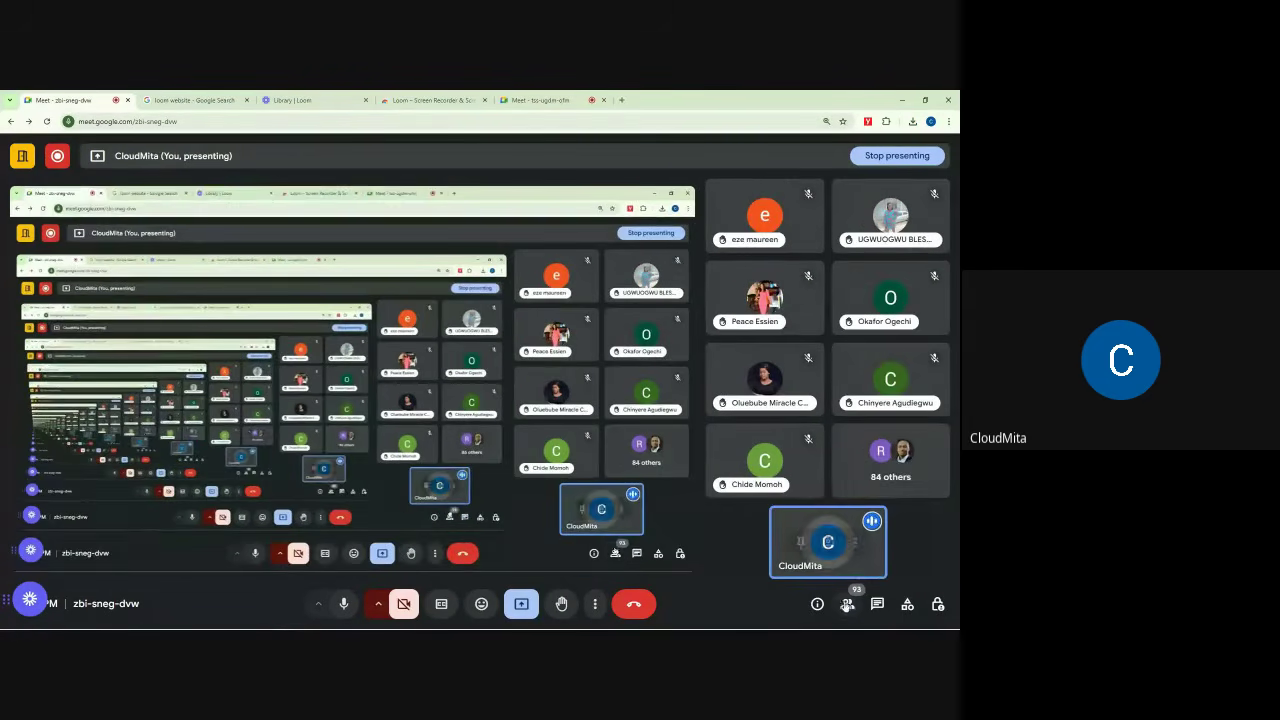
pyautogui.click(847, 606)
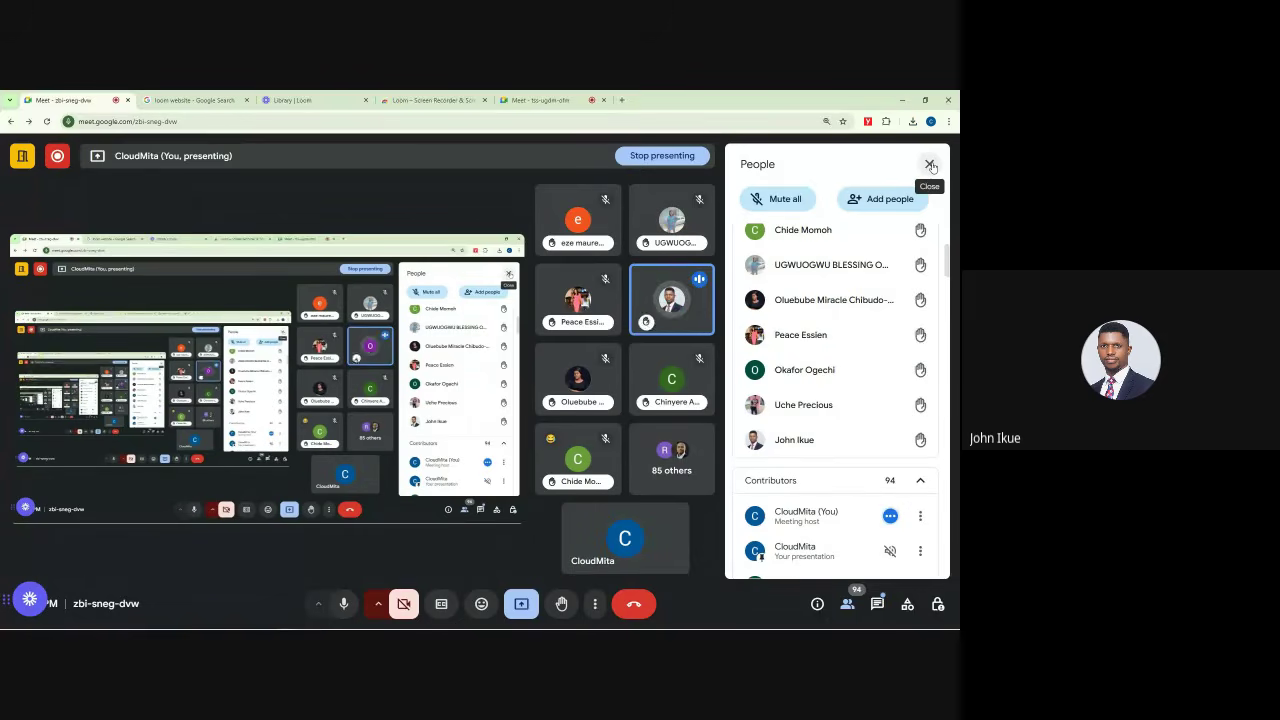
pyautogui.click(930, 165)
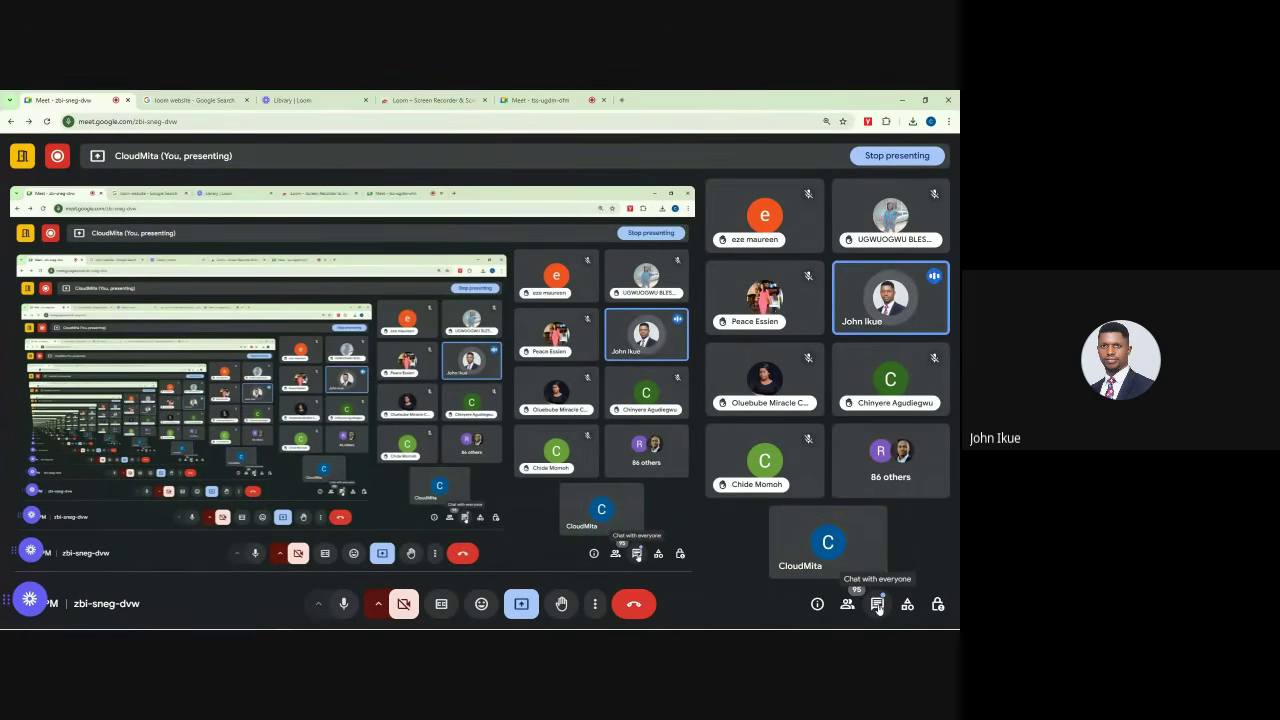
pyautogui.click(877, 605)
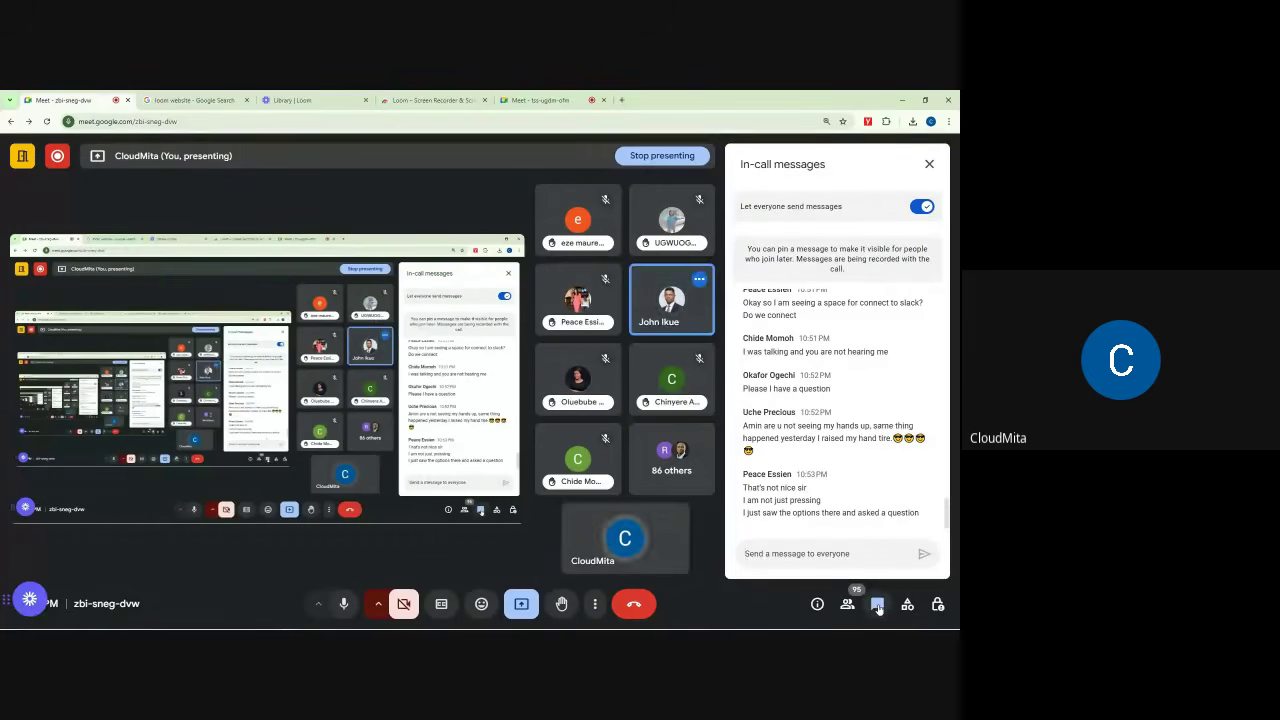
pyautogui.click(929, 164)
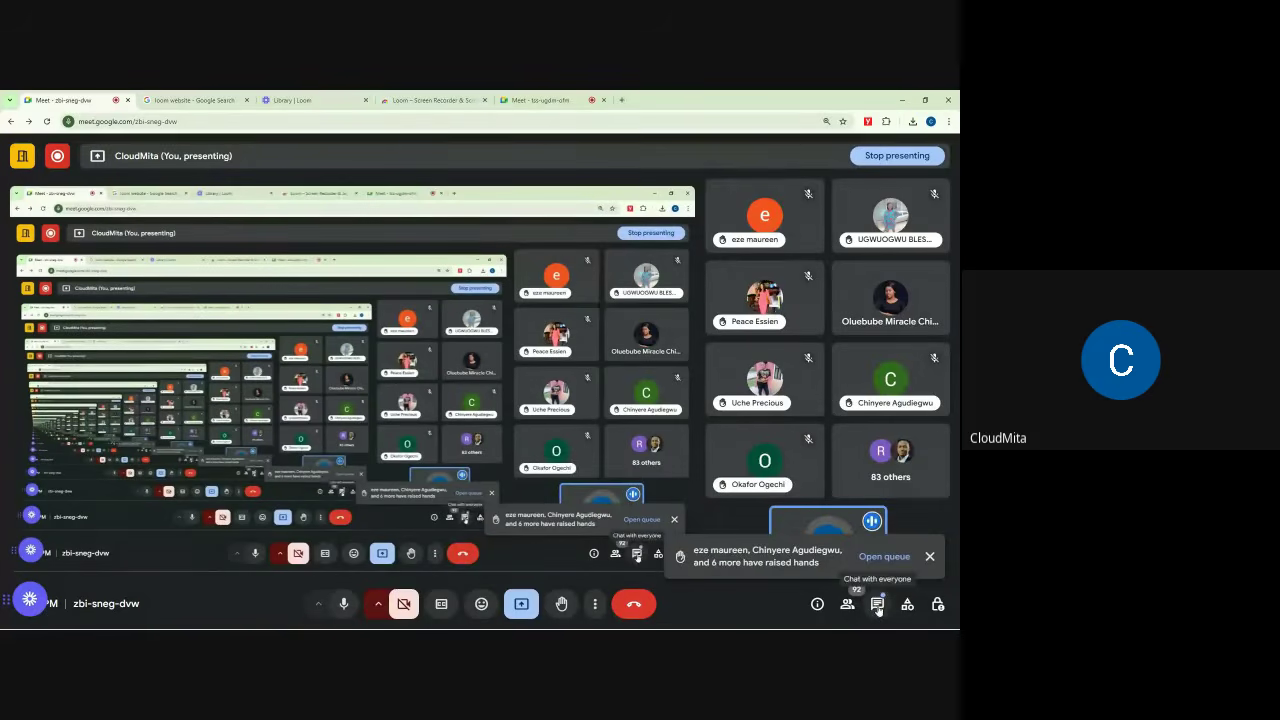
pyautogui.click(300, 100)
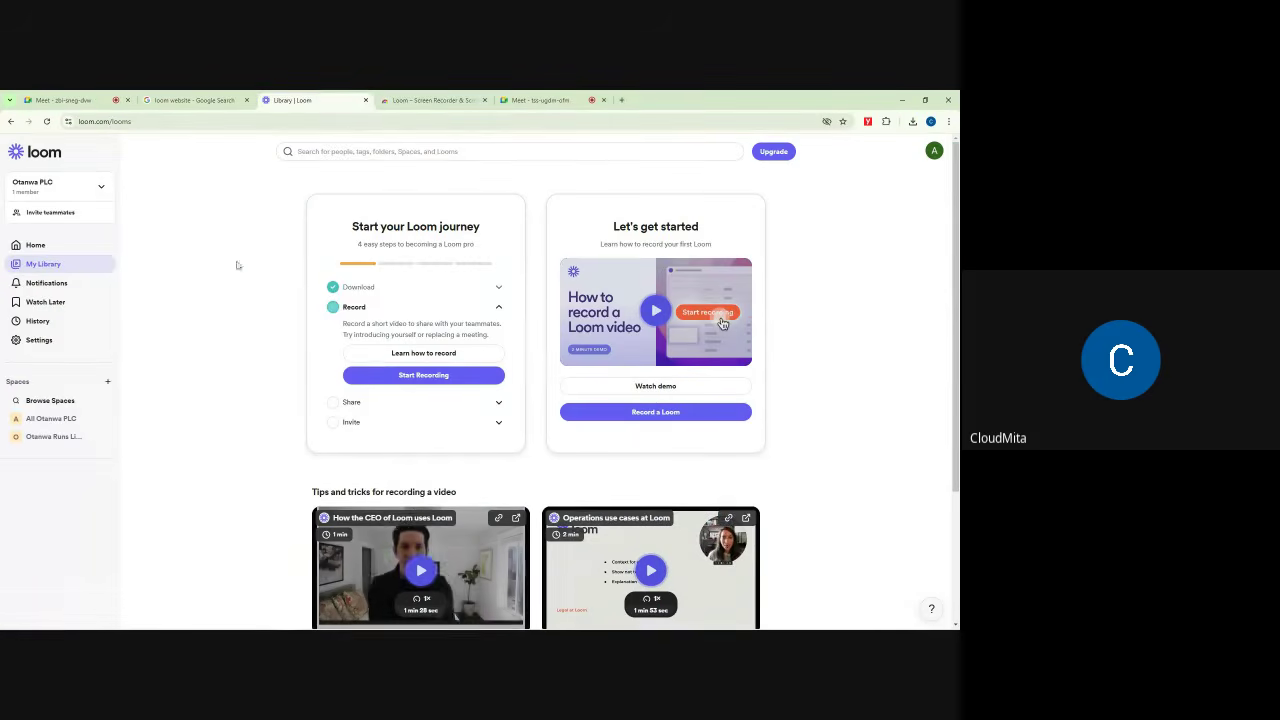
pyautogui.click(134, 103)
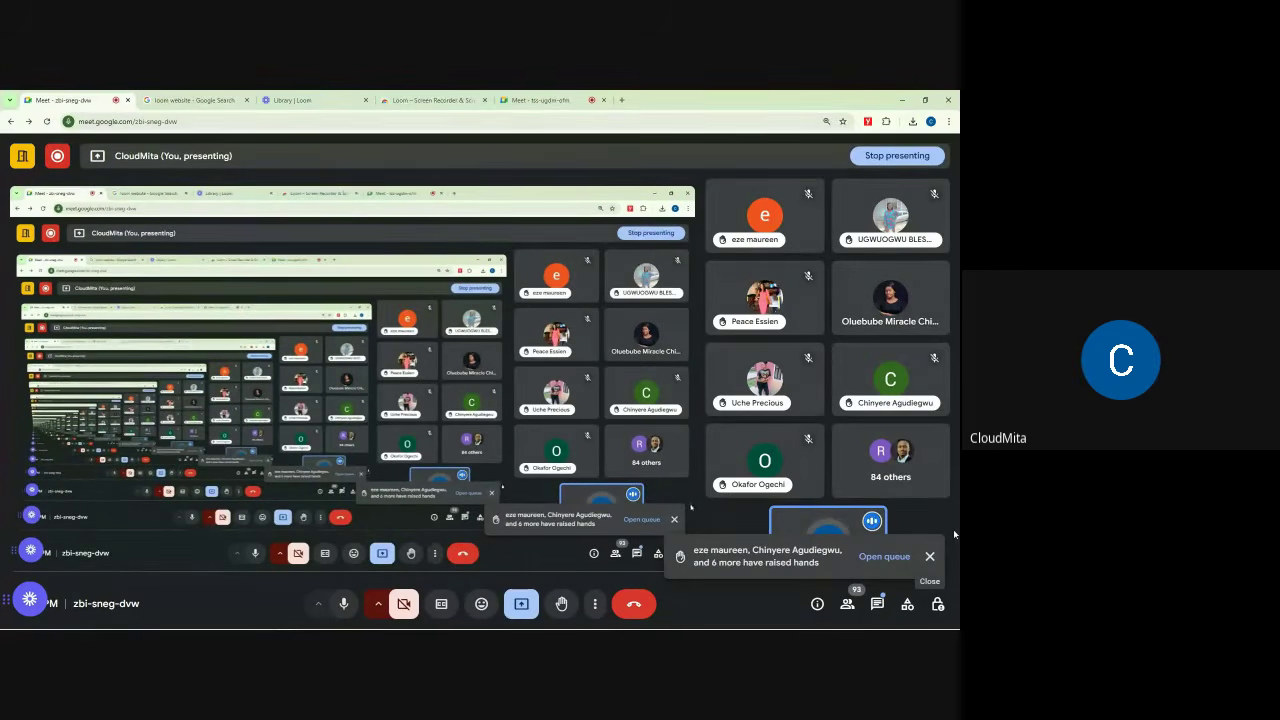
# Step: Dismiss the raised-hands notice and switch to the 'Library | Loom' tab
pyautogui.click(929, 557)
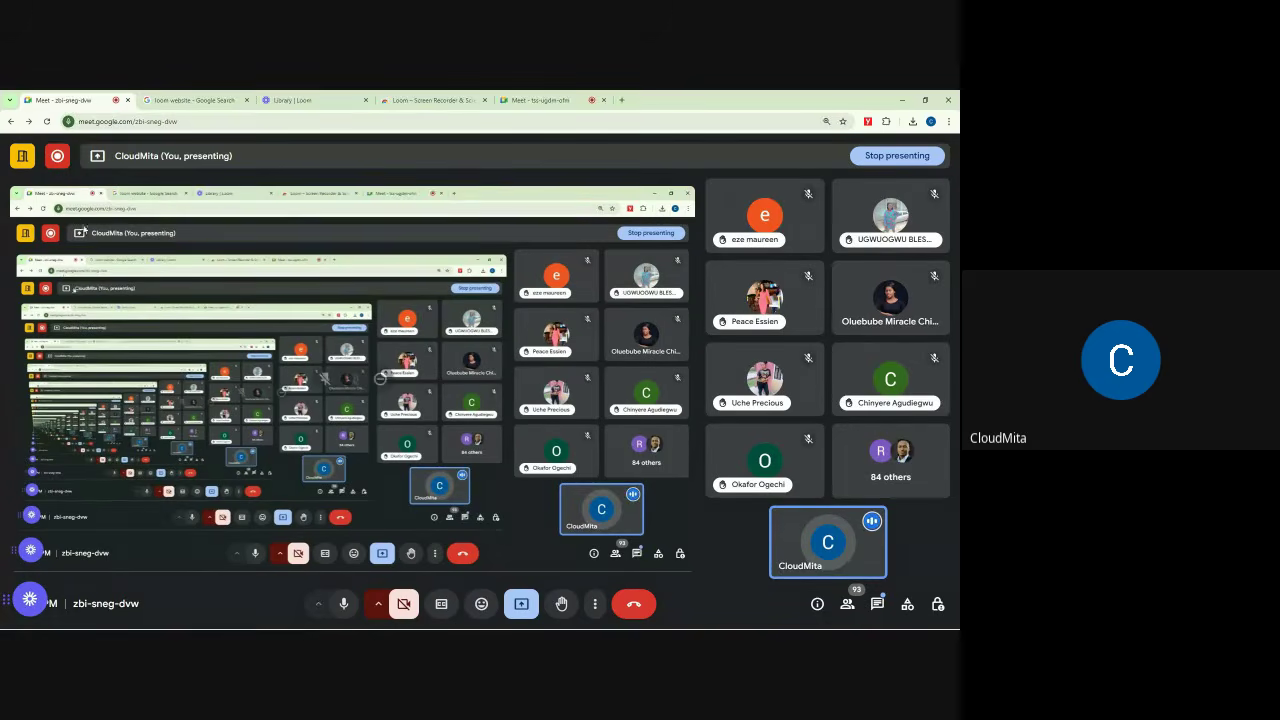
pyautogui.click(298, 98)
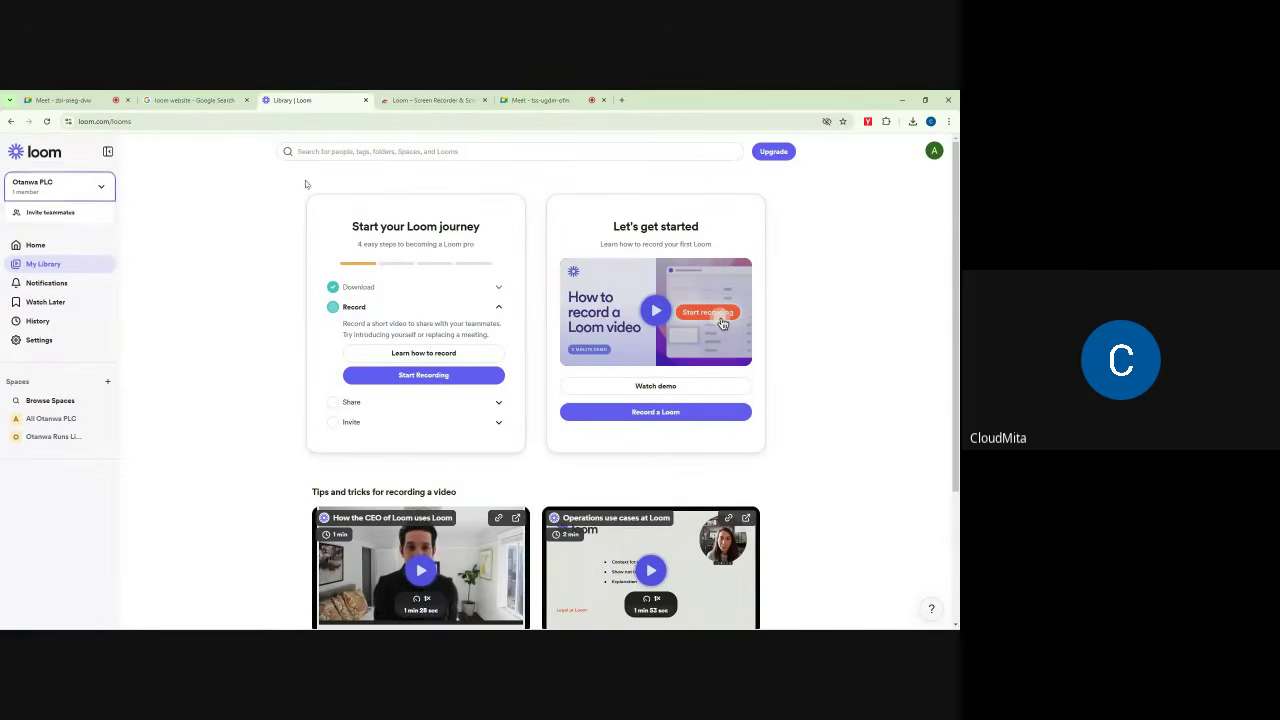
# Step: Glance at the Loom account profile menu, then return to the zbi-sneg-dvw Meet tab
pyautogui.click(932, 151)
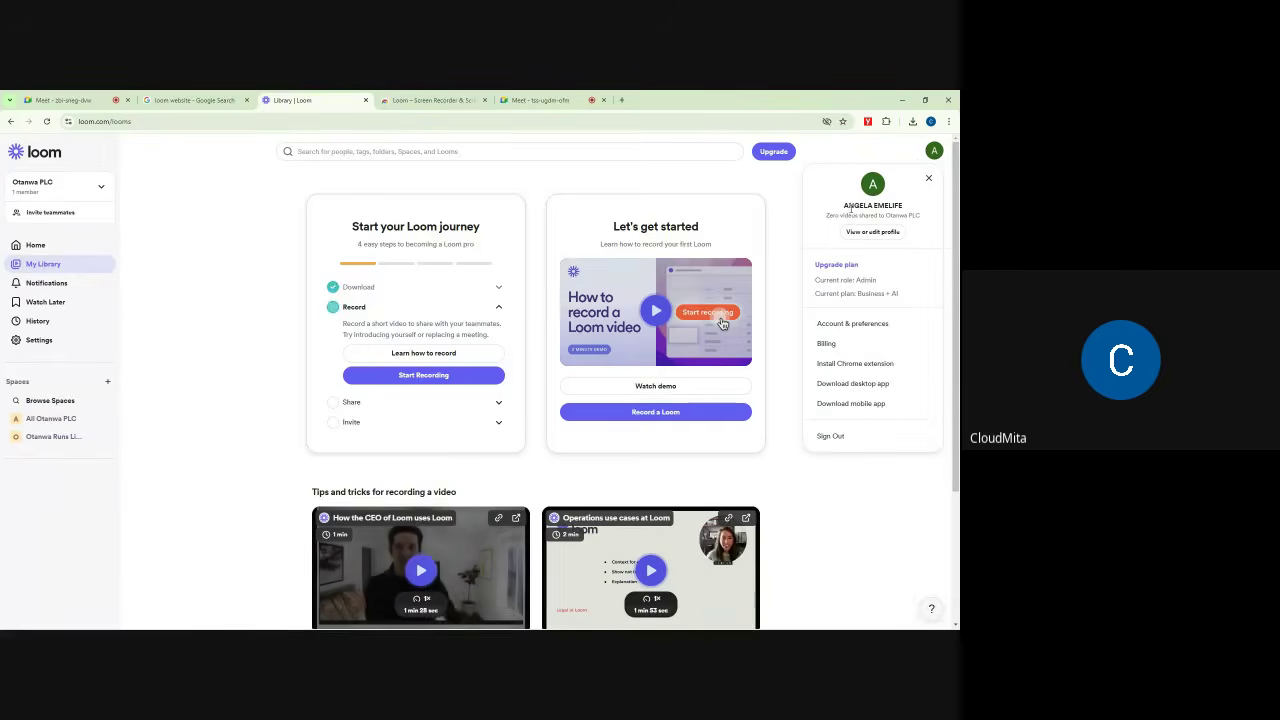
pyautogui.click(928, 178)
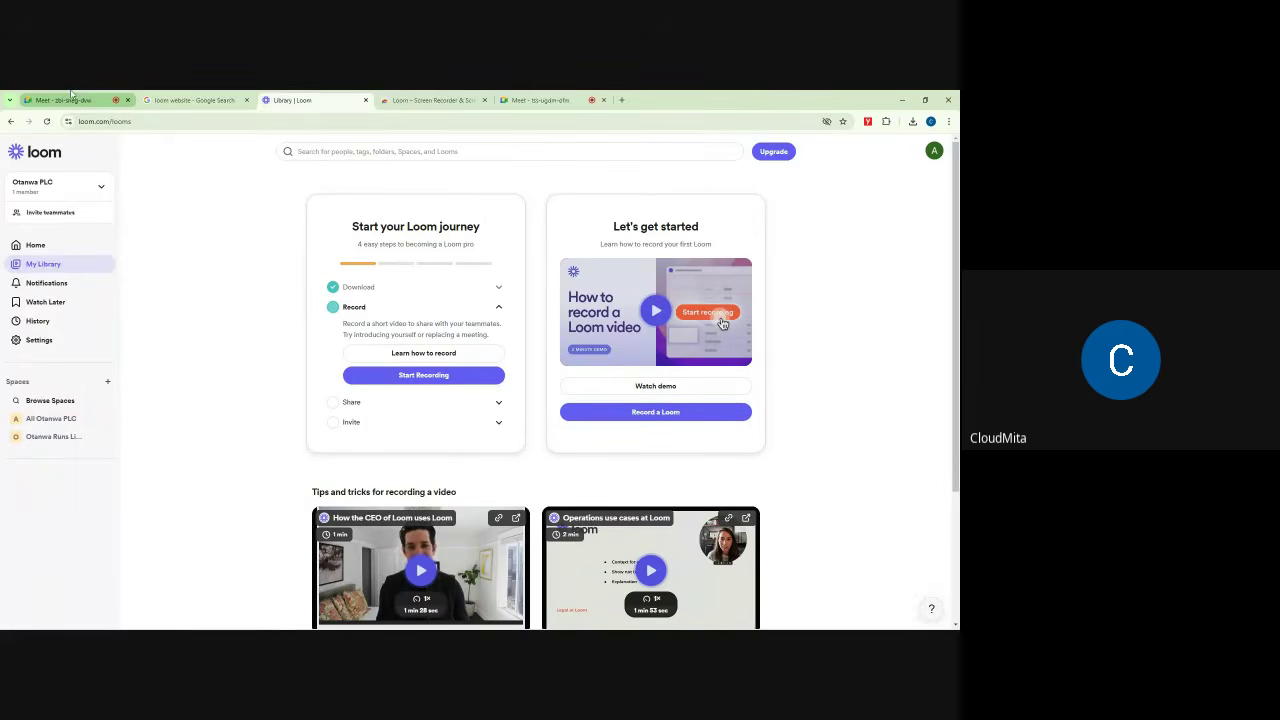
pyautogui.click(72, 101)
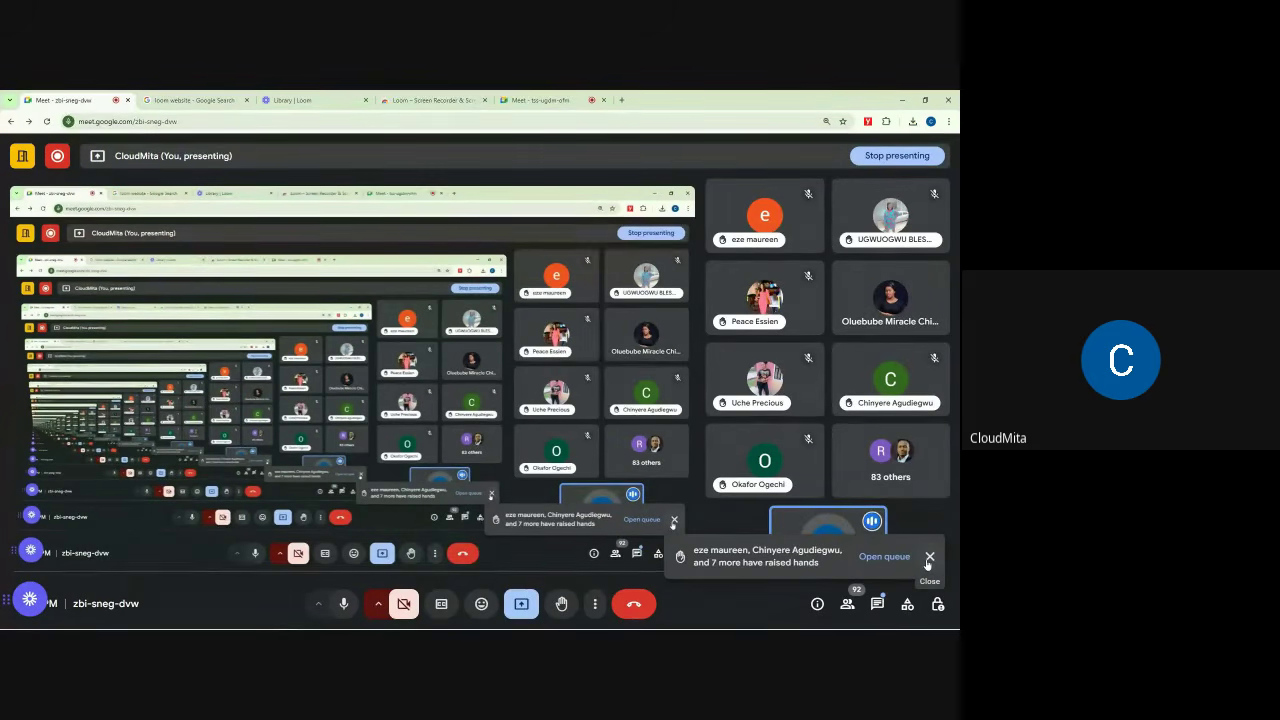
# Step: Dismiss the raised-hands notice and scroll through the people list of the call
pyautogui.click(928, 561)
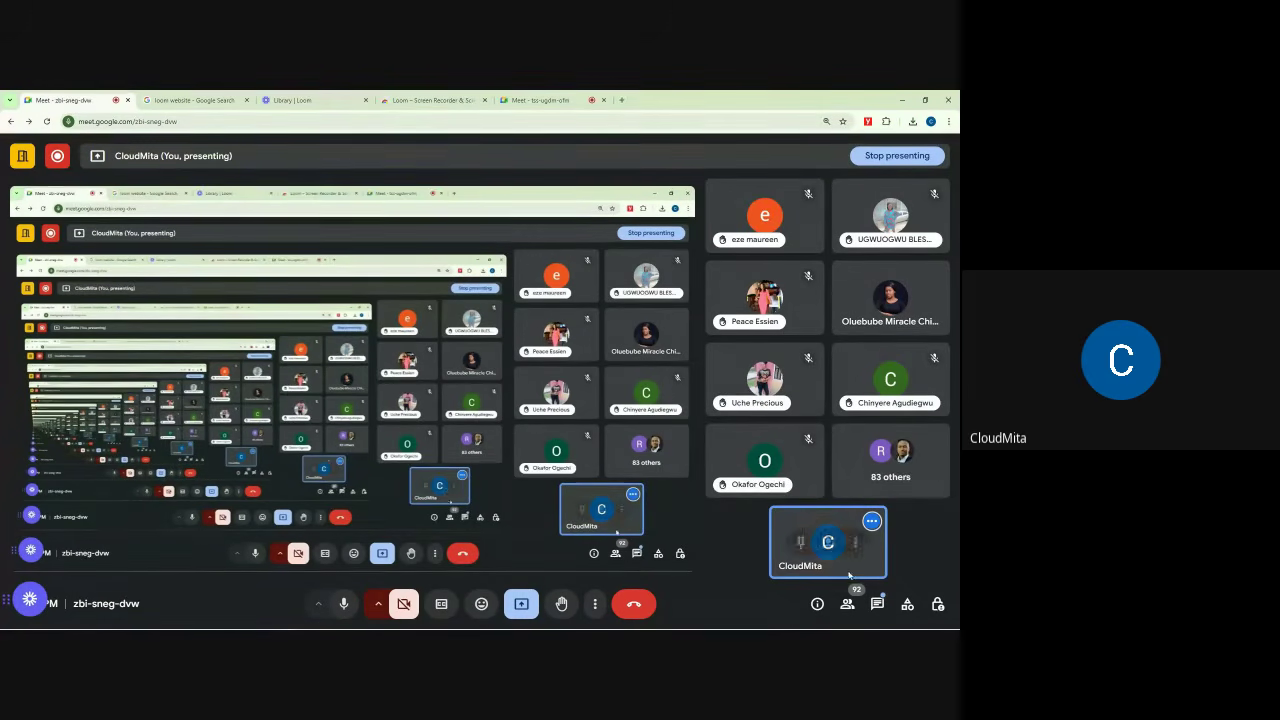
pyautogui.click(847, 604)
pyautogui.scroll(-5, 850, 455)
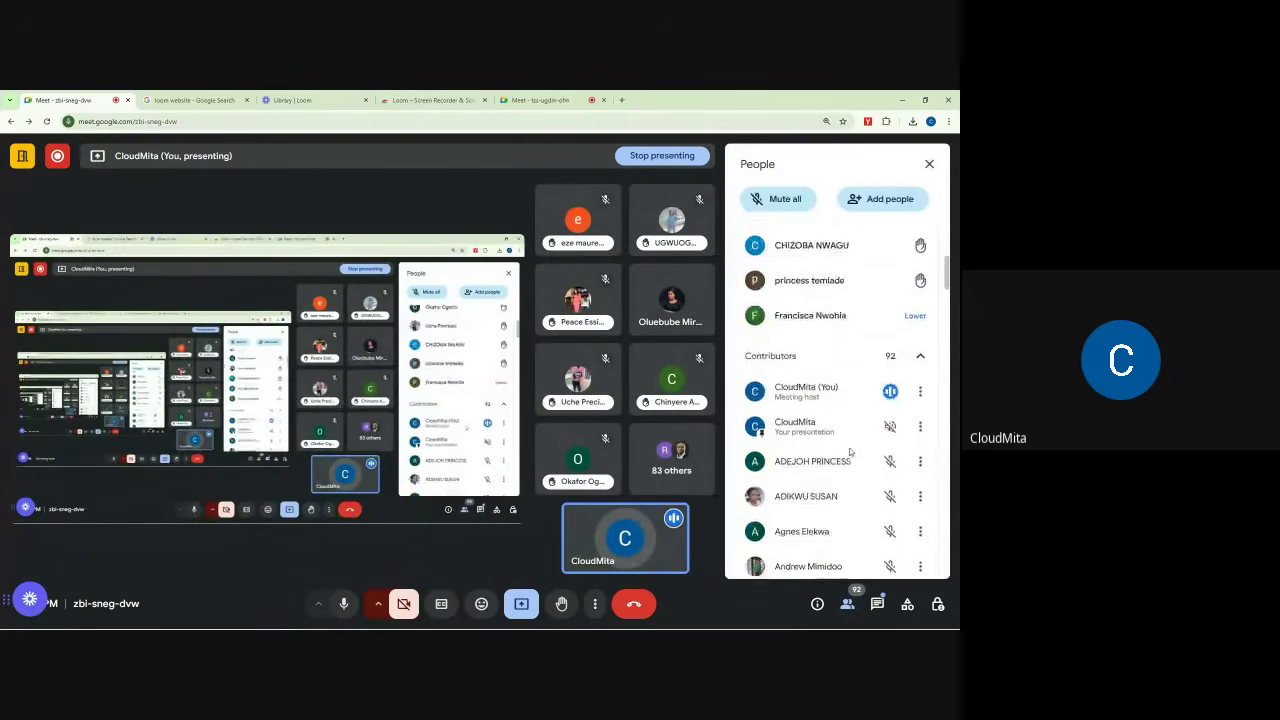
pyautogui.scroll(10, 850, 420)
# Step: Close the People list, return to the tss-ugdm-ofm meeting, and dismiss its raised-hands notice
pyautogui.click(530, 99)
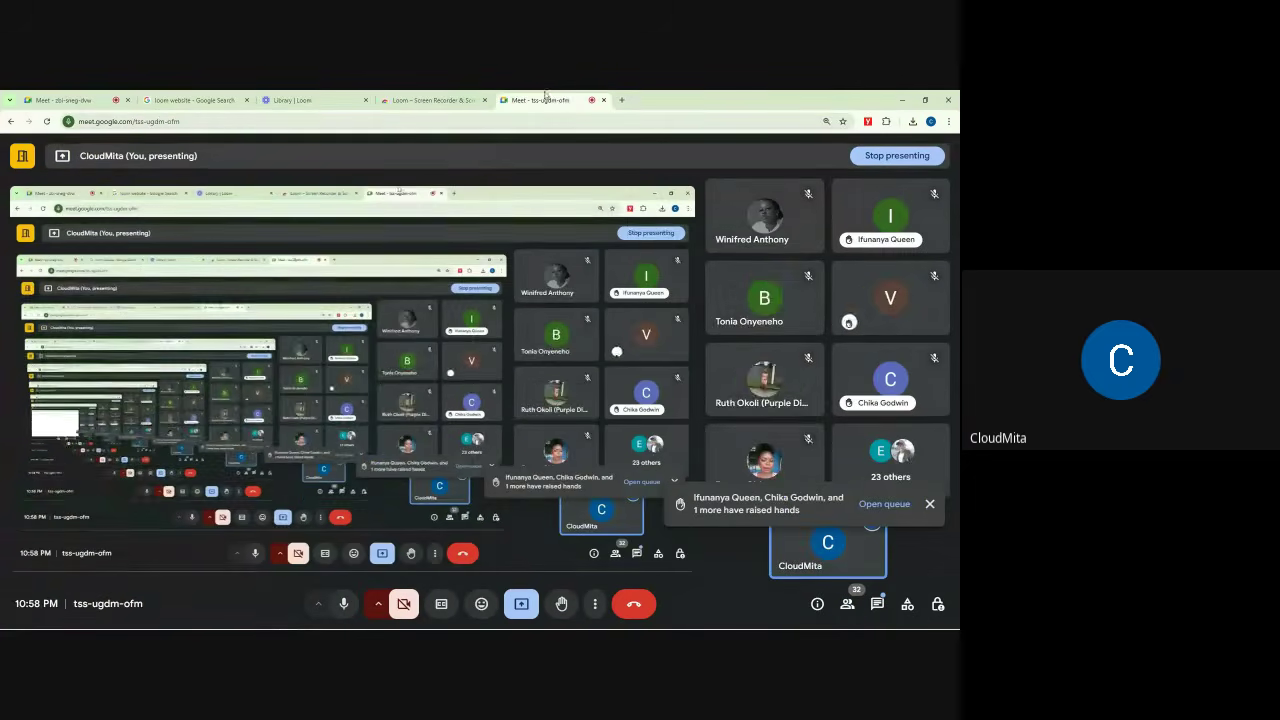
pyautogui.click(103, 96)
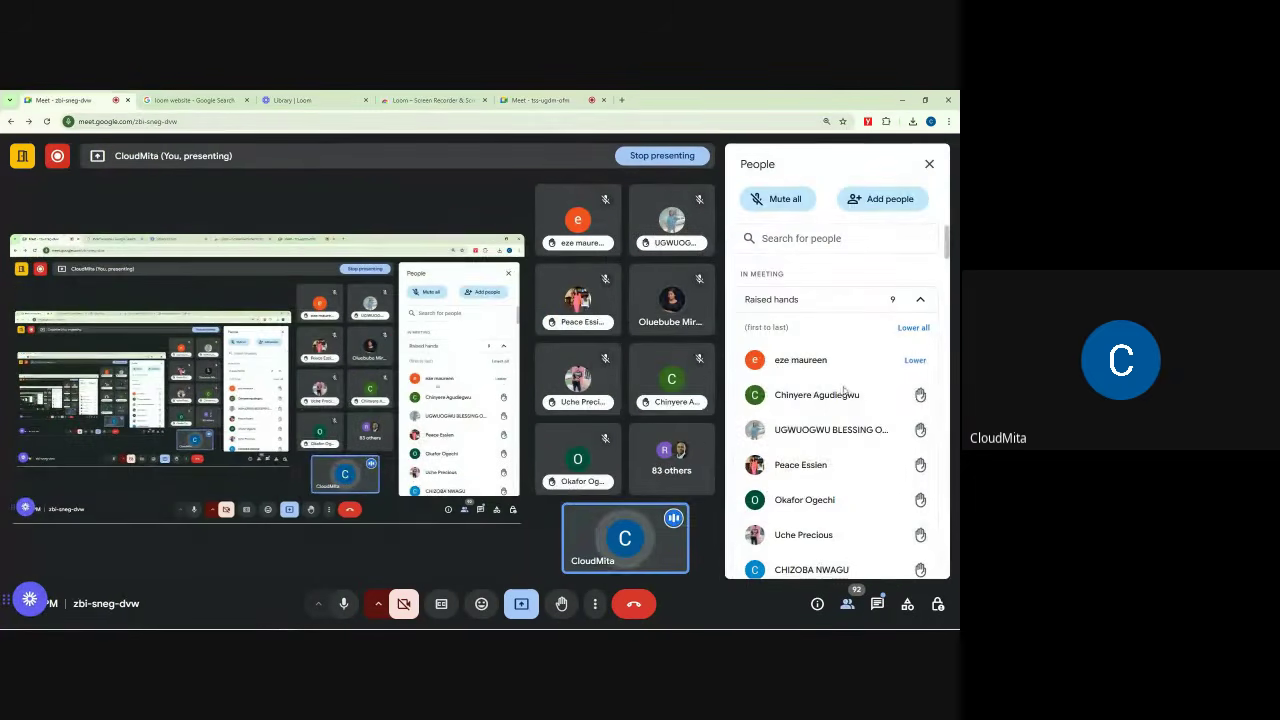
pyautogui.click(930, 163)
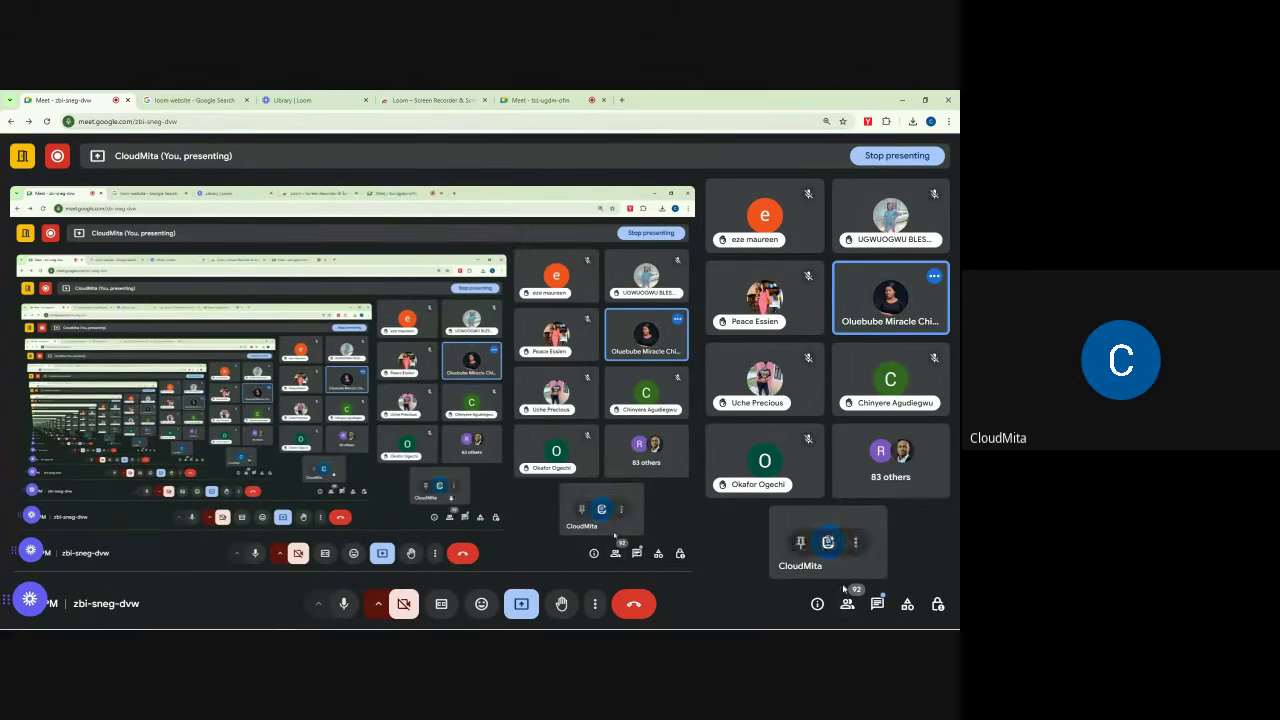
pyautogui.click(535, 100)
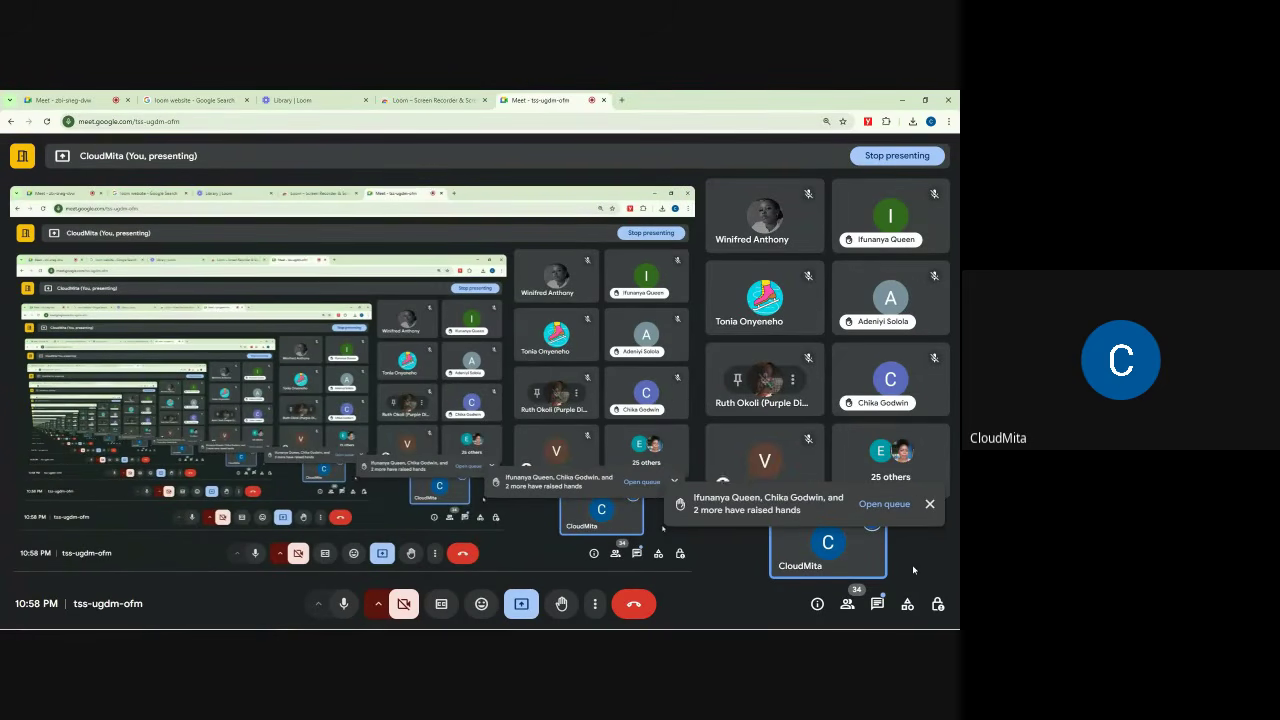
pyautogui.click(930, 506)
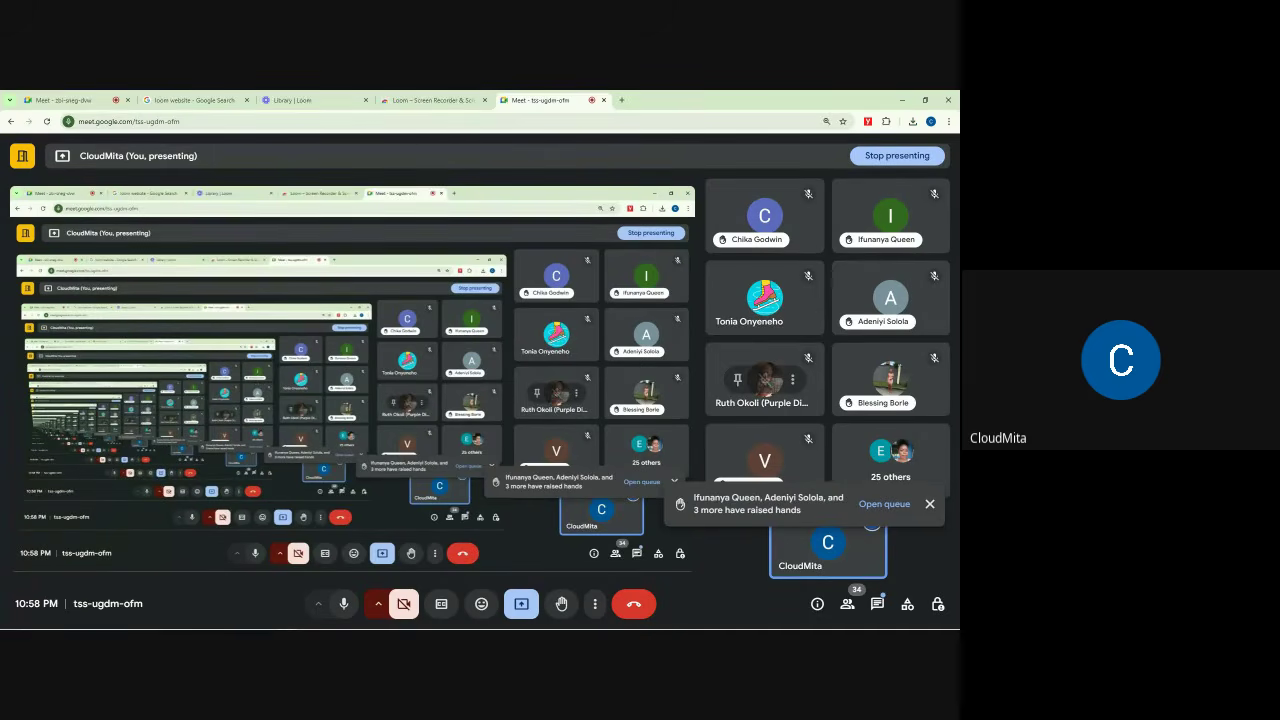
pyautogui.click(937, 604)
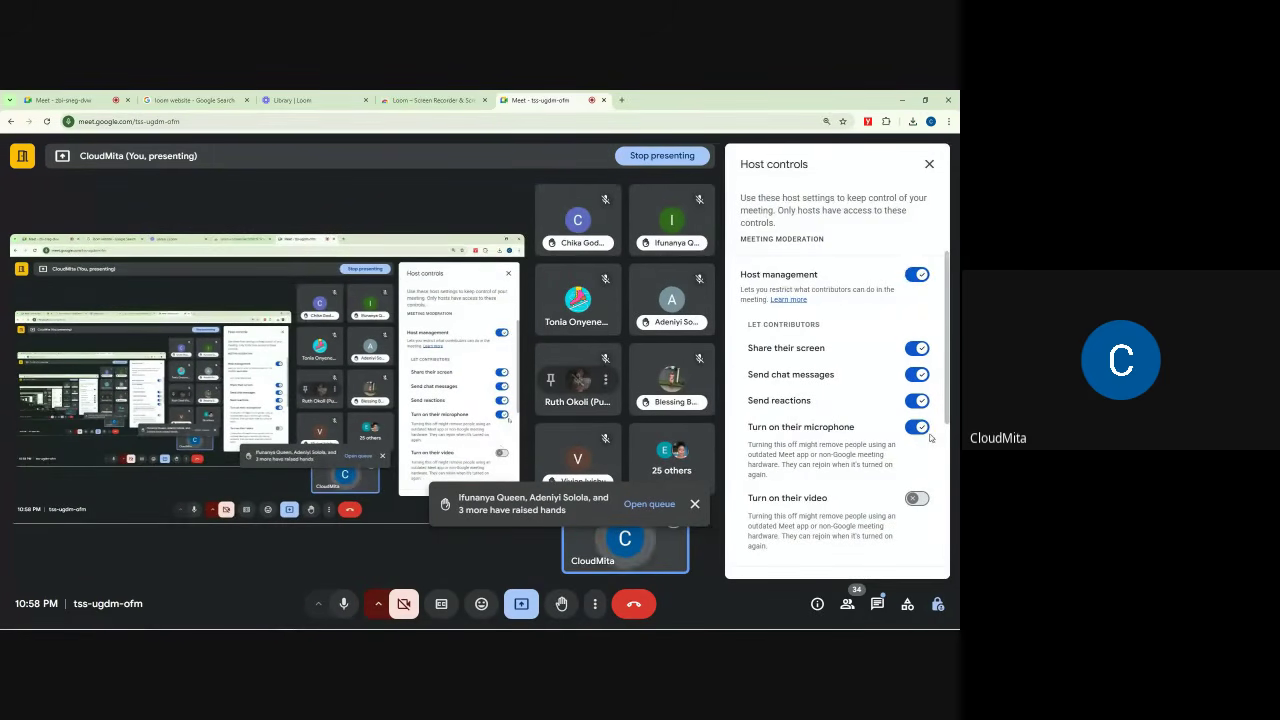
pyautogui.click(928, 166)
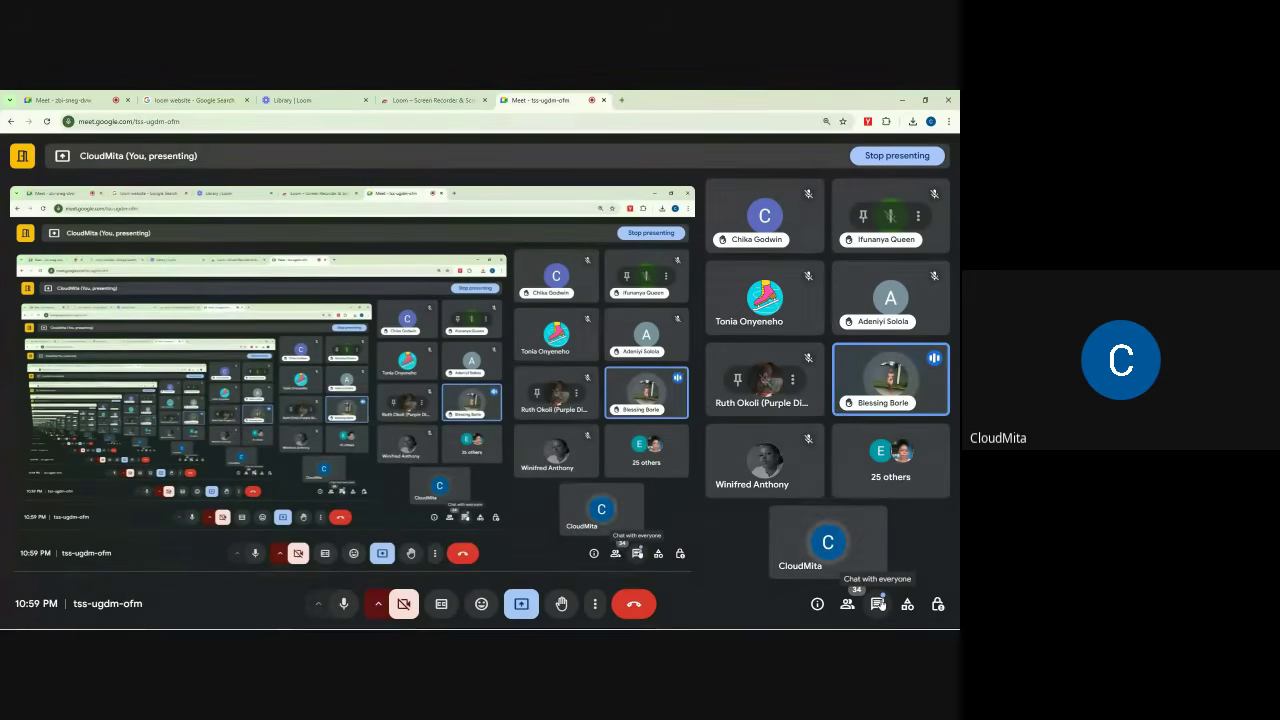
# Step: Open and close the in-call messages twice, then dismiss the raised-hands notification
pyautogui.click(877, 603)
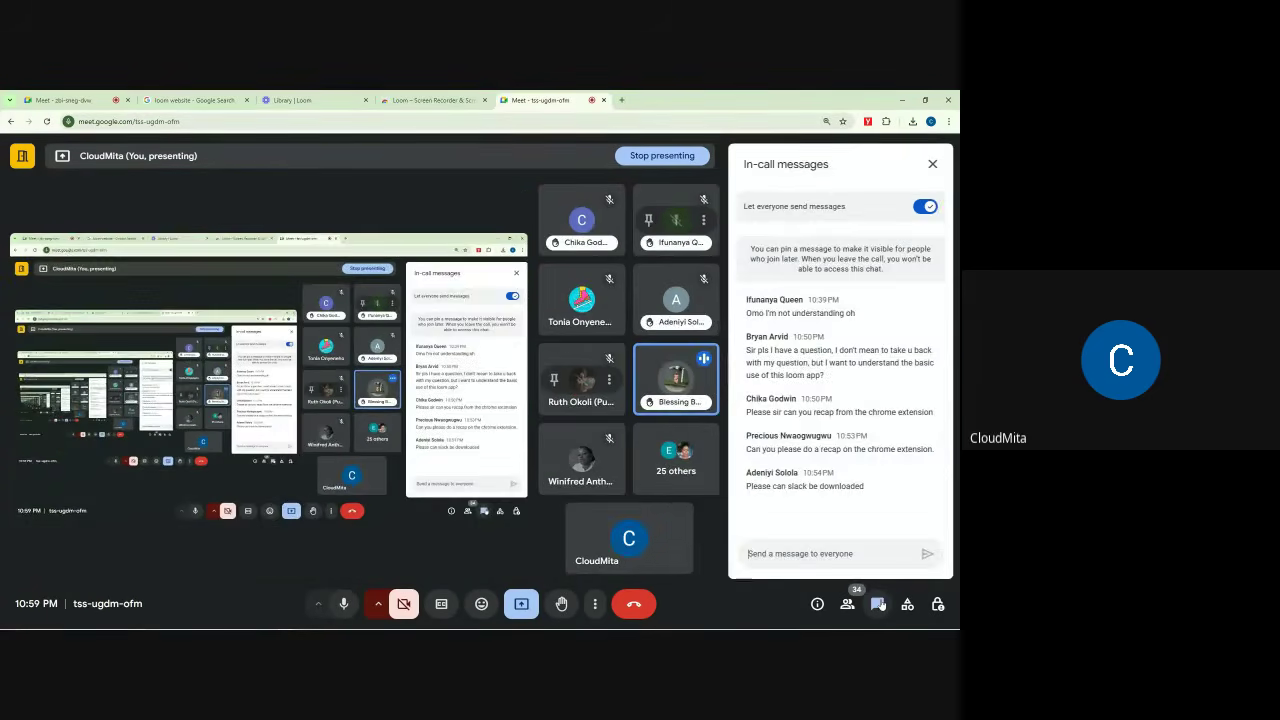
pyautogui.click(928, 166)
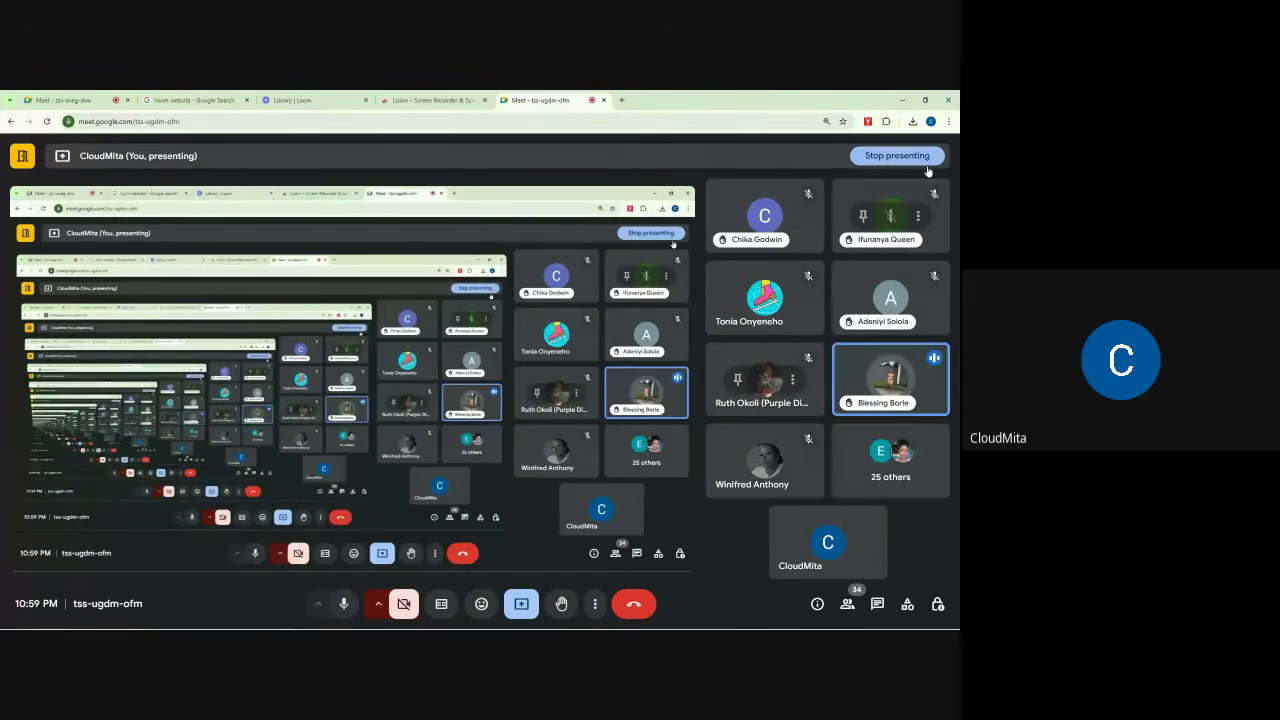
pyautogui.click(877, 603)
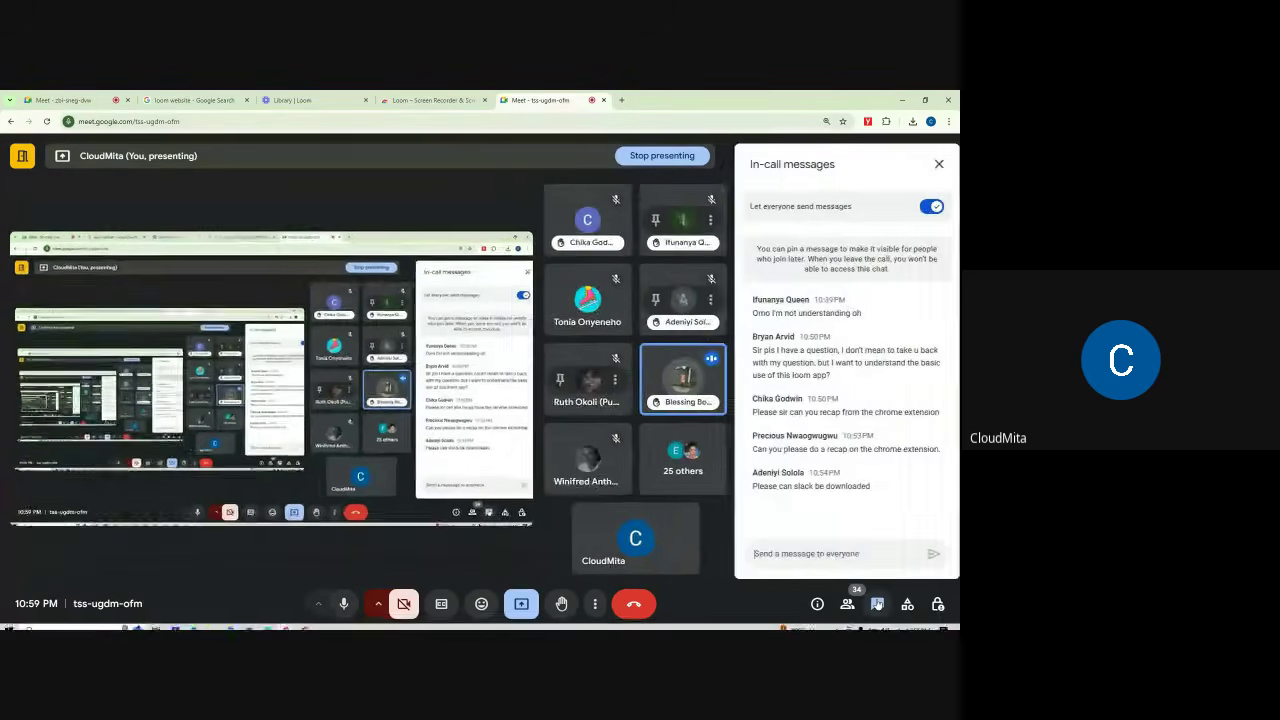
pyautogui.click(877, 603)
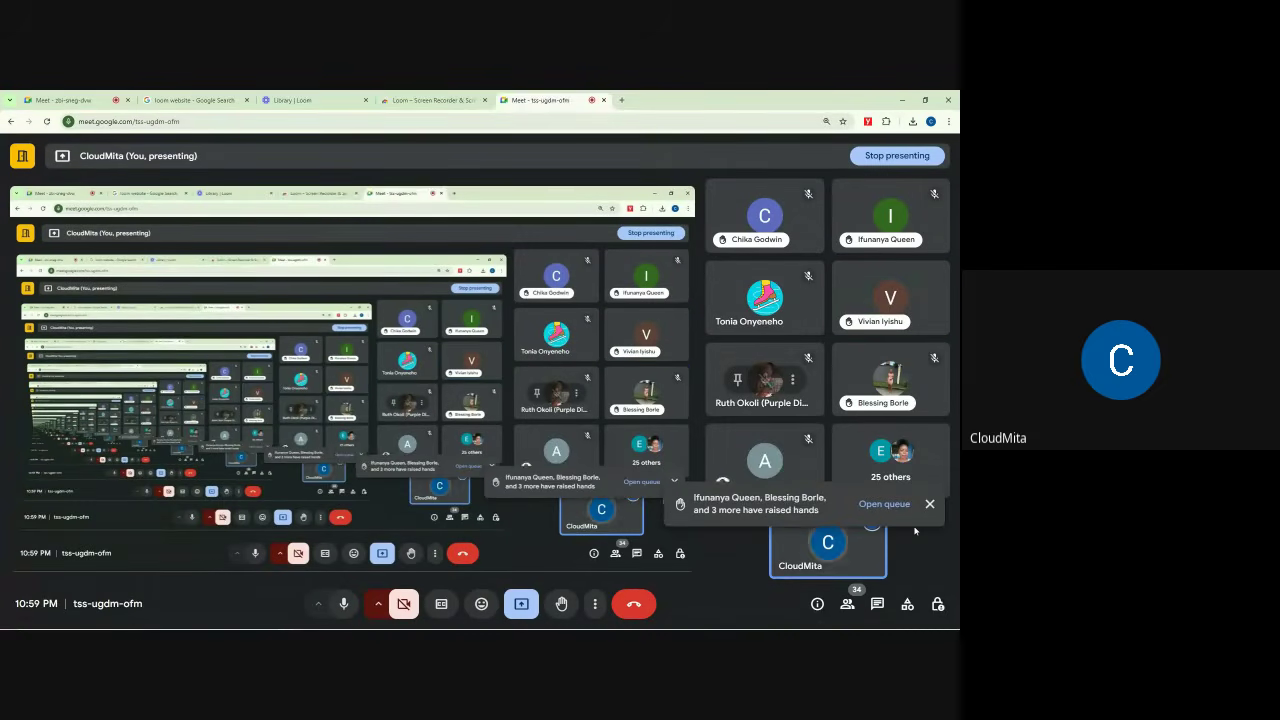
pyautogui.click(929, 505)
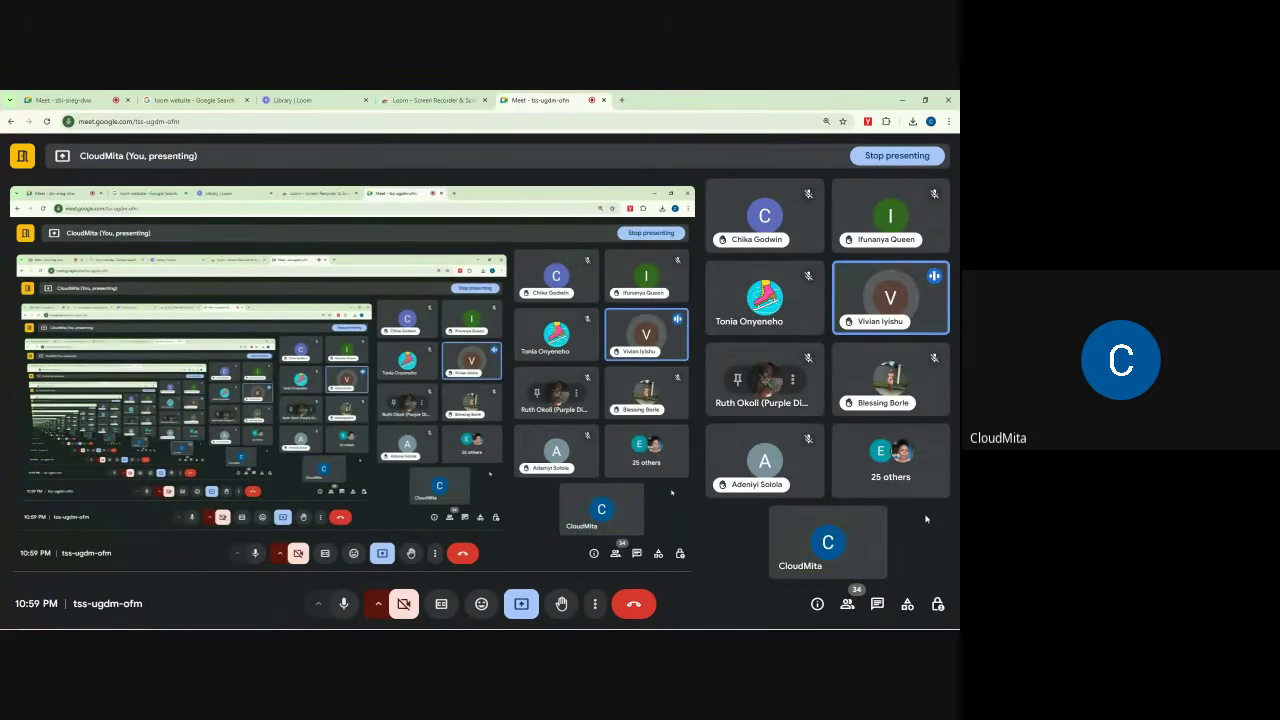
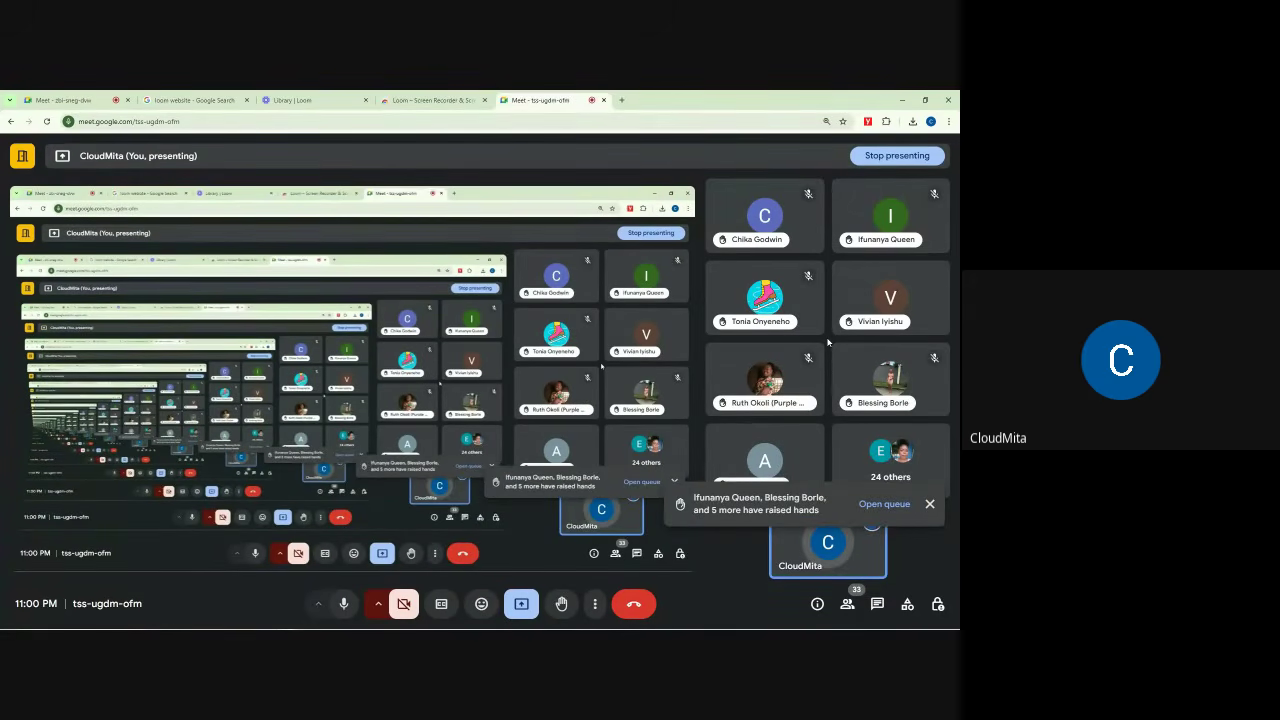
# Step: Dismiss the raised-hands notice, look over the Loom library tab, then switch to the zbi-sneg-dvw meeting
pyautogui.click(929, 505)
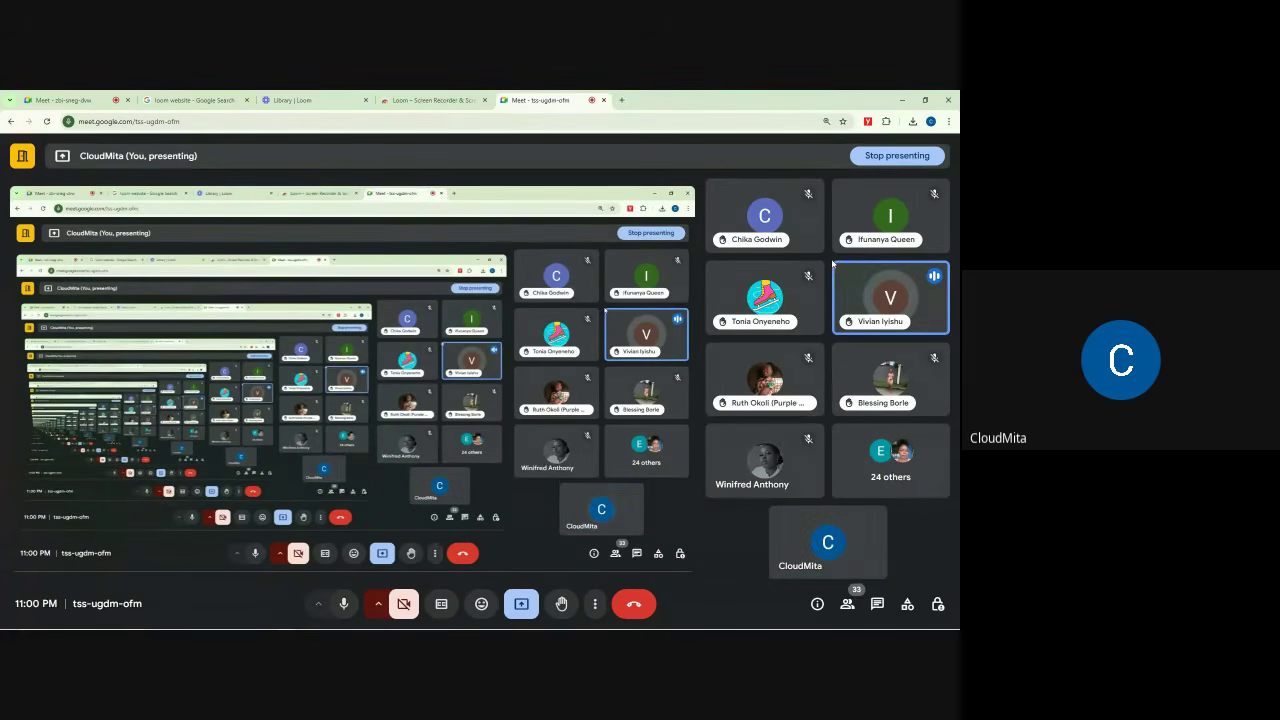
pyautogui.click(346, 97)
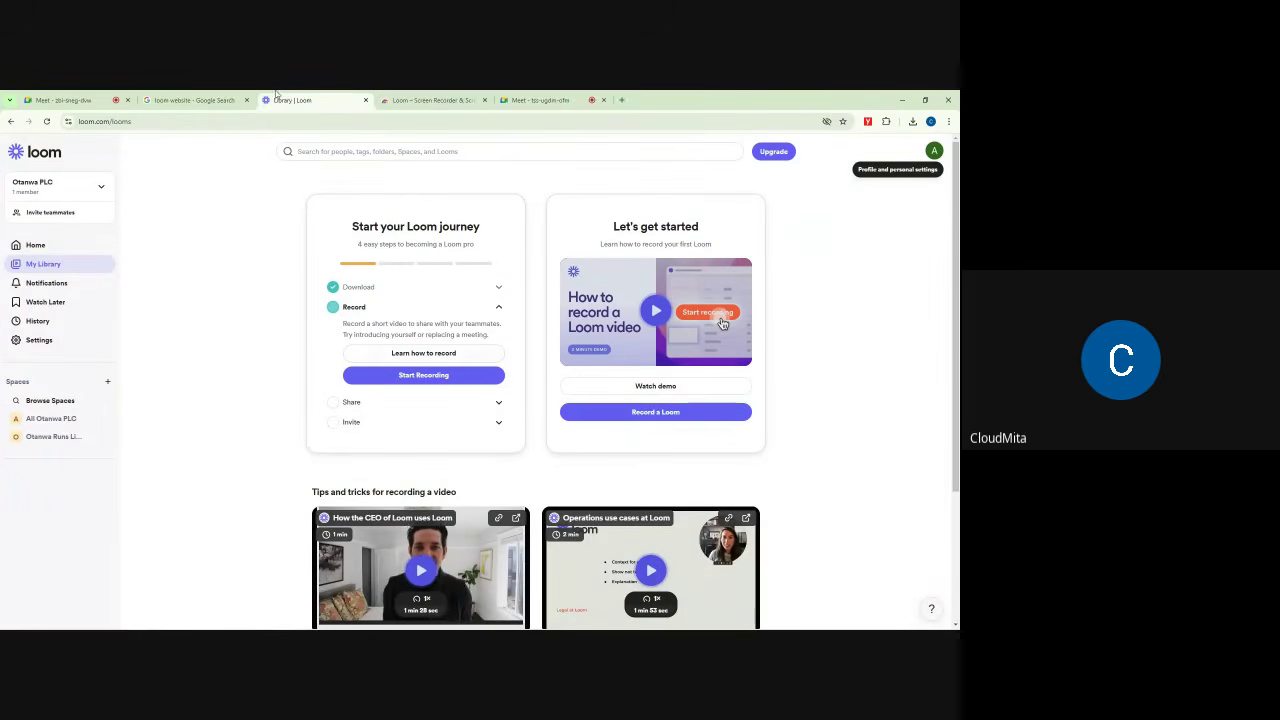
pyautogui.click(65, 100)
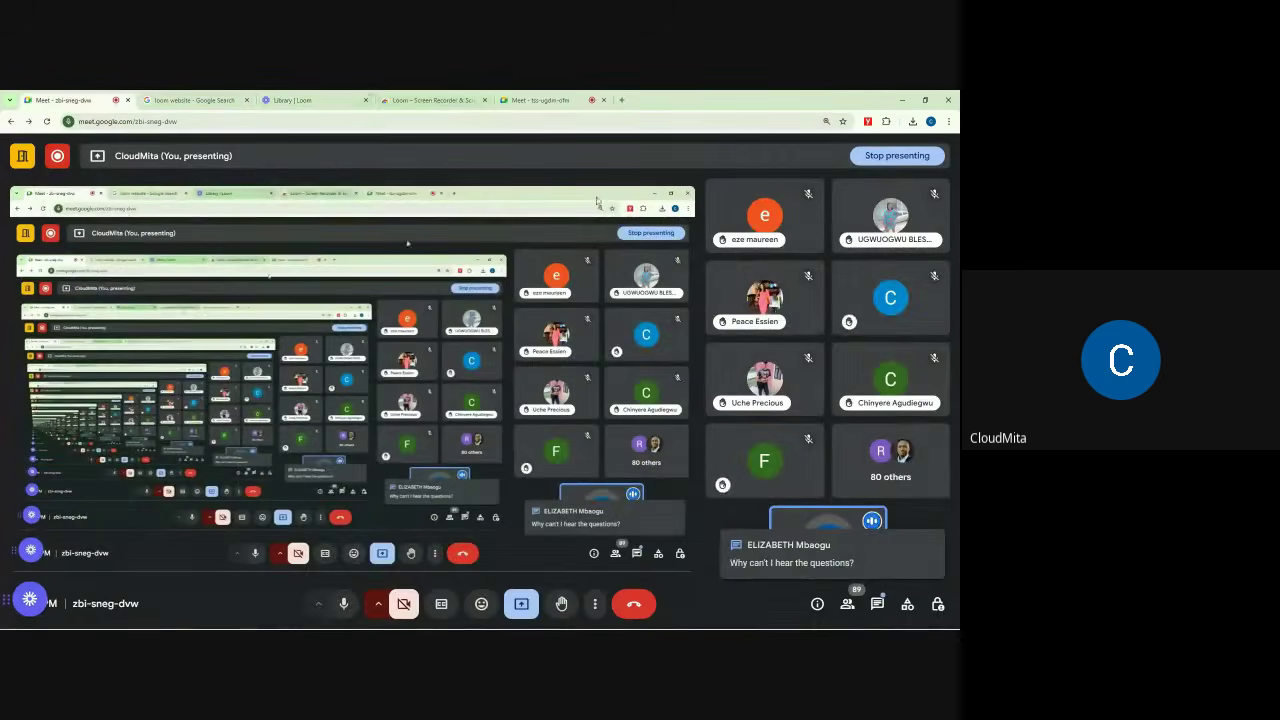
pyautogui.click(296, 99)
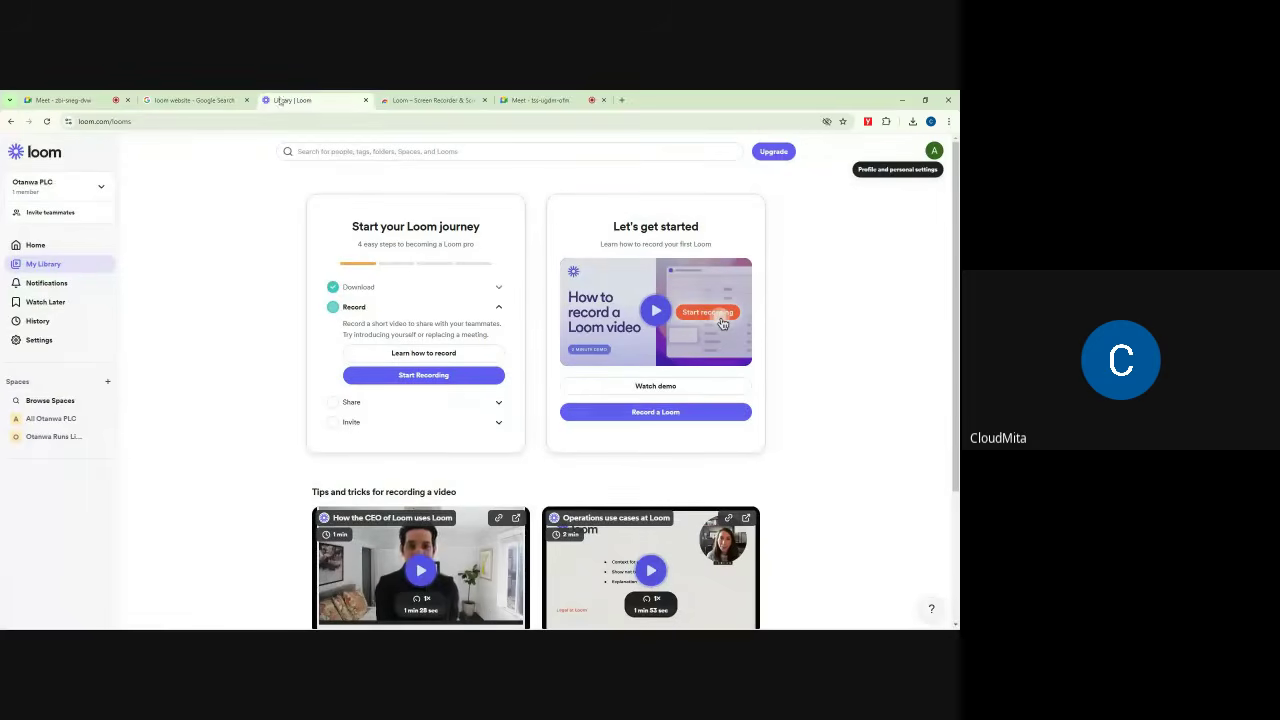
pyautogui.click(219, 121)
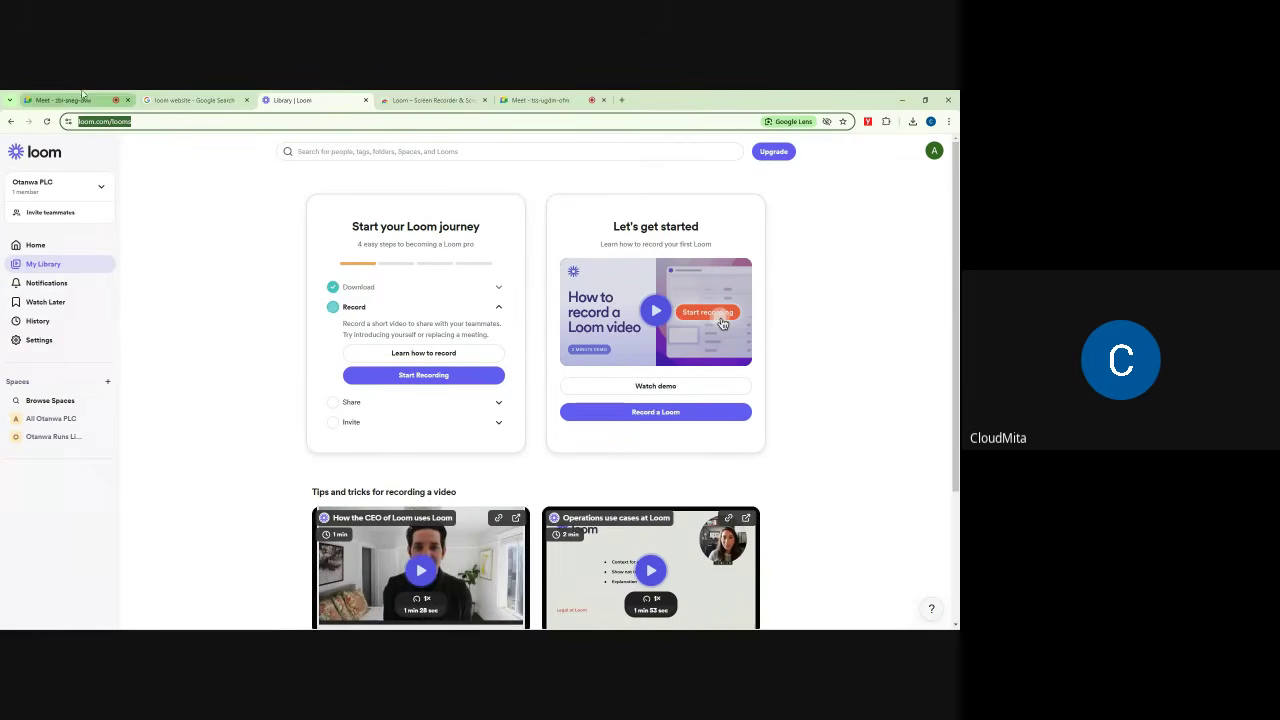
pyautogui.click(572, 99)
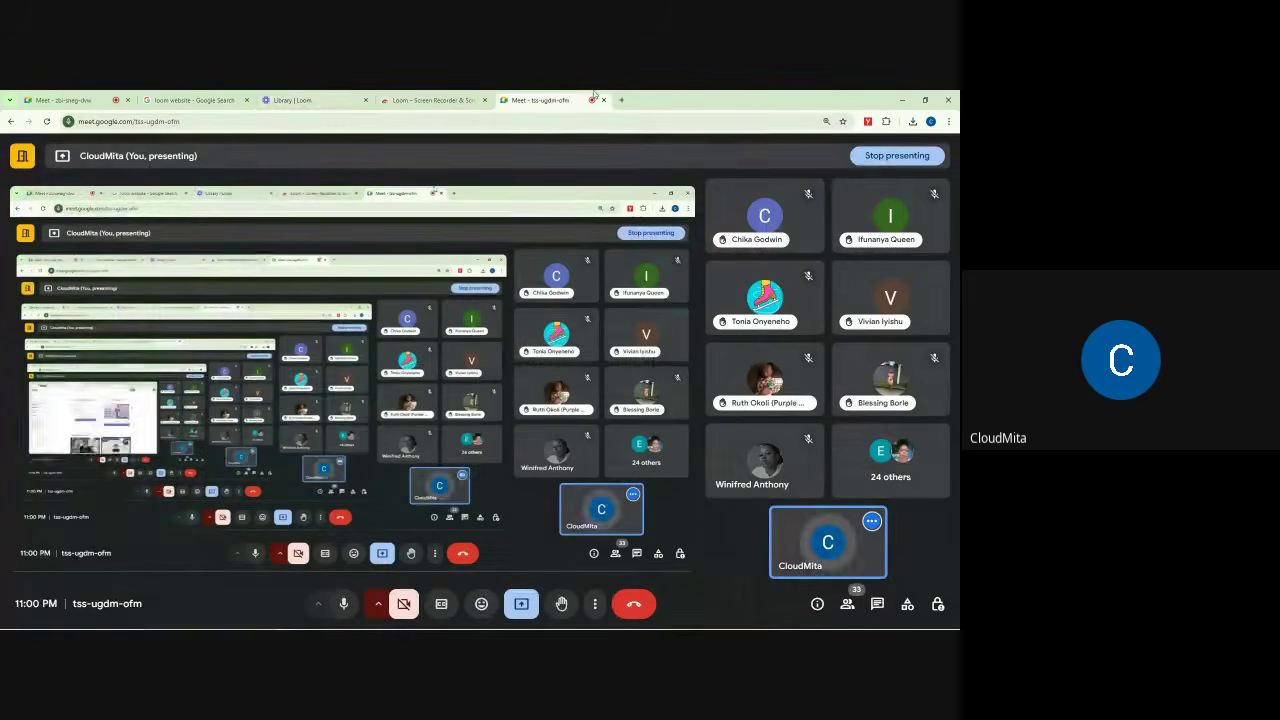
pyautogui.click(89, 99)
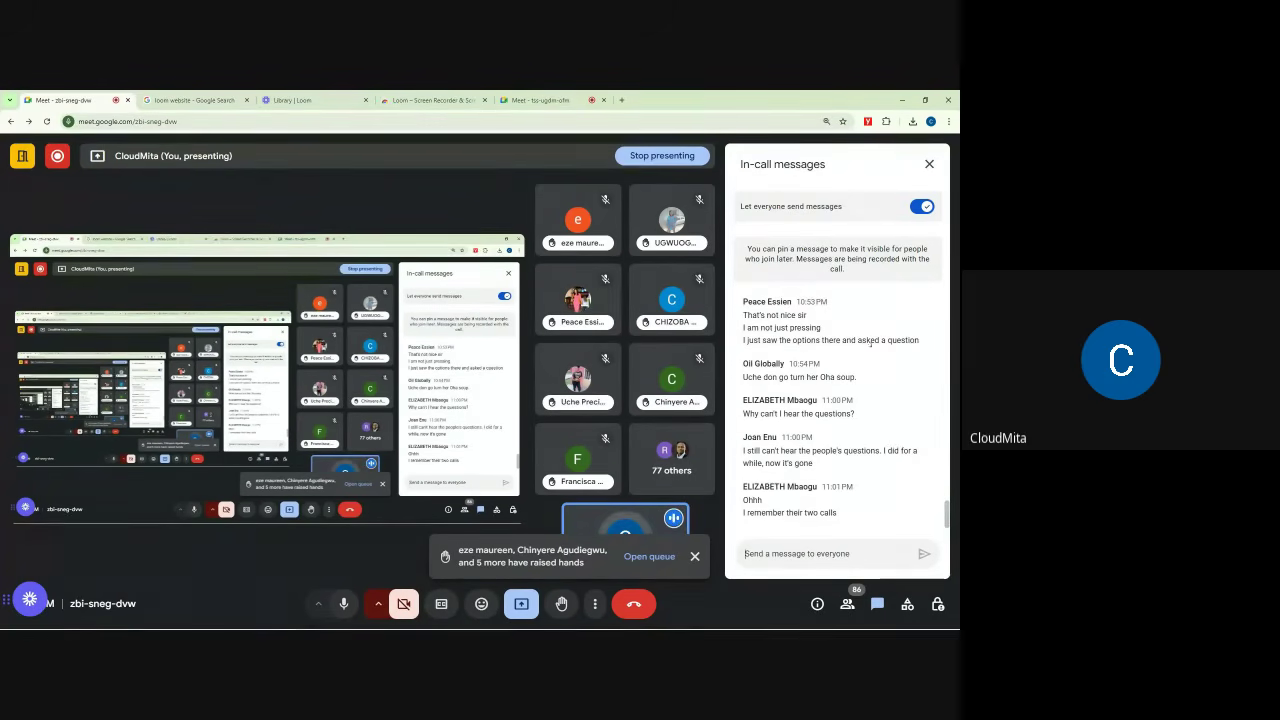
# Step: Close the chat and raised-hands notice, then read and close the tss-ugdm-ofm meeting's in-call messages
pyautogui.click(929, 166)
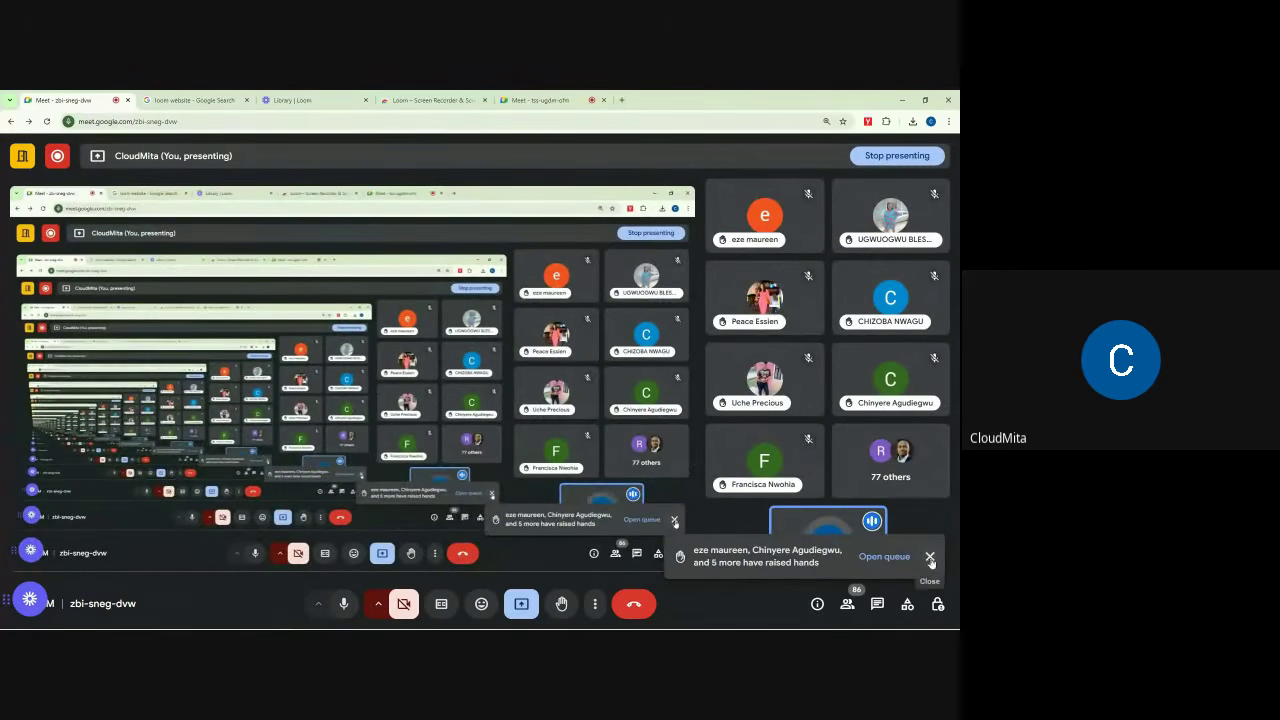
pyautogui.click(930, 557)
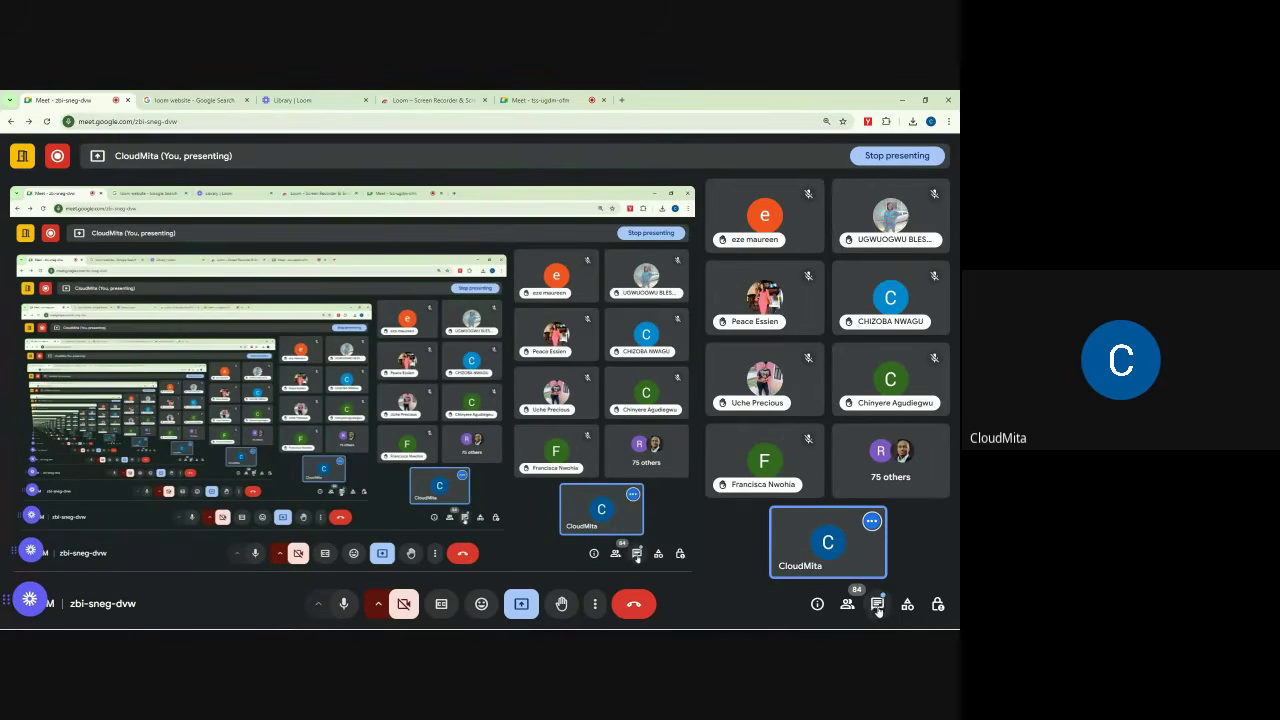
pyautogui.click(561, 99)
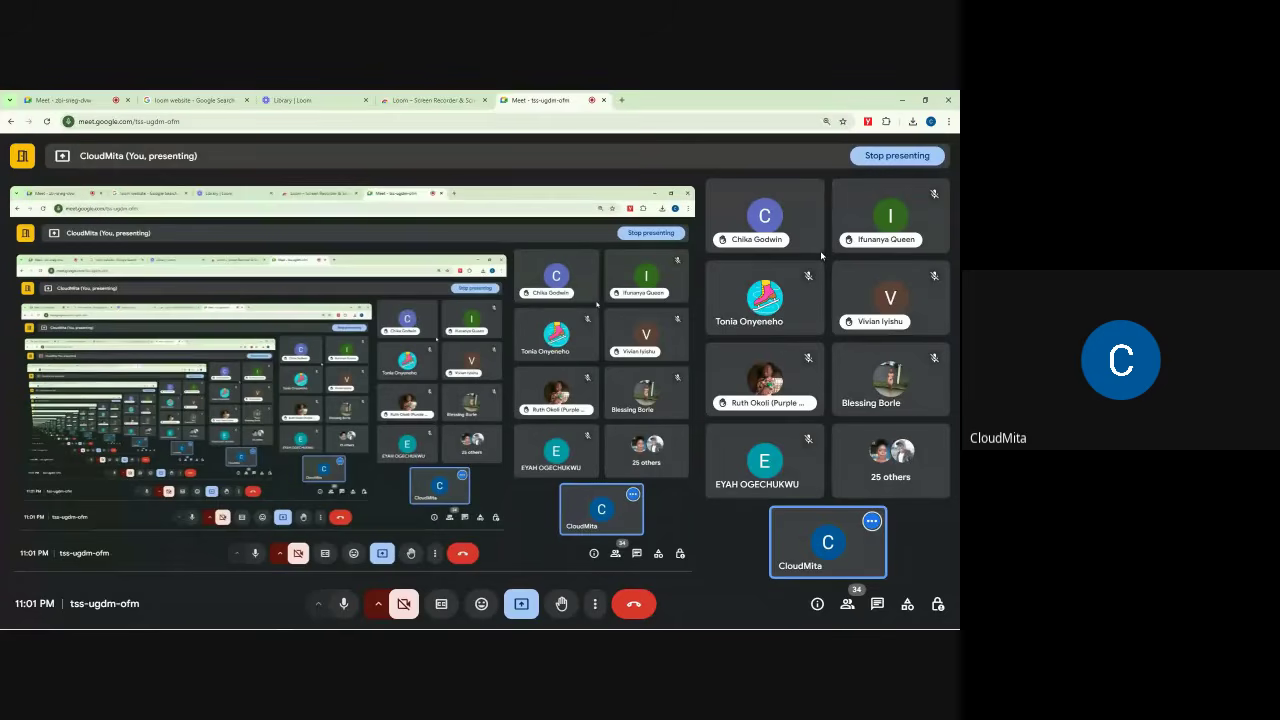
pyautogui.click(877, 604)
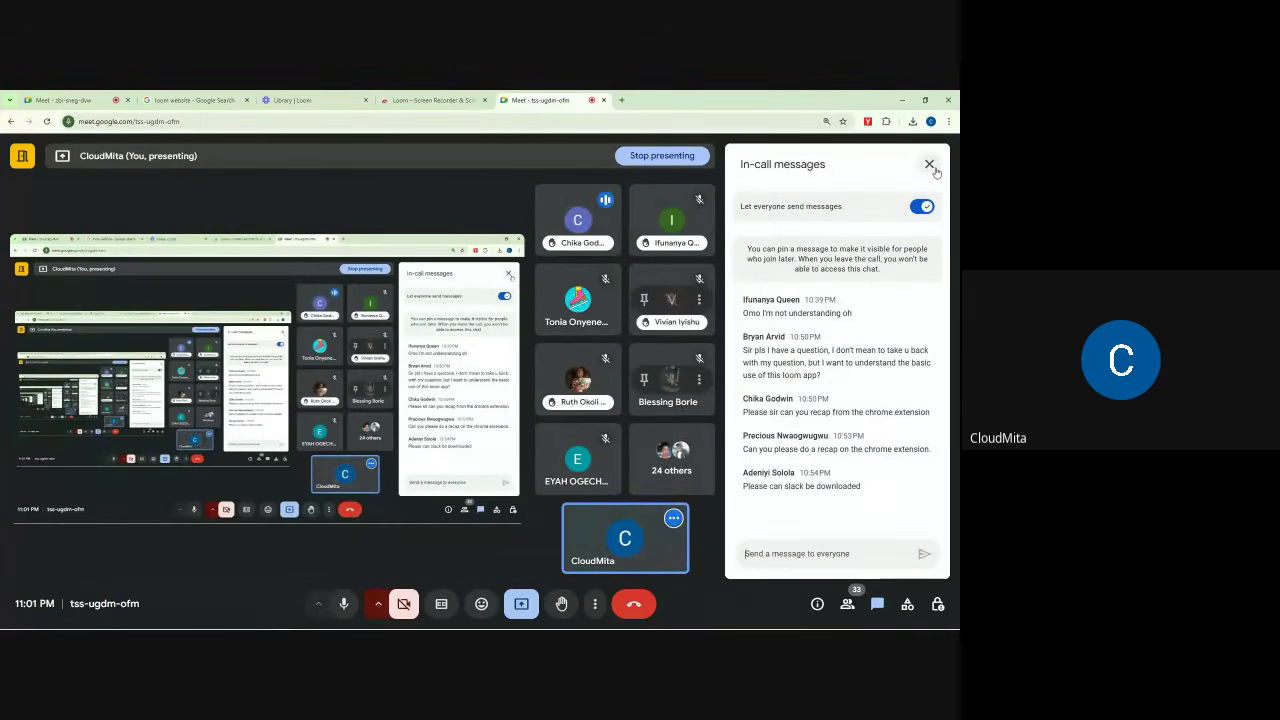
pyautogui.click(928, 165)
pyautogui.moveTo(795, 239)
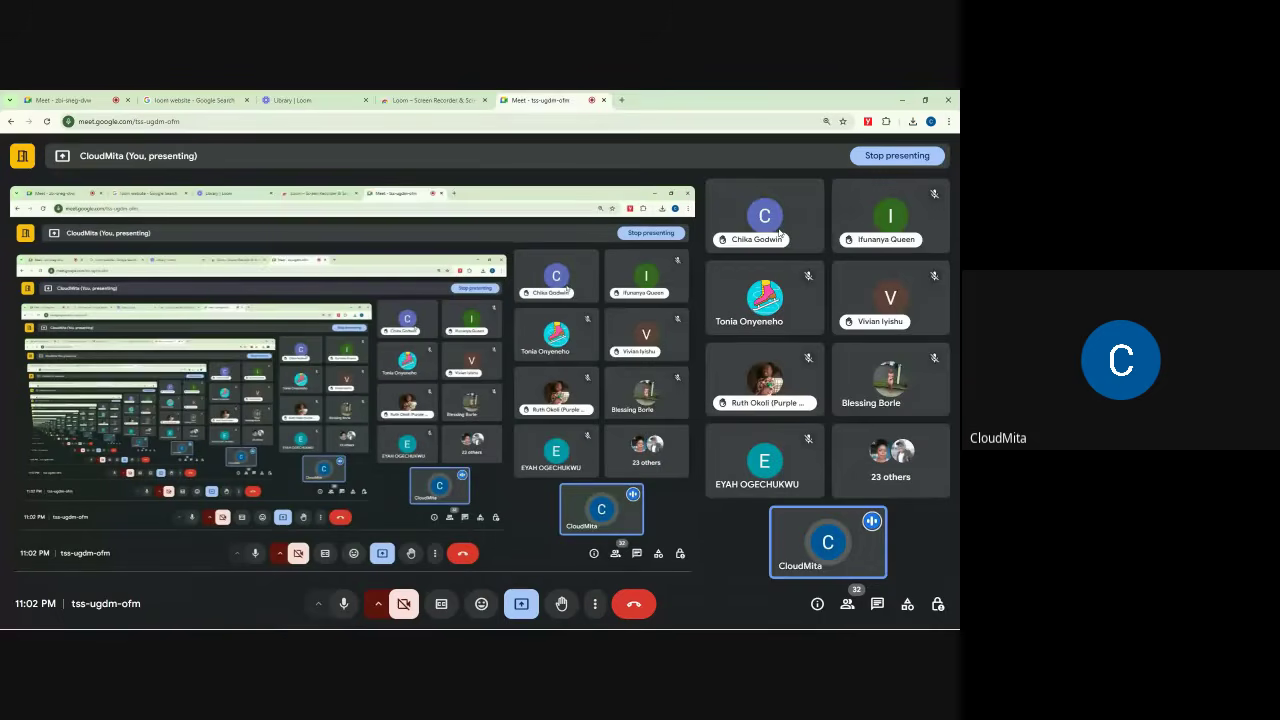
# Step: Mute the participant for everyone after a cancelled first try, then go to the zbi-sneg-dvw tab
pyautogui.moveTo(766, 218)
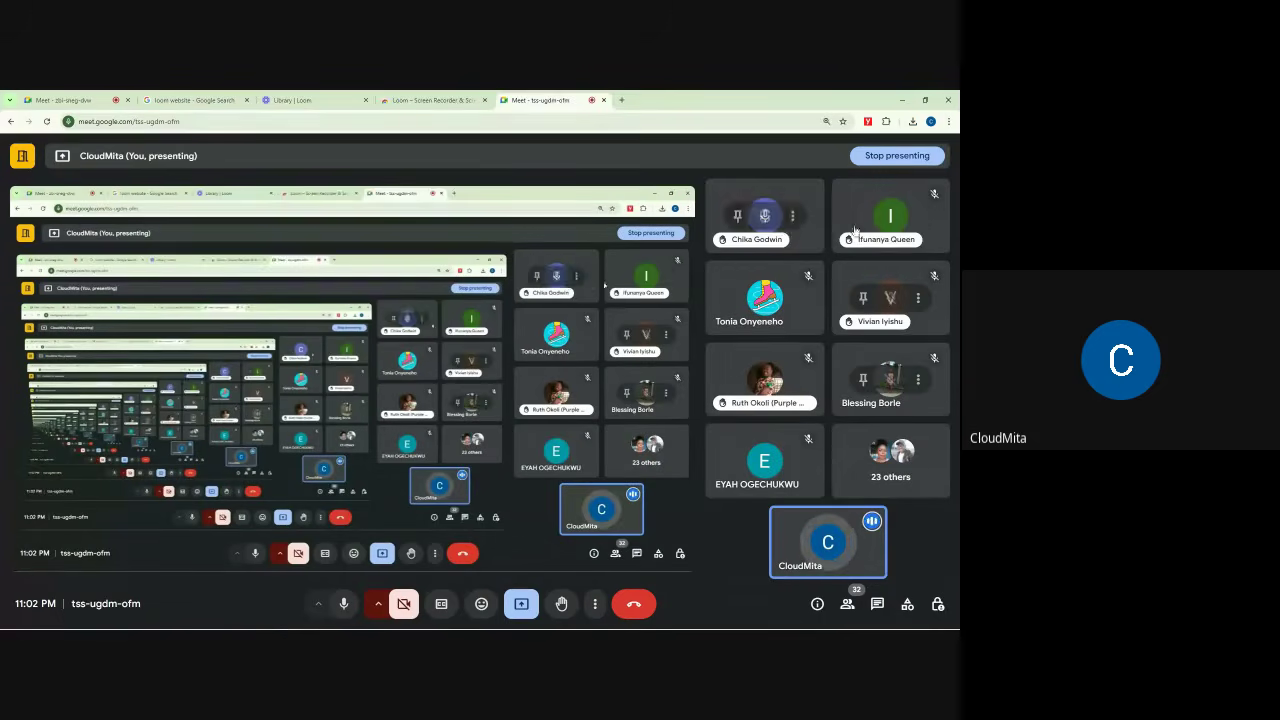
pyautogui.click(766, 218)
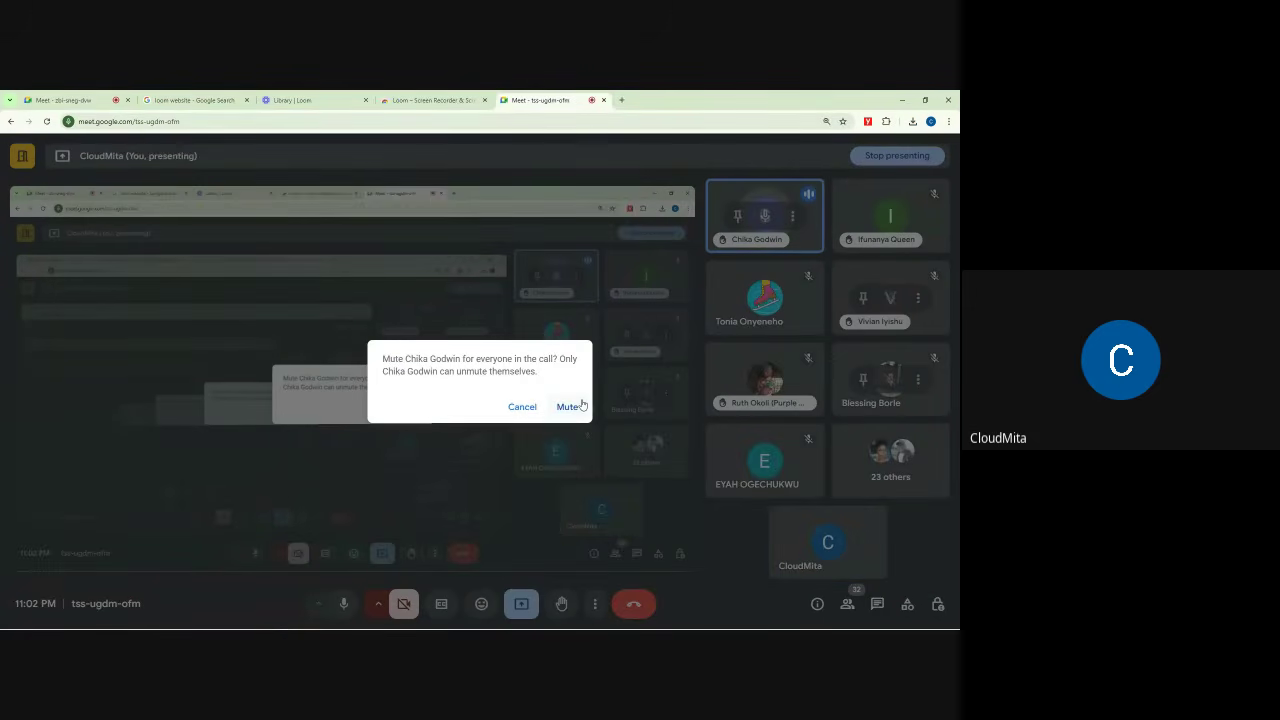
pyautogui.click(725, 164)
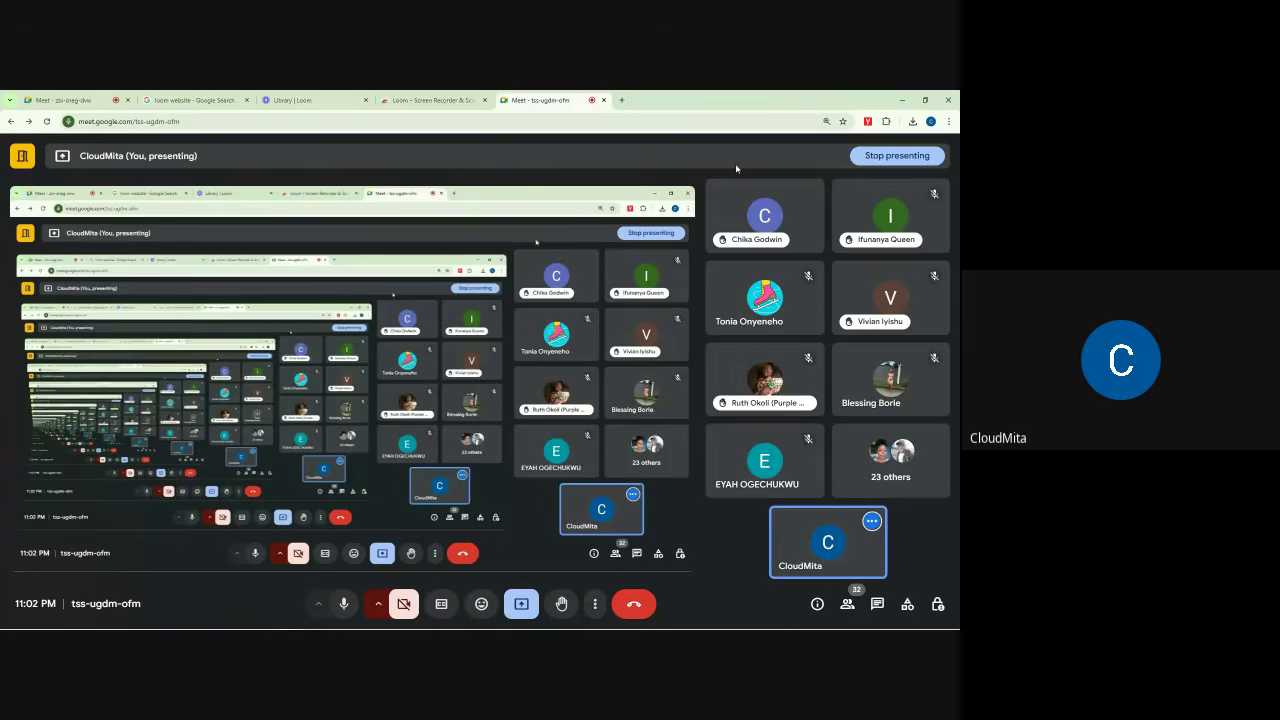
pyautogui.moveTo(767, 217)
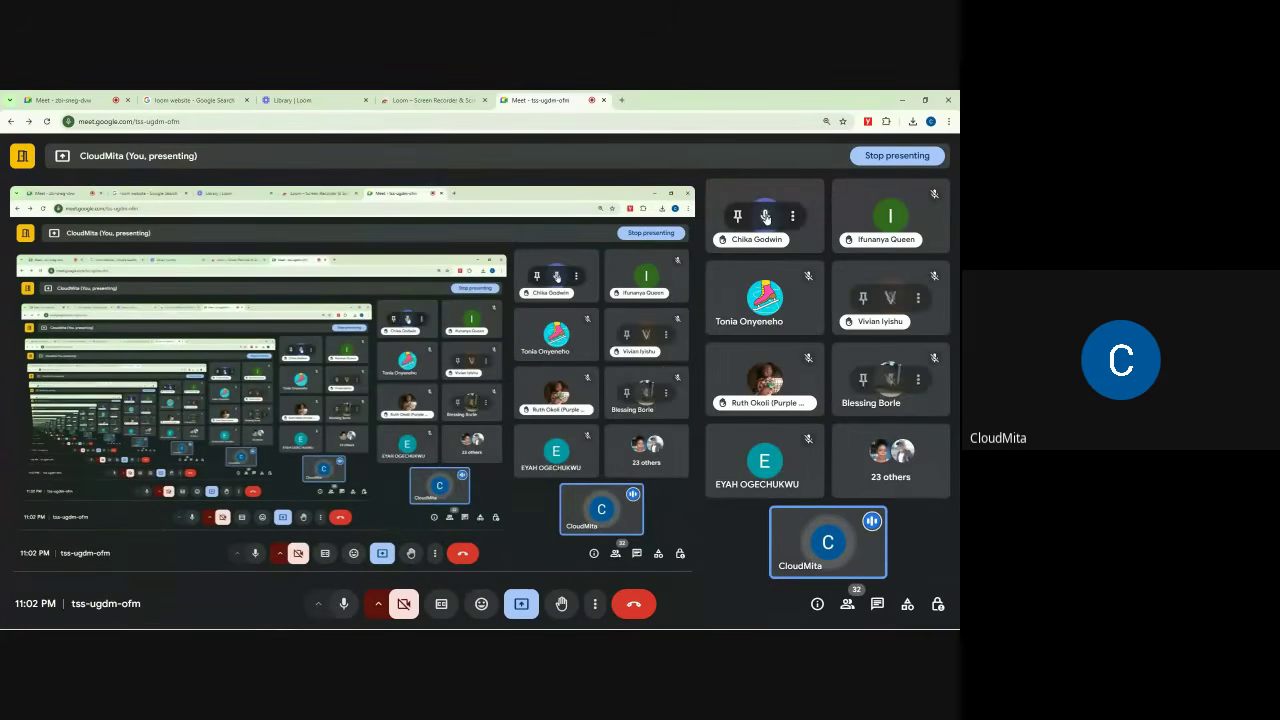
pyautogui.click(765, 215)
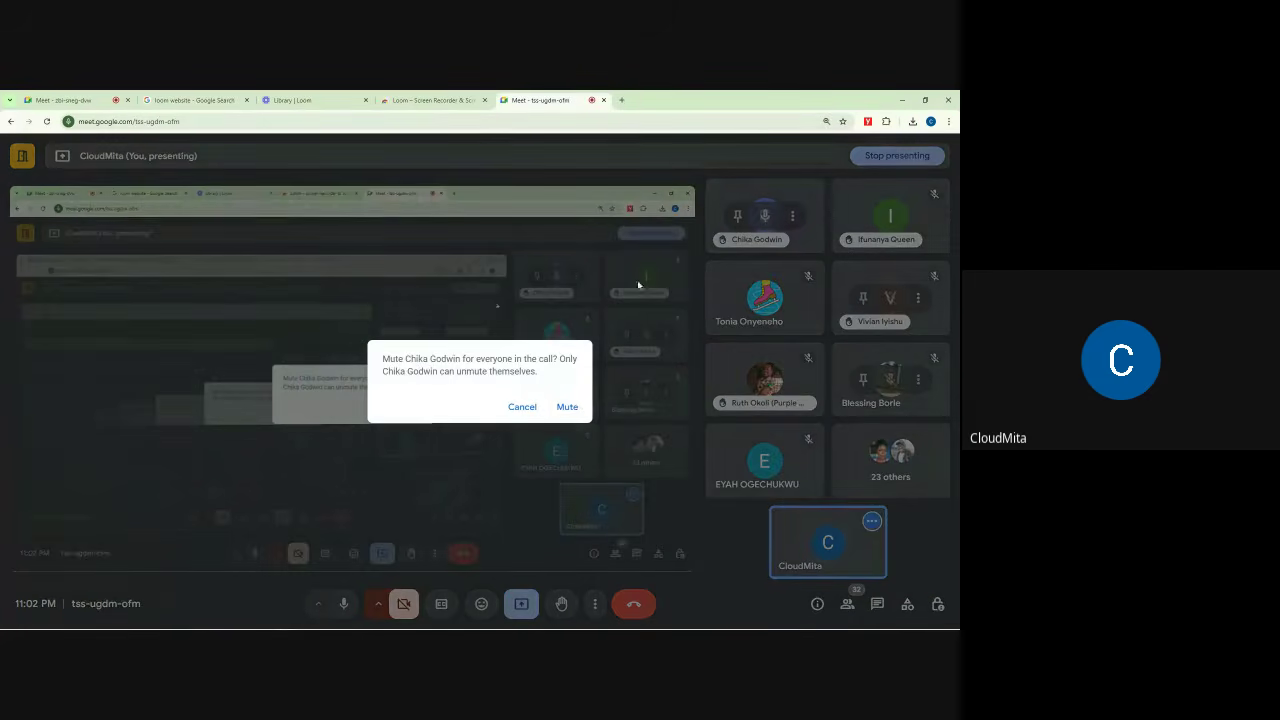
pyautogui.click(567, 407)
pyautogui.hotkey('ctrl', '1')
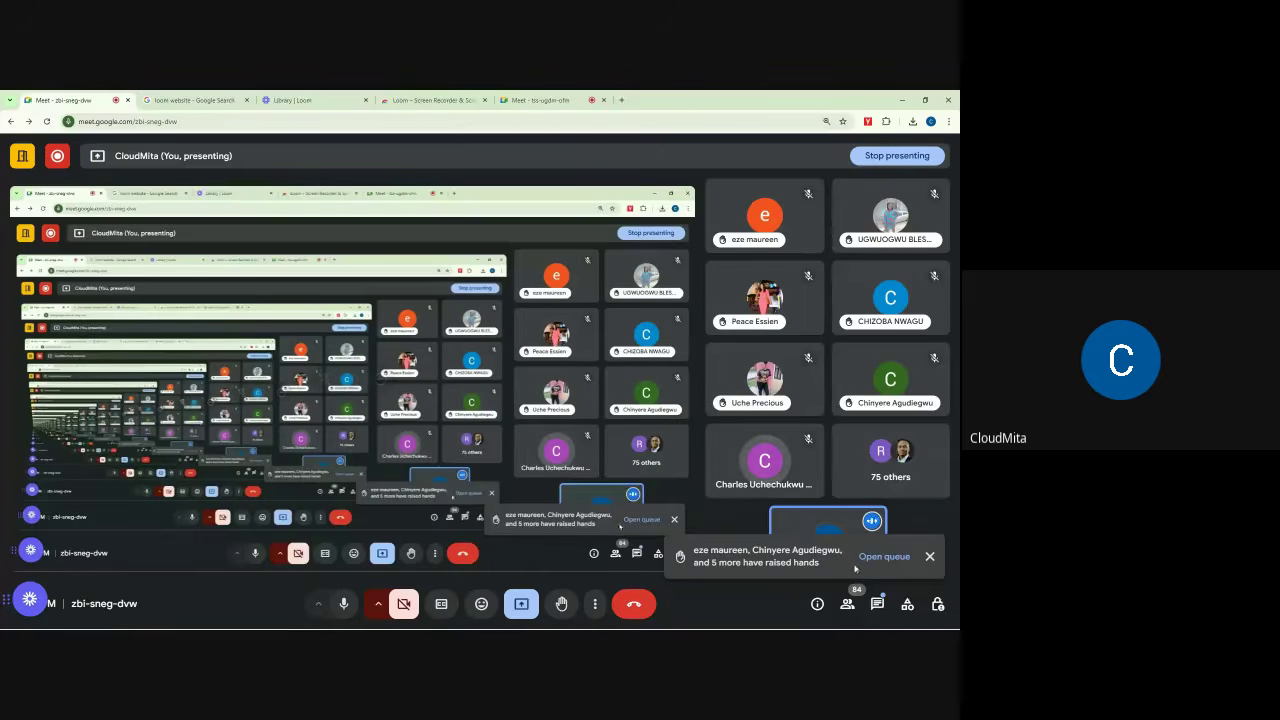
# Step: Turn off 'Turn on their microphone' in the zbi-sneg-dvw meeting's host controls
pyautogui.click(937, 604)
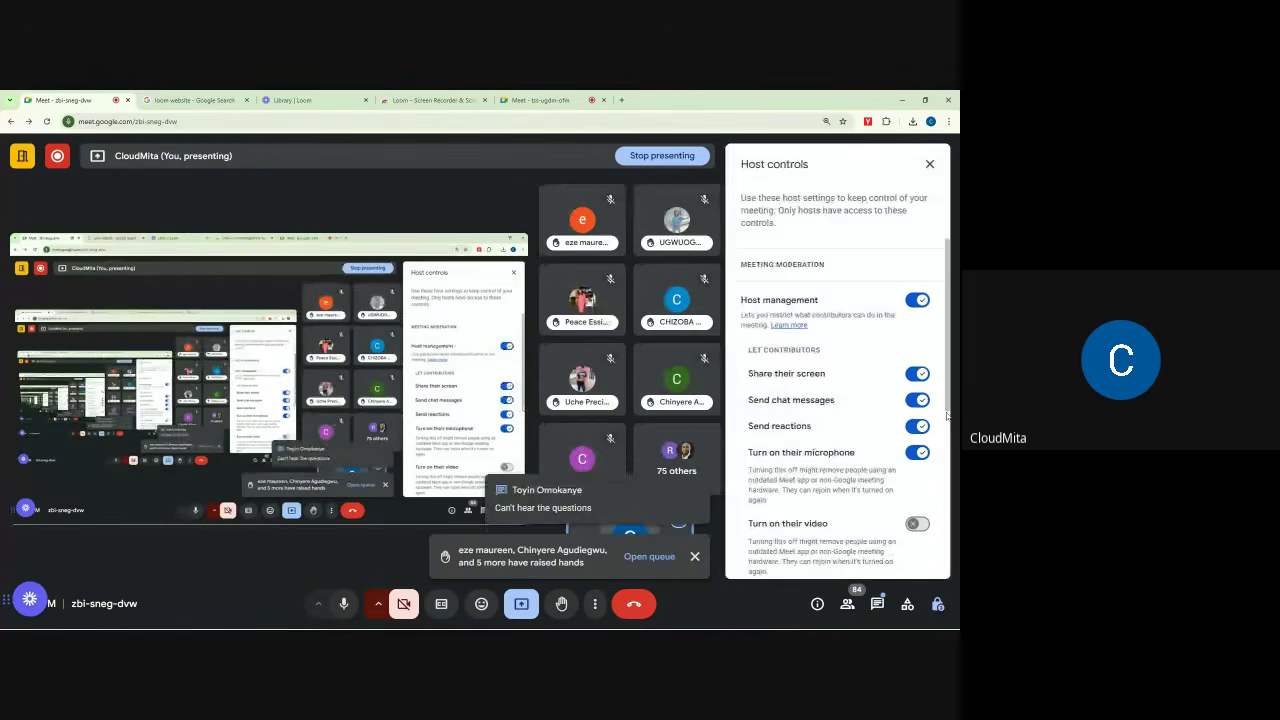
pyautogui.click(917, 452)
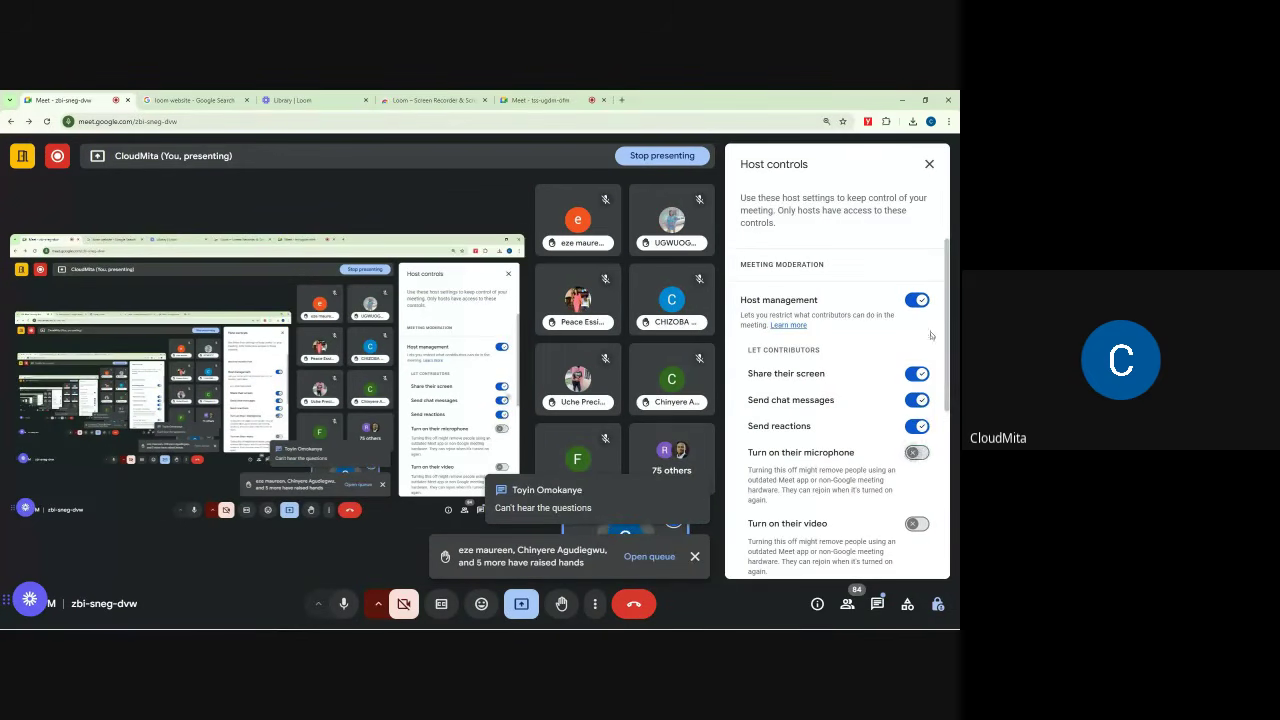
pyautogui.click(930, 164)
# Step: Turn off 'Turn on their microphone' in the tss-ugdm-ofm meeting's host controls too
pyautogui.hotkey('ctrl', '5')
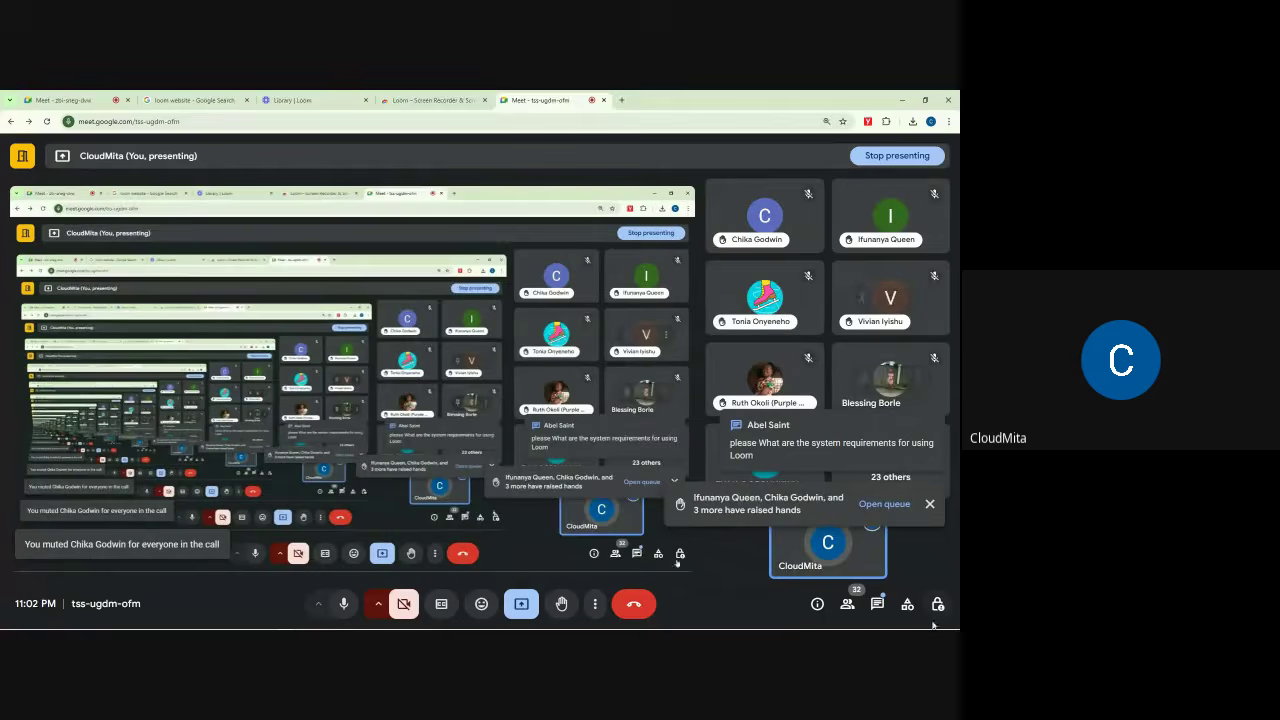
pyautogui.click(937, 604)
pyautogui.click(917, 427)
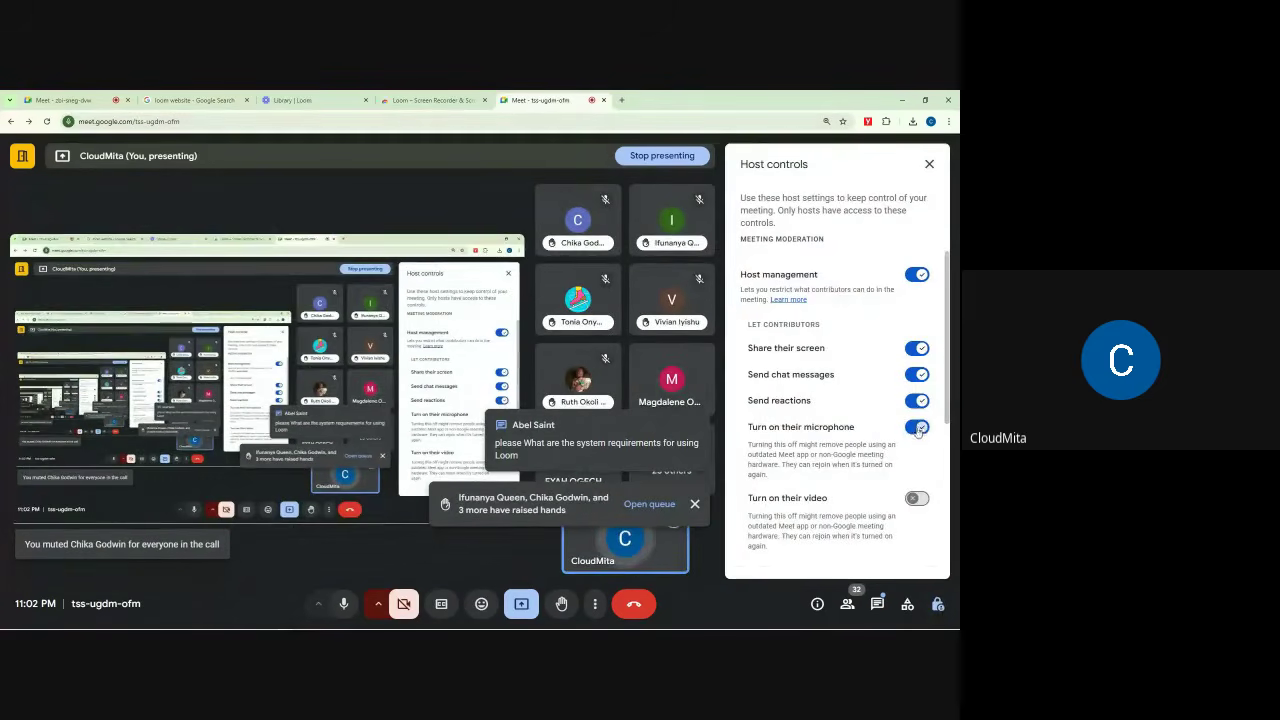
pyautogui.click(917, 427)
pyautogui.click(929, 165)
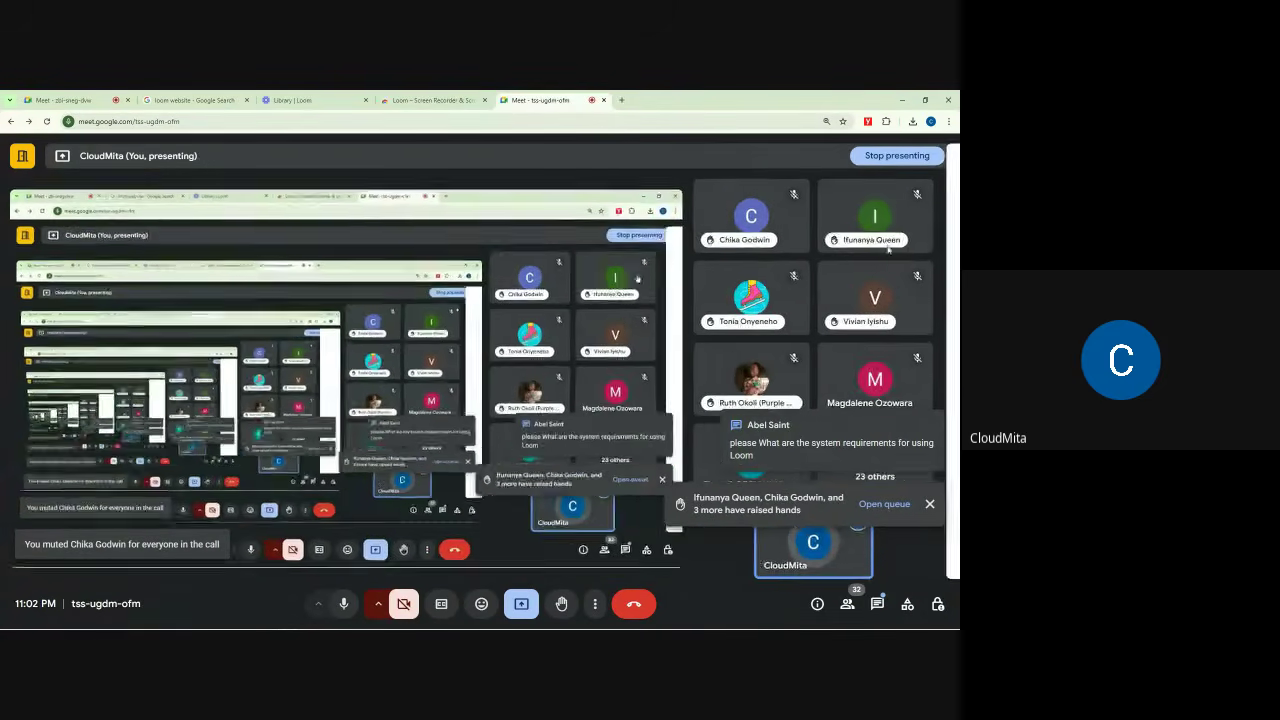
# Step: Check the tss-ugdm-ofm in-call messages, then return to zbi-sneg-dvw and close its chat
pyautogui.click(877, 604)
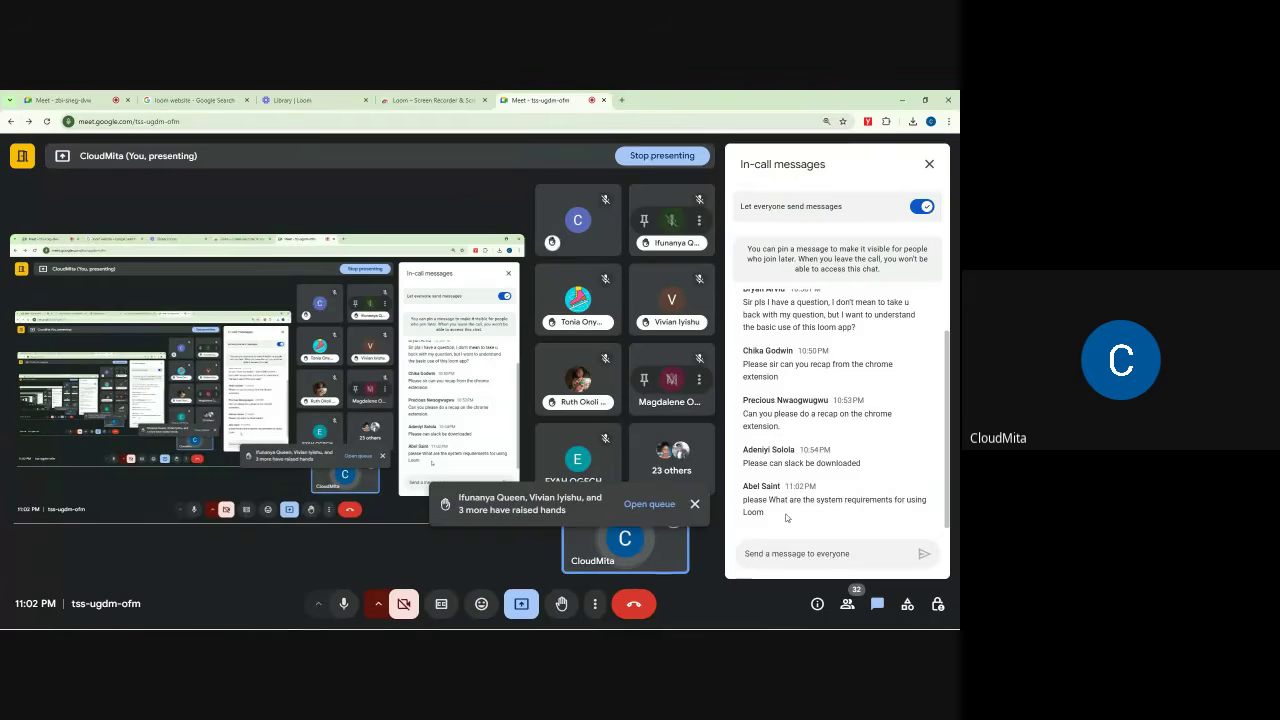
pyautogui.click(695, 505)
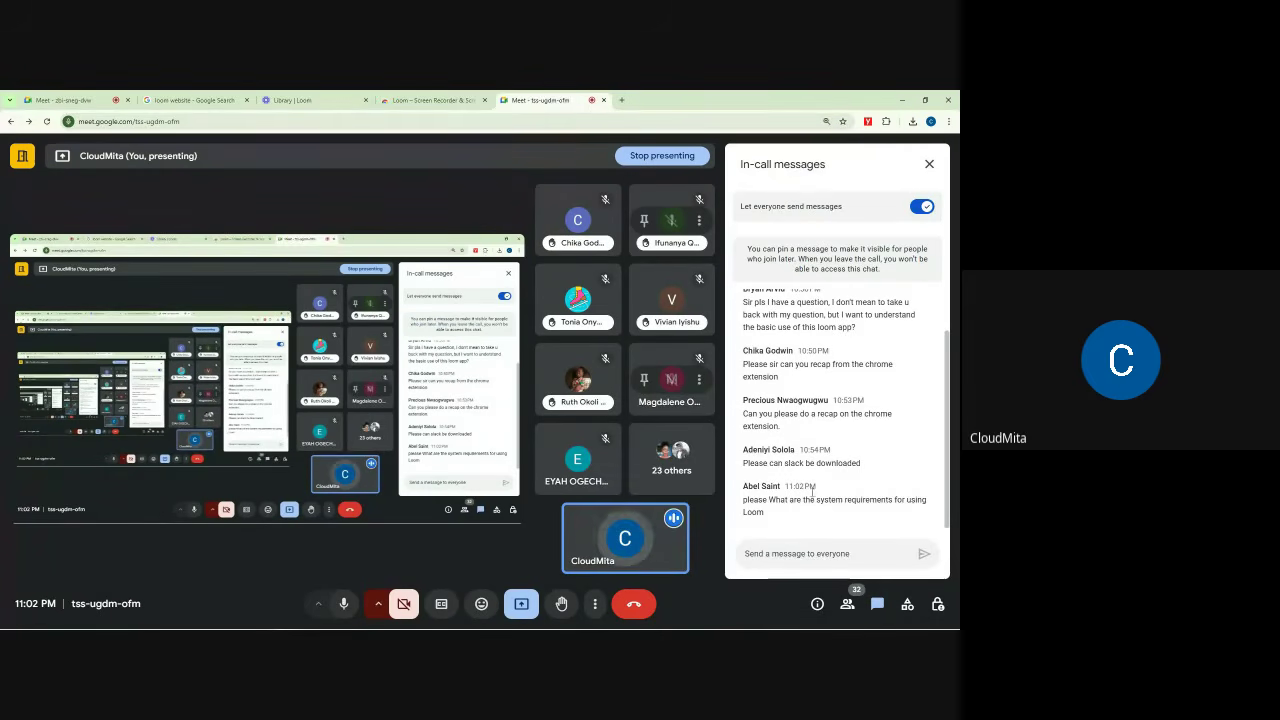
pyautogui.click(83, 95)
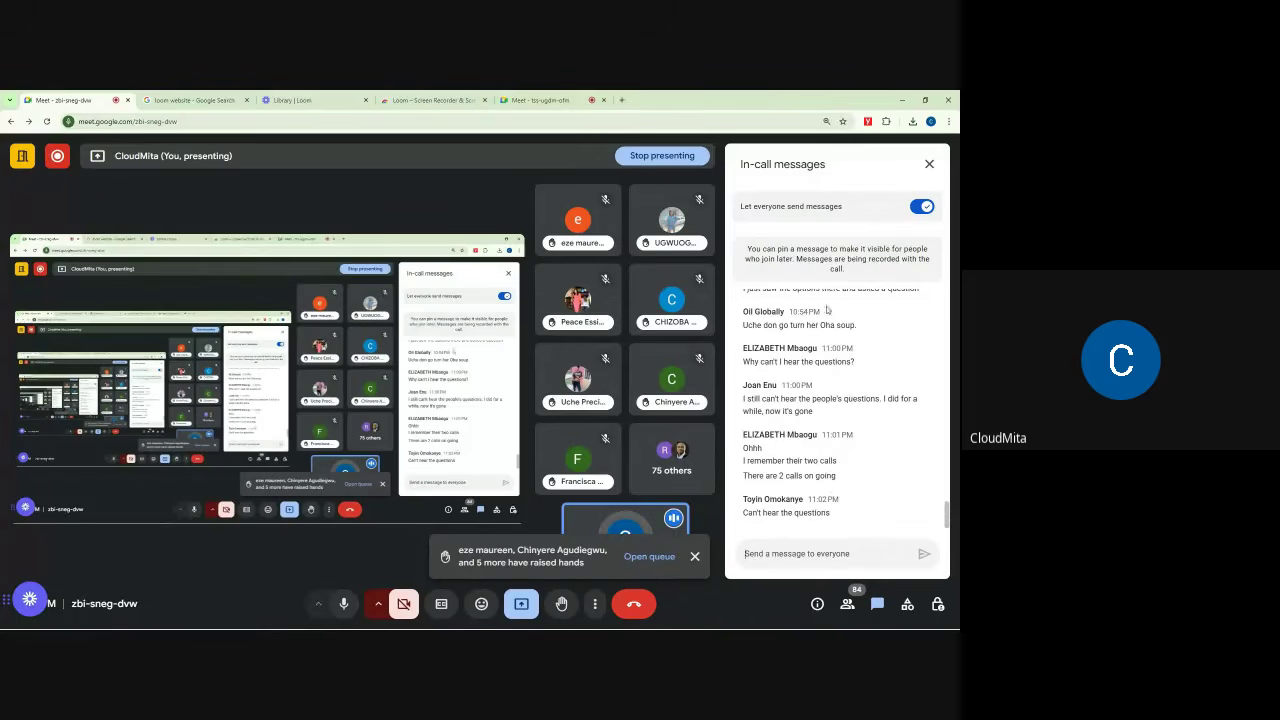
pyautogui.click(929, 164)
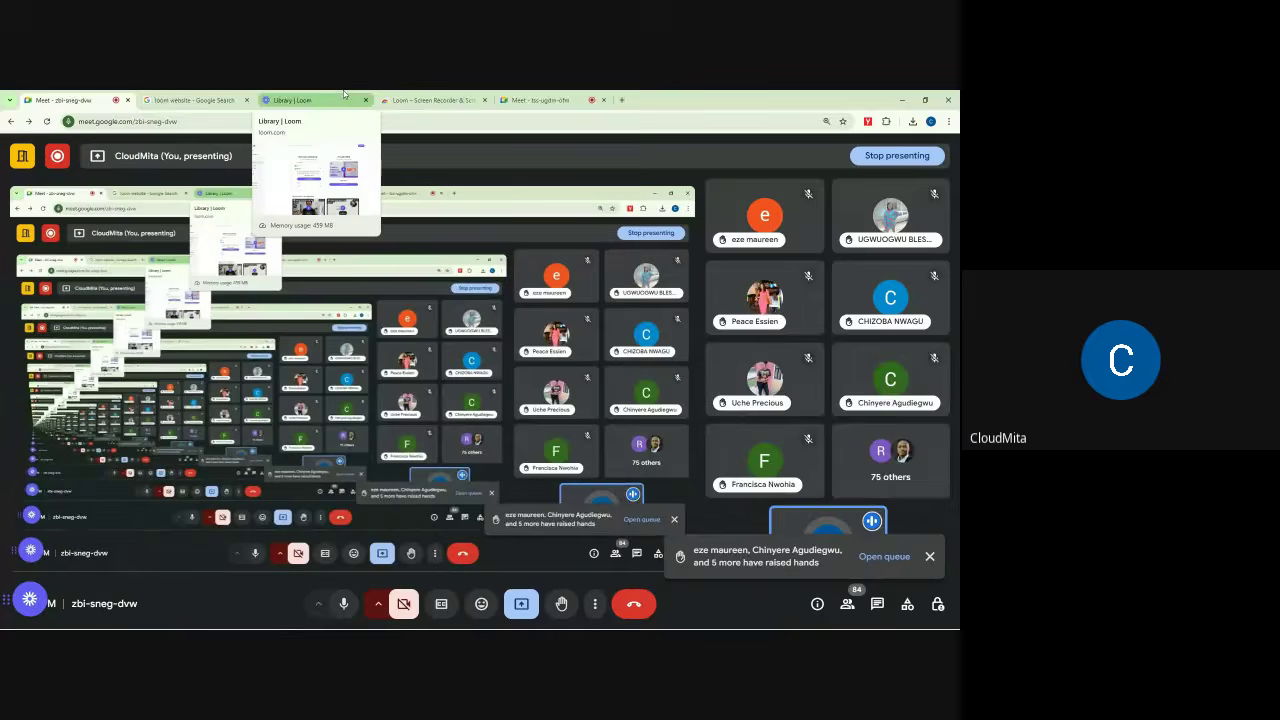
# Step: Go from the Library | Loom tab through Home to the Otanwa PLC My Library page
pyautogui.click(344, 96)
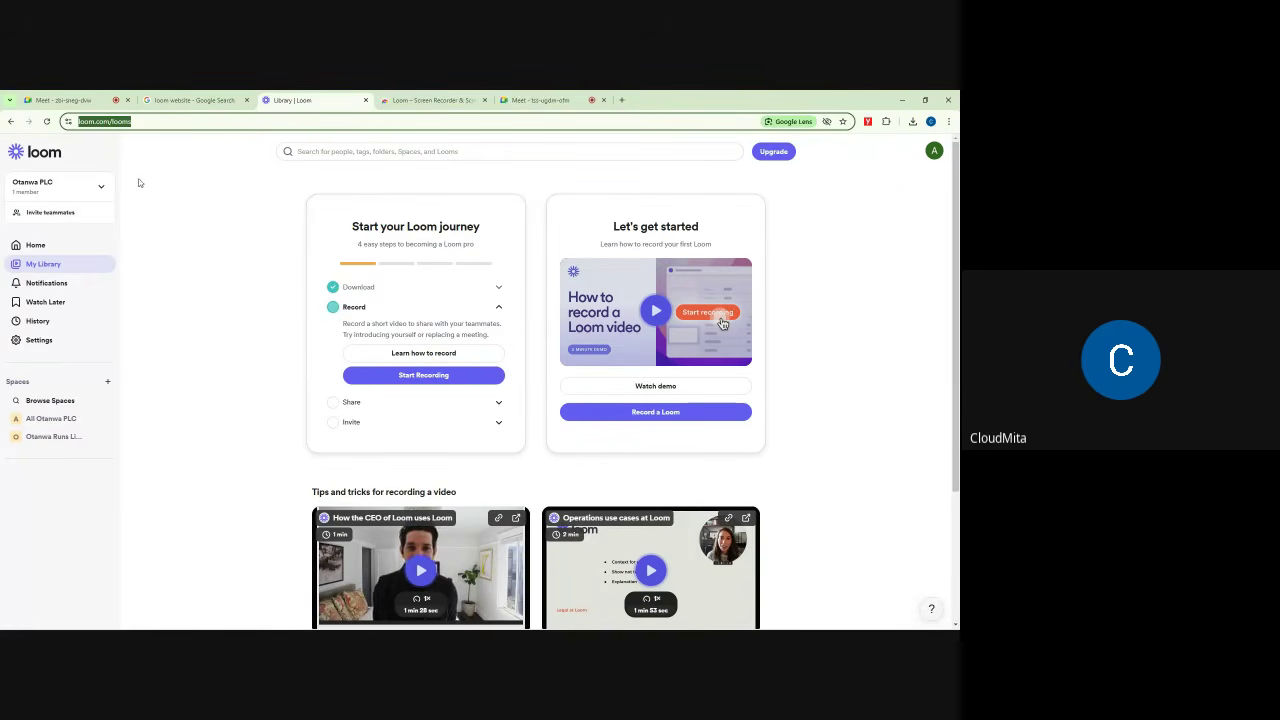
pyautogui.click(814, 245)
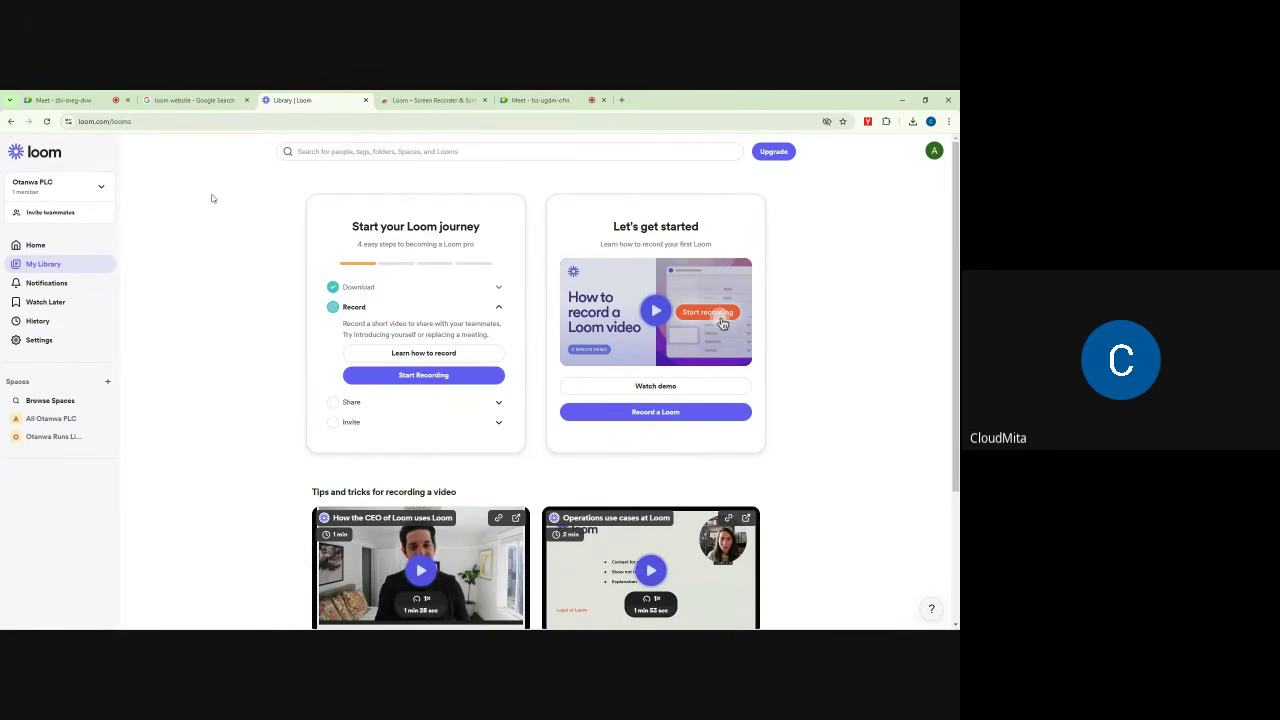
pyautogui.click(40, 245)
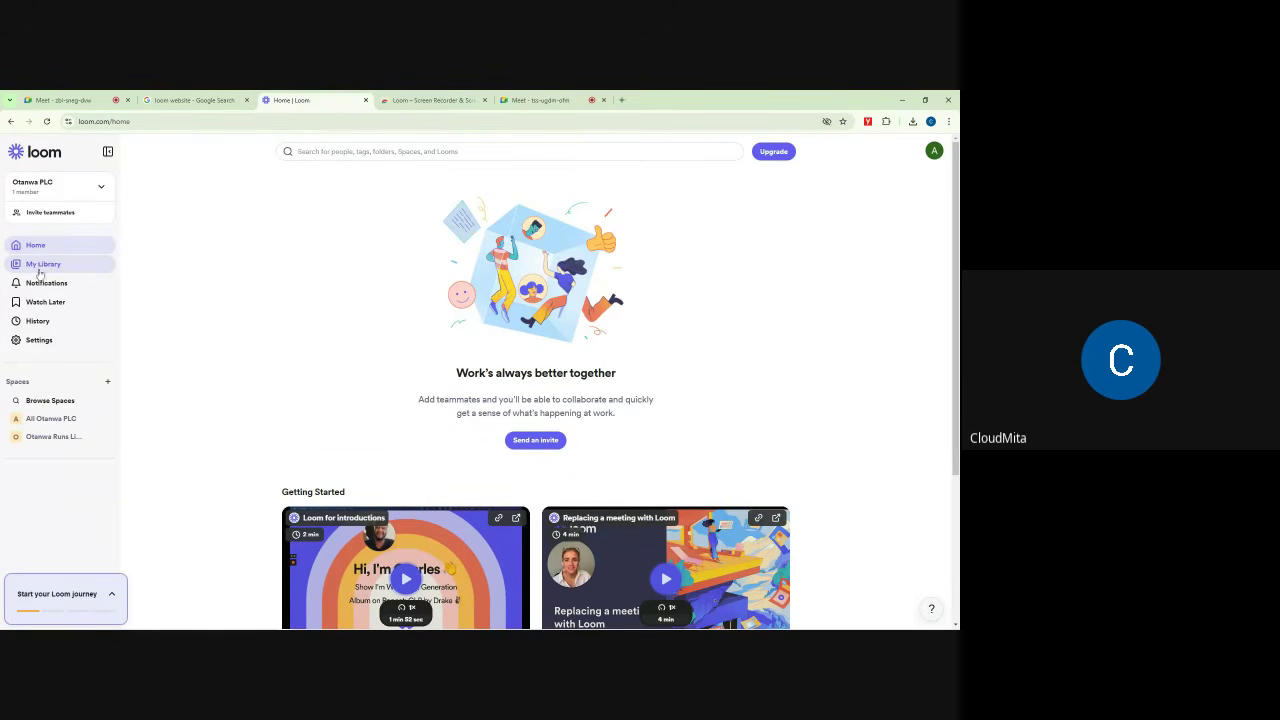
pyautogui.click(43, 264)
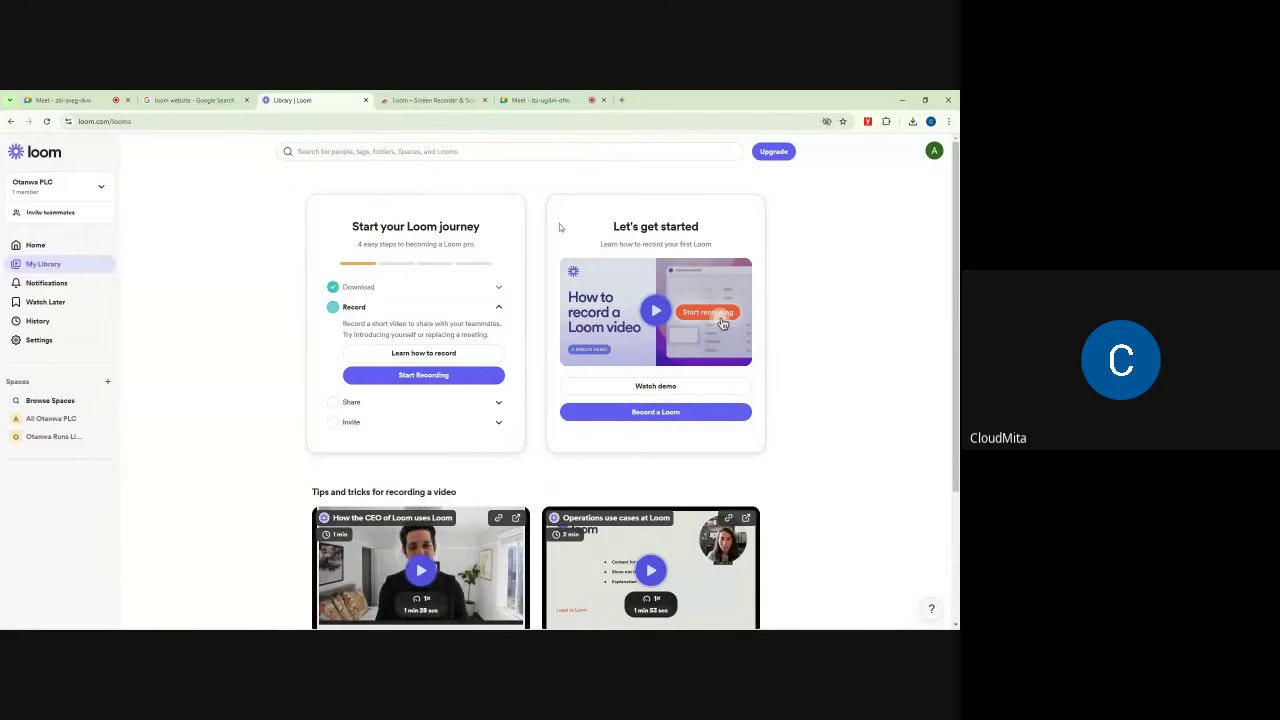
pyautogui.scroll(-3, 600, 330)
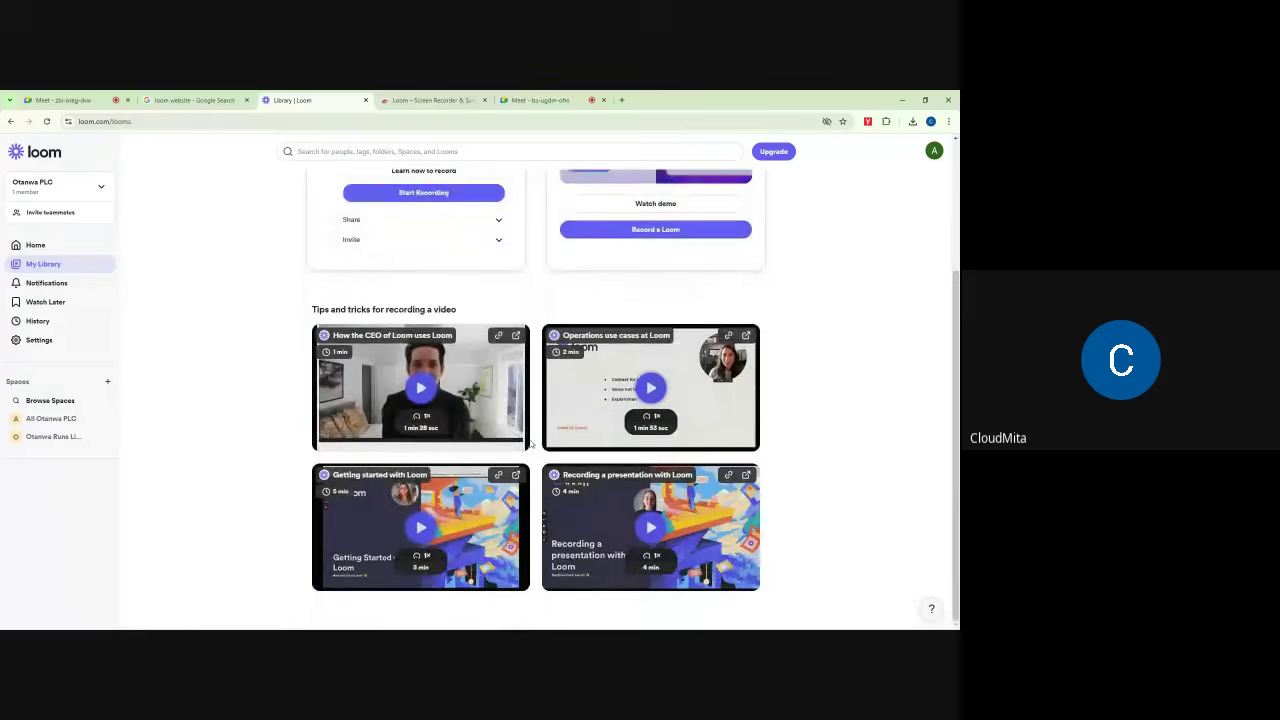
pyautogui.scroll(3, 531, 443)
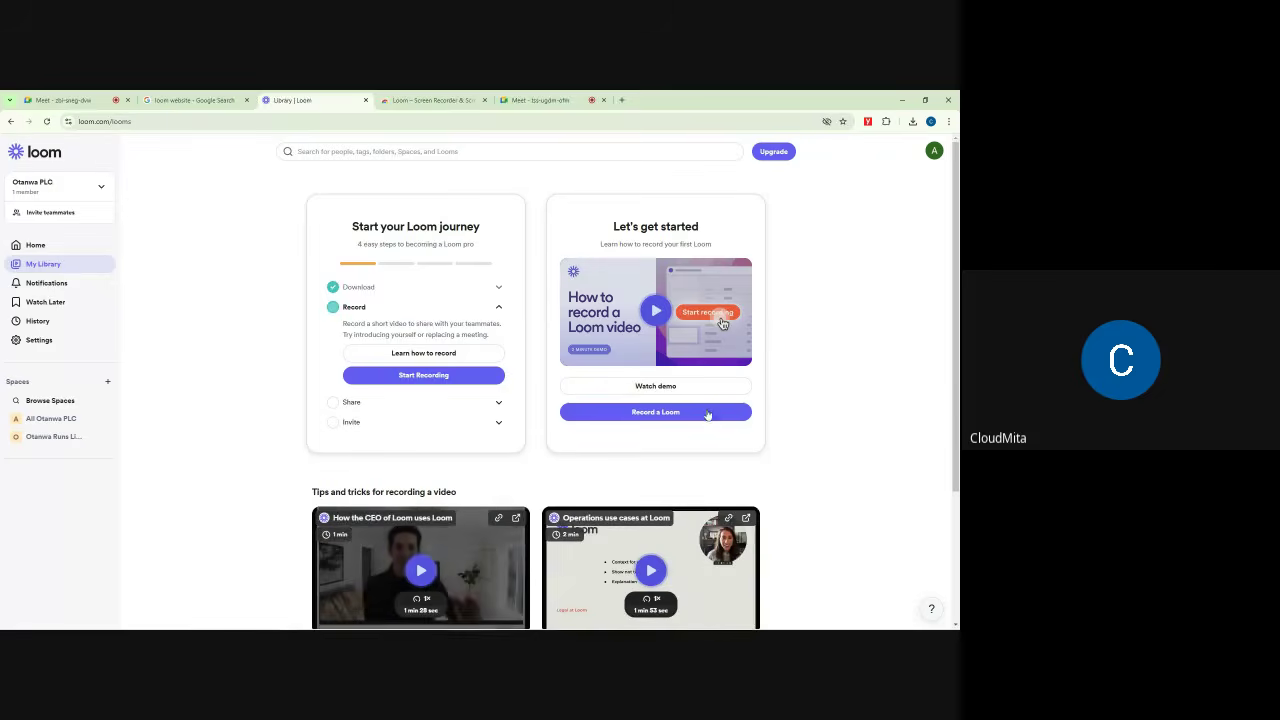
pyautogui.scroll(-3, 694, 408)
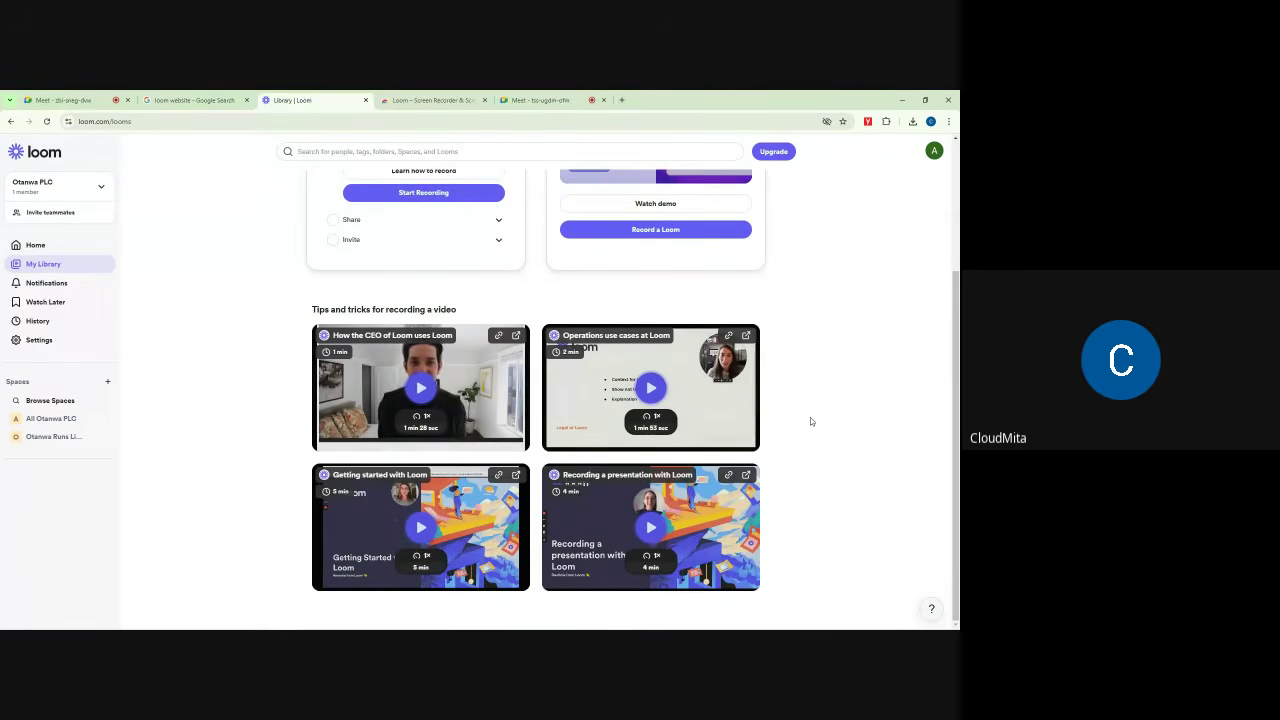
pyautogui.scroll(3, 817, 364)
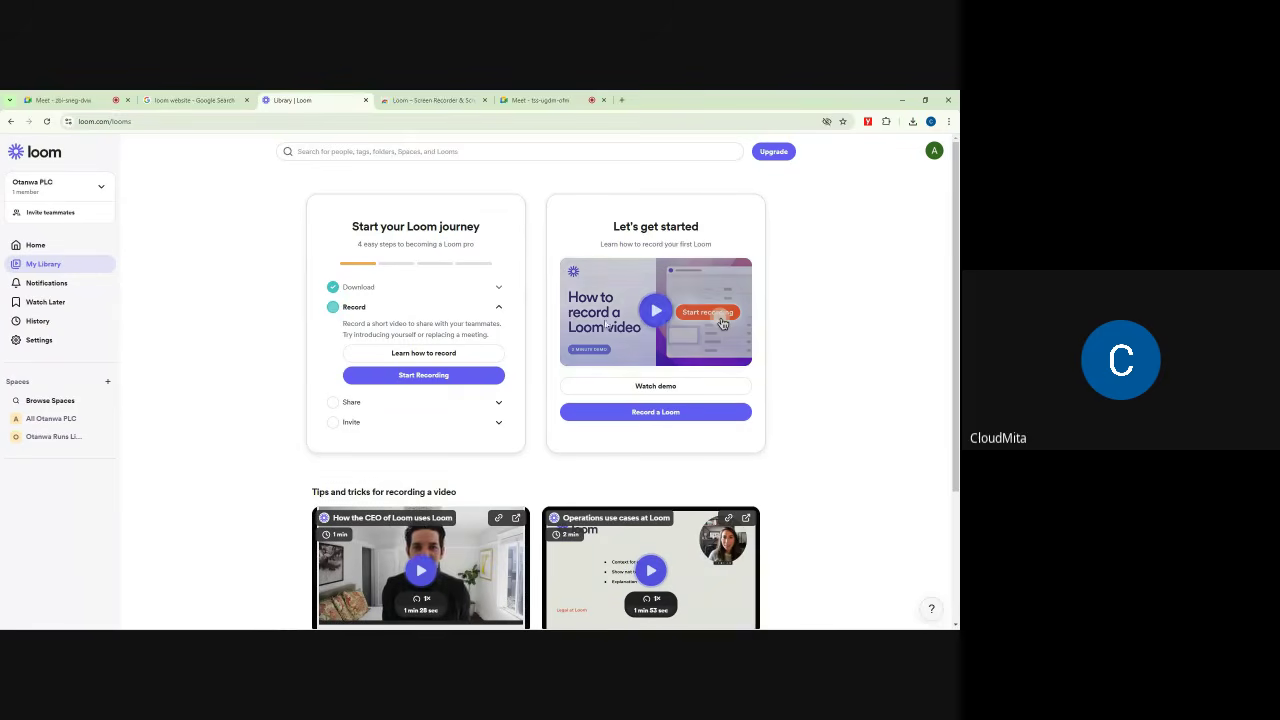
pyautogui.moveTo(352, 227); pyautogui.dragTo(487, 231)
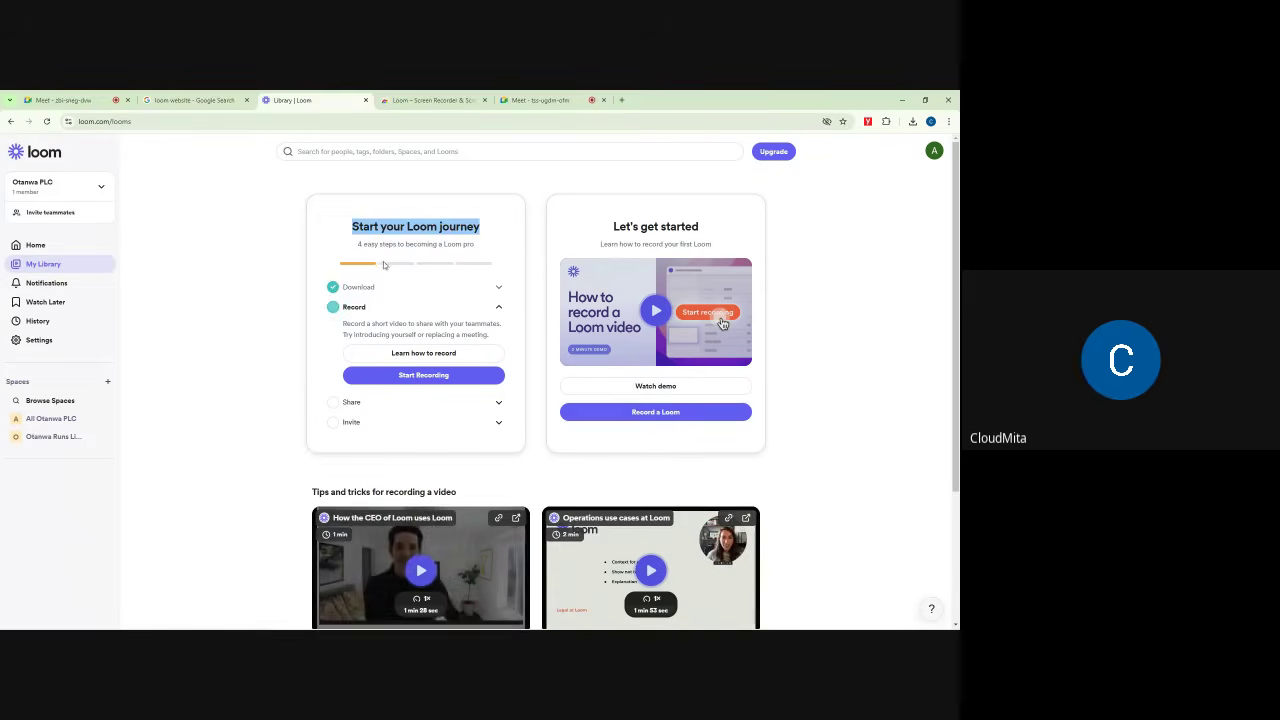
pyautogui.moveTo(357, 244); pyautogui.dragTo(477, 247)
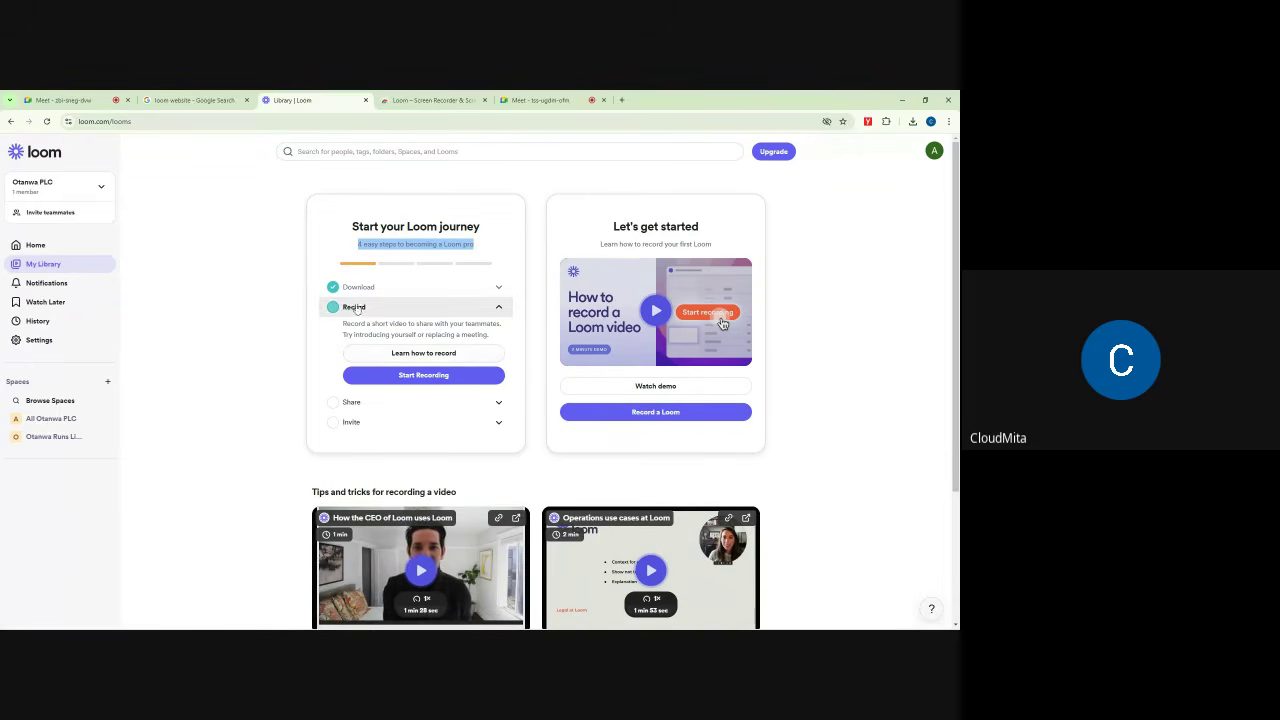
pyautogui.click(425, 378)
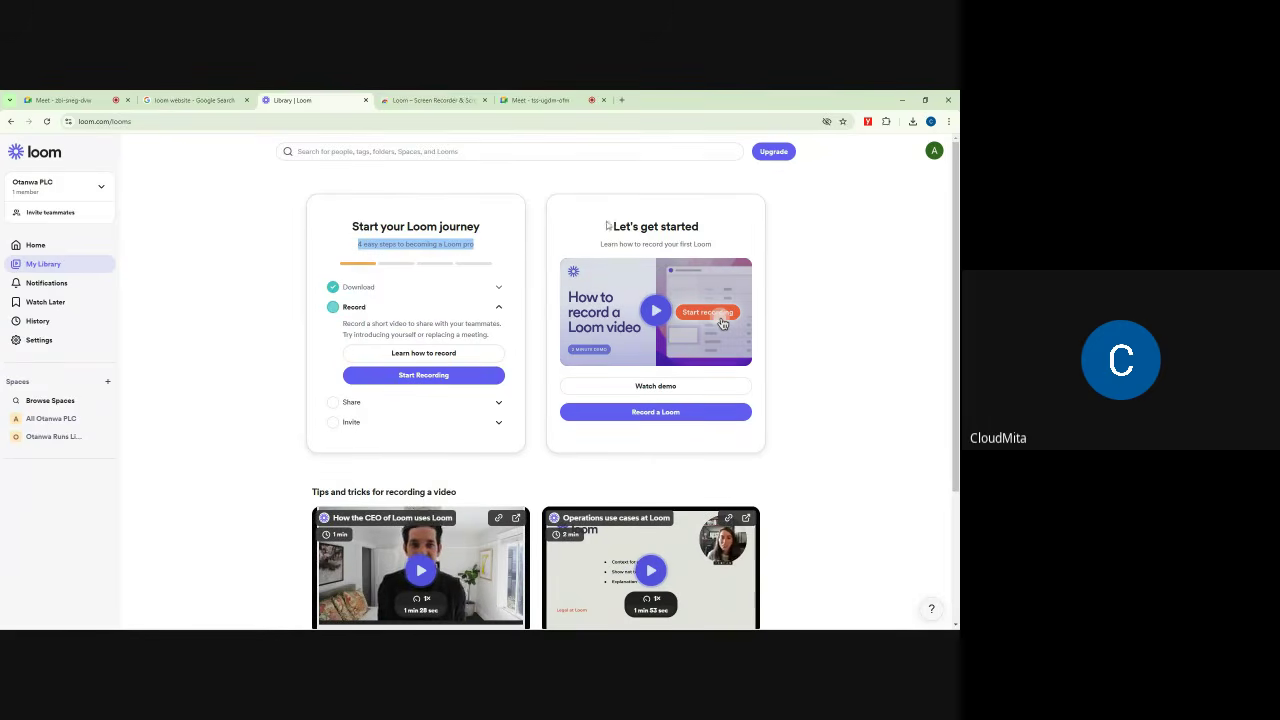
pyautogui.moveTo(606, 226); pyautogui.dragTo(714, 230)
pyautogui.moveTo(600, 244); pyautogui.dragTo(730, 254)
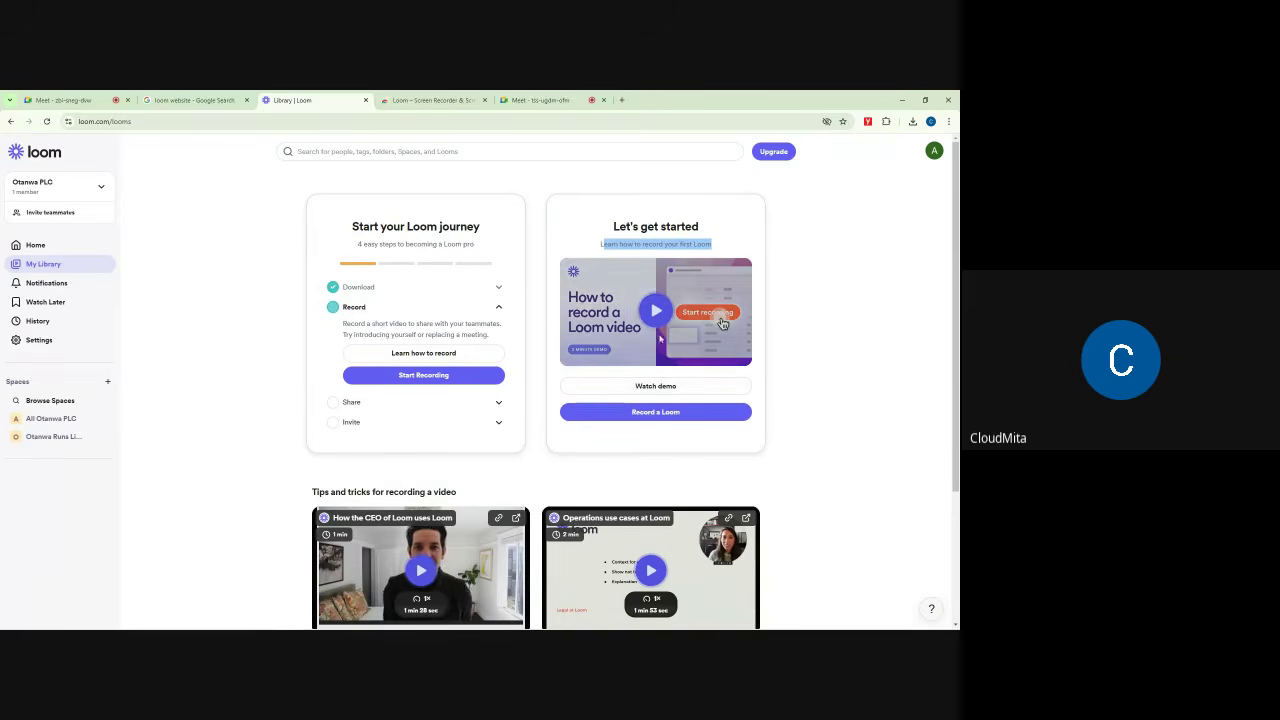
pyautogui.click(851, 267)
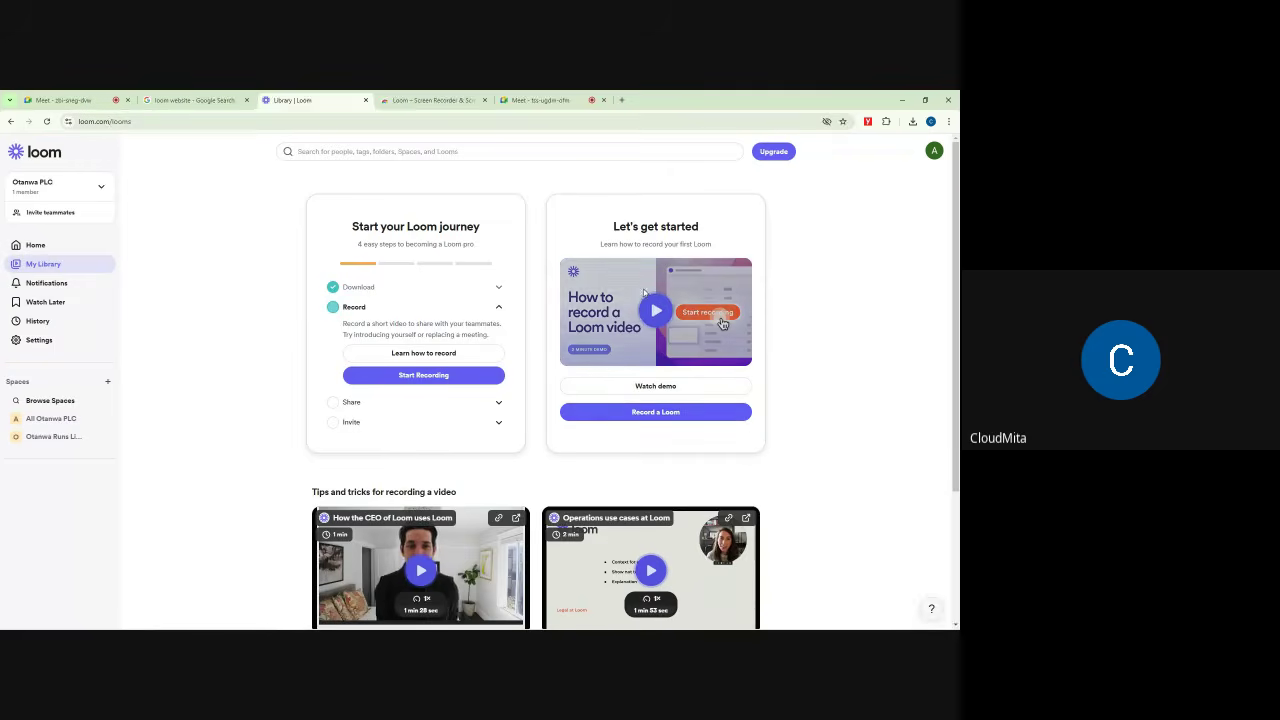
# Step: Launch the Loom recorder and reposition its camera bubble, then return to the first Meet call
pyautogui.click(666, 416)
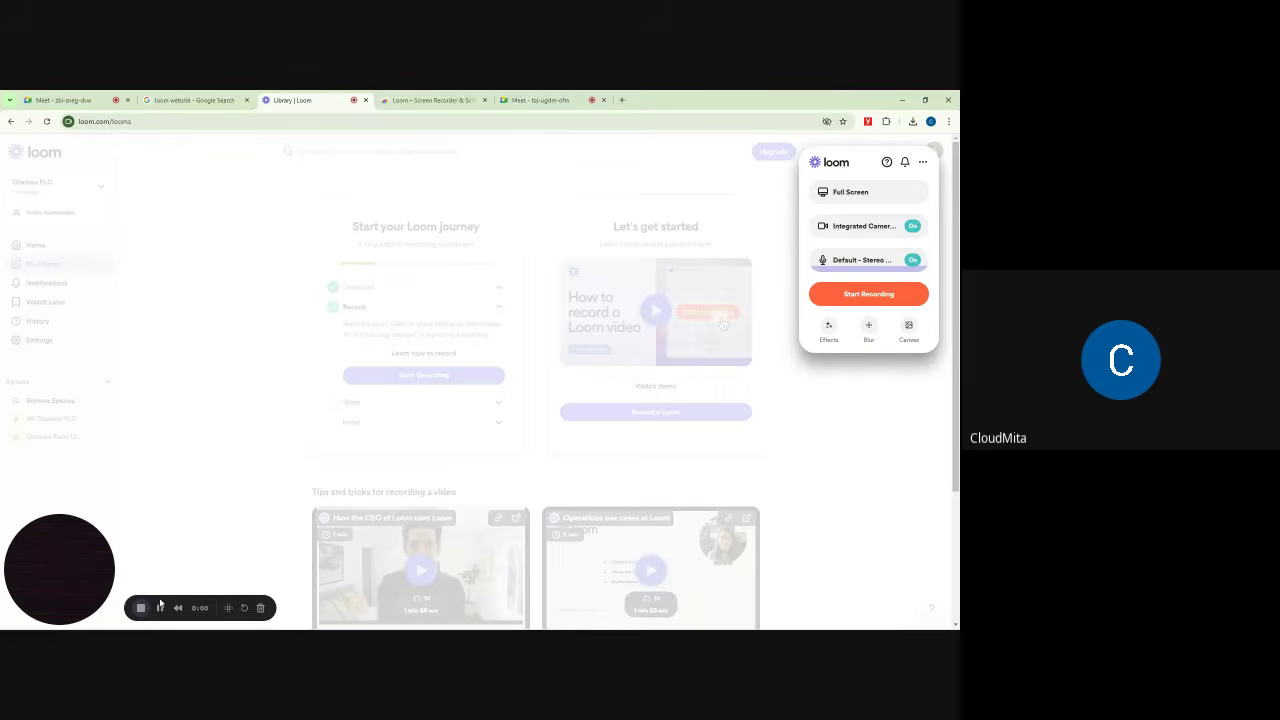
pyautogui.moveTo(160, 604)
pyautogui.mouseDown()
pyautogui.moveTo(181, 433)
pyautogui.moveTo(388, 348)
pyautogui.moveTo(155, 610)
pyautogui.mouseUp()
pyautogui.moveTo(60, 552)
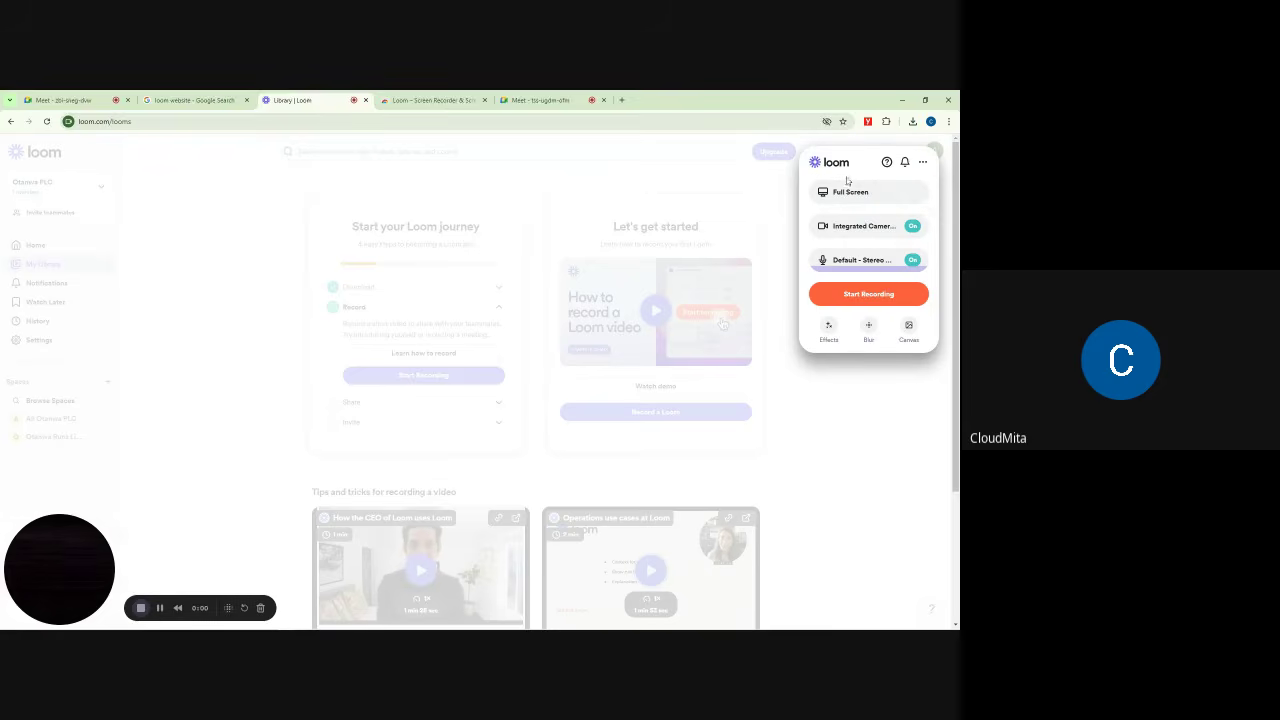
pyautogui.click(63, 100)
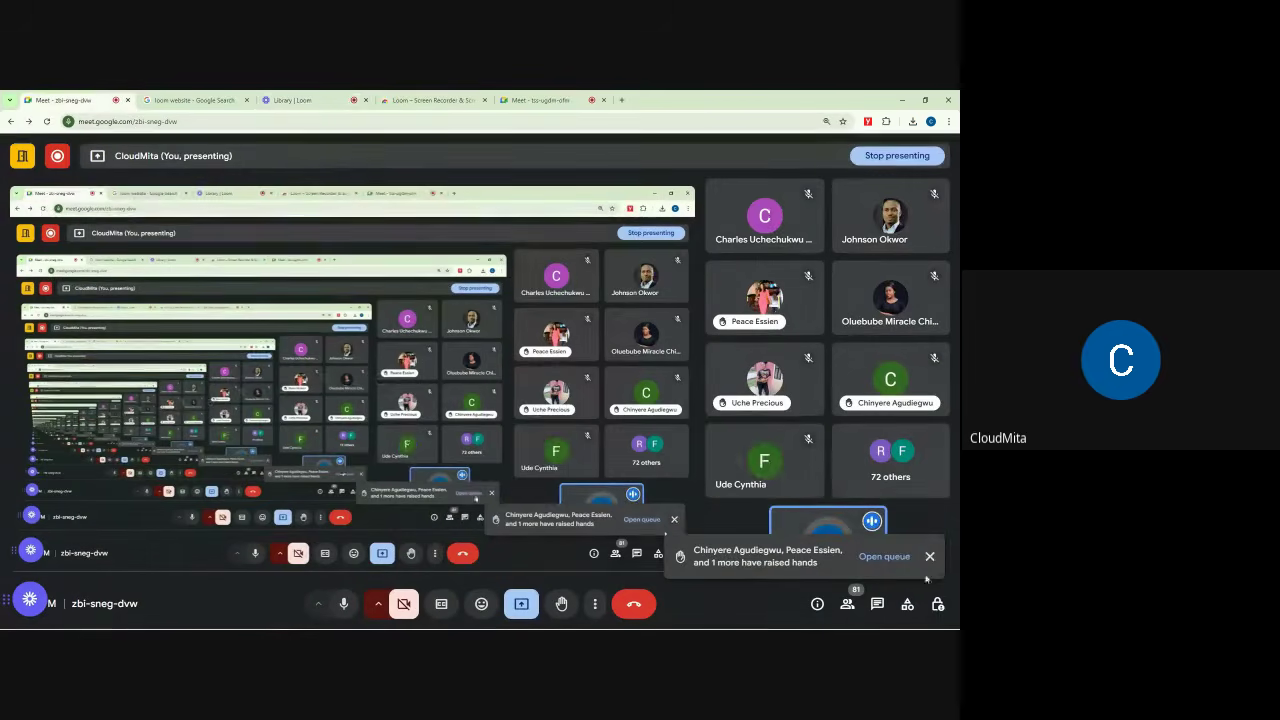
# Step: Look over the second Meet call's chat, then go back to the Library | Loom tab
pyautogui.click(556, 99)
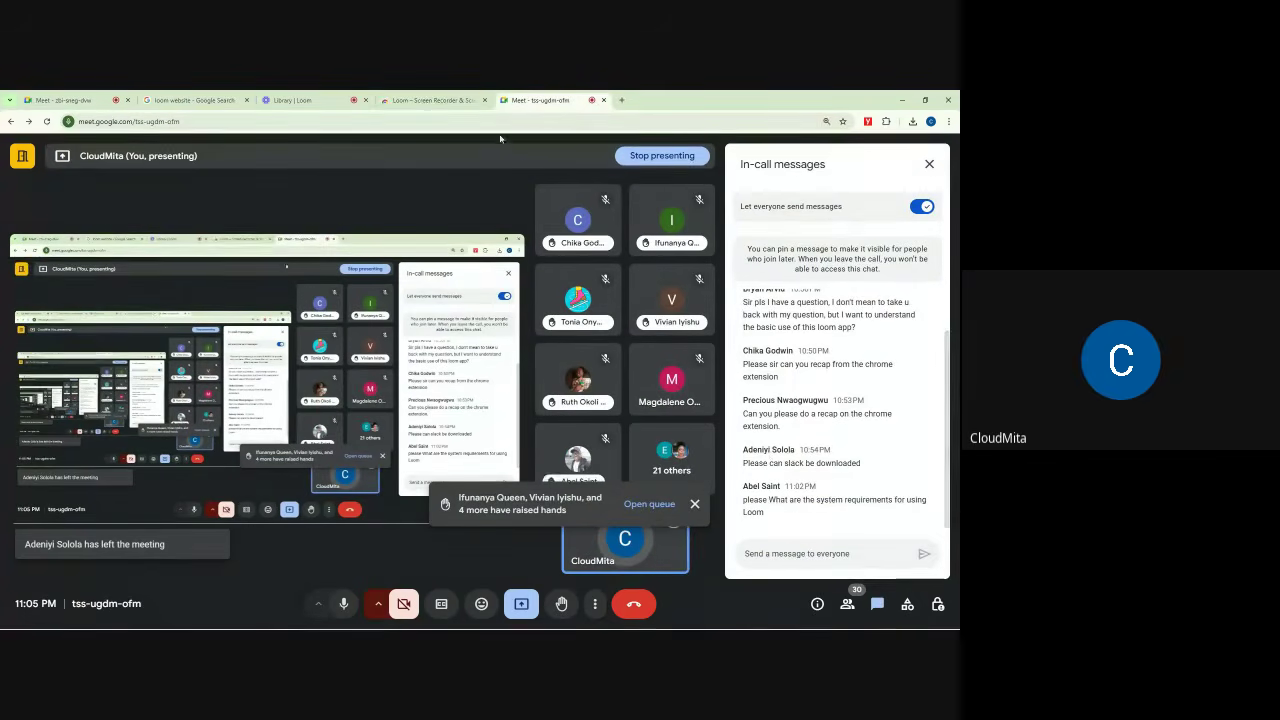
pyautogui.click(190, 100)
pyautogui.click(305, 99)
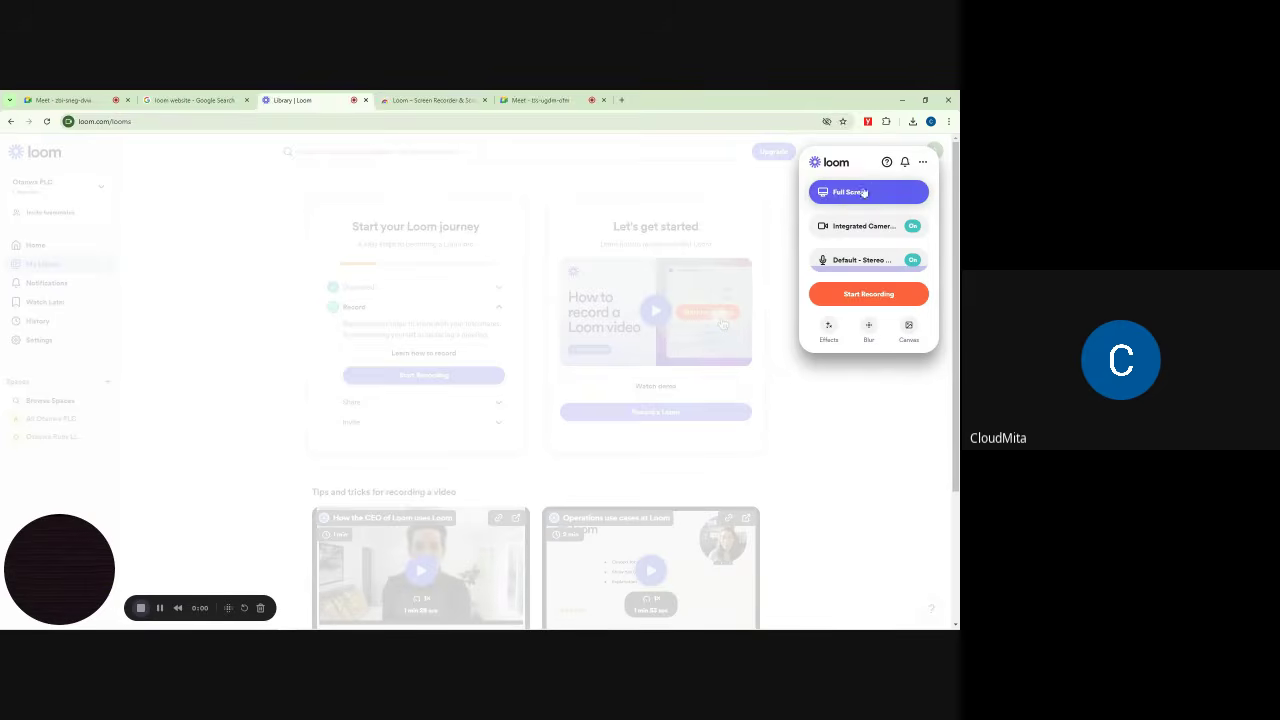
# Step: Open the recorder's Full Screen source choices, then dismiss the Loom recorder
pyautogui.click(863, 192)
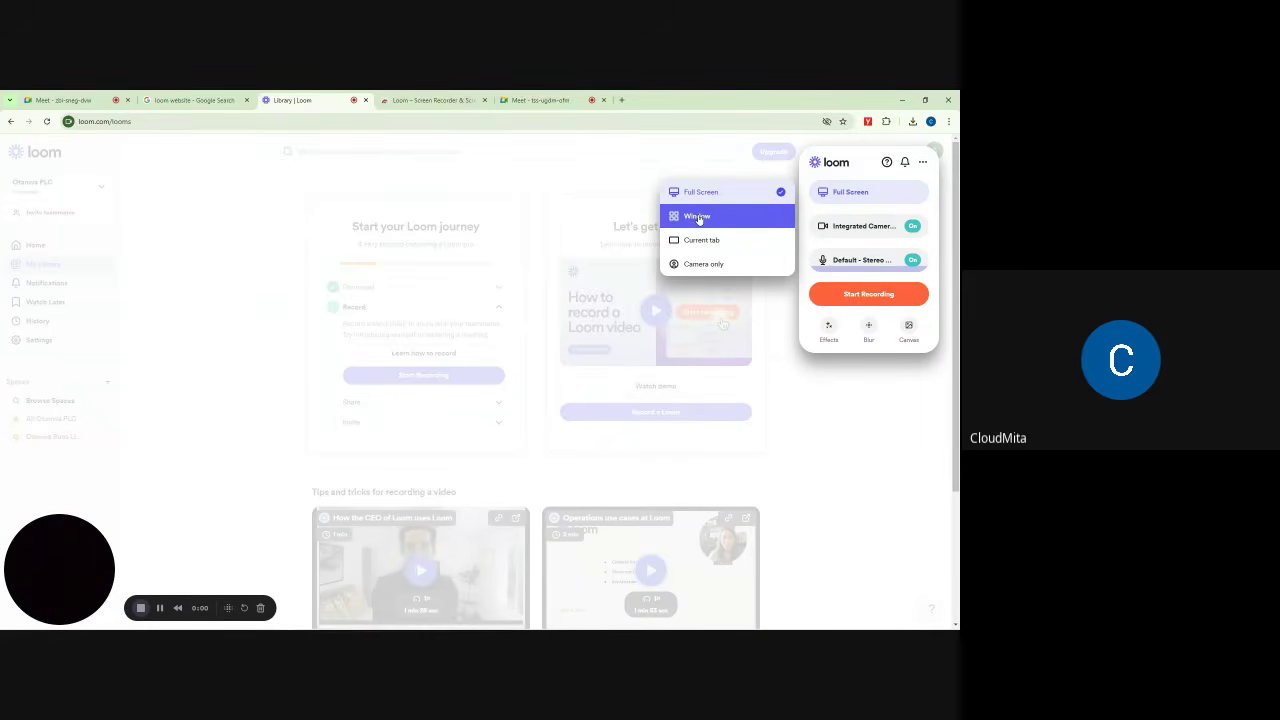
pyautogui.click(215, 187)
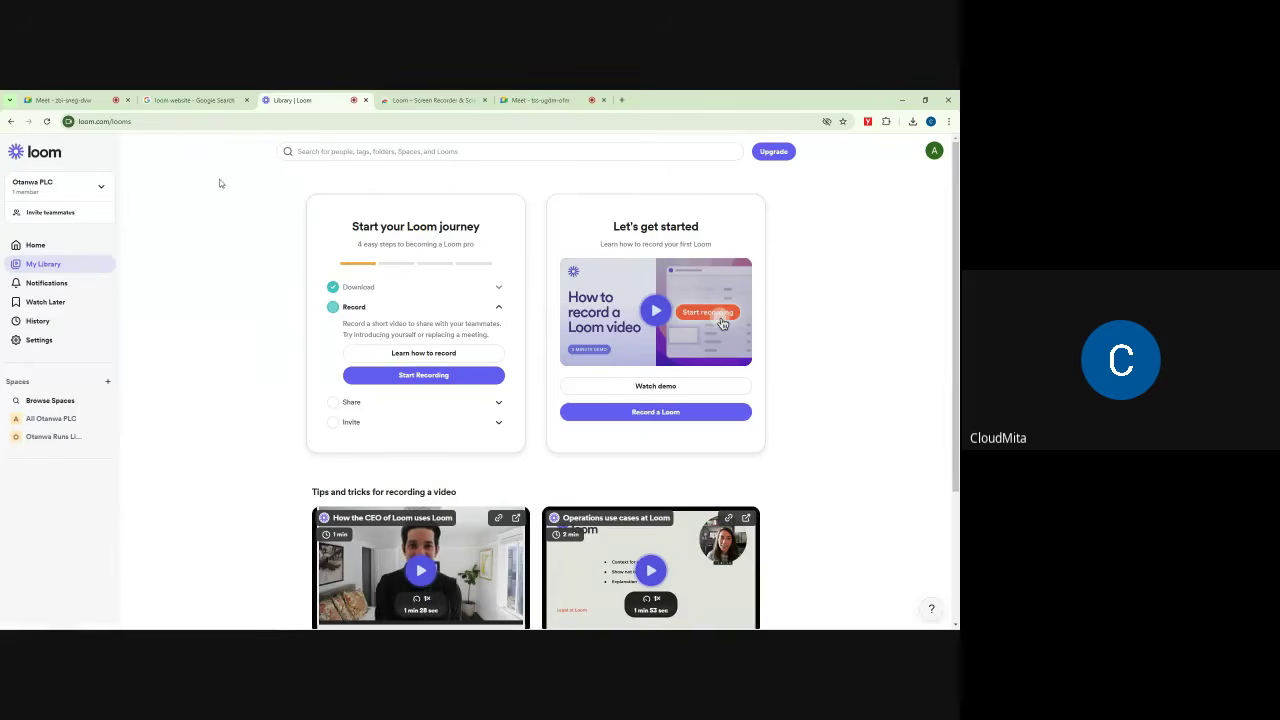
# Step: Minimize Chrome, move the Windscribe window higher, and restore Chrome on Loom's My Library
pyautogui.click(901, 101)
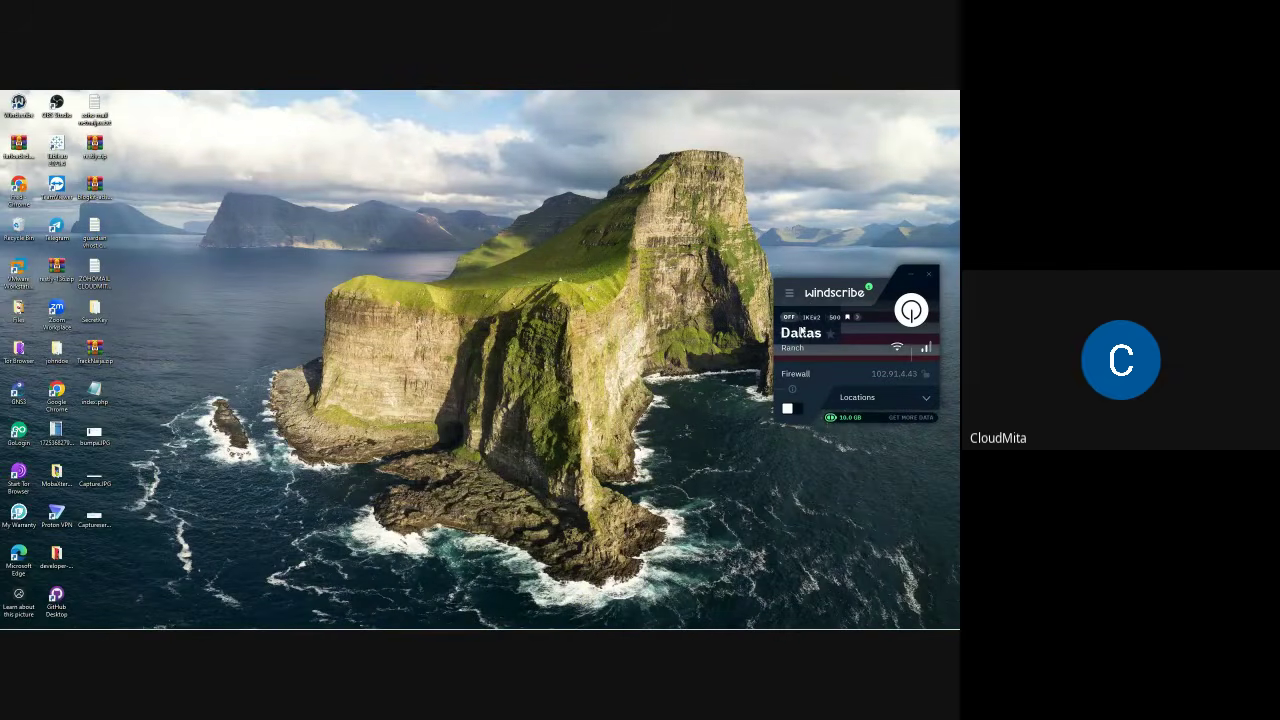
pyautogui.moveTo(801, 331); pyautogui.dragTo(756, 243)
pyautogui.moveTo(802, 187); pyautogui.dragTo(810, 179)
pyautogui.moveTo(344, 617)
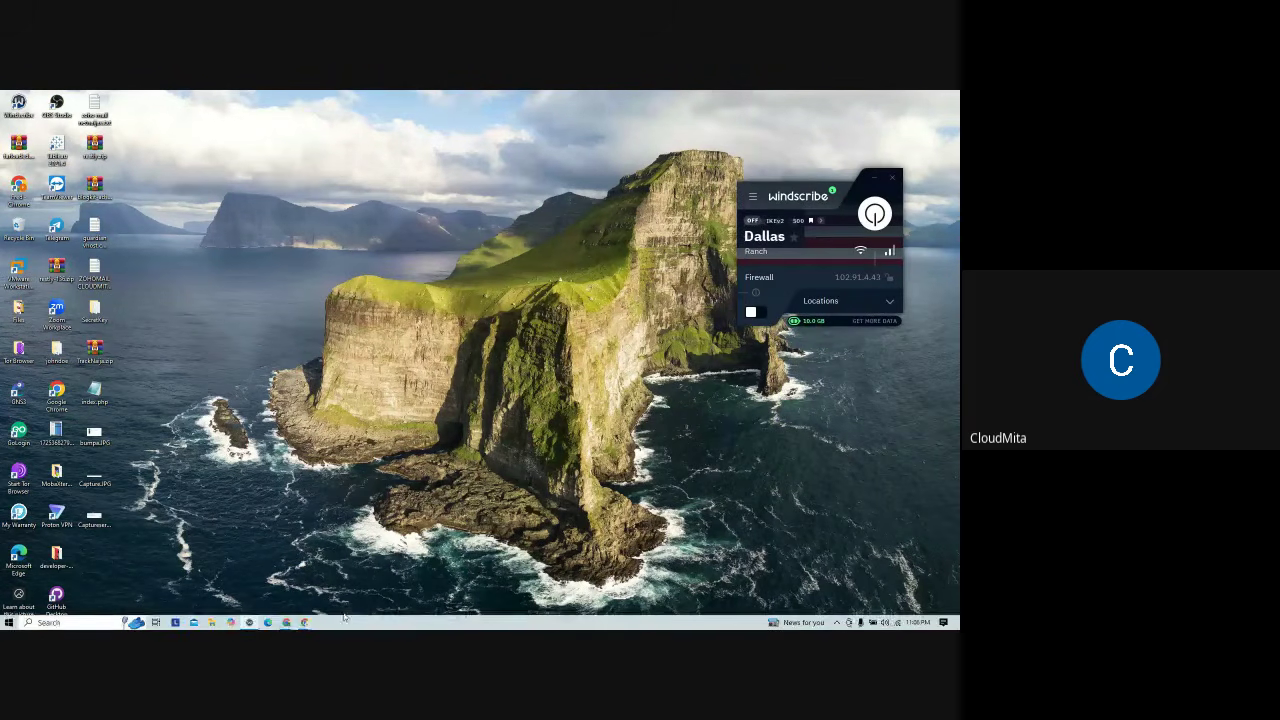
pyautogui.moveTo(297, 622)
pyautogui.click(175, 588)
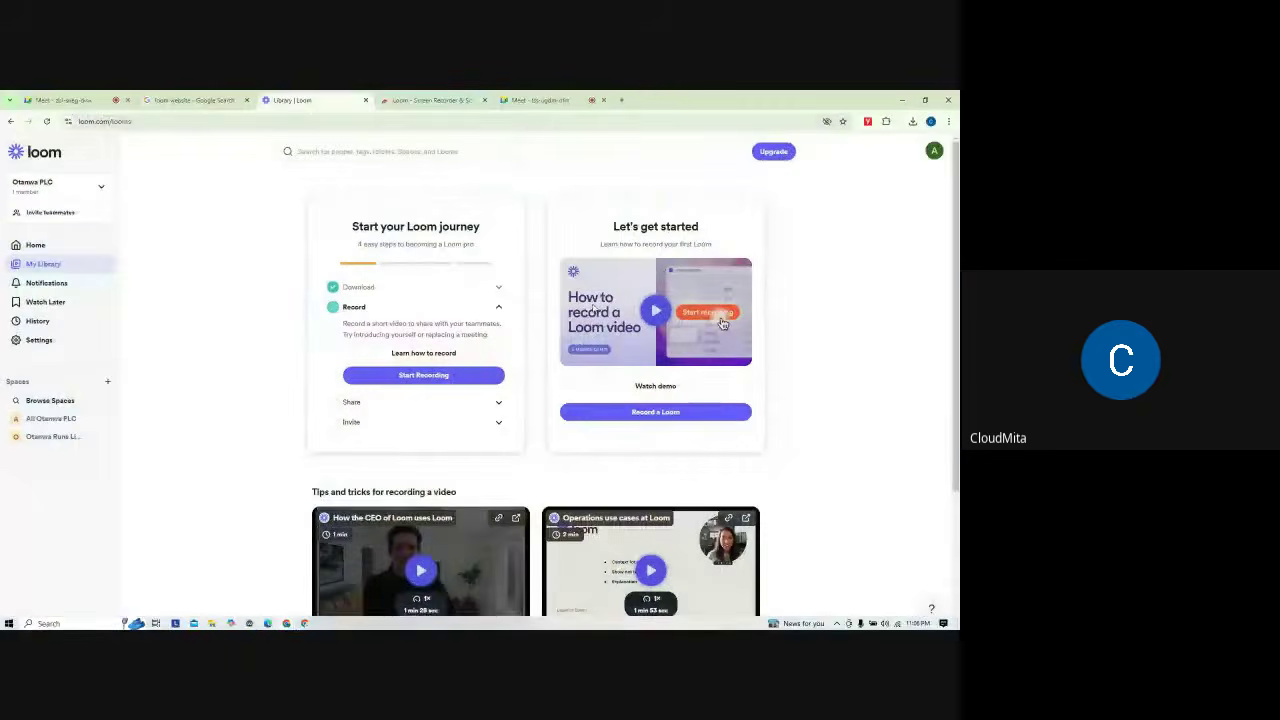
# Step: Open and close the account menu, then launch the Loom recorder again
pyautogui.click(932, 151)
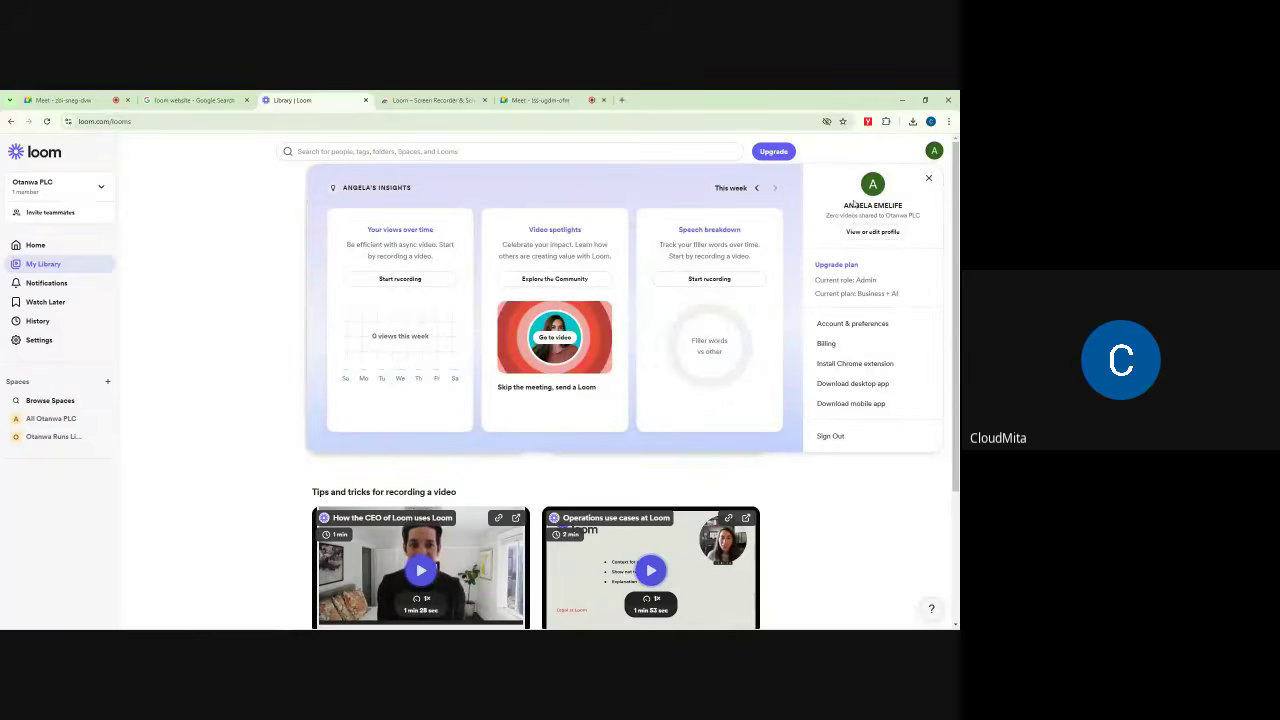
pyautogui.click(928, 178)
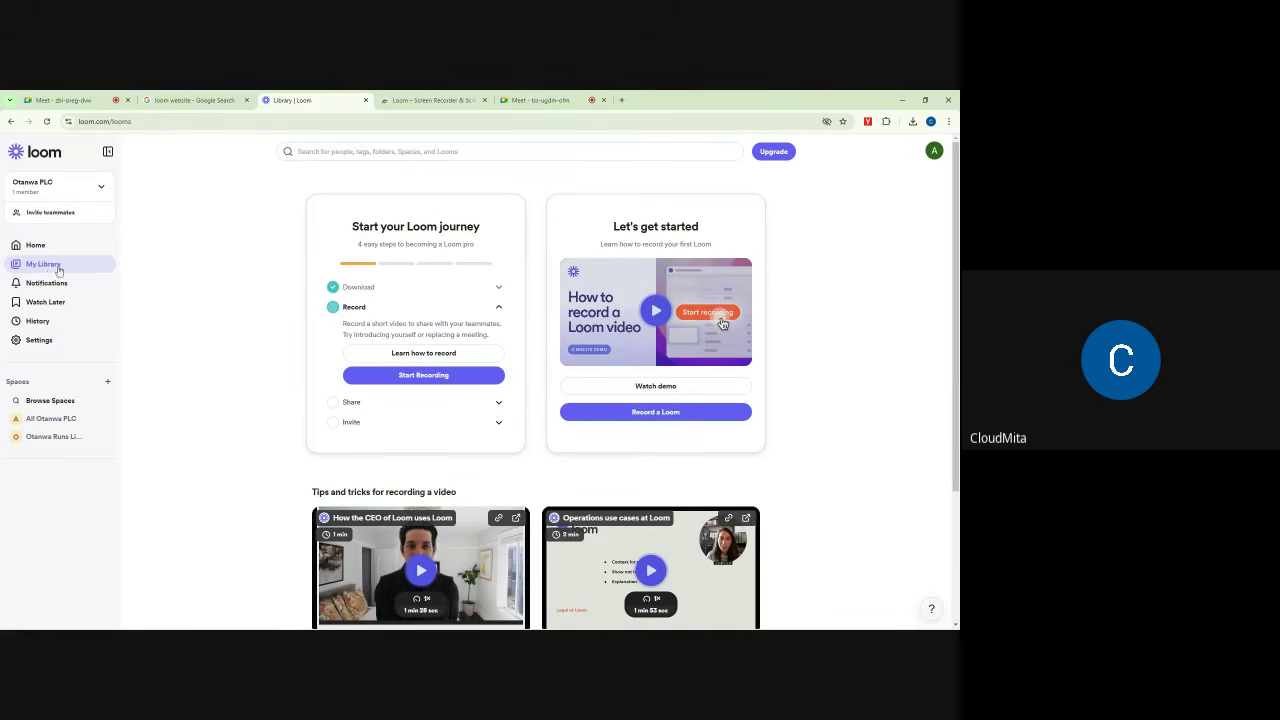
pyautogui.click(655, 412)
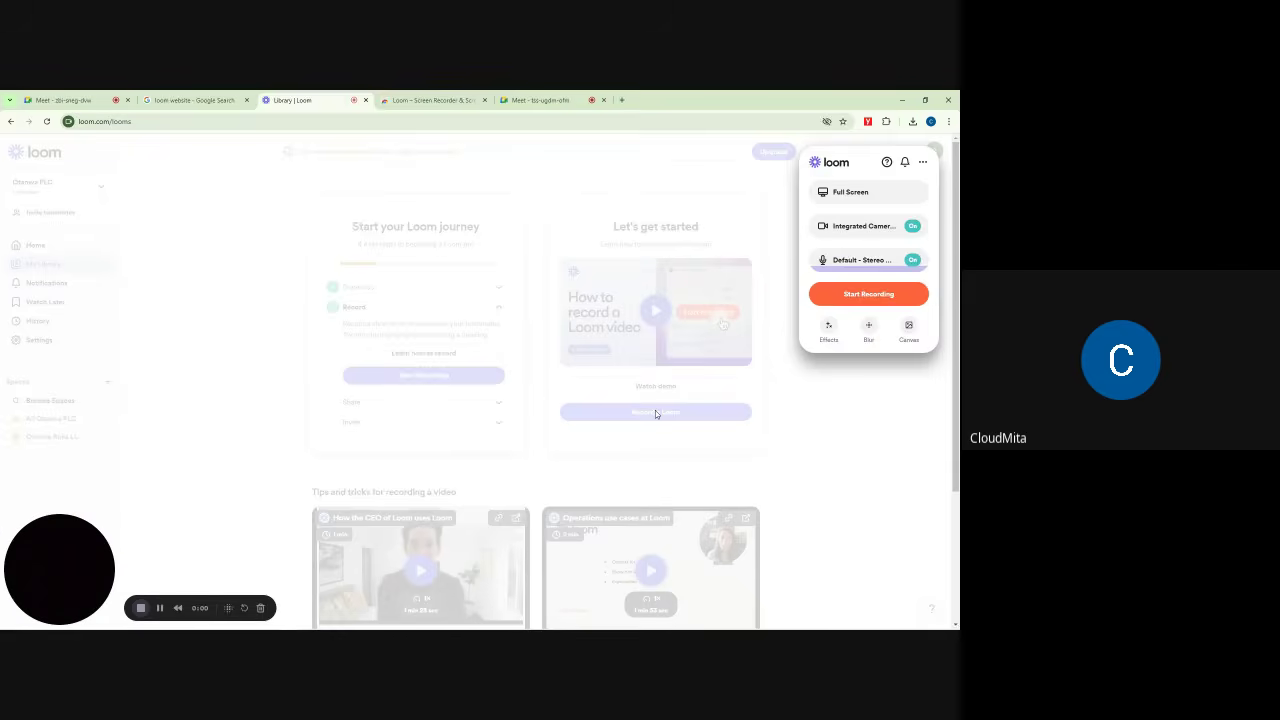
# Step: Reopen the Loom recorder and list its cameras: No camera, Integrated Camera, OBS Virtual Camera
pyautogui.click(852, 191)
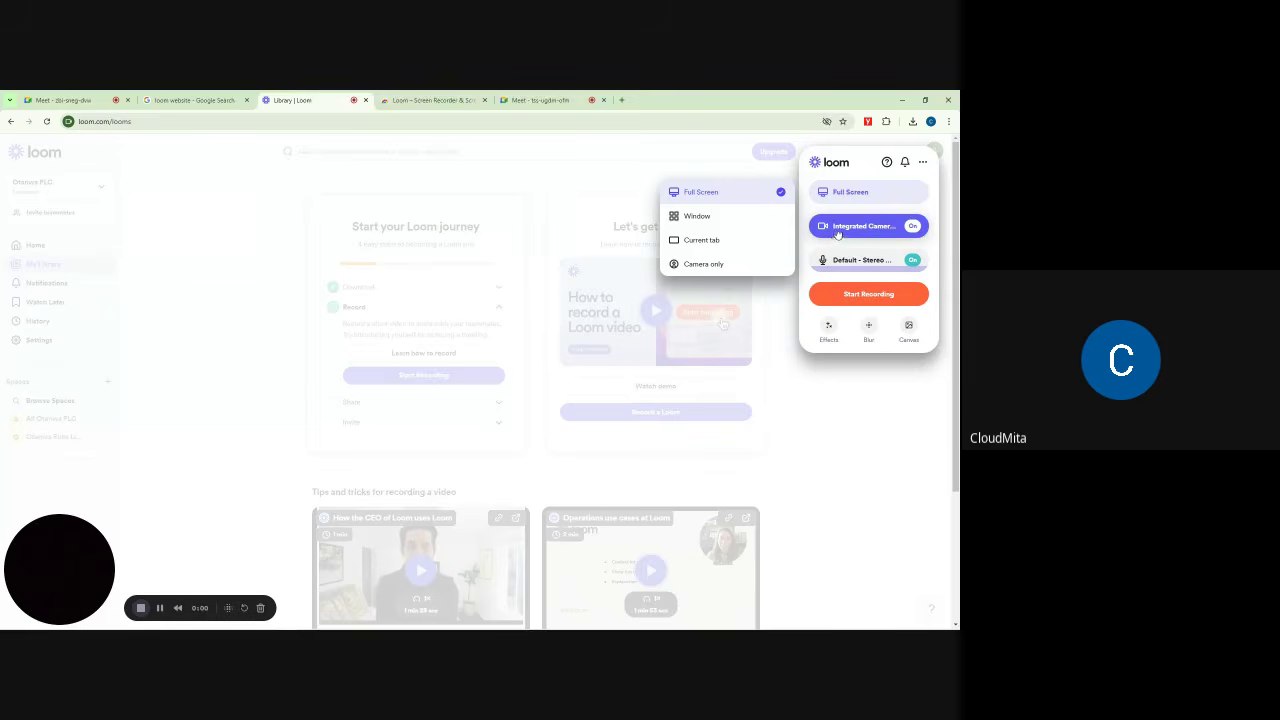
pyautogui.click(795, 295)
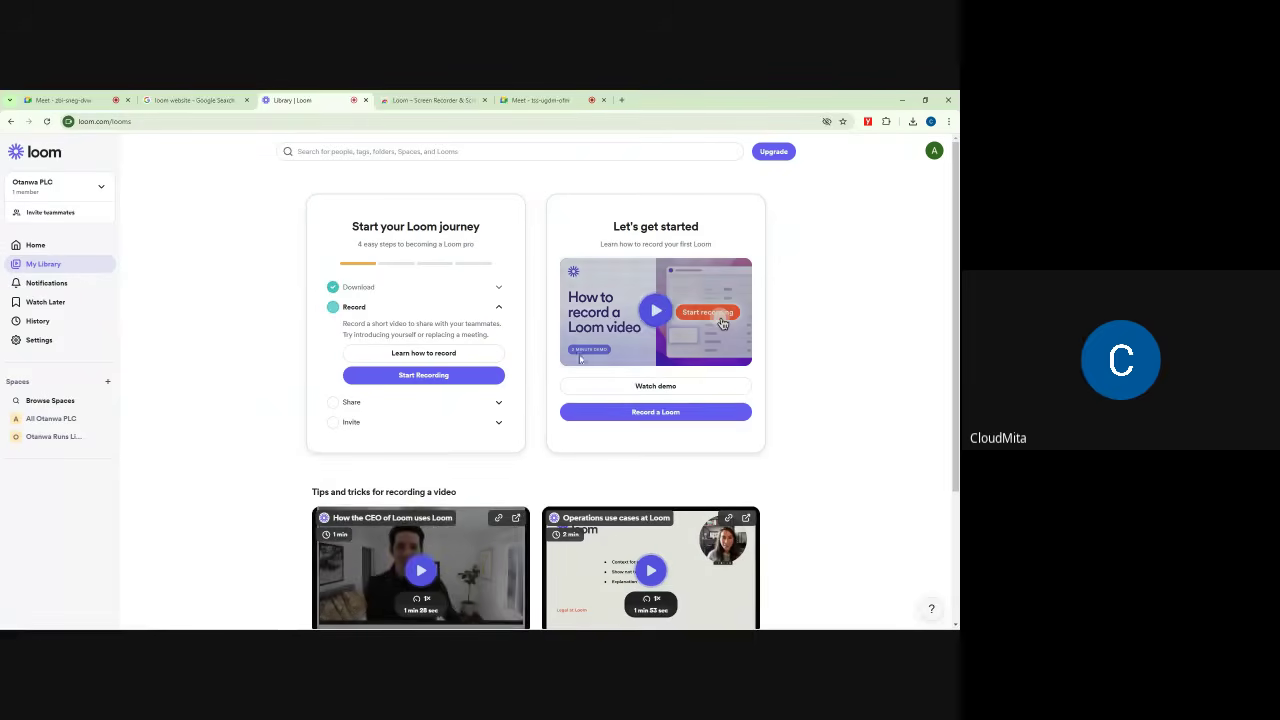
pyautogui.click(679, 418)
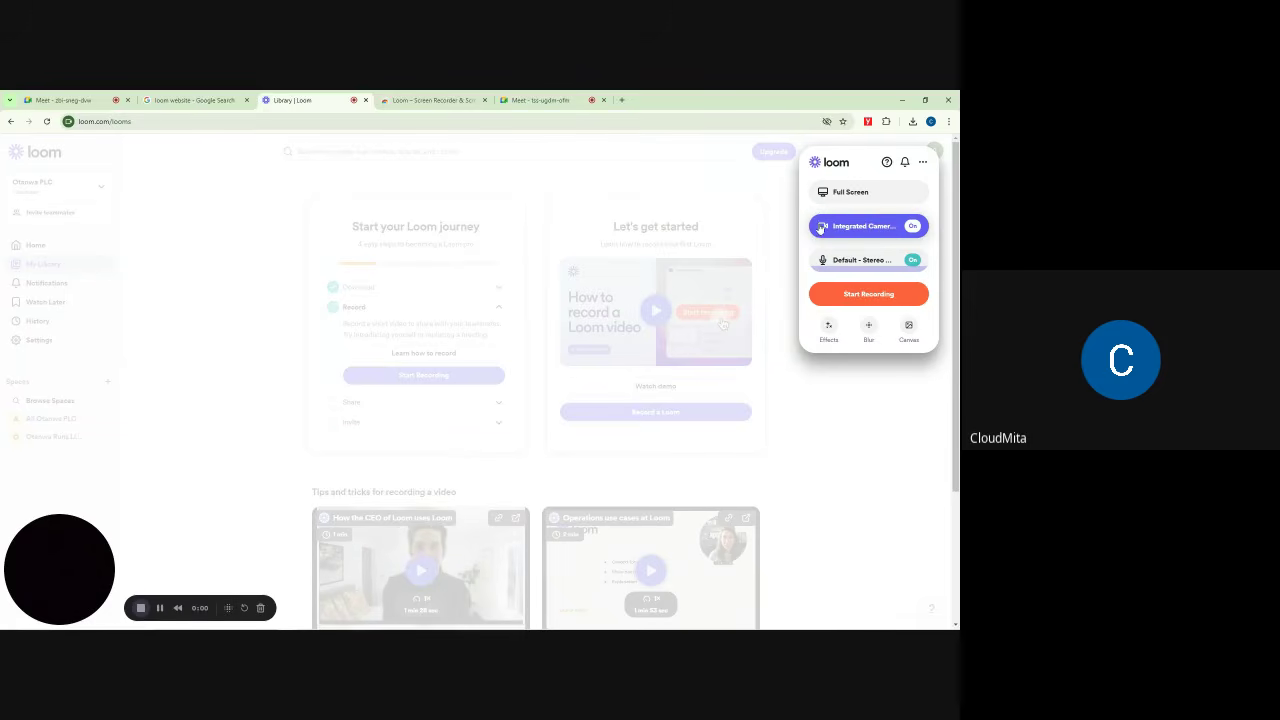
pyautogui.click(862, 226)
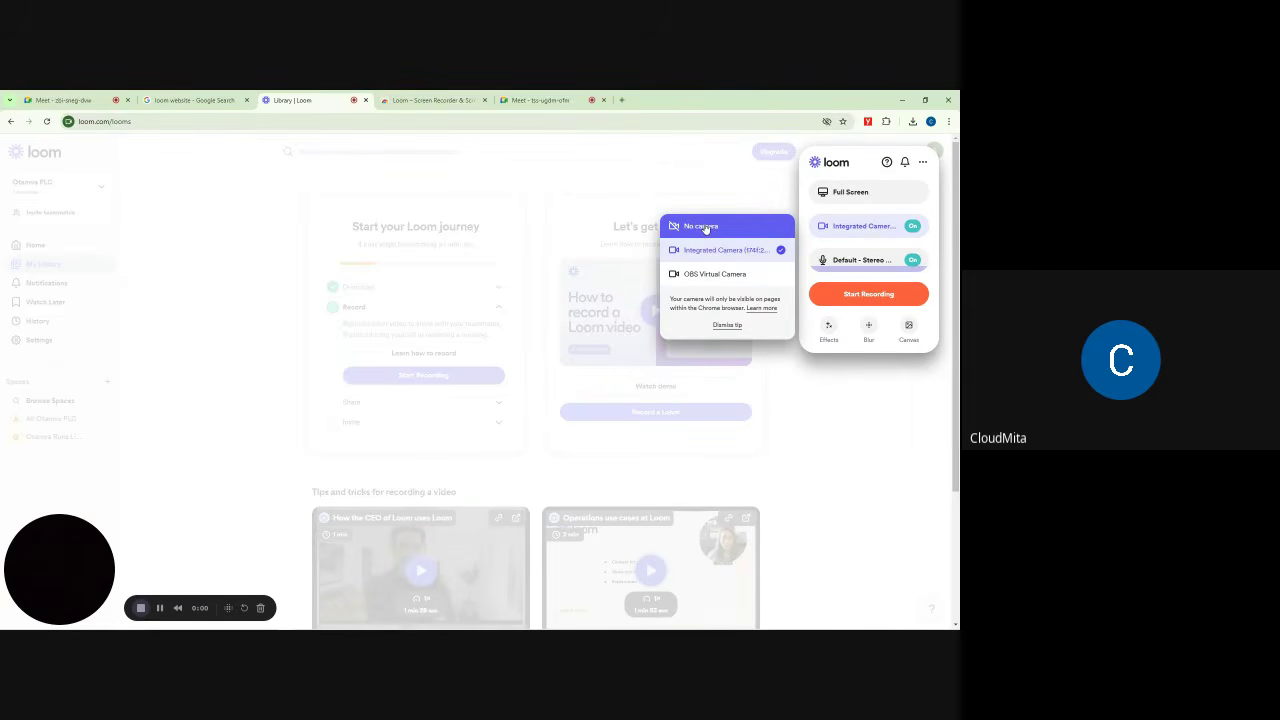
# Step: Set the recorder camera to No camera and list the microphone sources, currently Default - Stereo Mix
pyautogui.click(701, 227)
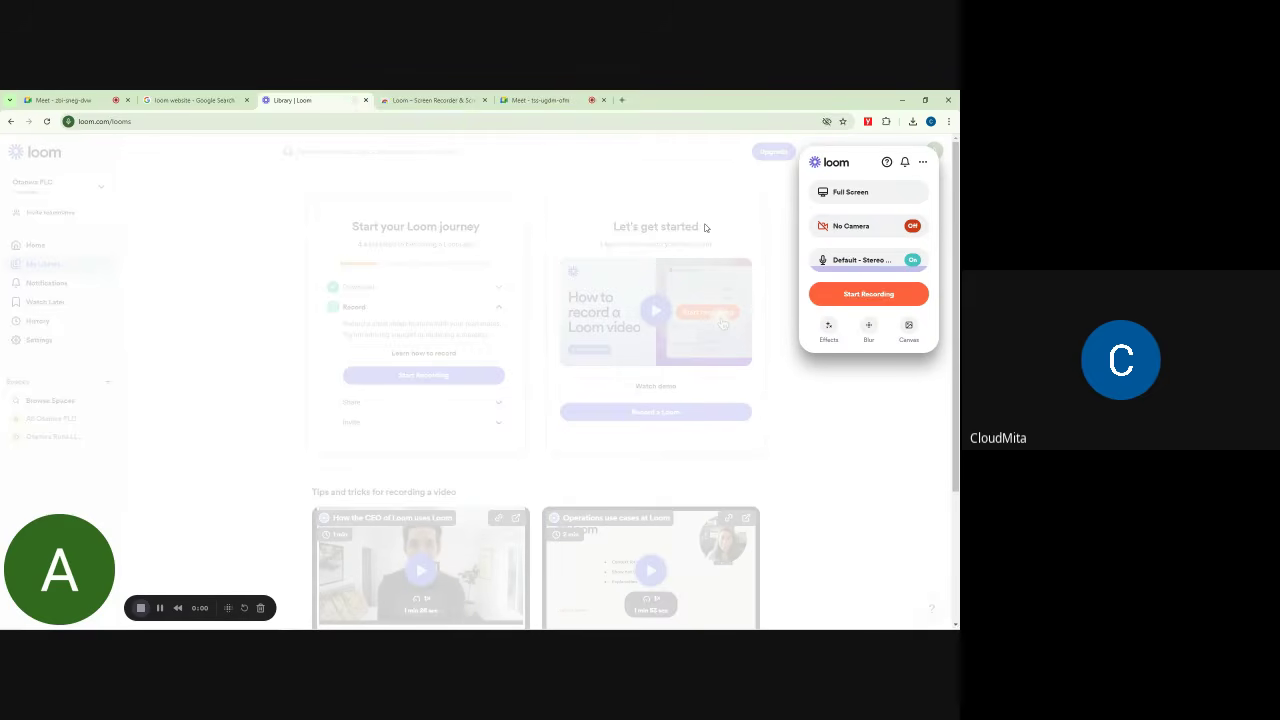
pyautogui.moveTo(89, 580)
pyautogui.click(911, 231)
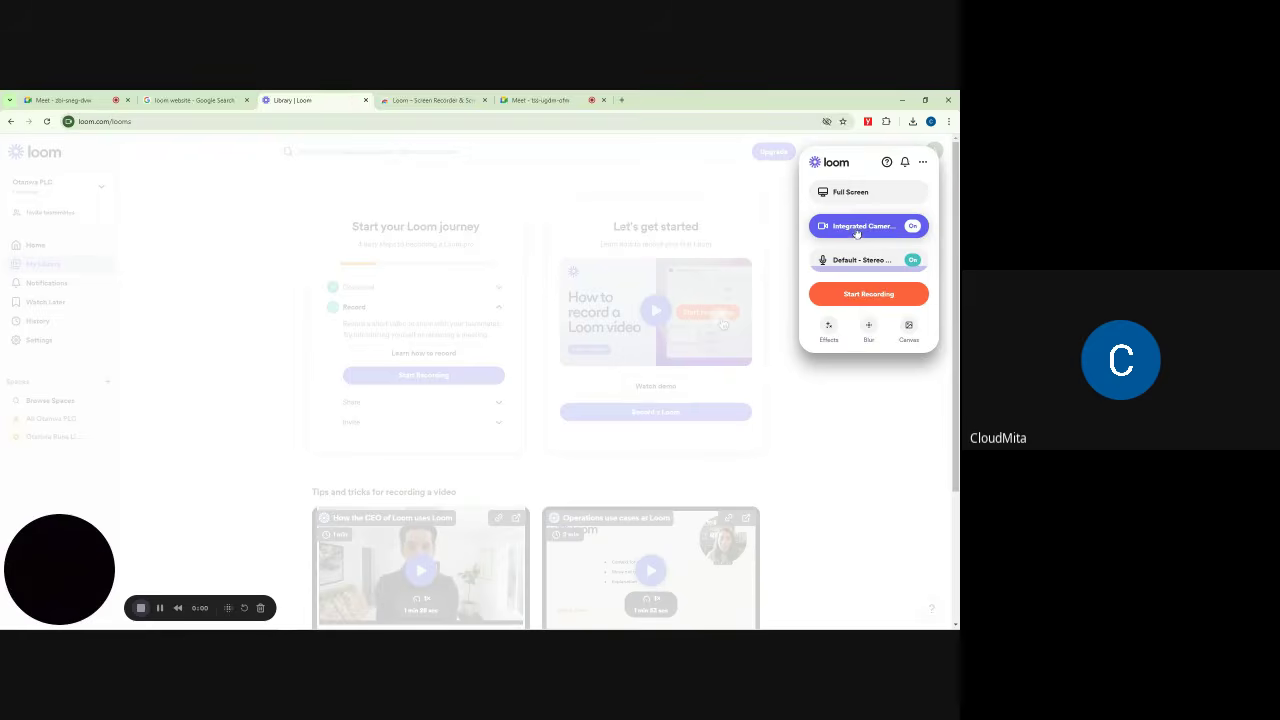
pyautogui.moveTo(45, 566)
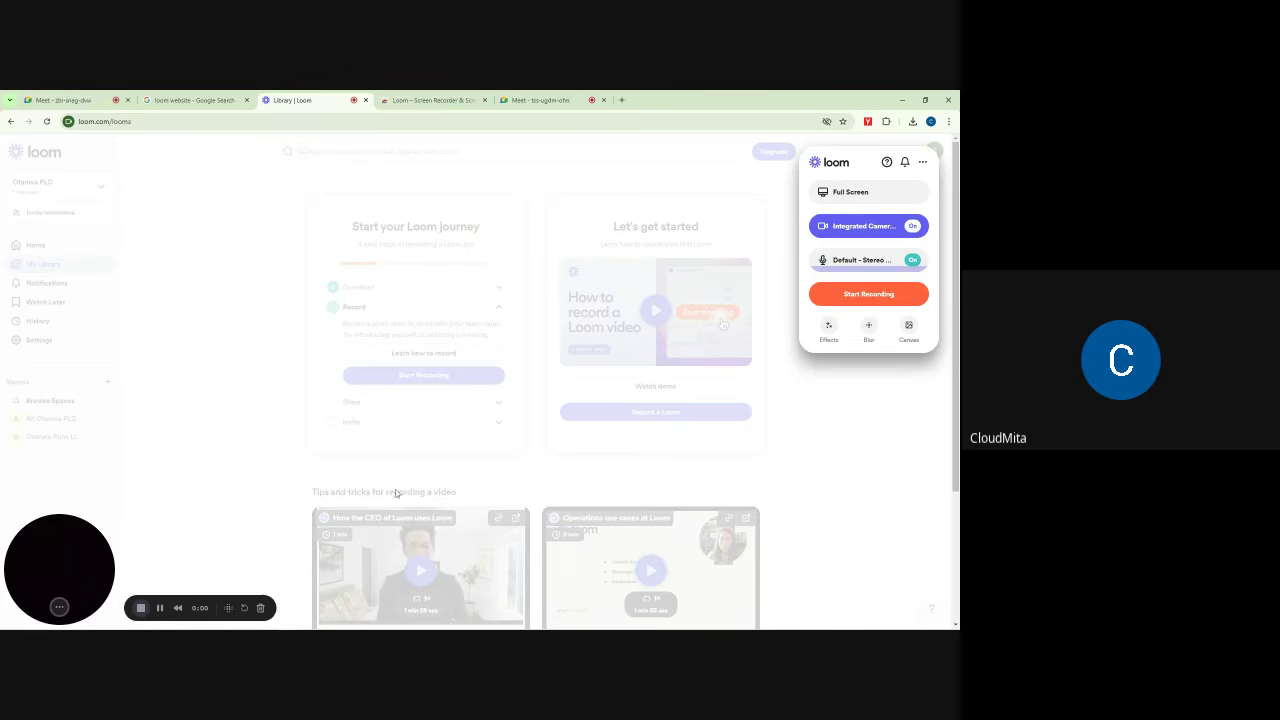
pyautogui.click(892, 228)
pyautogui.click(709, 229)
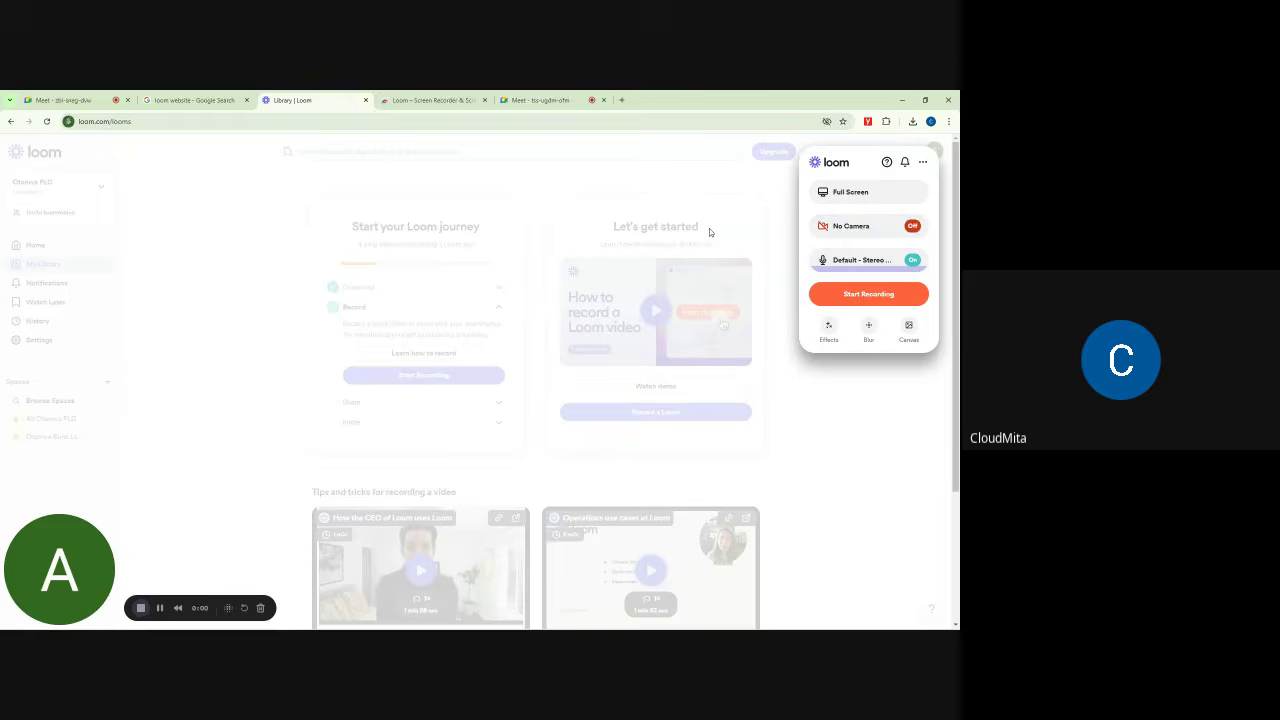
pyautogui.click(845, 262)
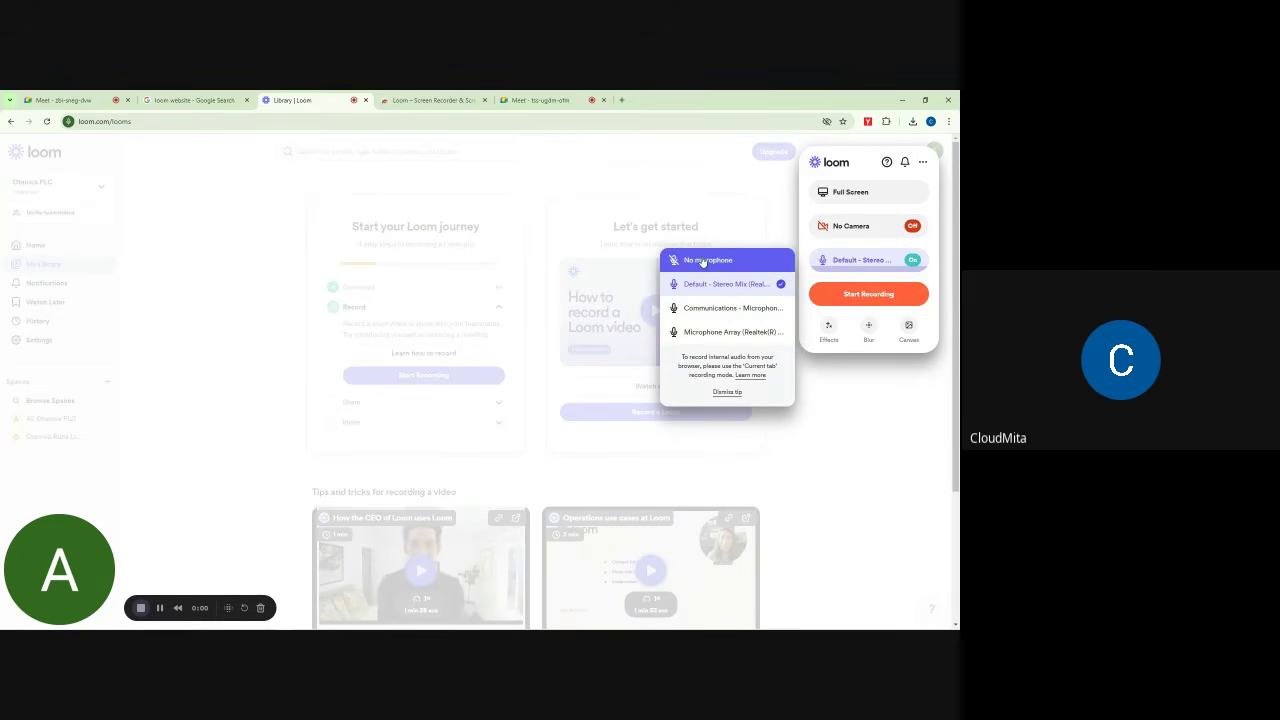
# Step: Switch the recorder microphone from Stereo Mix to 'Communications - Microphone'
pyautogui.click(703, 261)
pyautogui.click(838, 264)
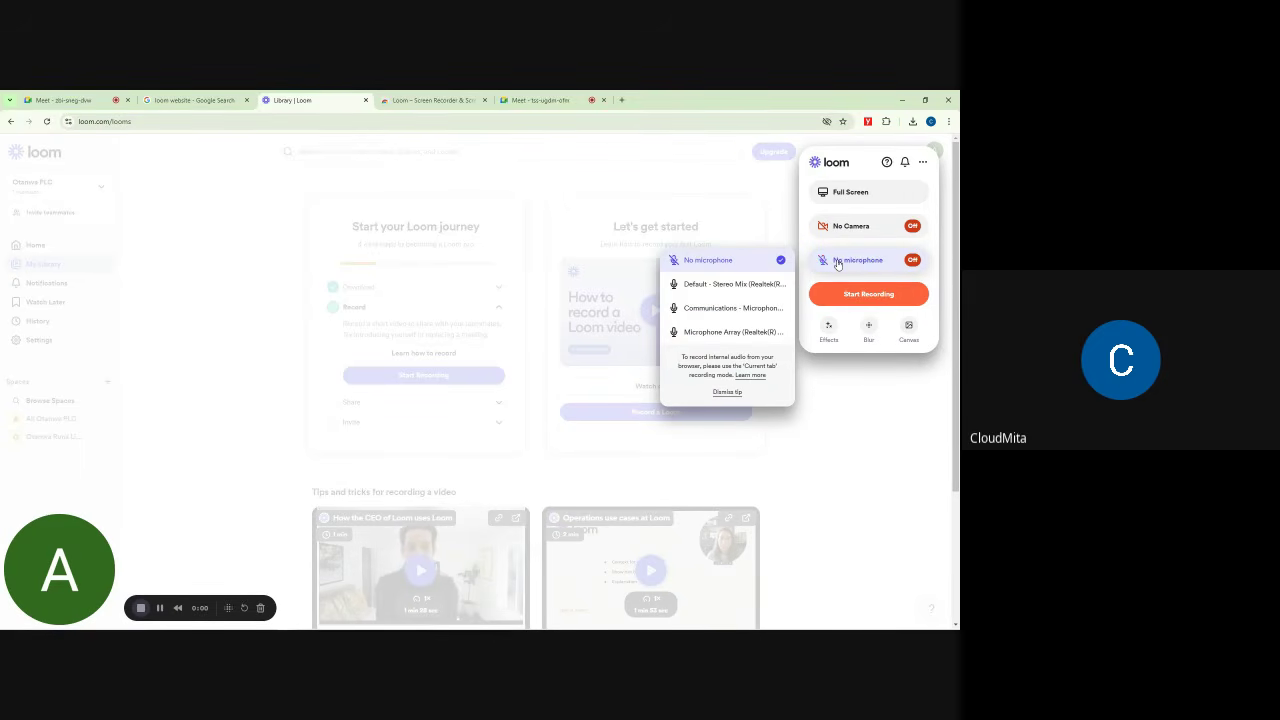
pyautogui.click(707, 285)
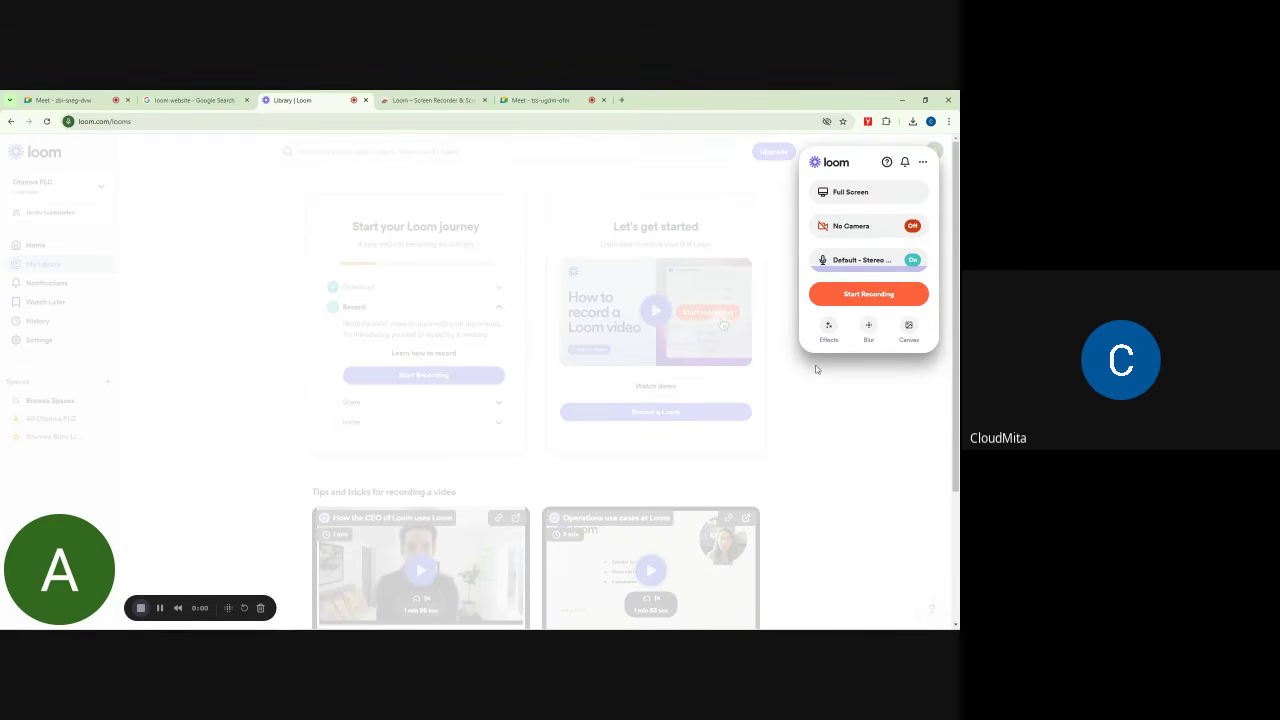
pyautogui.click(844, 263)
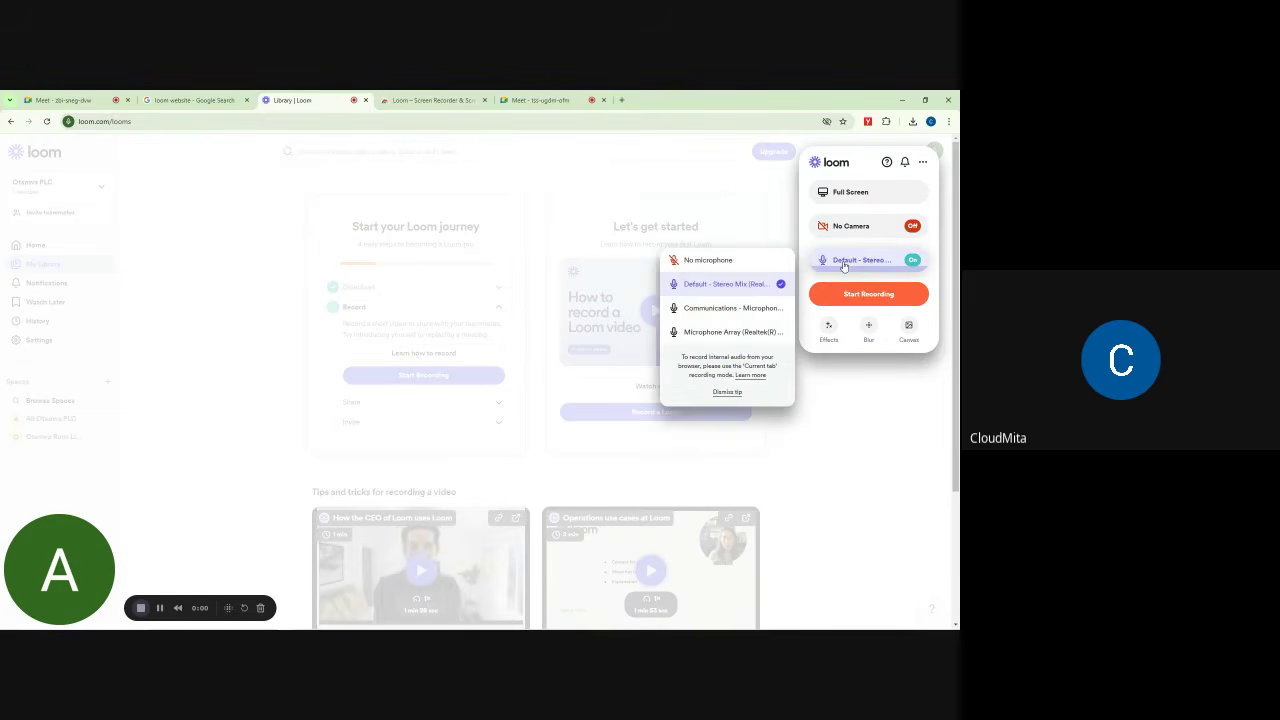
pyautogui.click(709, 310)
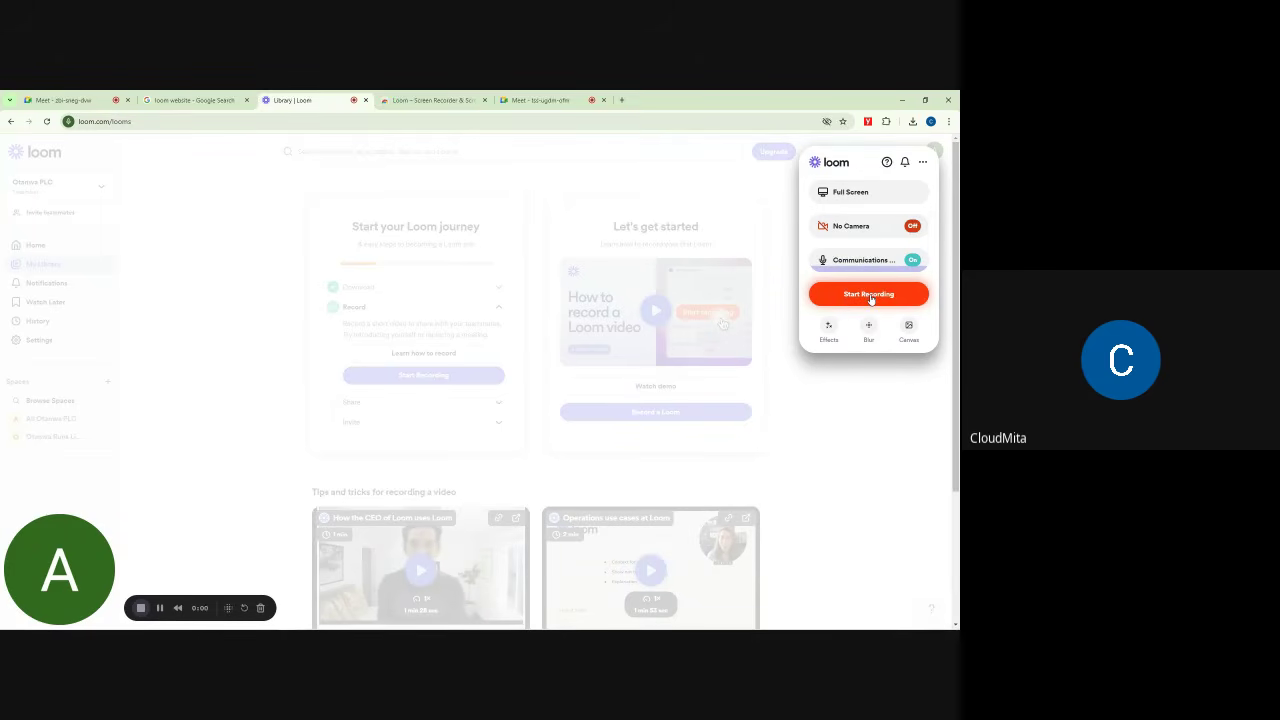
# Step: Start a new Loom recording and confirm to reach Chrome's screen-sharing prompt
pyautogui.click(870, 296)
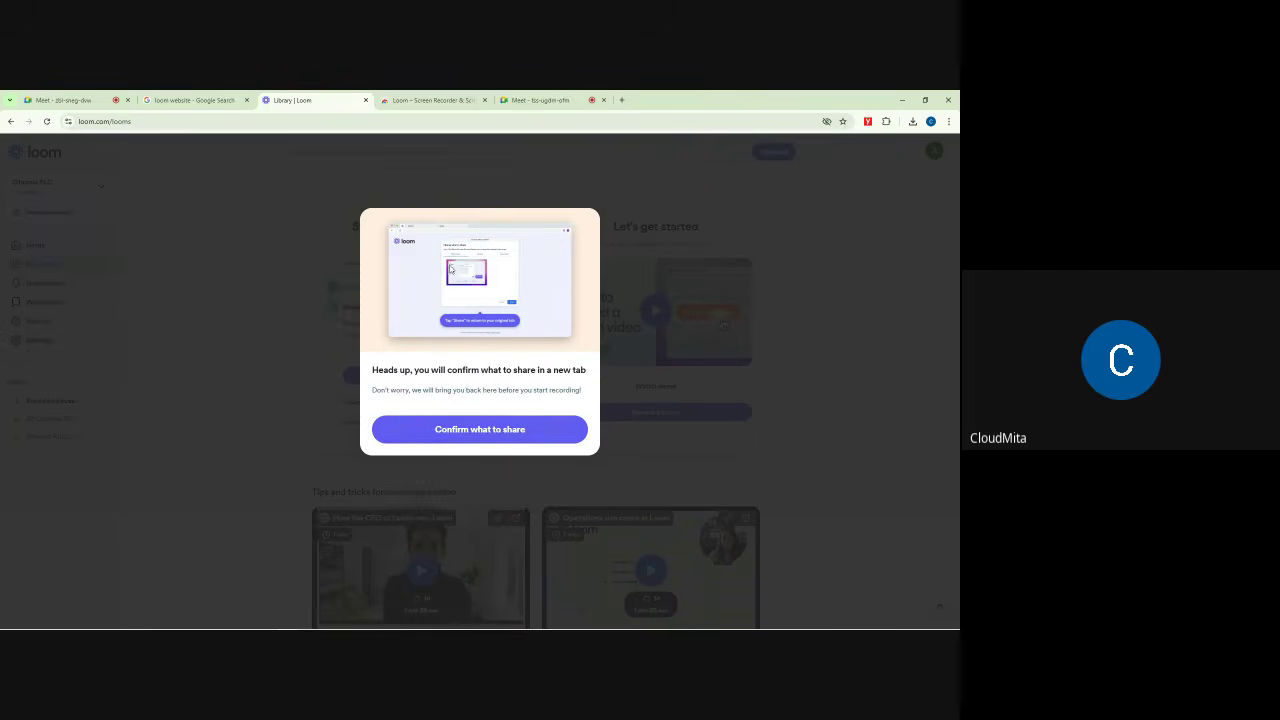
pyautogui.click(480, 431)
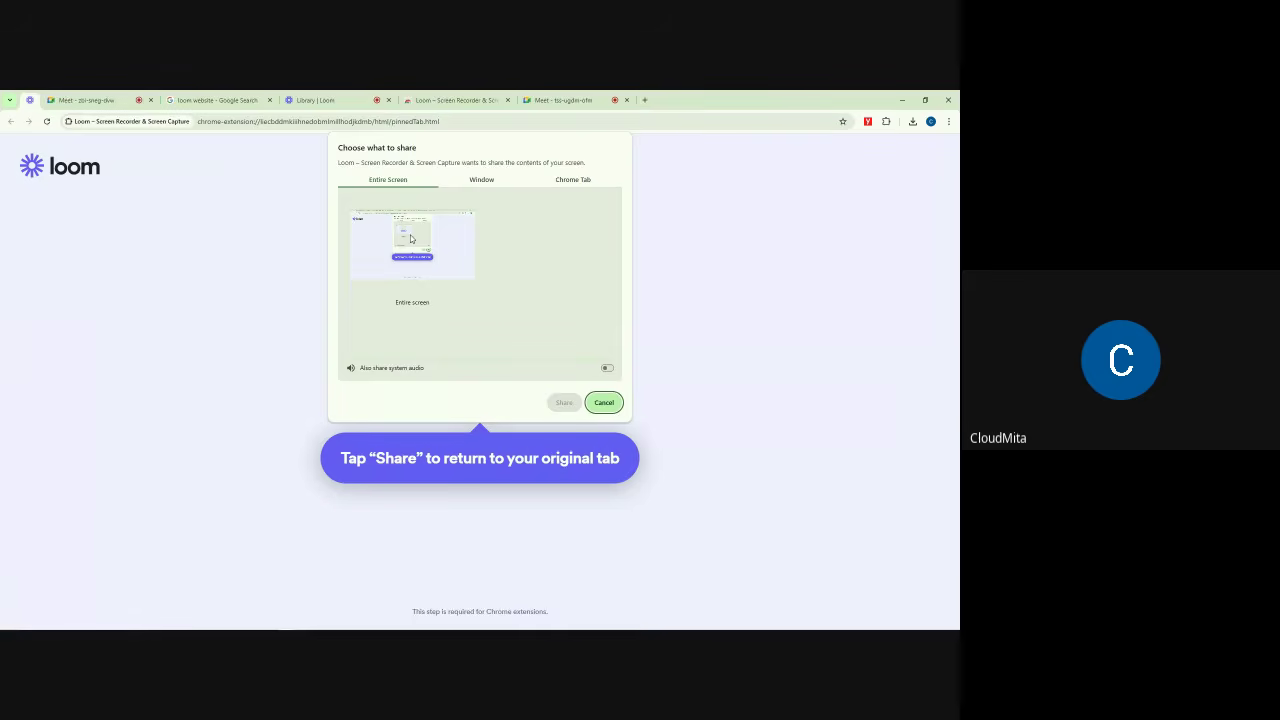
# Step: Look through the Window and Chrome Tab options, then select the Entire Screen thumbnail
pyautogui.click(476, 181)
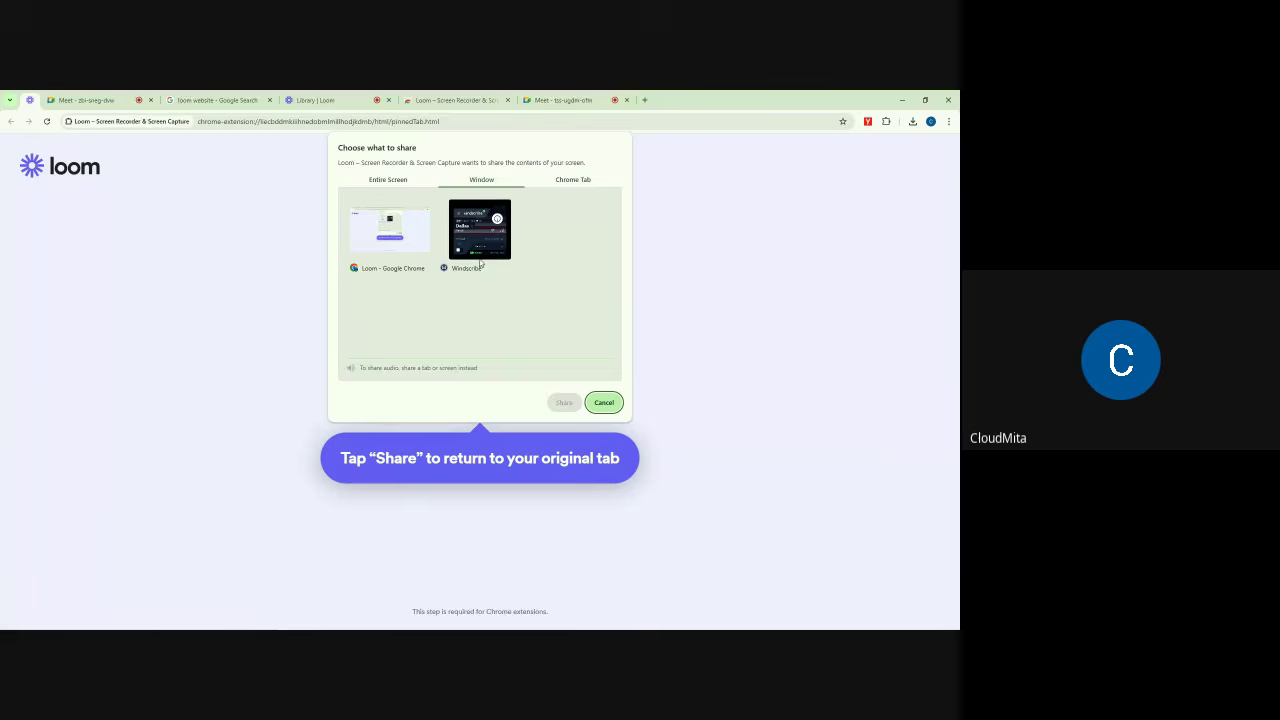
pyautogui.click(583, 181)
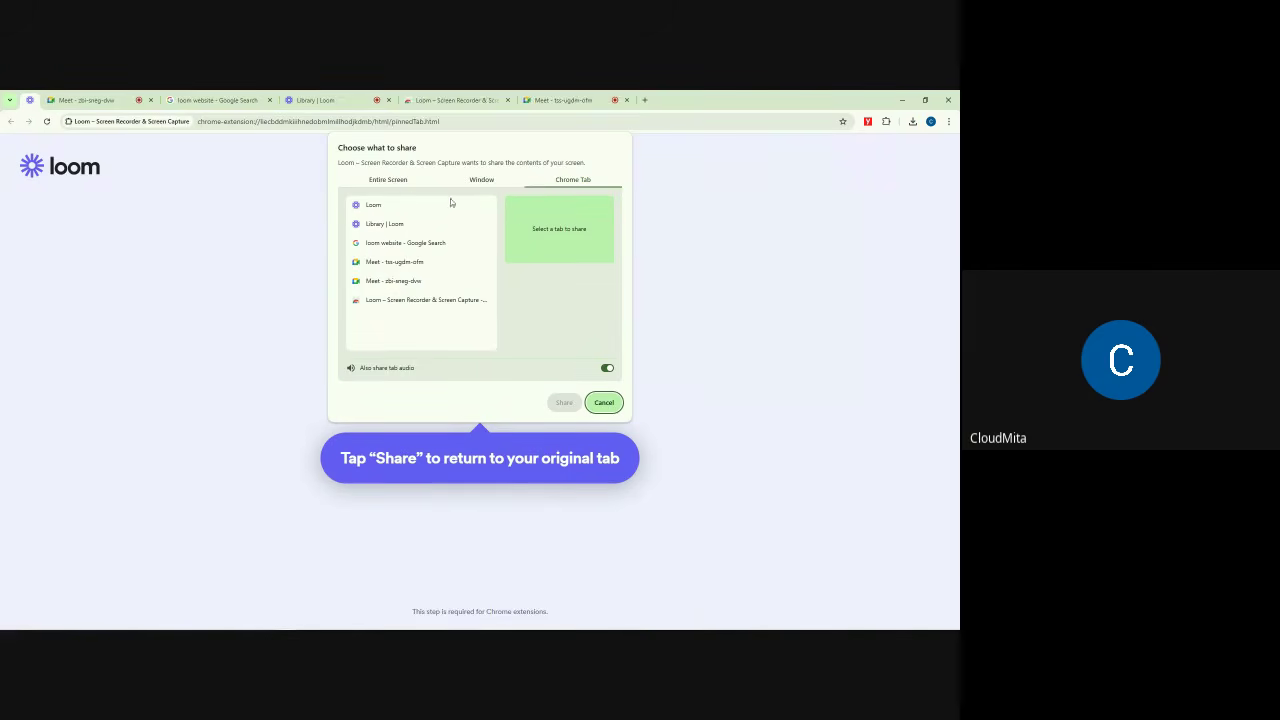
pyautogui.click(388, 181)
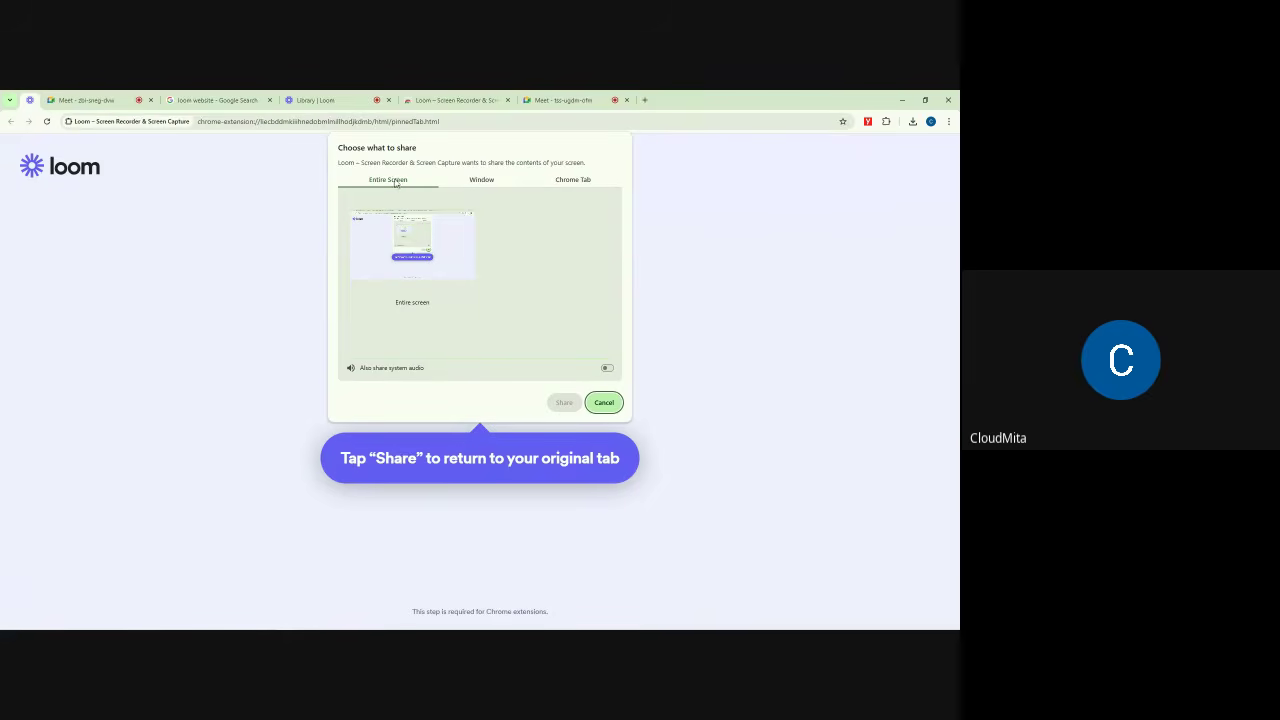
pyautogui.click(409, 247)
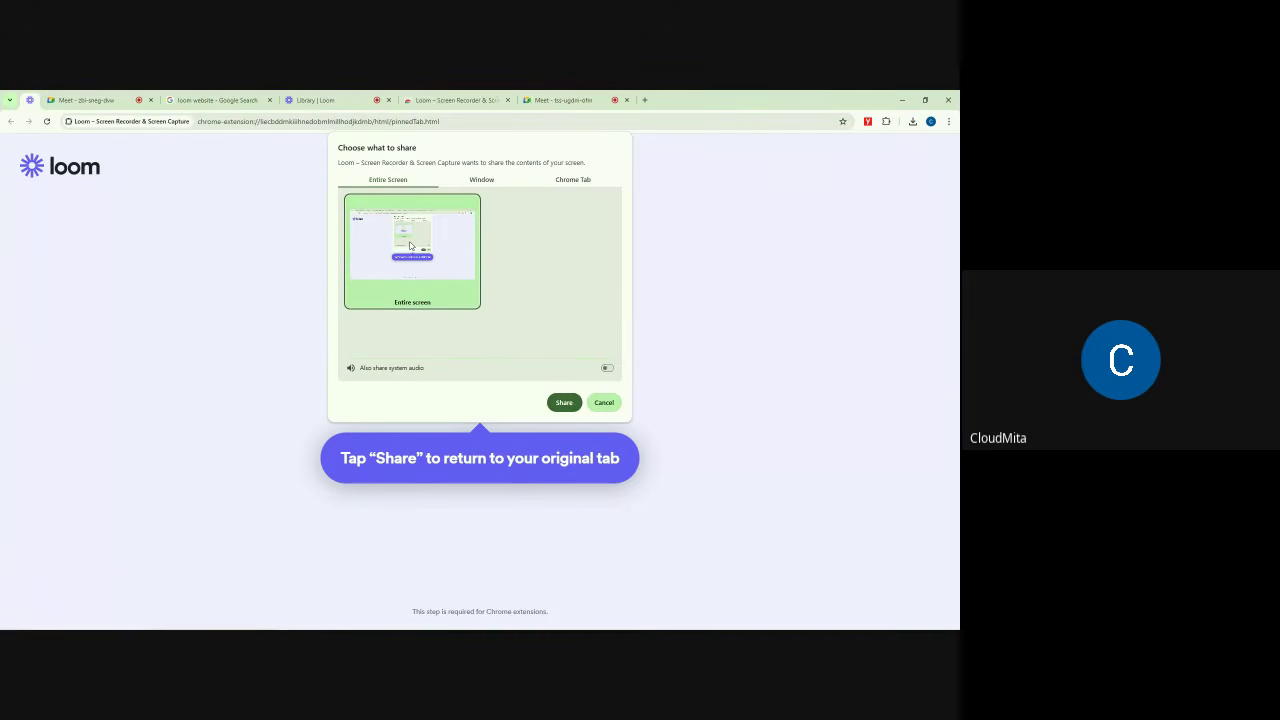
# Step: Share the entire screen to begin recording and park the camera bubble and controls near the top centre
pyautogui.click(564, 403)
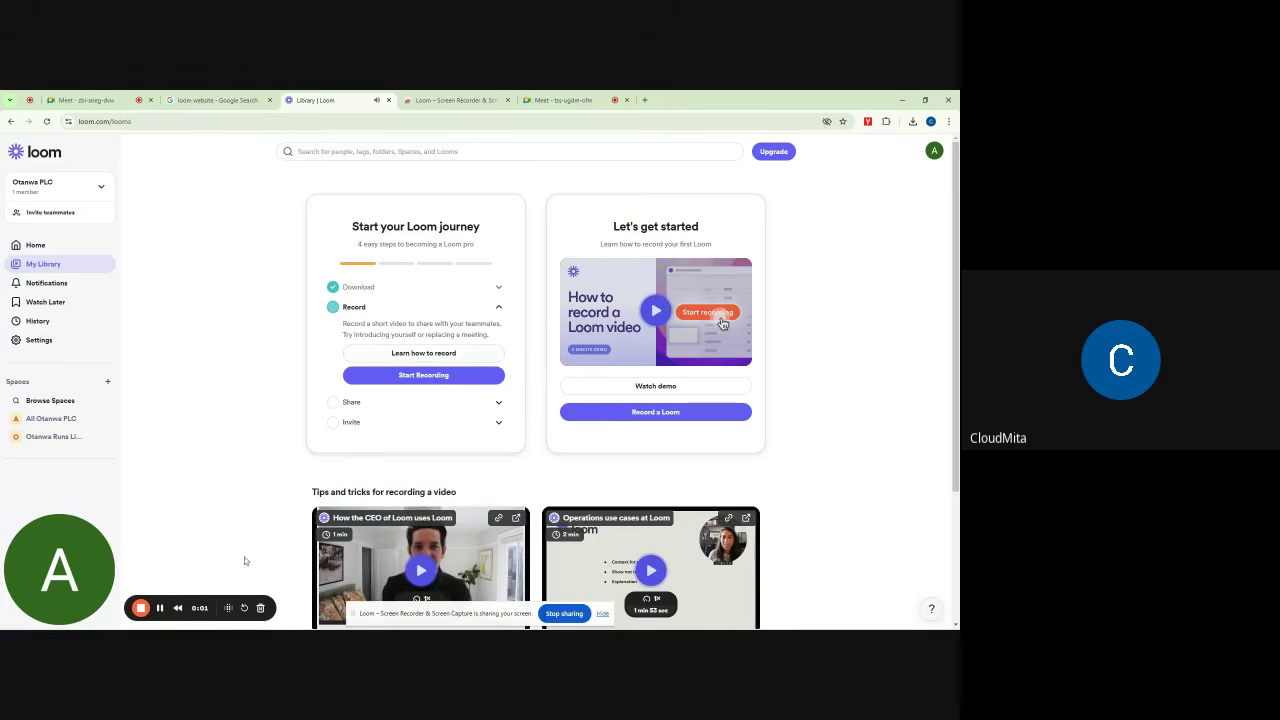
pyautogui.moveTo(101, 555); pyautogui.dragTo(452, 202)
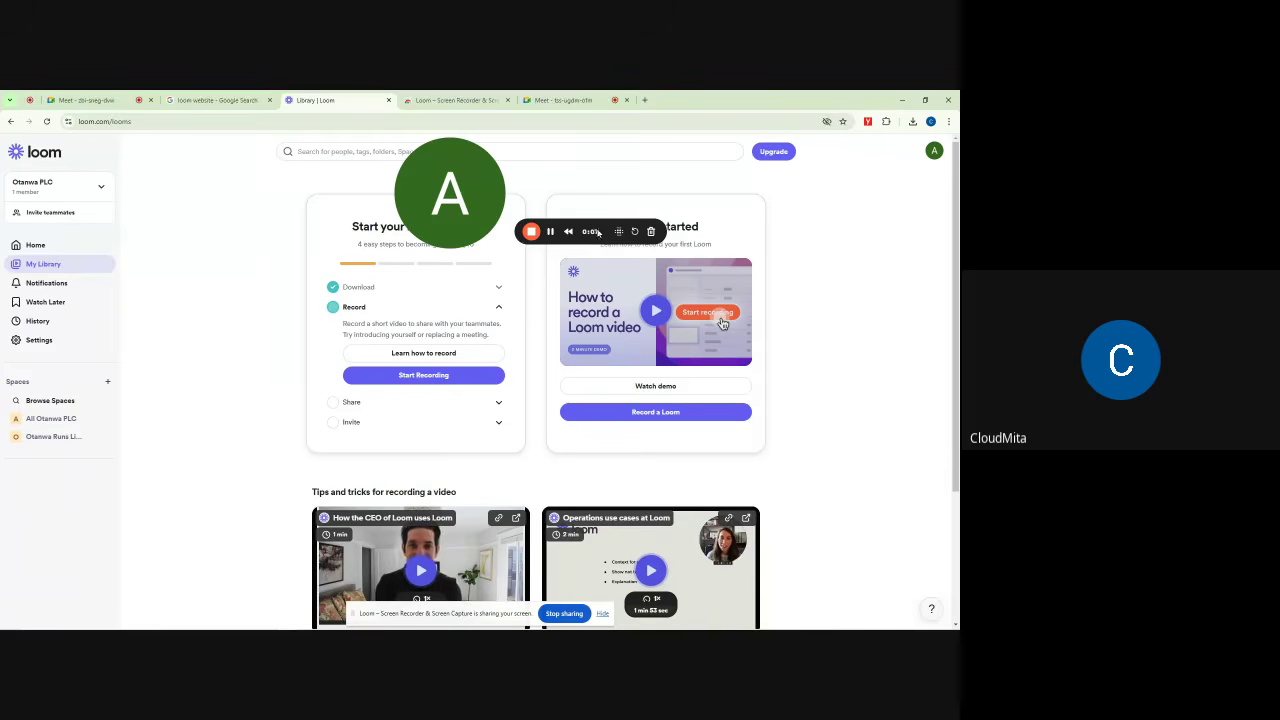
pyautogui.moveTo(421, 187); pyautogui.dragTo(5, 580)
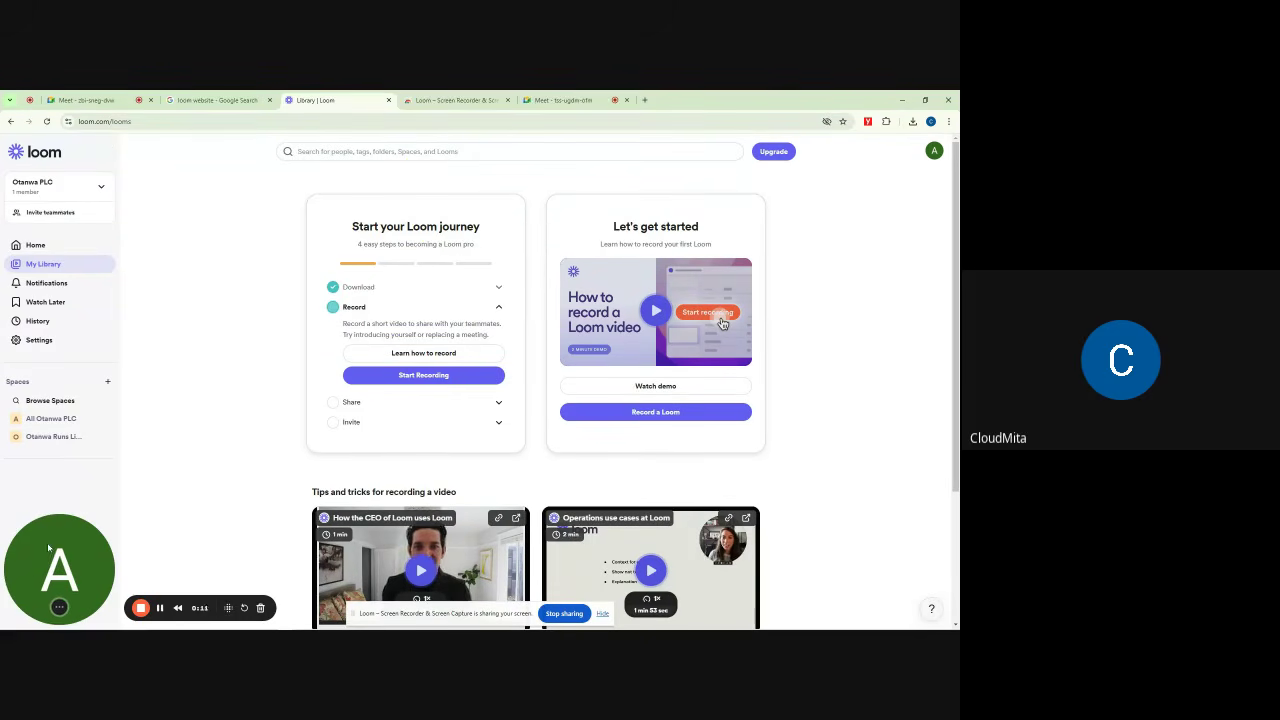
pyautogui.moveTo(46, 534); pyautogui.dragTo(429, 205)
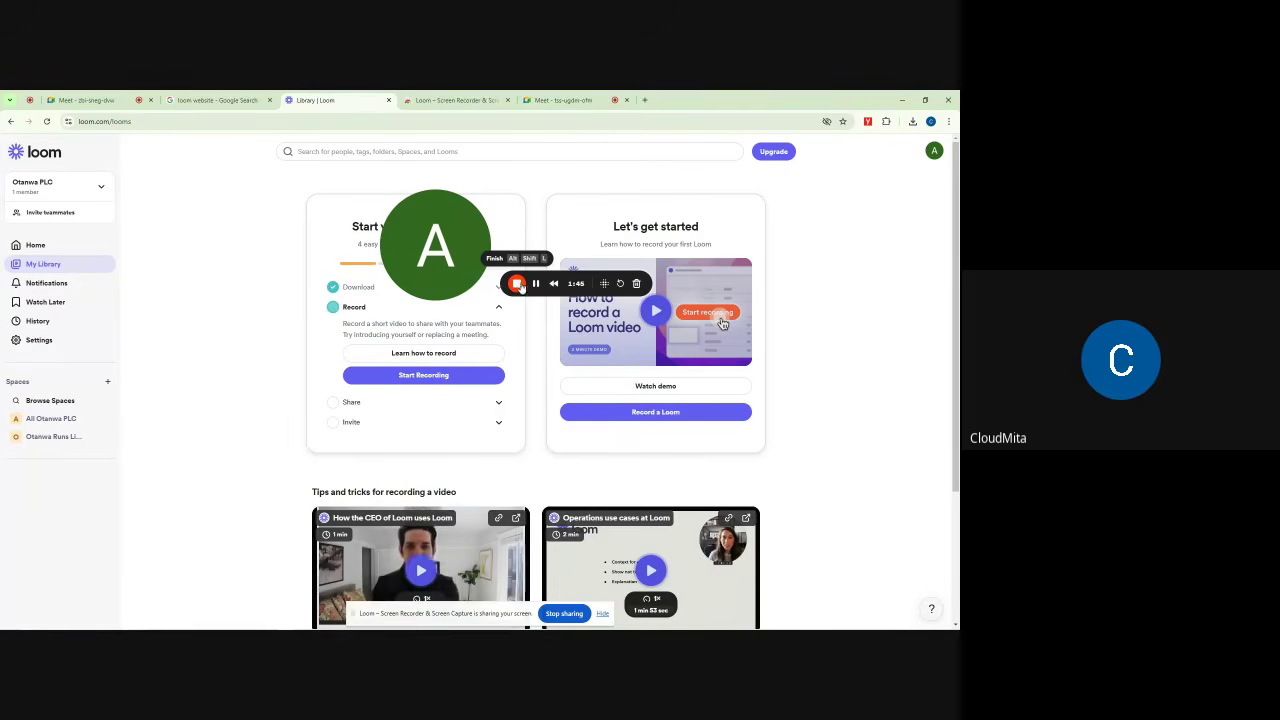
# Step: Stop the recording to produce the 1 min 47 sec video
pyautogui.click(516, 283)
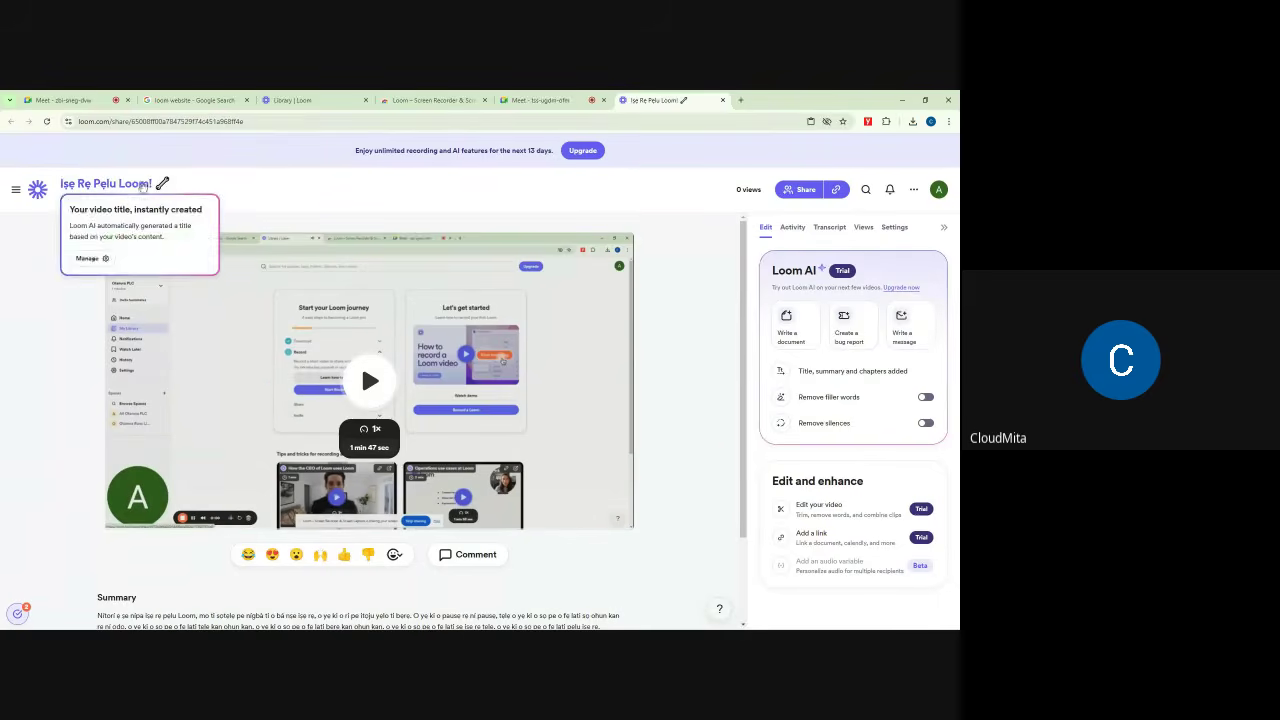
# Step: Retitle the video as the person's name followed by ' - Sales Development Representative'
pyautogui.click(124, 183)
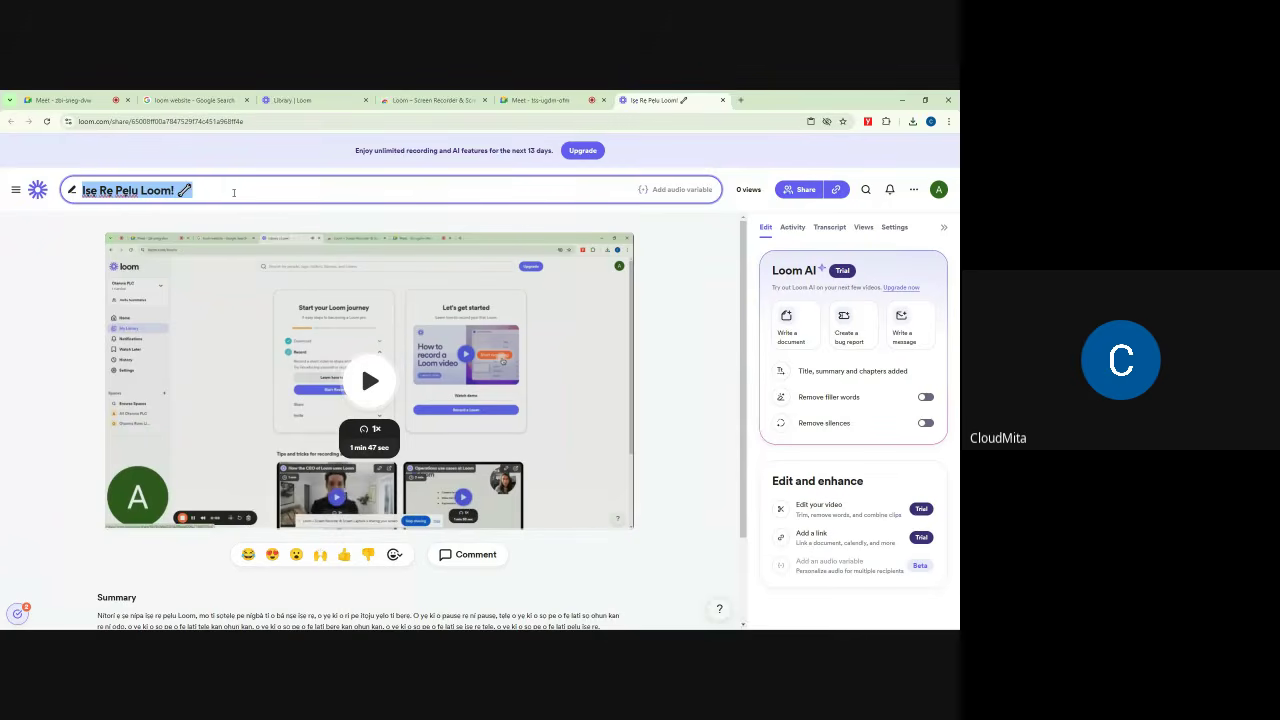
pyautogui.write('M')
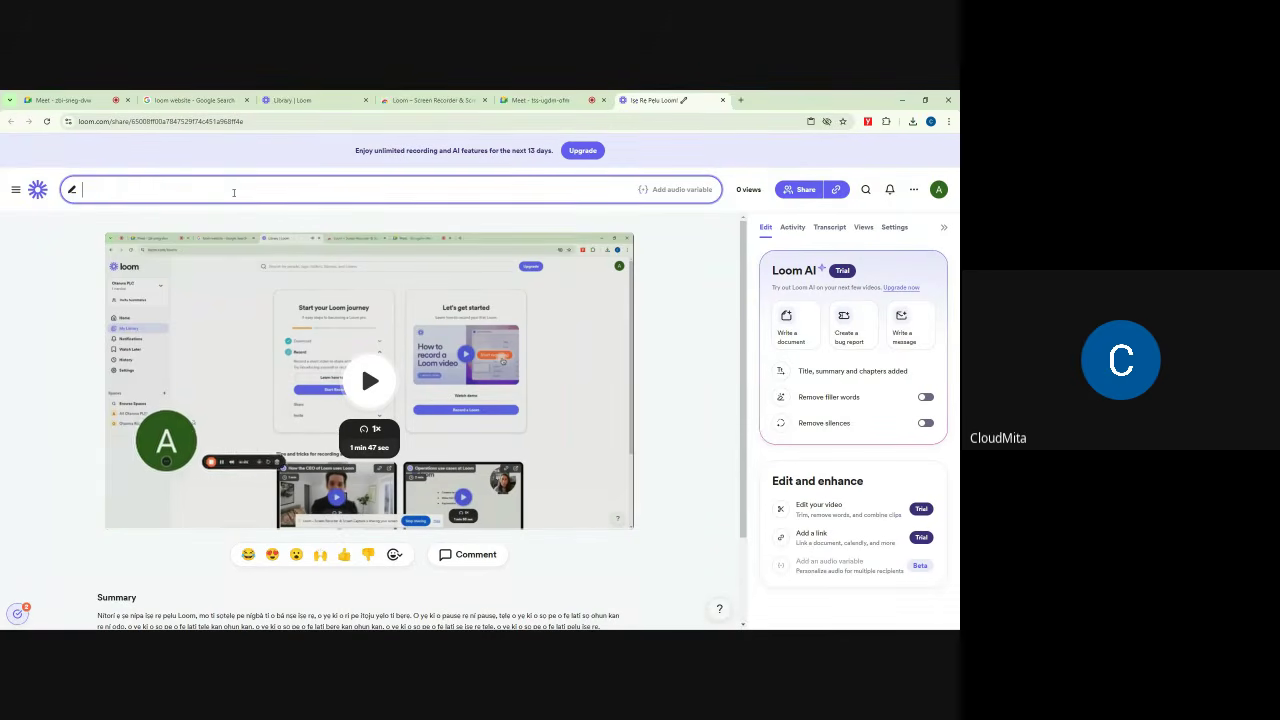
pyautogui.write('odupe')
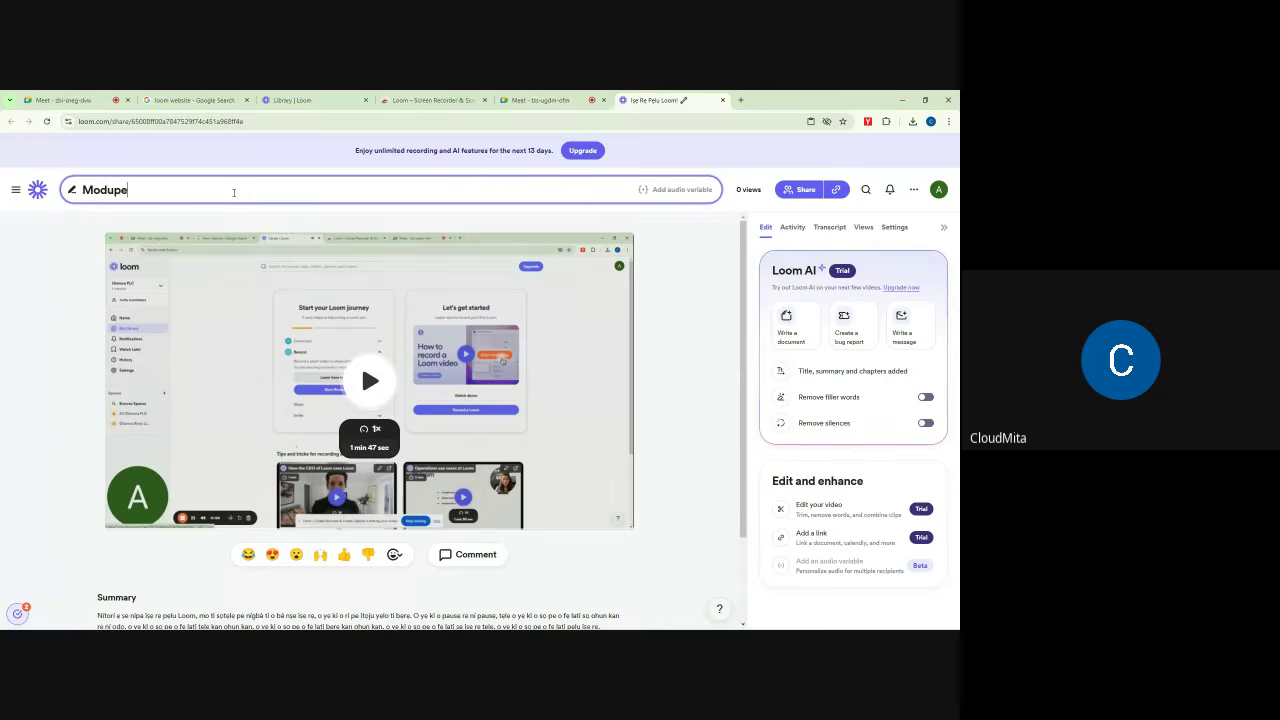
pyautogui.write(' - S')
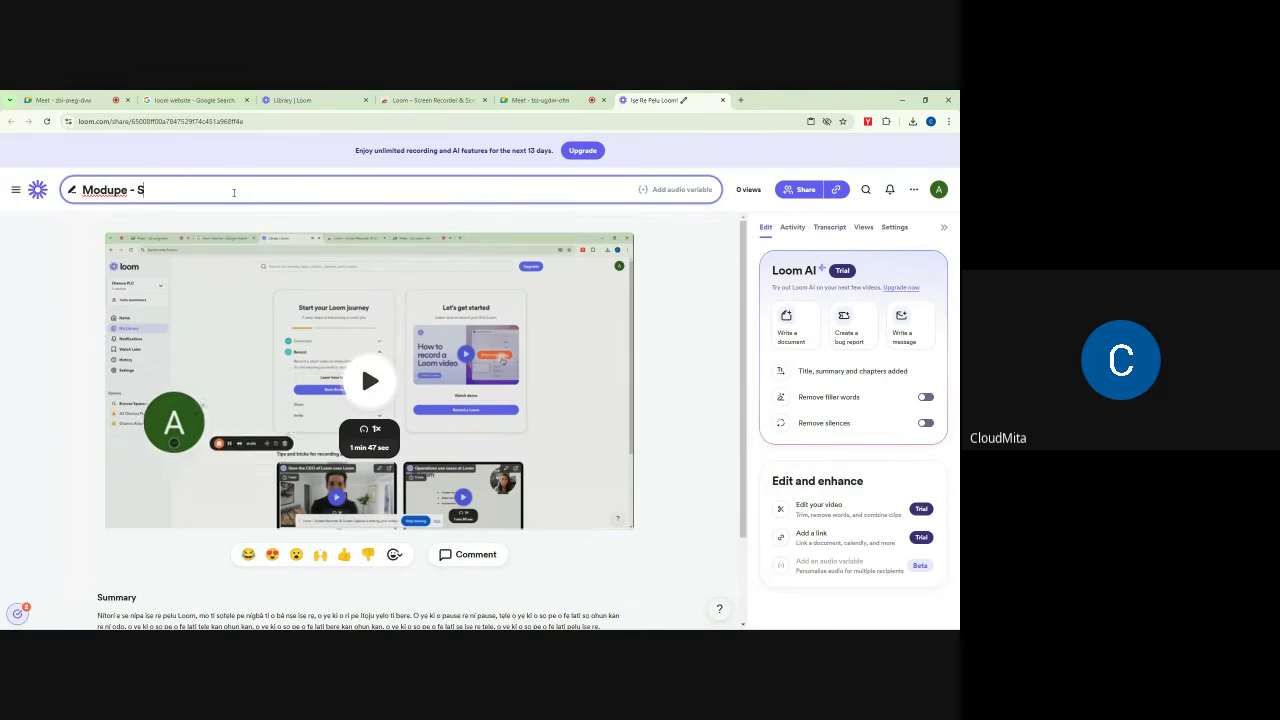
pyautogui.write('ales Dev')
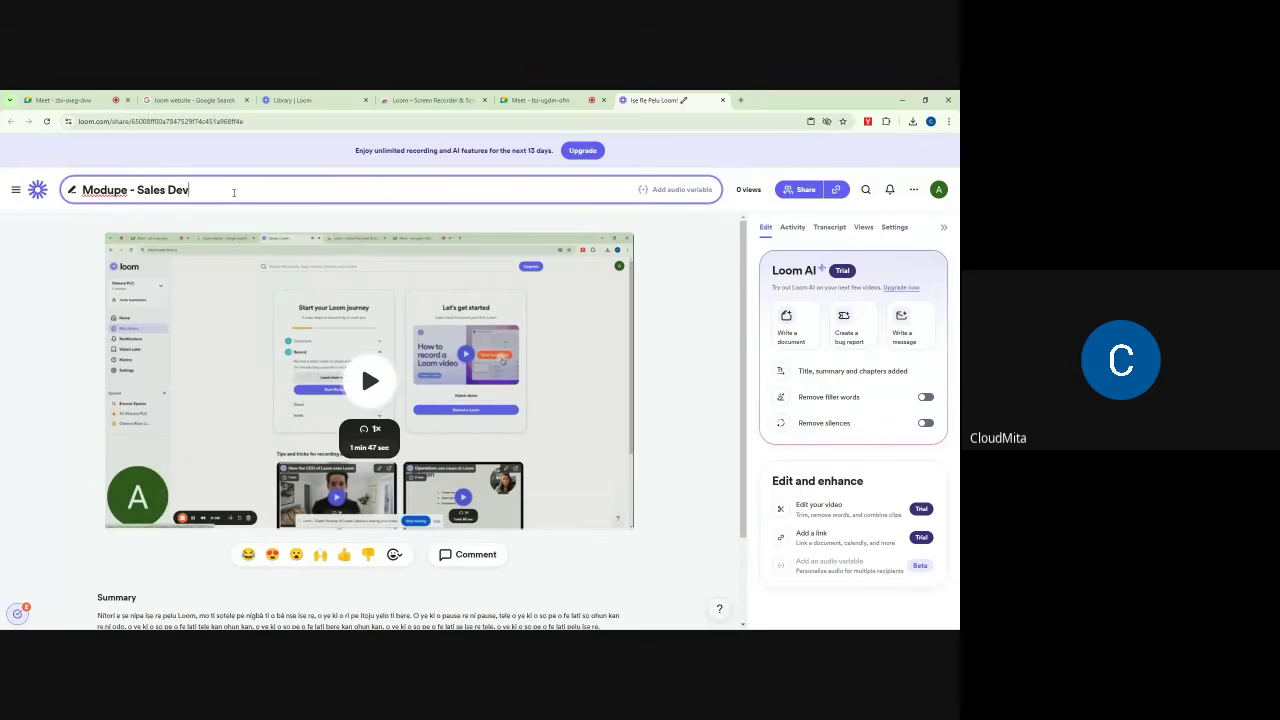
pyautogui.write('elopment')
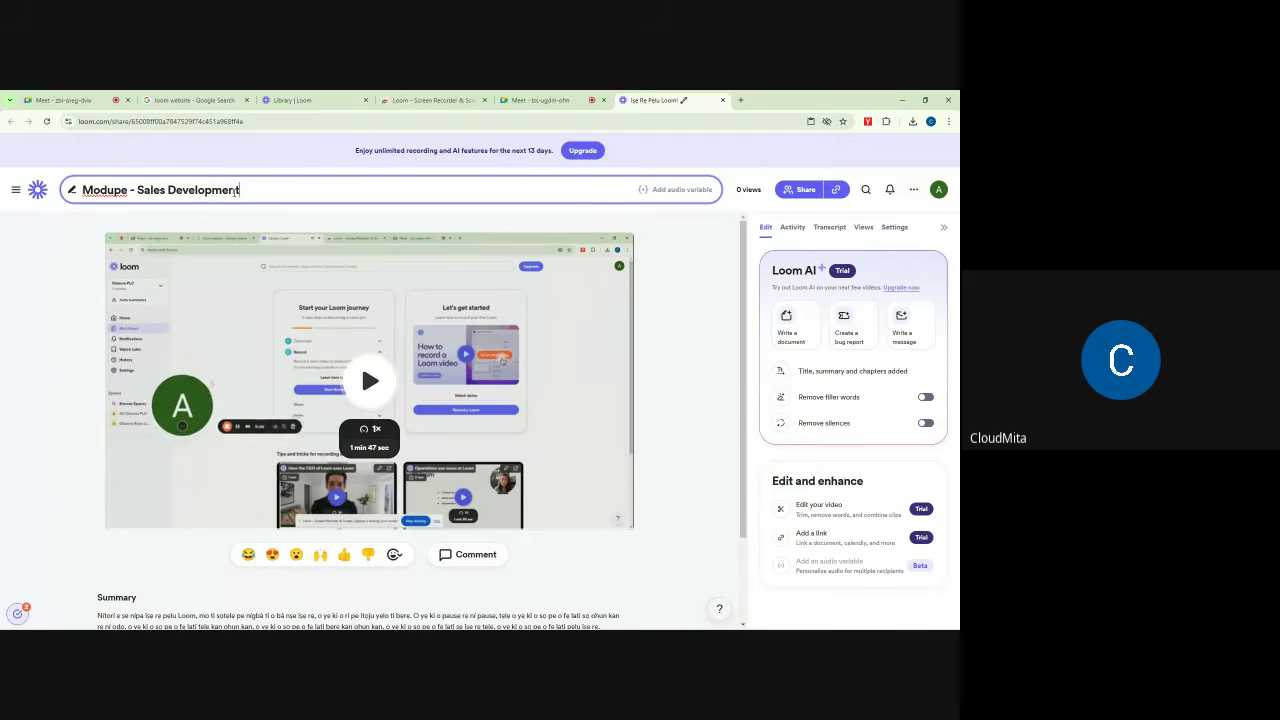
pyautogui.write(' Repre')
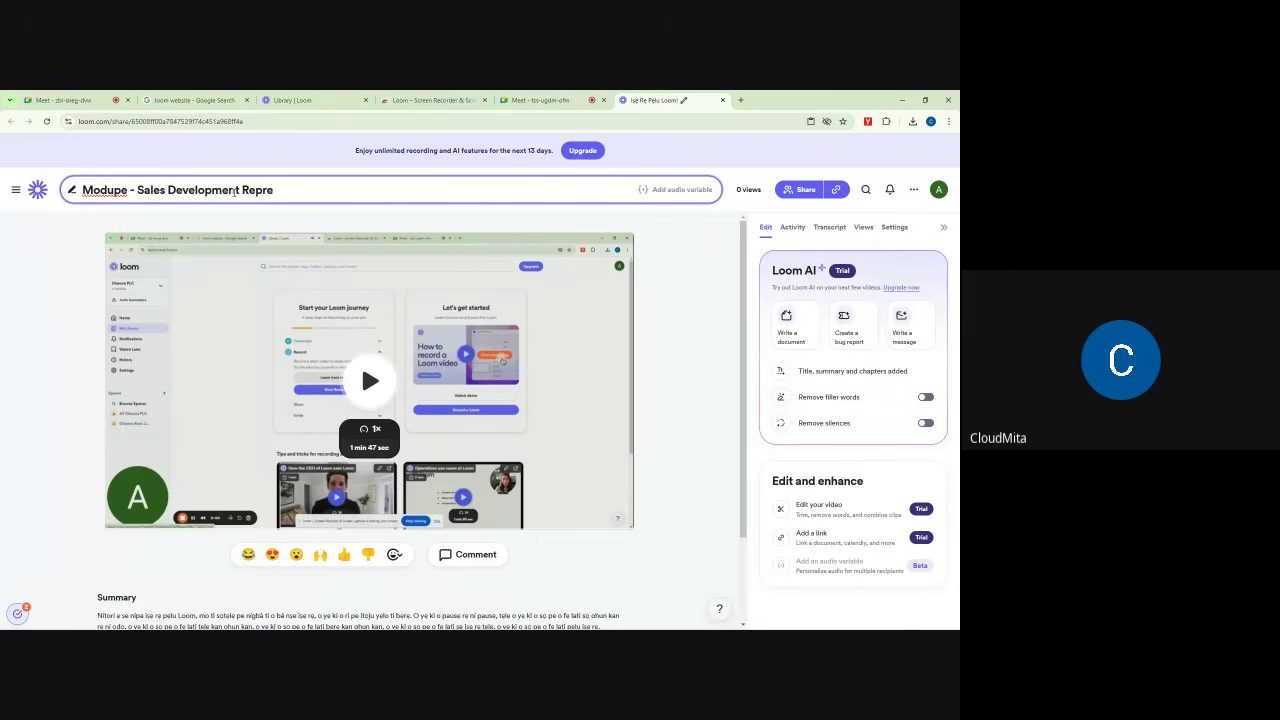
pyautogui.write('sentative')
pyautogui.click(702, 256)
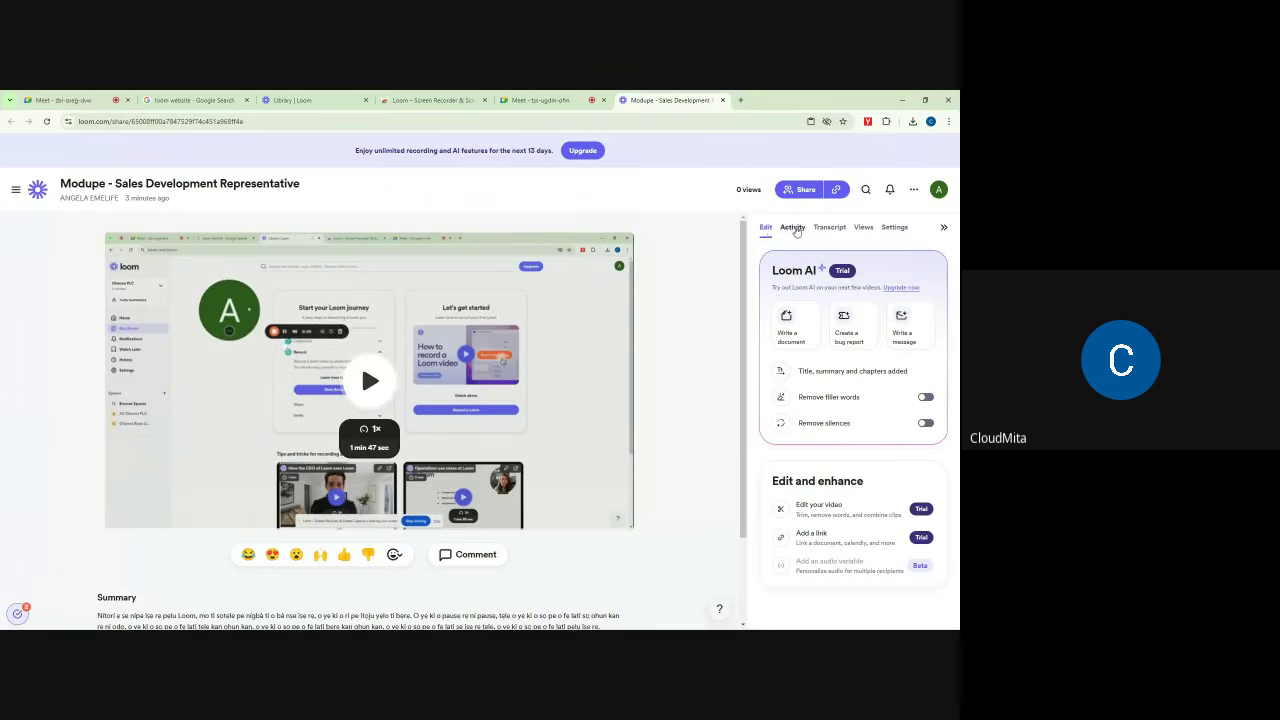
# Step: Browse the video's Activity, Transcript, Viewers and Settings panels, ending on Transcript
pyautogui.click(792, 228)
pyautogui.click(829, 229)
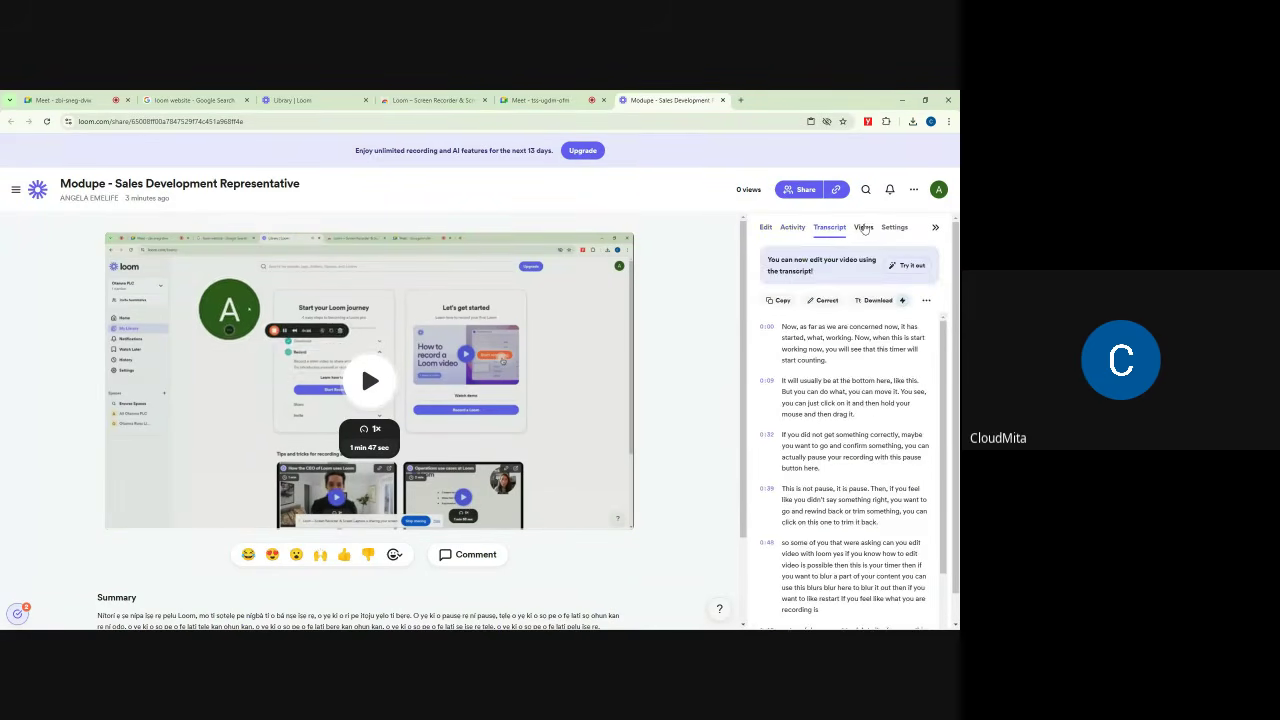
pyautogui.click(863, 228)
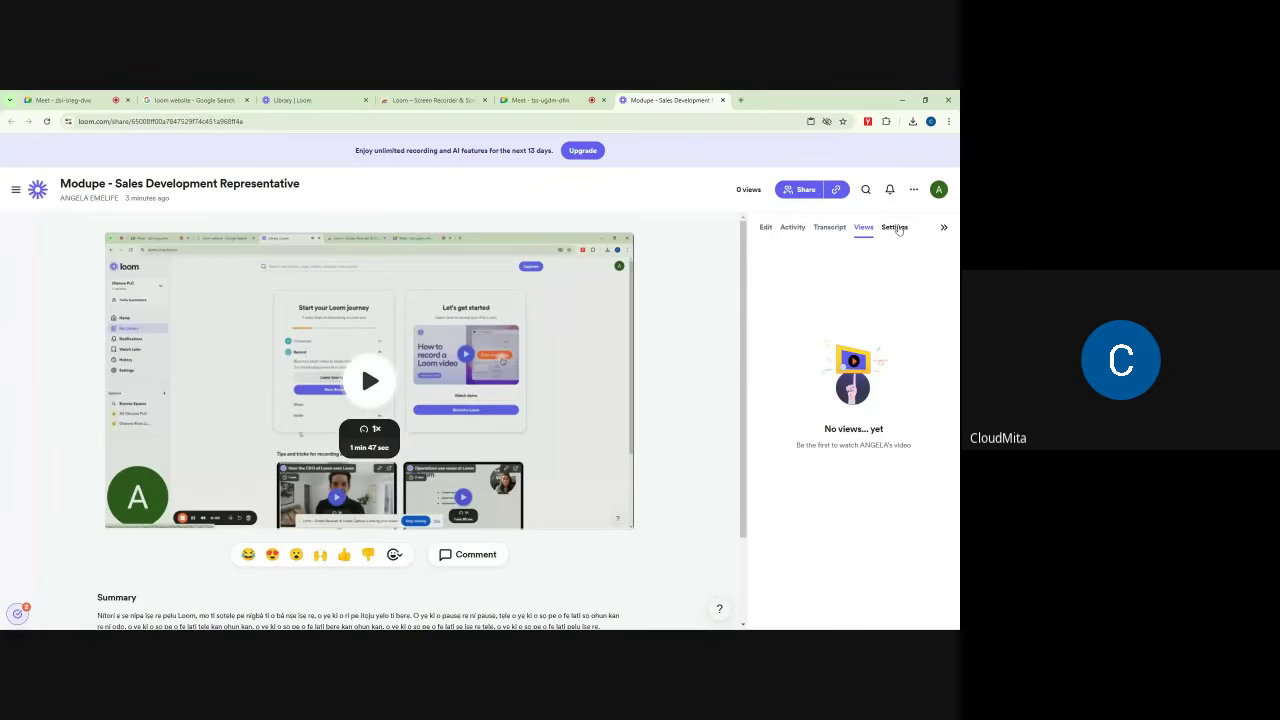
pyautogui.click(892, 228)
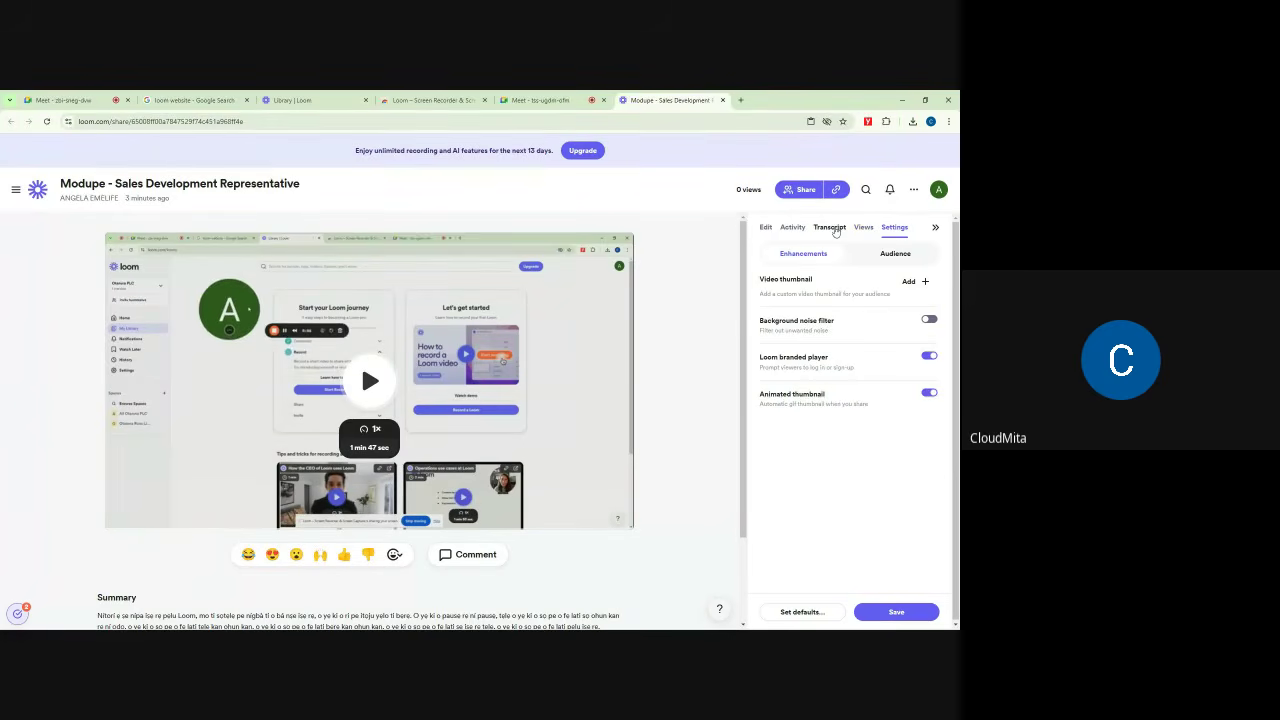
pyautogui.click(830, 228)
# Step: Scroll through the video page to review the AI summary and chapters at 0:00 and 0:48
pyautogui.scroll(-3, 816, 378)
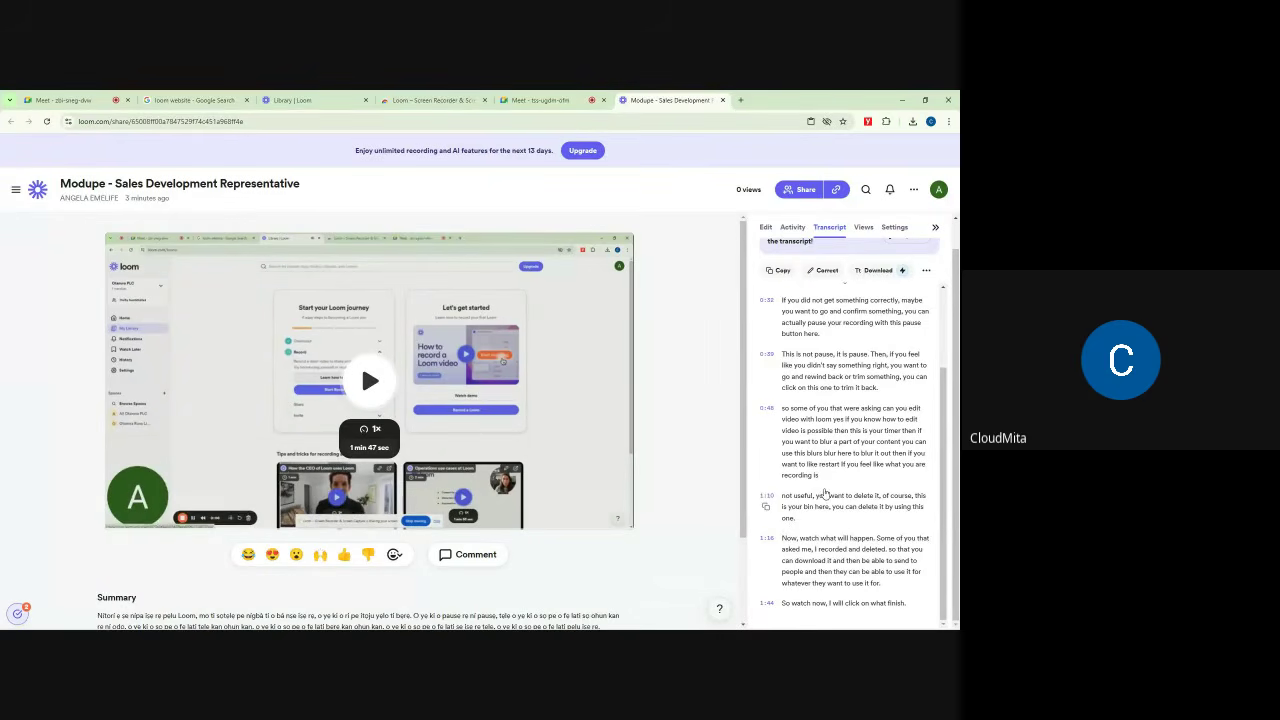
pyautogui.scroll(2, 814, 443)
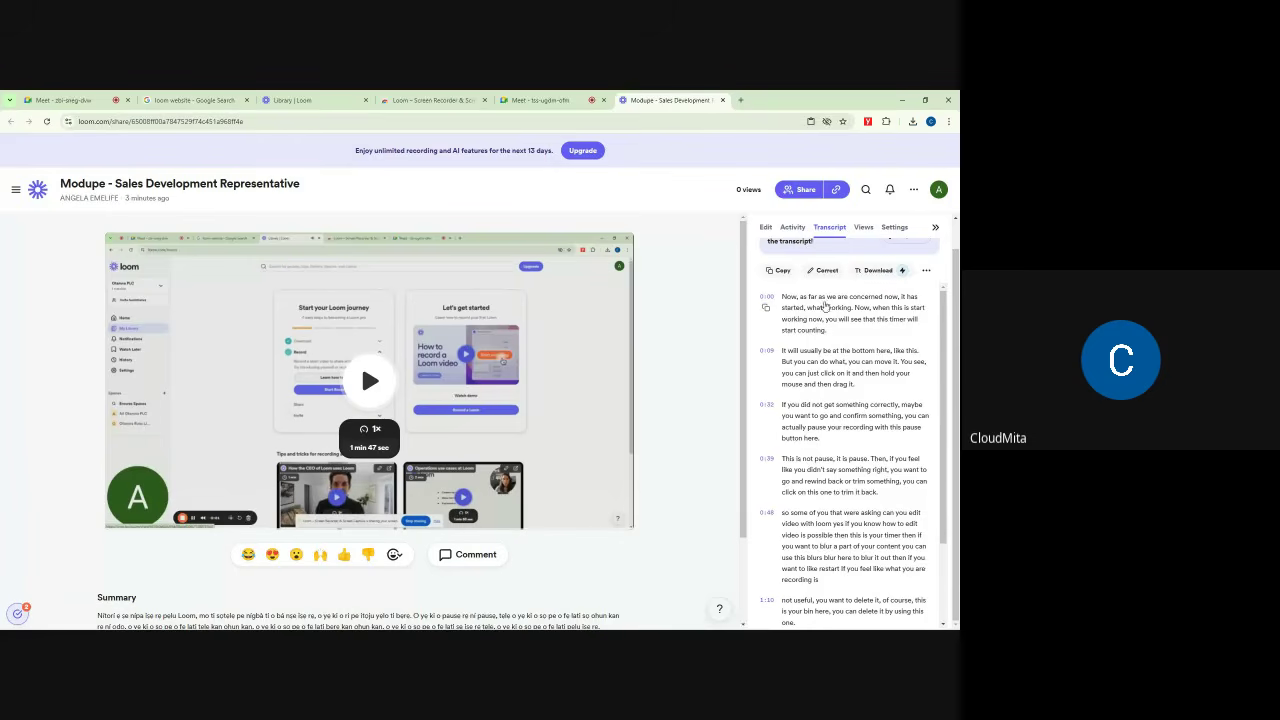
pyautogui.scroll(-2, 825, 350)
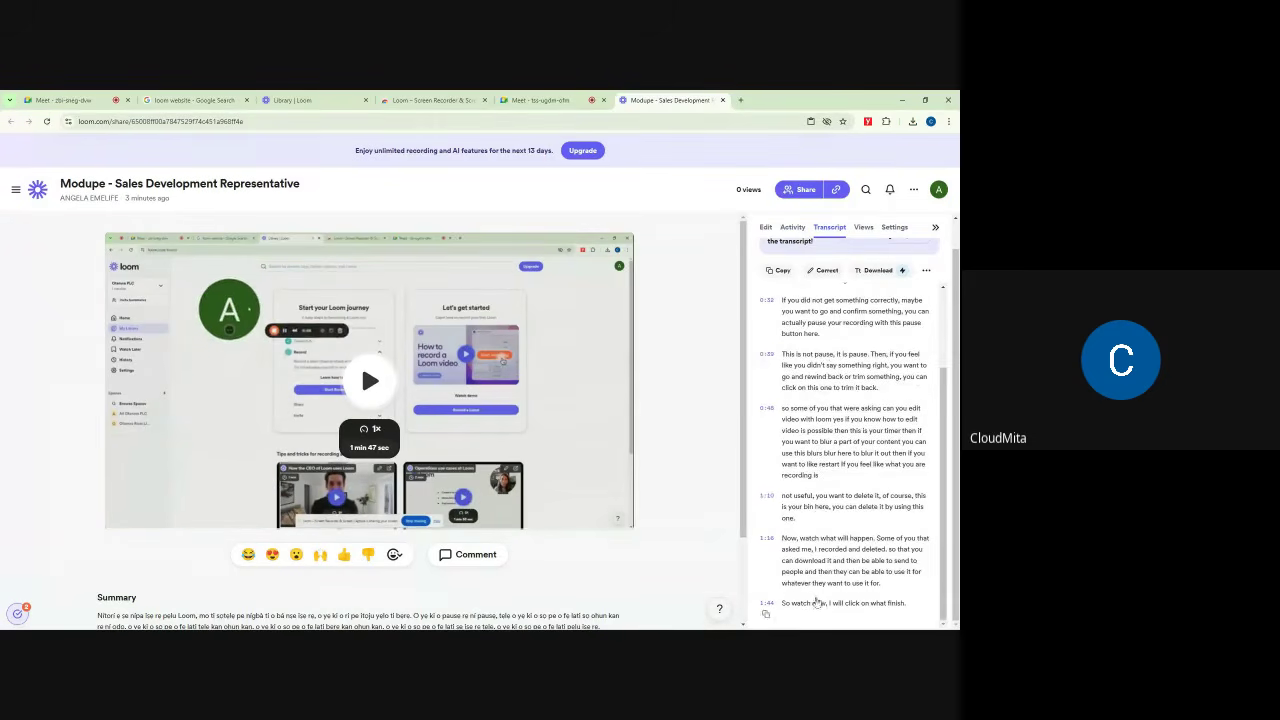
pyautogui.scroll(2, 846, 358)
pyautogui.scroll(1, 846, 358)
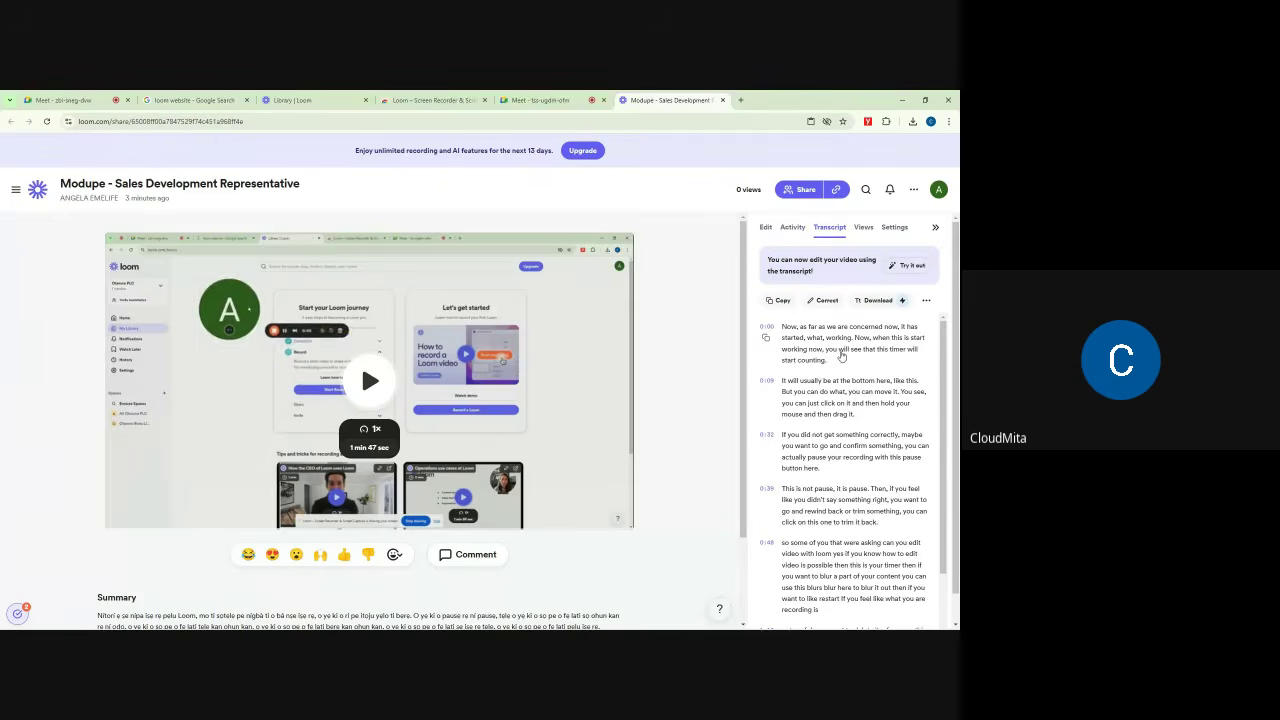
pyautogui.scroll(-2, 533, 398)
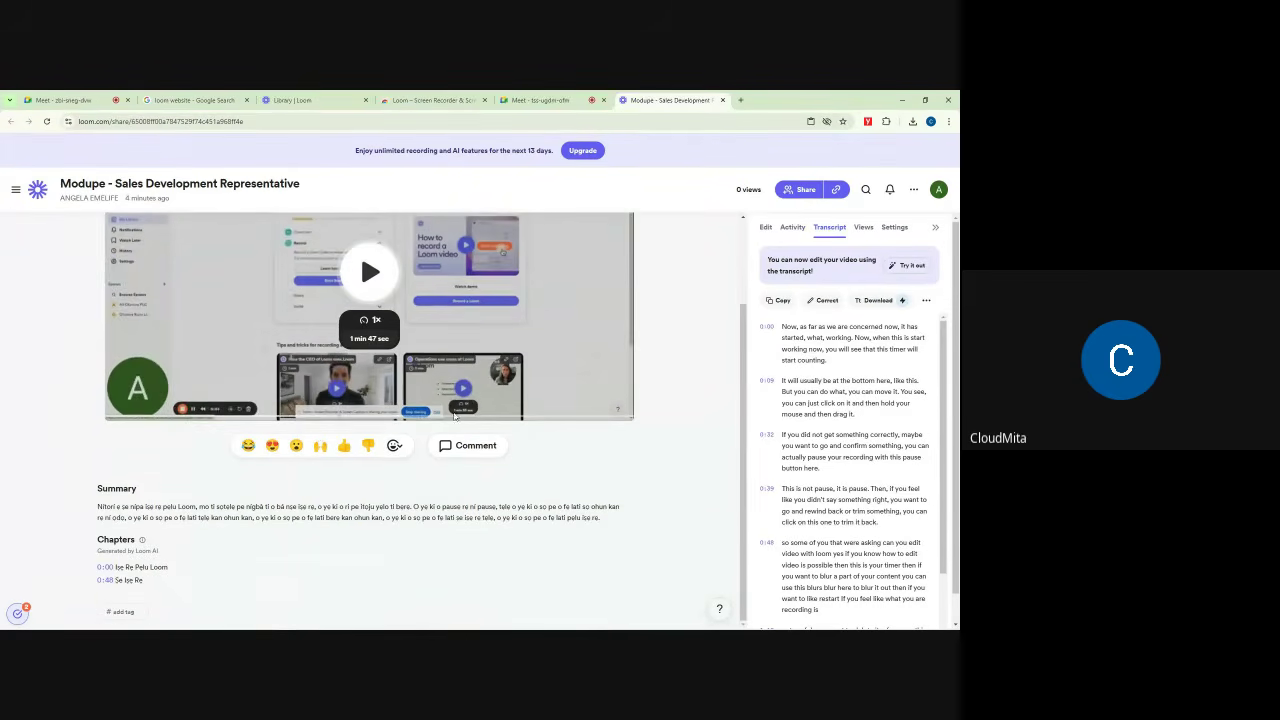
pyautogui.moveTo(93, 507)
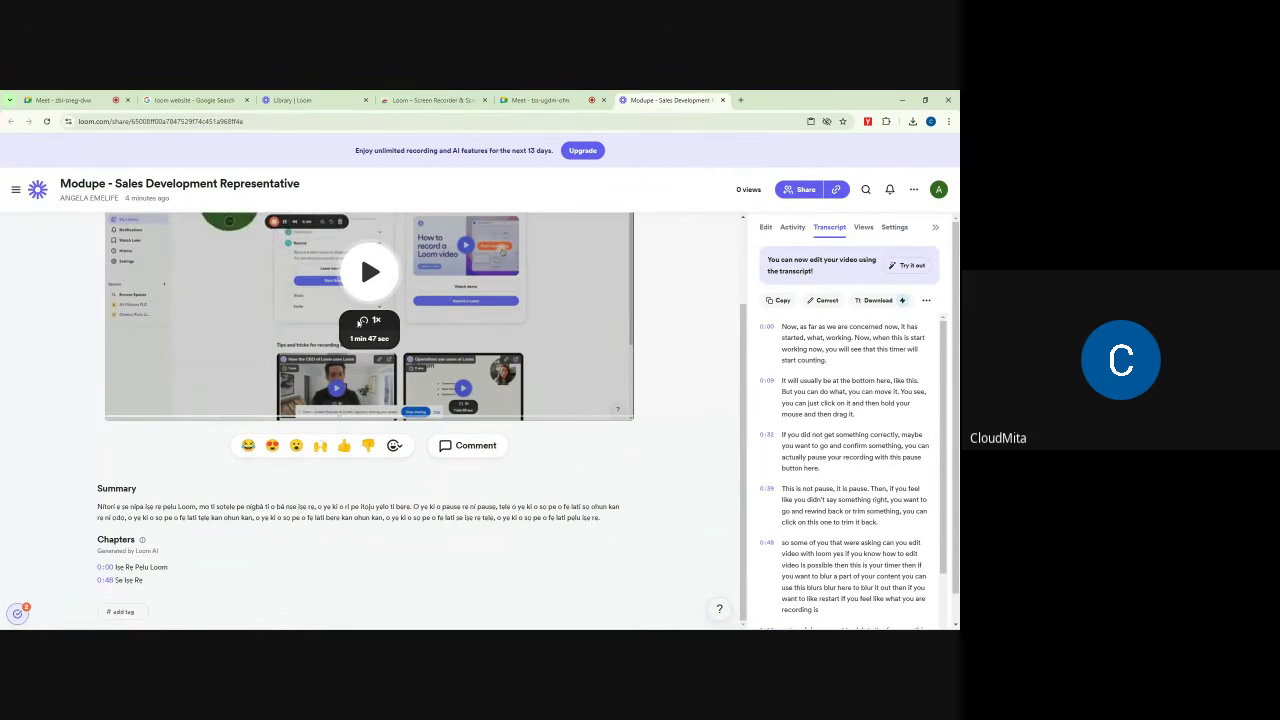
pyautogui.scroll(1, 720, 320)
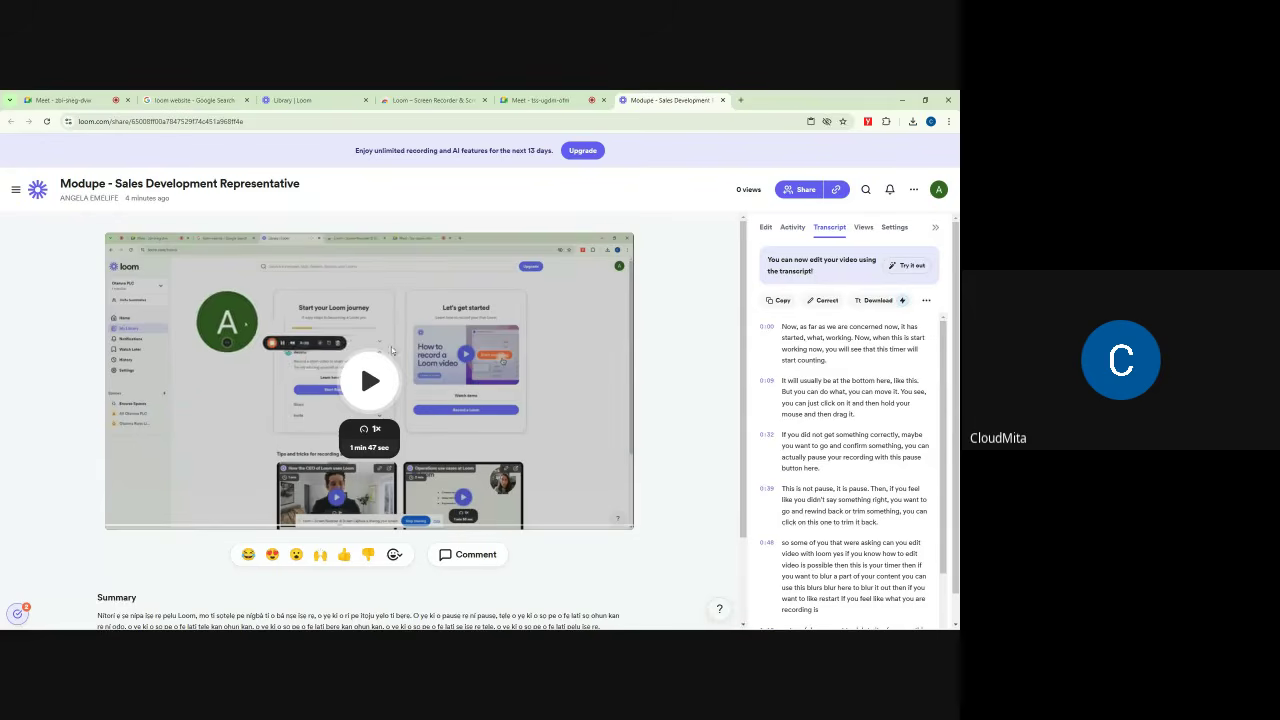
# Step: Play the sales-representative video briefly and leave it paused at 0:10
pyautogui.click(369, 382)
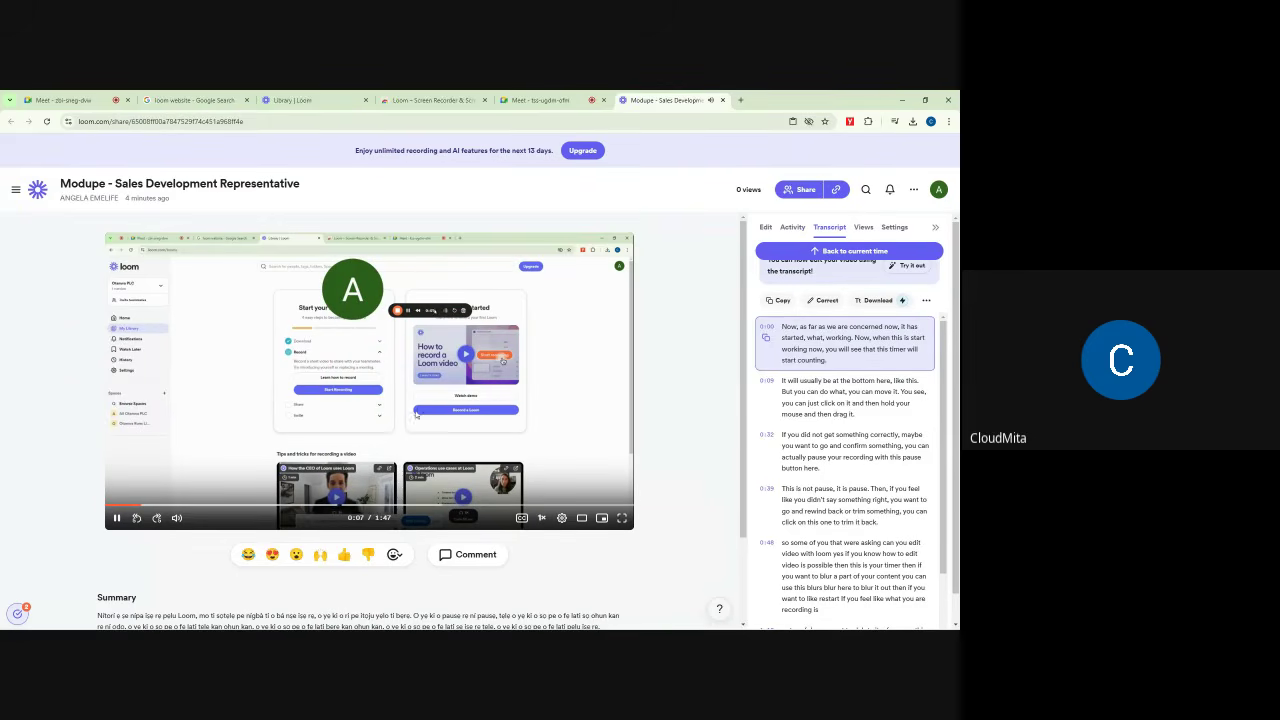
pyautogui.click(367, 393)
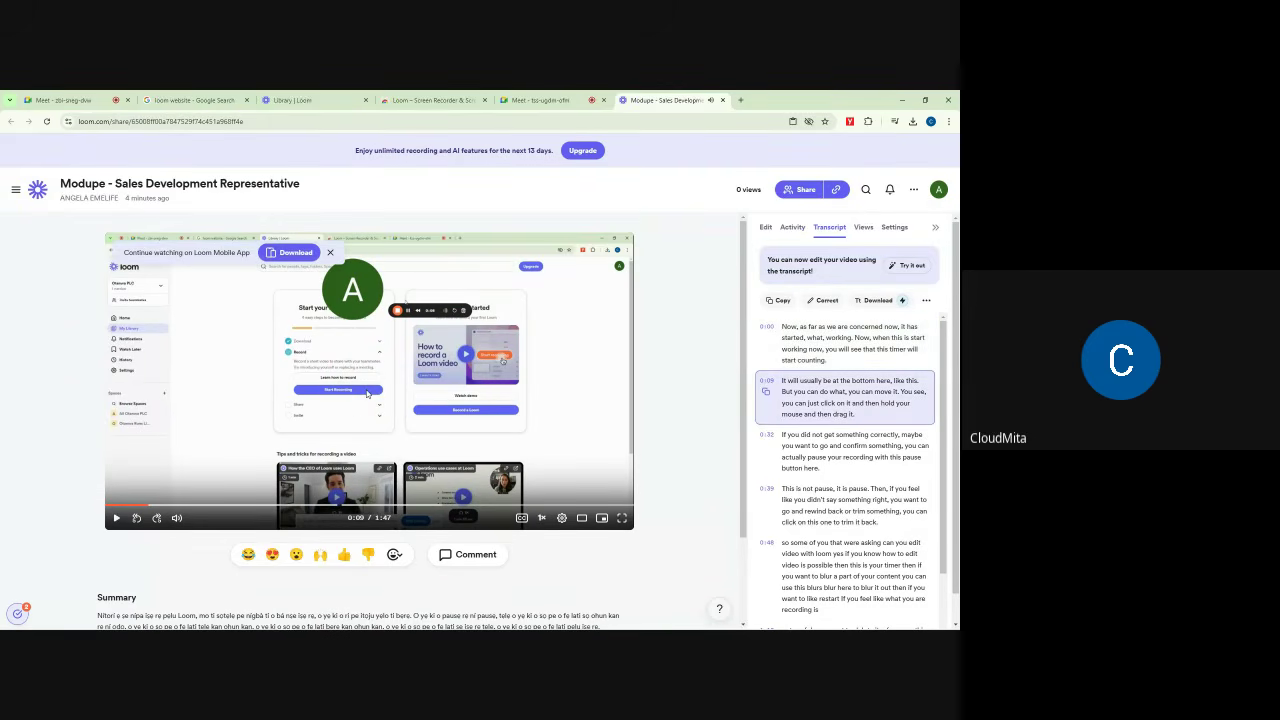
pyautogui.click(367, 393)
pyautogui.click(367, 393)
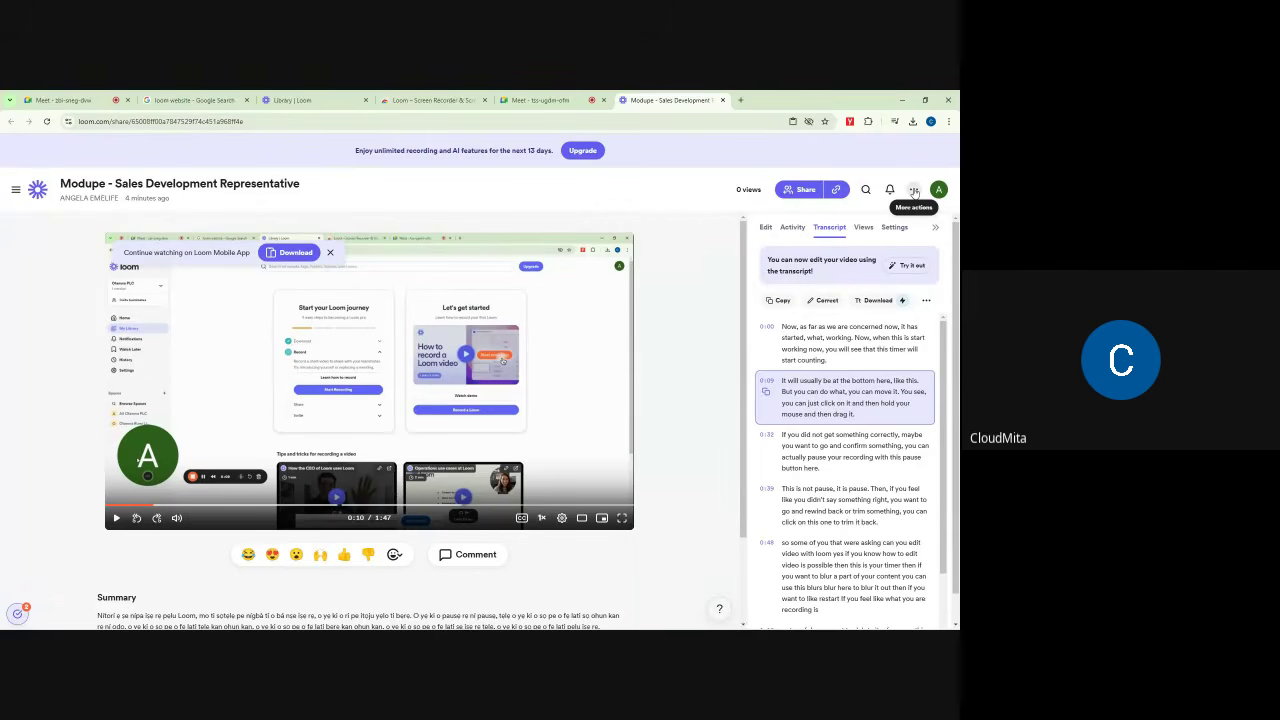
# Step: Open the video's More actions (...) menu and close it again
pyautogui.click(913, 190)
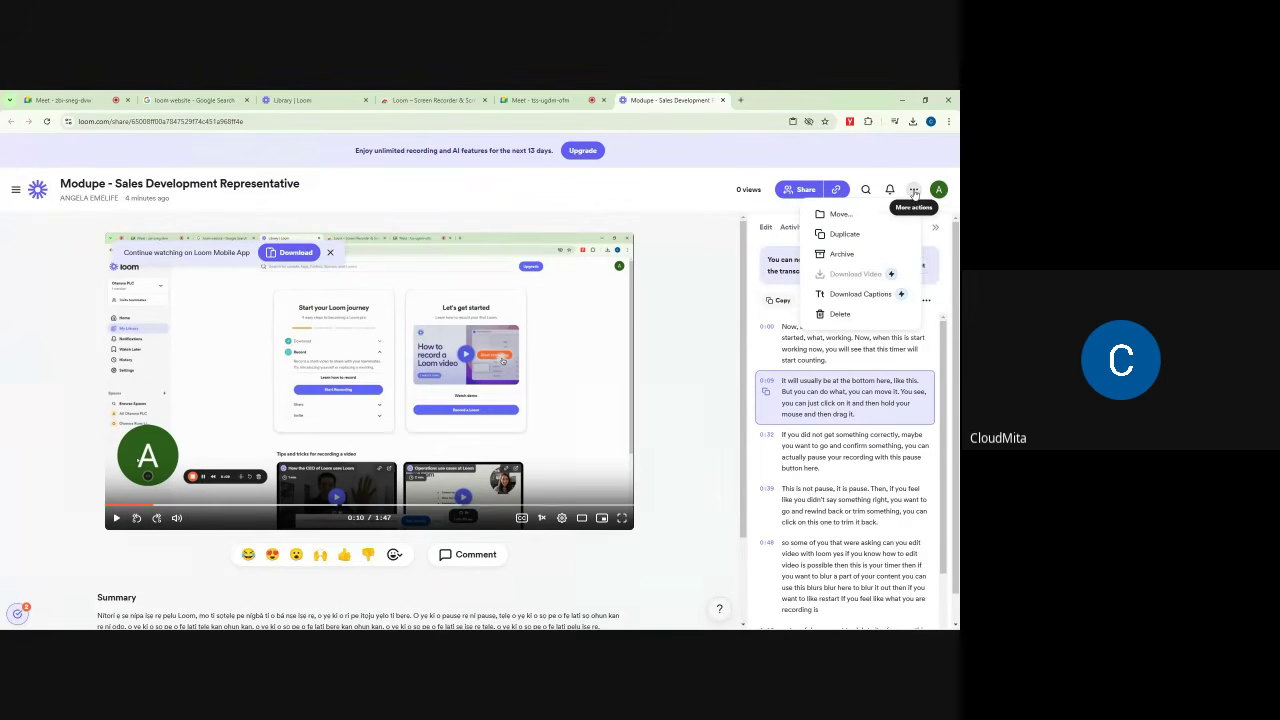
pyautogui.click(863, 154)
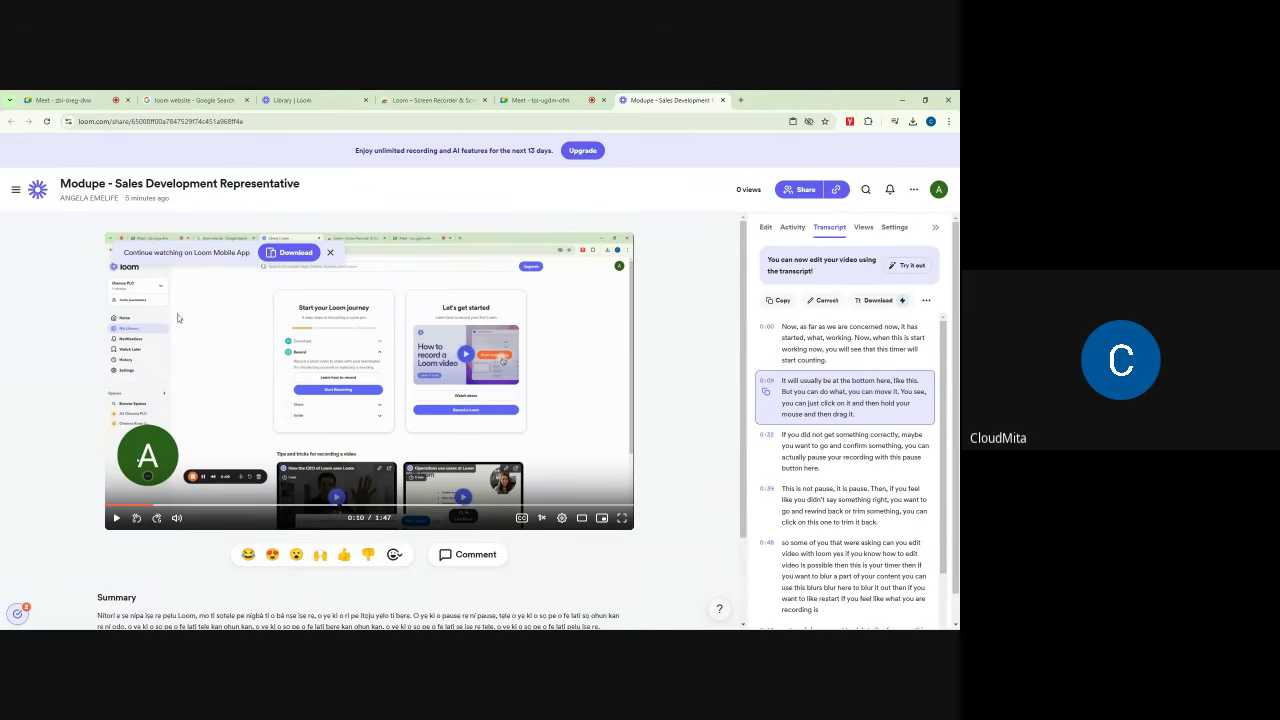
pyautogui.moveTo(309, 96)
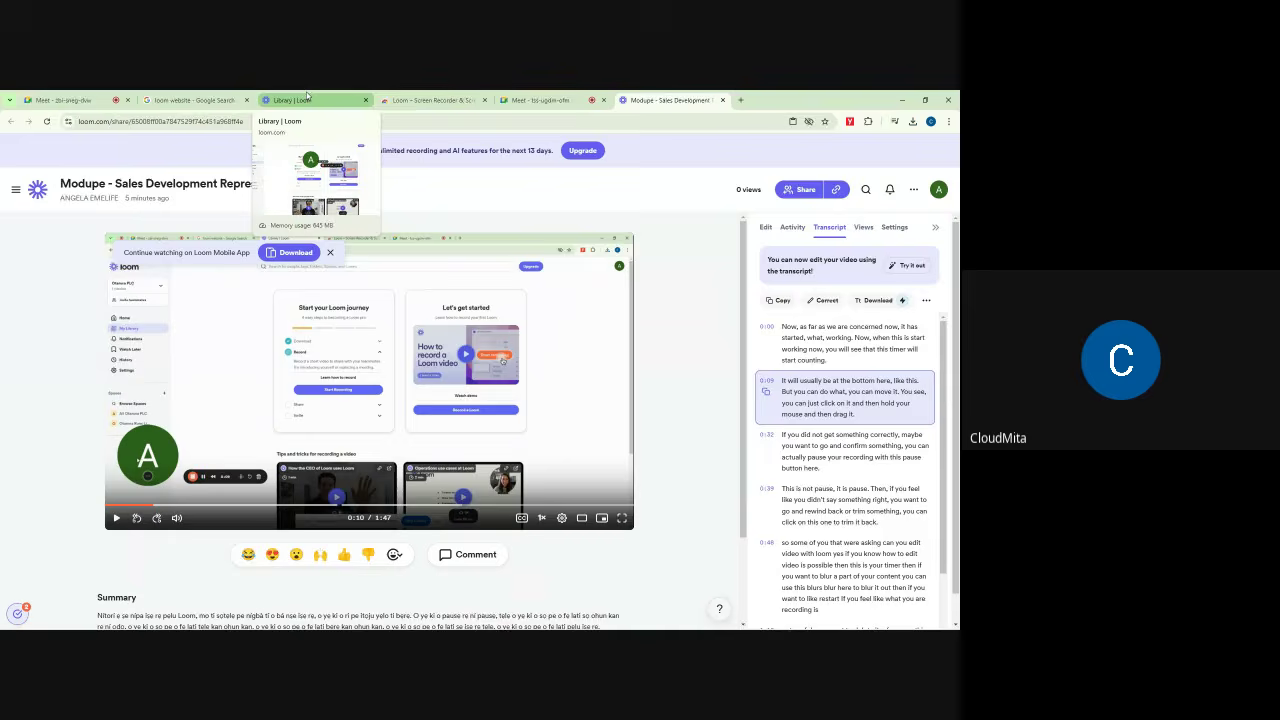
# Step: Reload My Library and copy the link to the Modupe - Sales Development Representative video
pyautogui.click(309, 98)
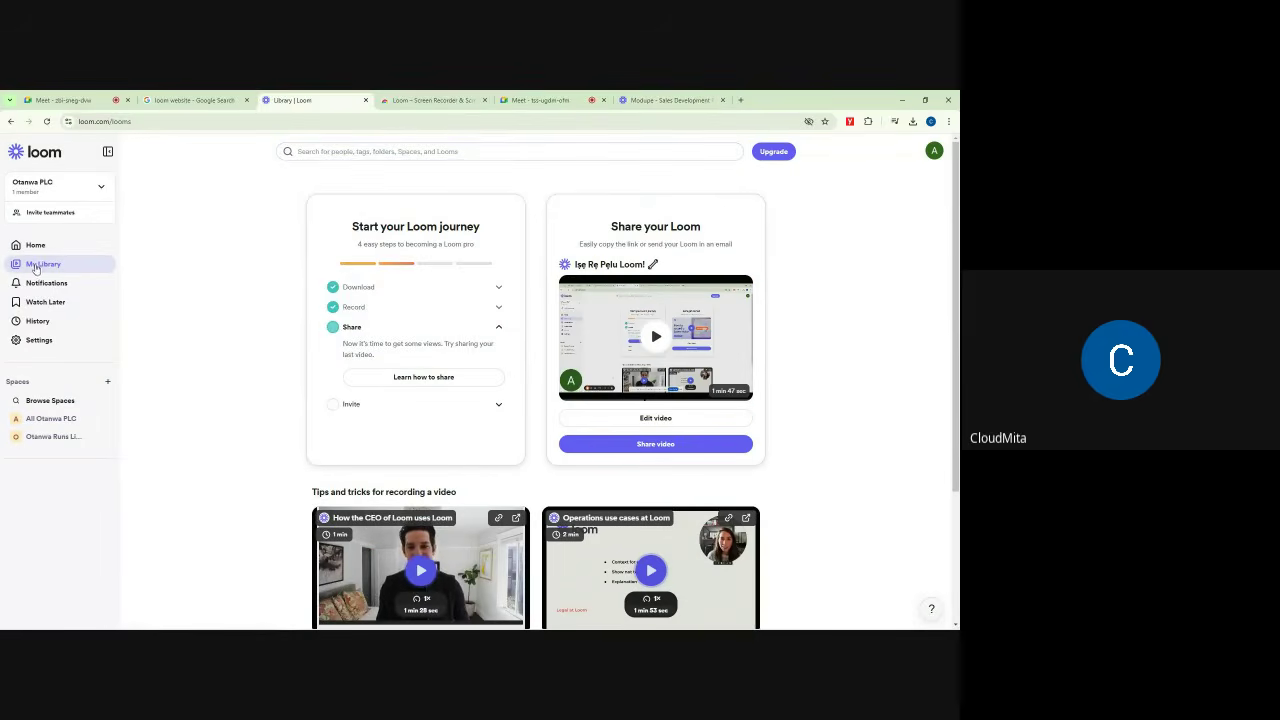
pyautogui.click(46, 122)
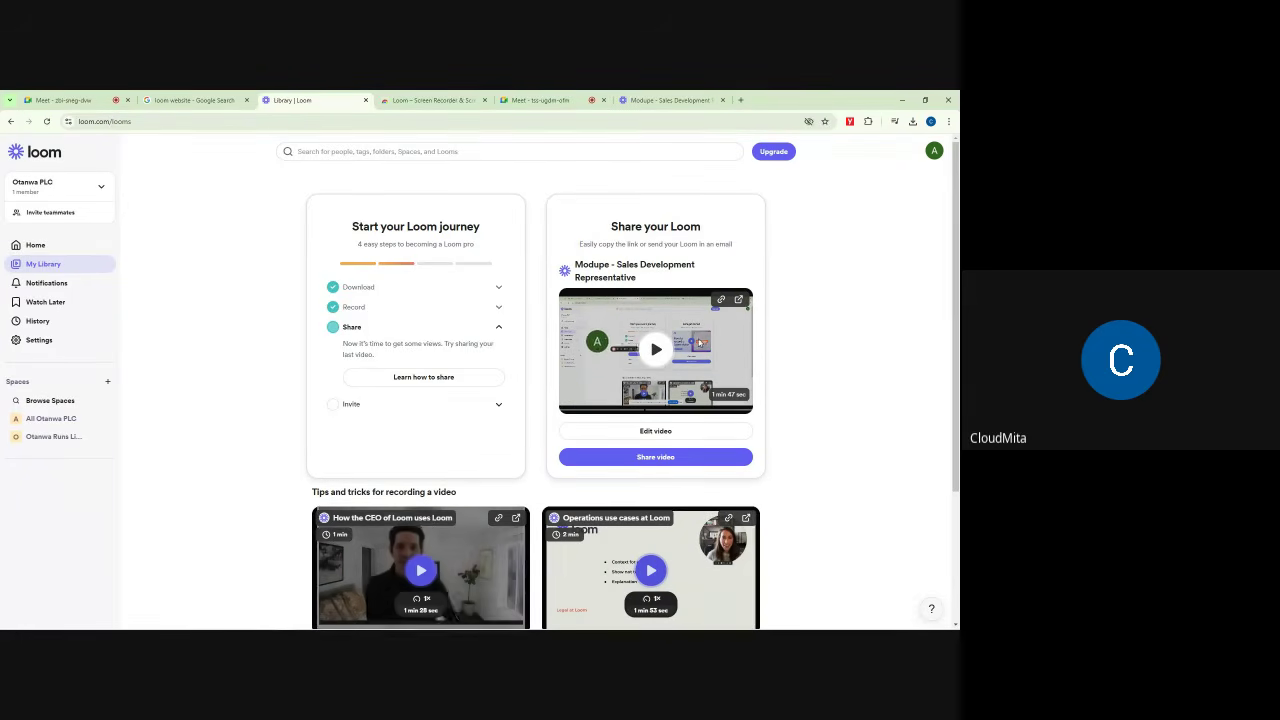
pyautogui.click(699, 342)
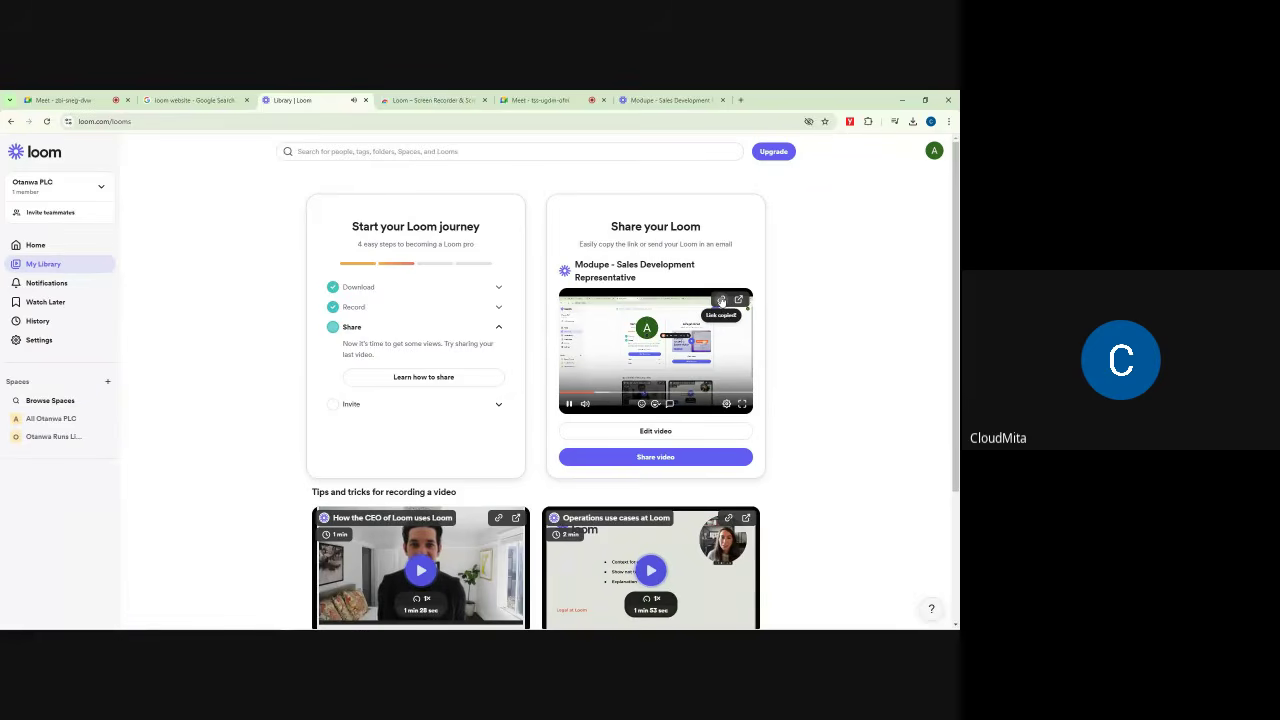
# Step: Paste and send the Loom video link in the first Meet call's in-call chat
pyautogui.click(65, 100)
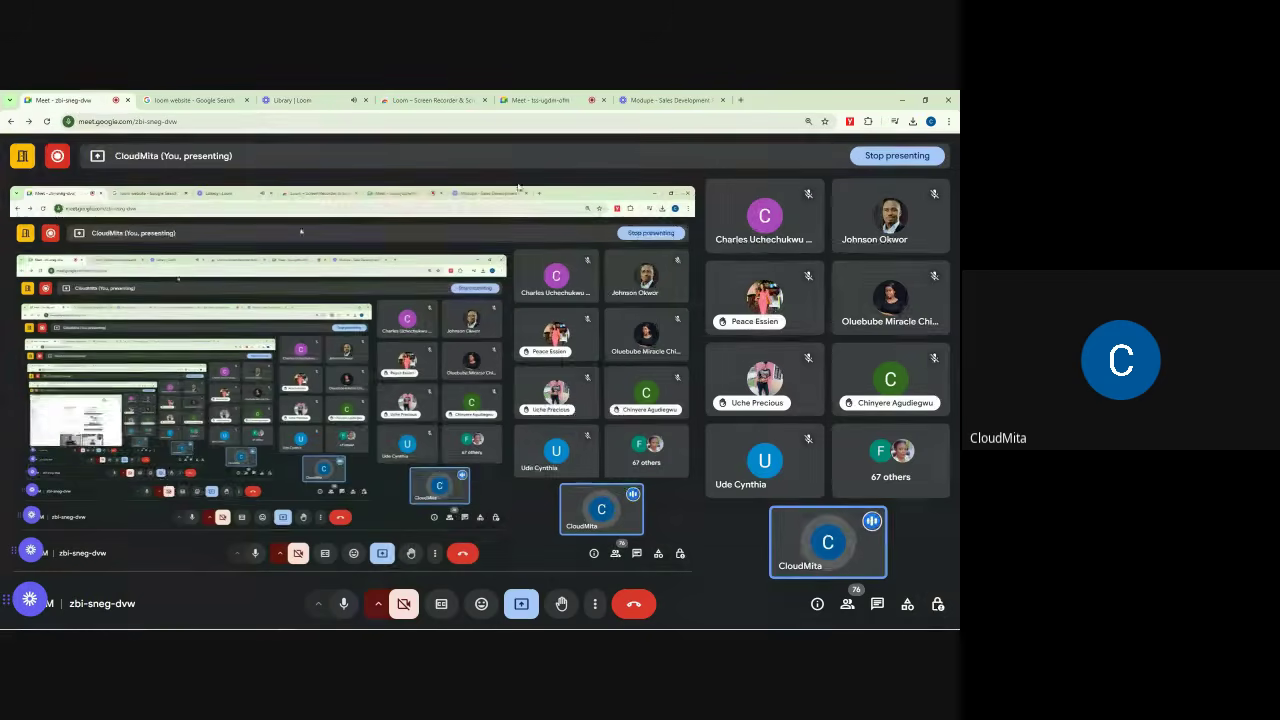
pyautogui.click(937, 604)
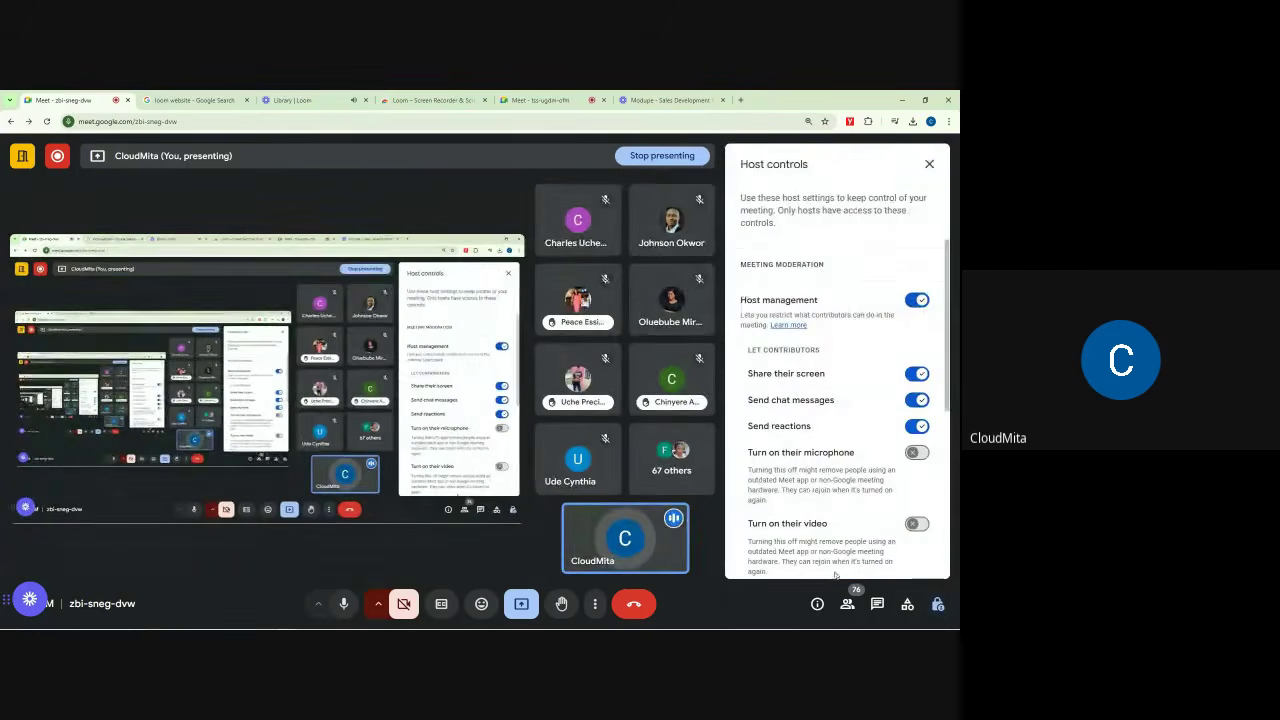
pyautogui.click(877, 604)
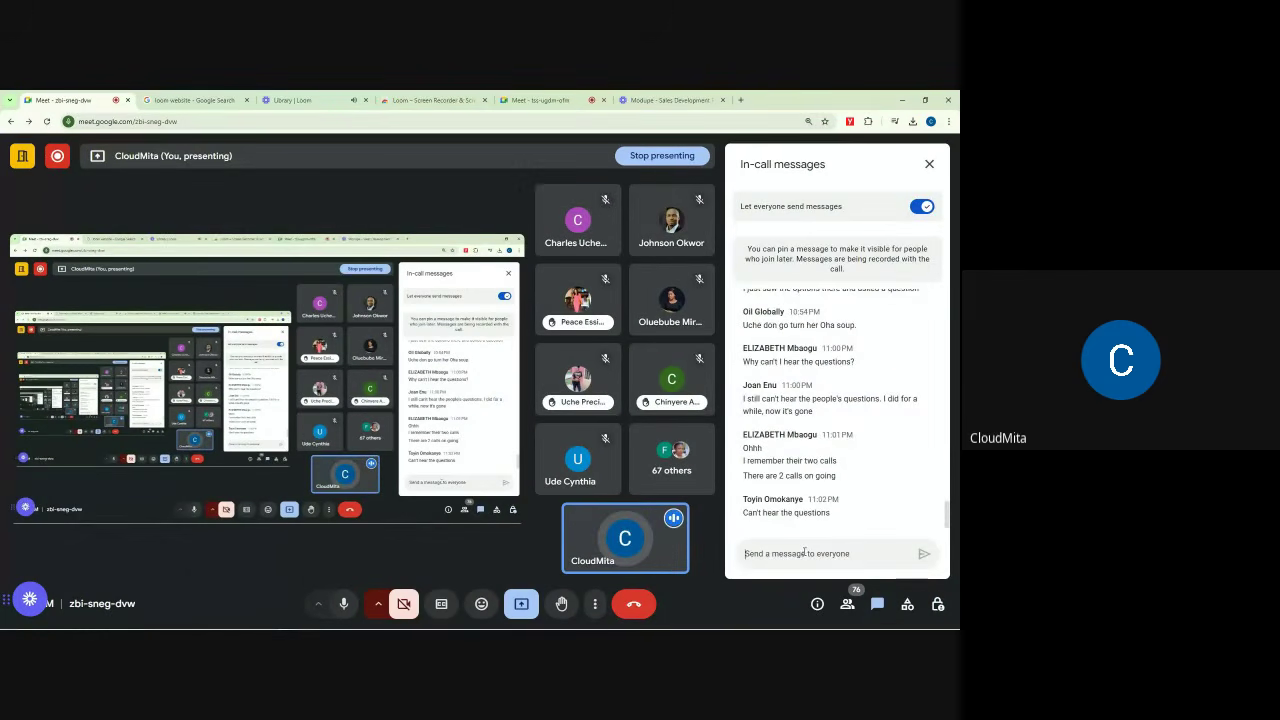
pyautogui.press('Return')
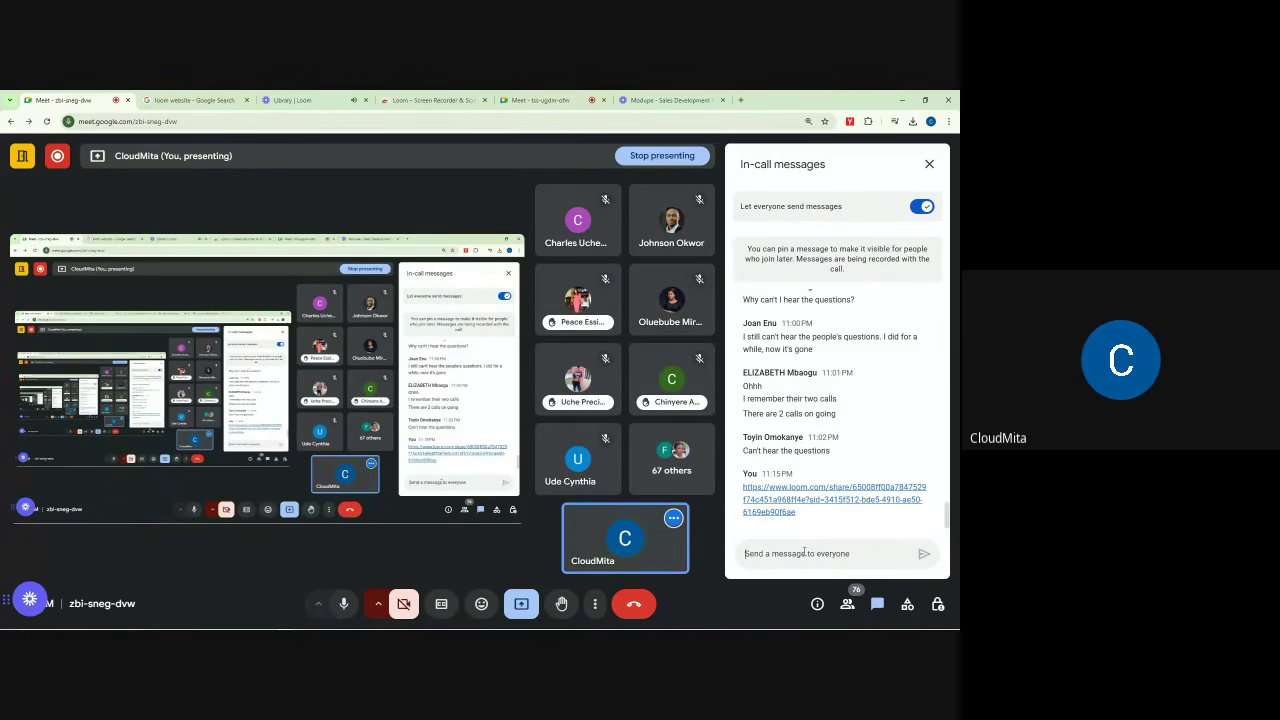
# Step: Send the same Loom link in the second Meet call's chat, then return to the Loom library
pyautogui.click(688, 99)
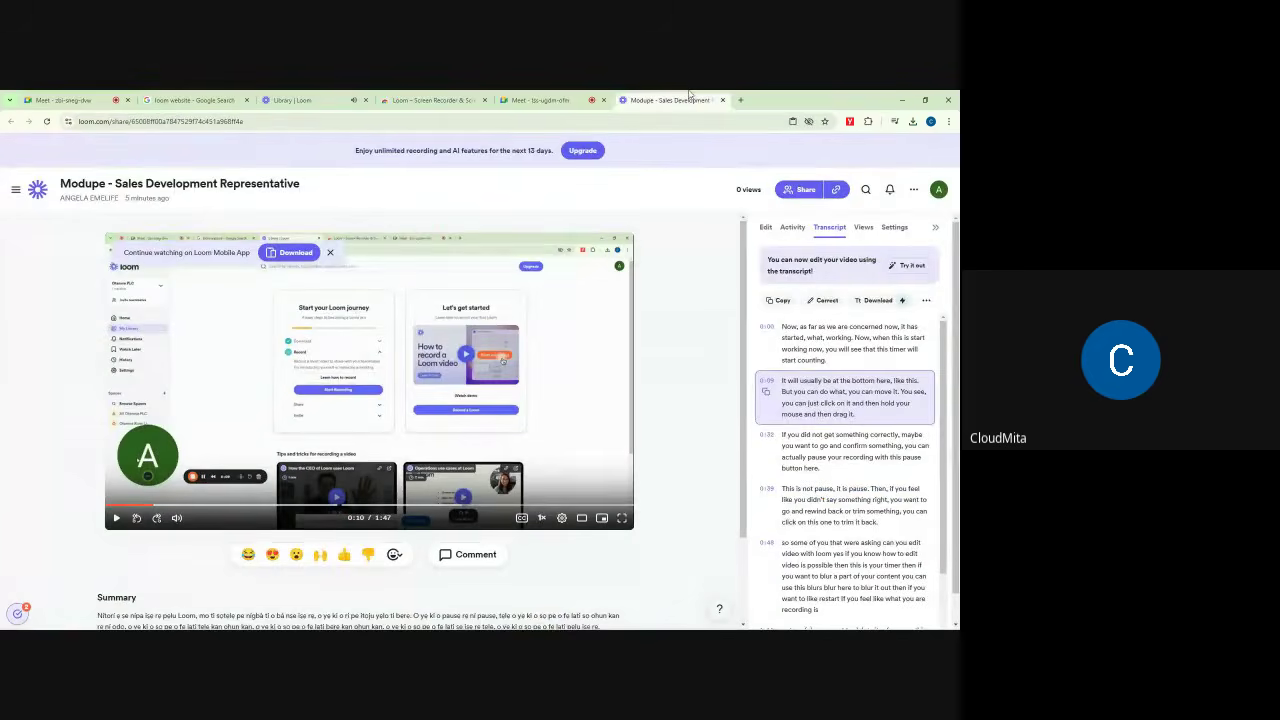
pyautogui.click(545, 99)
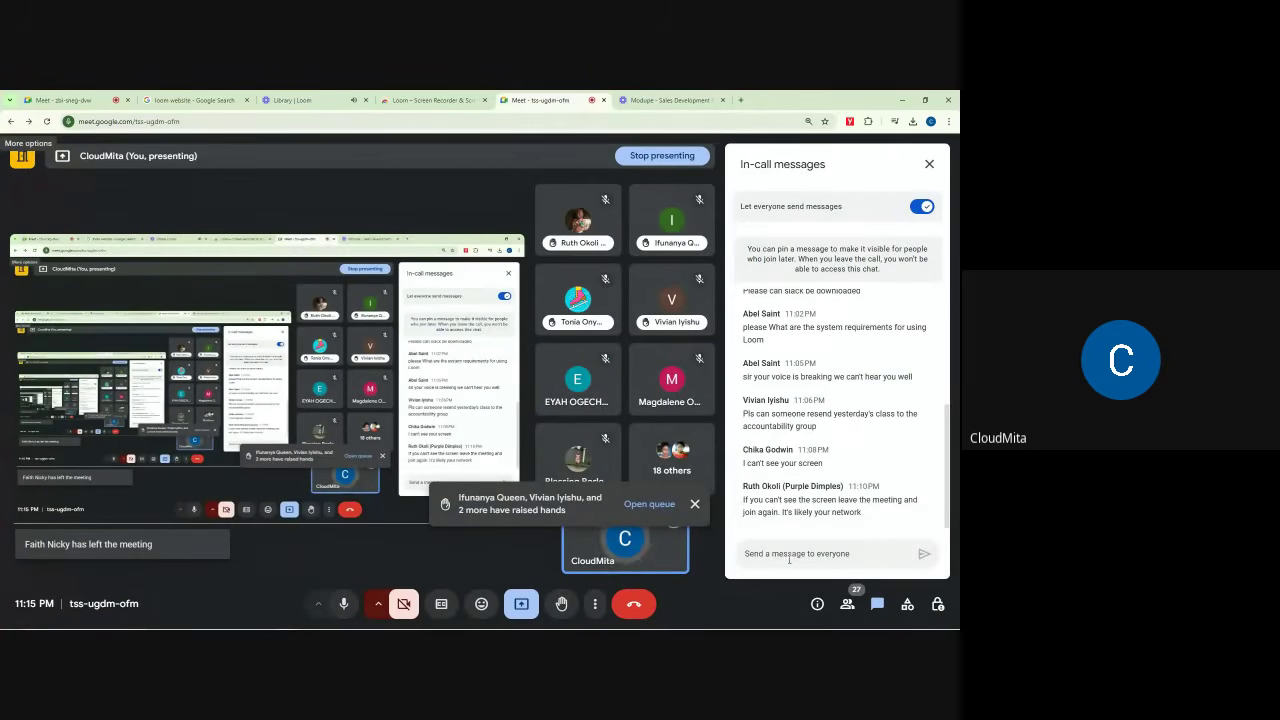
pyautogui.press('Return')
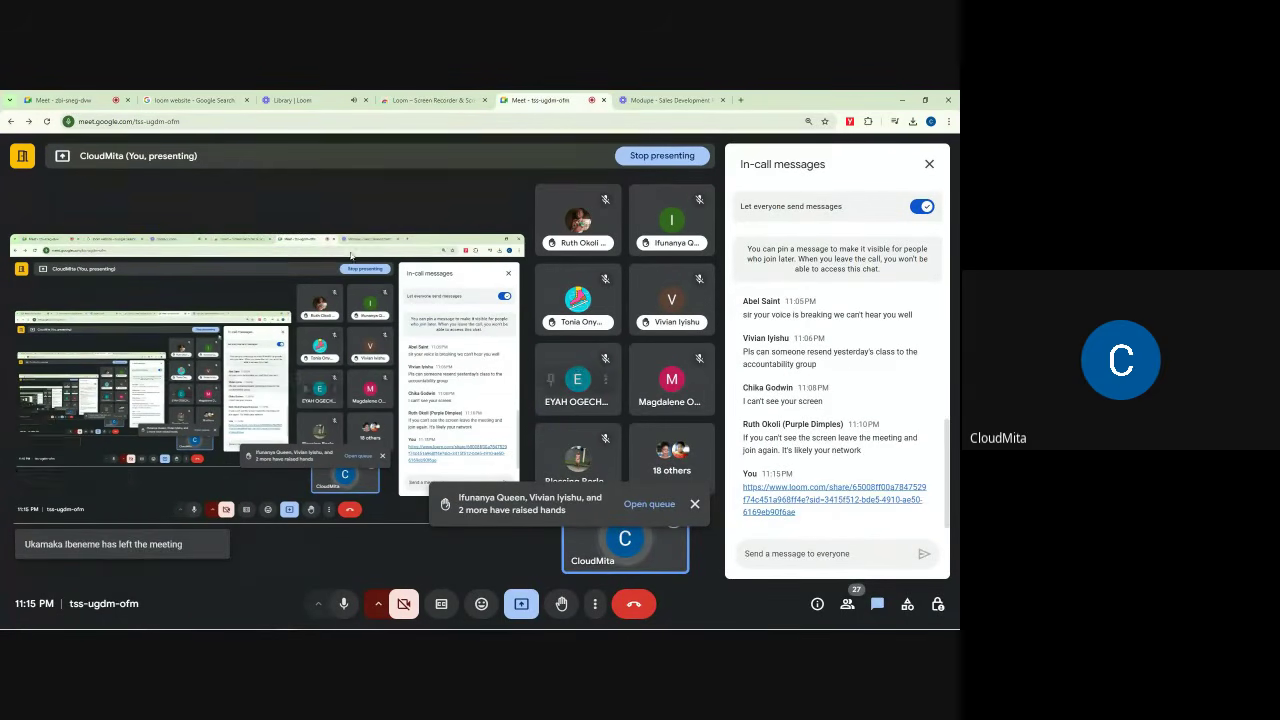
pyautogui.click(328, 99)
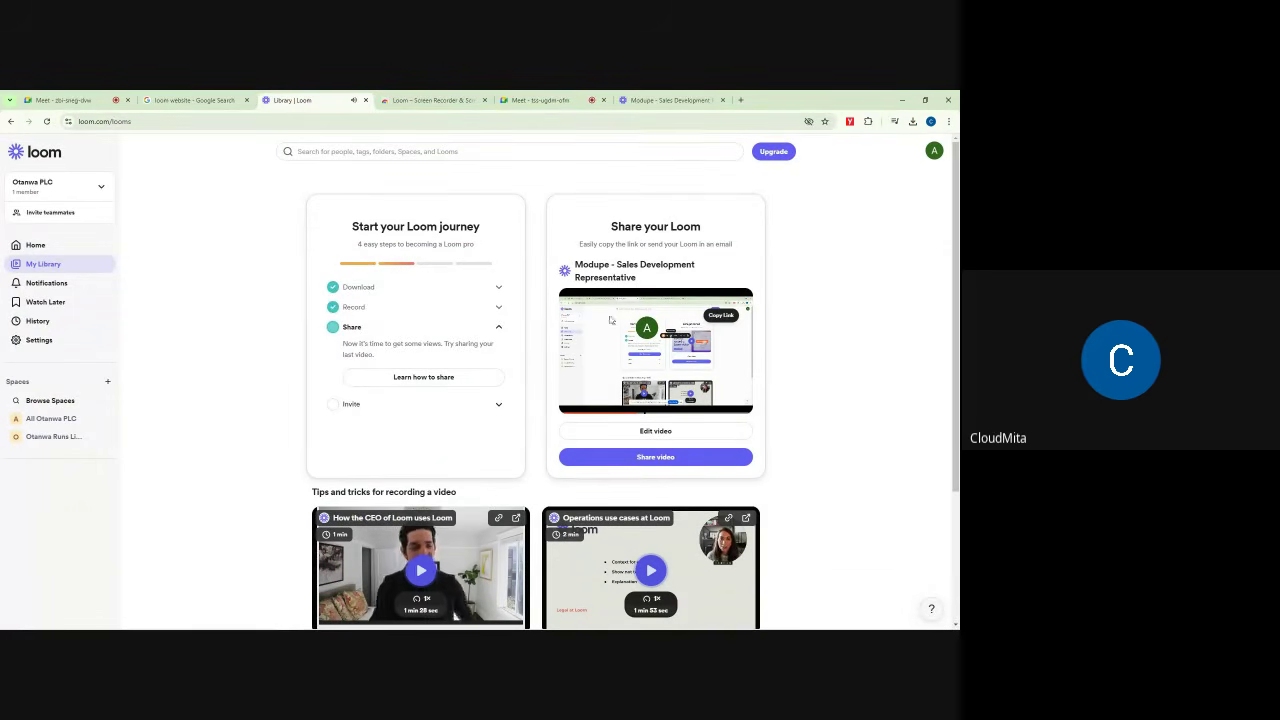
# Step: Preview the Share card video full screen, then open the Modupe video on its own page
pyautogui.doubleClick(671, 371)
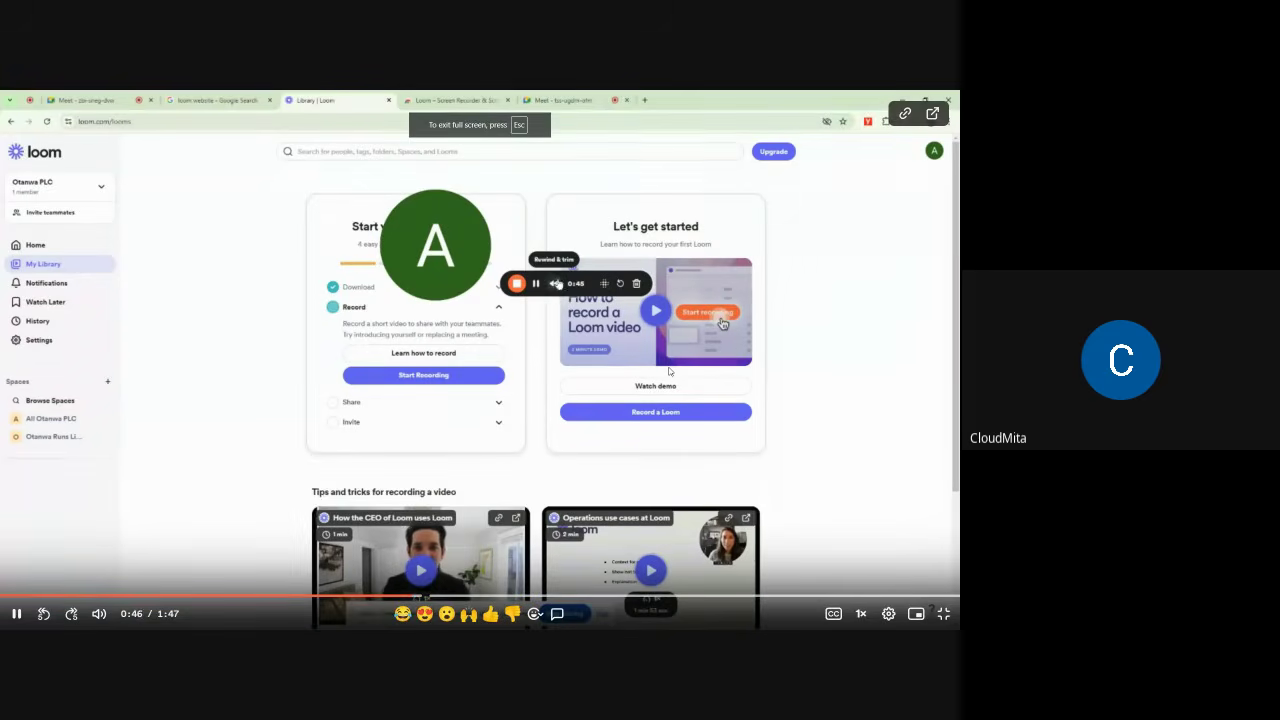
pyautogui.doubleClick(670, 366)
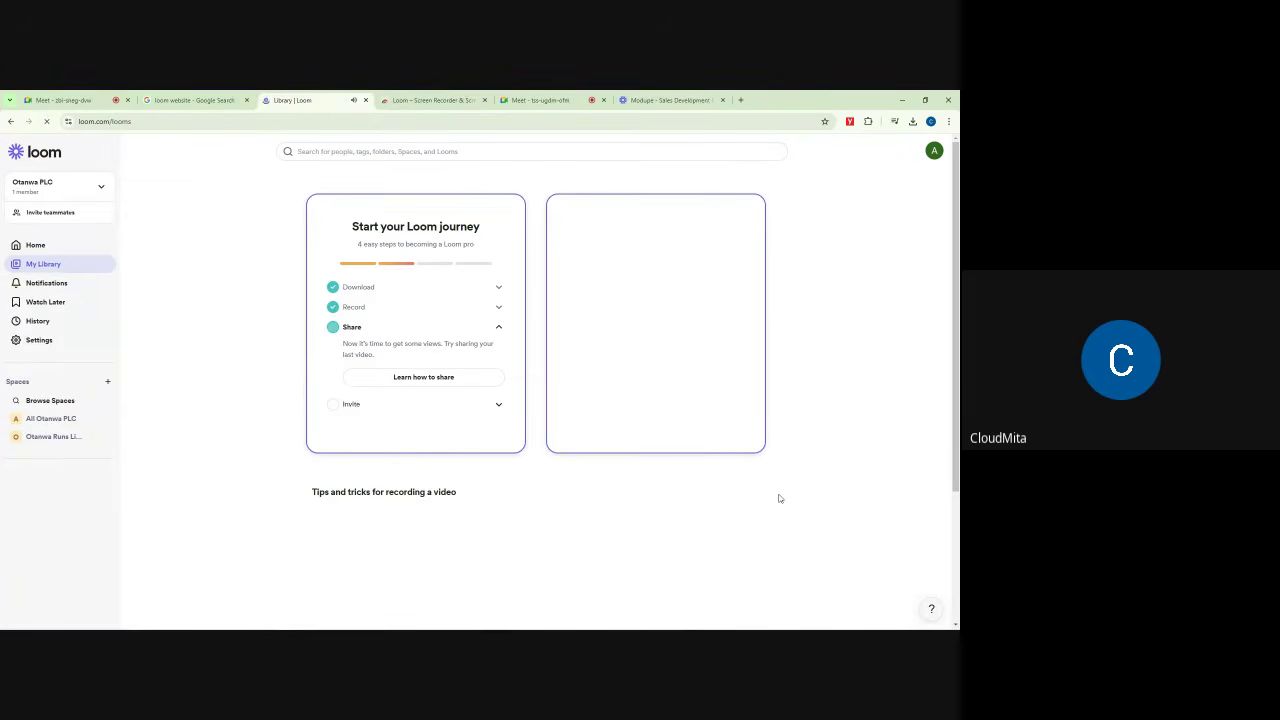
pyautogui.scroll(-3, 728, 491)
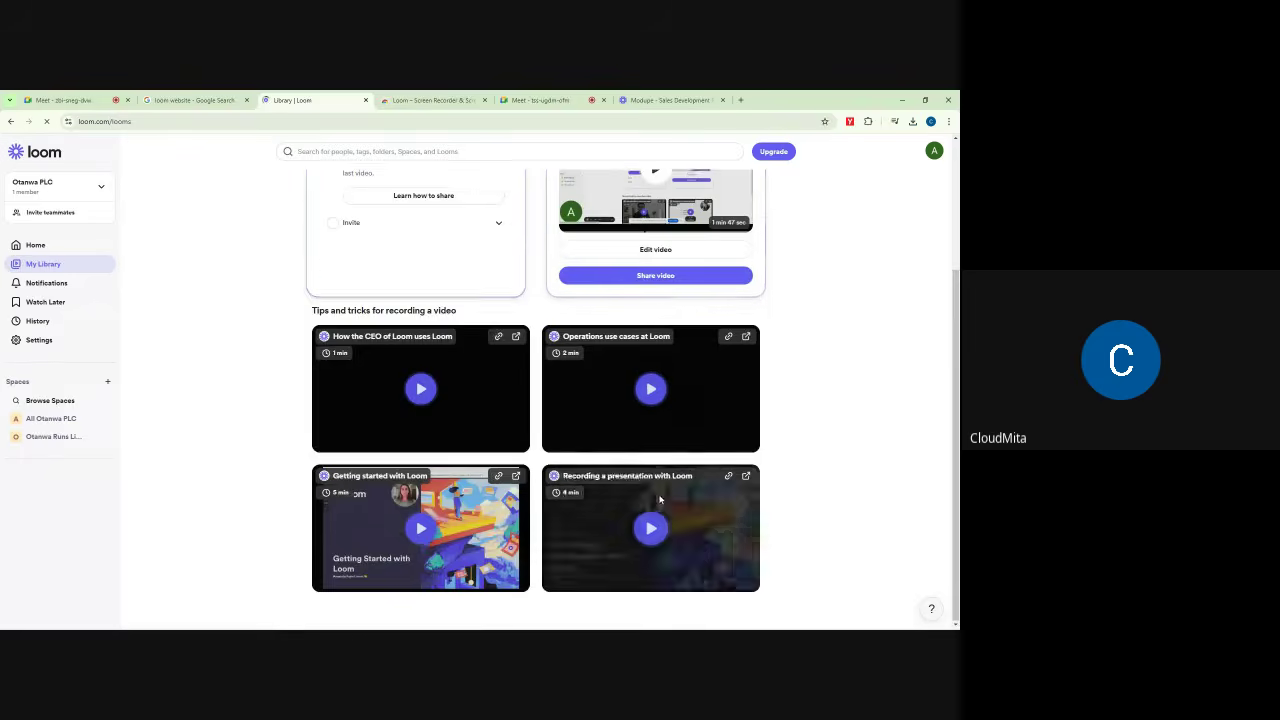
pyautogui.scroll(3, 660, 499)
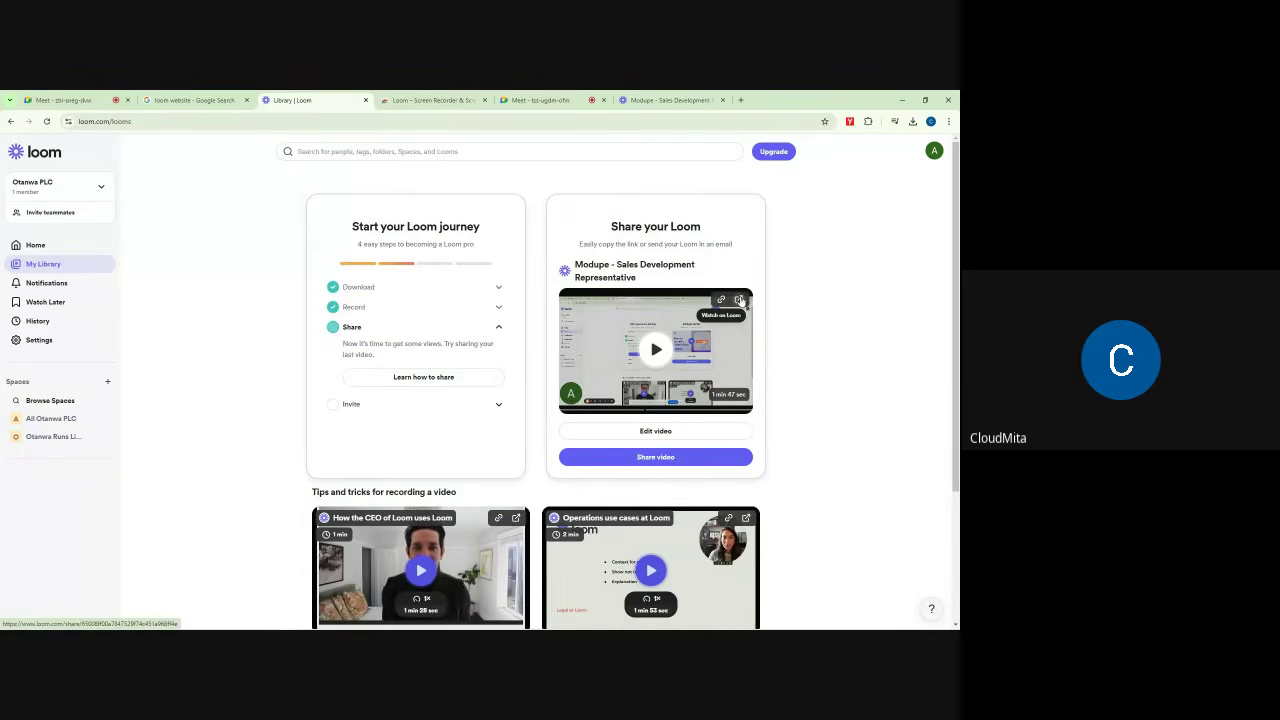
pyautogui.click(739, 300)
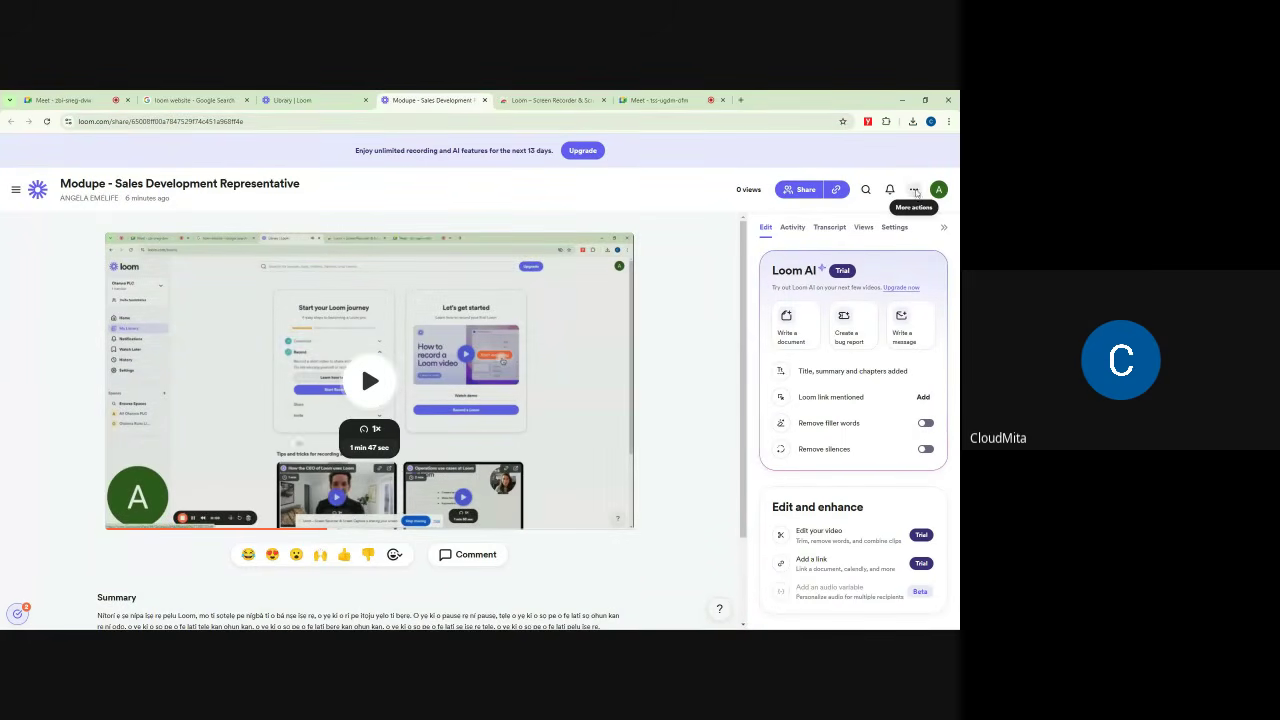
# Step: Download the video via More actions > Download Video as 'Modupe - Sales Development Representative.mp4' (3.5 MB)
pyautogui.click(913, 189)
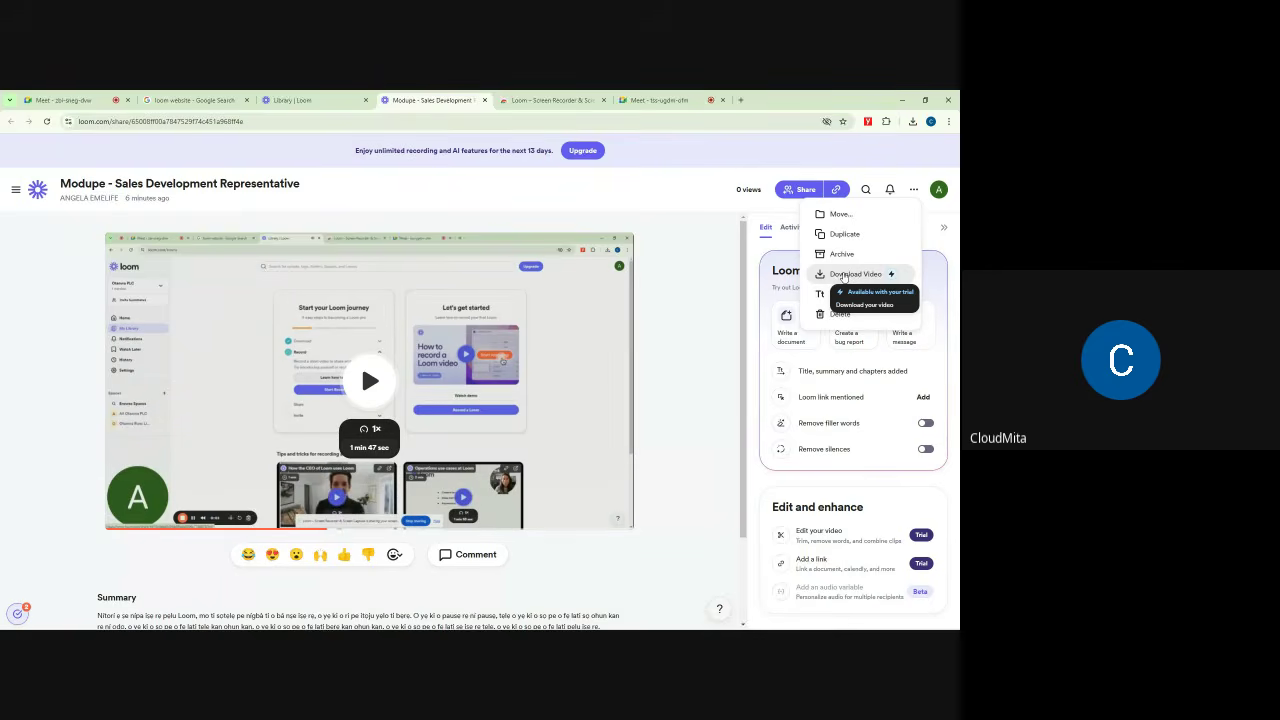
pyautogui.click(850, 274)
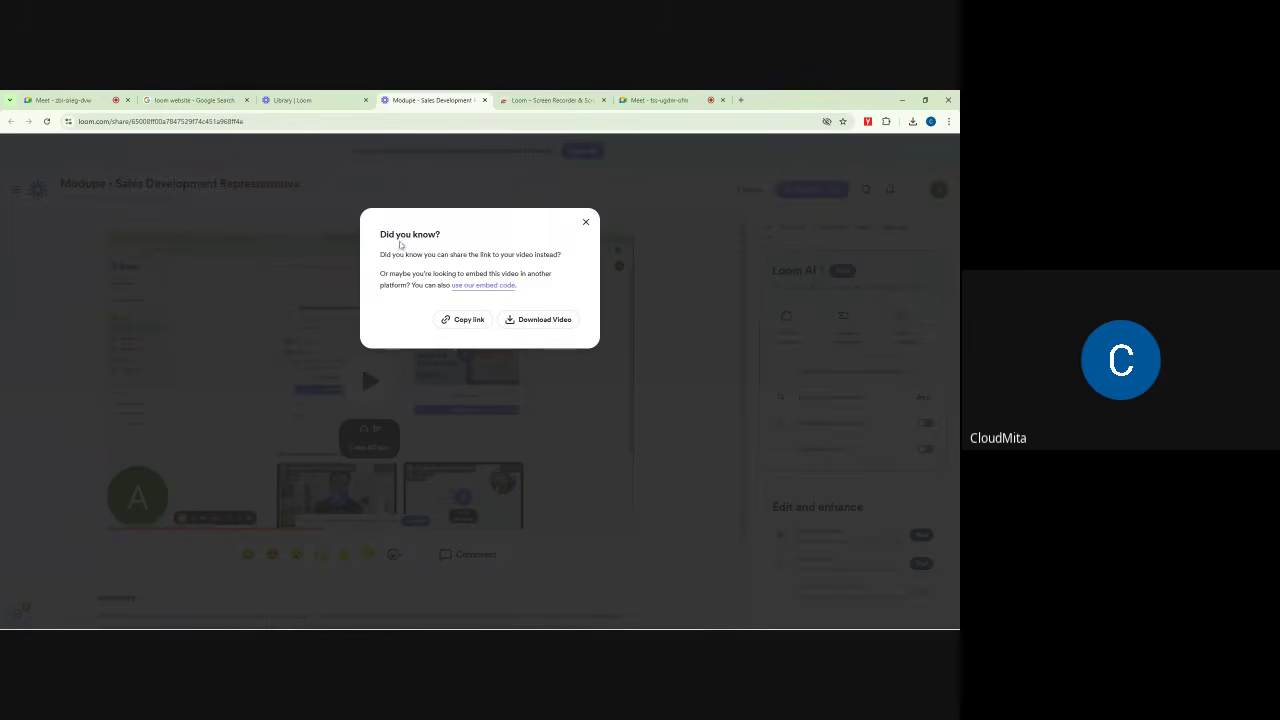
pyautogui.moveTo(380, 234); pyautogui.dragTo(462, 238)
pyautogui.moveTo(380, 254); pyautogui.dragTo(538, 256)
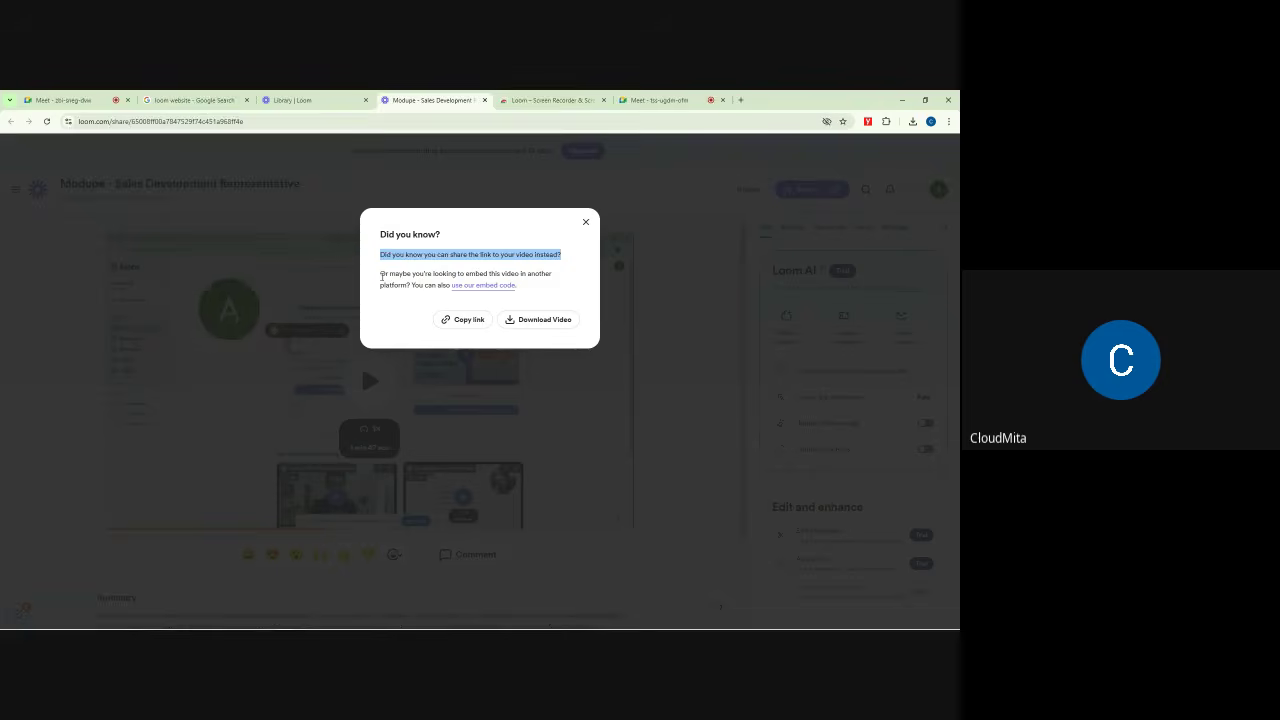
pyautogui.click(508, 271)
pyautogui.moveTo(380, 273); pyautogui.dragTo(563, 282)
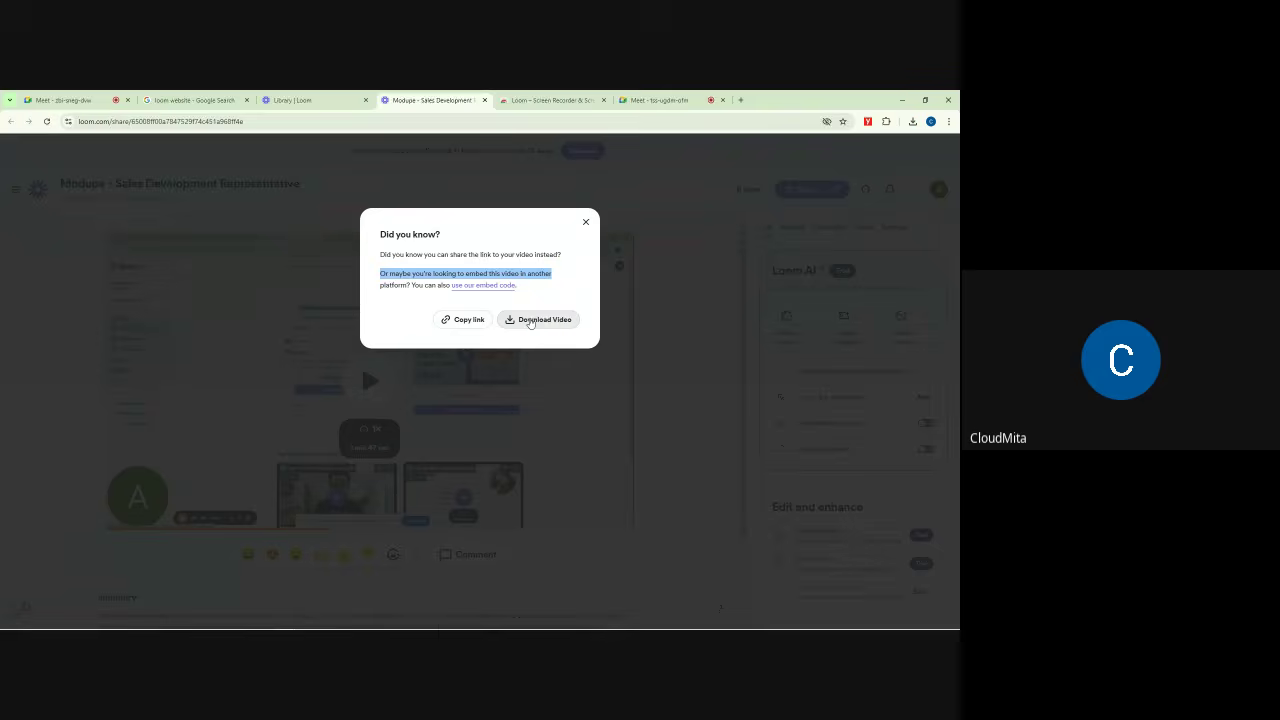
pyautogui.click(535, 320)
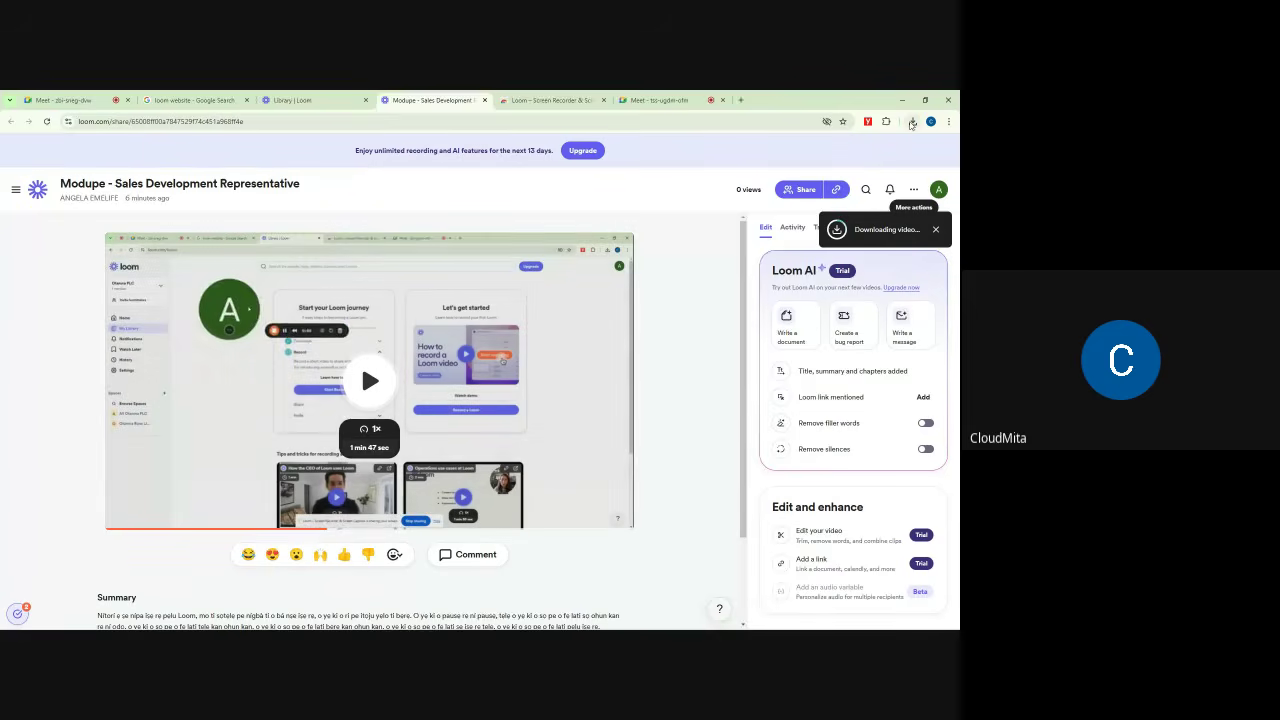
pyautogui.click(911, 122)
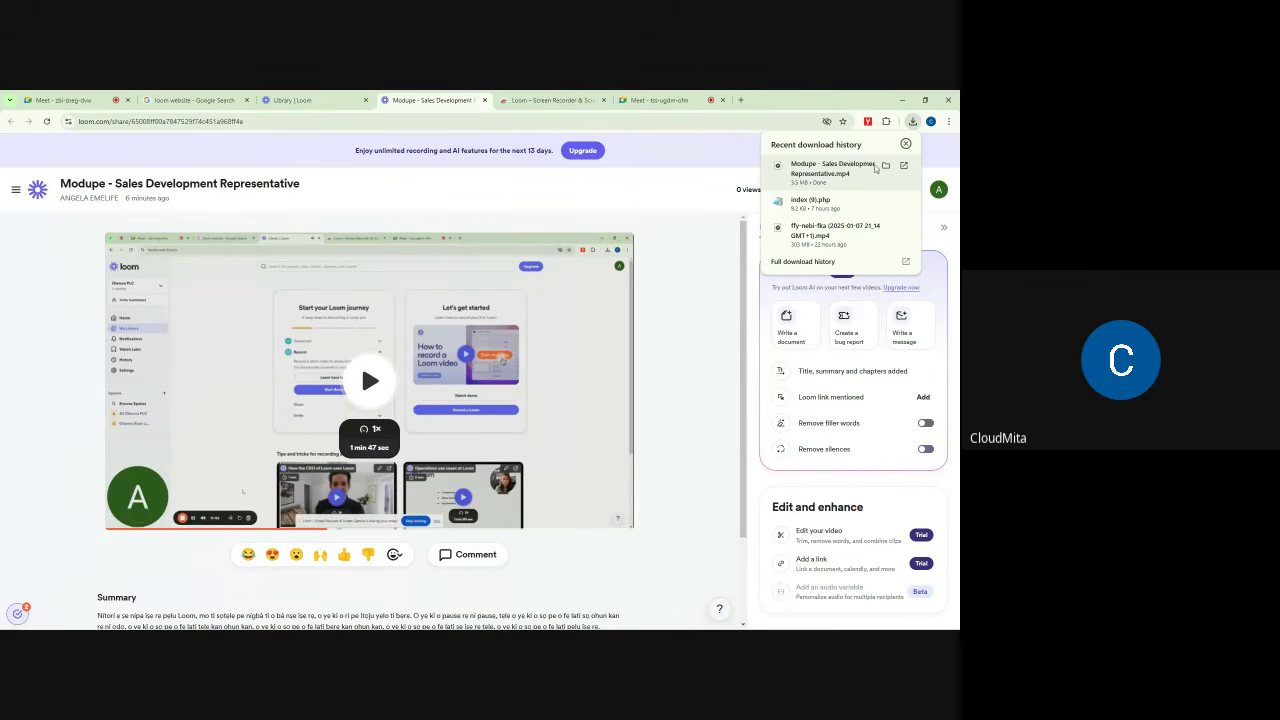
# Step: Play the downloaded mp4 from its Downloads folder, then close it and return to Loom's library
pyautogui.click(885, 167)
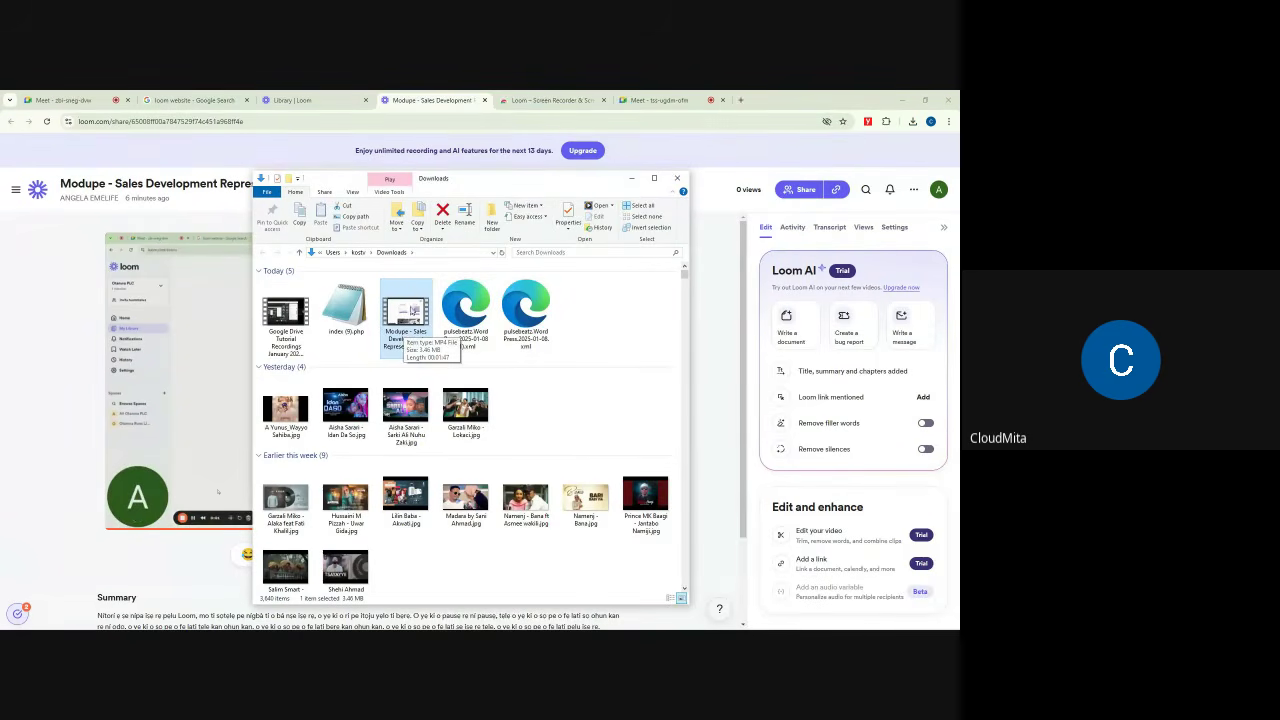
pyautogui.doubleClick(411, 318)
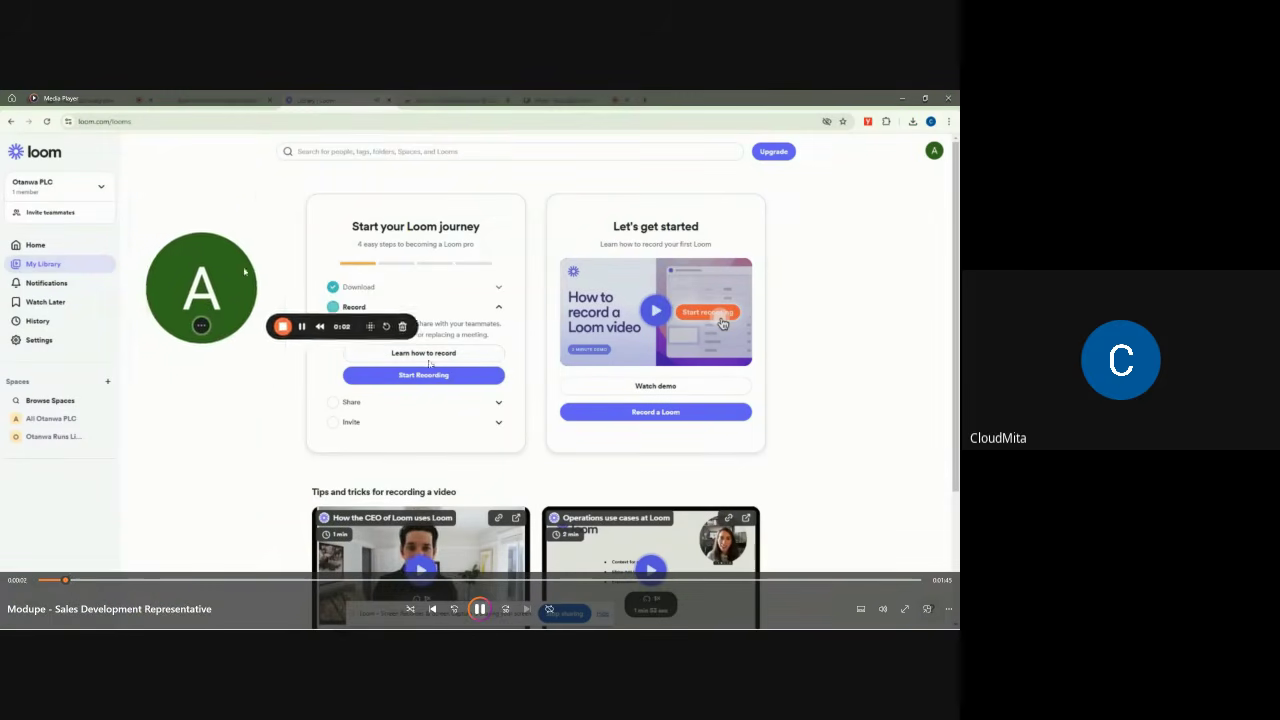
pyautogui.click(949, 97)
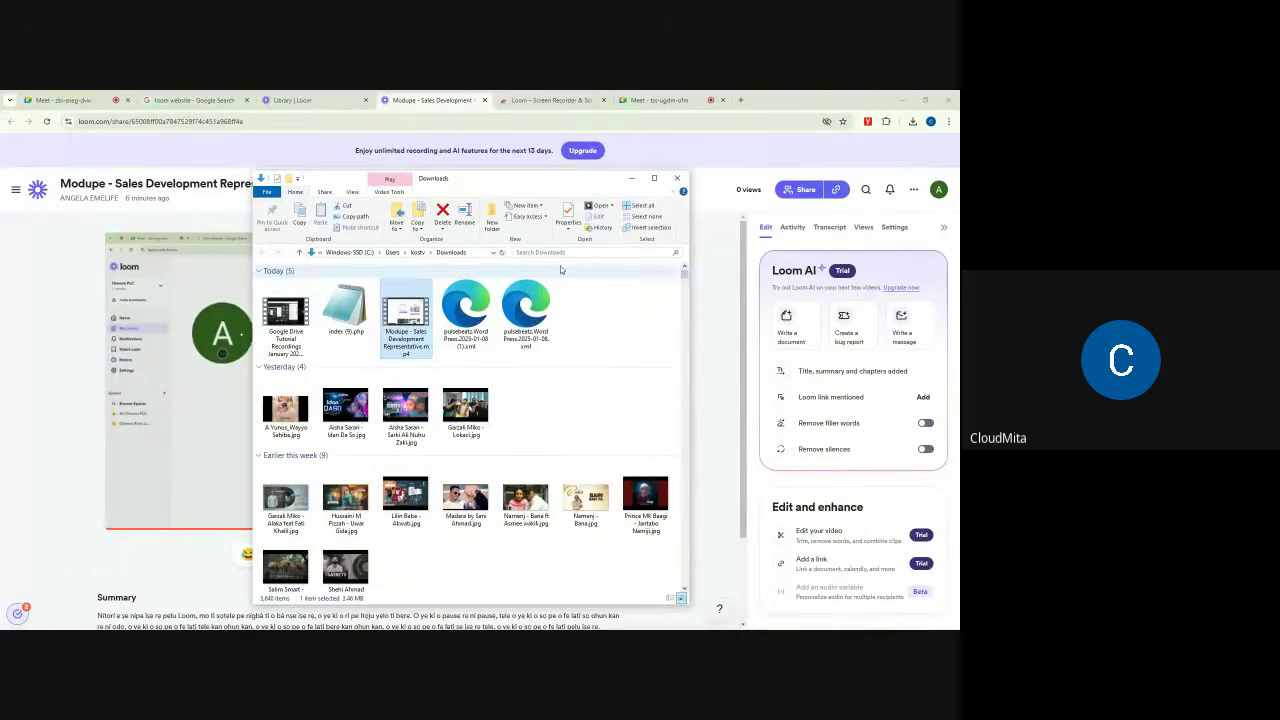
pyautogui.click(678, 179)
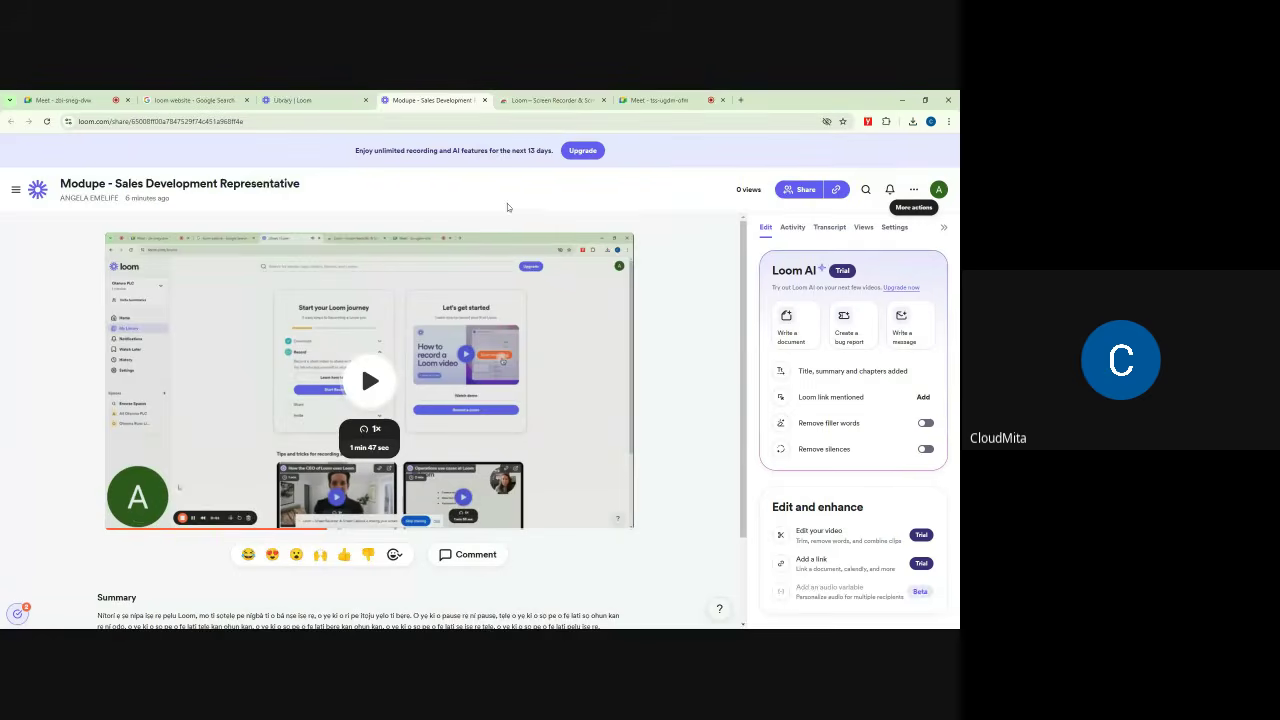
pyautogui.click(331, 98)
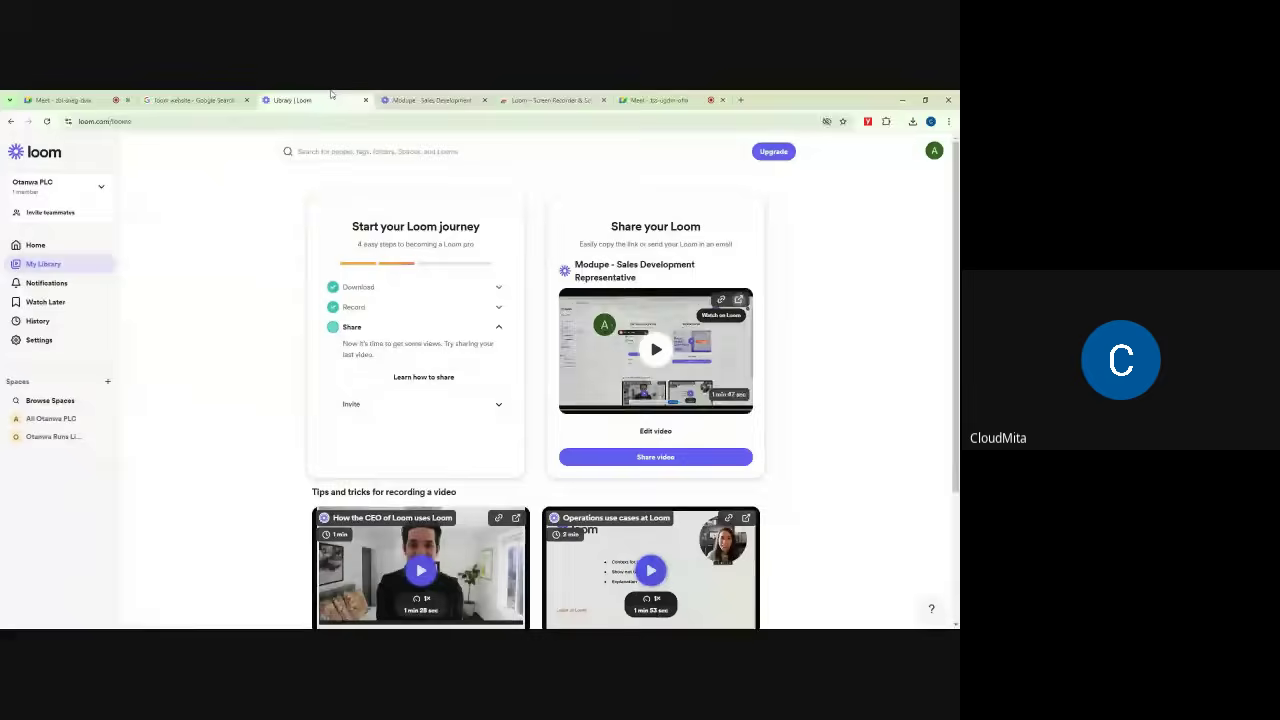
# Step: Close the video's page and preview the Share card video enlarged on My Library
pyautogui.click(485, 101)
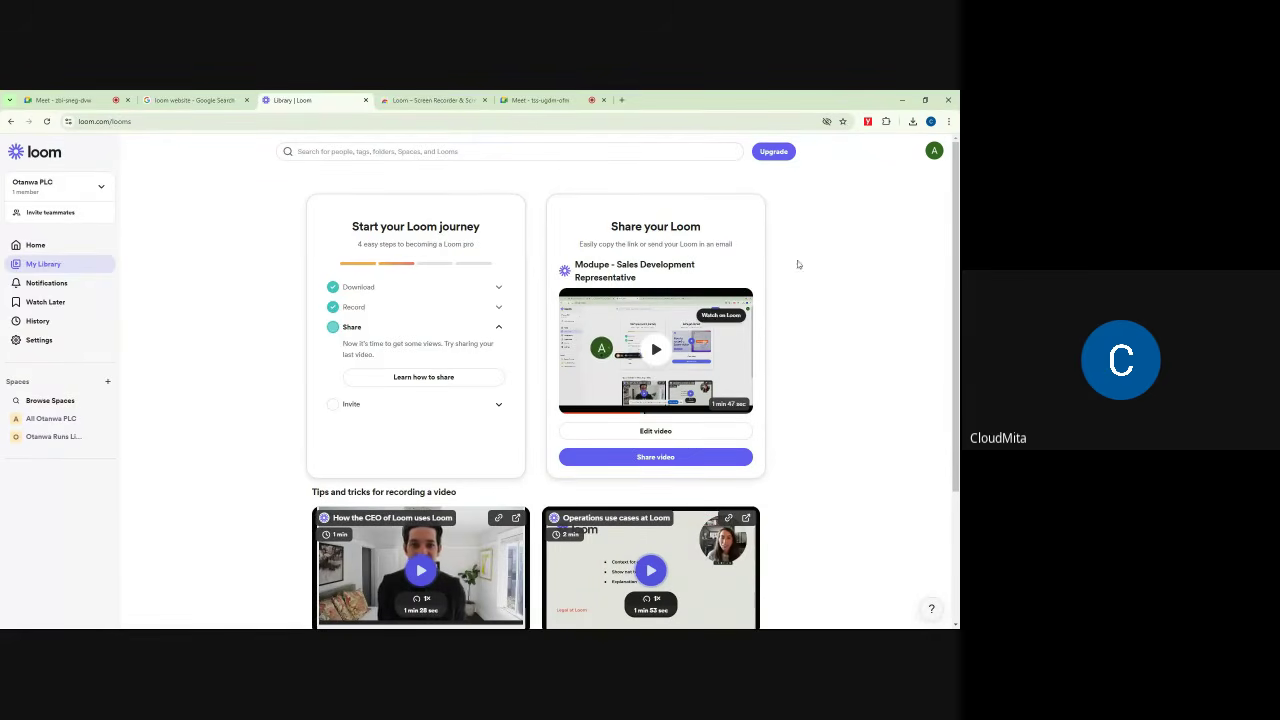
pyautogui.scroll(-3, 870, 256)
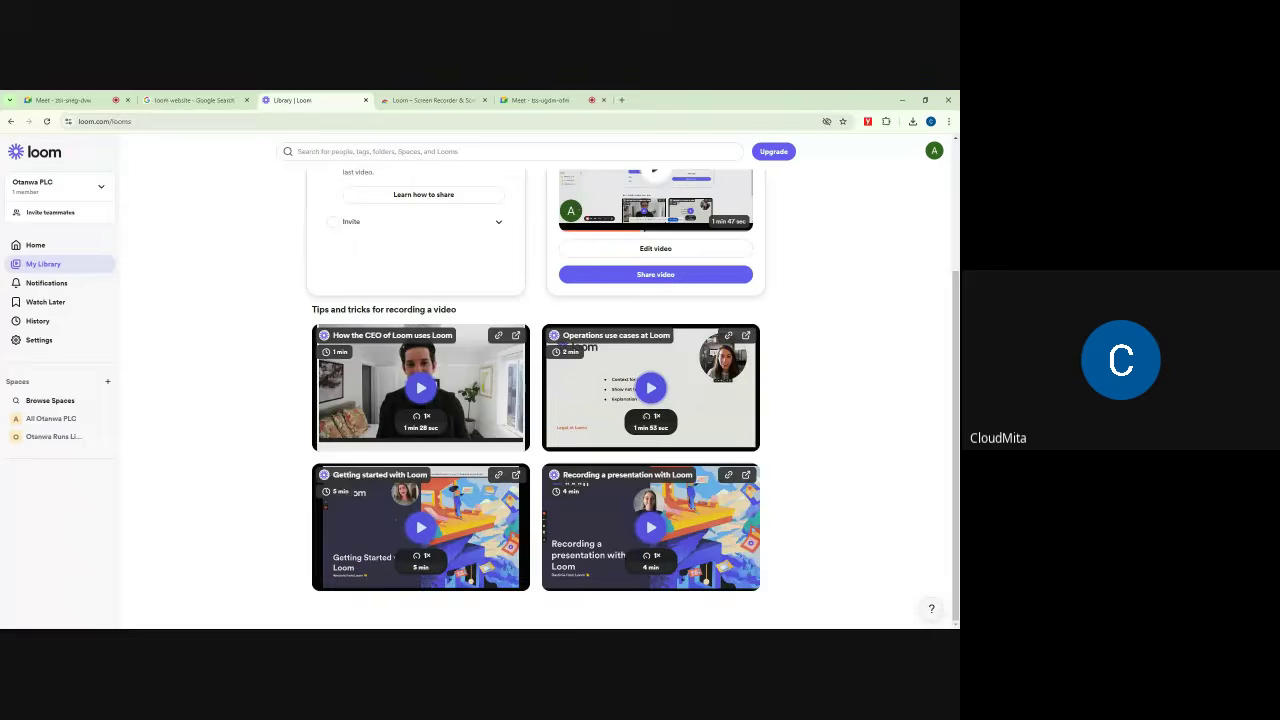
pyautogui.scroll(3, 791, 220)
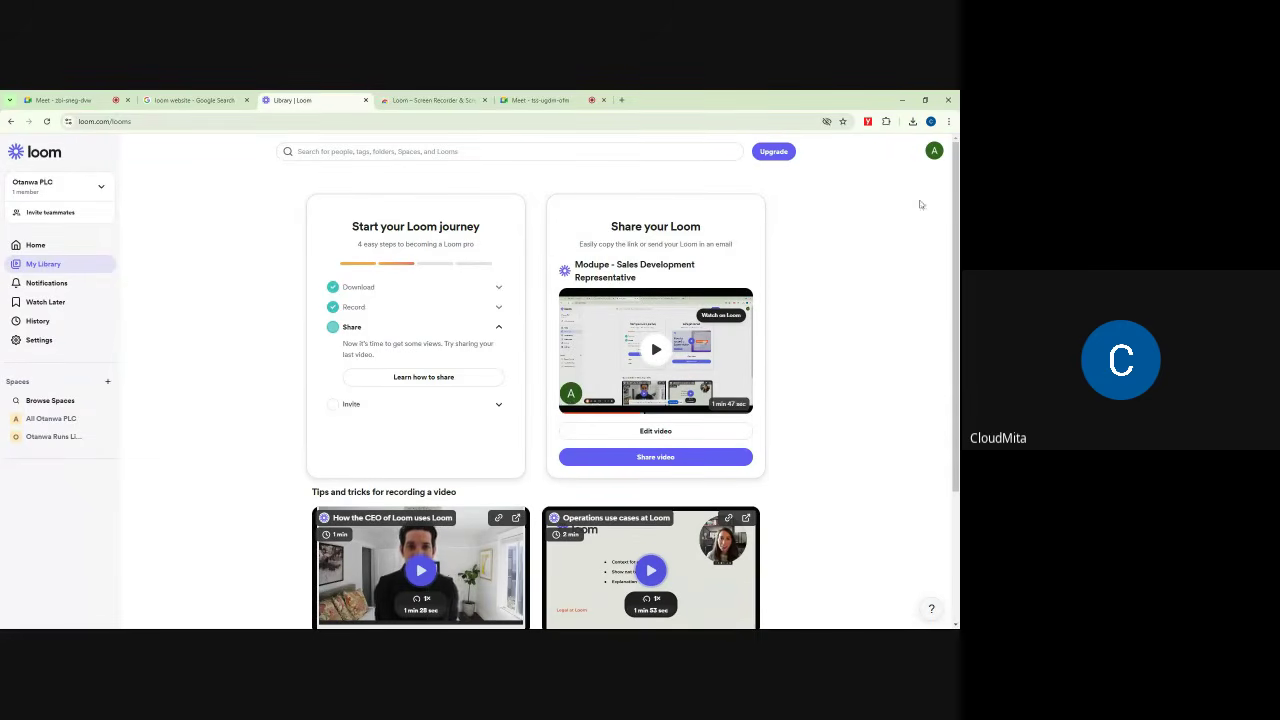
pyautogui.scroll(-3, 921, 204)
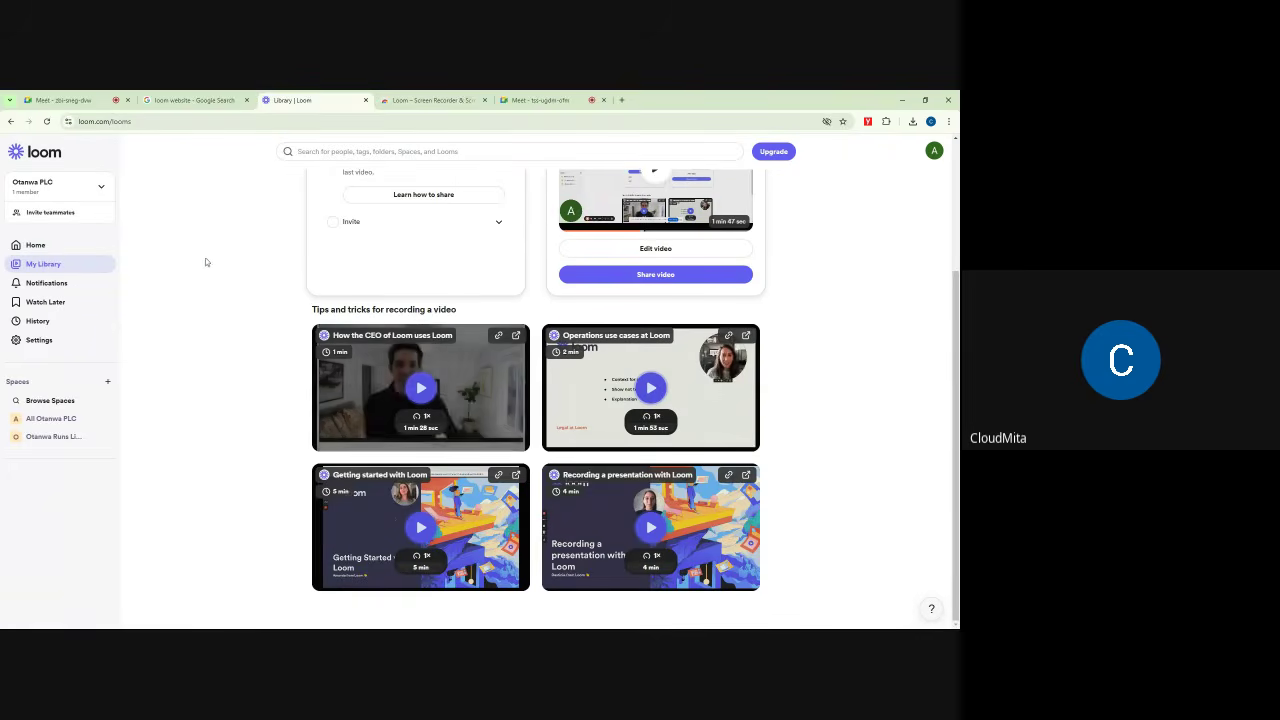
pyautogui.scroll(4, 711, 250)
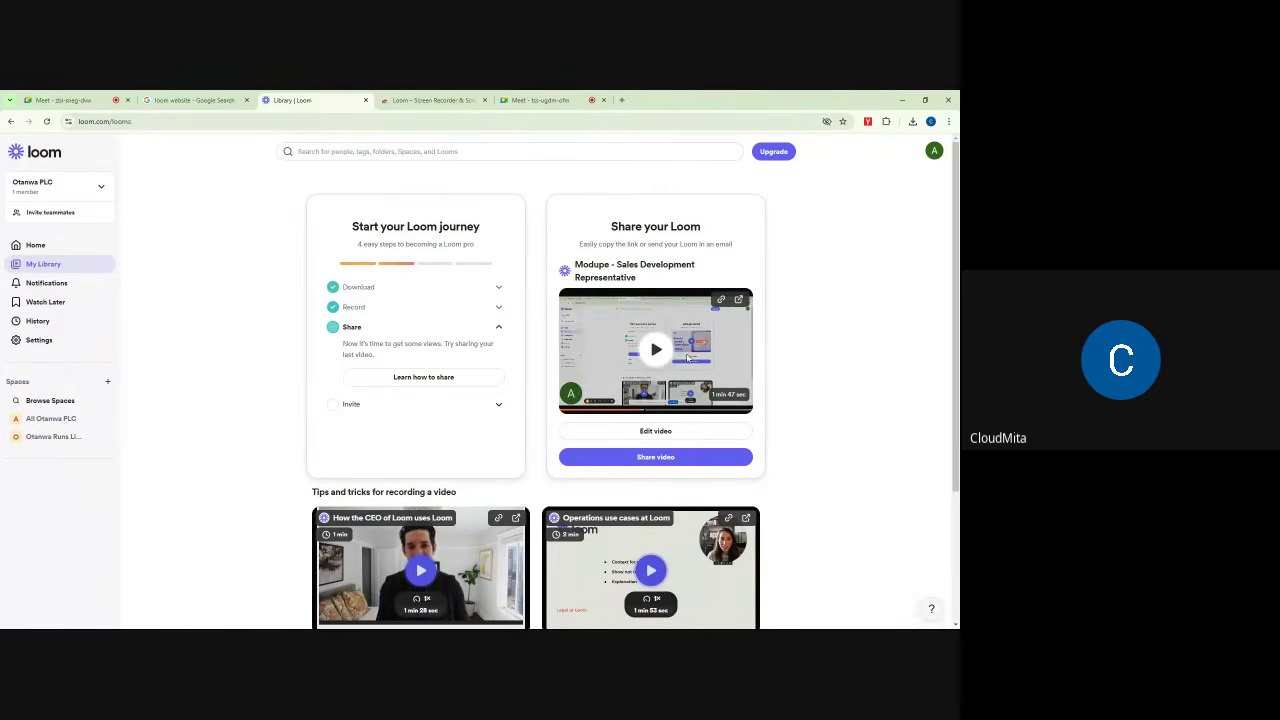
pyautogui.click(678, 365)
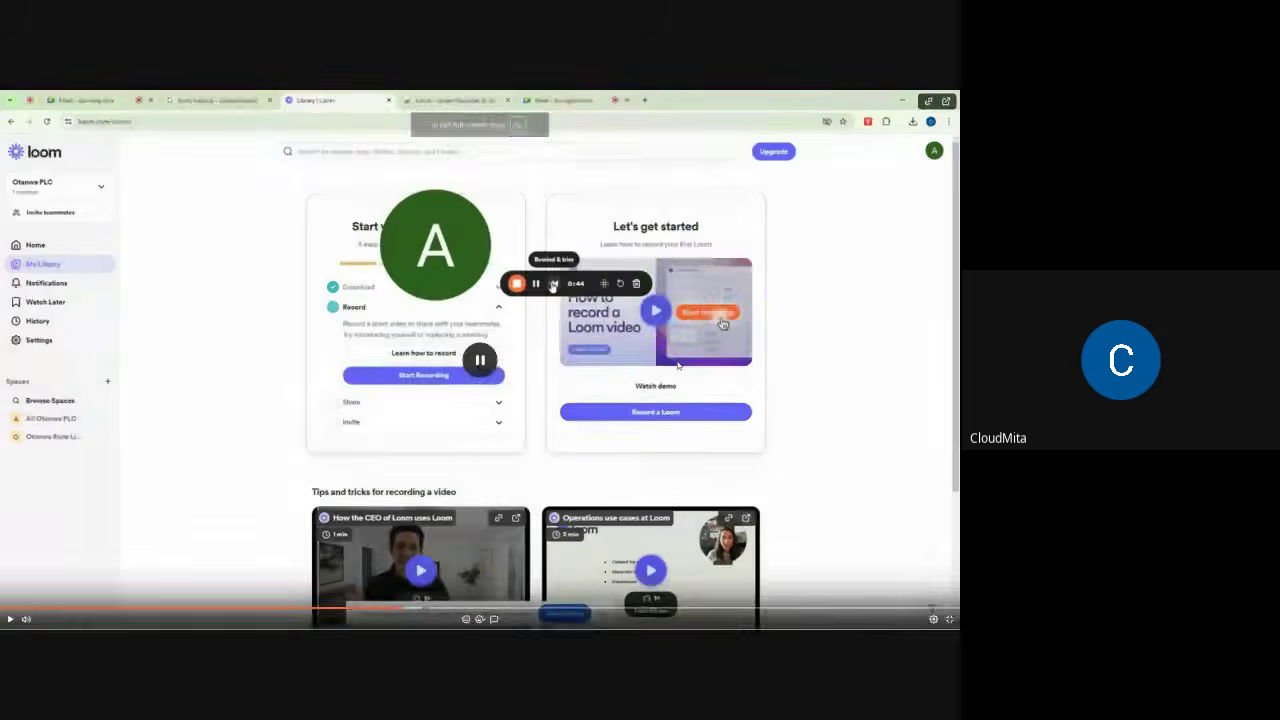
pyautogui.doubleClick(818, 333)
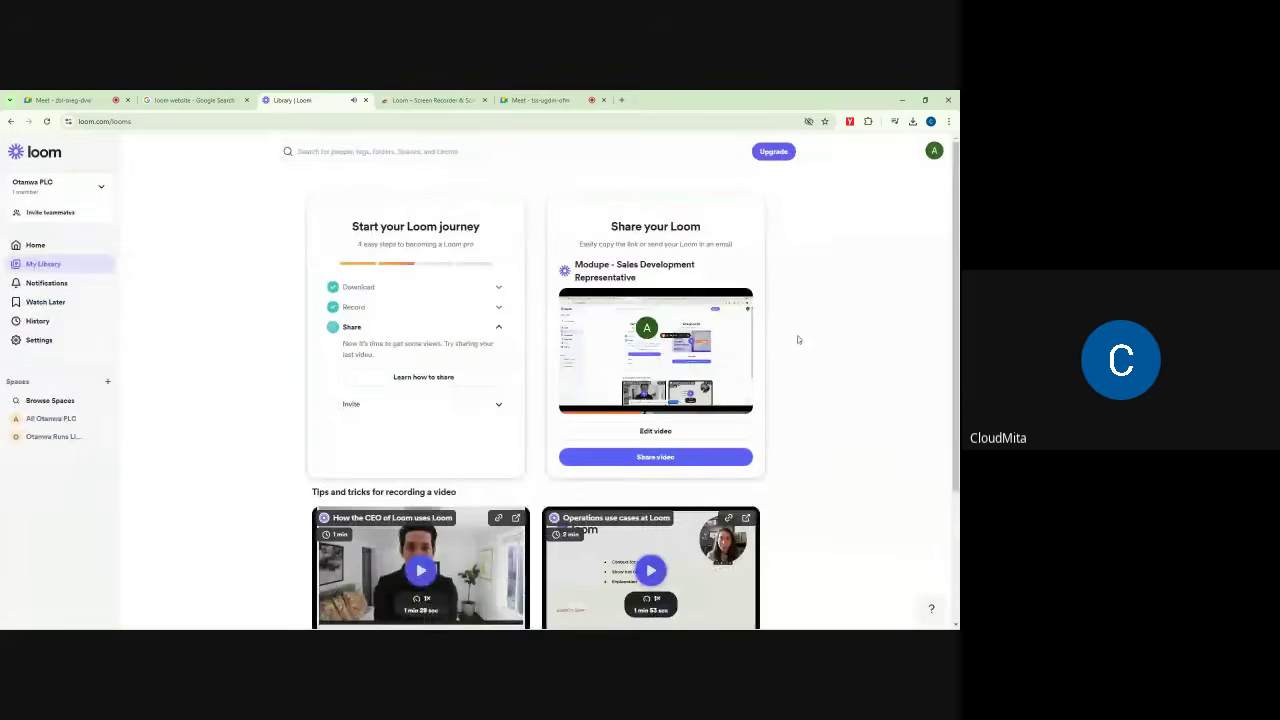
# Step: Open the video's page in a new tab, collapse the checklist's Share step, and view it
pyautogui.click(739, 300)
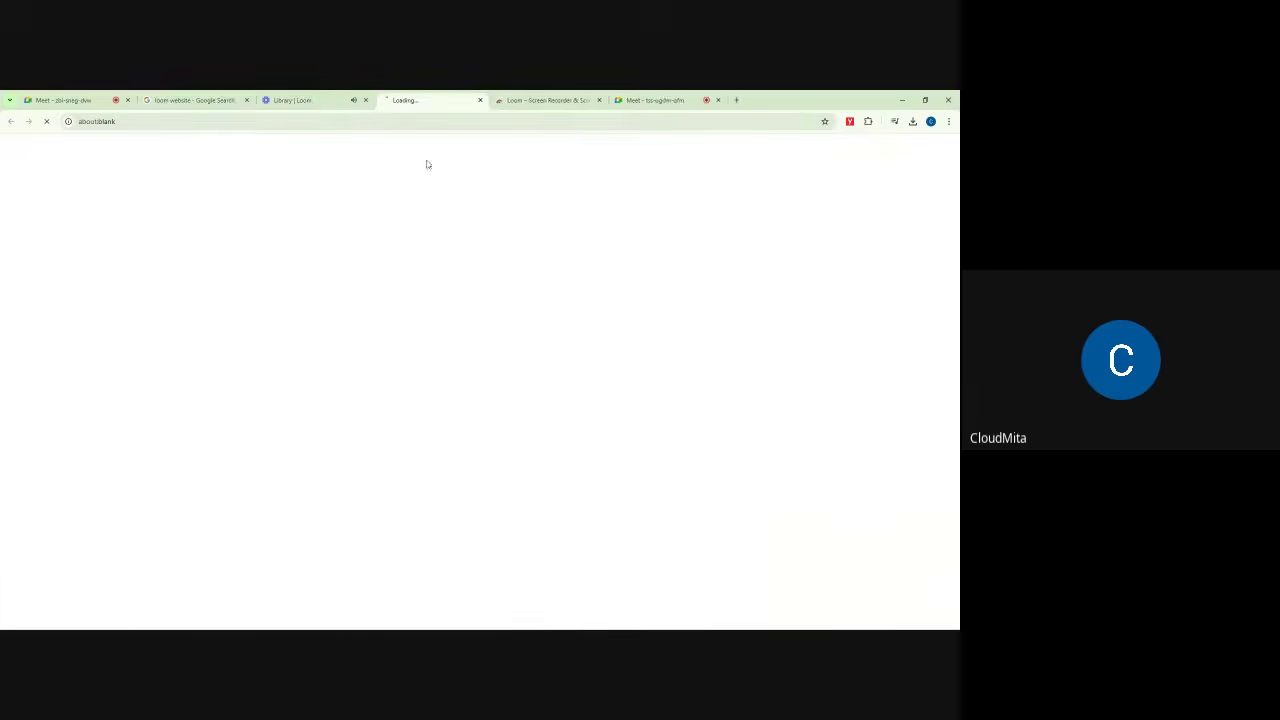
pyautogui.click(300, 100)
pyautogui.click(363, 335)
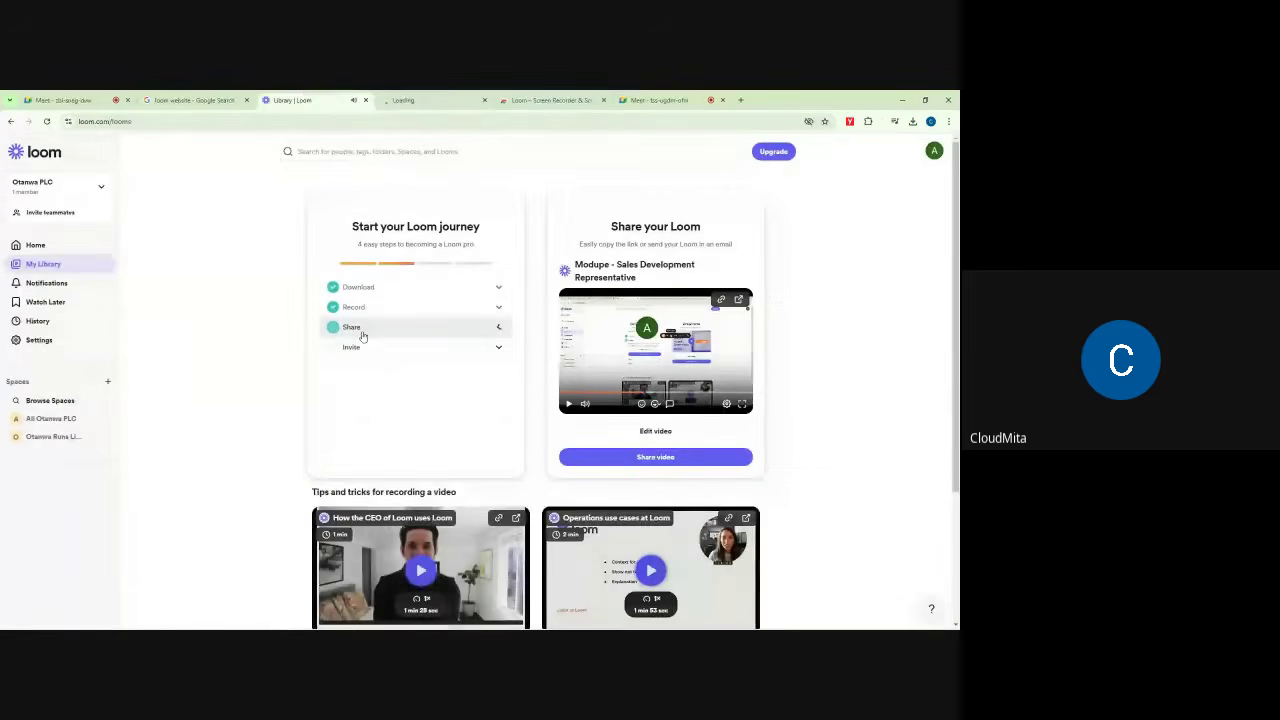
pyautogui.click(433, 96)
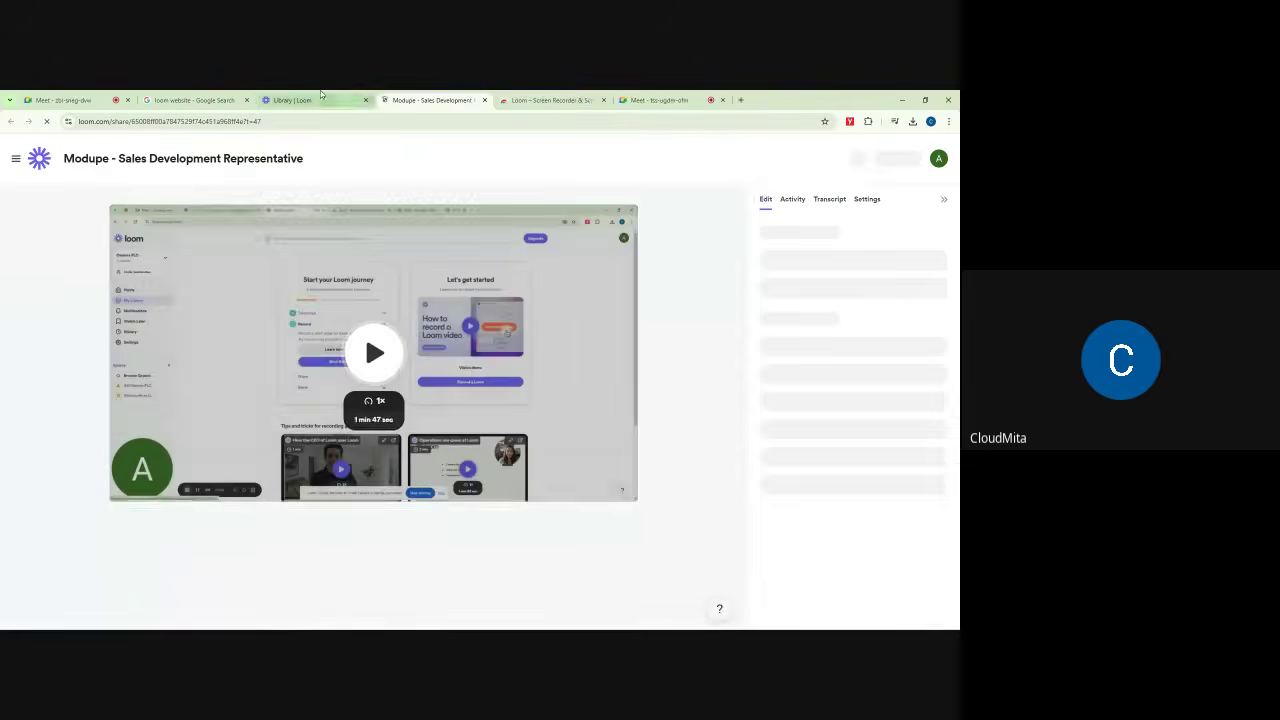
pyautogui.click(317, 97)
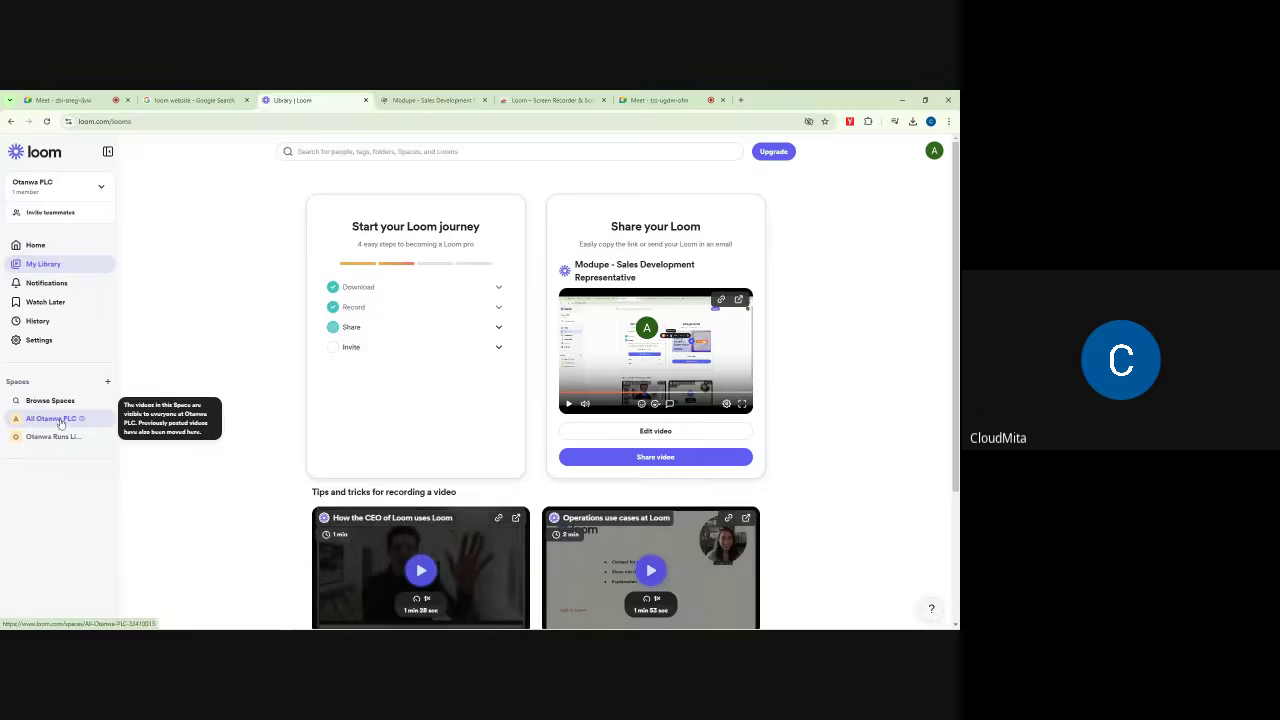
pyautogui.click(420, 98)
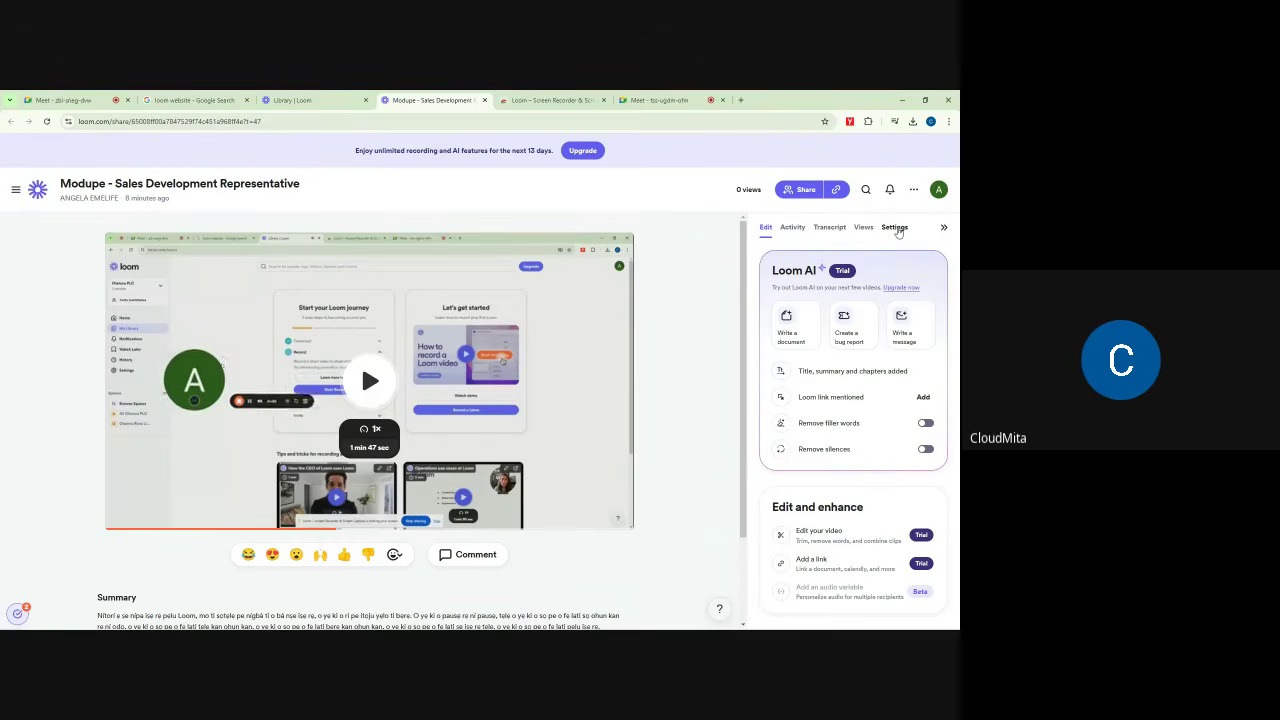
# Step: Move the Modupe video into the Otanwa Runs Limited space via More actions > Move and confirm
pyautogui.click(895, 228)
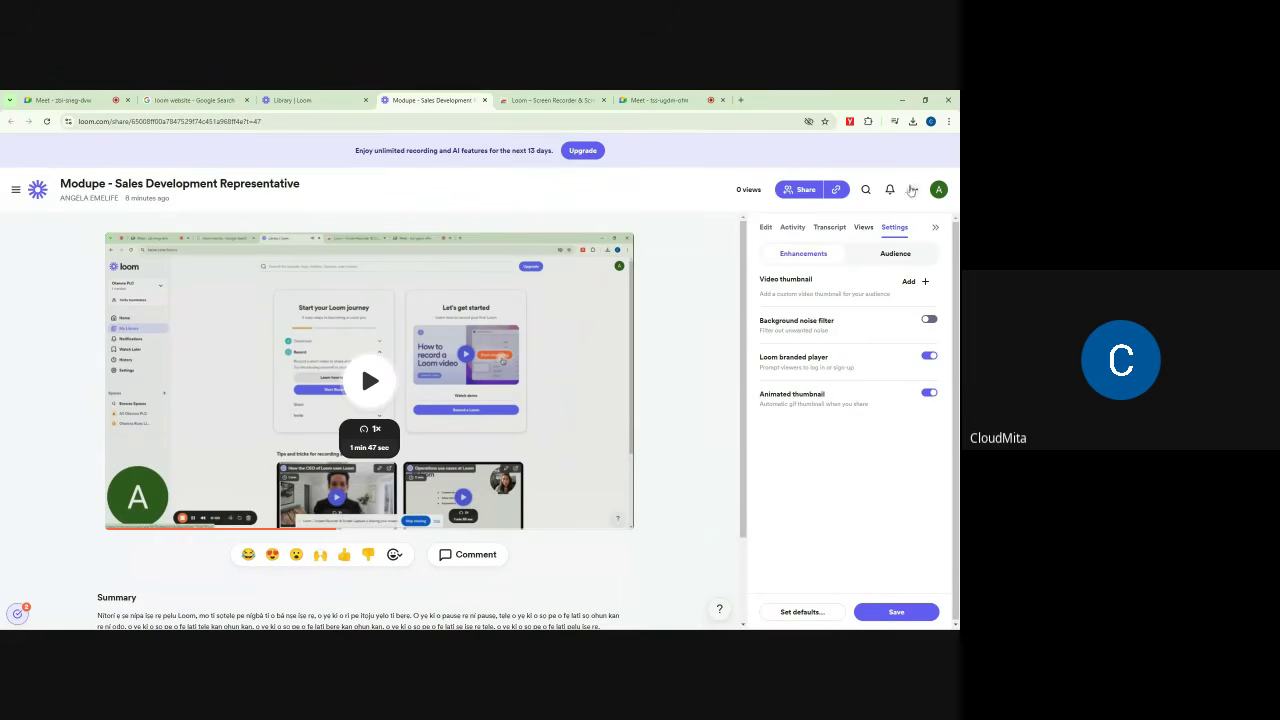
pyautogui.click(913, 189)
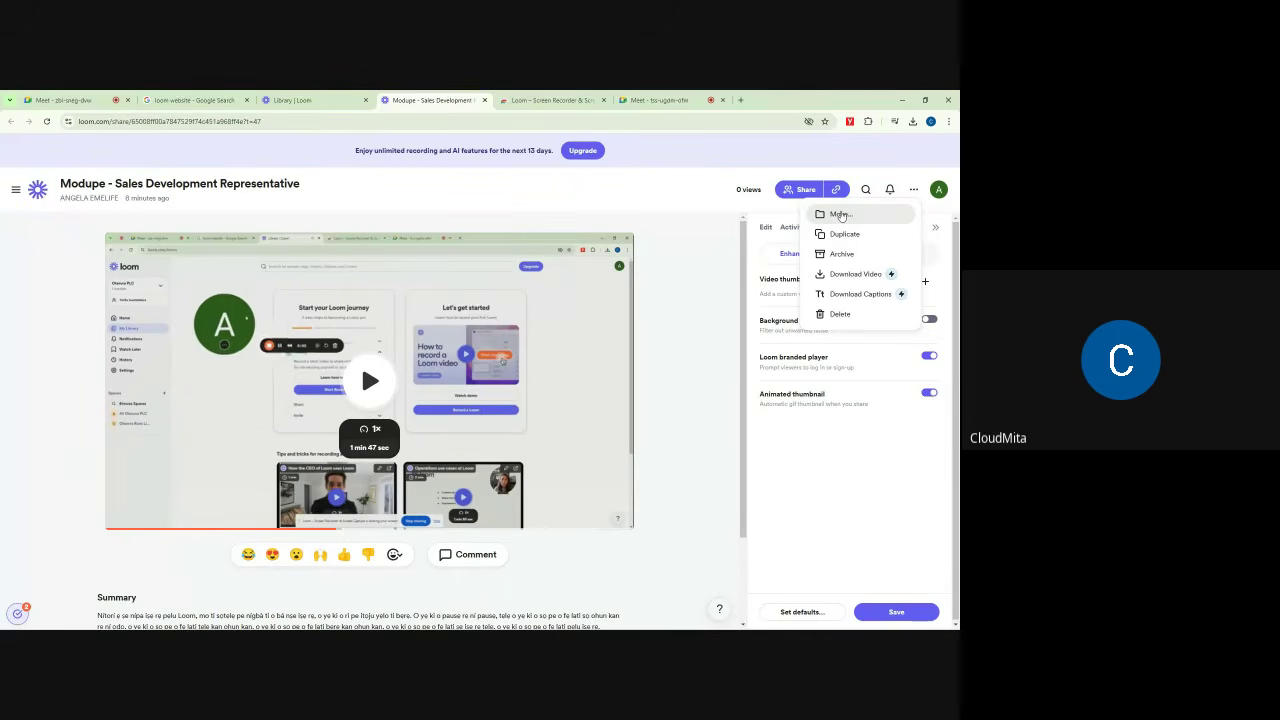
pyautogui.click(840, 214)
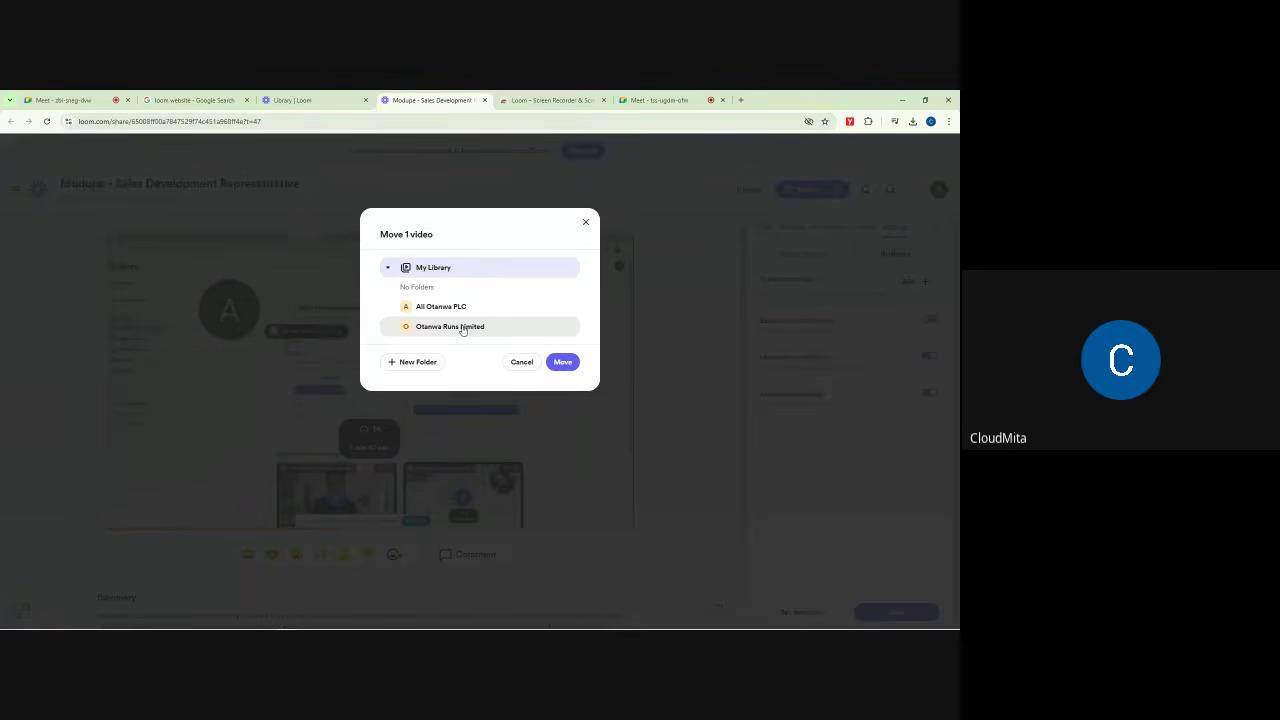
pyautogui.click(446, 330)
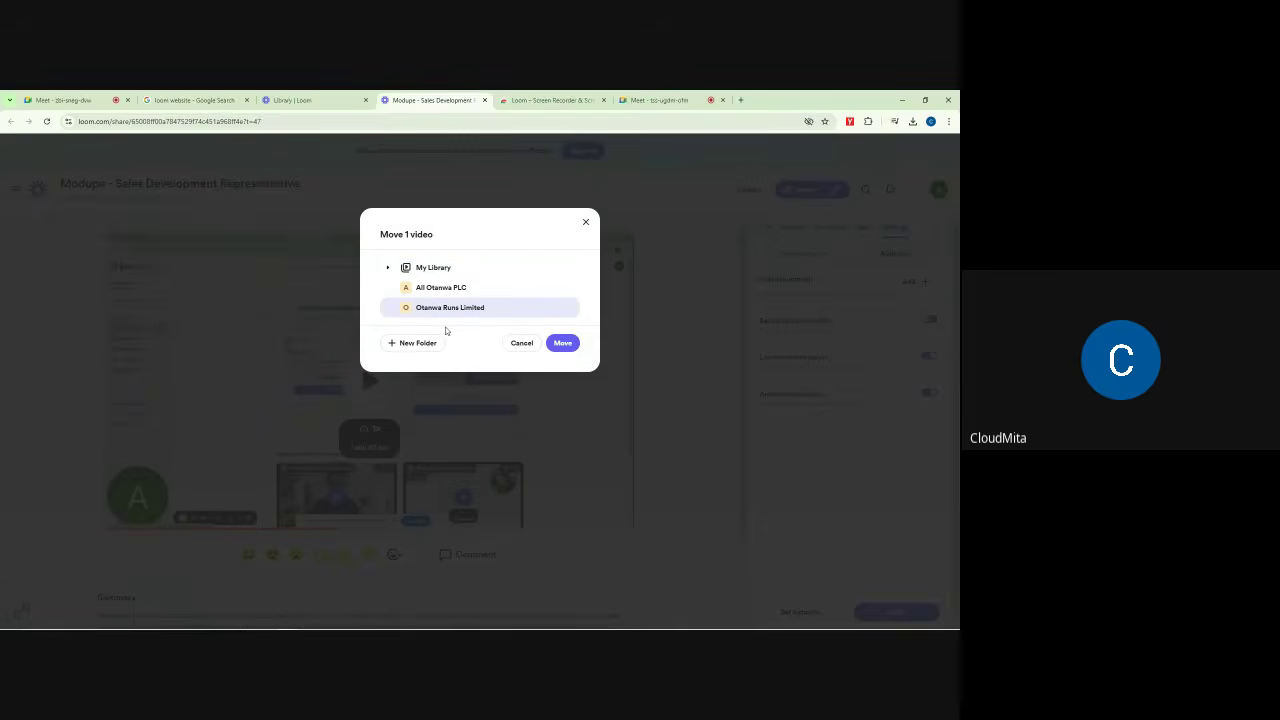
pyautogui.click(564, 343)
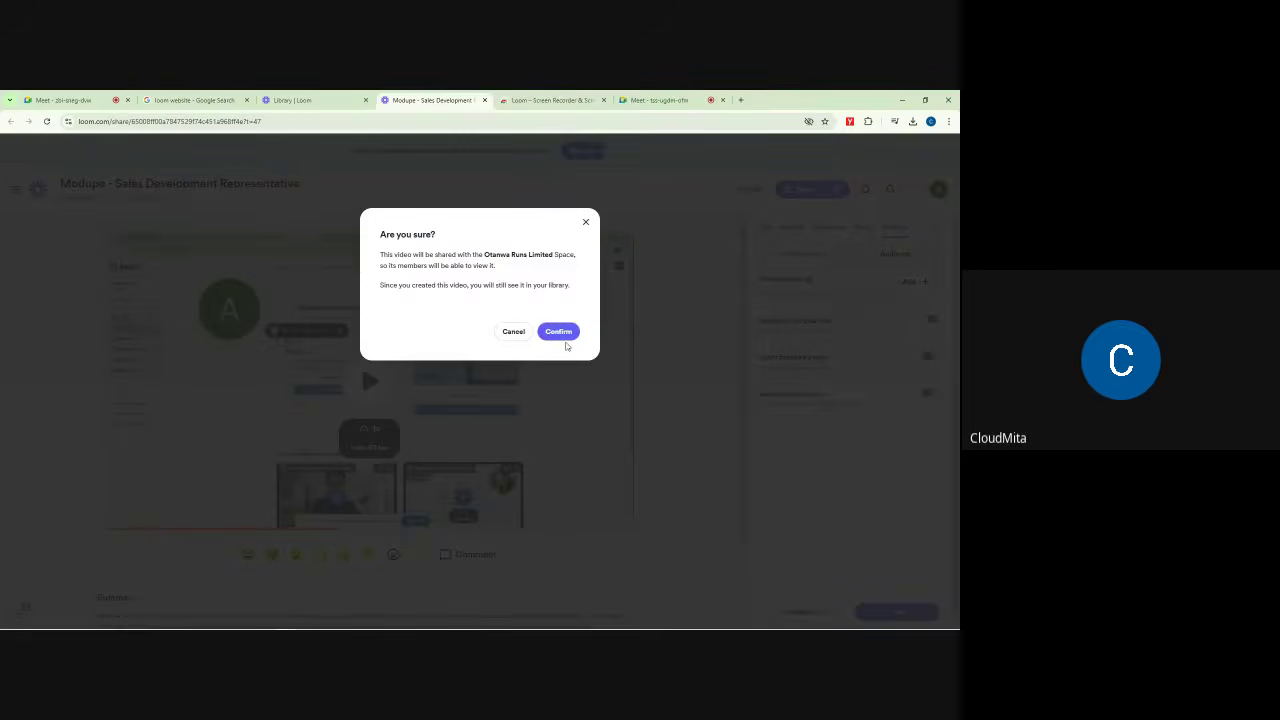
pyautogui.click(564, 336)
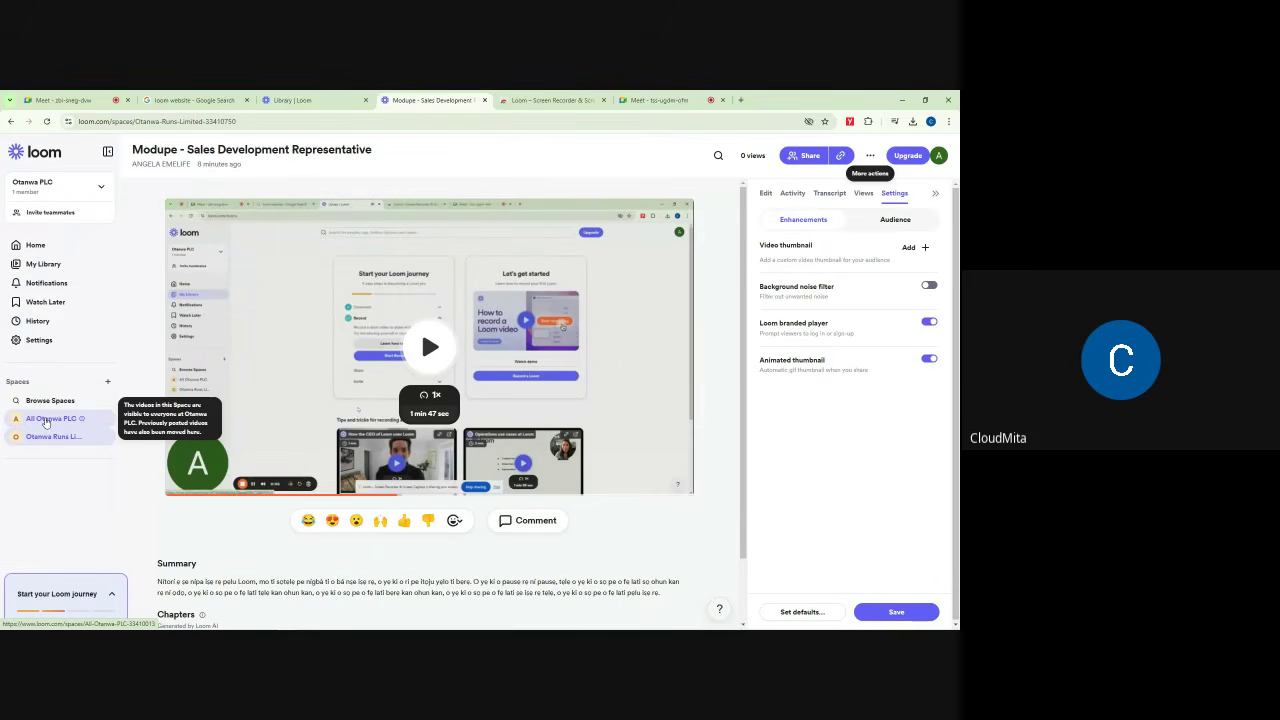
# Step: From Otanwa Runs Limited, move the video to All Otanwa PLC, unsharing it from other spaces
pyautogui.click(45, 420)
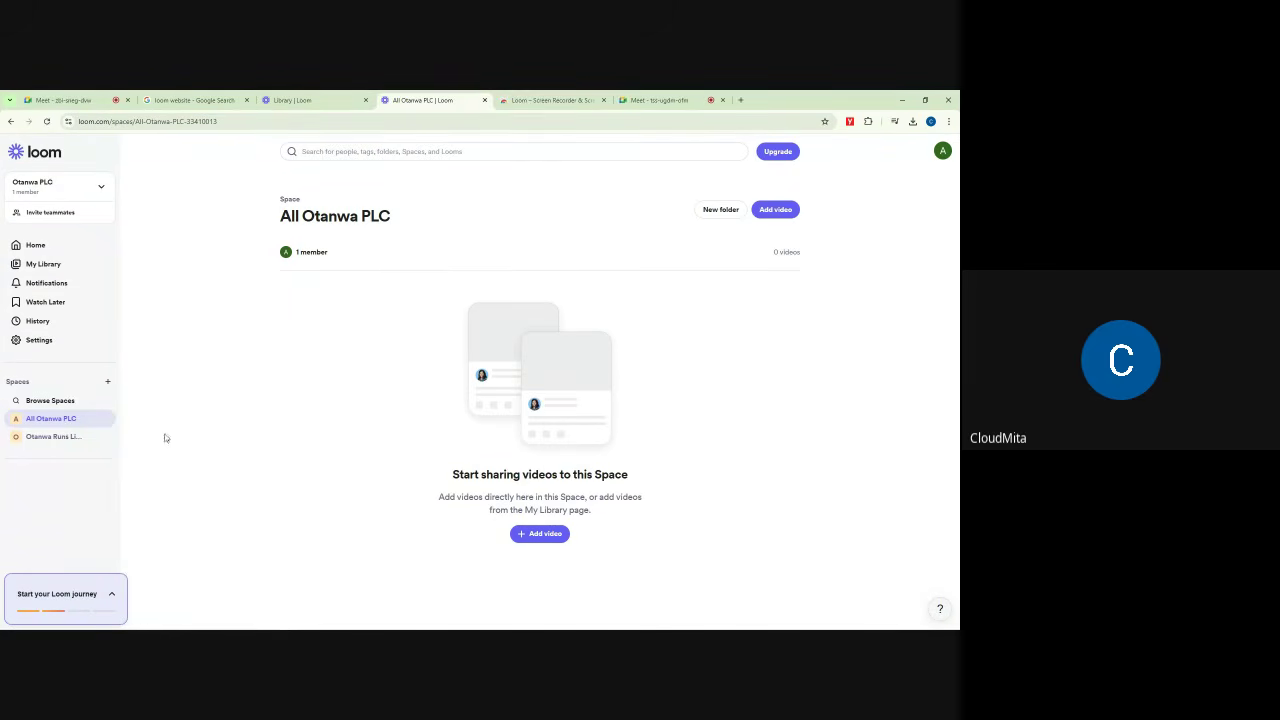
pyautogui.click(41, 440)
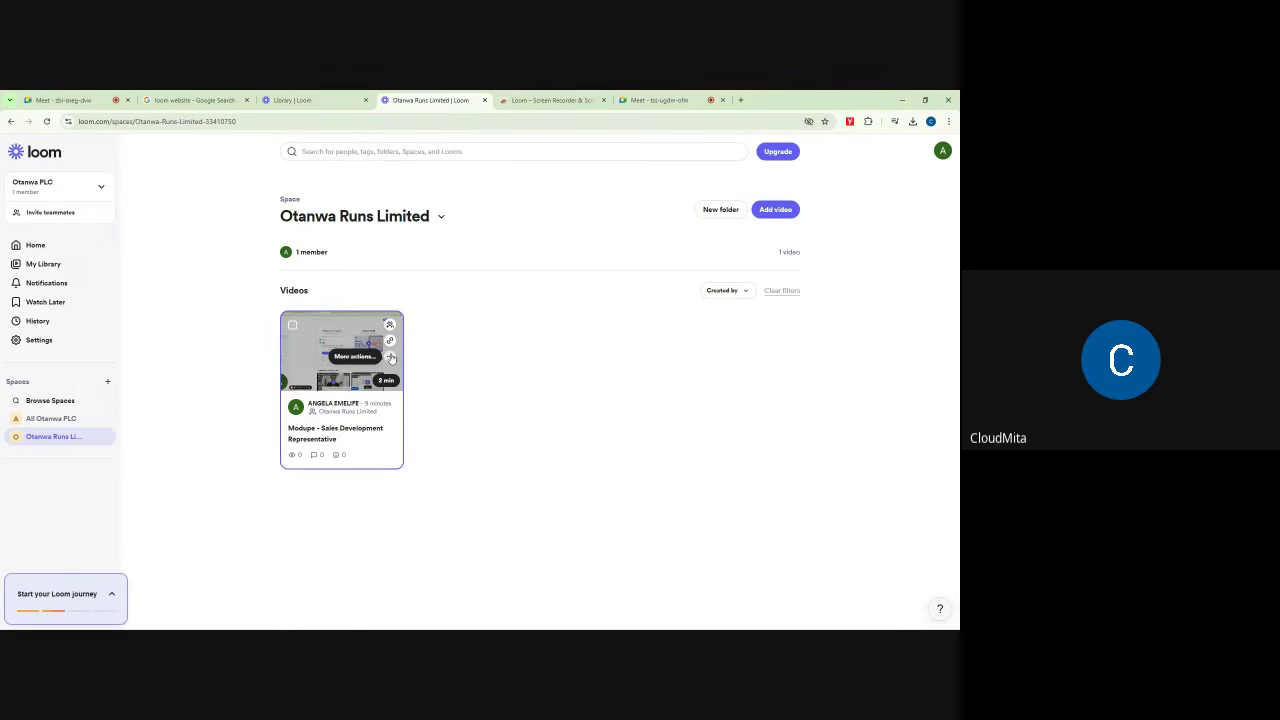
pyautogui.click(391, 358)
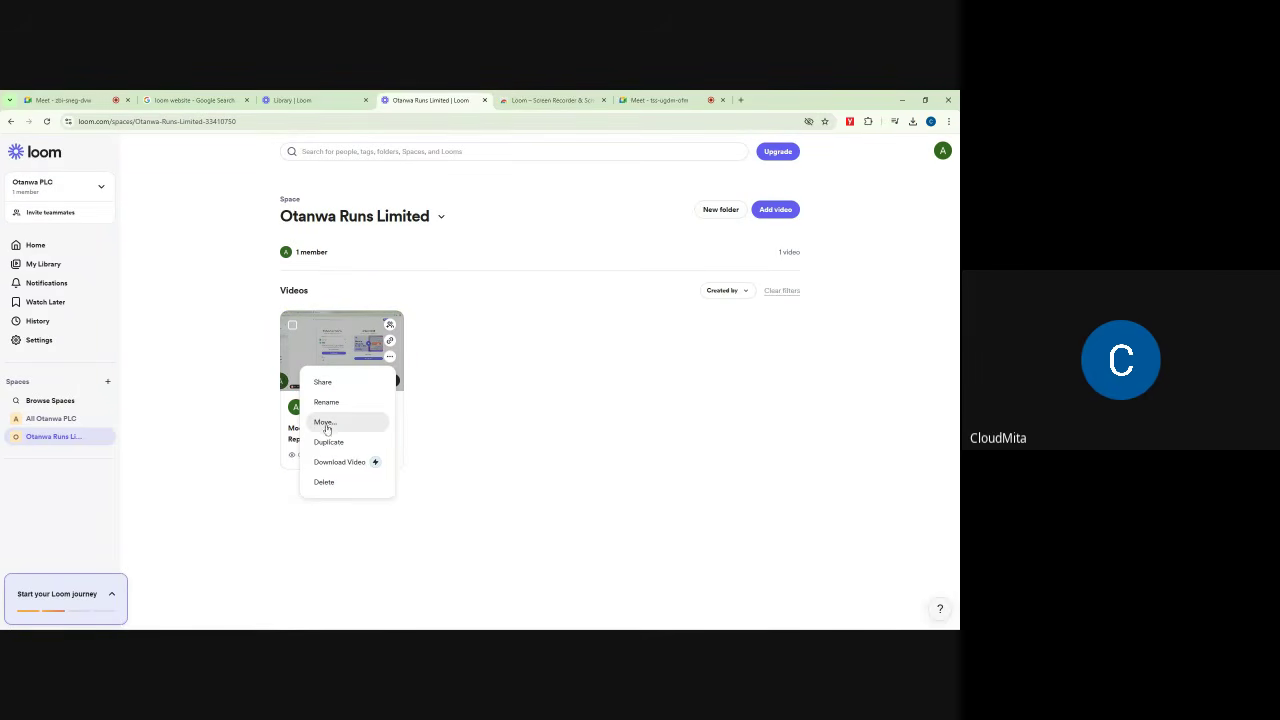
pyautogui.click(325, 424)
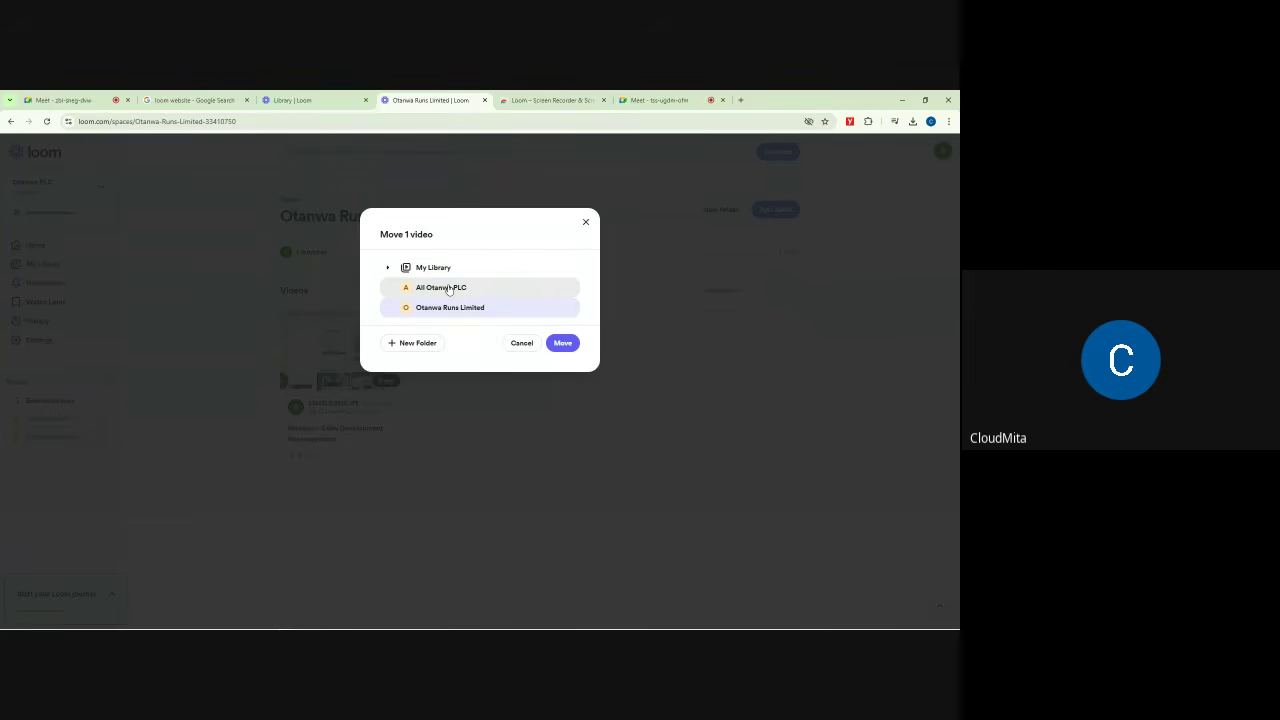
pyautogui.click(448, 288)
pyautogui.click(563, 344)
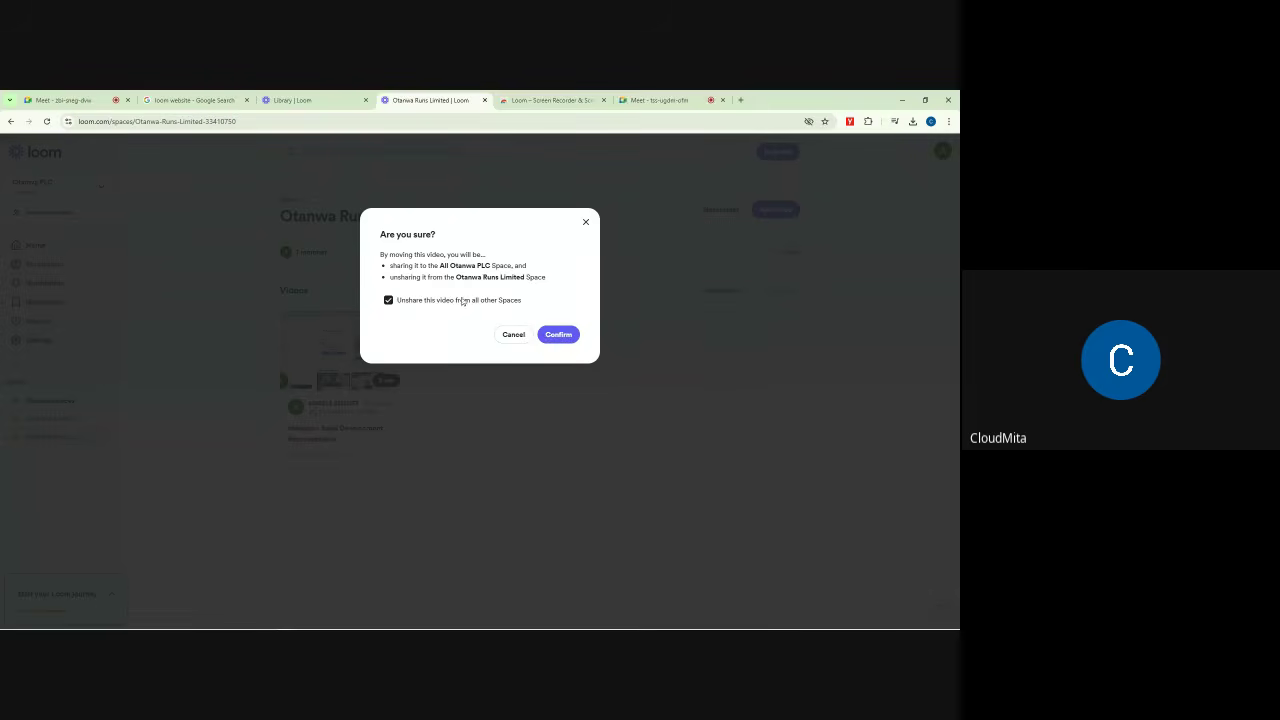
pyautogui.click(557, 336)
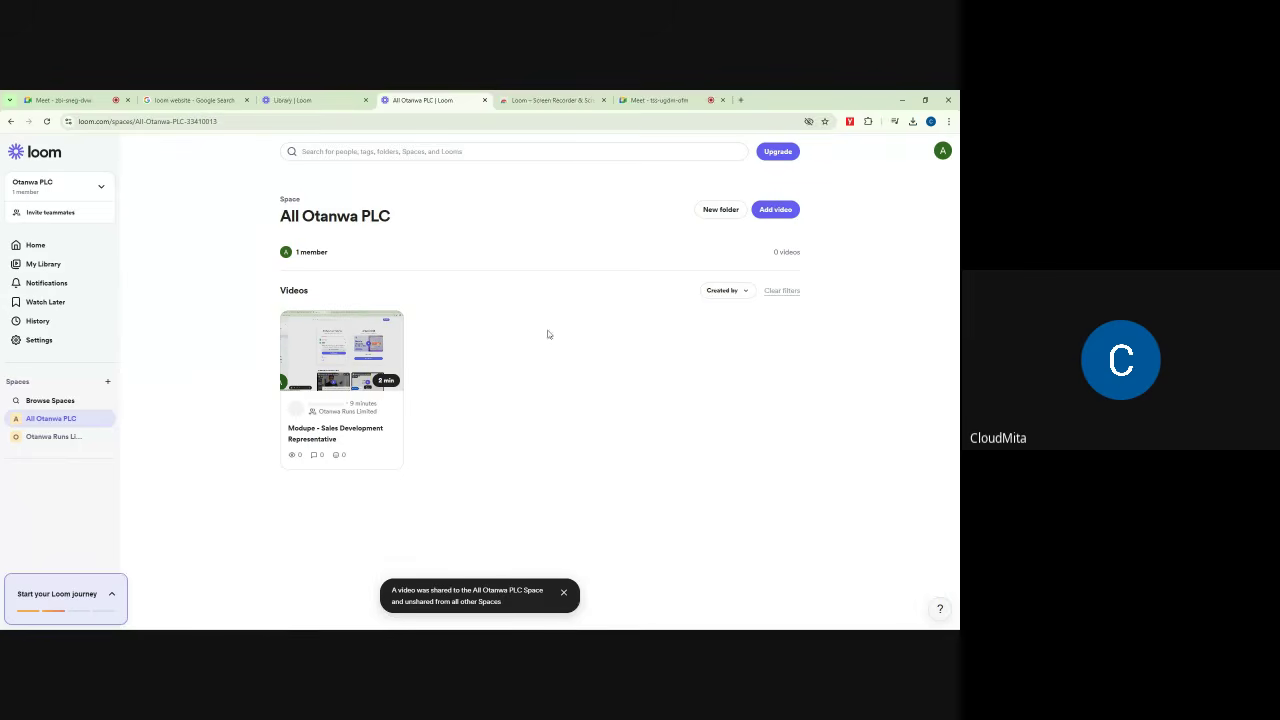
# Step: Verify Otanwa Runs Limited is now empty and return to the All Otanwa PLC space
pyautogui.moveTo(269, 223); pyautogui.dragTo(424, 223)
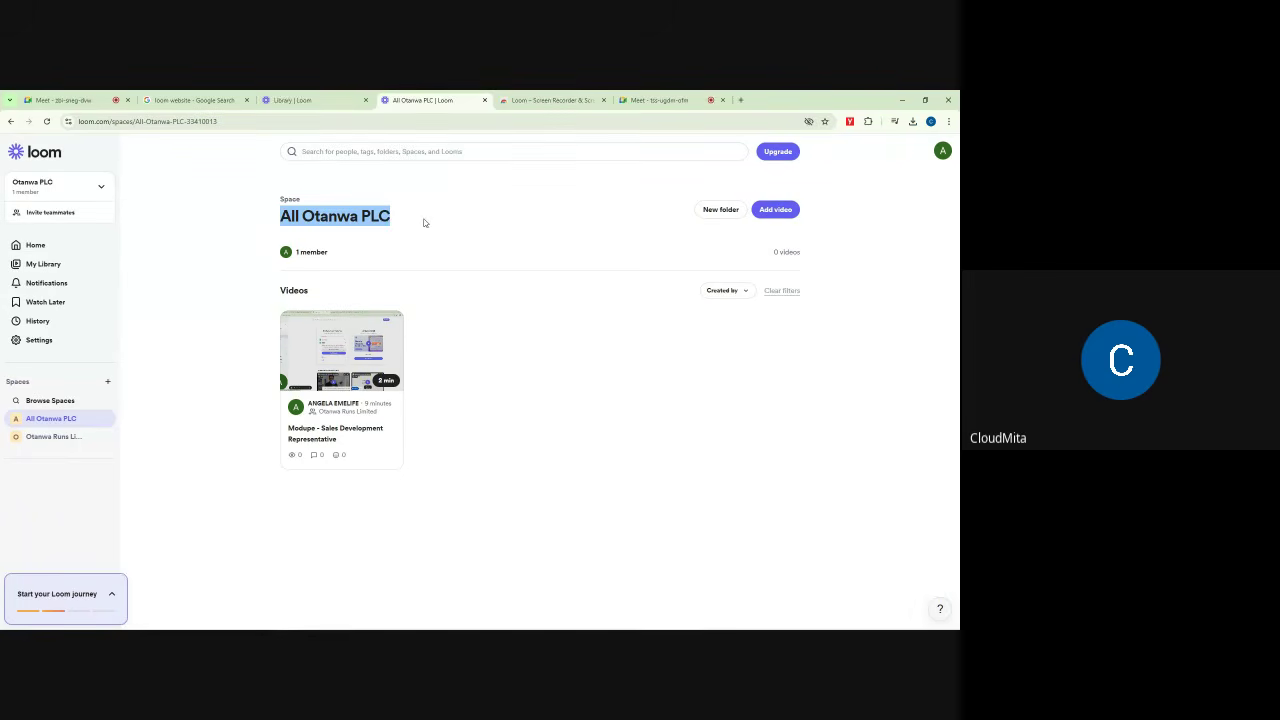
pyautogui.click(53, 436)
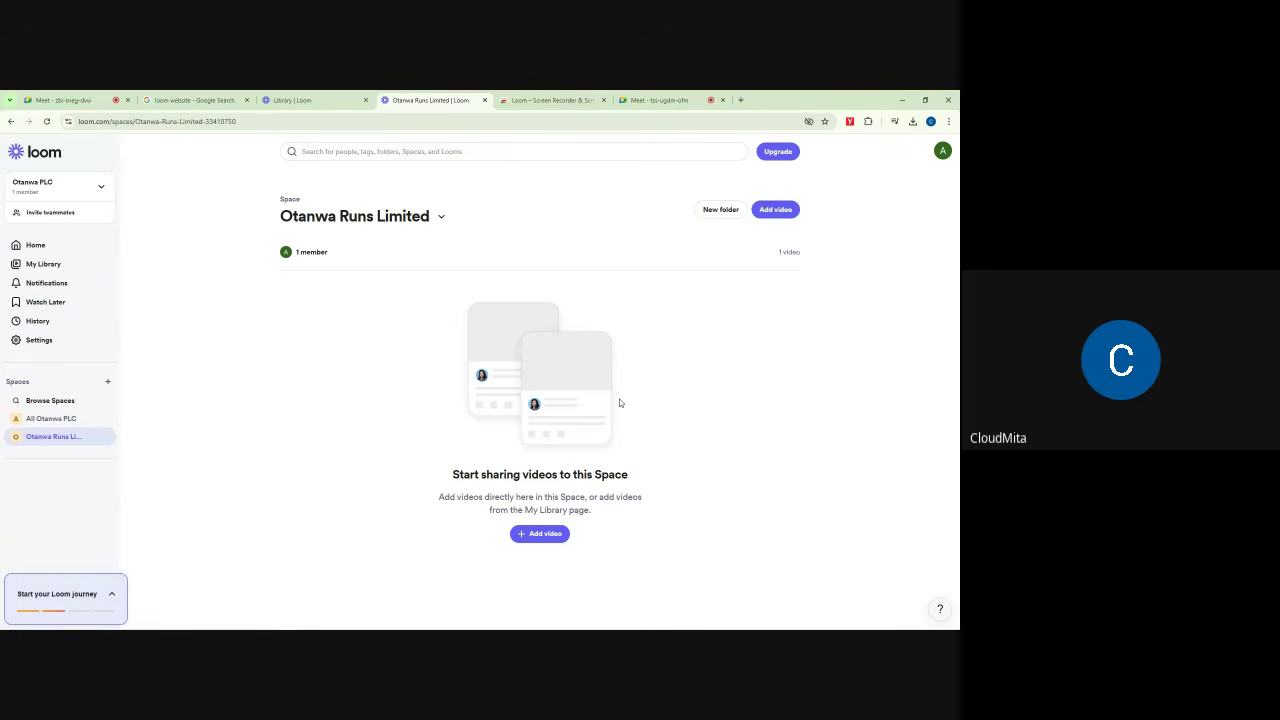
pyautogui.click(53, 420)
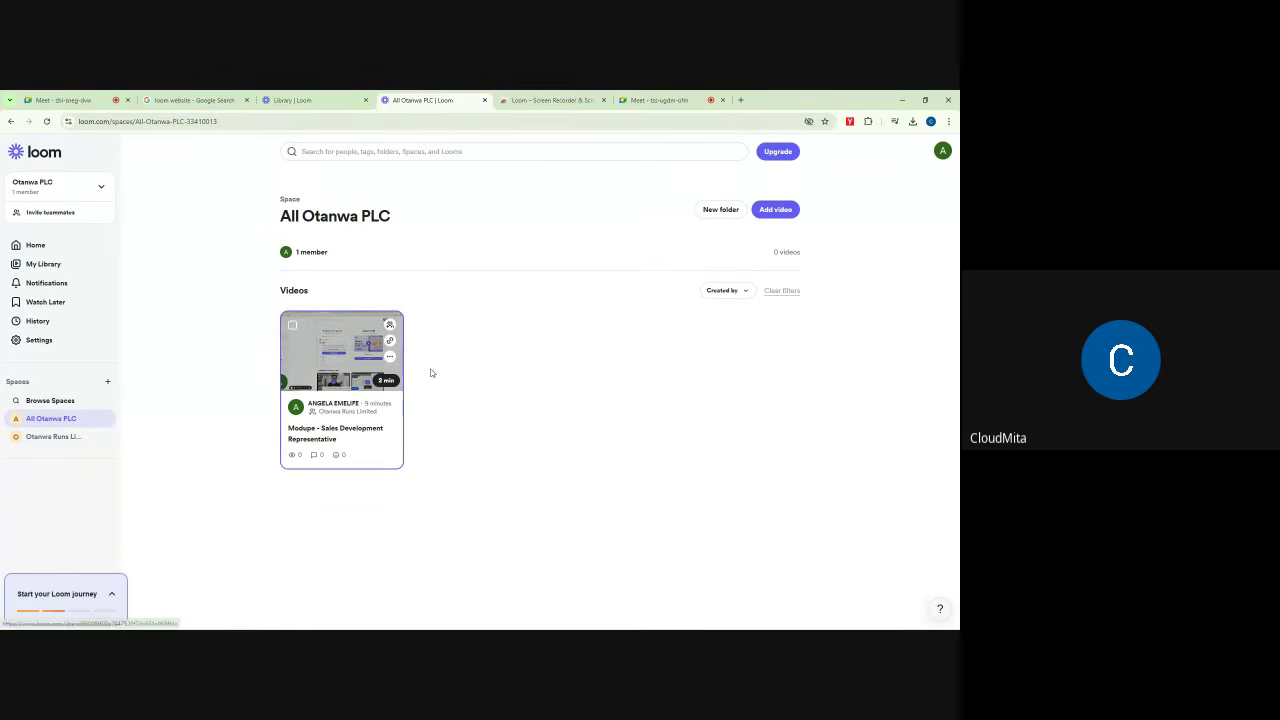
# Step: Open the video from All Otanwa PLC and duplicate it via More actions > Duplicate
pyautogui.click(337, 388)
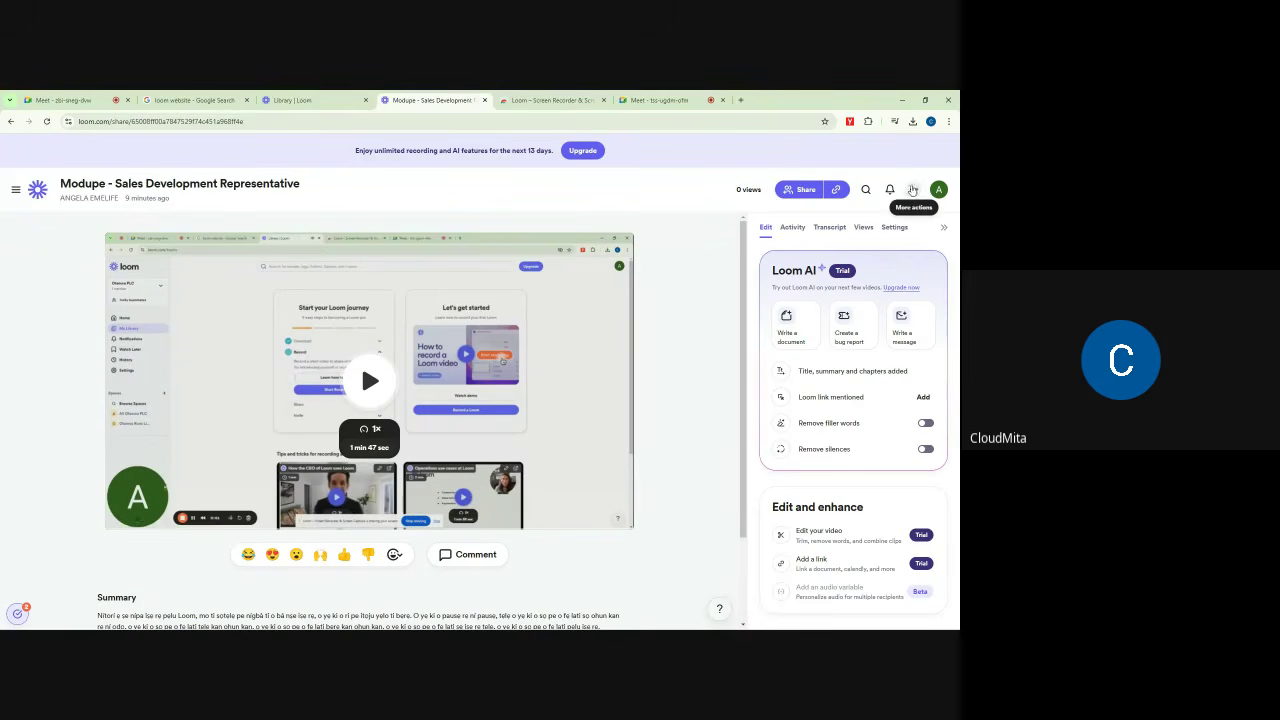
pyautogui.click(913, 191)
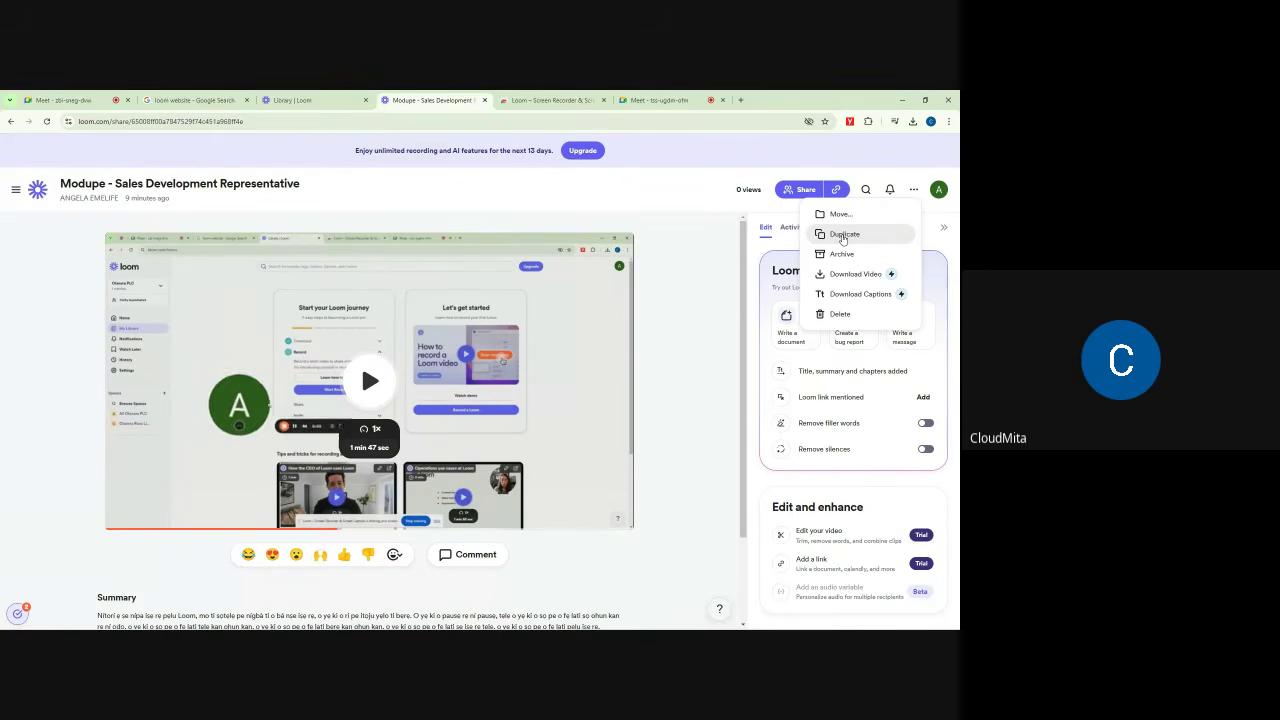
pyautogui.click(843, 238)
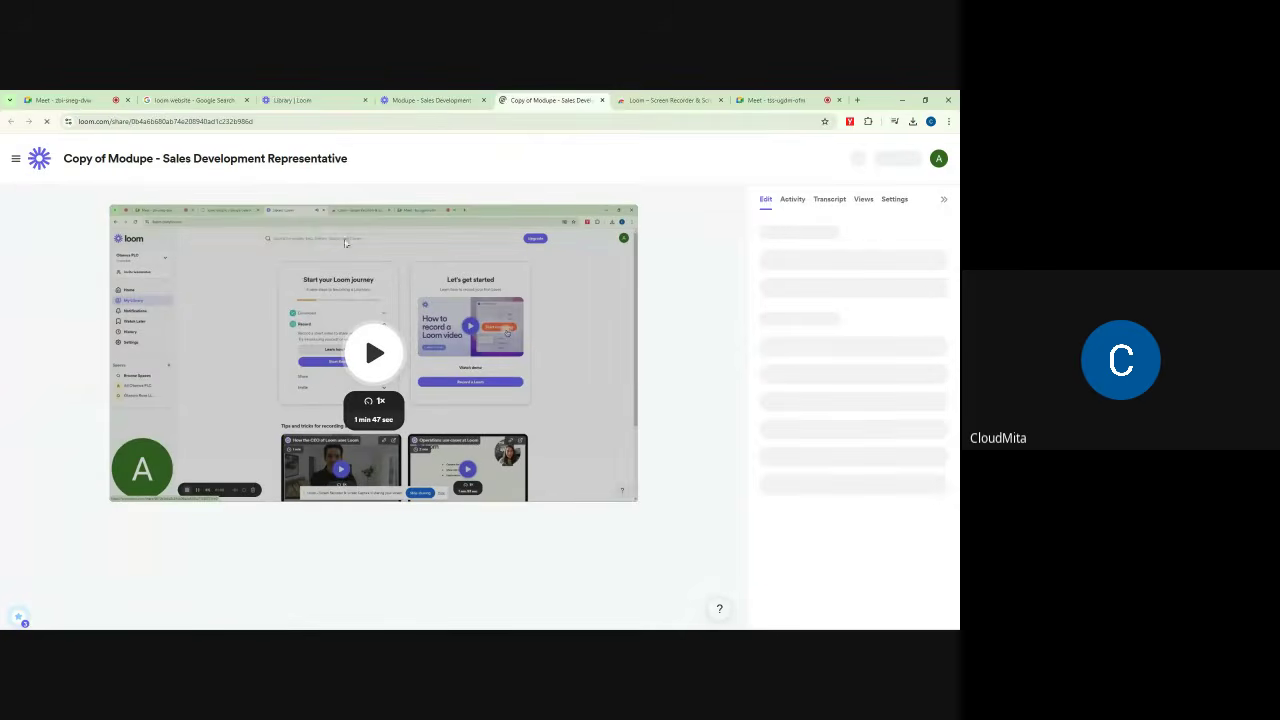
# Step: Open My Library, launch the recorder, switch the camera to Integrated Camera, then close the recorder
pyautogui.click(290, 100)
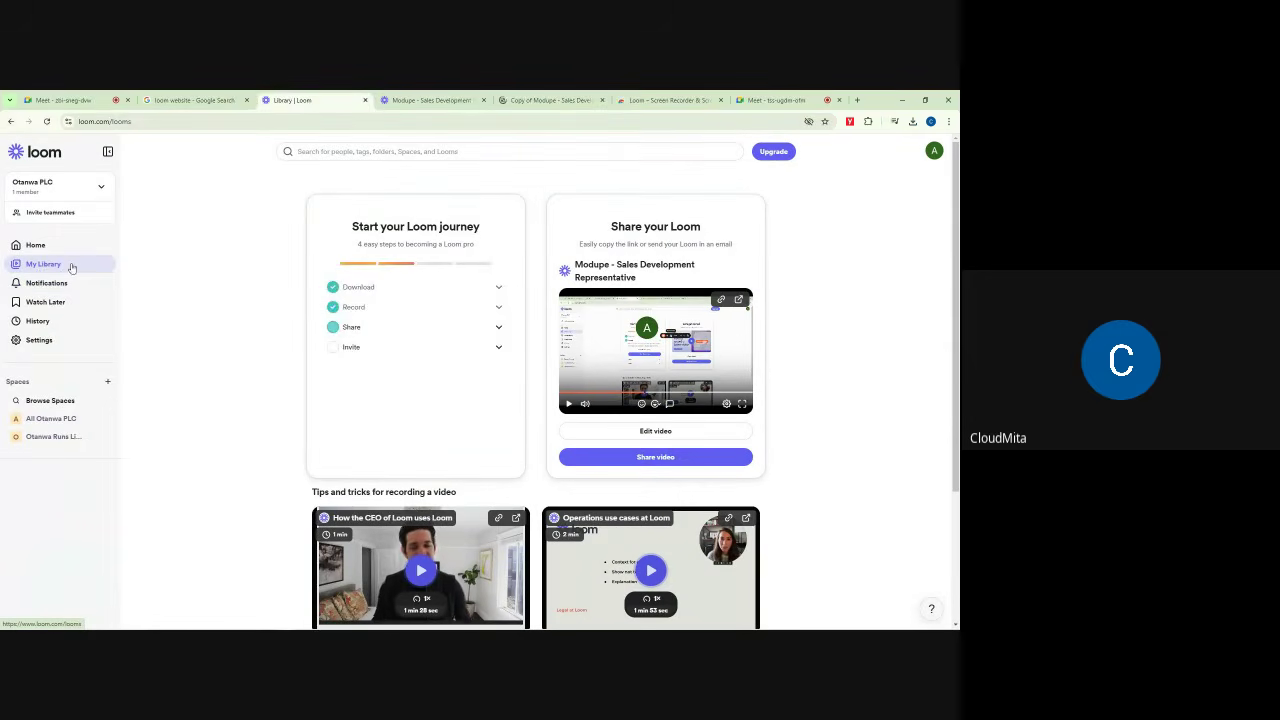
pyautogui.click(71, 266)
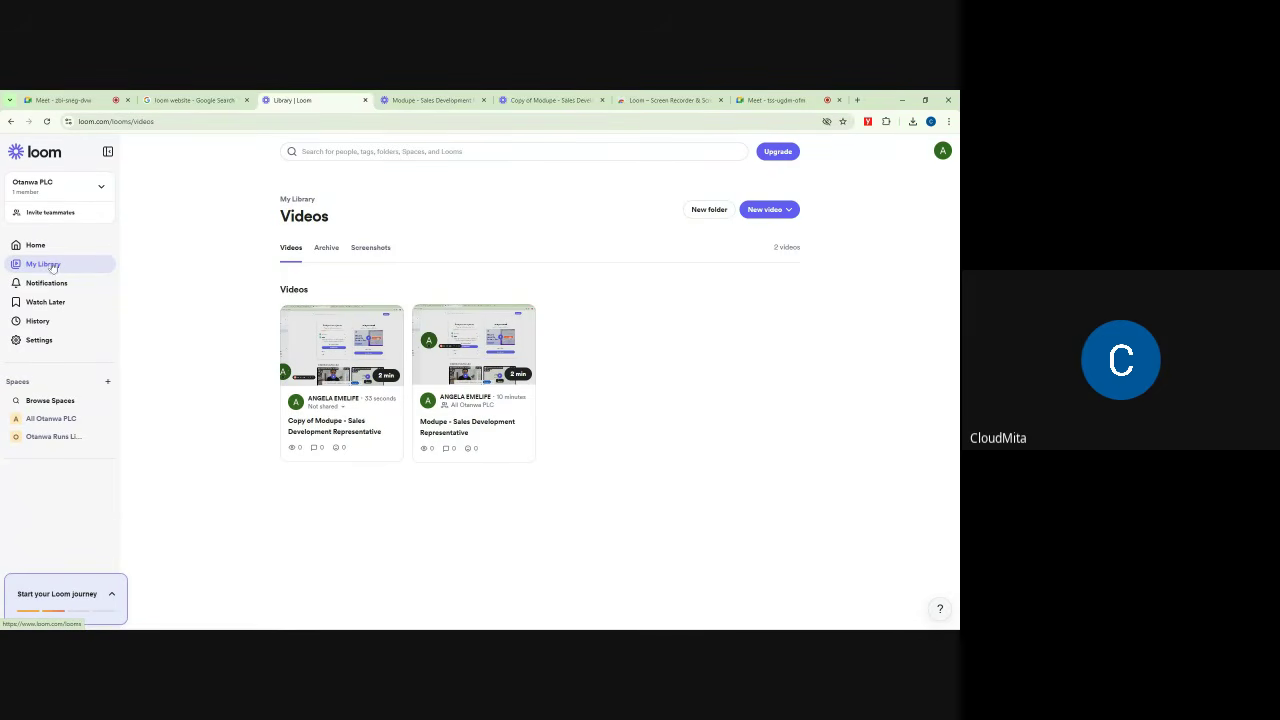
pyautogui.click(765, 212)
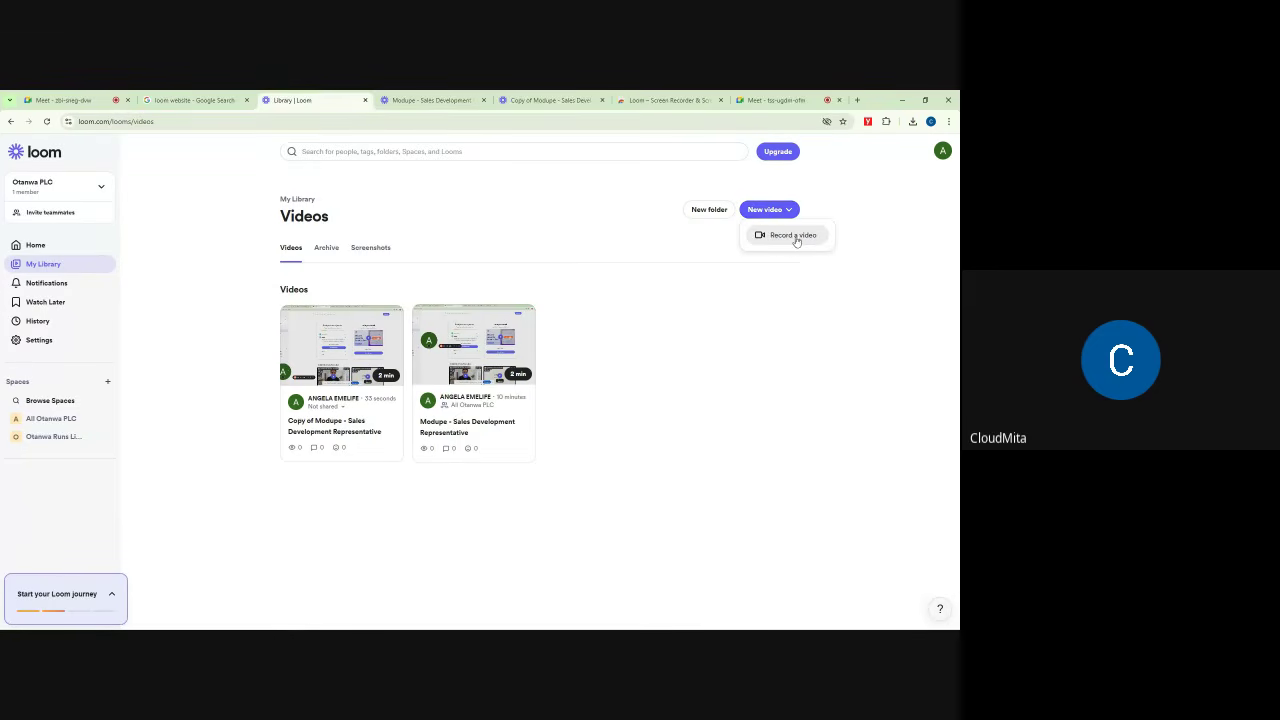
pyautogui.click(795, 237)
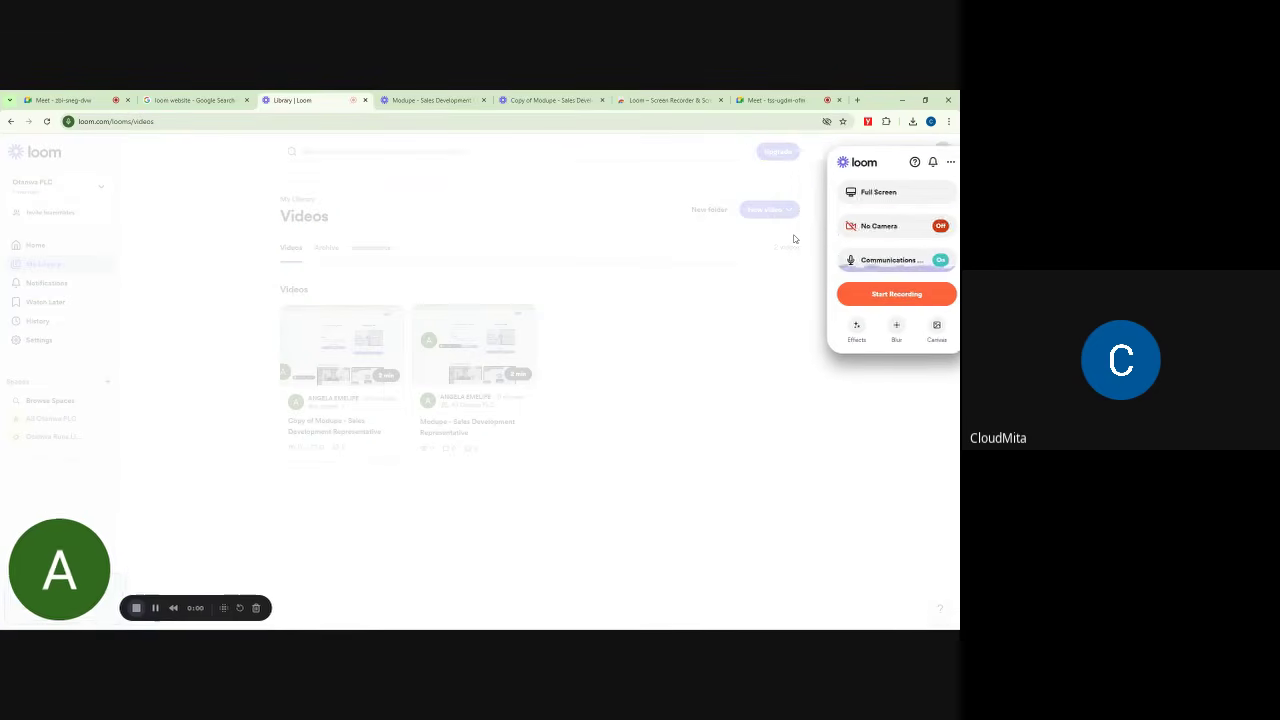
pyautogui.click(894, 226)
pyautogui.click(726, 251)
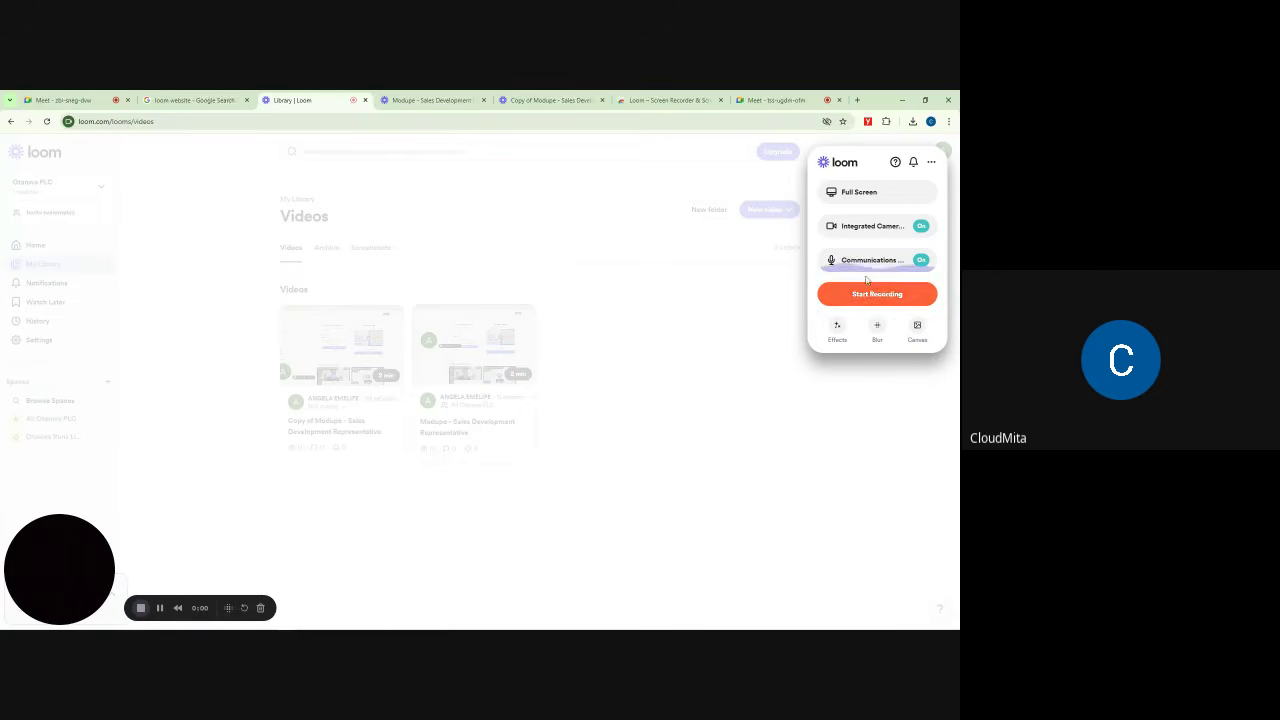
pyautogui.click(763, 175)
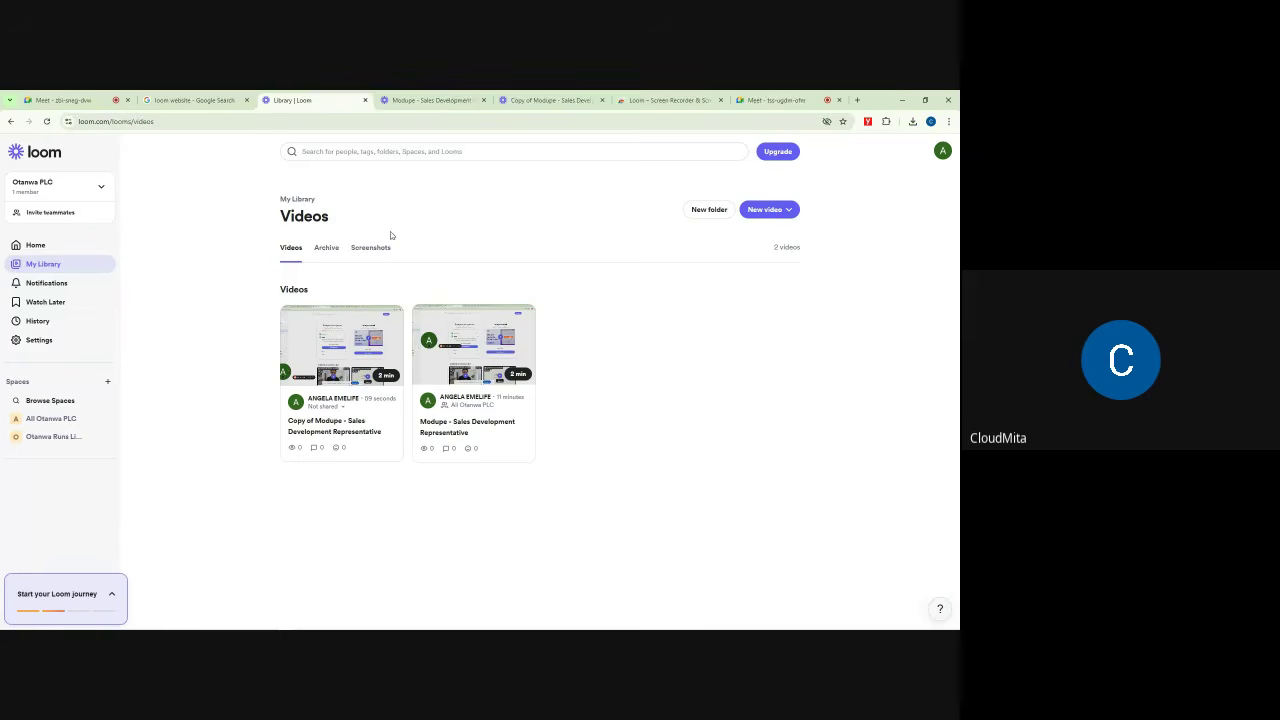
# Step: Close the Meet call's in-call messages panel so the grid fills the call, then return to the Loom library
pyautogui.click(775, 100)
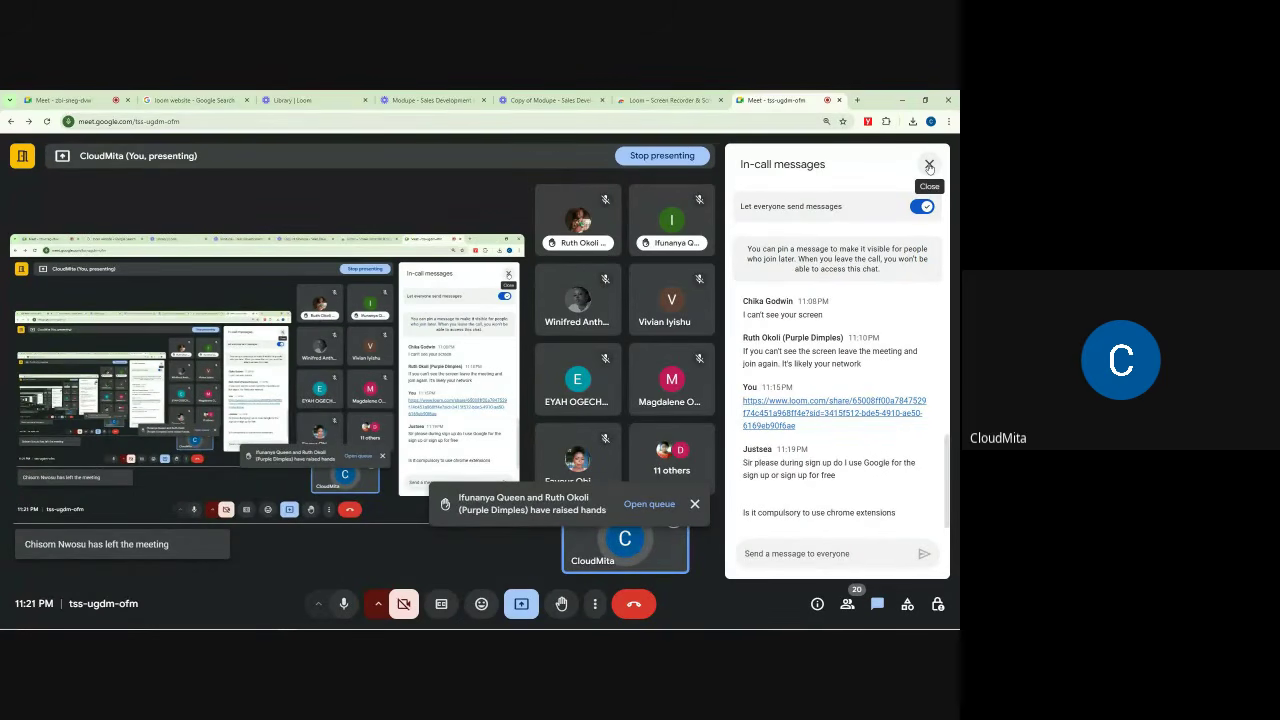
pyautogui.click(929, 165)
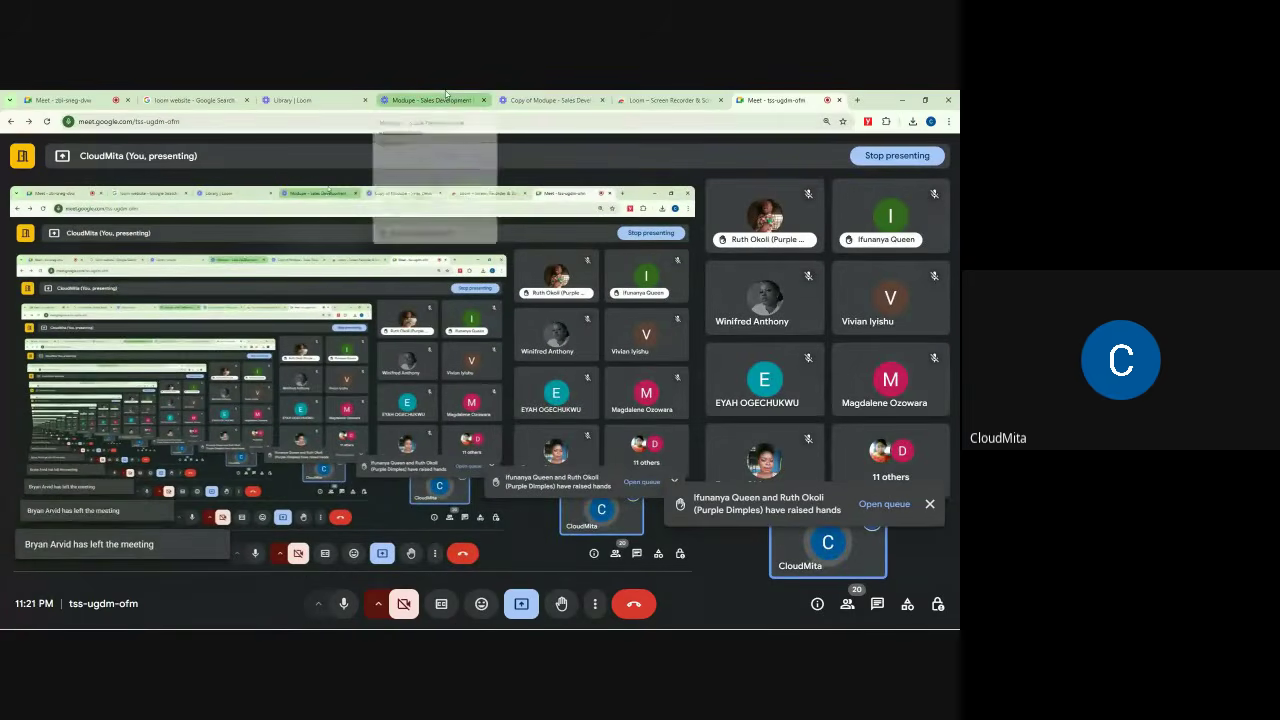
pyautogui.click(331, 96)
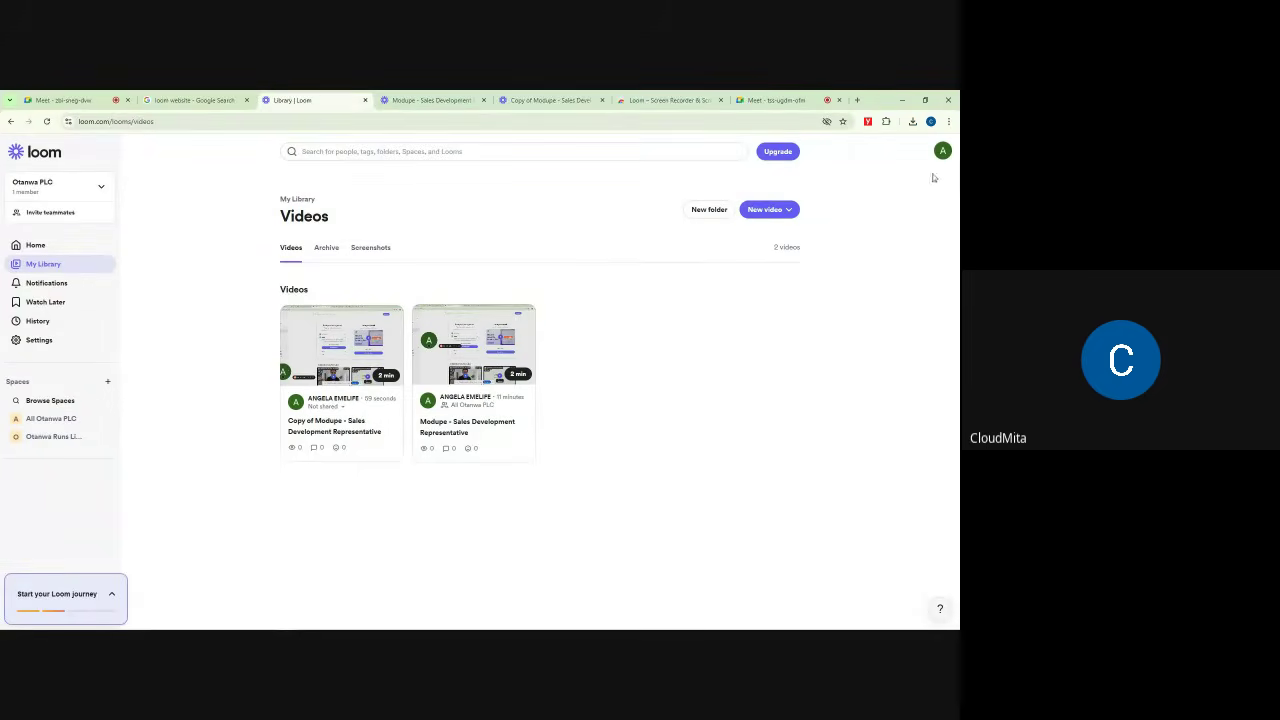
# Step: Remove the Loom – Screen Recorder & Screen Capture extension from Chrome
pyautogui.click(887, 122)
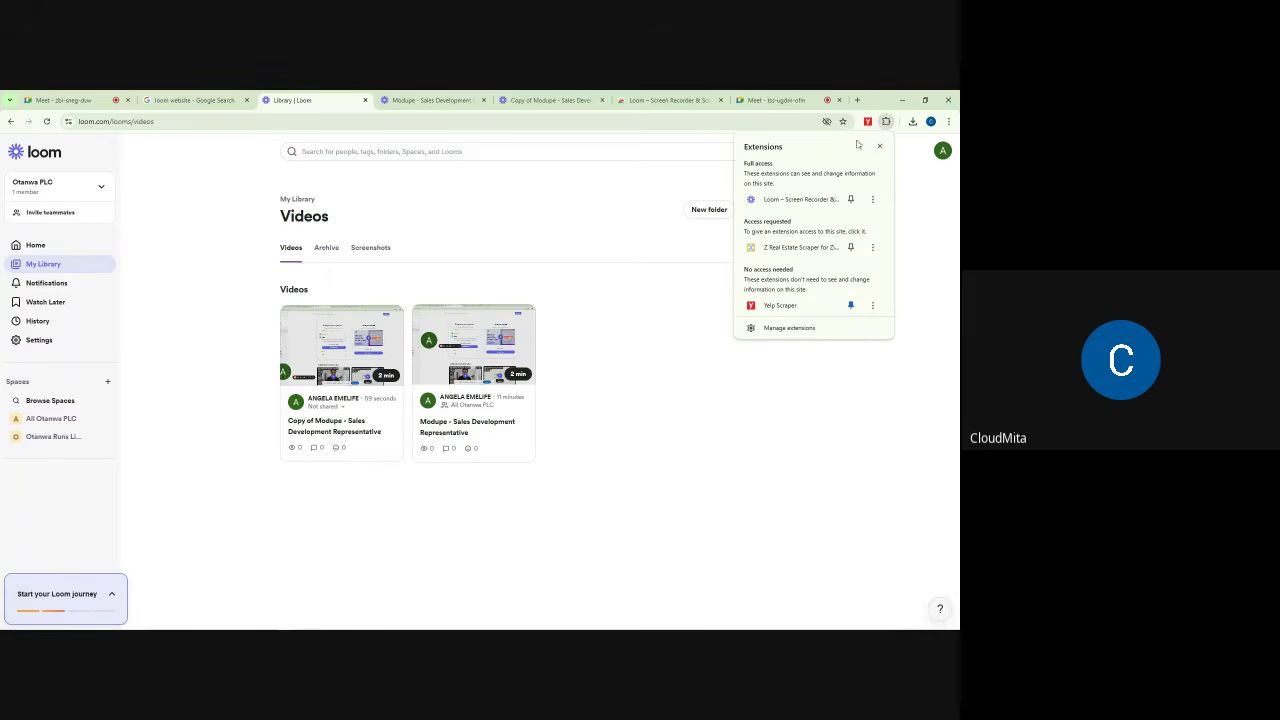
pyautogui.click(873, 200)
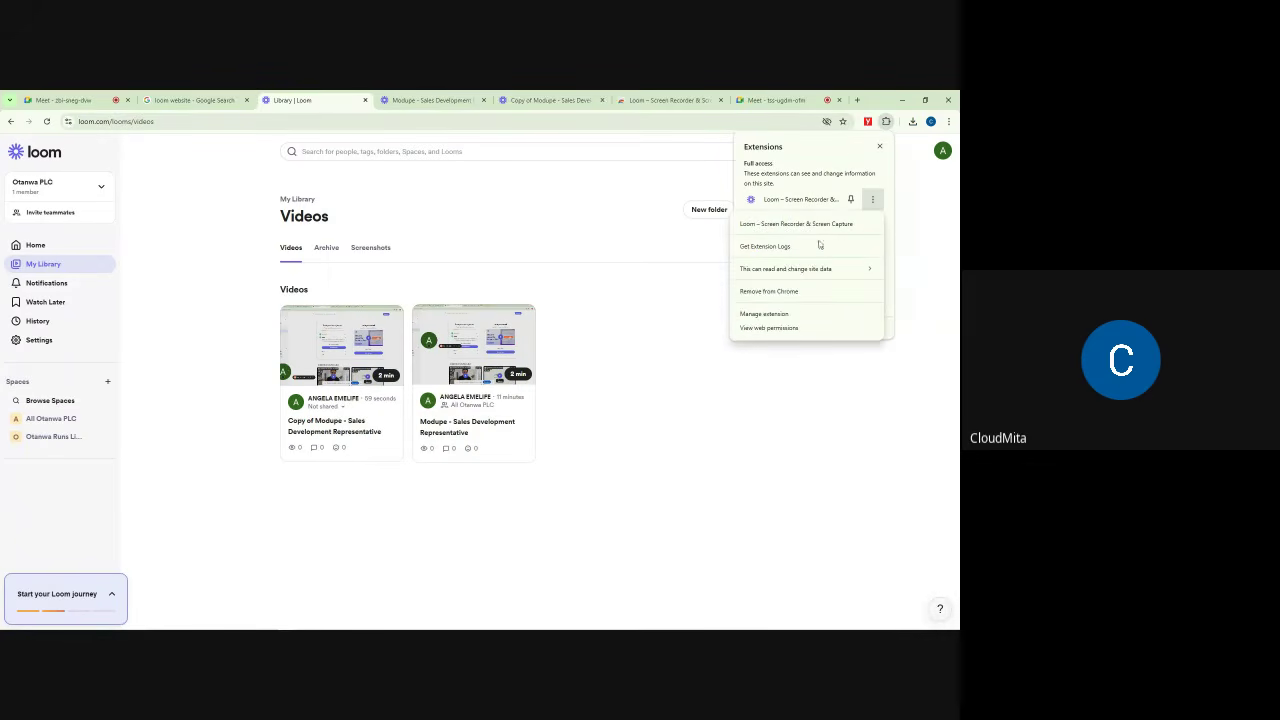
pyautogui.click(769, 292)
pyautogui.click(802, 209)
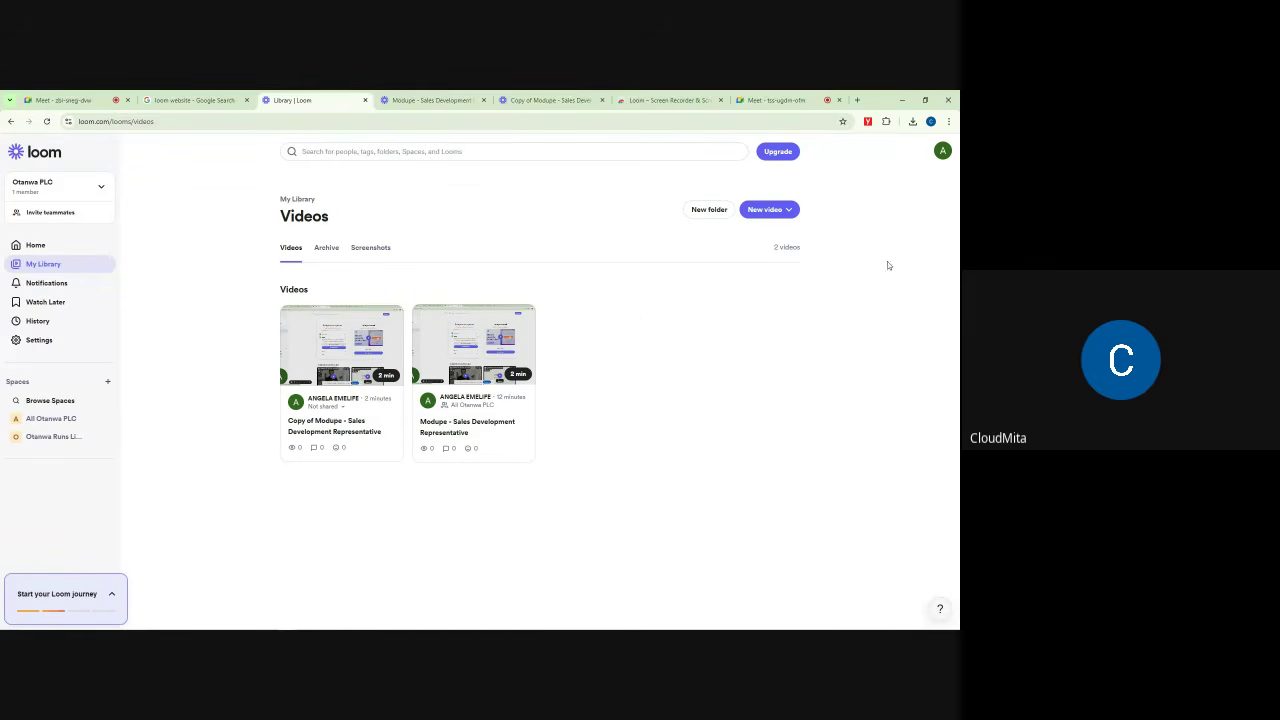
# Step: Launch the recorder from My Library with New video > Record a video
pyautogui.click(760, 212)
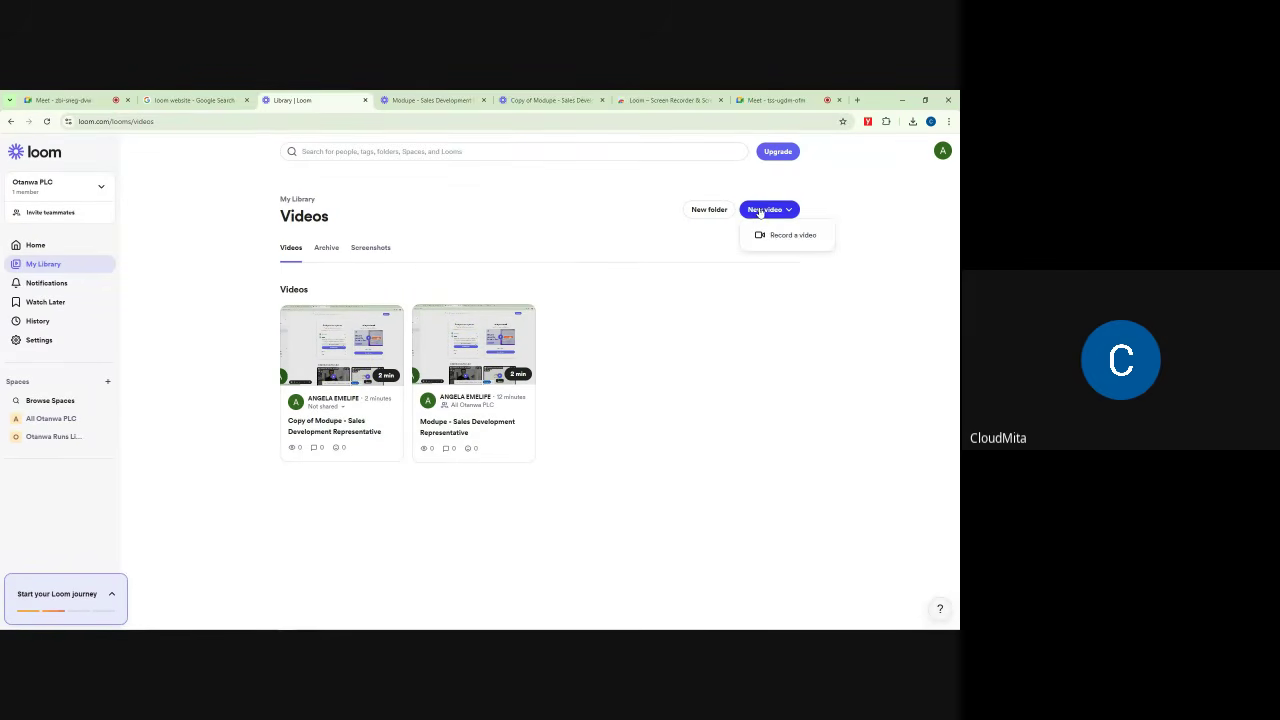
pyautogui.click(785, 237)
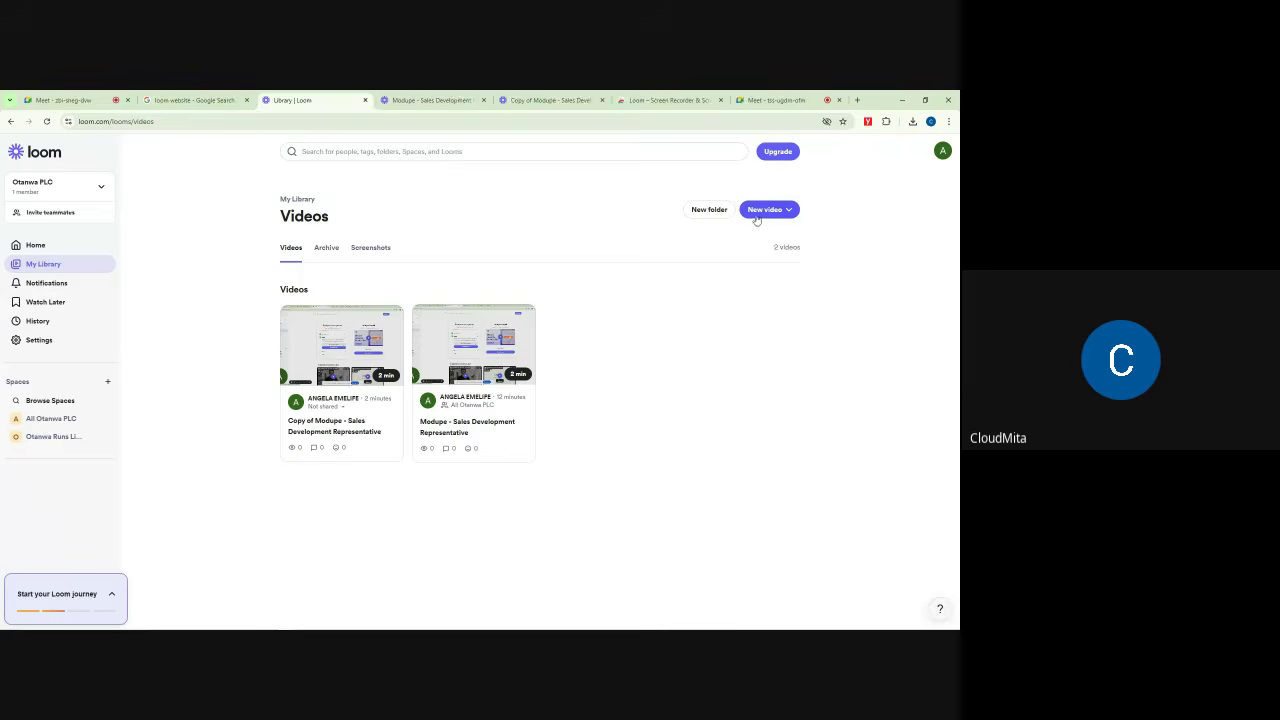
pyautogui.click(759, 216)
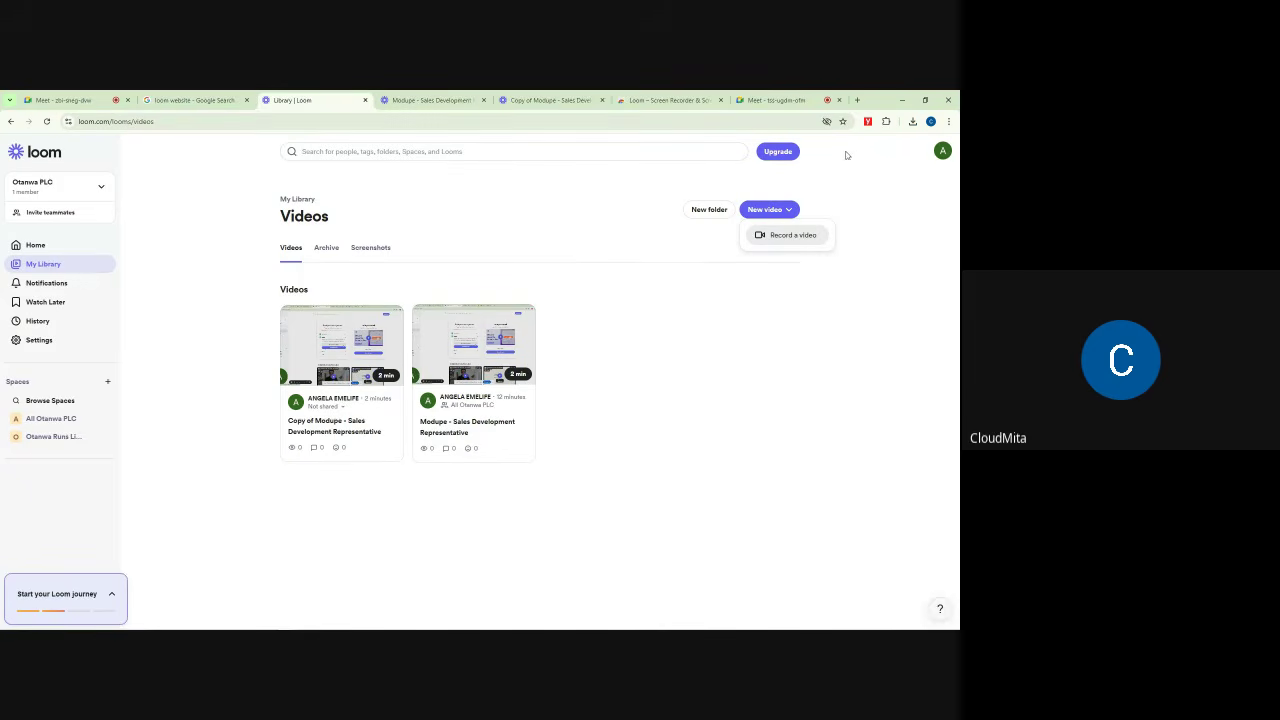
pyautogui.click(765, 235)
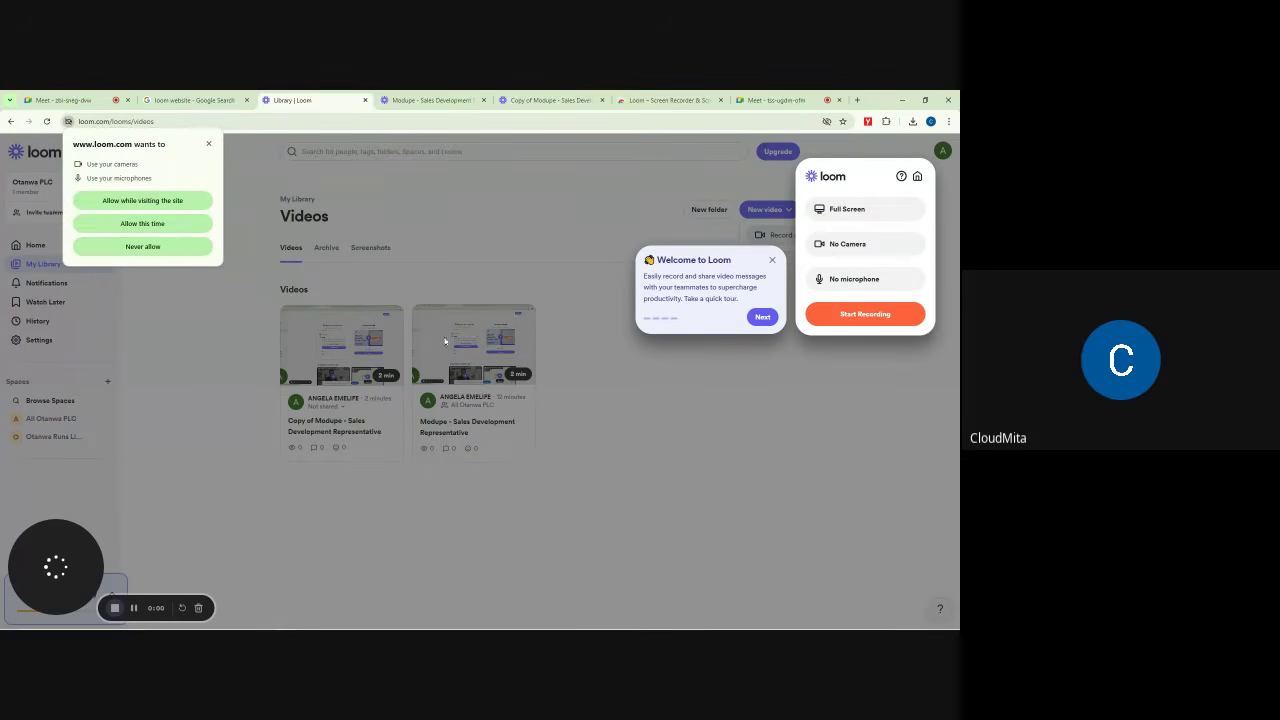
# Step: Skip the Loom welcome tour, dismiss the camera and microphone prompt, and start recording
pyautogui.click(762, 318)
pyautogui.click(774, 262)
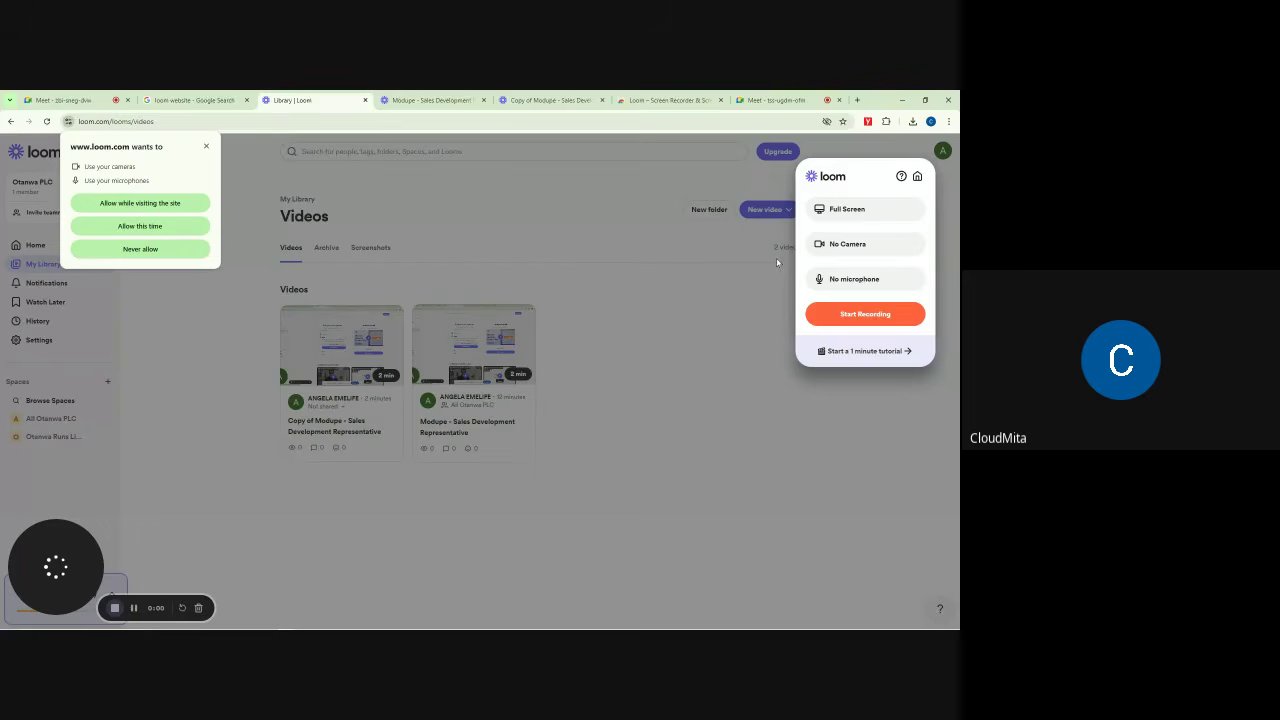
pyautogui.click(208, 146)
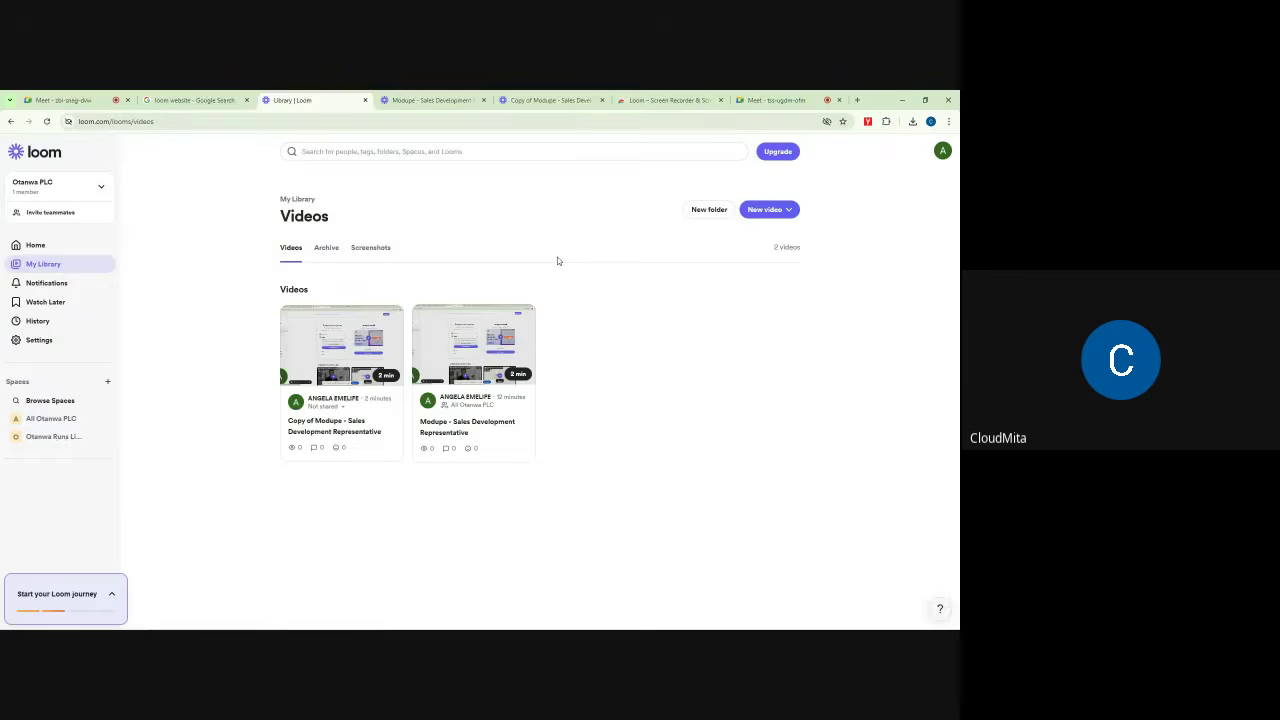
pyautogui.click(60, 100)
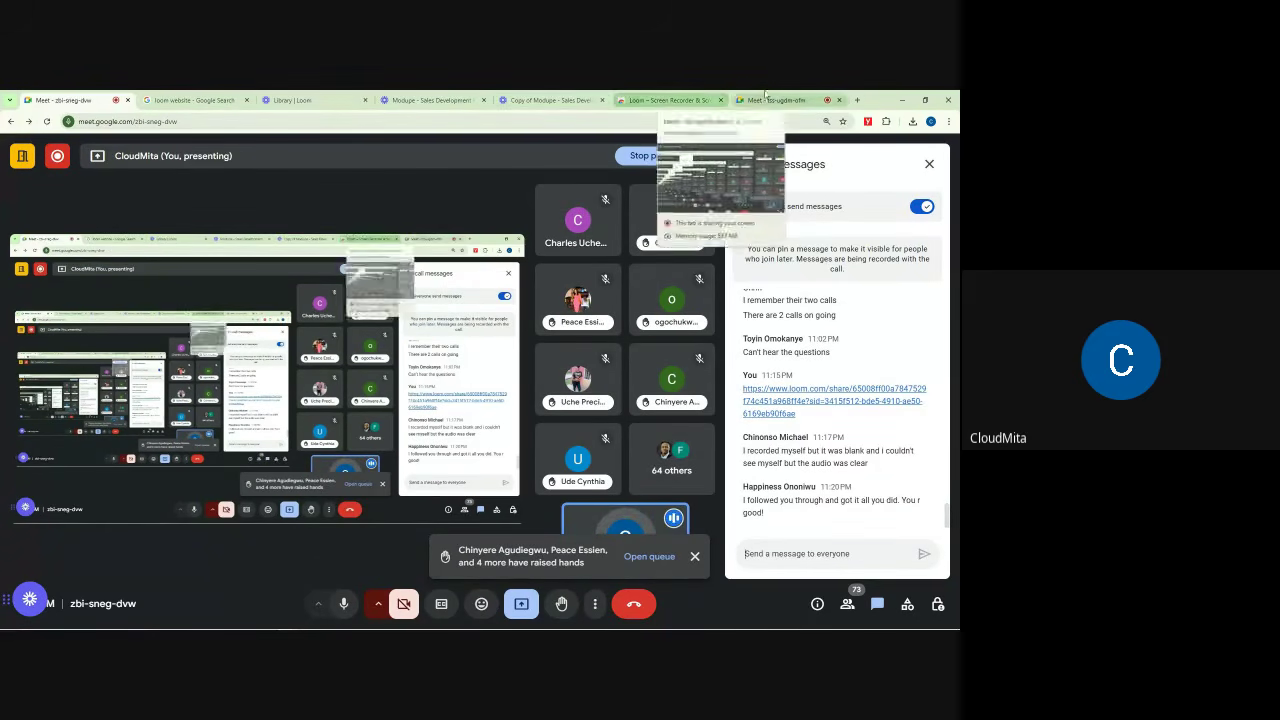
# Step: In the tss-ugdm-ofm meeting, dismiss the raised-hands alert and let contributors turn on microphones
pyautogui.click(770, 100)
pyautogui.click(877, 604)
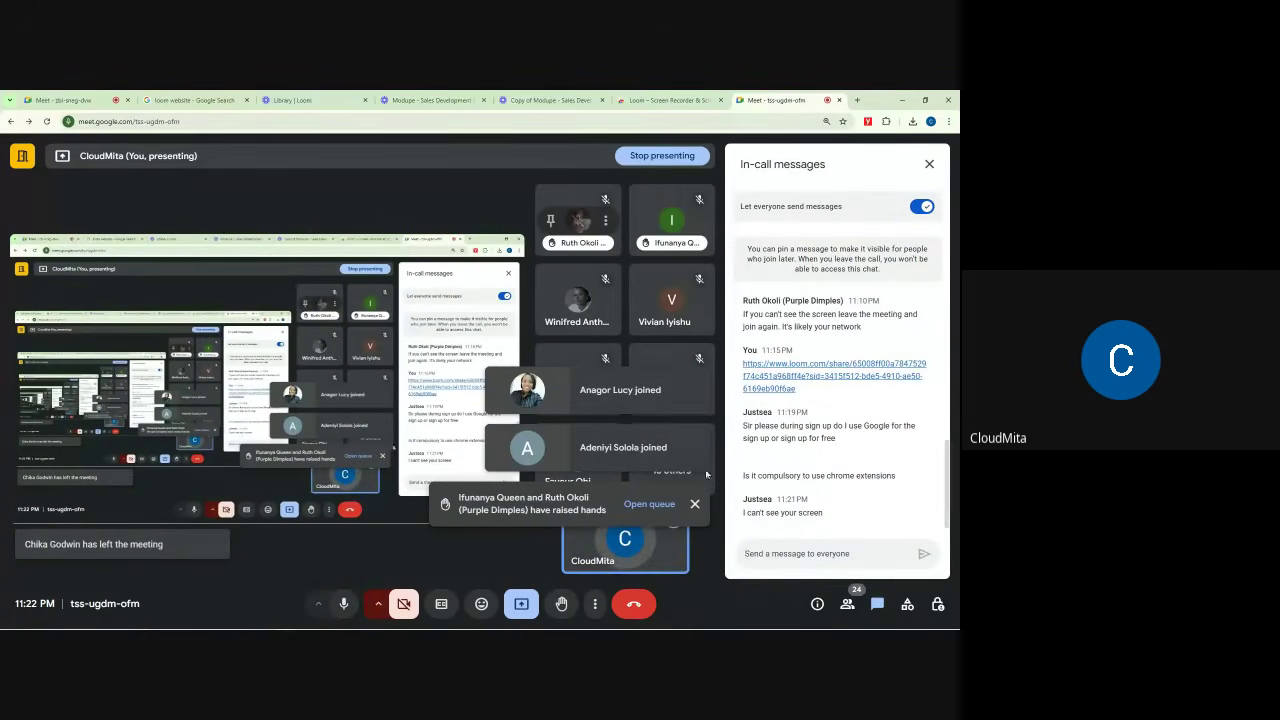
pyautogui.click(694, 509)
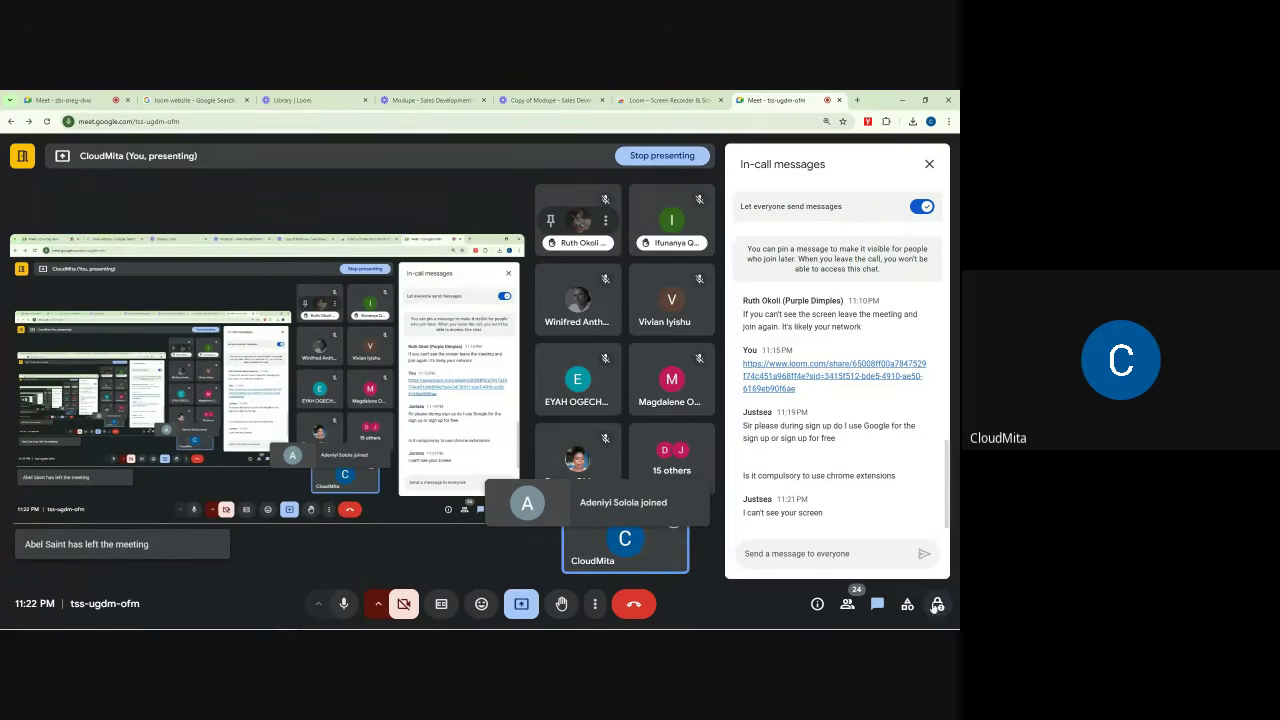
pyautogui.click(937, 604)
pyautogui.click(922, 427)
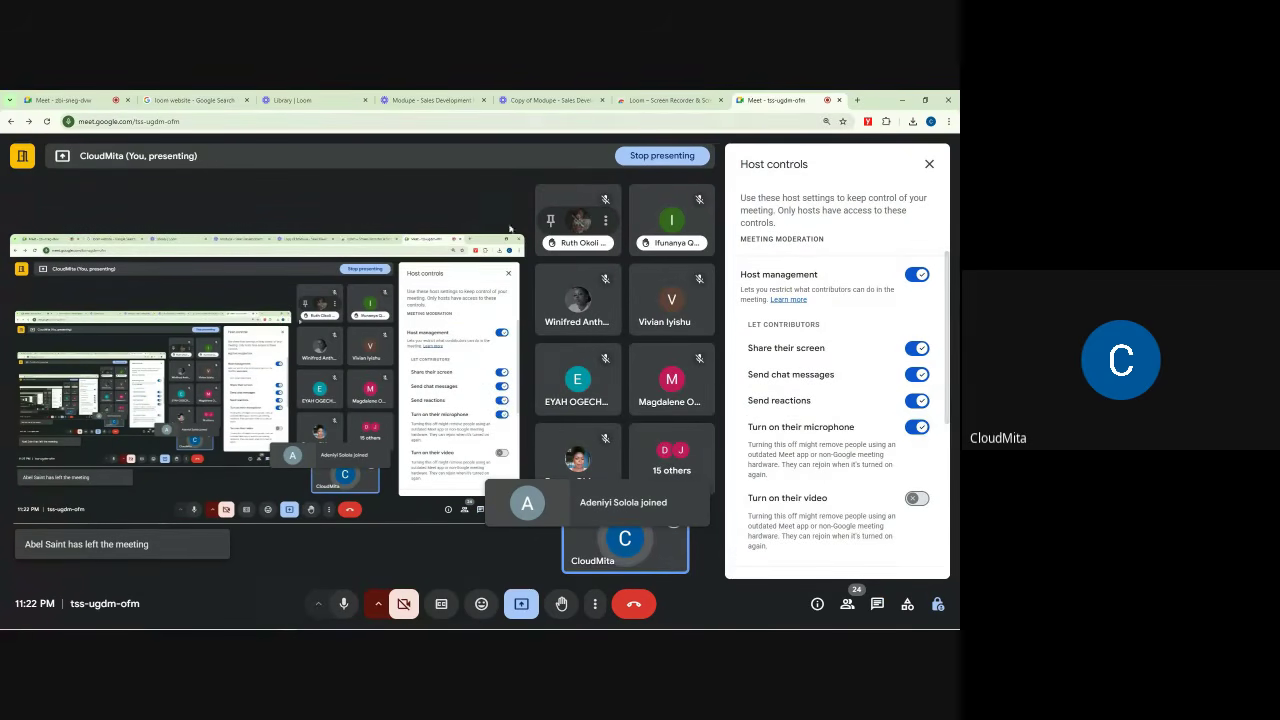
# Step: In the zbi-sneg-dvw meeting, review and close Host controls and dismiss the raised-hands alert
pyautogui.click(68, 100)
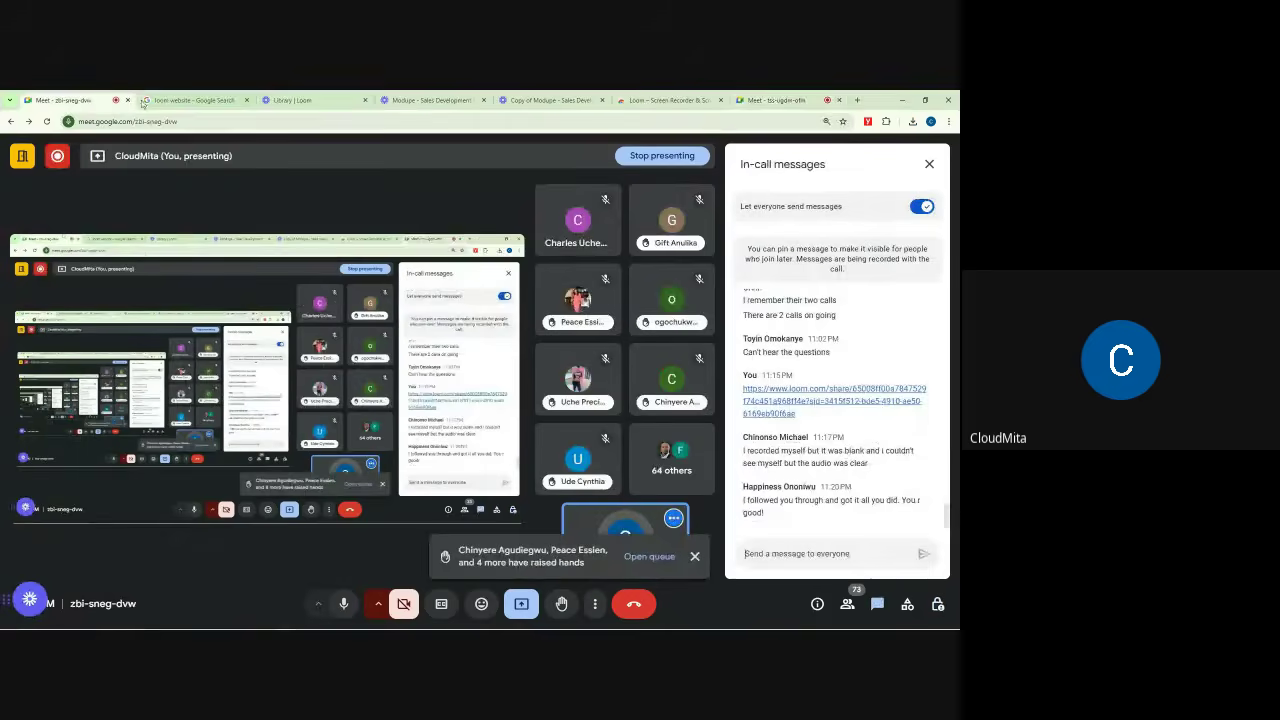
pyautogui.click(938, 603)
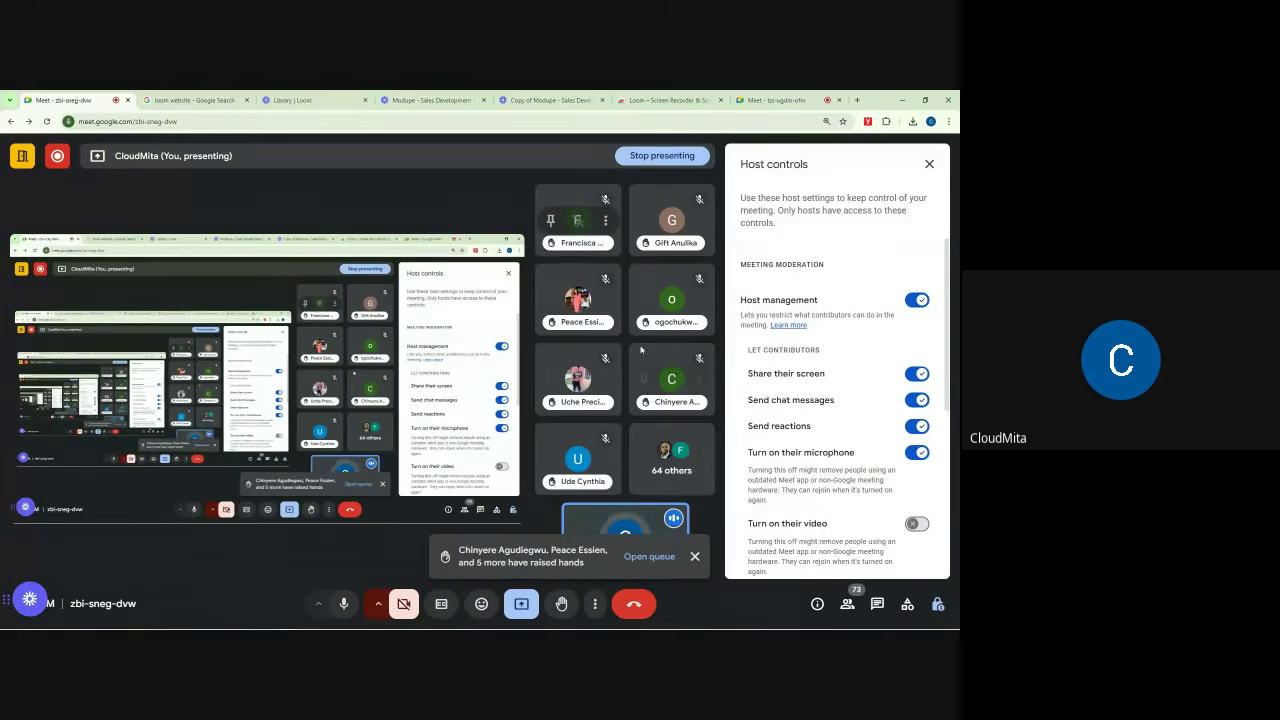
pyautogui.click(929, 164)
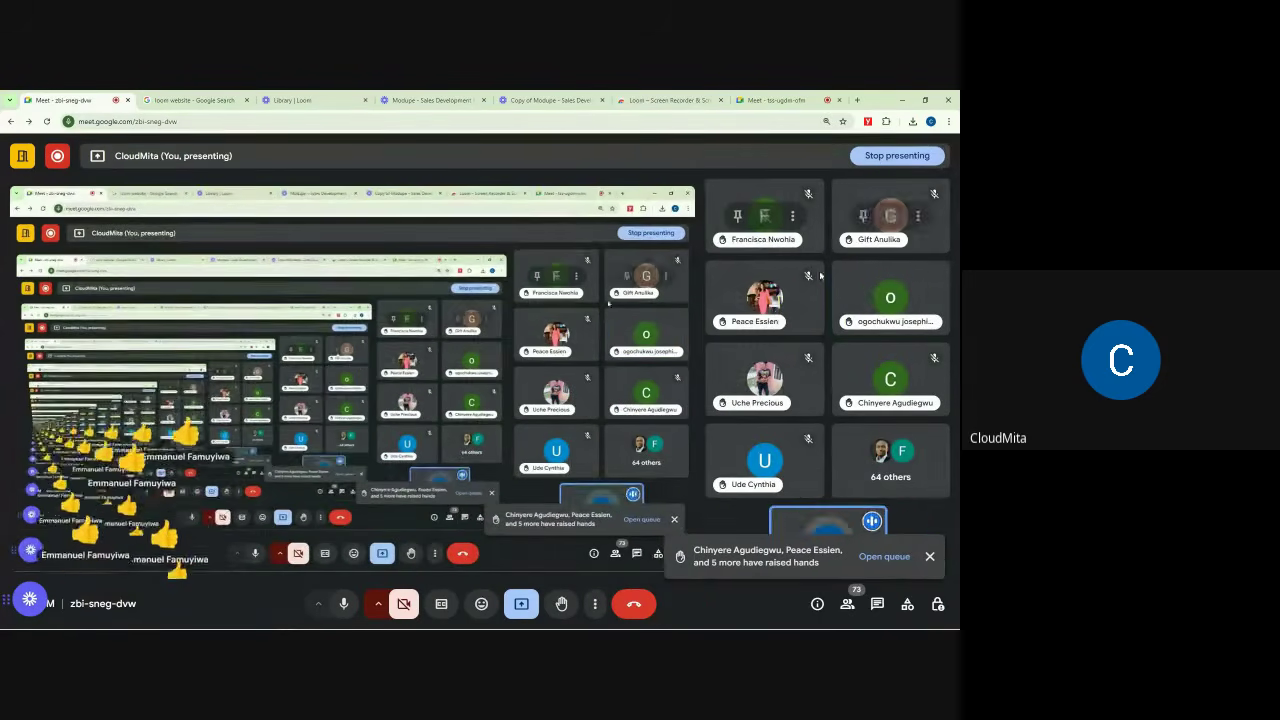
pyautogui.click(929, 556)
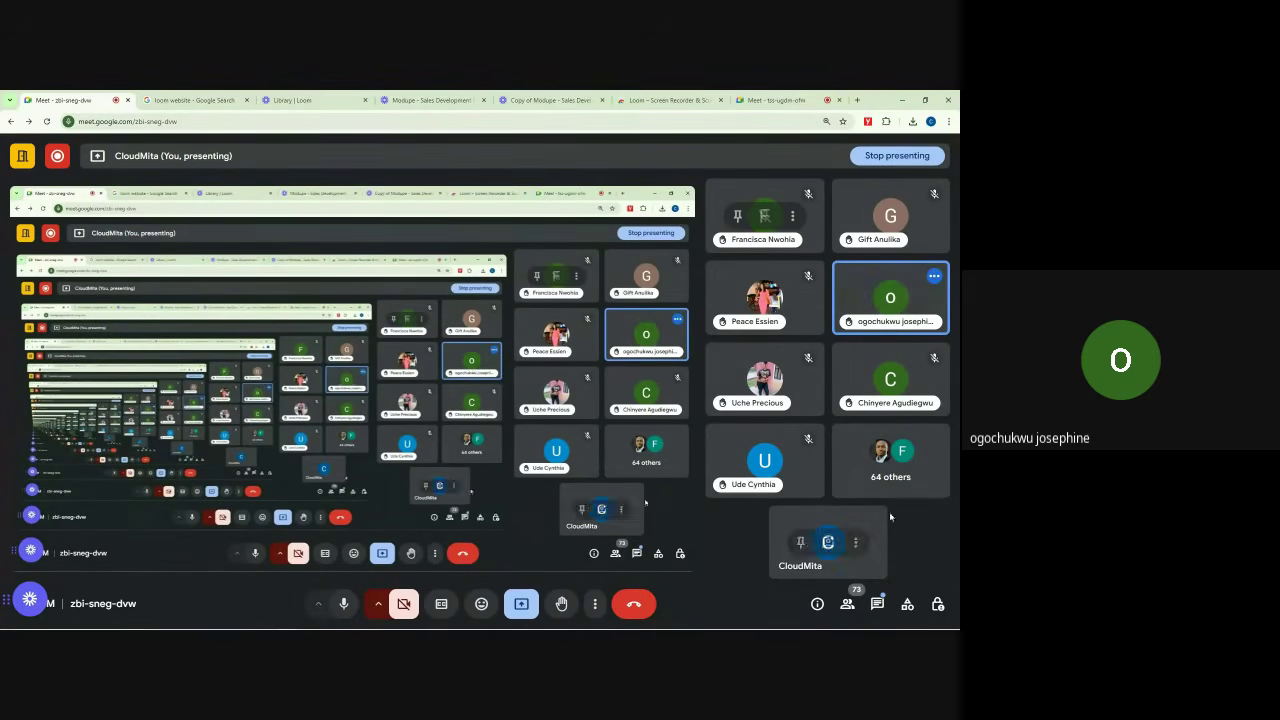
pyautogui.moveTo(890, 303)
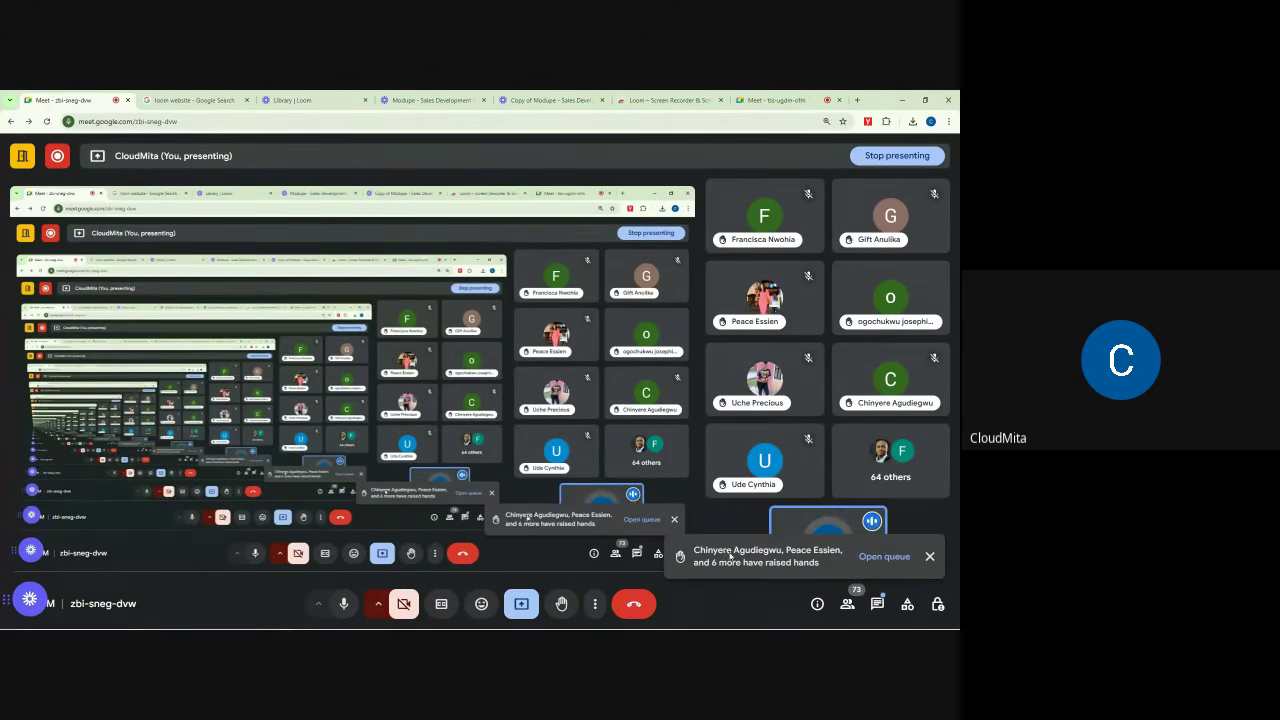
pyautogui.click(929, 556)
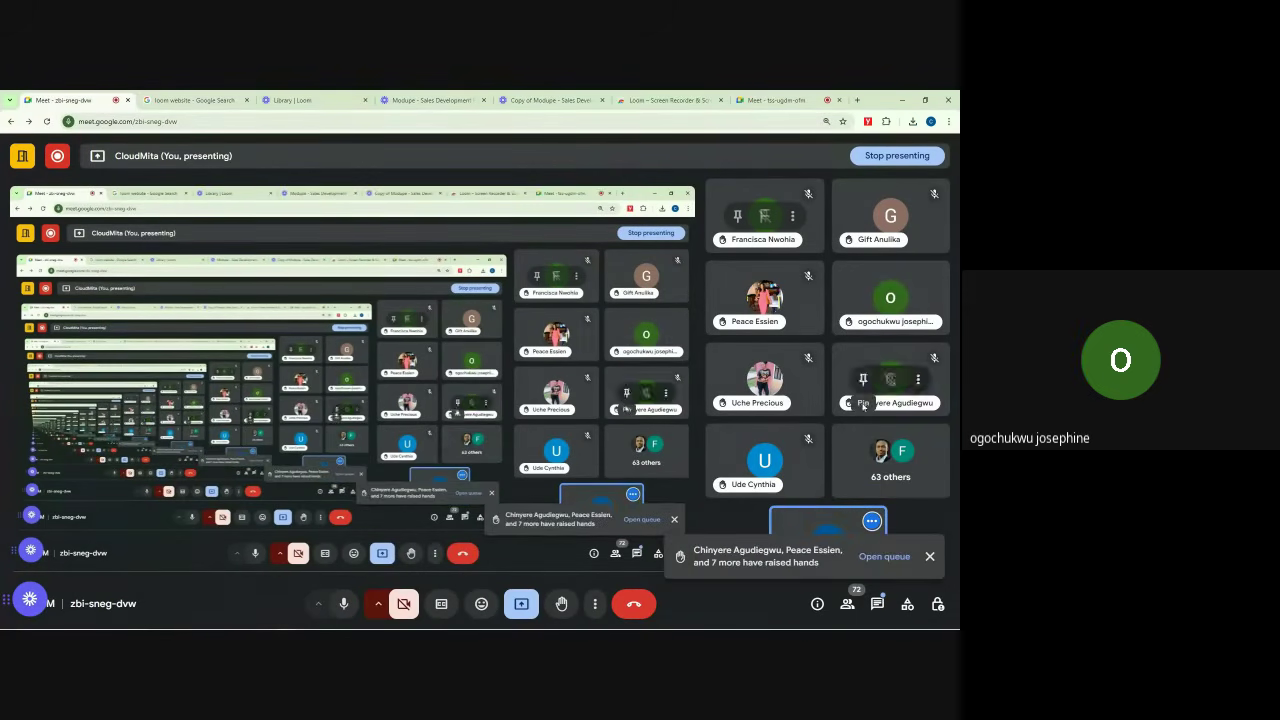
pyautogui.click(931, 557)
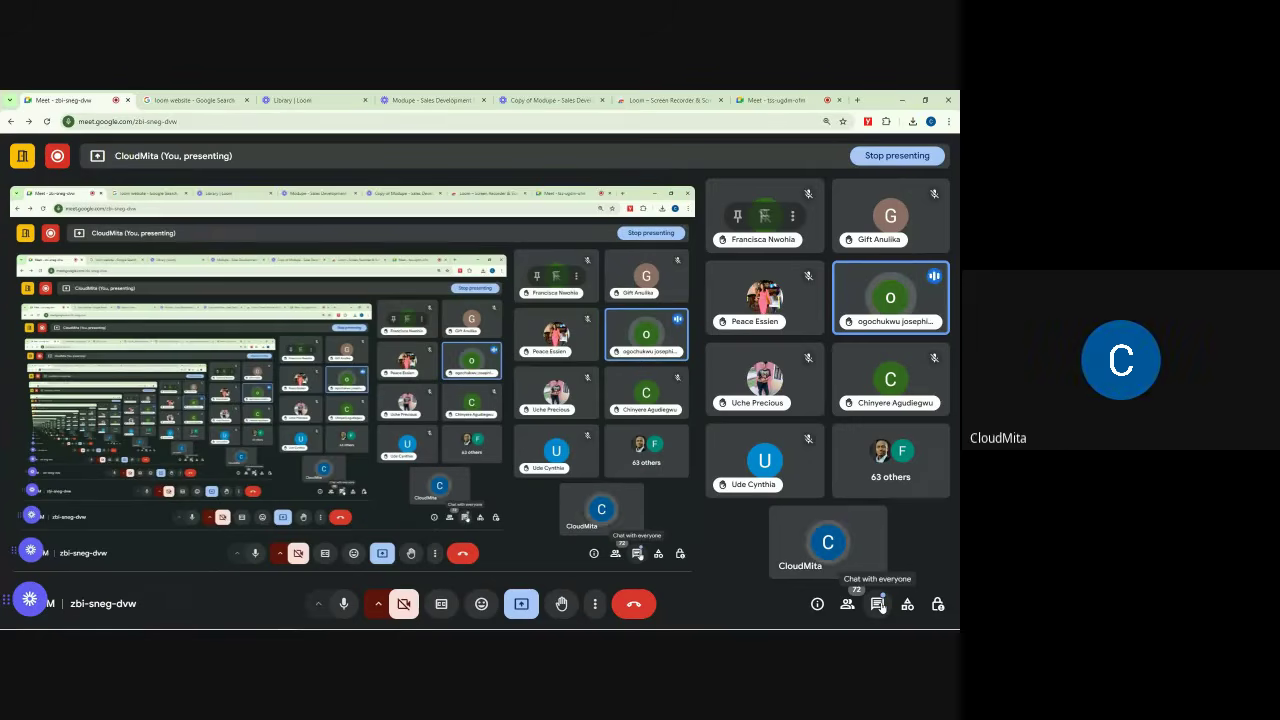
pyautogui.click(880, 606)
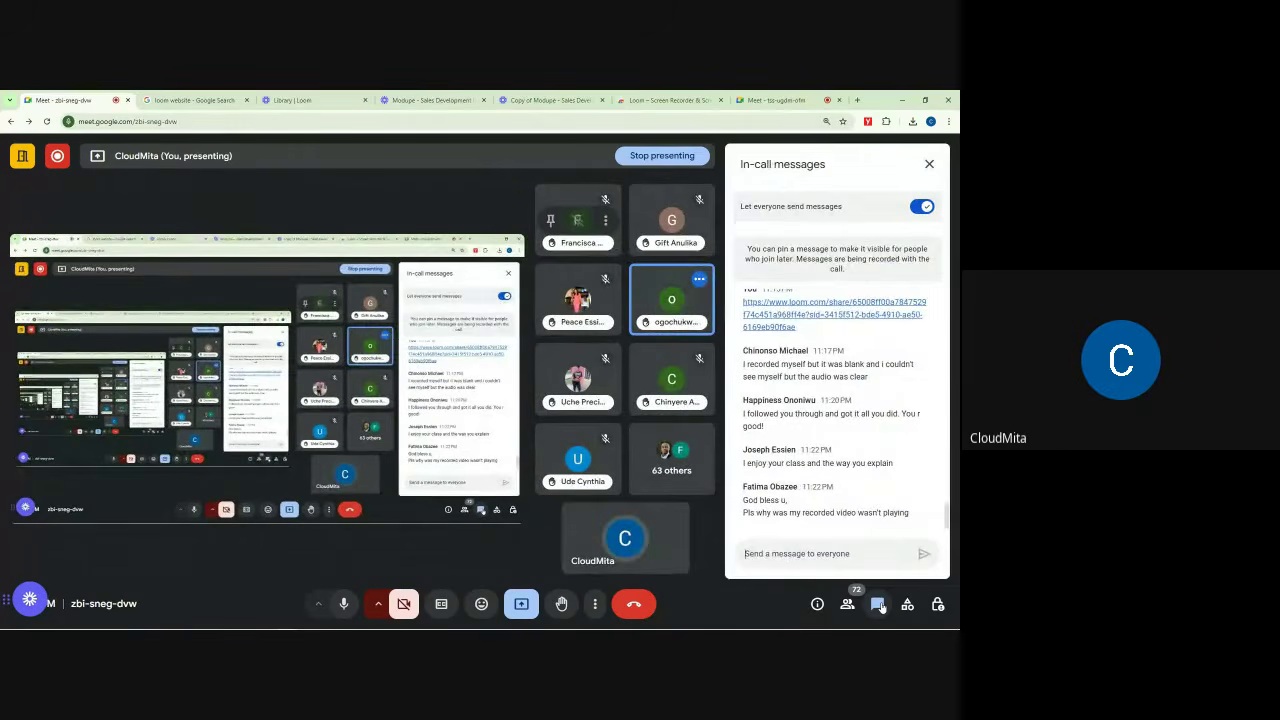
pyautogui.click(880, 606)
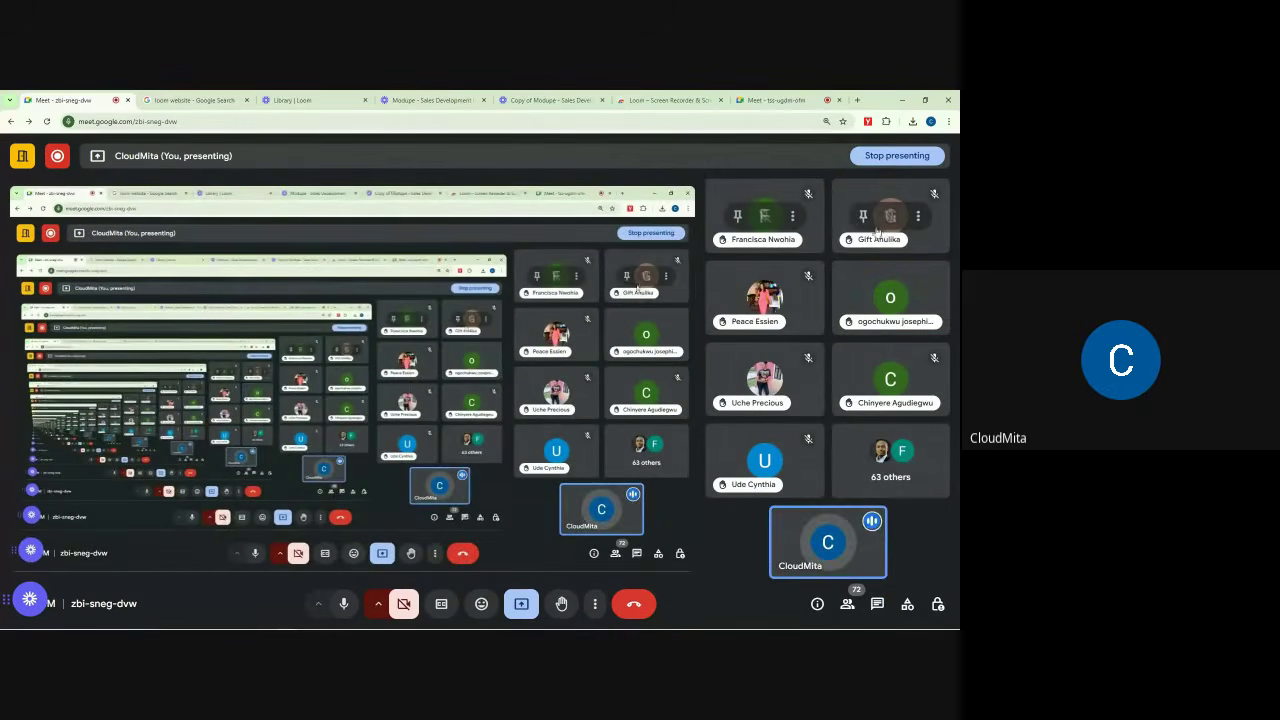
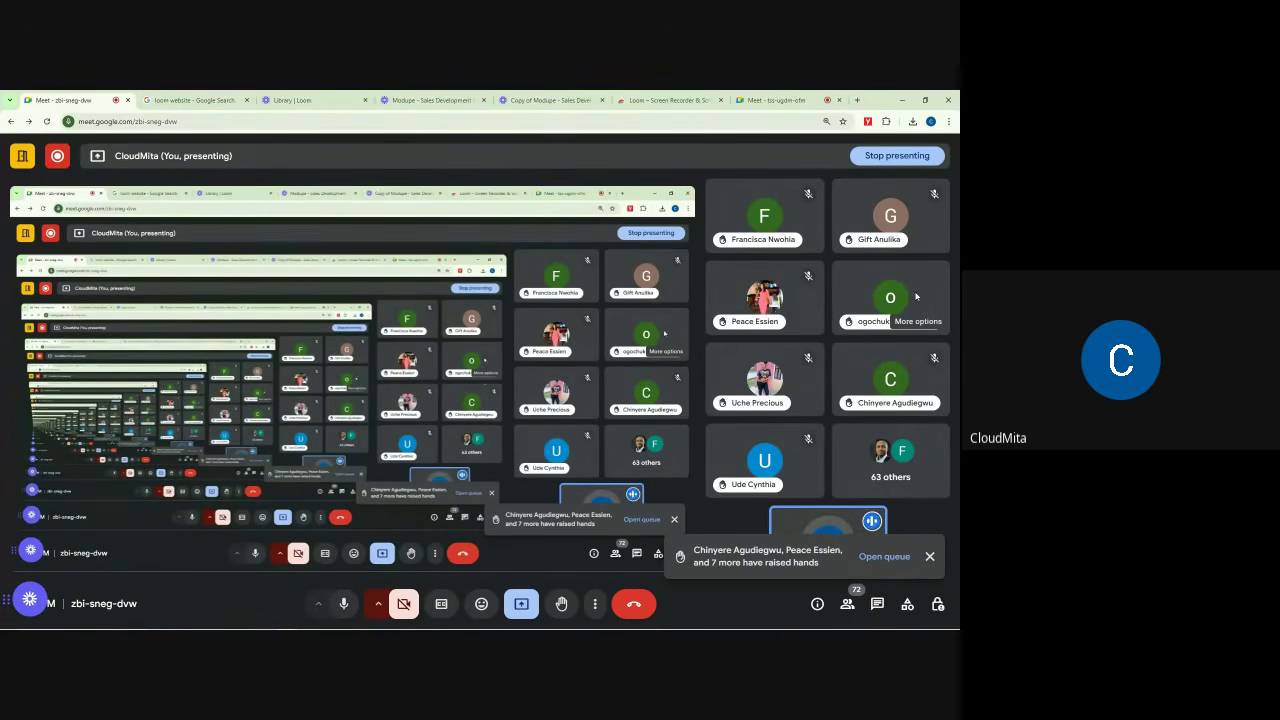
# Step: Dismiss the raised-hands alert, open the in-call chat, and close Host controls in tss-ugdm-ofm
pyautogui.click(929, 556)
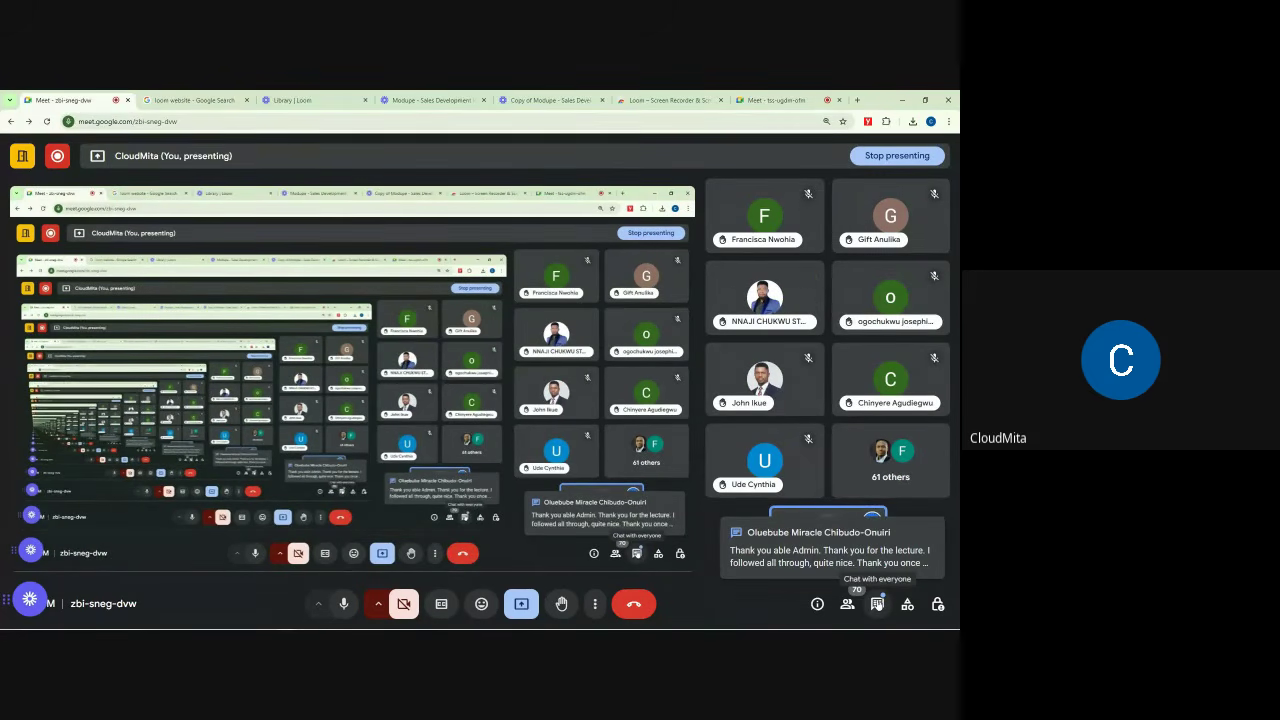
pyautogui.click(877, 604)
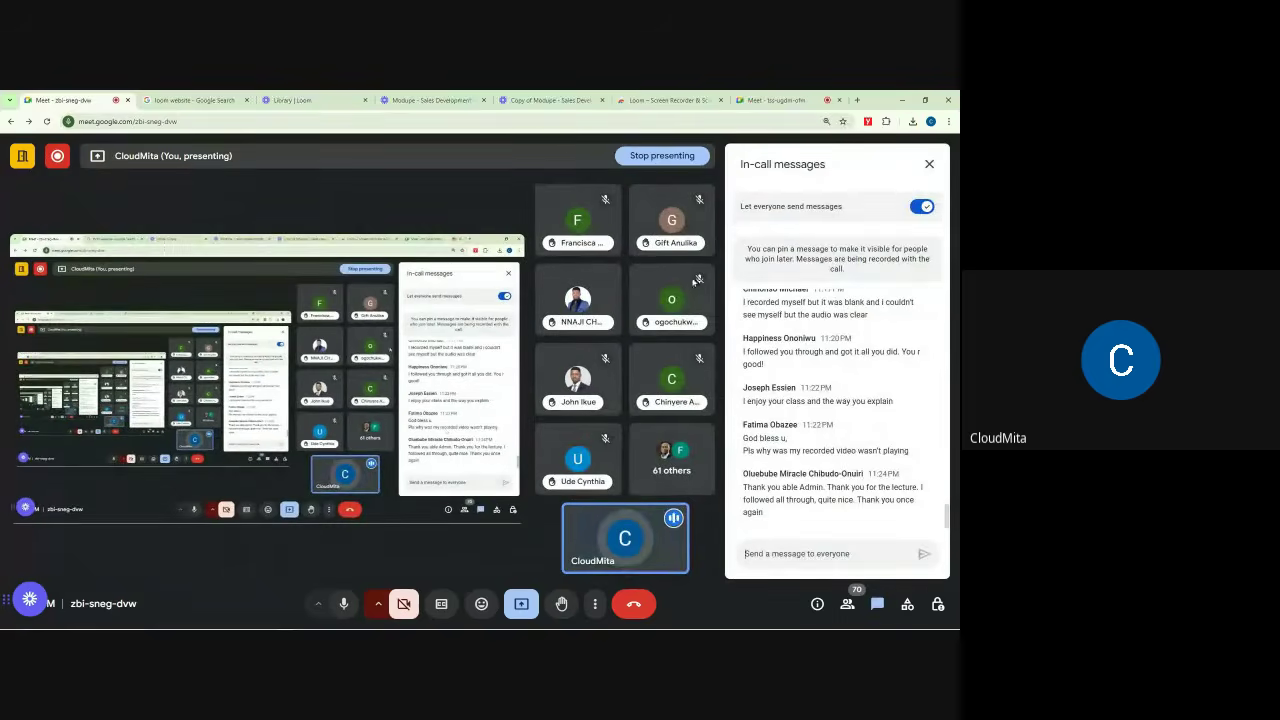
pyautogui.click(775, 100)
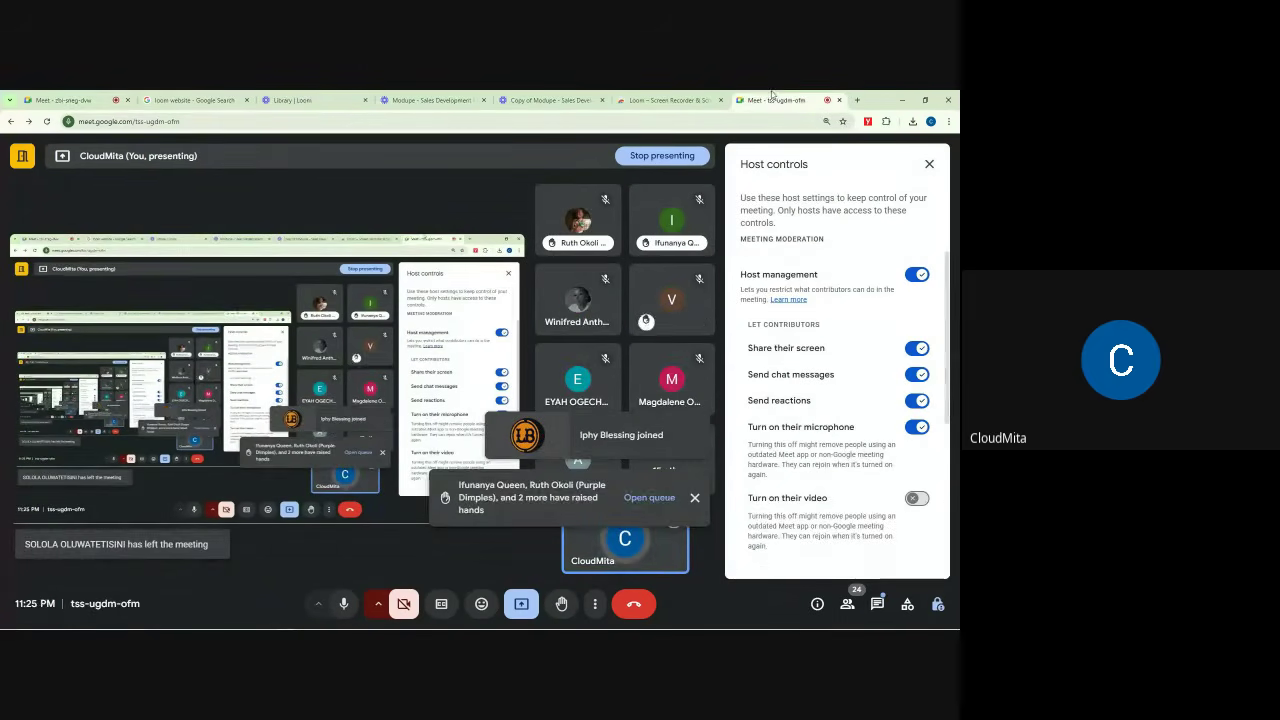
pyautogui.click(929, 164)
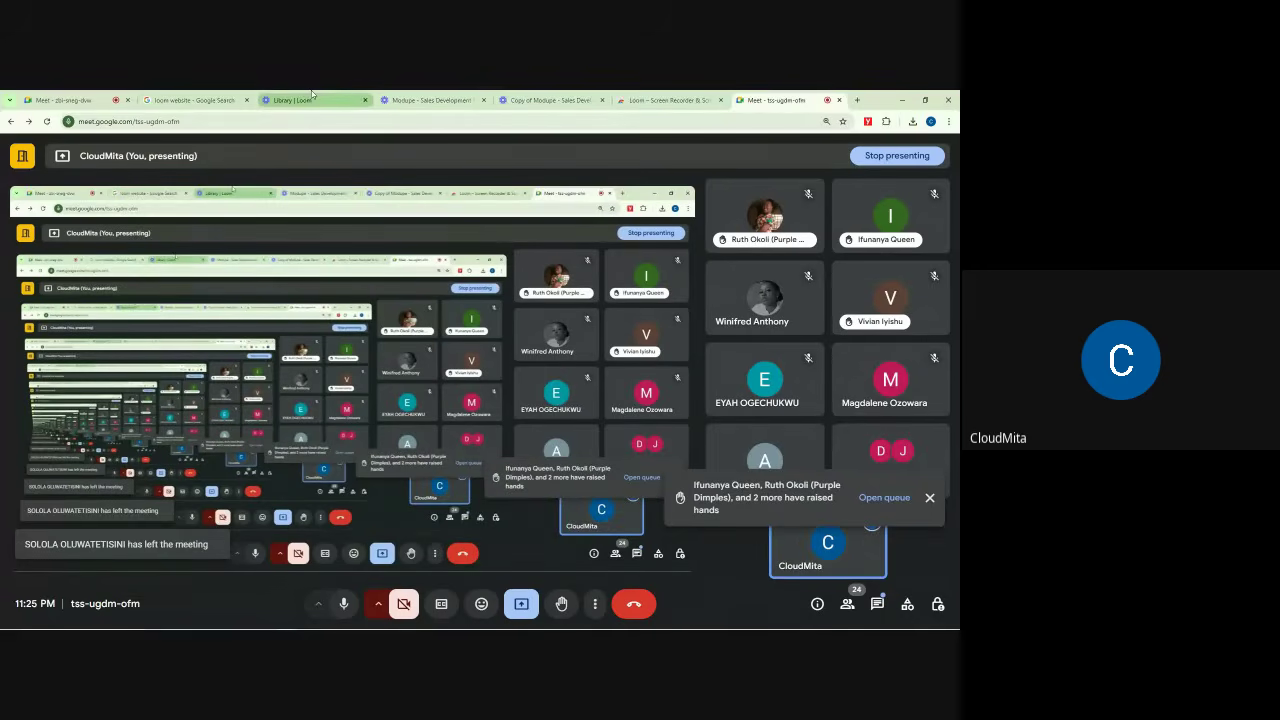
pyautogui.click(62, 100)
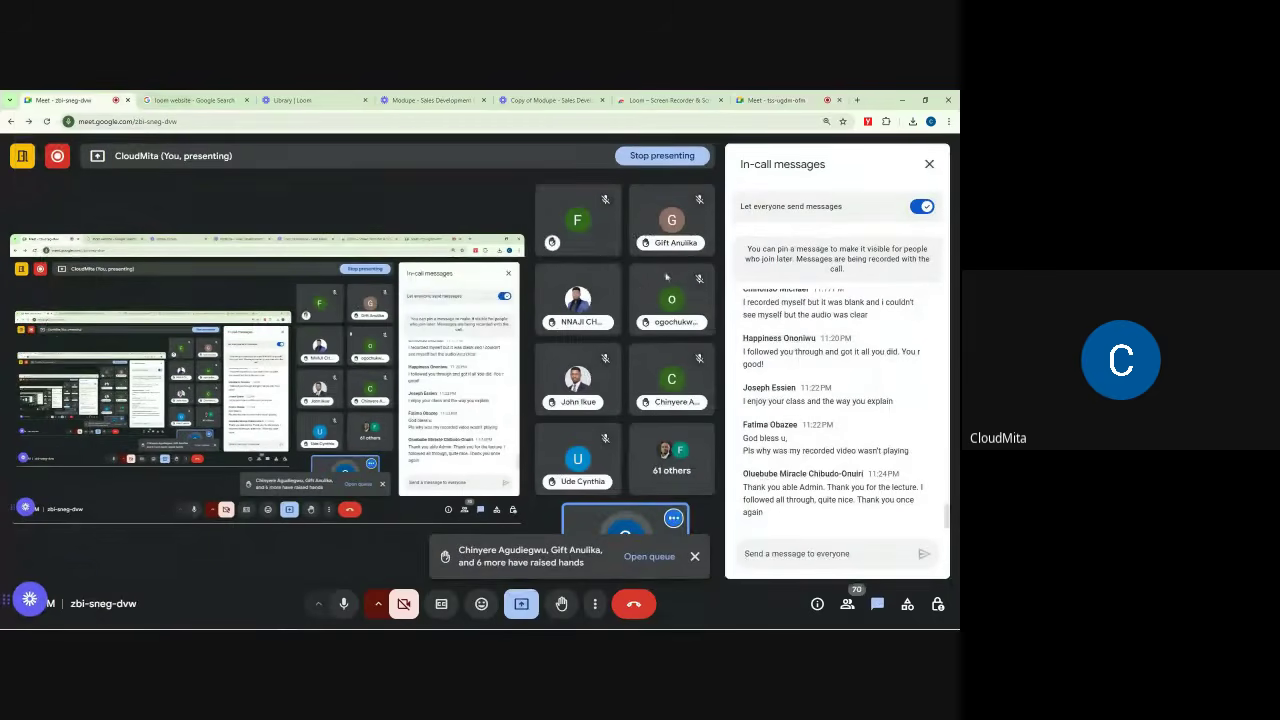
# Step: Close the in-call chat panels in both the tss-ugdm-ofm and zbi-sneg-dvw meetings
pyautogui.click(763, 97)
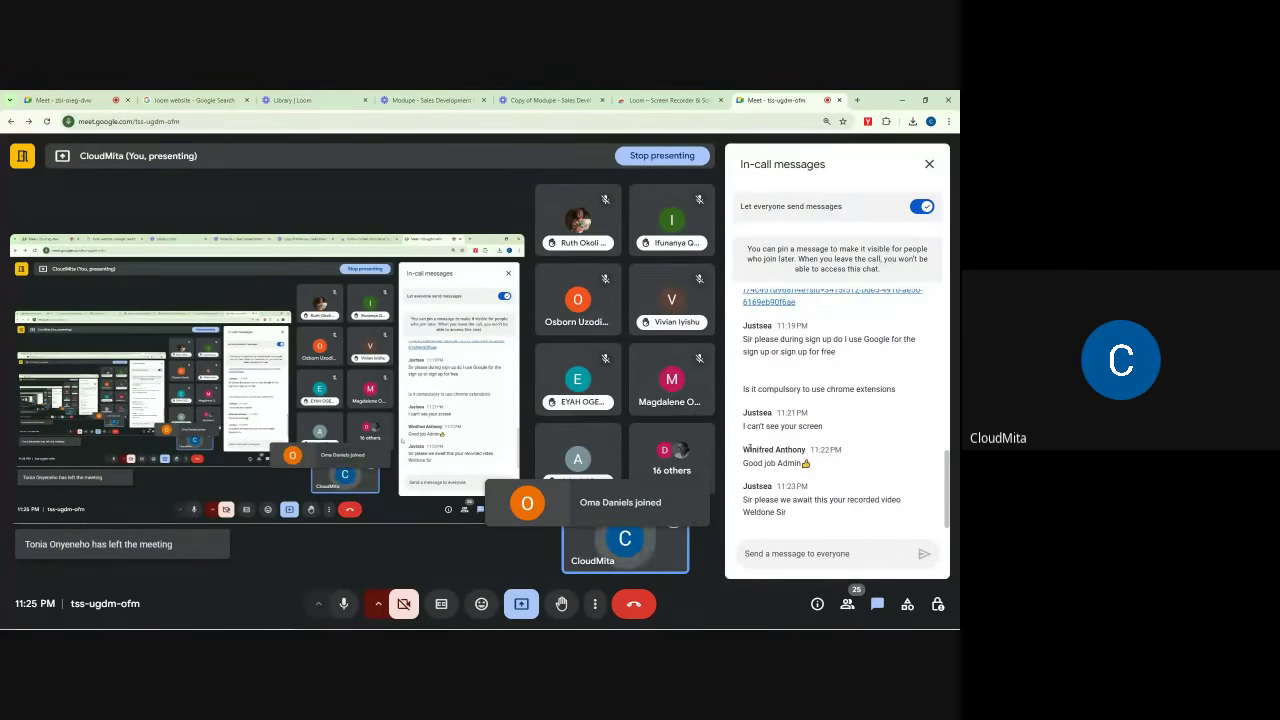
pyautogui.click(929, 163)
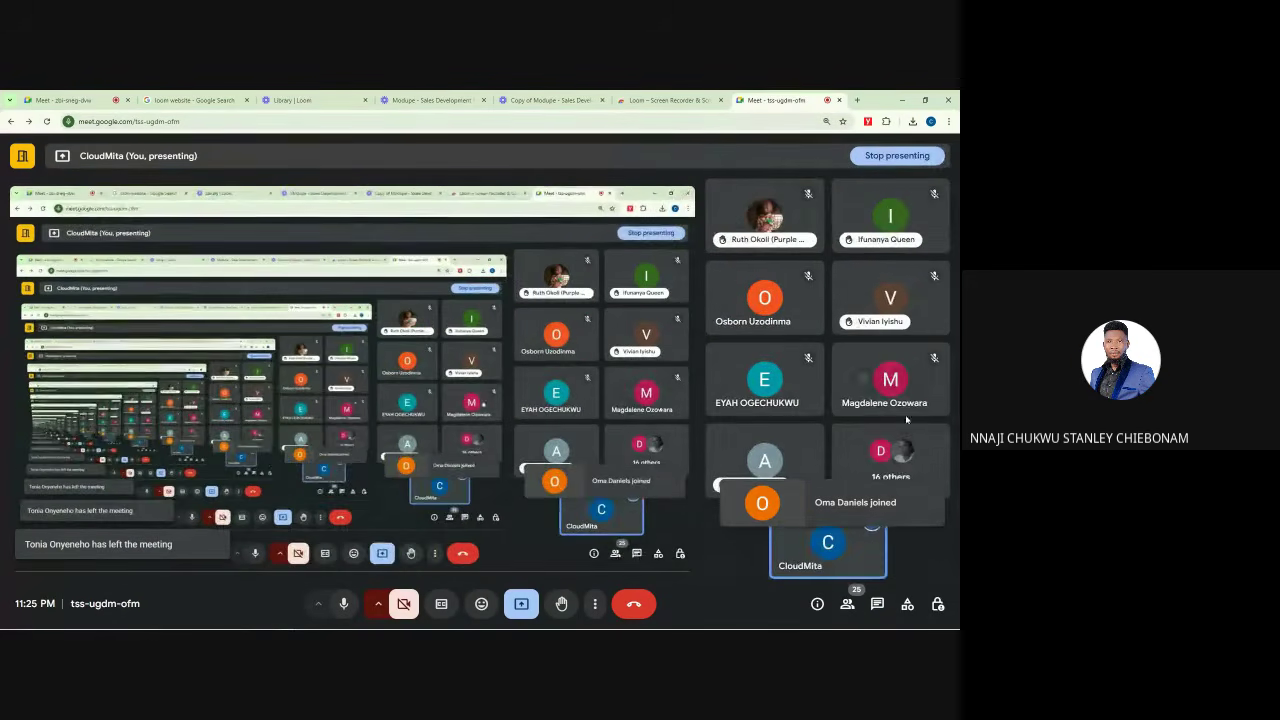
pyautogui.click(62, 100)
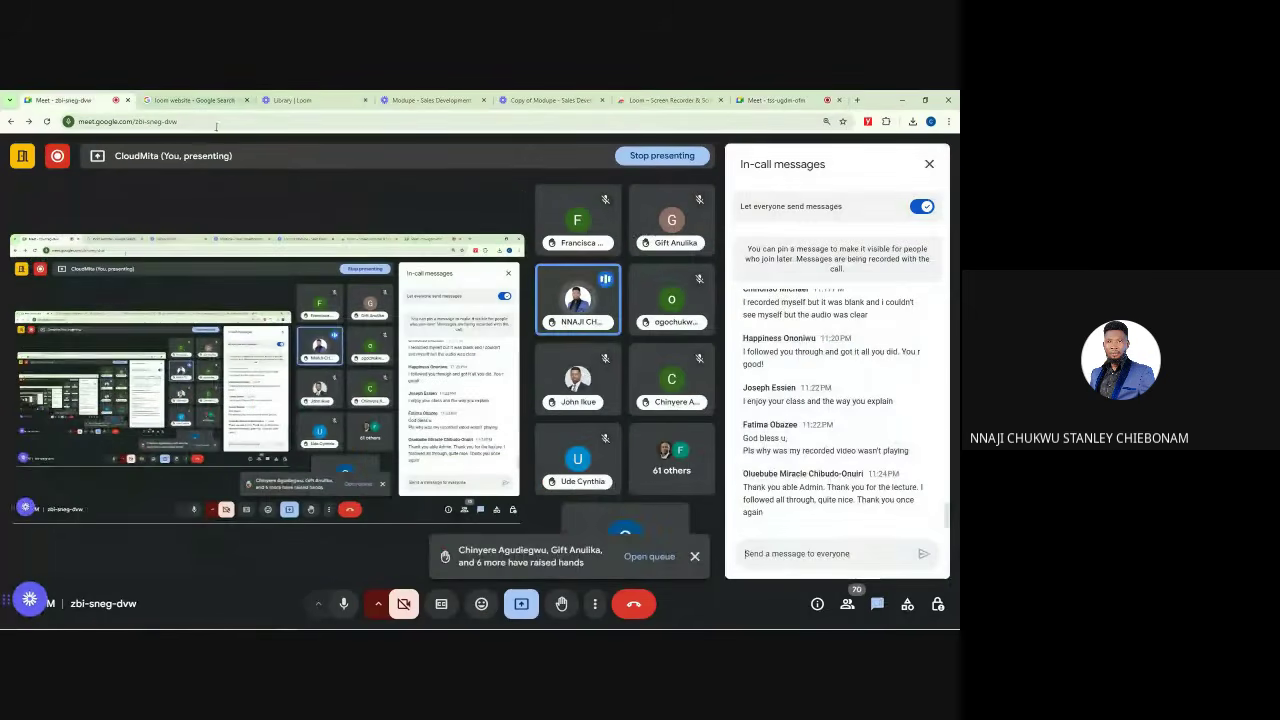
pyautogui.click(929, 163)
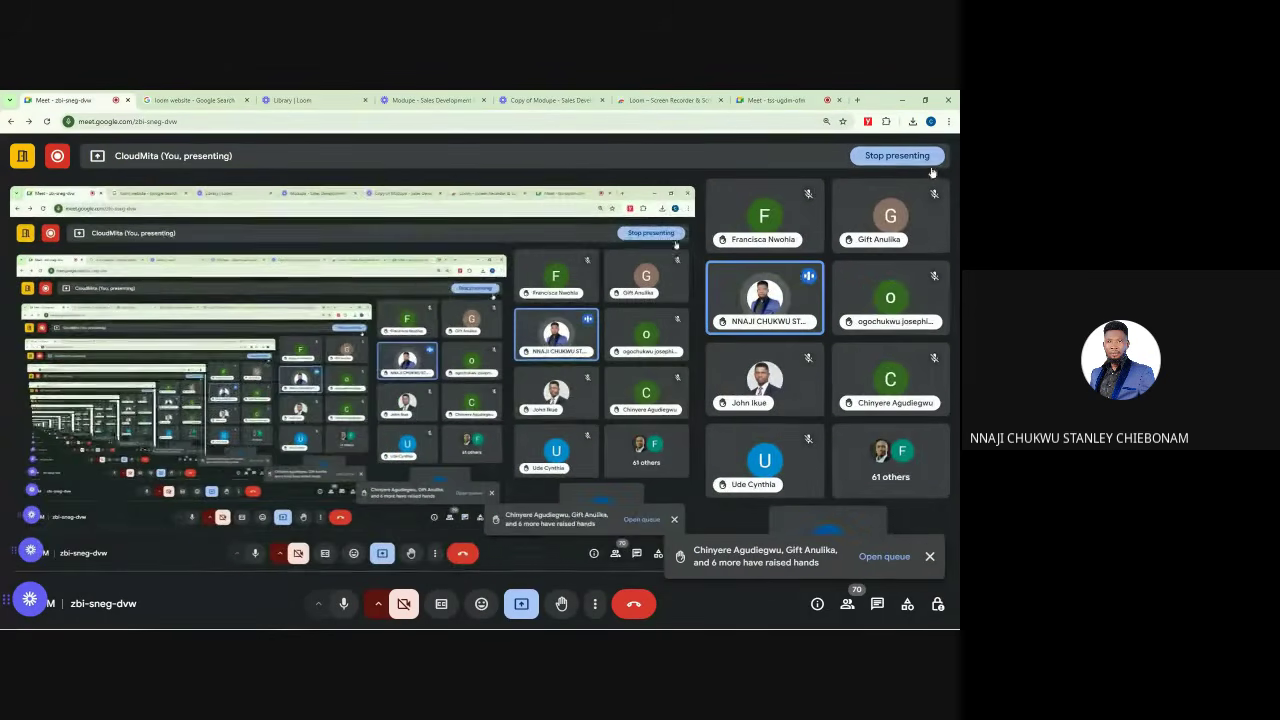
# Step: Close the screen-sharing notices and dismiss the raised-hands alert
pyautogui.moveTo(294, 621)
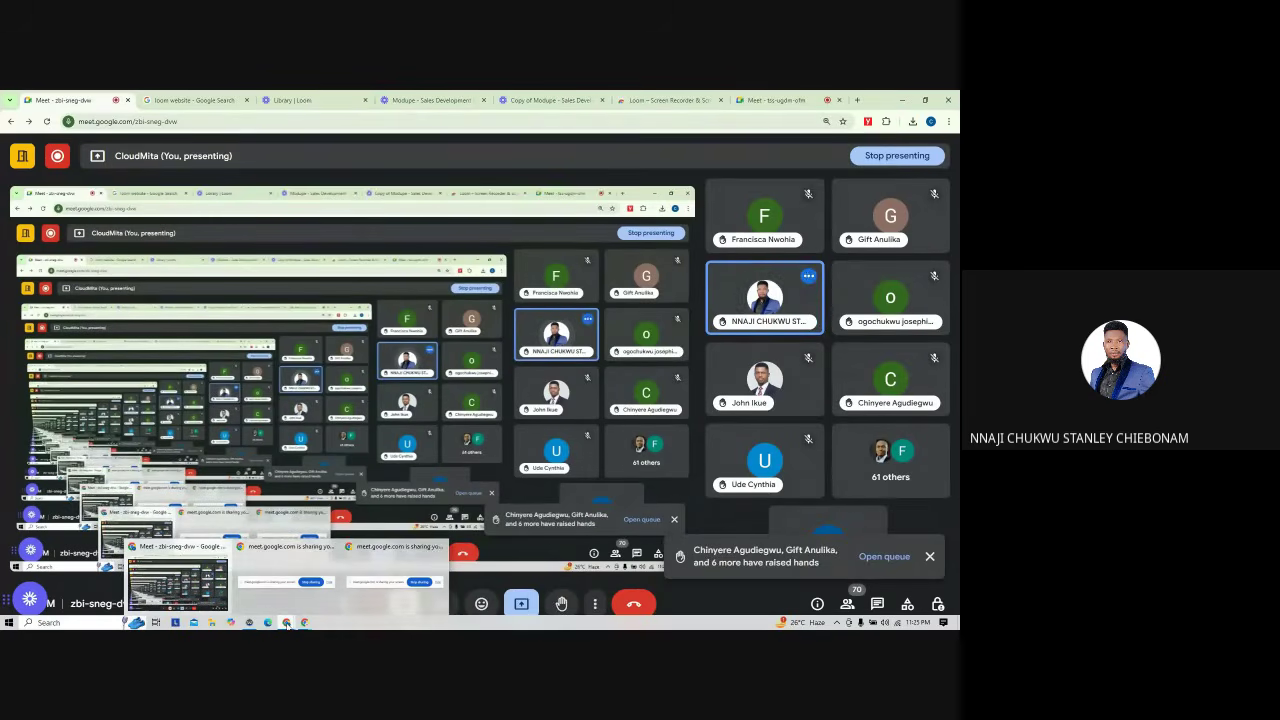
pyautogui.click(438, 547)
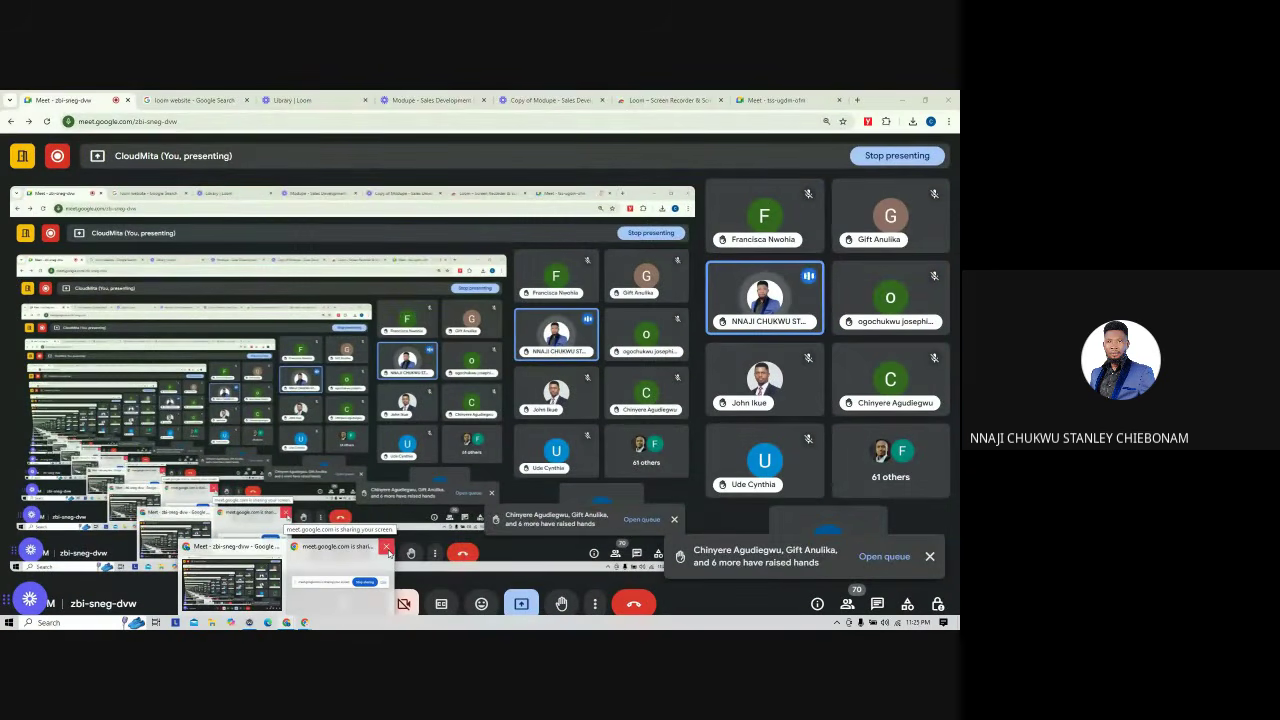
pyautogui.click(387, 550)
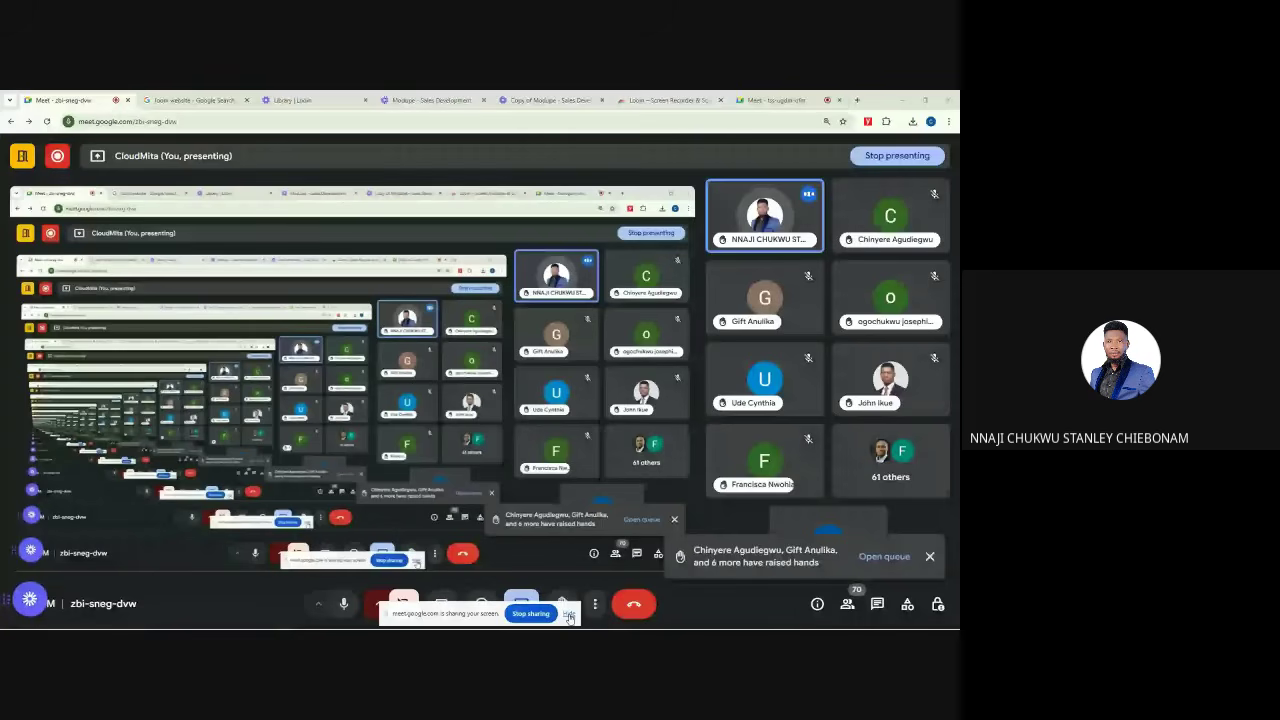
pyautogui.click(569, 616)
pyautogui.click(930, 557)
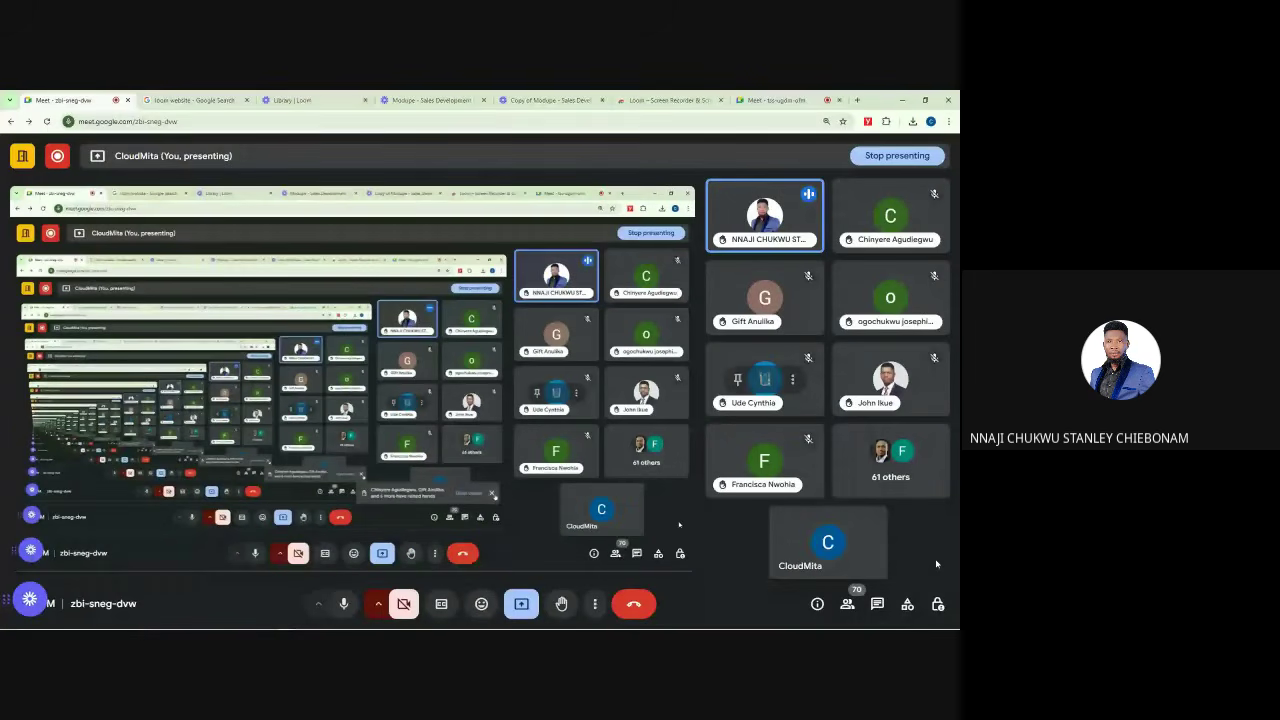
# Step: Switch to the Library | Loom tab to show the video library
pyautogui.moveTo(868, 516)
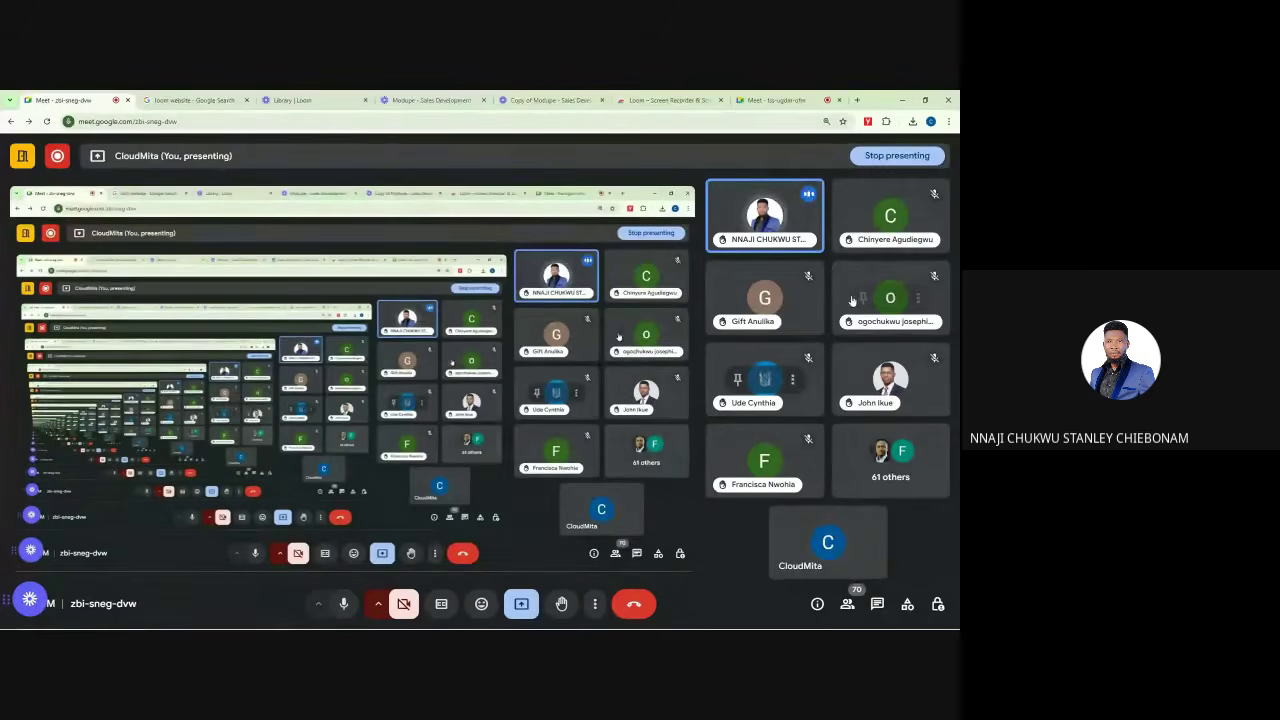
pyautogui.moveTo(852, 300)
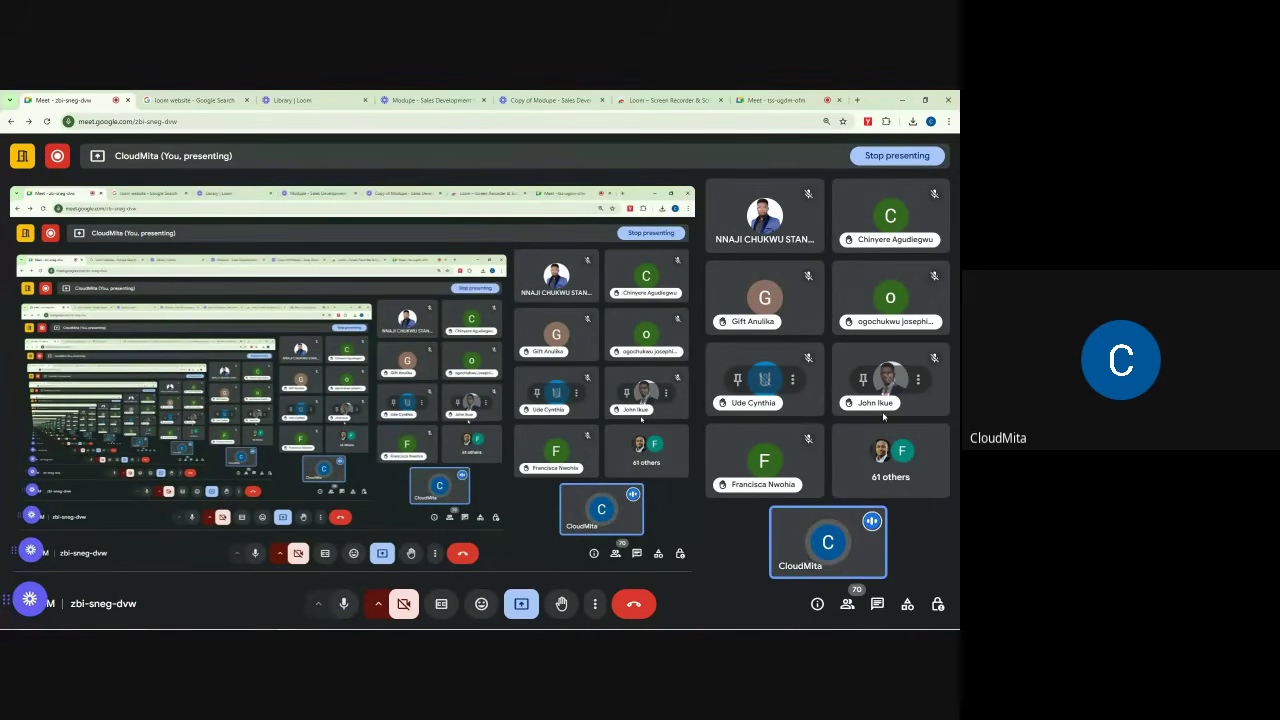
pyautogui.click(300, 97)
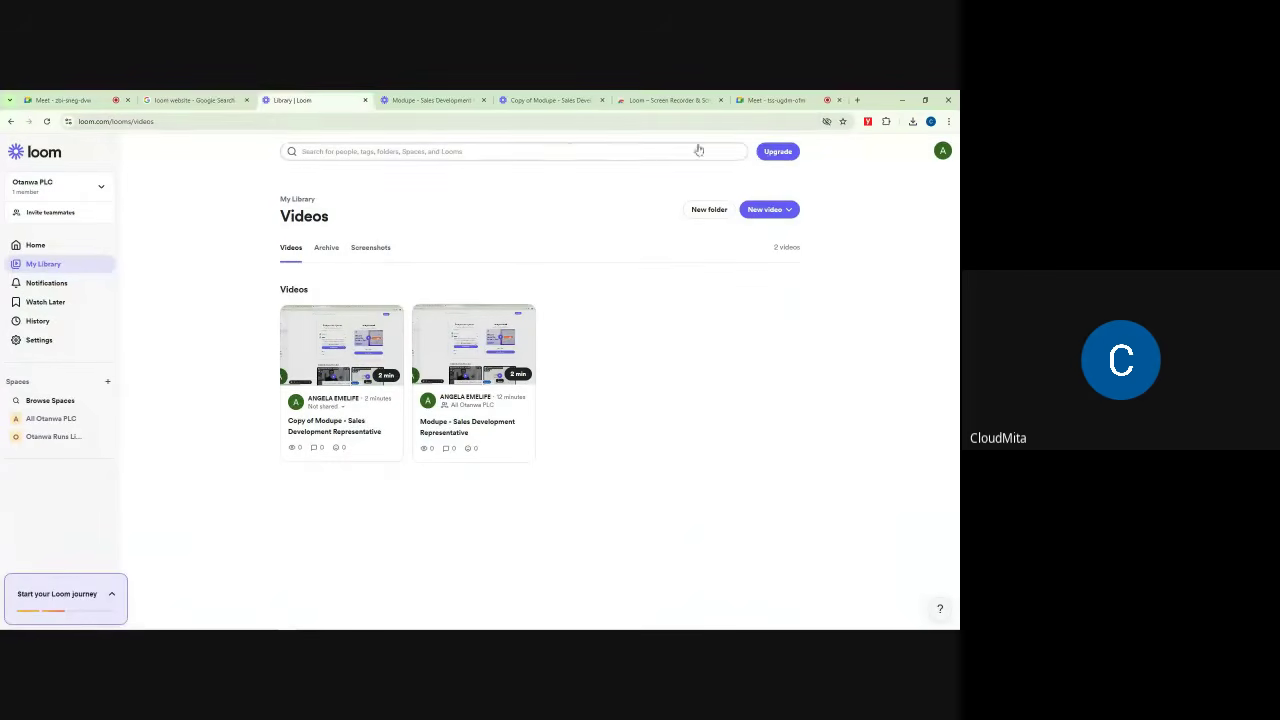
# Step: Check Chrome's installed extensions, dismiss the raised-hands alert, and return to tss-ugdm-ofm
pyautogui.click(888, 122)
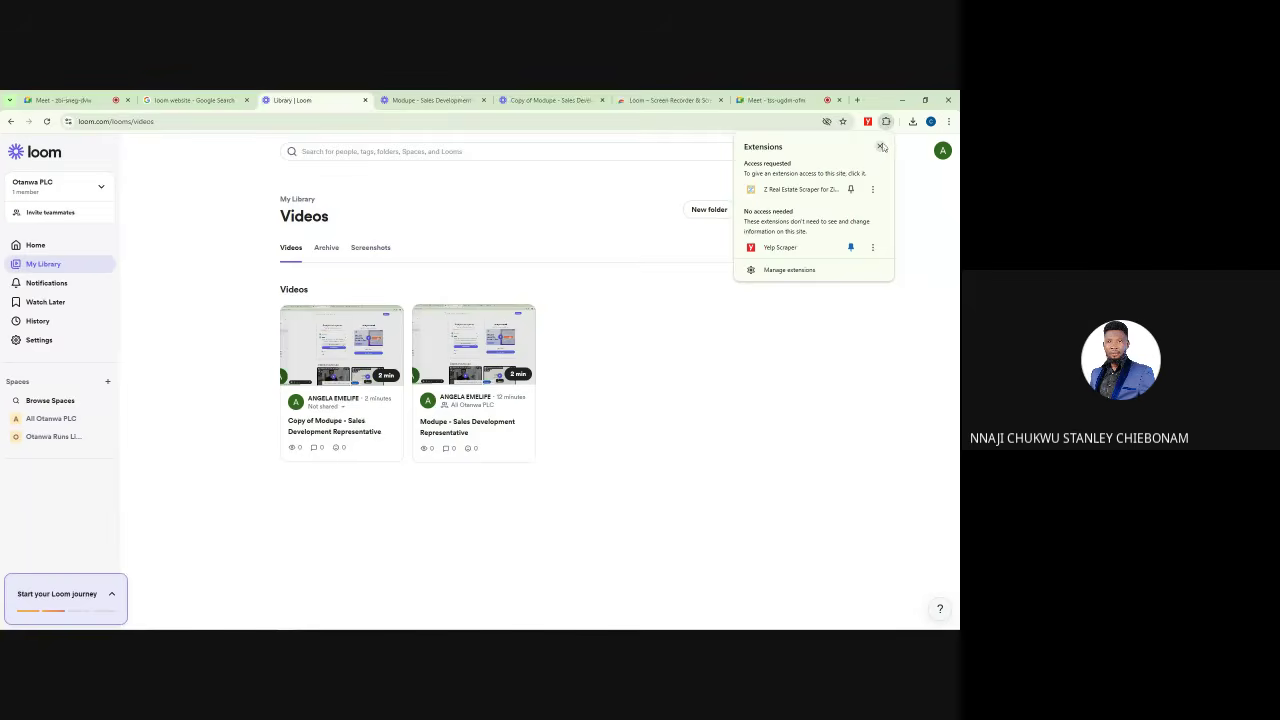
pyautogui.click(881, 147)
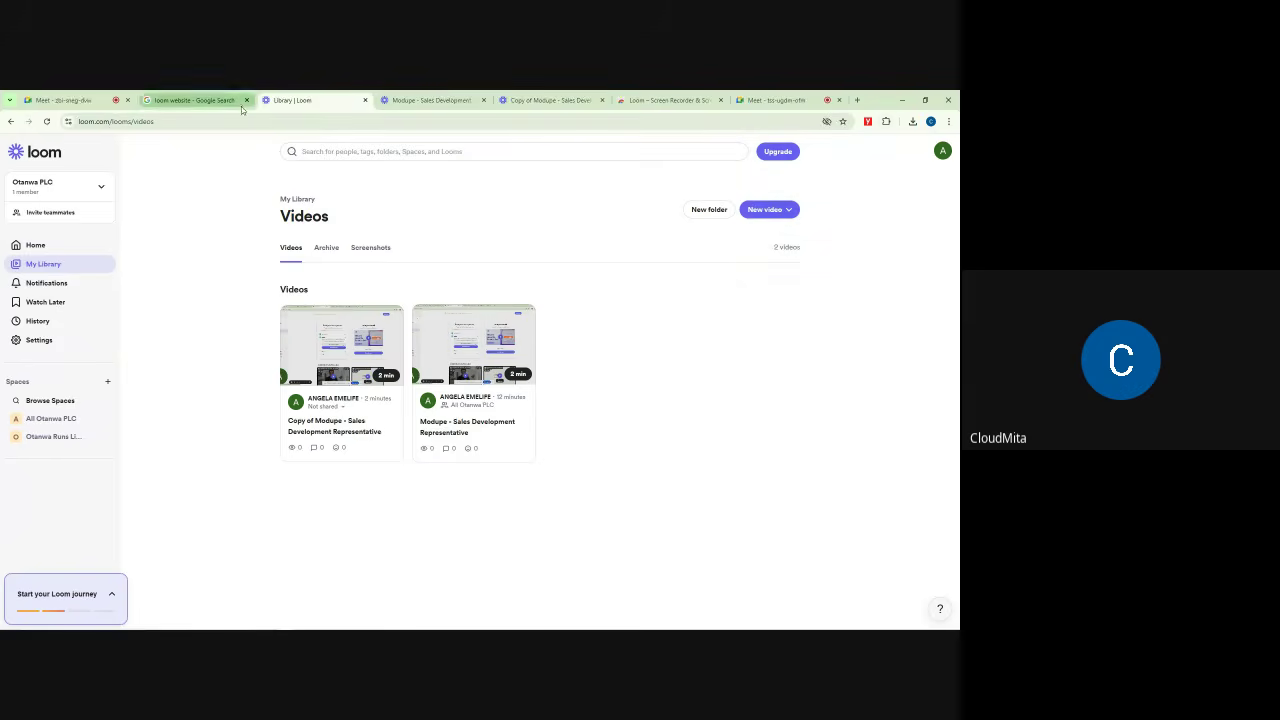
pyautogui.click(93, 97)
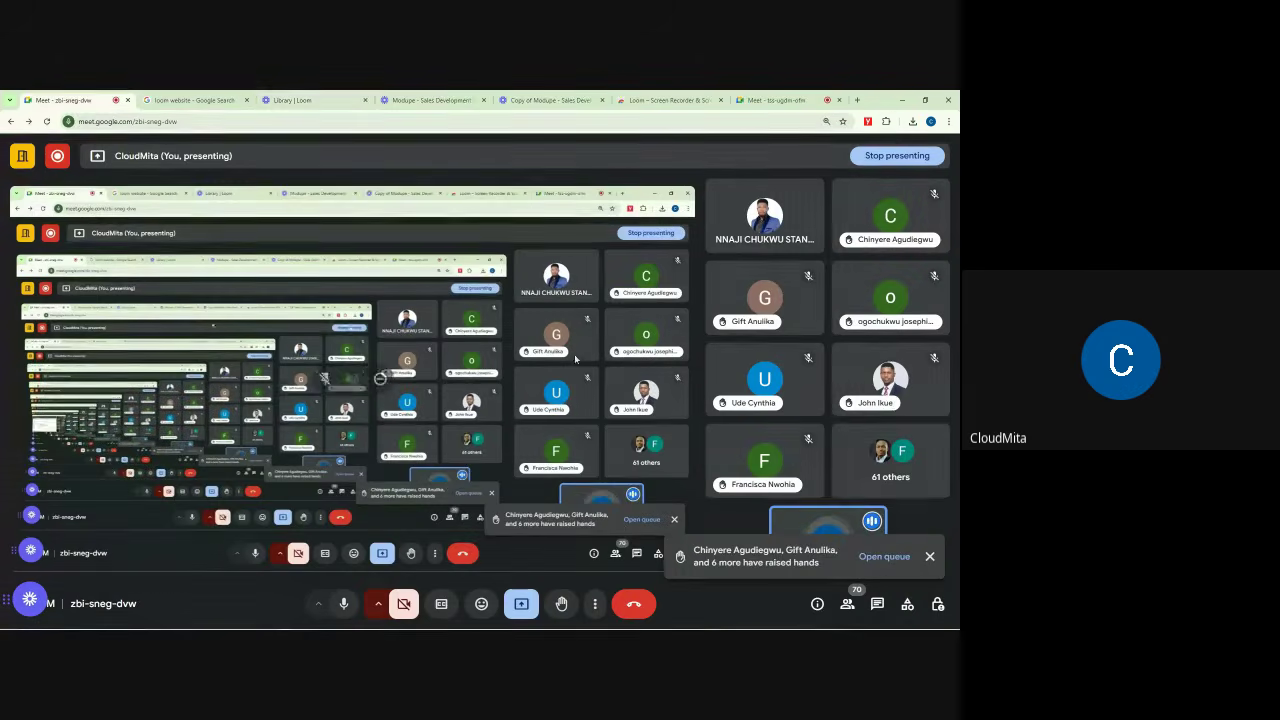
pyautogui.click(930, 558)
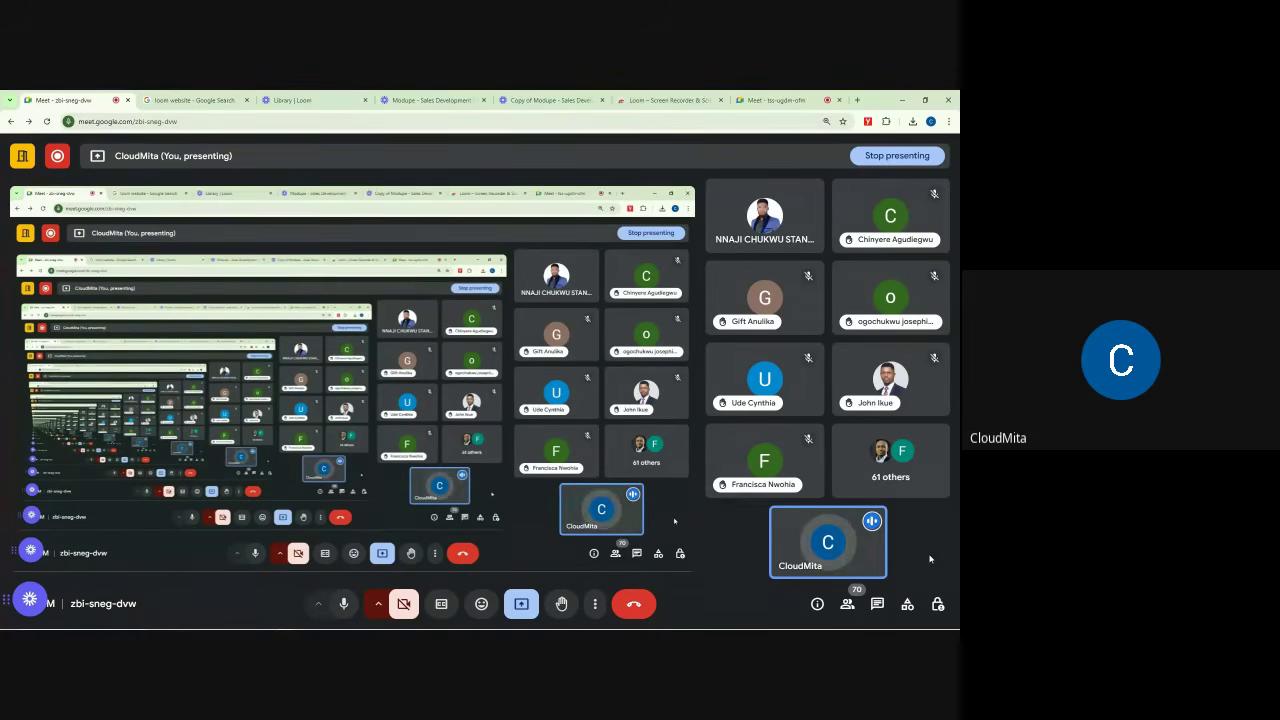
pyautogui.click(780, 99)
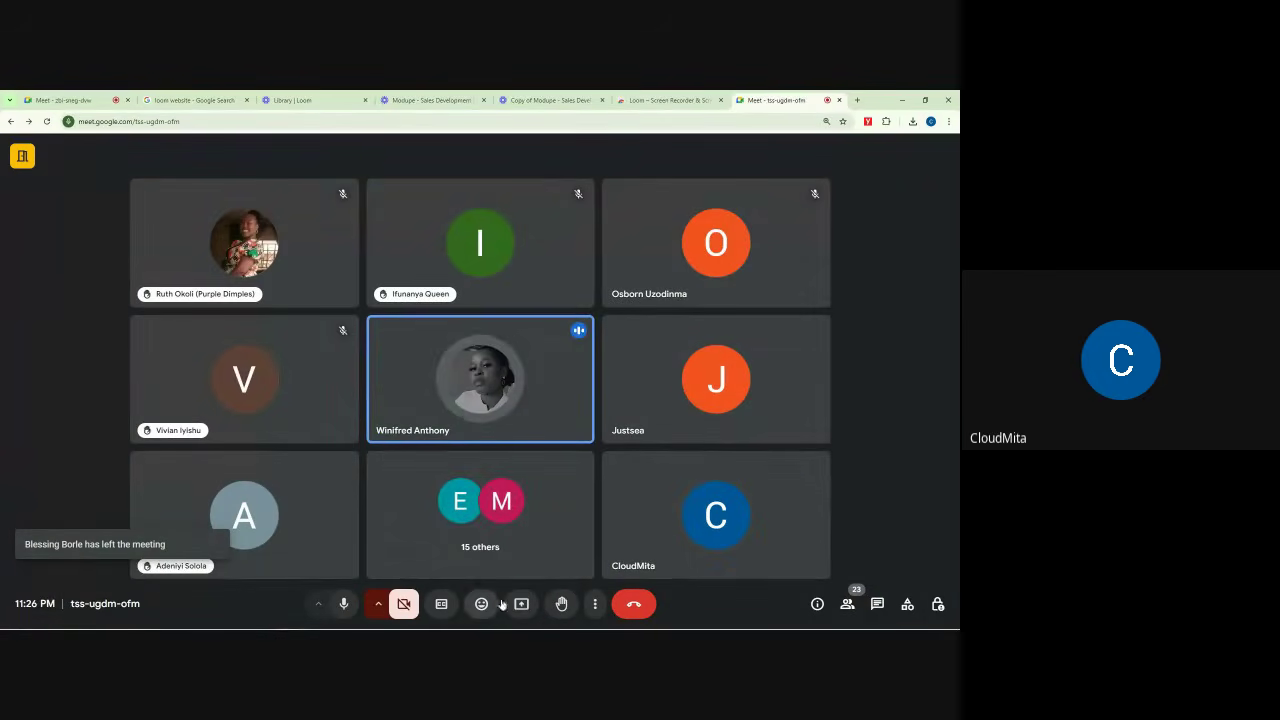
# Step: Present the entire screen in tss-ugdm-ofm, hide the sharing bar, and open the Sales Development Representative video
pyautogui.click(521, 606)
pyautogui.click(565, 179)
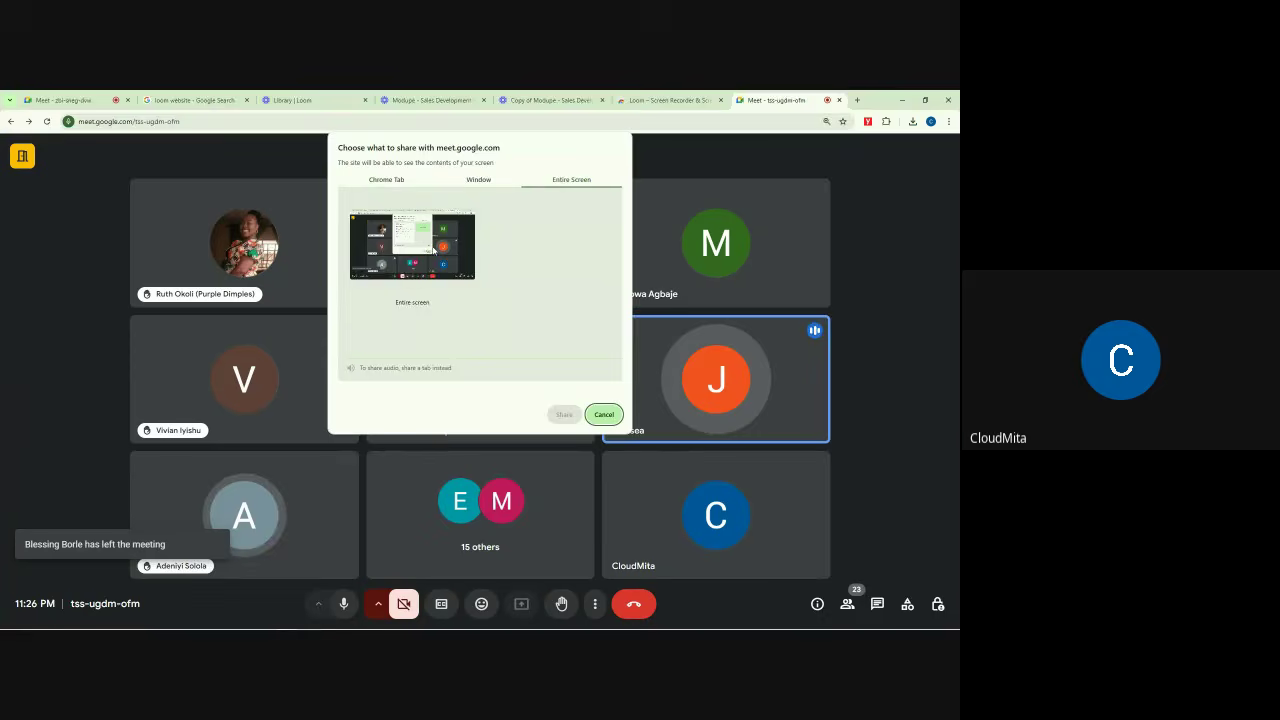
pyautogui.click(557, 413)
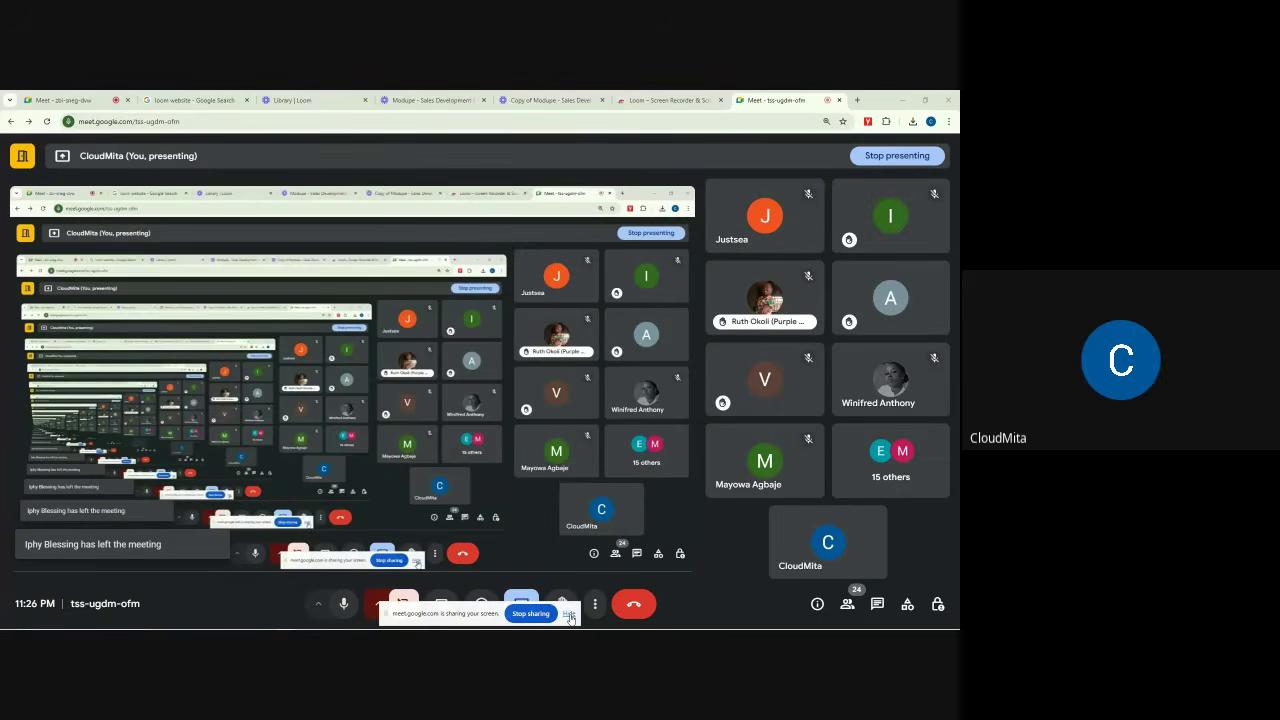
pyautogui.click(569, 617)
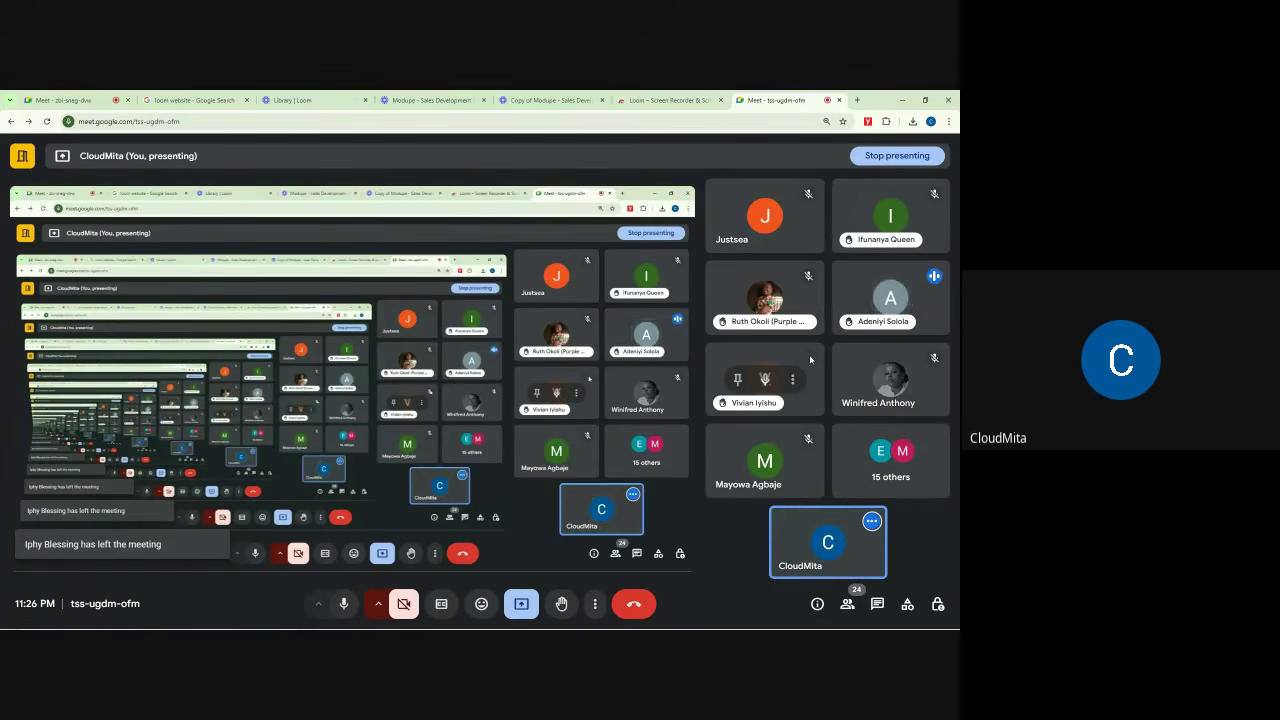
pyautogui.click(79, 95)
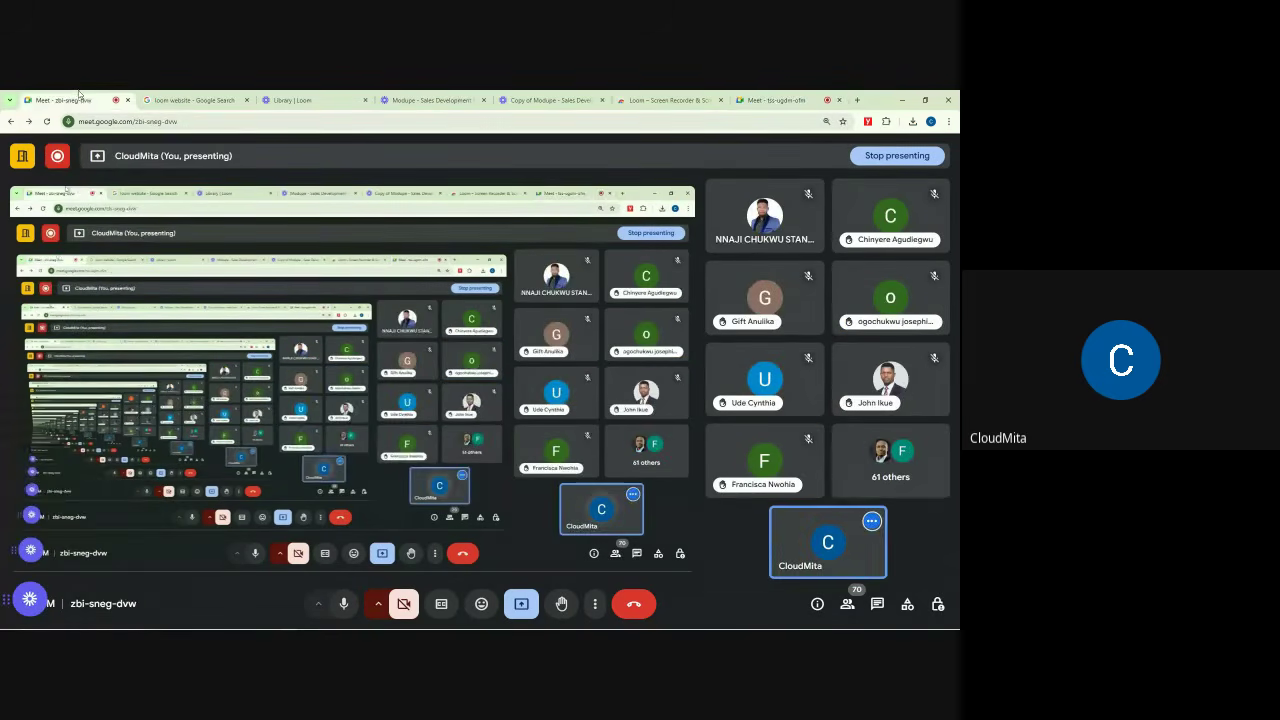
pyautogui.click(436, 97)
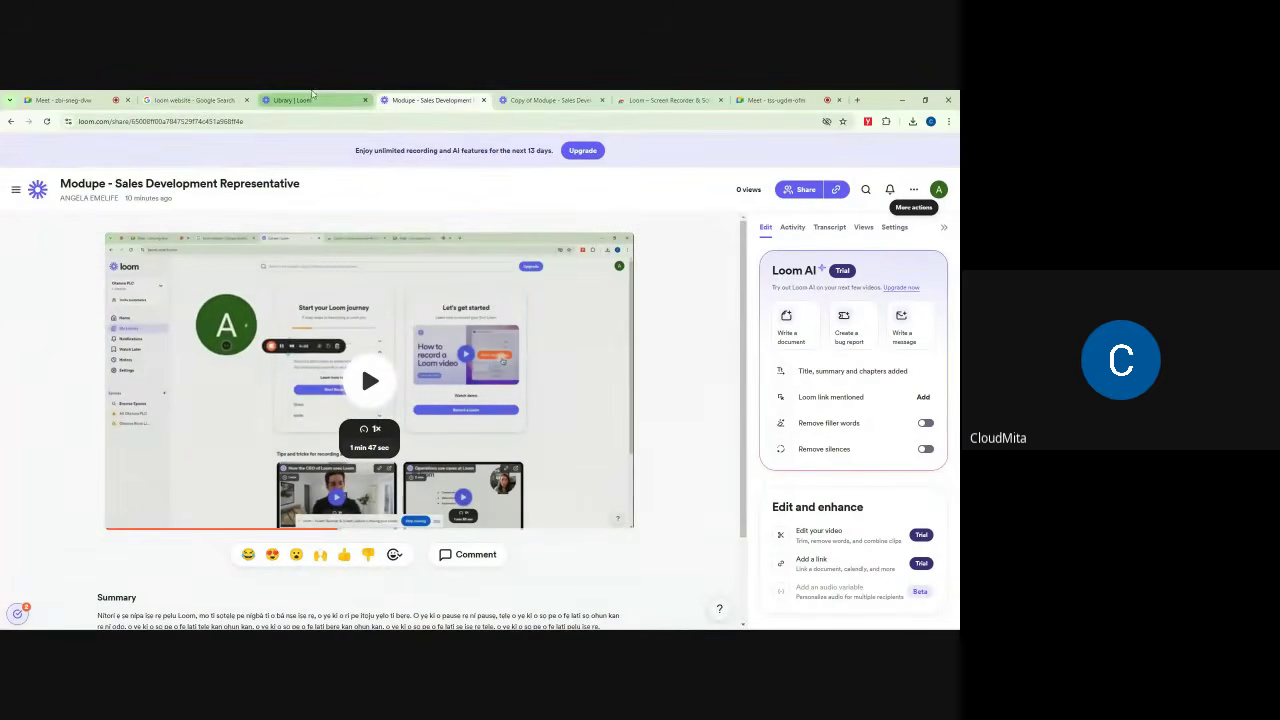
# Step: Close the Sales Development Representative video tab, the Loom Web Store tab, and the copied video tab
pyautogui.click(484, 101)
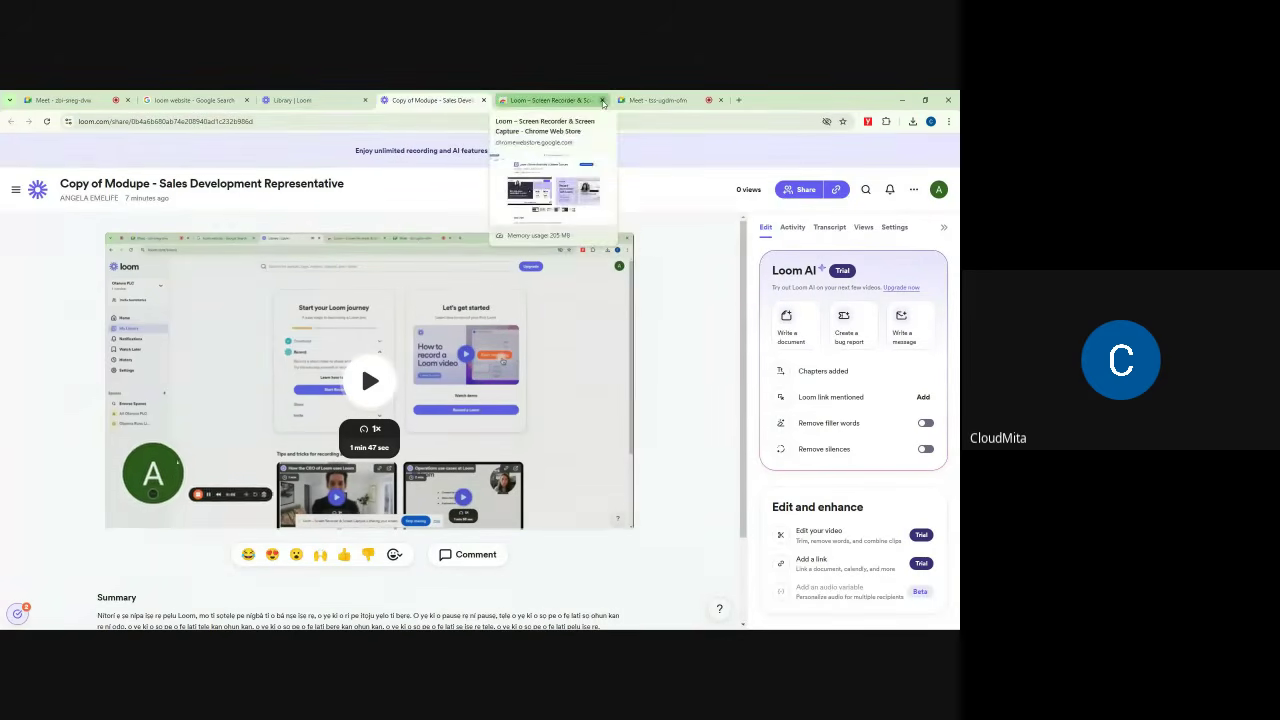
pyautogui.middleClick(515, 100)
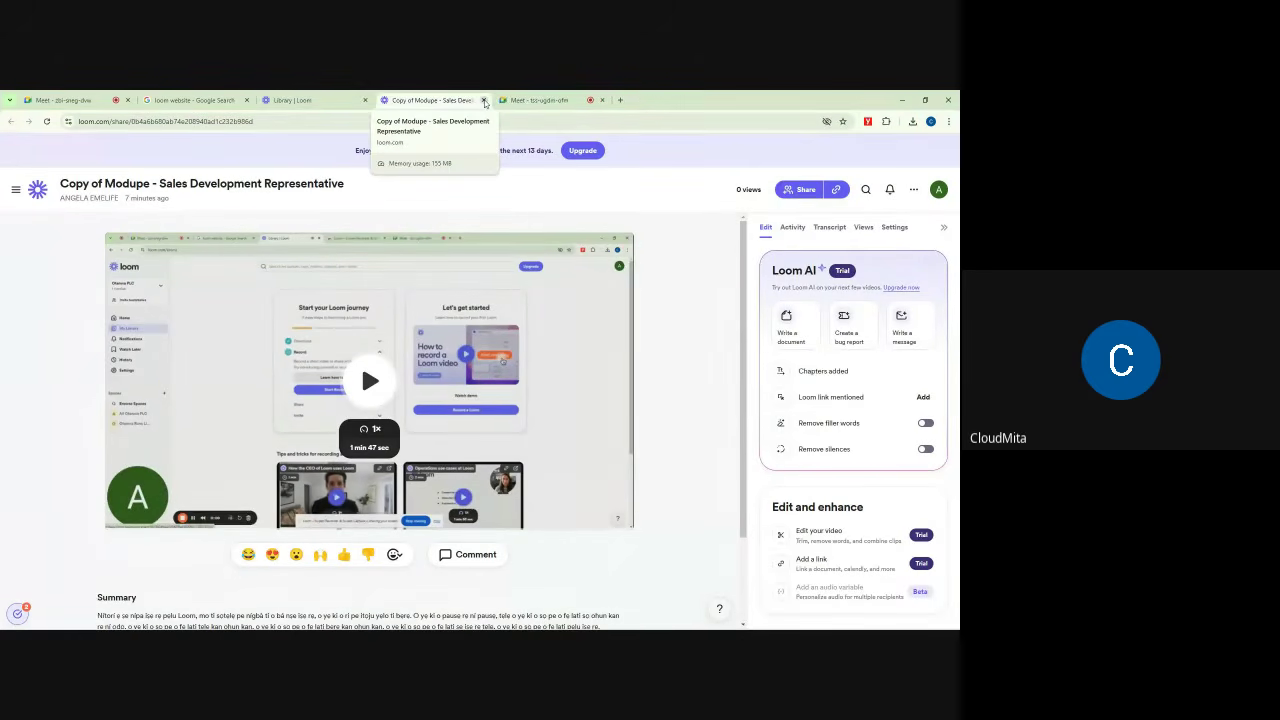
pyautogui.click(484, 100)
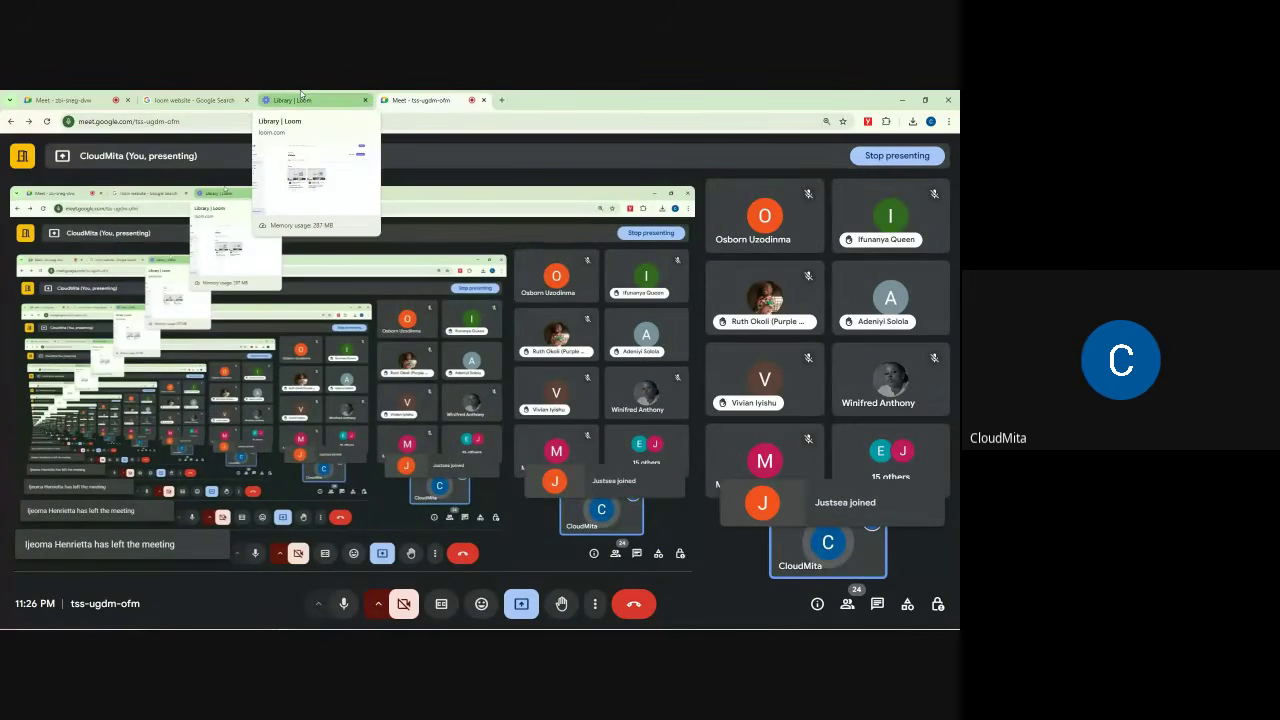
# Step: Glance at the other meeting, then switch to the Library | Loom tab
pyautogui.click(100, 95)
pyautogui.click(340, 95)
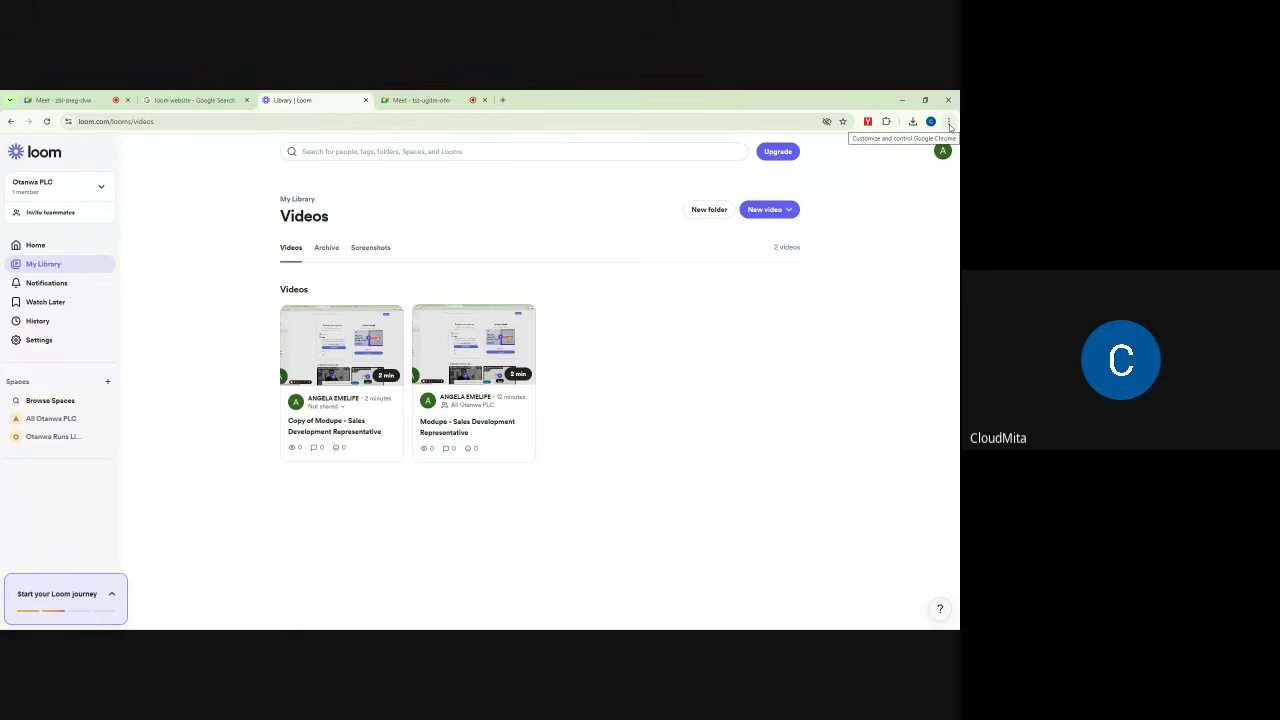
# Step: Open Visit Chrome Web Store from Chrome's Extensions menu
pyautogui.click(949, 122)
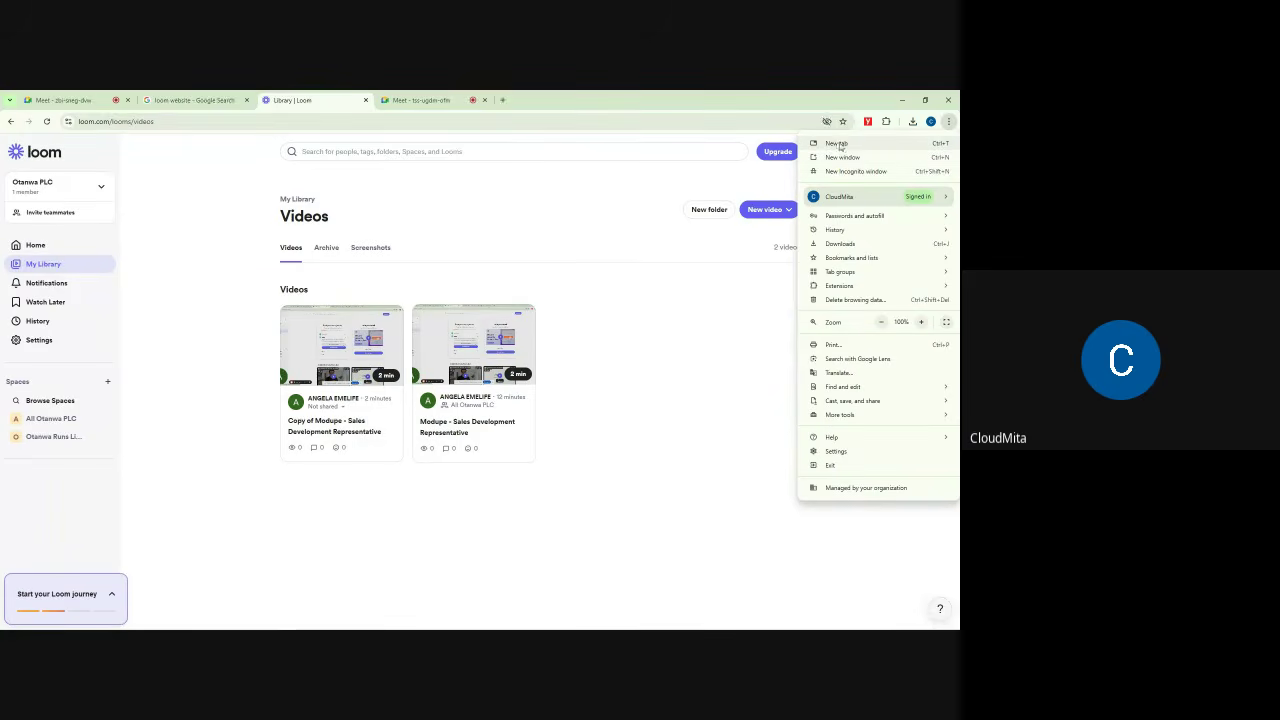
pyautogui.moveTo(856, 291)
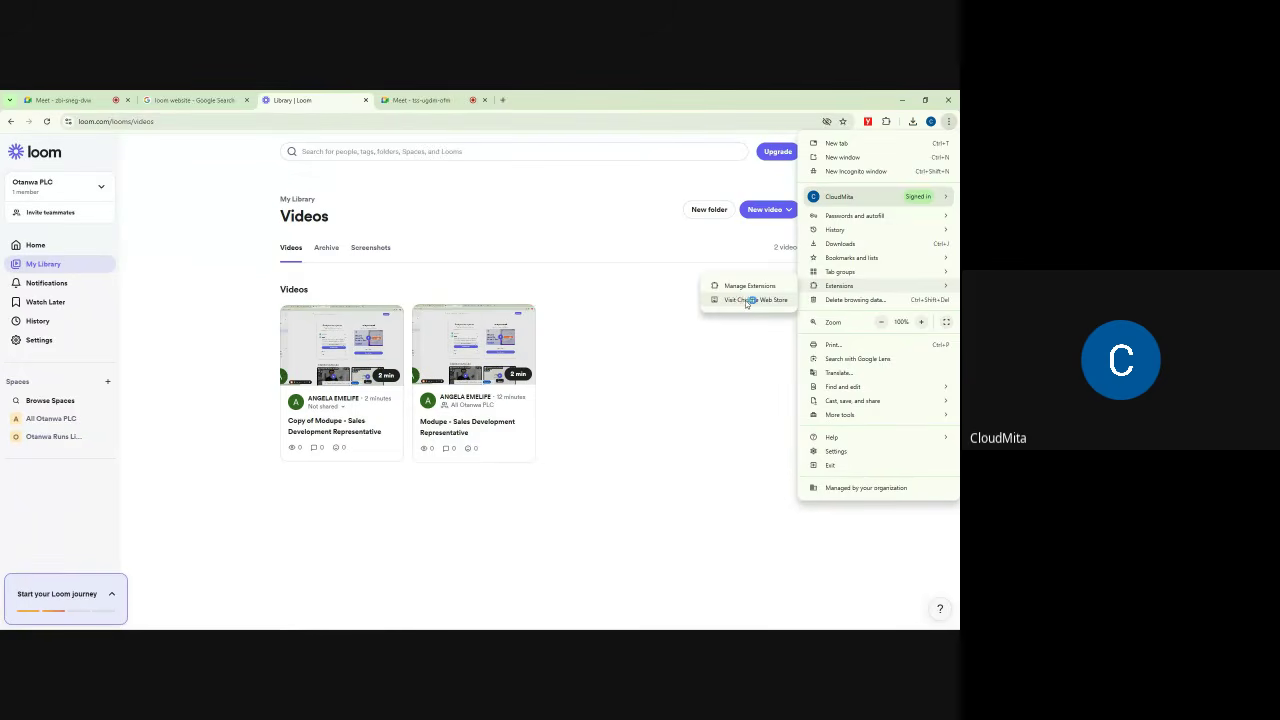
pyautogui.click(750, 302)
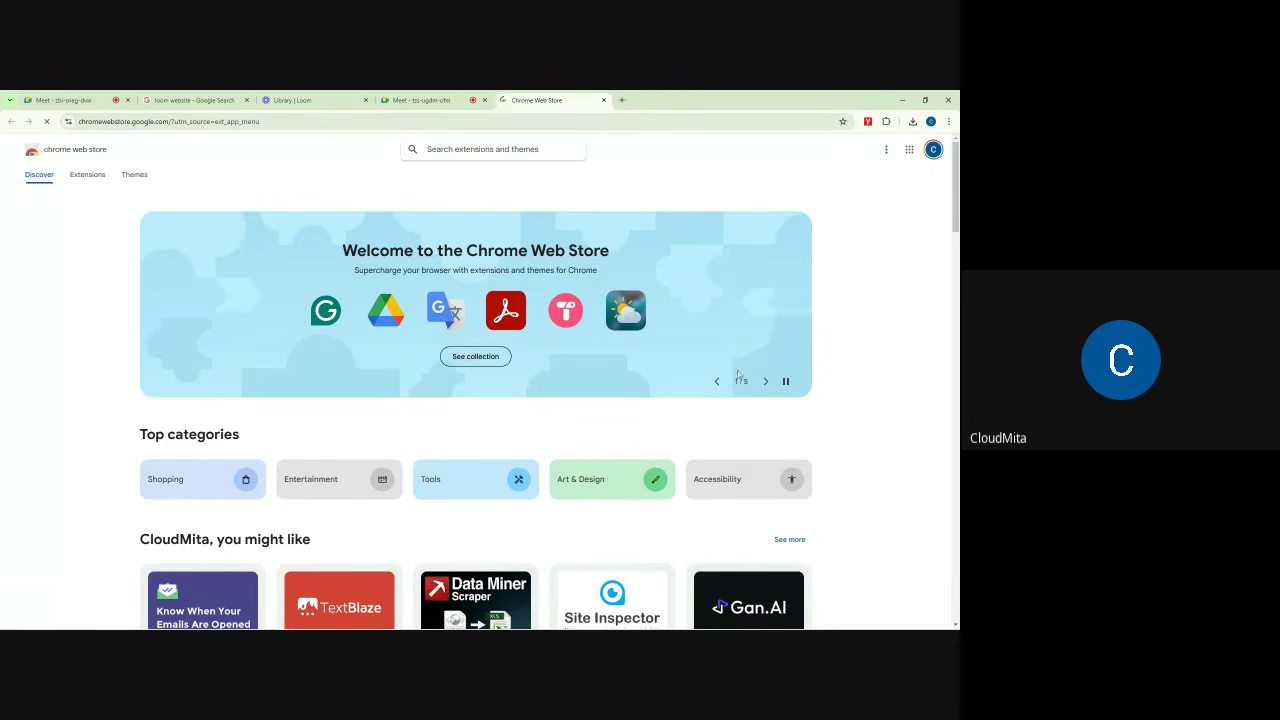
# Step: Search the Chrome Web Store for 'loom' and review the results
pyautogui.scroll(-15, 686, 479)
pyautogui.scroll(-10, 674, 481)
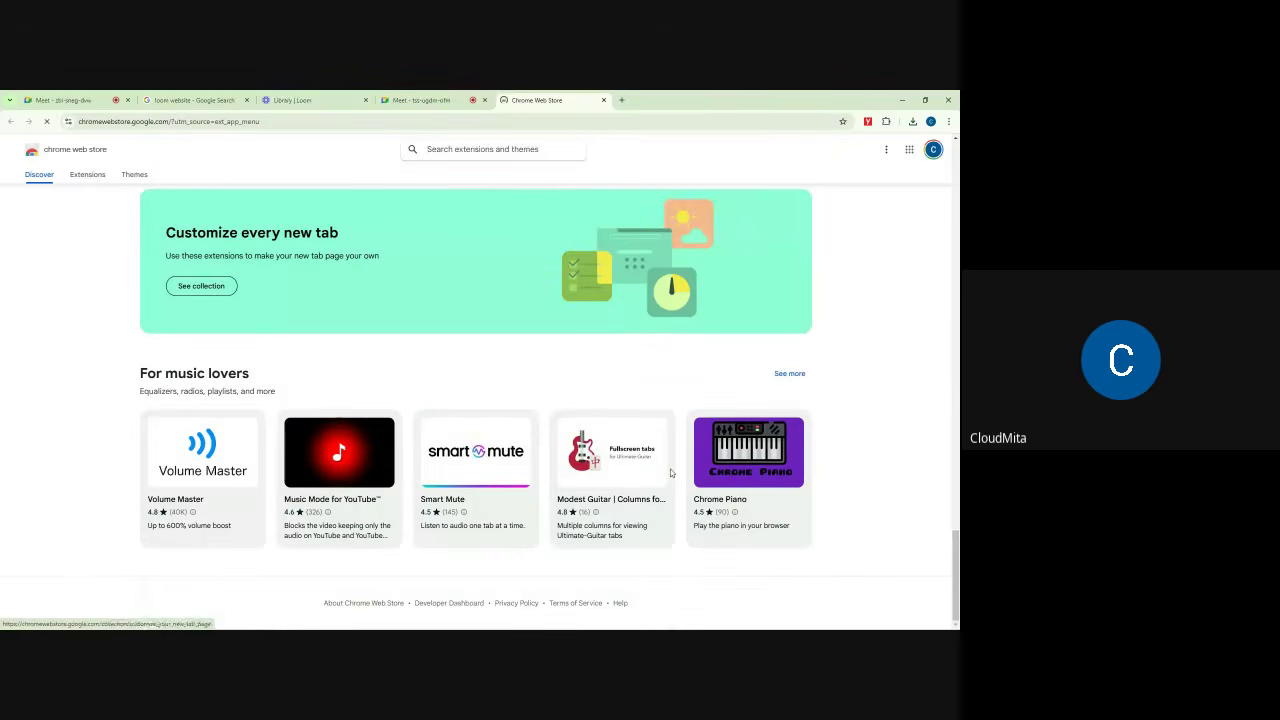
pyautogui.scroll(6, 819, 395)
pyautogui.scroll(15, 819, 395)
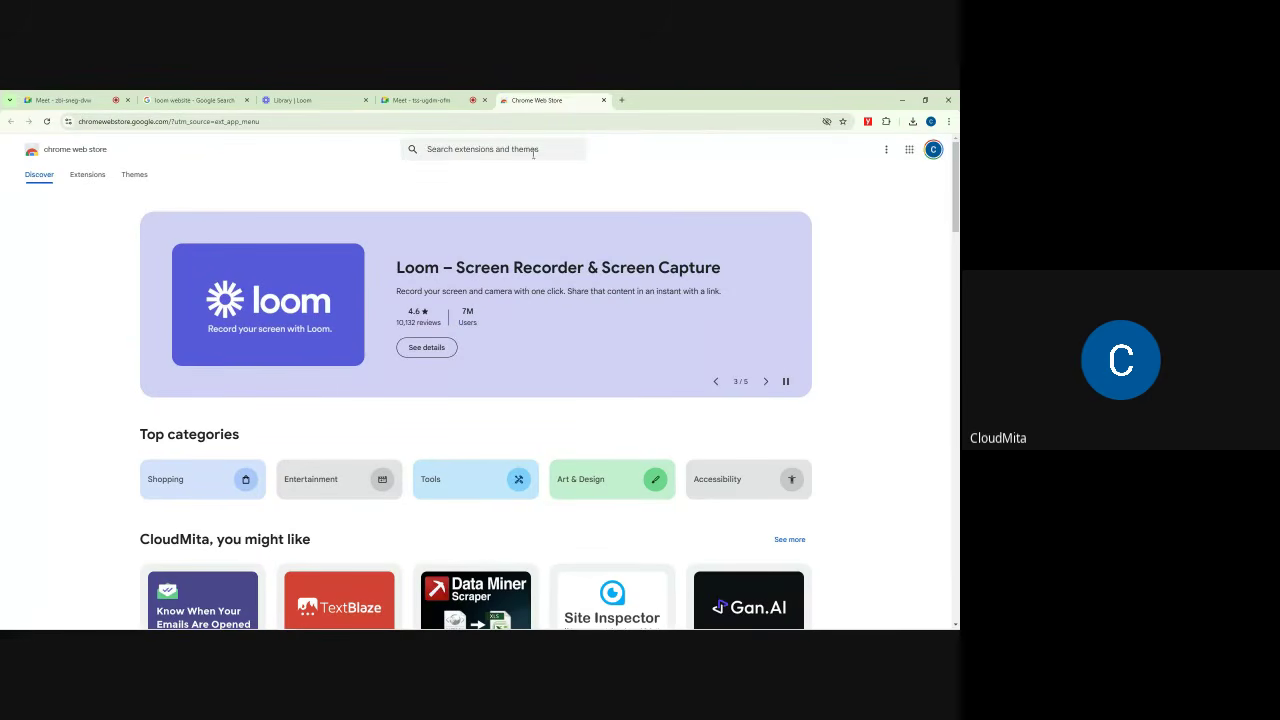
pyautogui.click(451, 150)
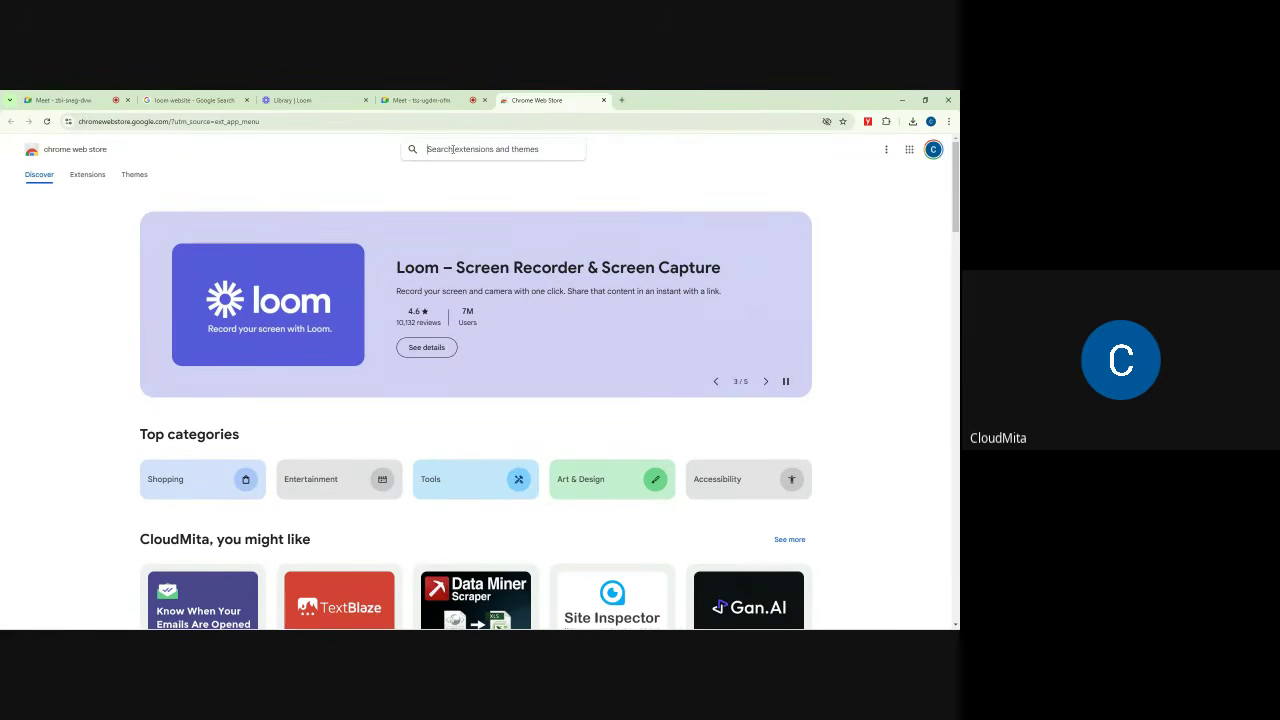
pyautogui.write('loom')
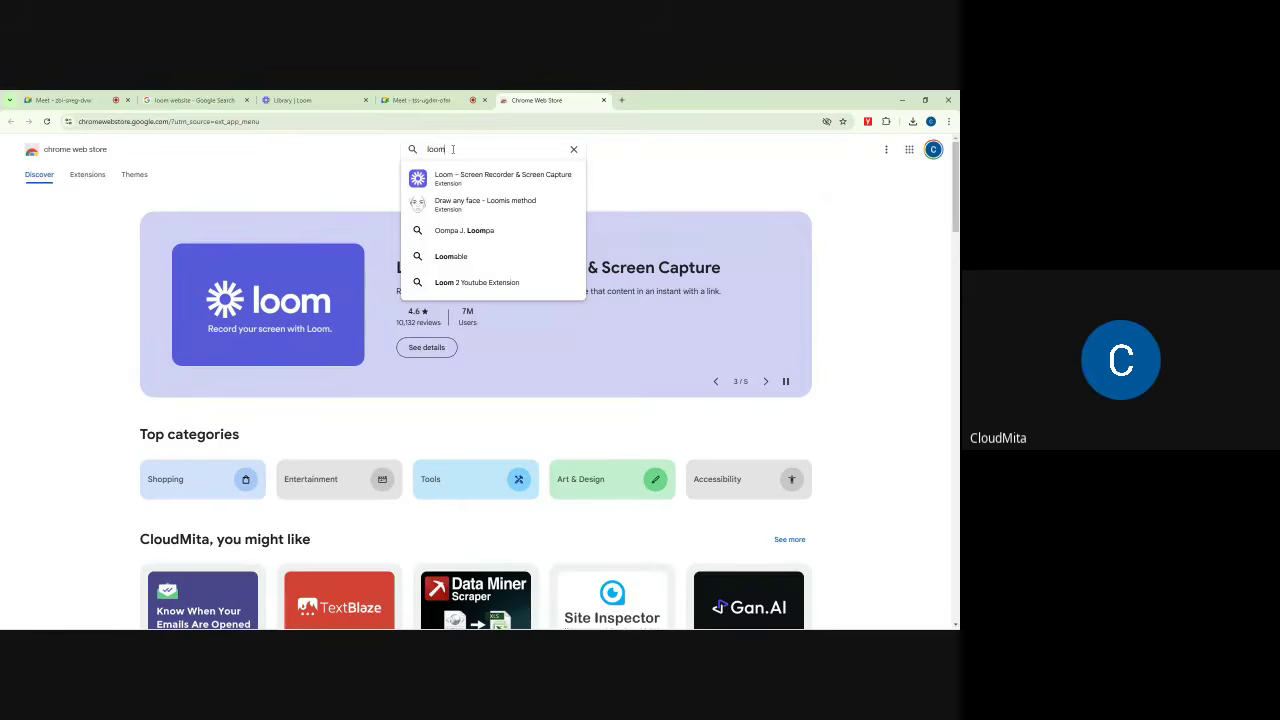
pyautogui.press('Return')
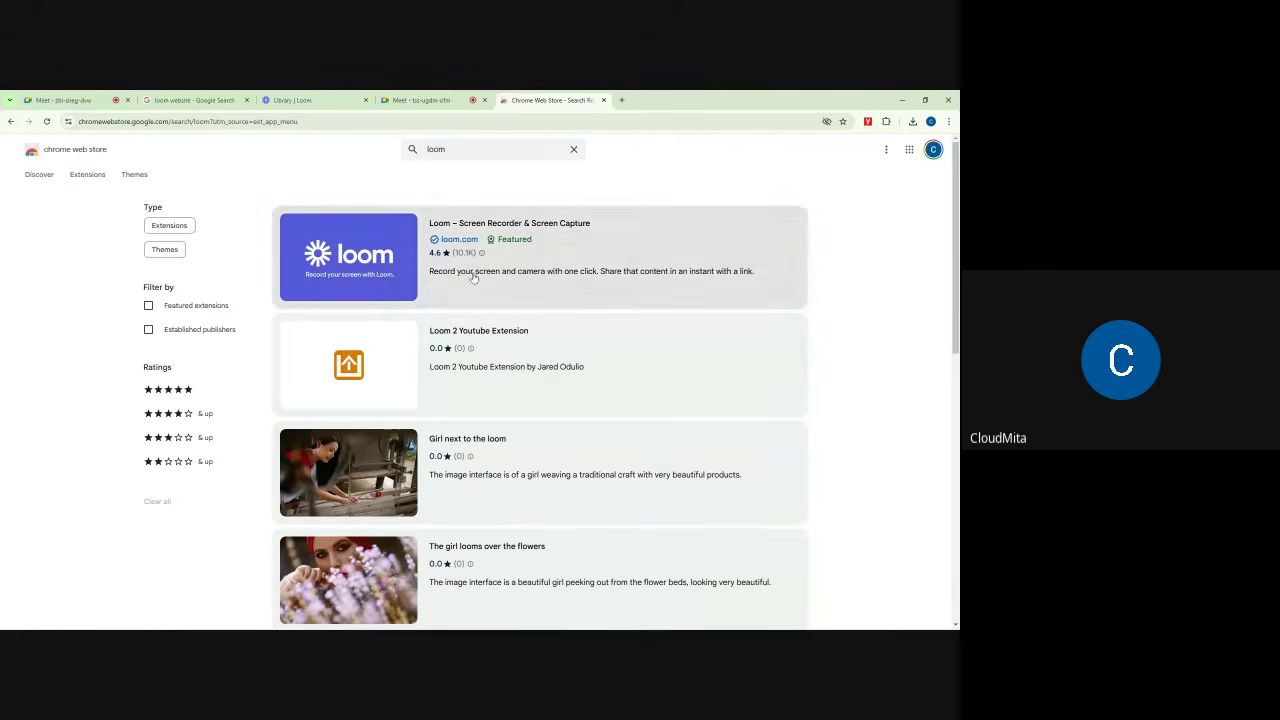
pyautogui.scroll(-6, 515, 388)
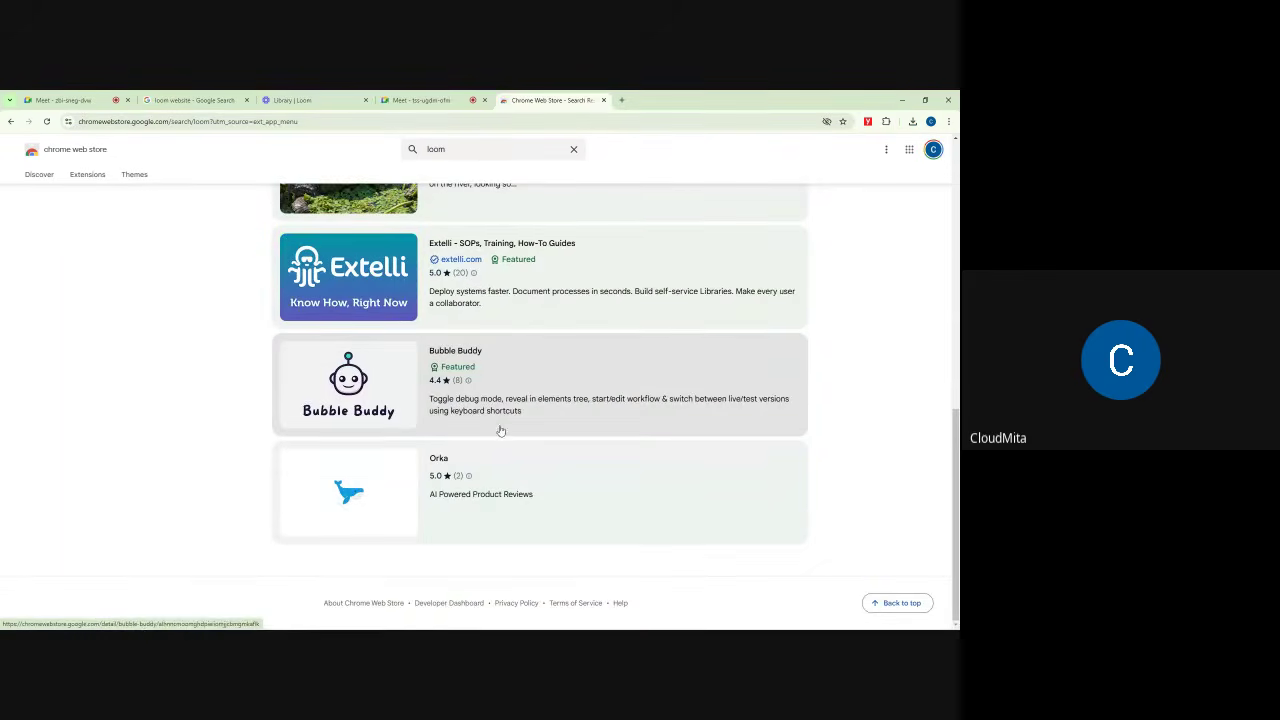
pyautogui.scroll(6, 502, 425)
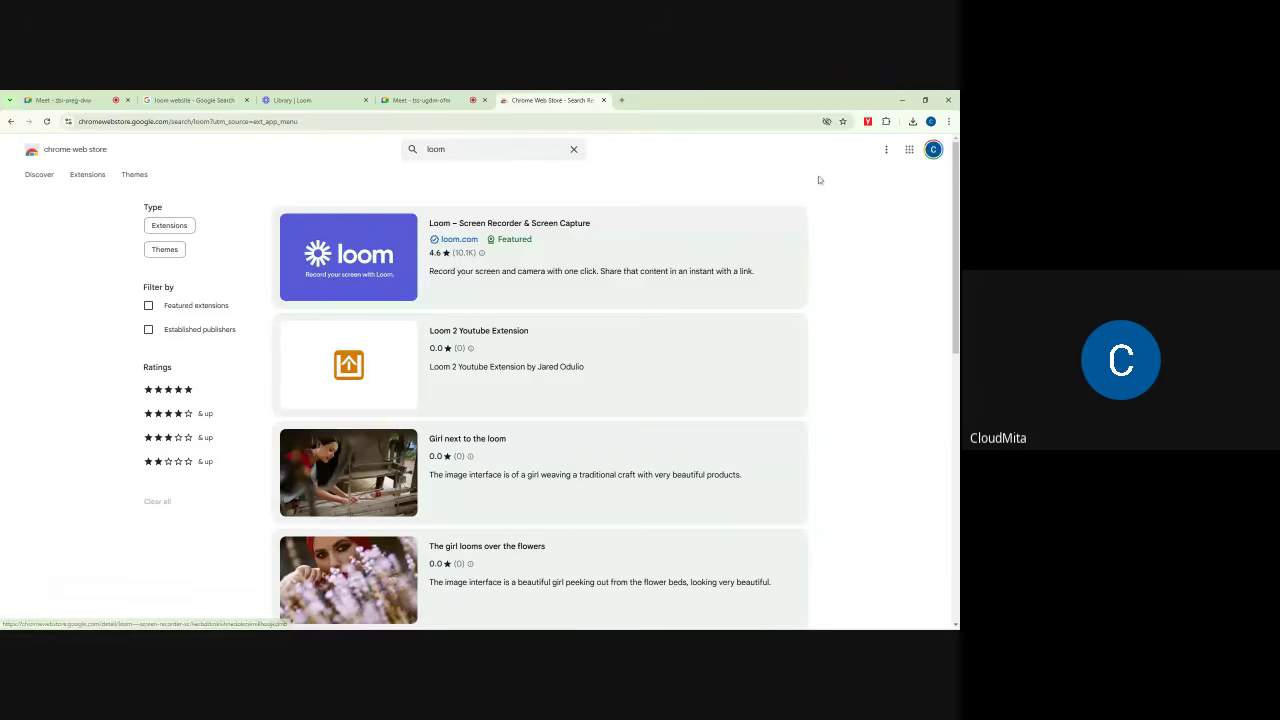
# Step: Mute a participant's microphone for everyone in the Meet call
pyautogui.click(420, 100)
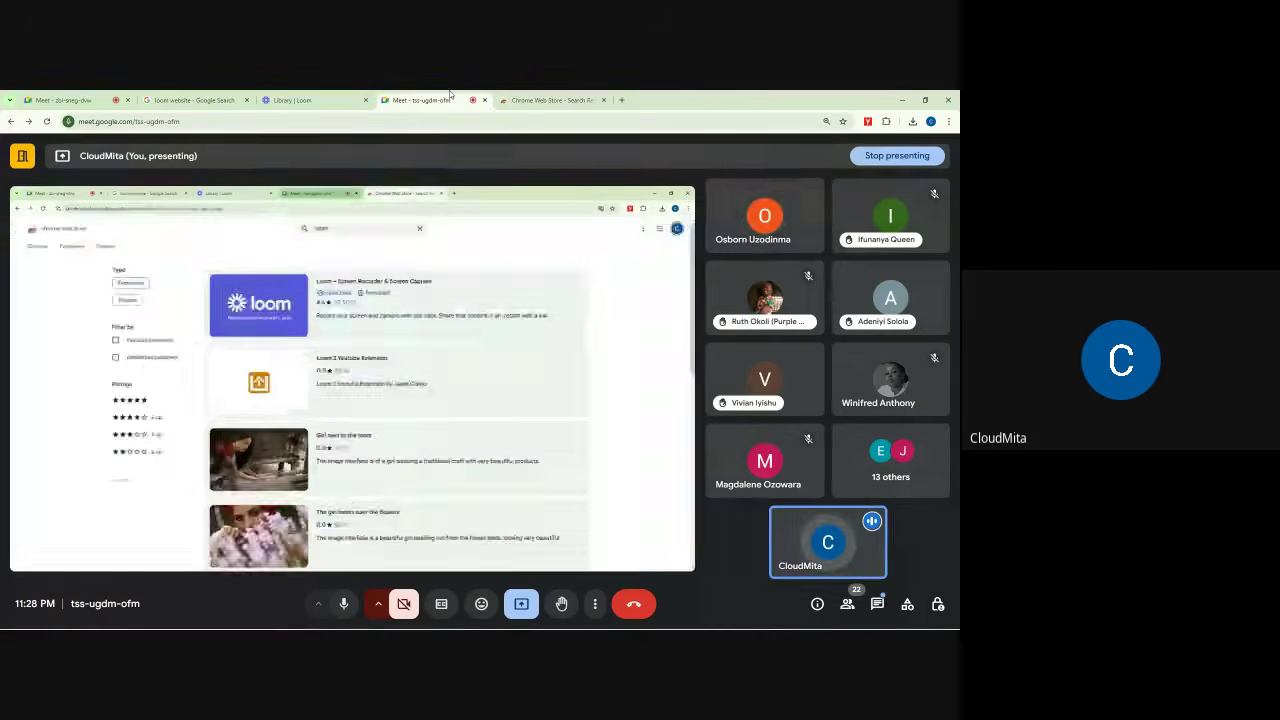
pyautogui.click(765, 217)
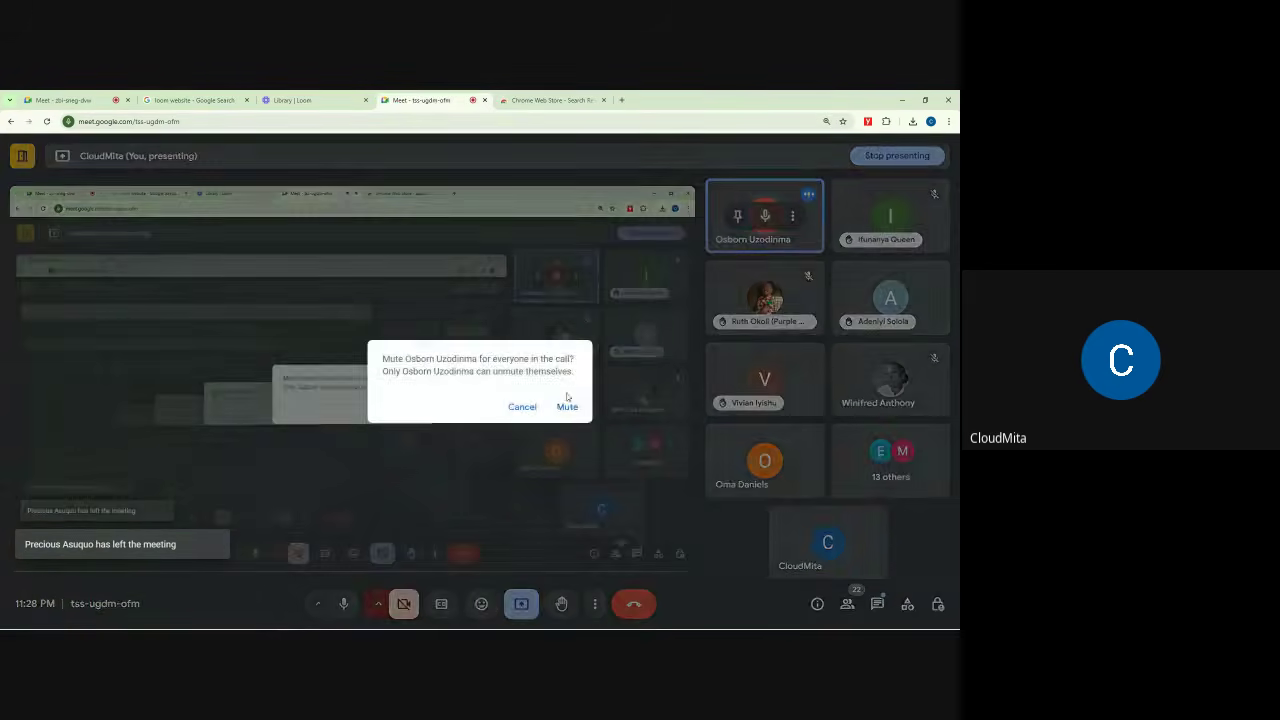
pyautogui.click(566, 406)
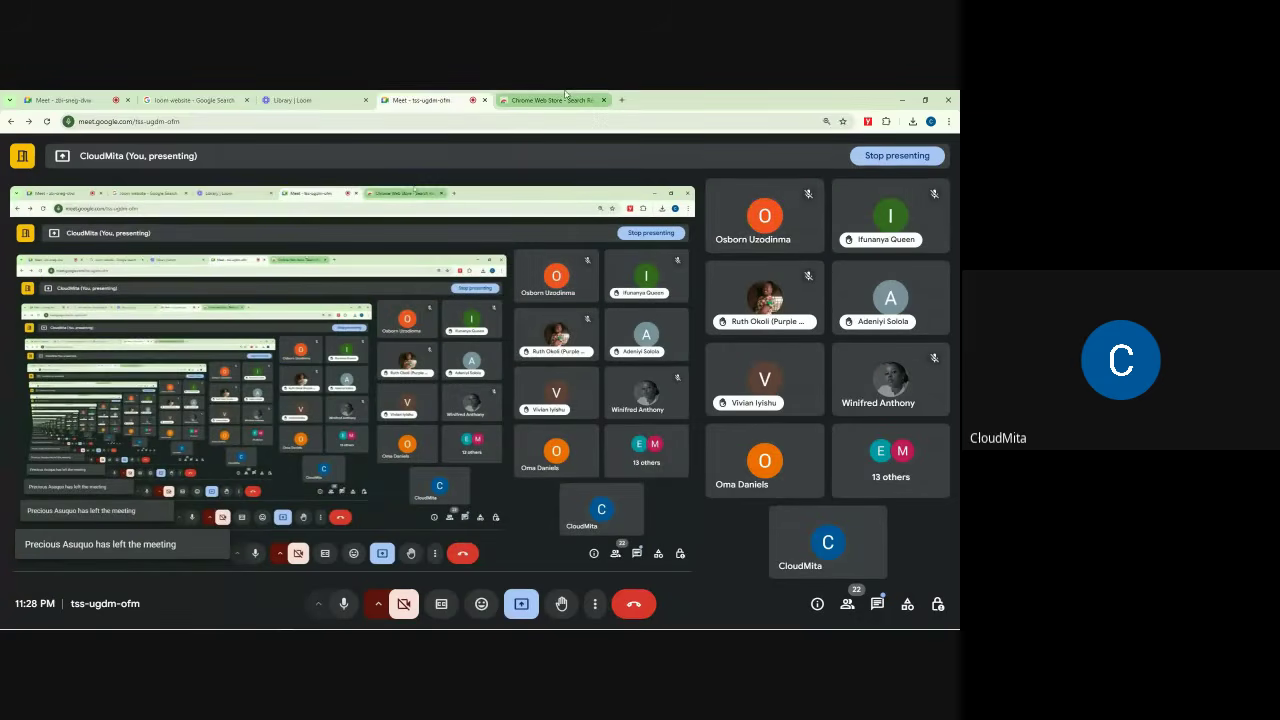
# Step: Glance at the Loom library, then go back to the store's loom search results
pyautogui.click(560, 100)
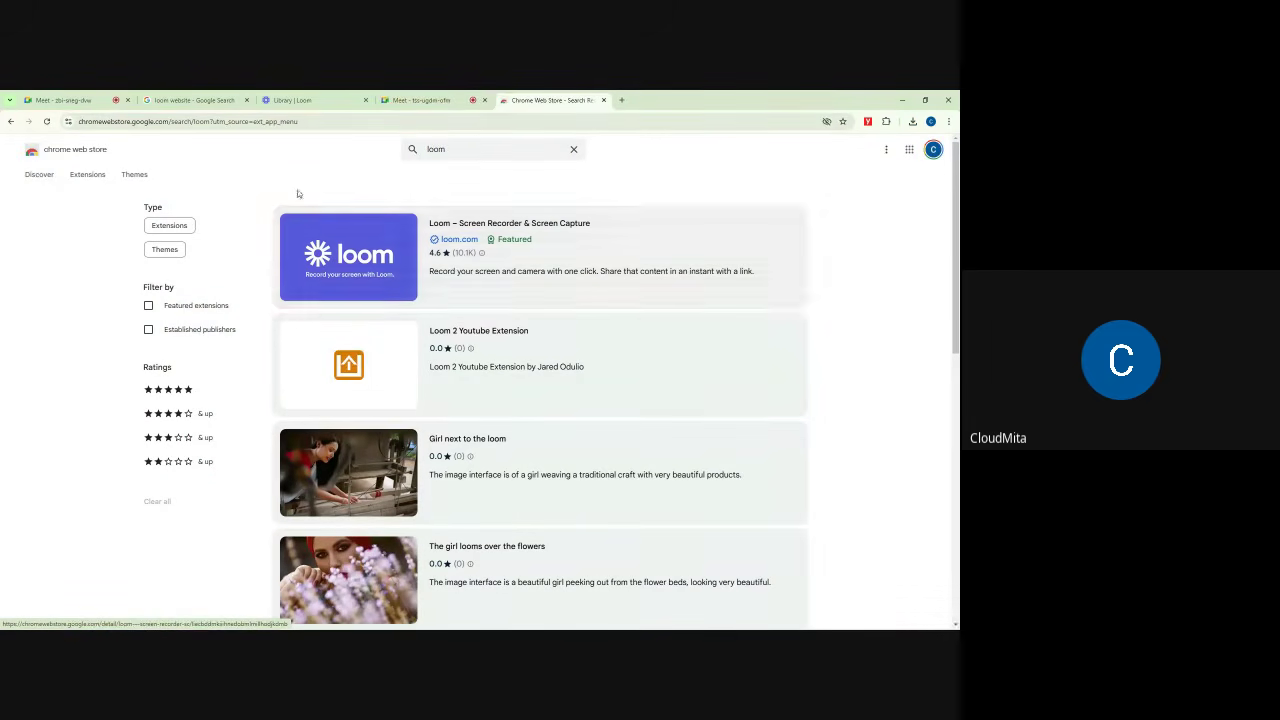
pyautogui.click(302, 100)
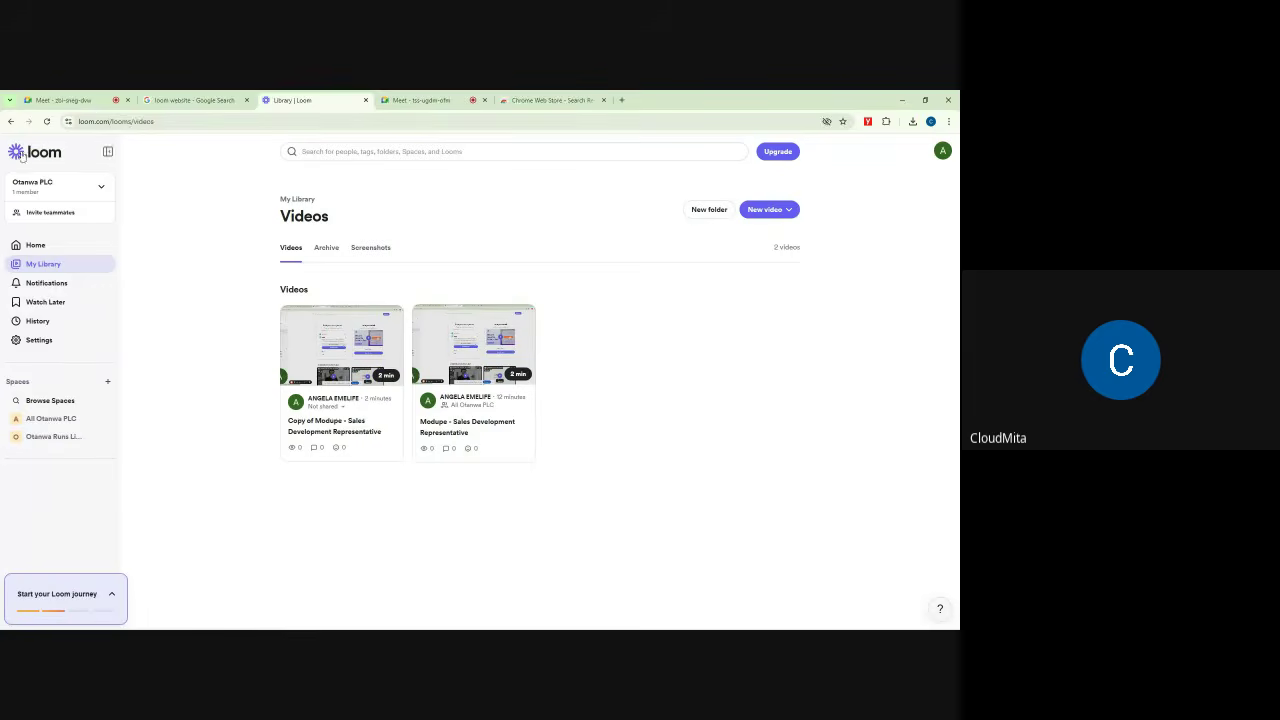
pyautogui.click(550, 100)
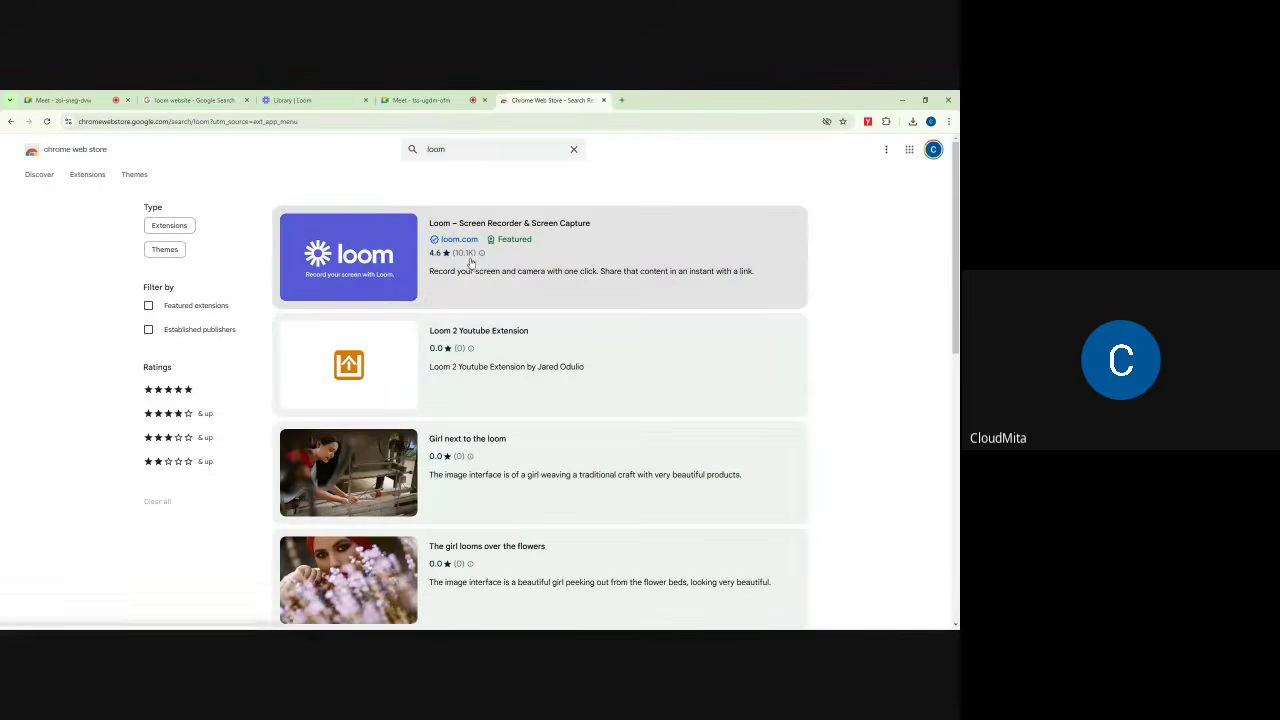
# Step: Add Loom – Screen Recorder & Screen Capture to Chrome and confirm Add extension
pyautogui.click(510, 255)
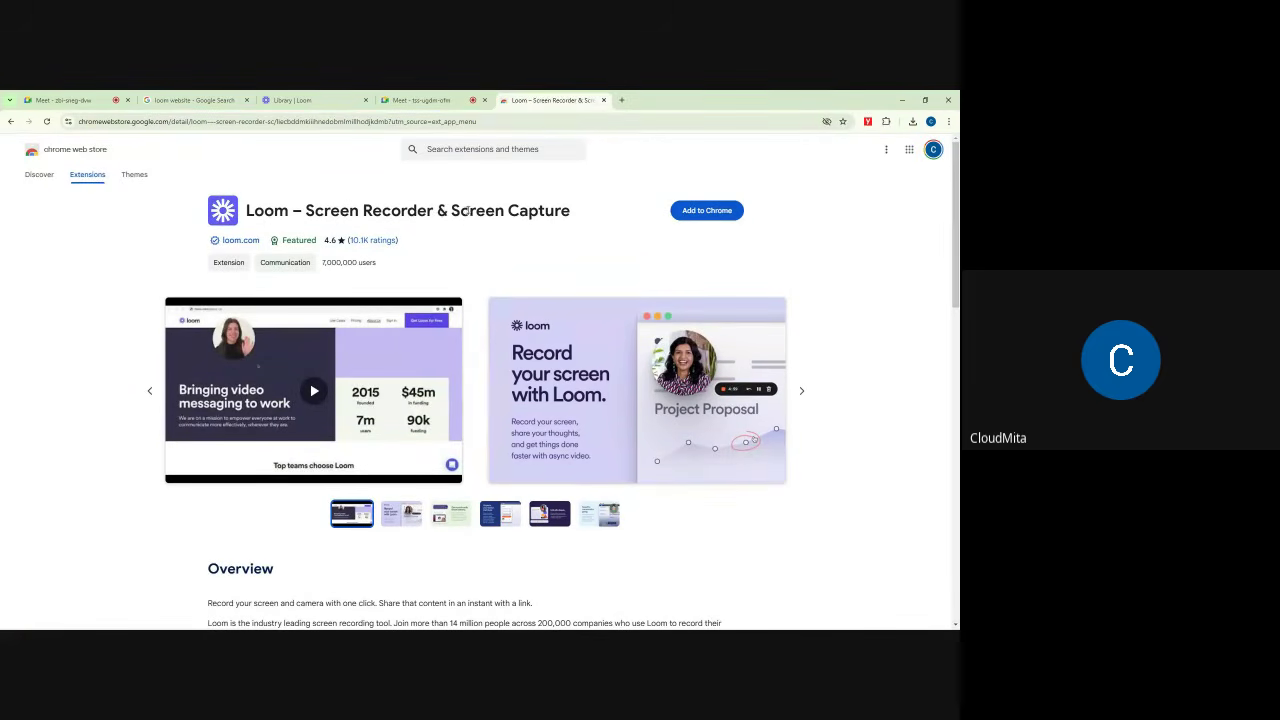
pyautogui.click(703, 212)
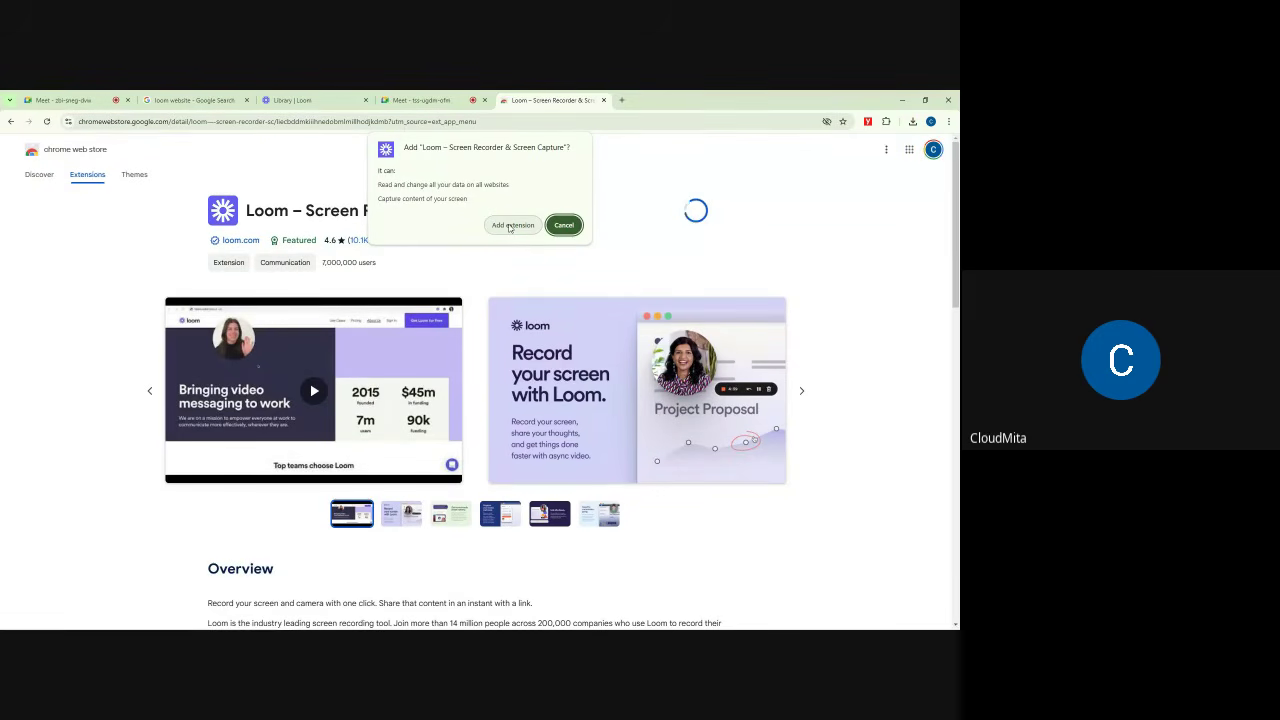
pyautogui.click(509, 226)
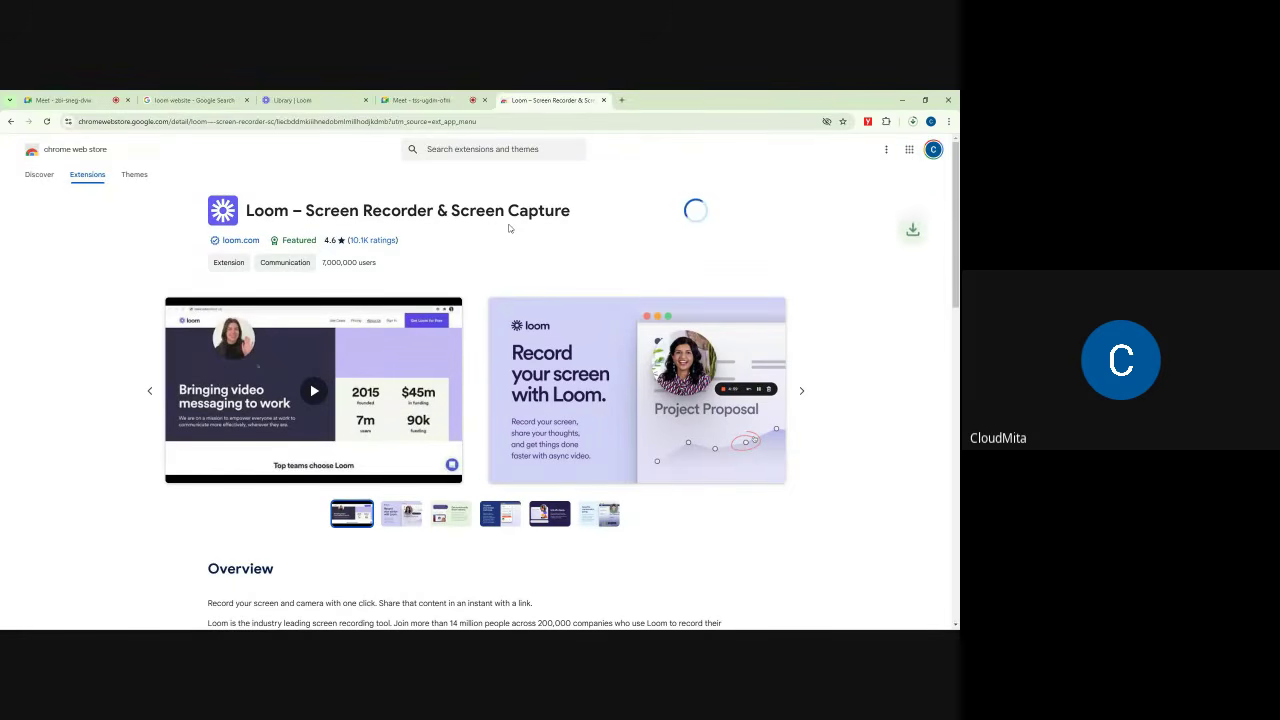
pyautogui.click(913, 122)
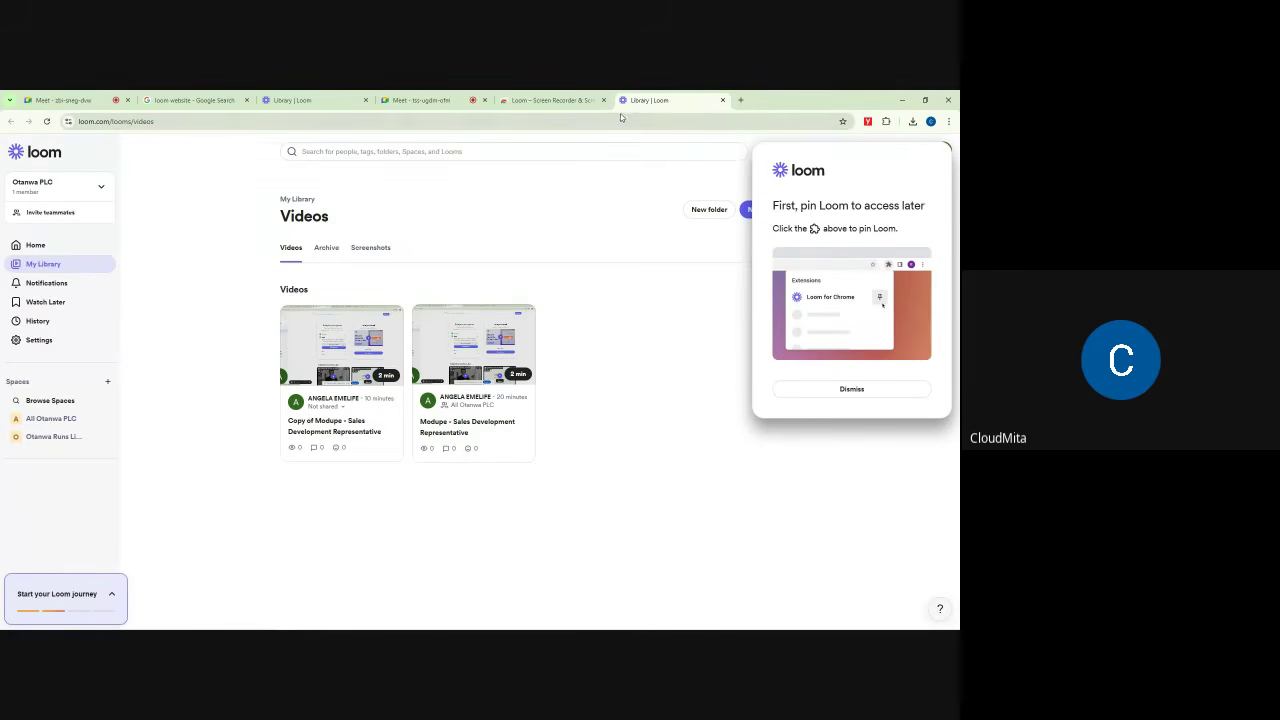
# Step: Dismiss the pin reminder, start a recording via New video, close the recorder, and return to Meet
pyautogui.click(851, 387)
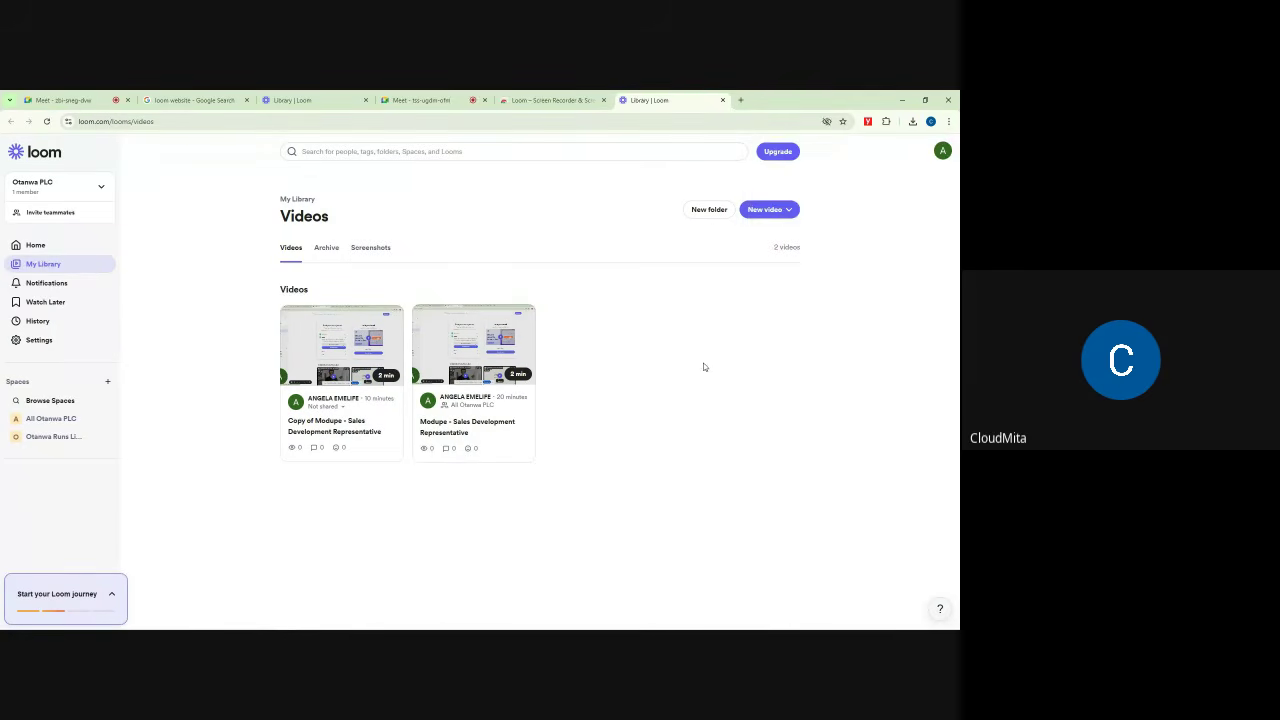
pyautogui.click(763, 210)
pyautogui.click(786, 240)
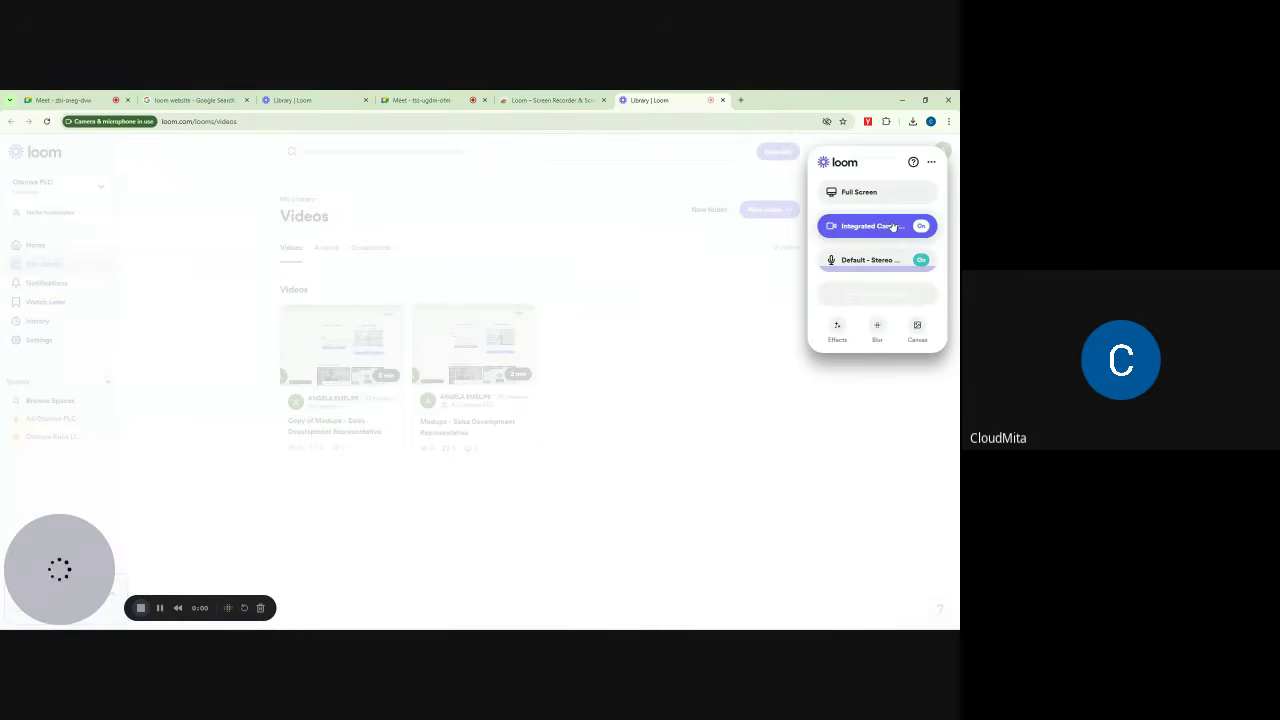
pyautogui.click(714, 307)
pyautogui.click(110, 99)
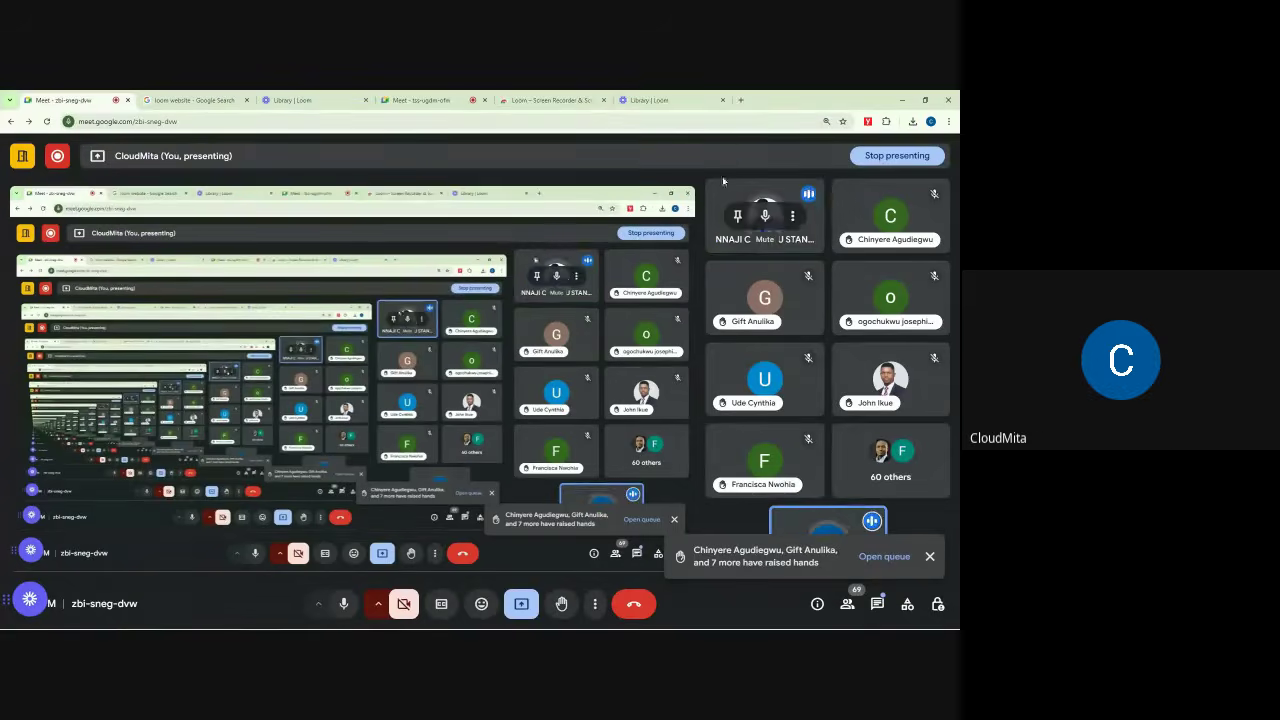
# Step: Glance at the Loom library, then close the first Meet call's tab to end its screen share
pyautogui.click(672, 99)
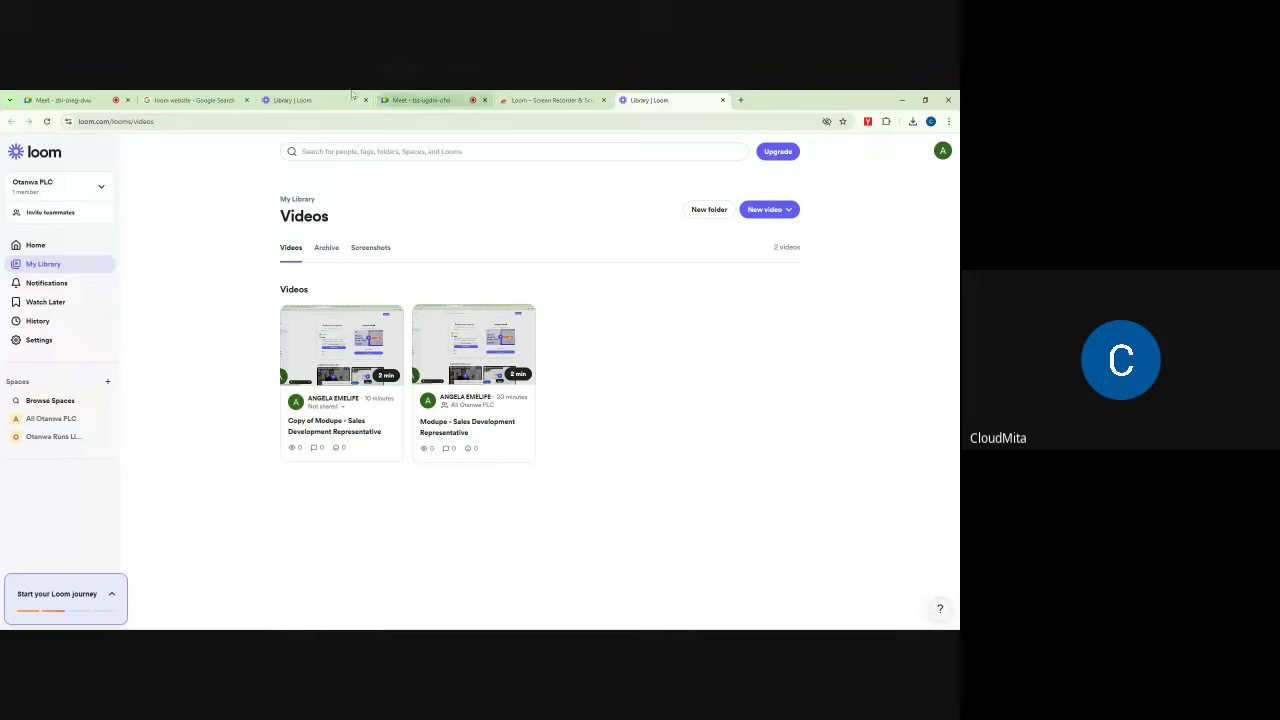
pyautogui.click(80, 100)
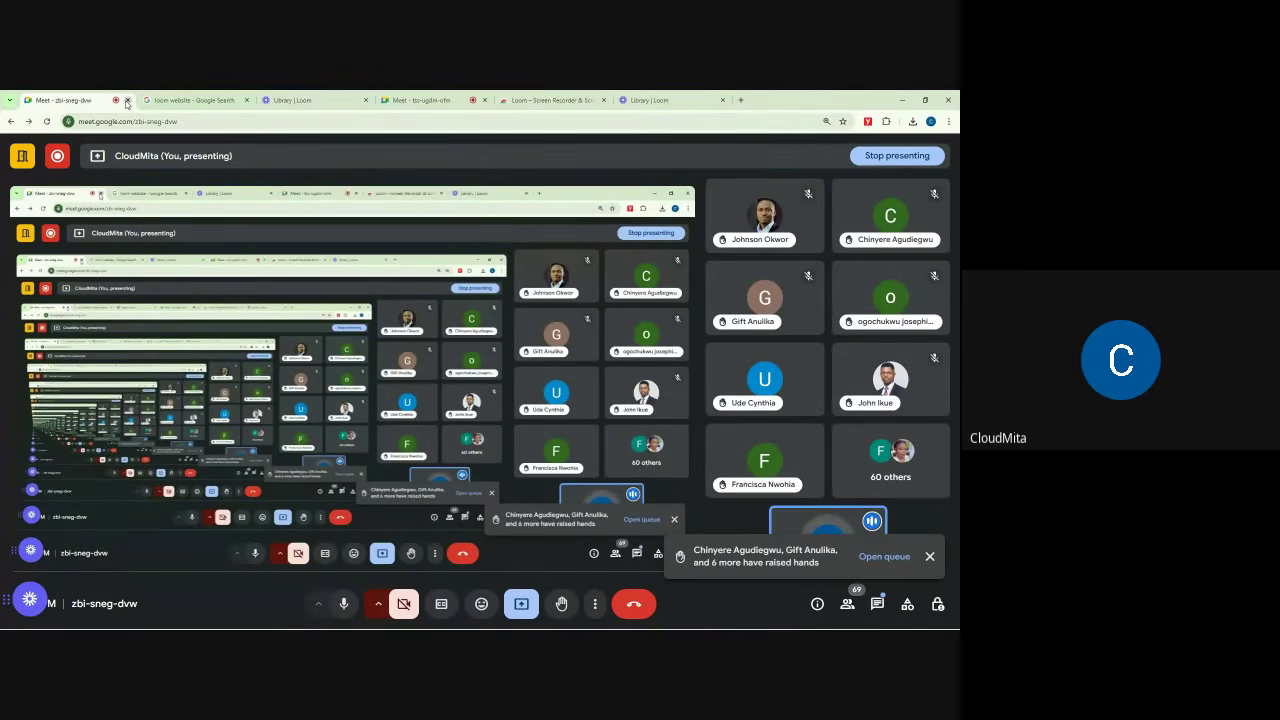
pyautogui.click(127, 102)
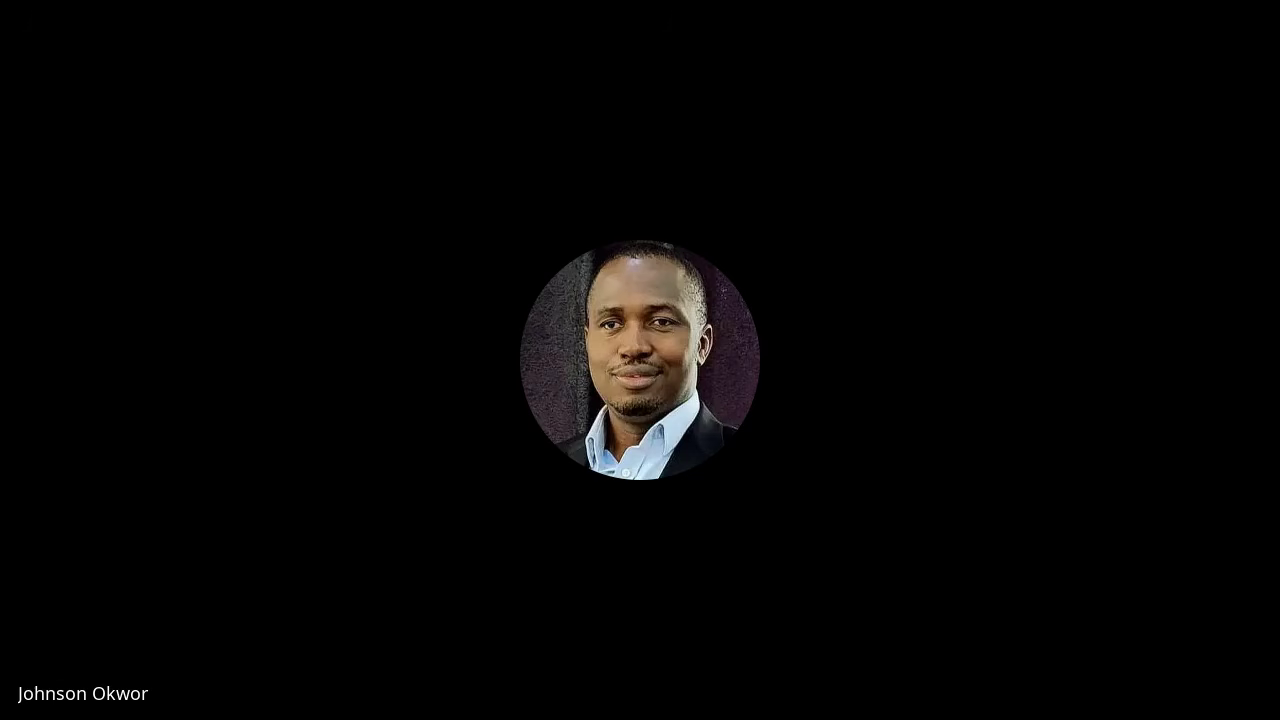